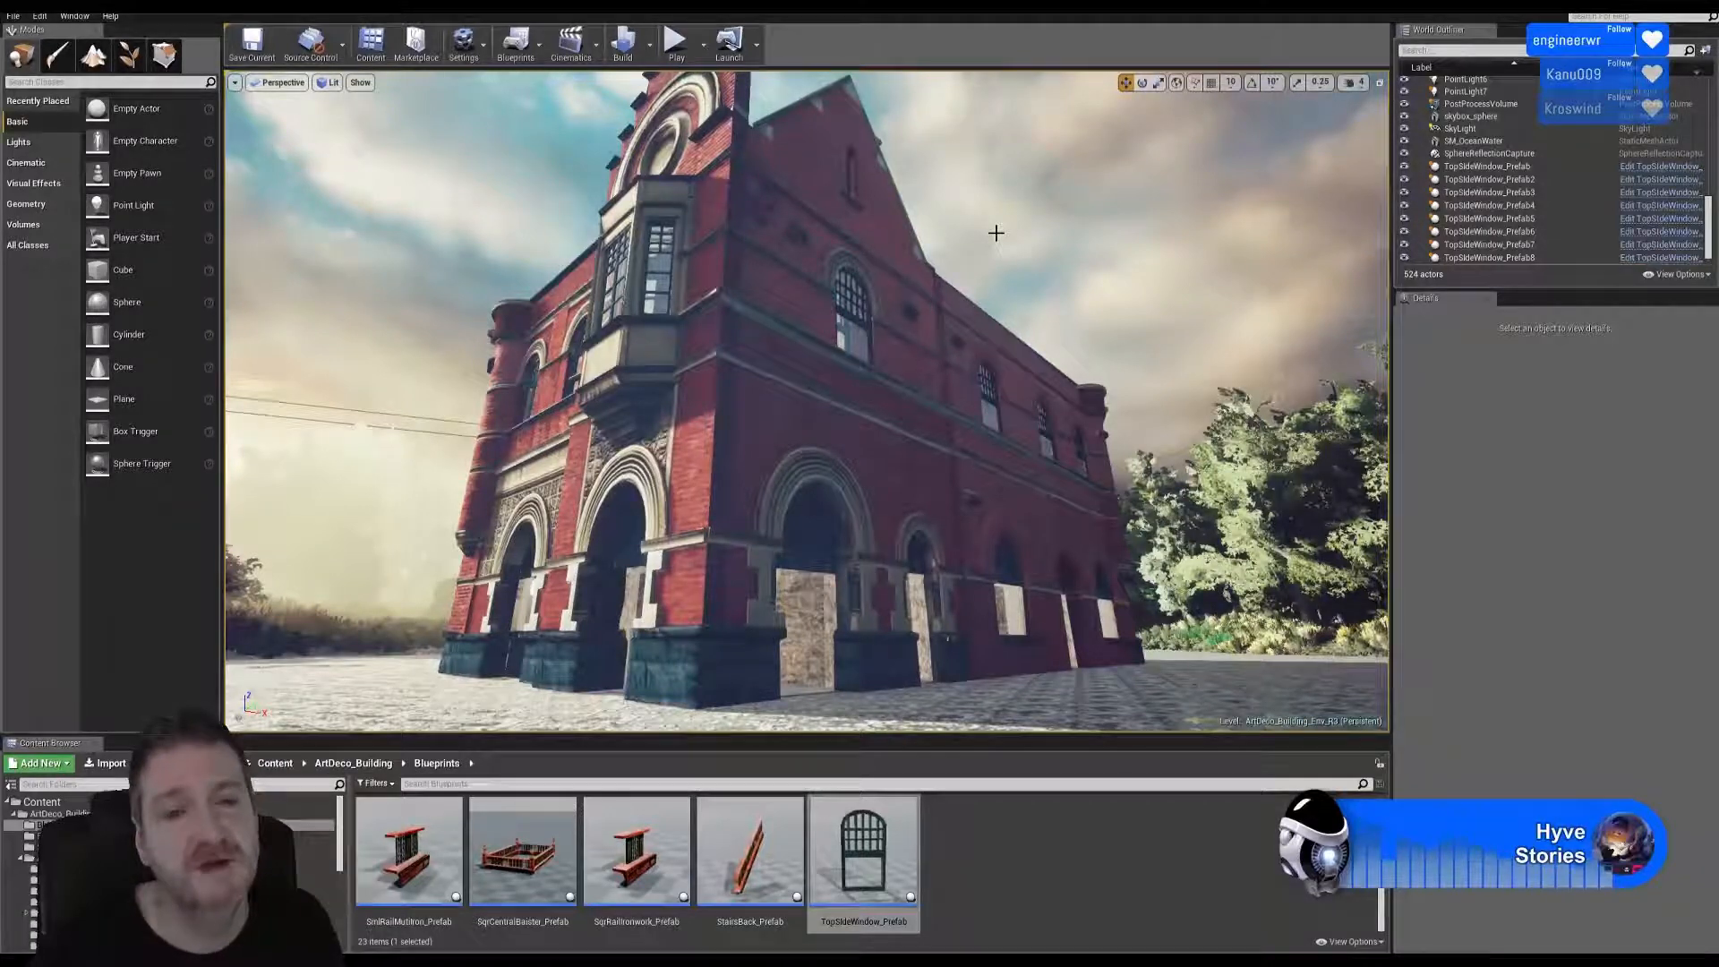
scroll(963, 226, up, 2)
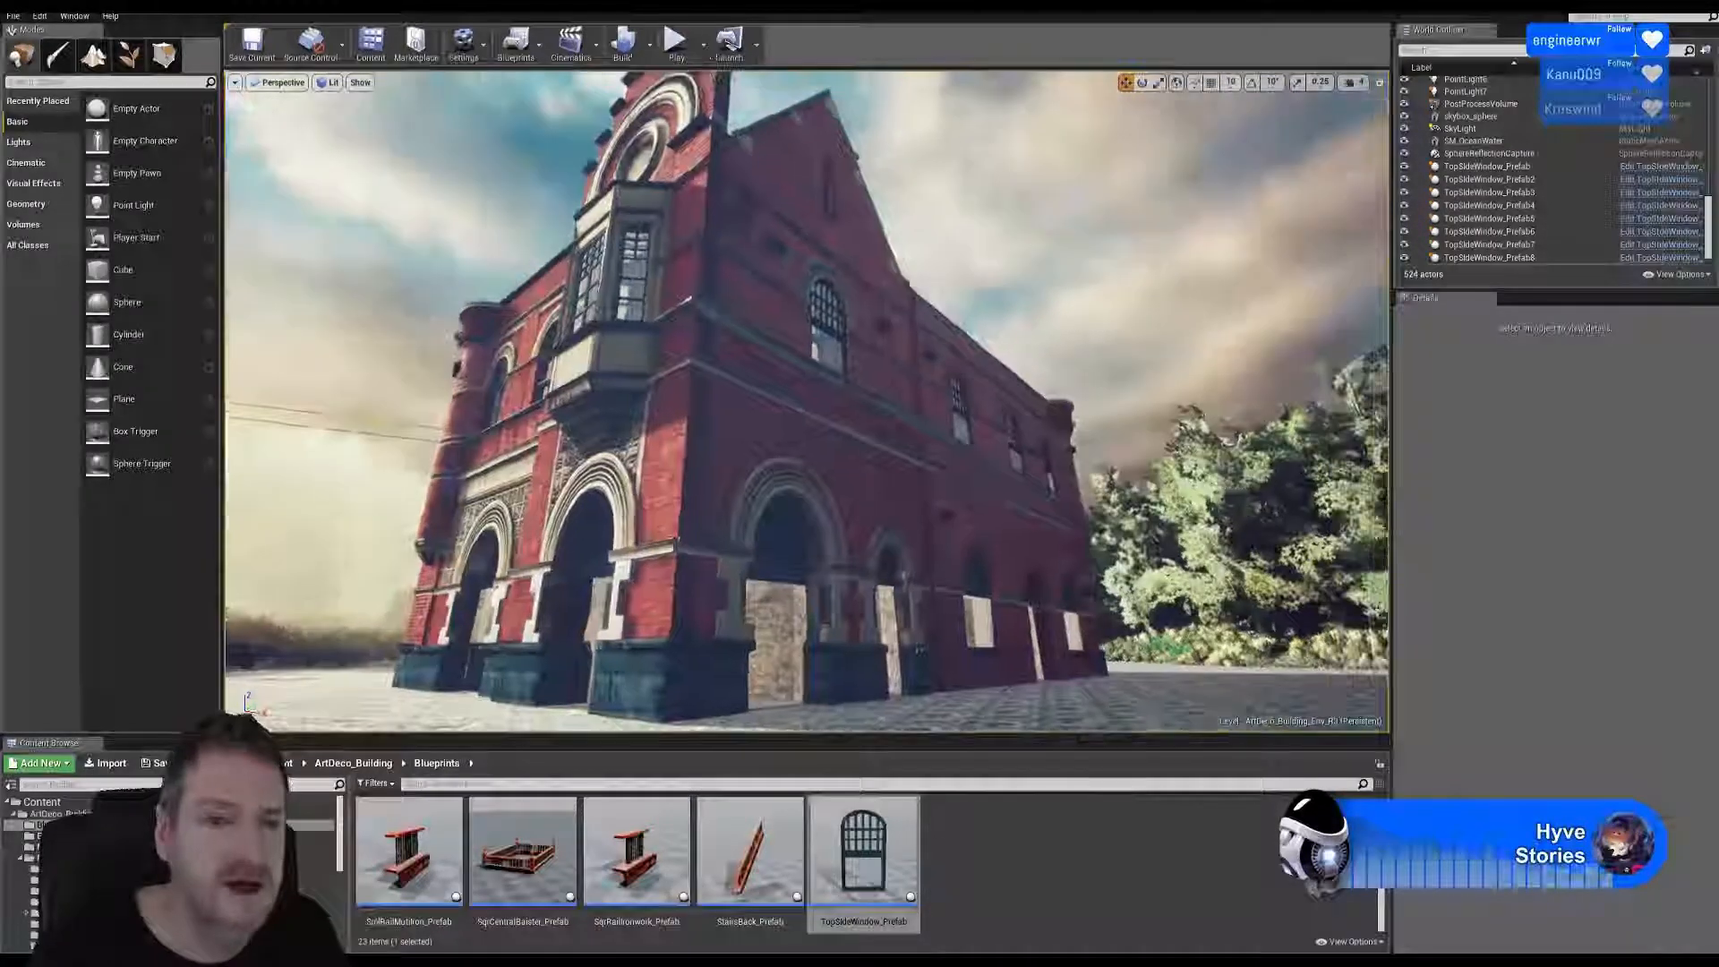
scroll(964, 229, up, 3)
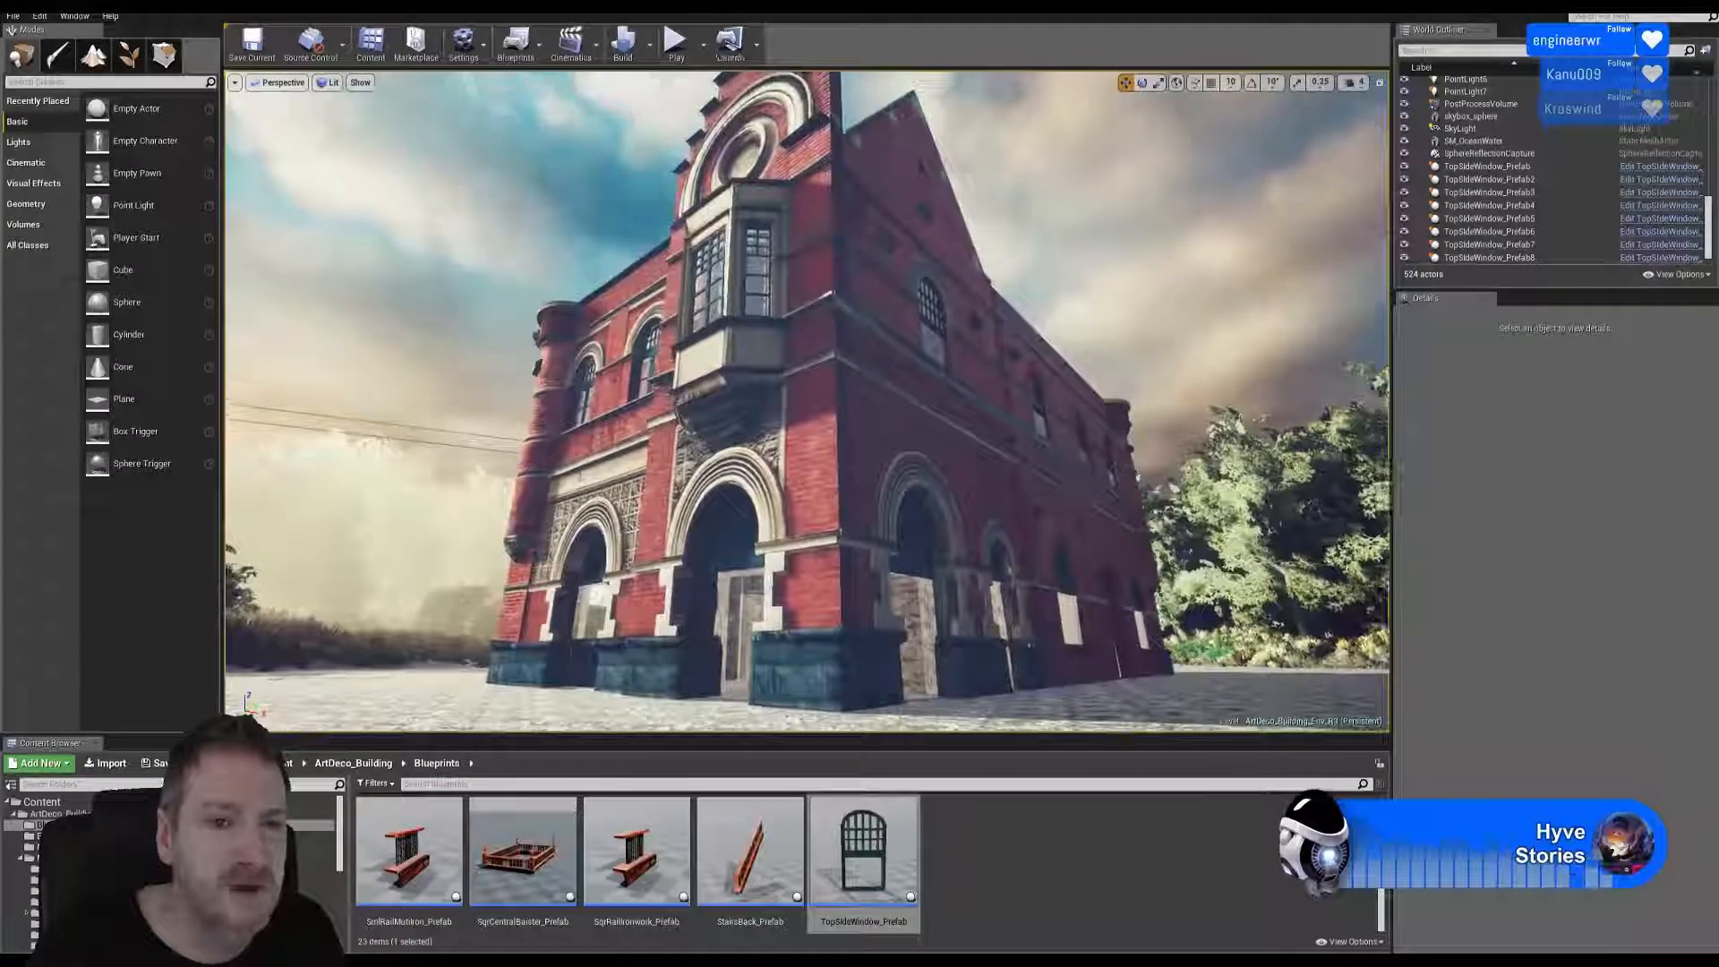
scroll(964, 229, up, 2)
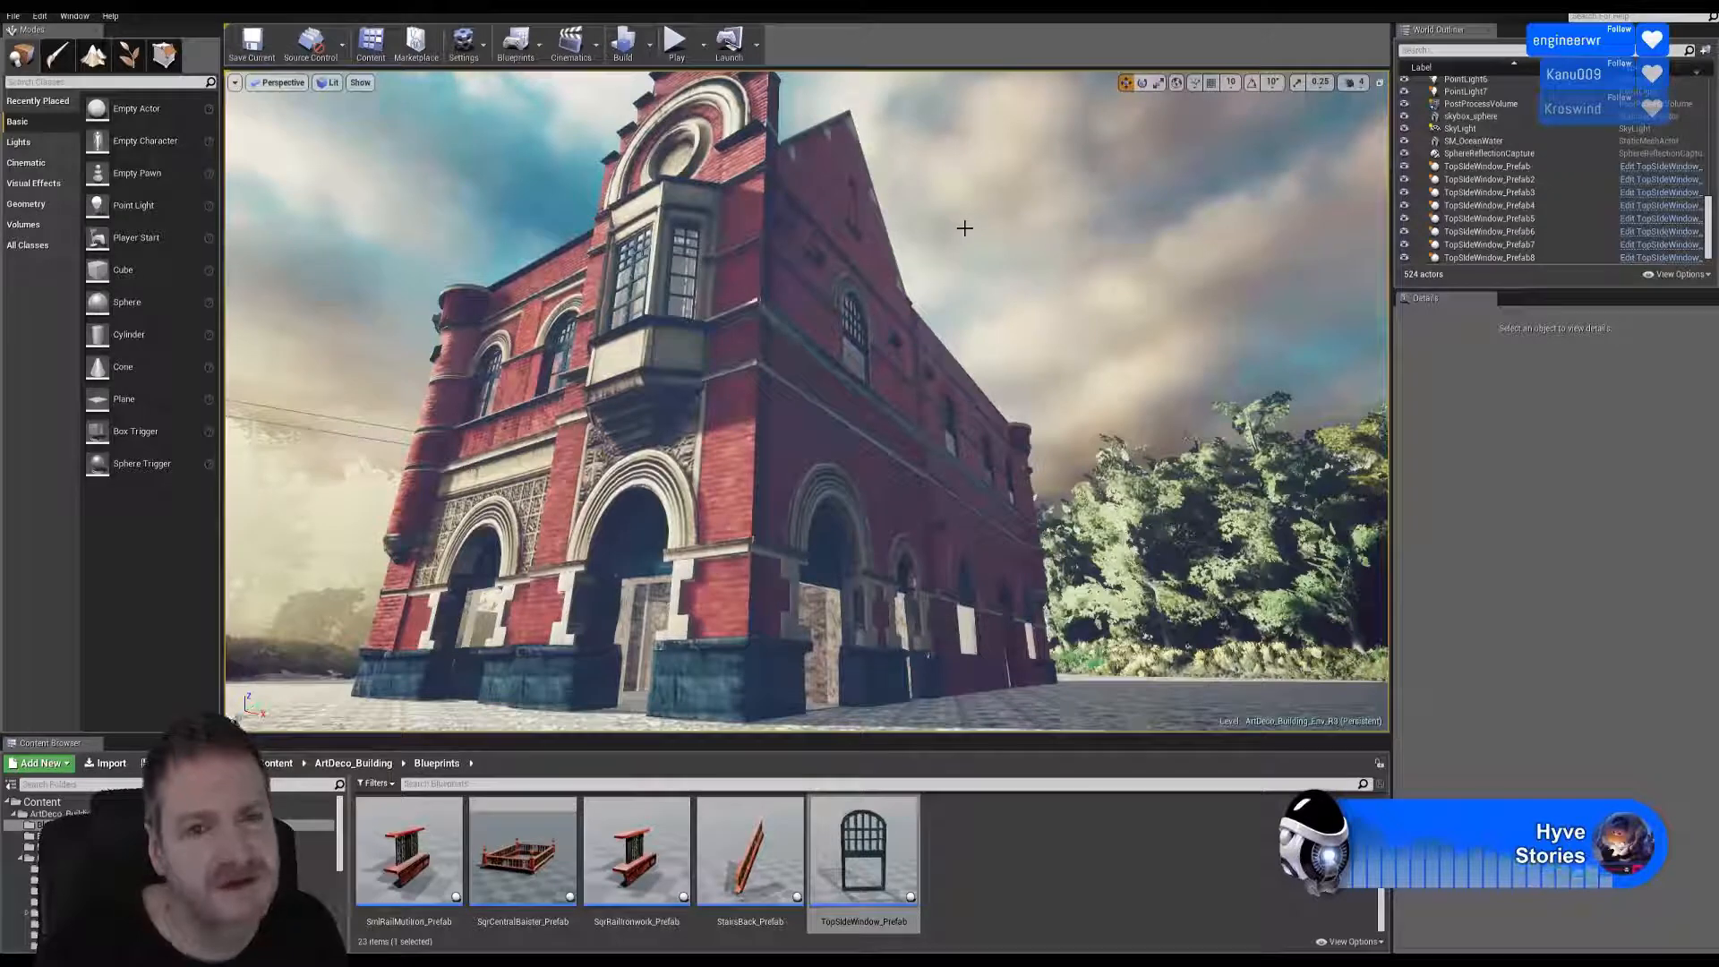
right_drag(967, 252, 967, 253)
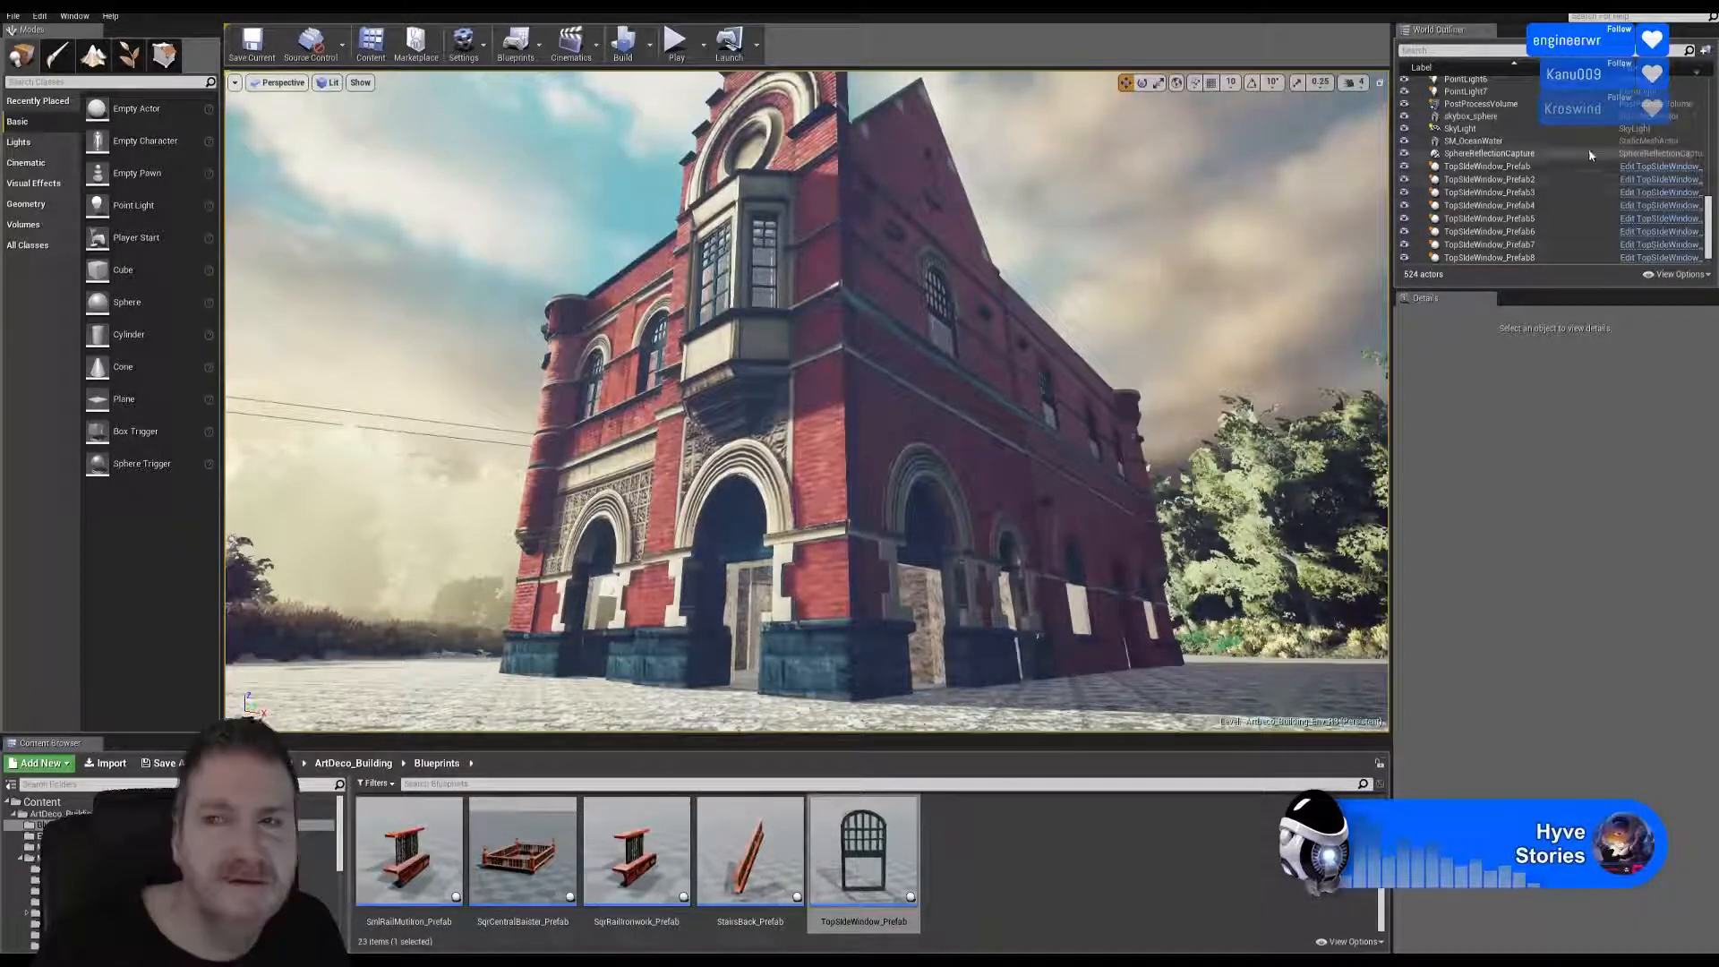
Switch to the building model in 3ds Max and examine the ground-floor windows and doors on its front and side.
click(1661, 7)
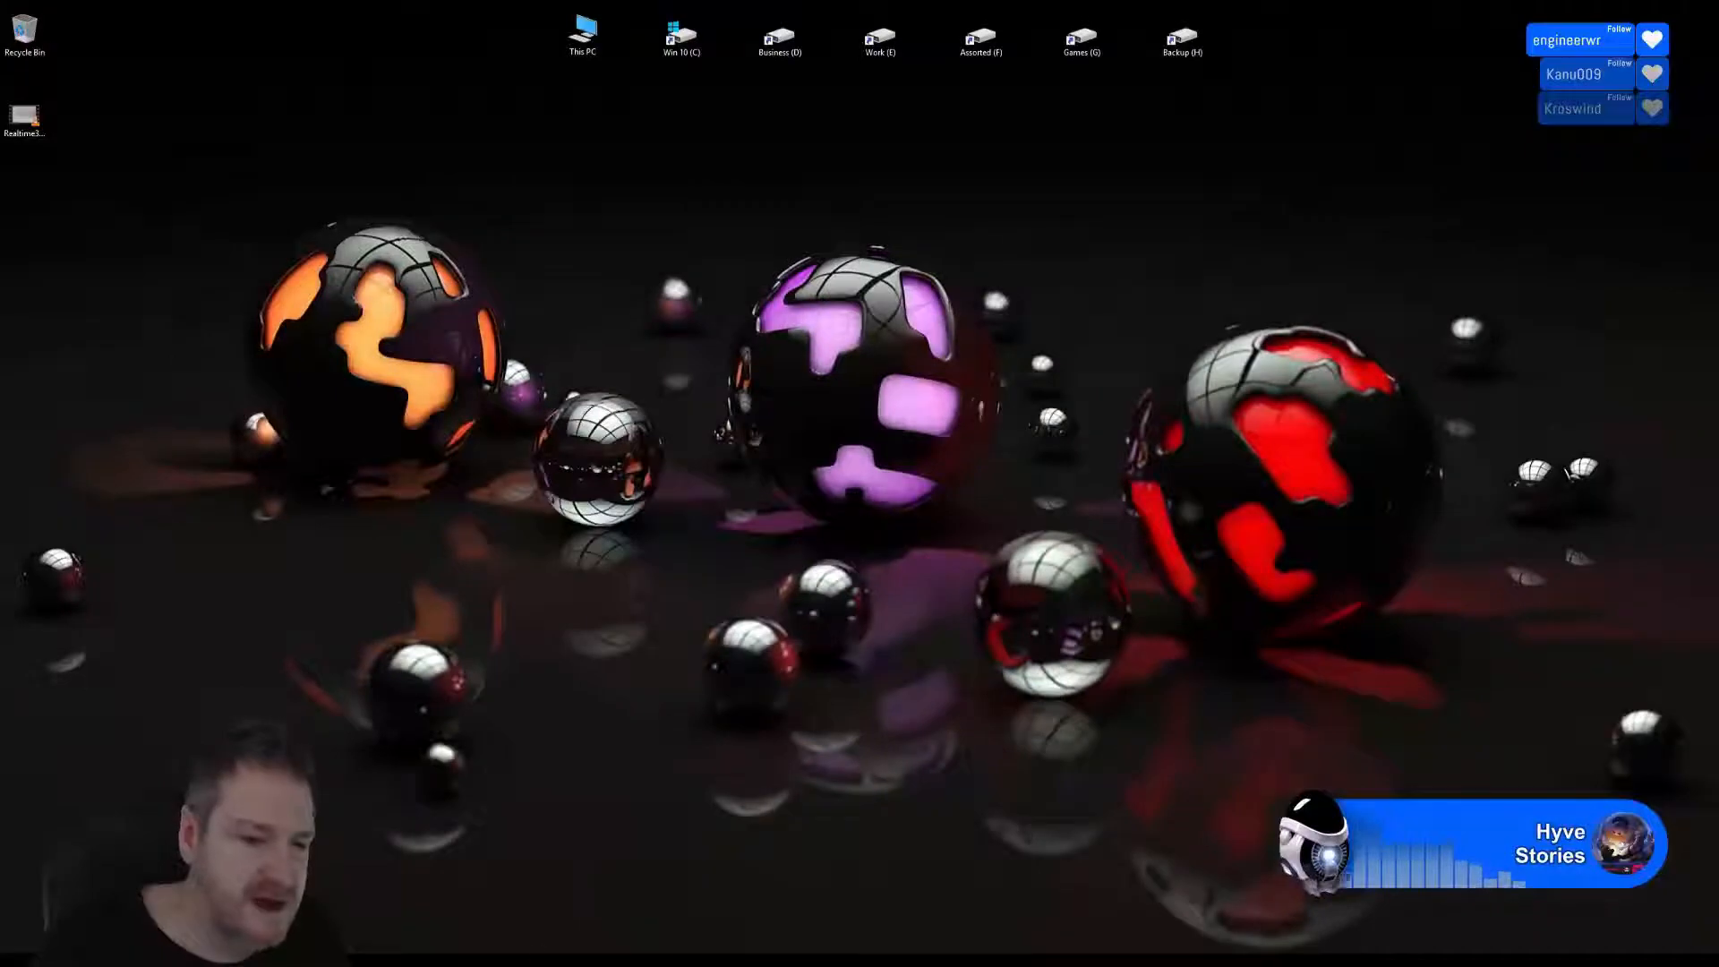
click(1192, 957)
middle_drag(738, 507, 971, 193)
scroll(587, 206, up, 5)
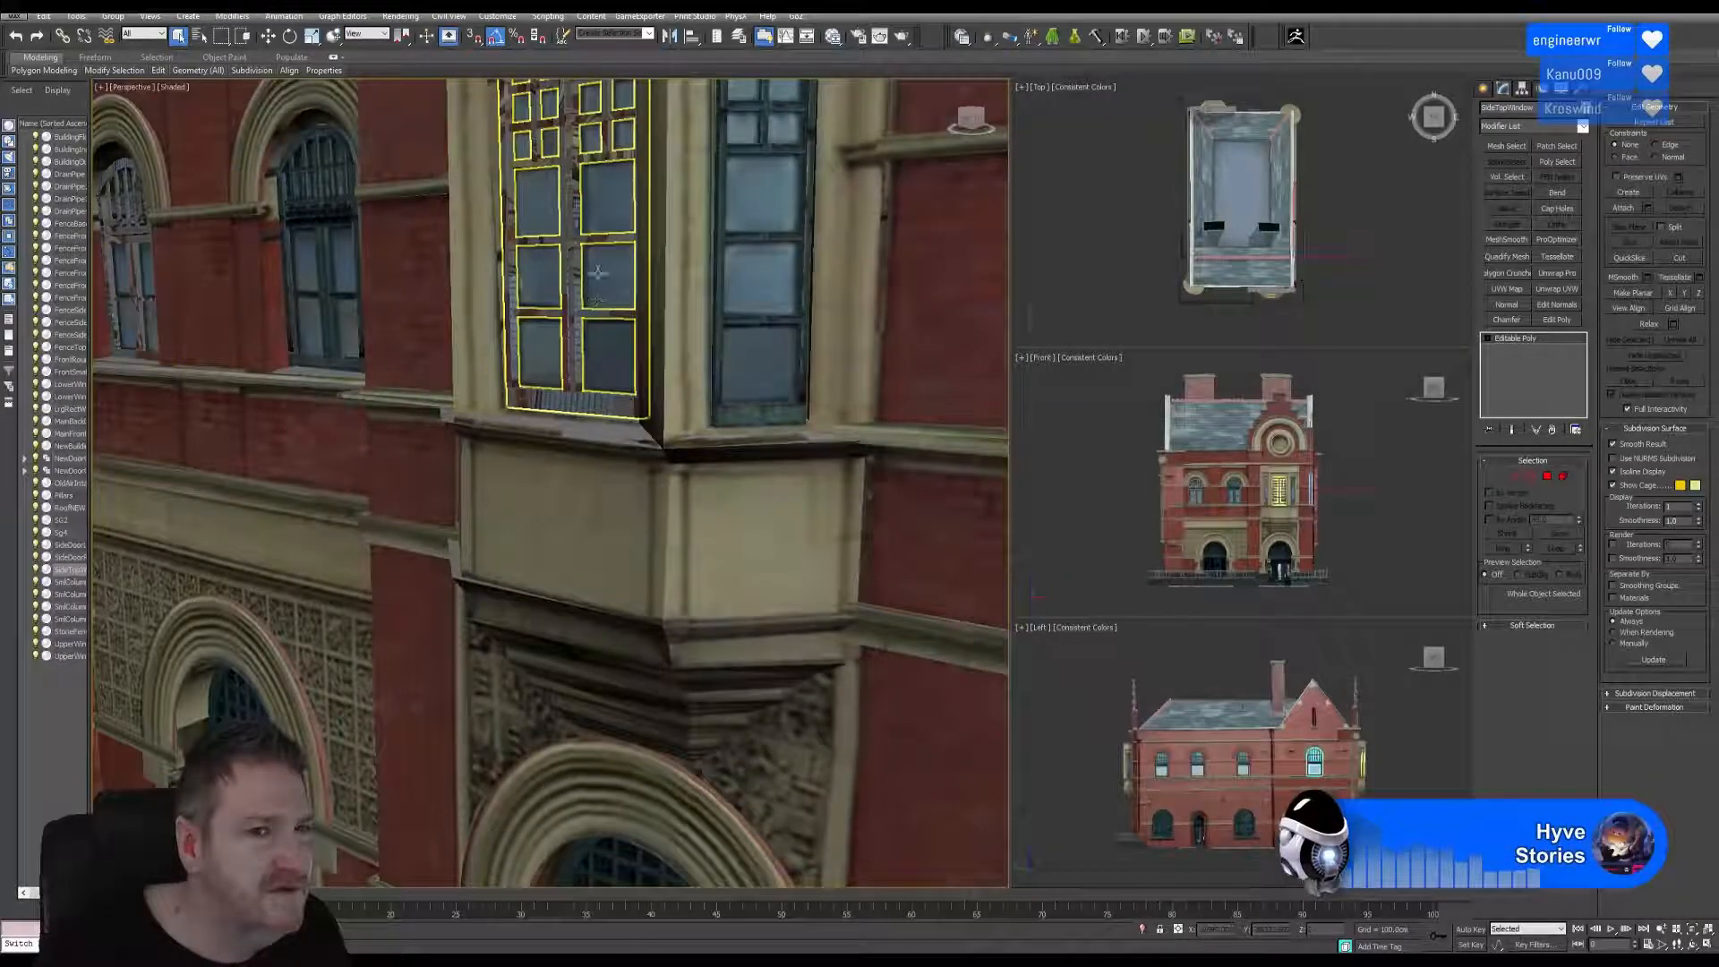
middle_drag(728, 480, 806, 338)
scroll(805, 337, down, 4)
alt+middle_drag(747, 515, 718, 263)
scroll(572, 429, up, 3)
scroll(608, 502, down, 4)
scroll(609, 502, up, 1)
scroll(607, 502, up, 3)
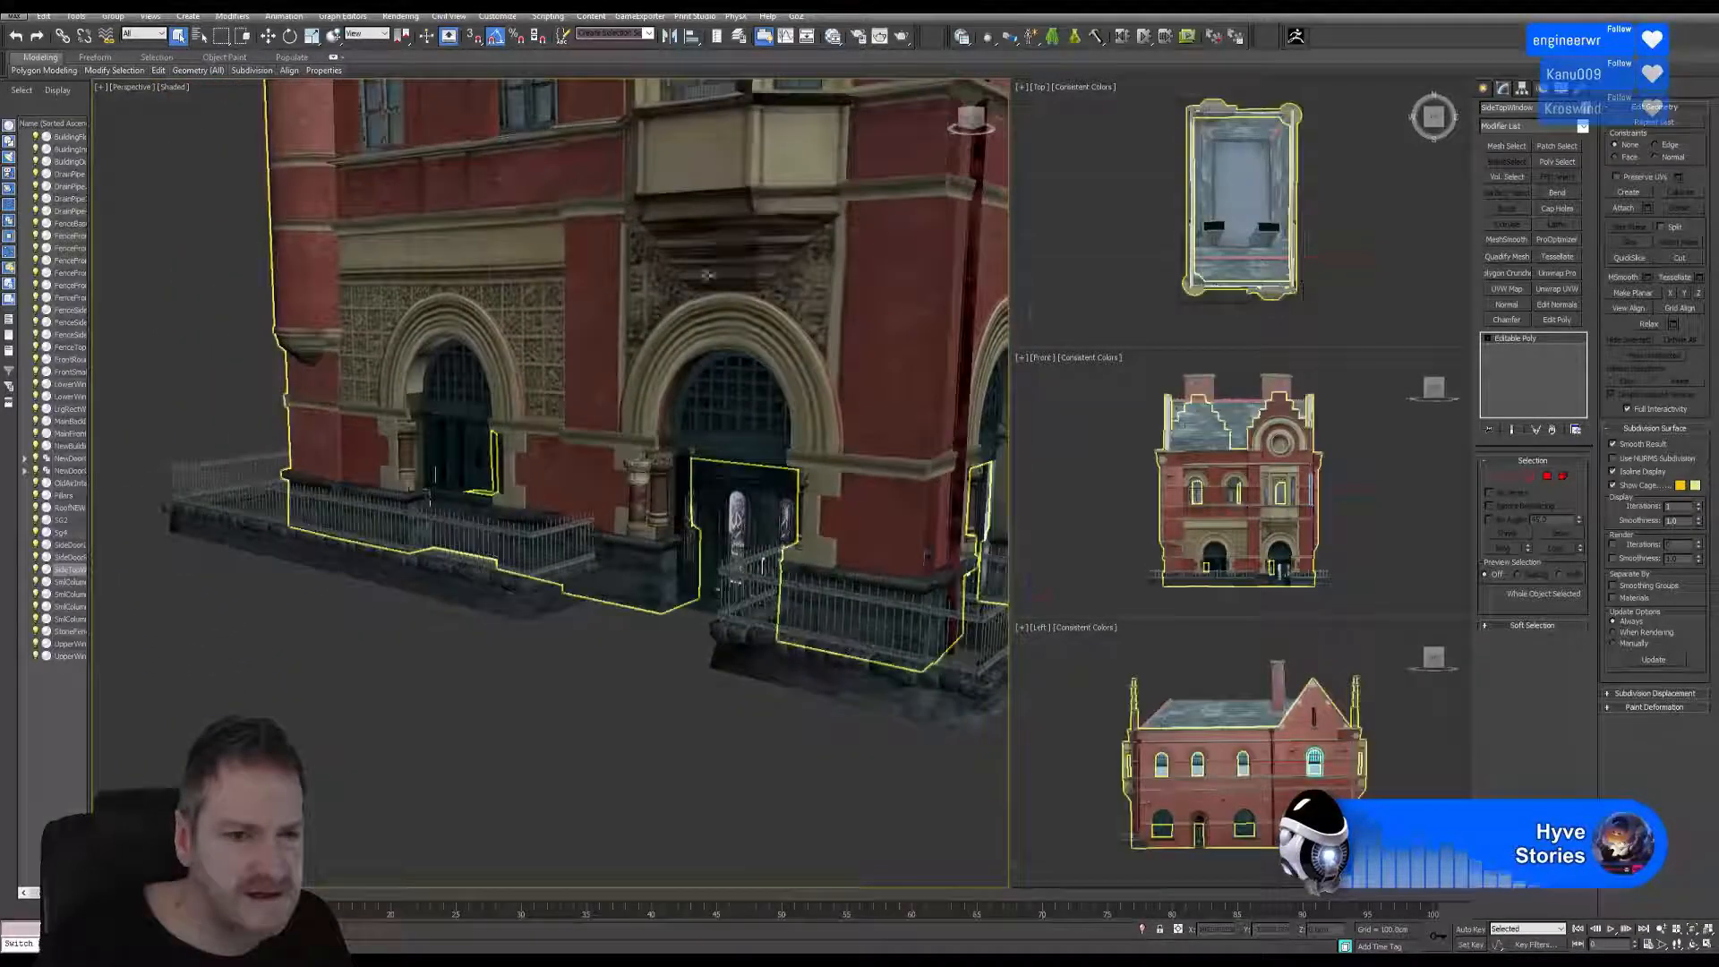
scroll(472, 445, up, 3)
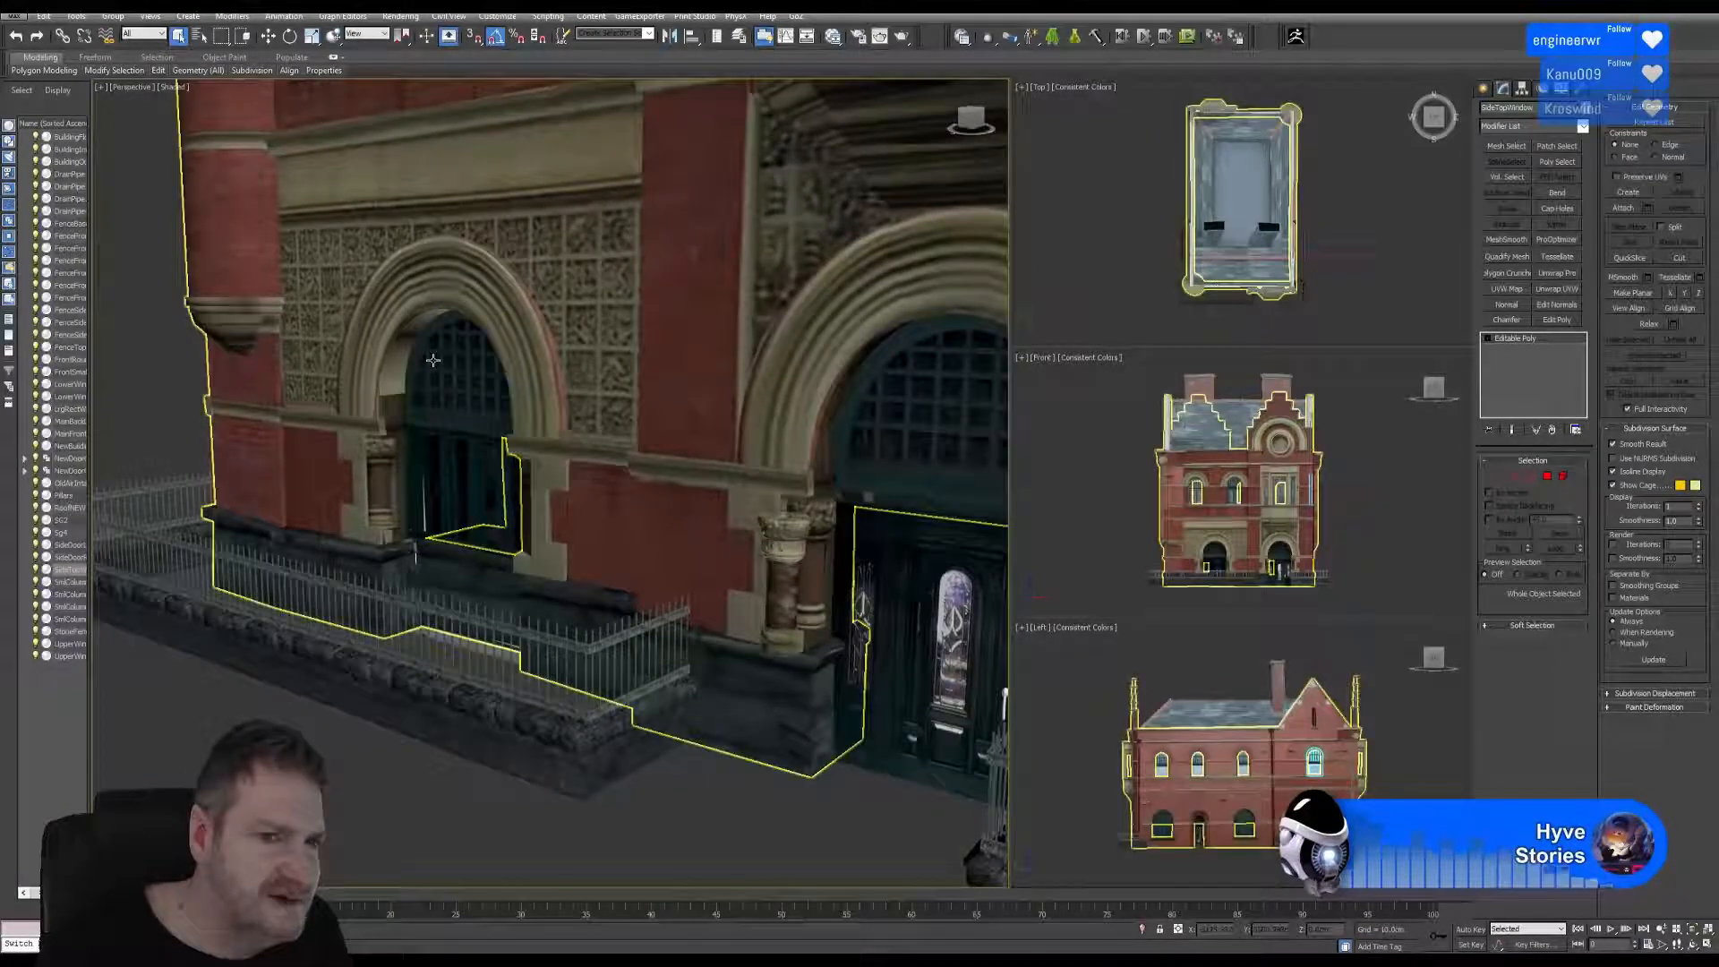
middle_drag(886, 408, 100, 300)
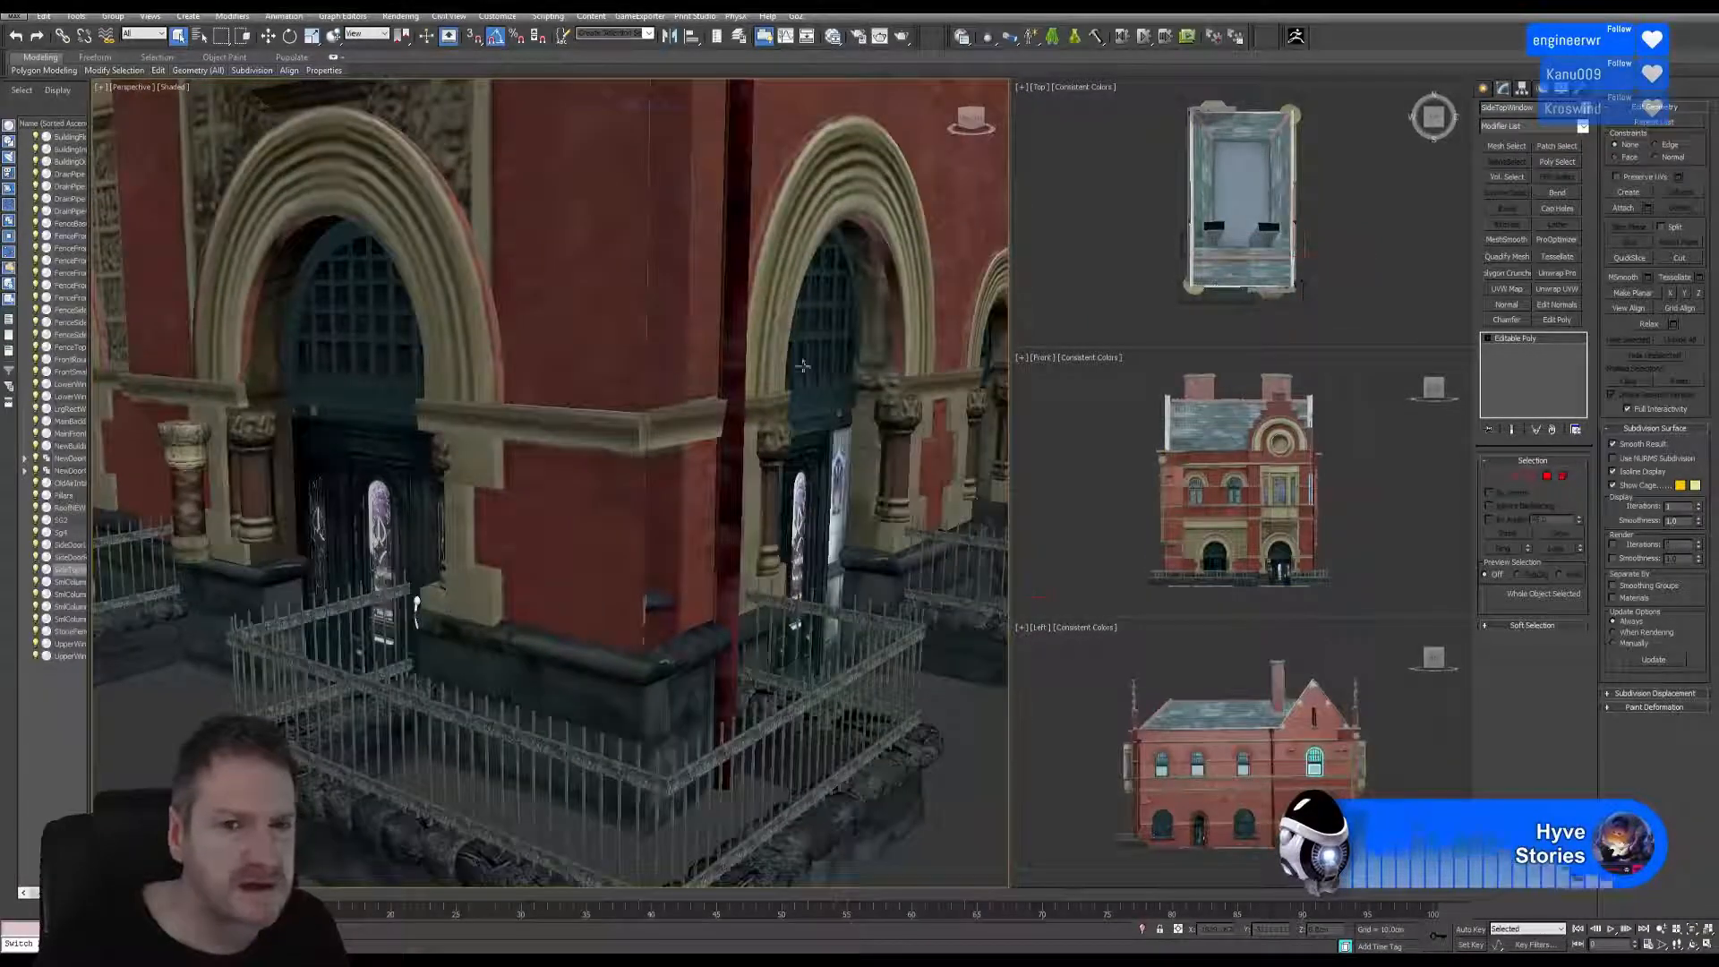
middle_drag(770, 324, 168, 342)
scroll(573, 362, down, 5)
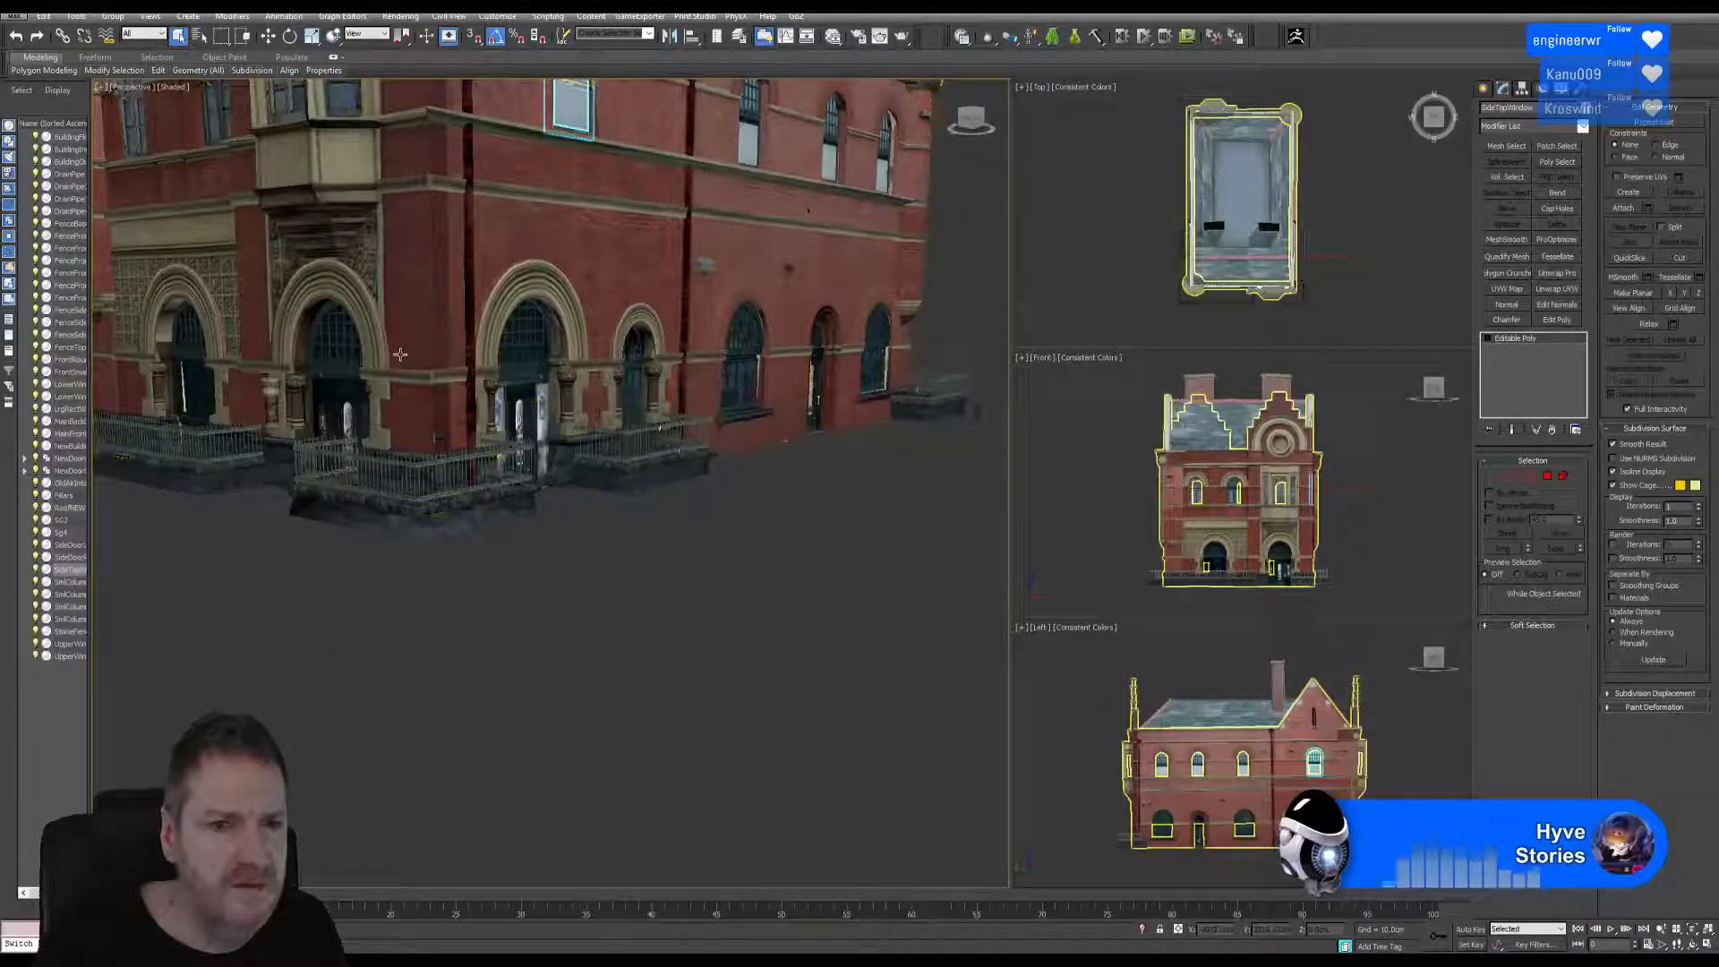
scroll(400, 354, up, 8)
middle_drag(597, 395, 430, 298)
scroll(429, 298, down, 2)
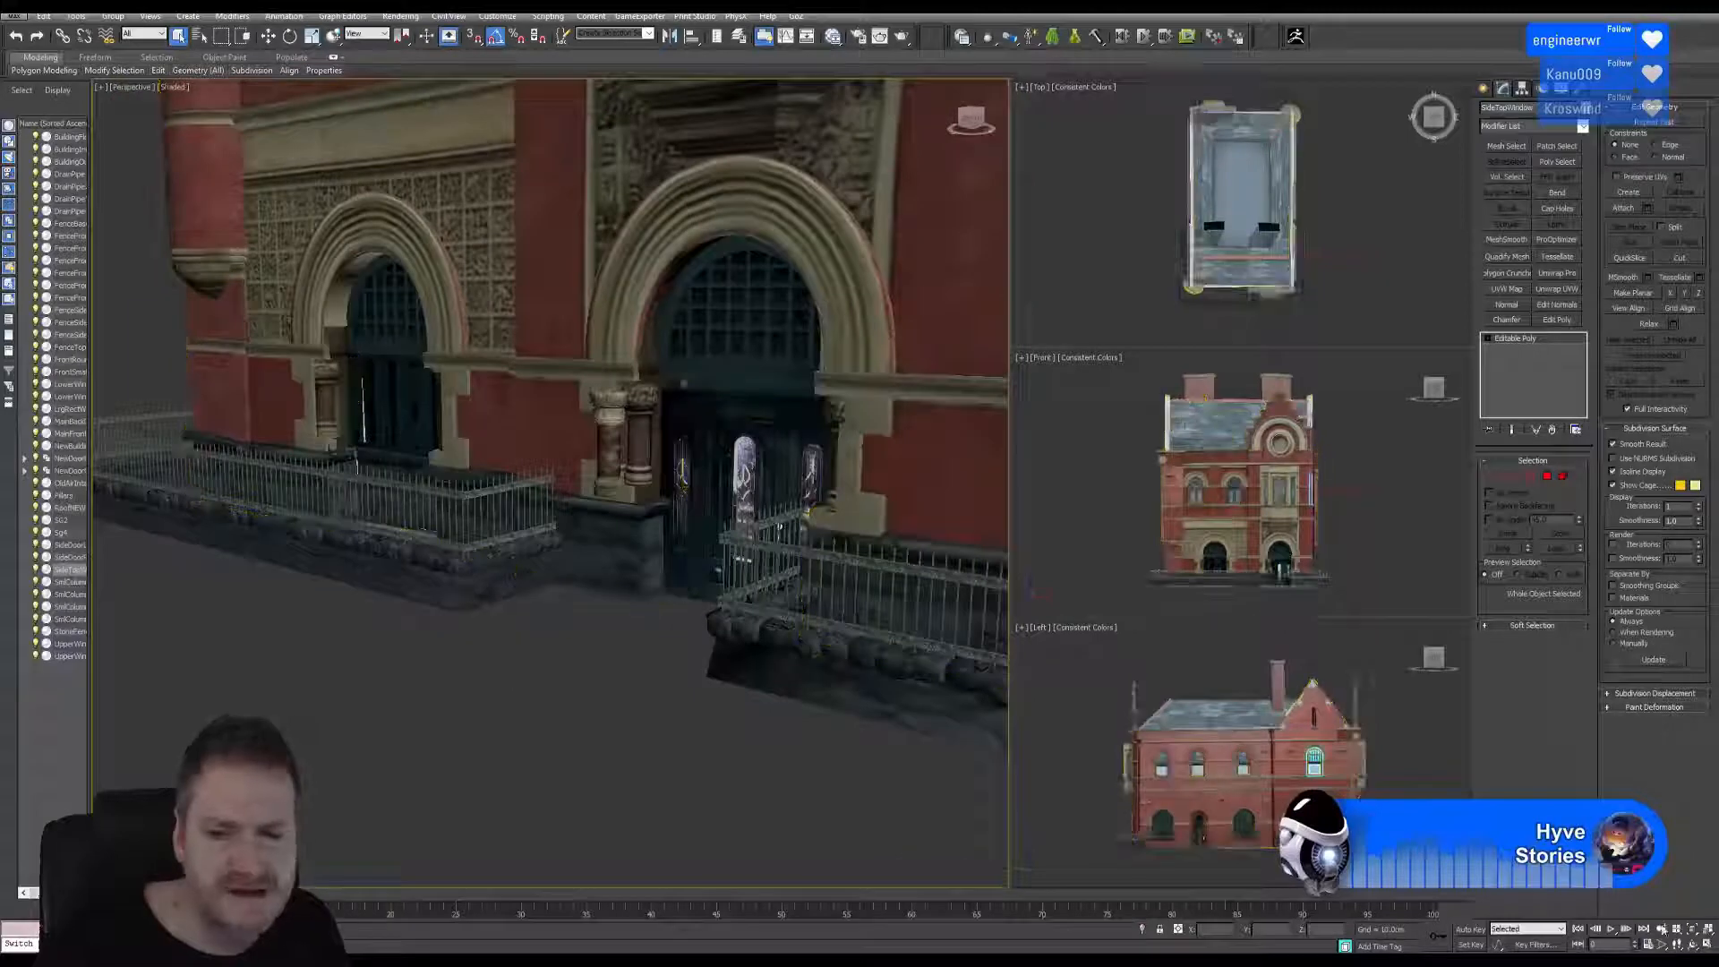
click(1692, 946)
drag(421, 542, 403, 506)
scroll(539, 506, down, 3)
drag(670, 474, 557, 445)
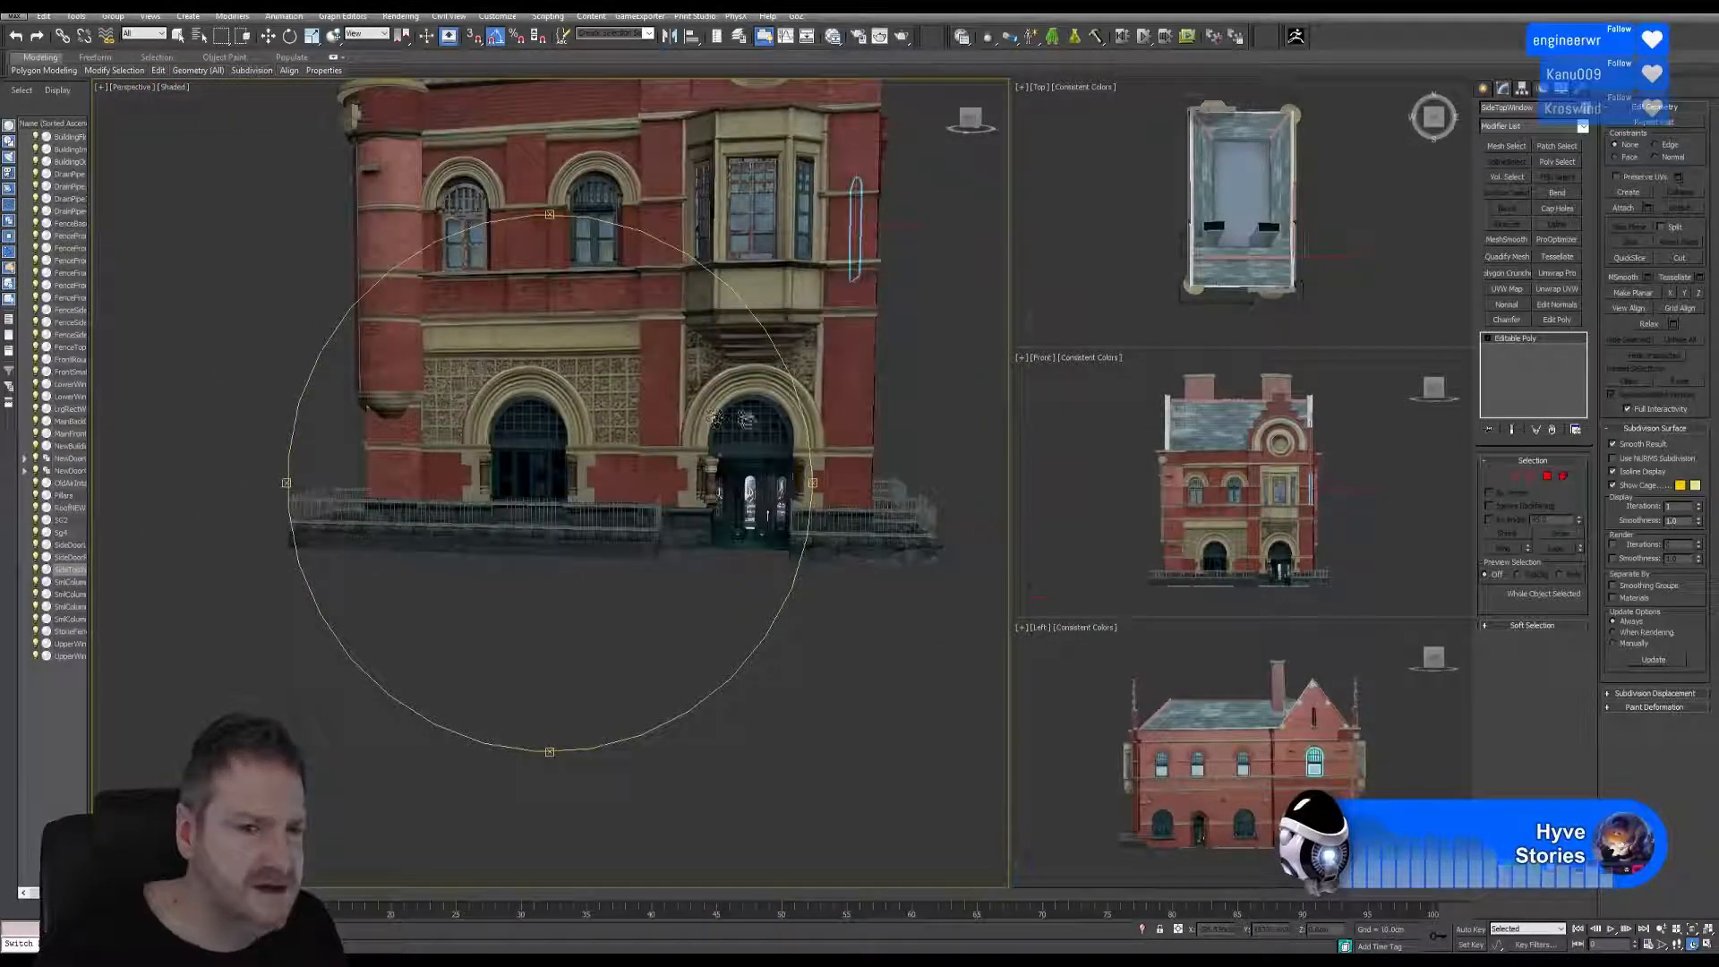
drag(884, 488, 534, 398)
scroll(796, 439, up, 3)
Detach the arched ground-floor front window element from the lower windows object as FrontBottomWindow.
click(178, 37)
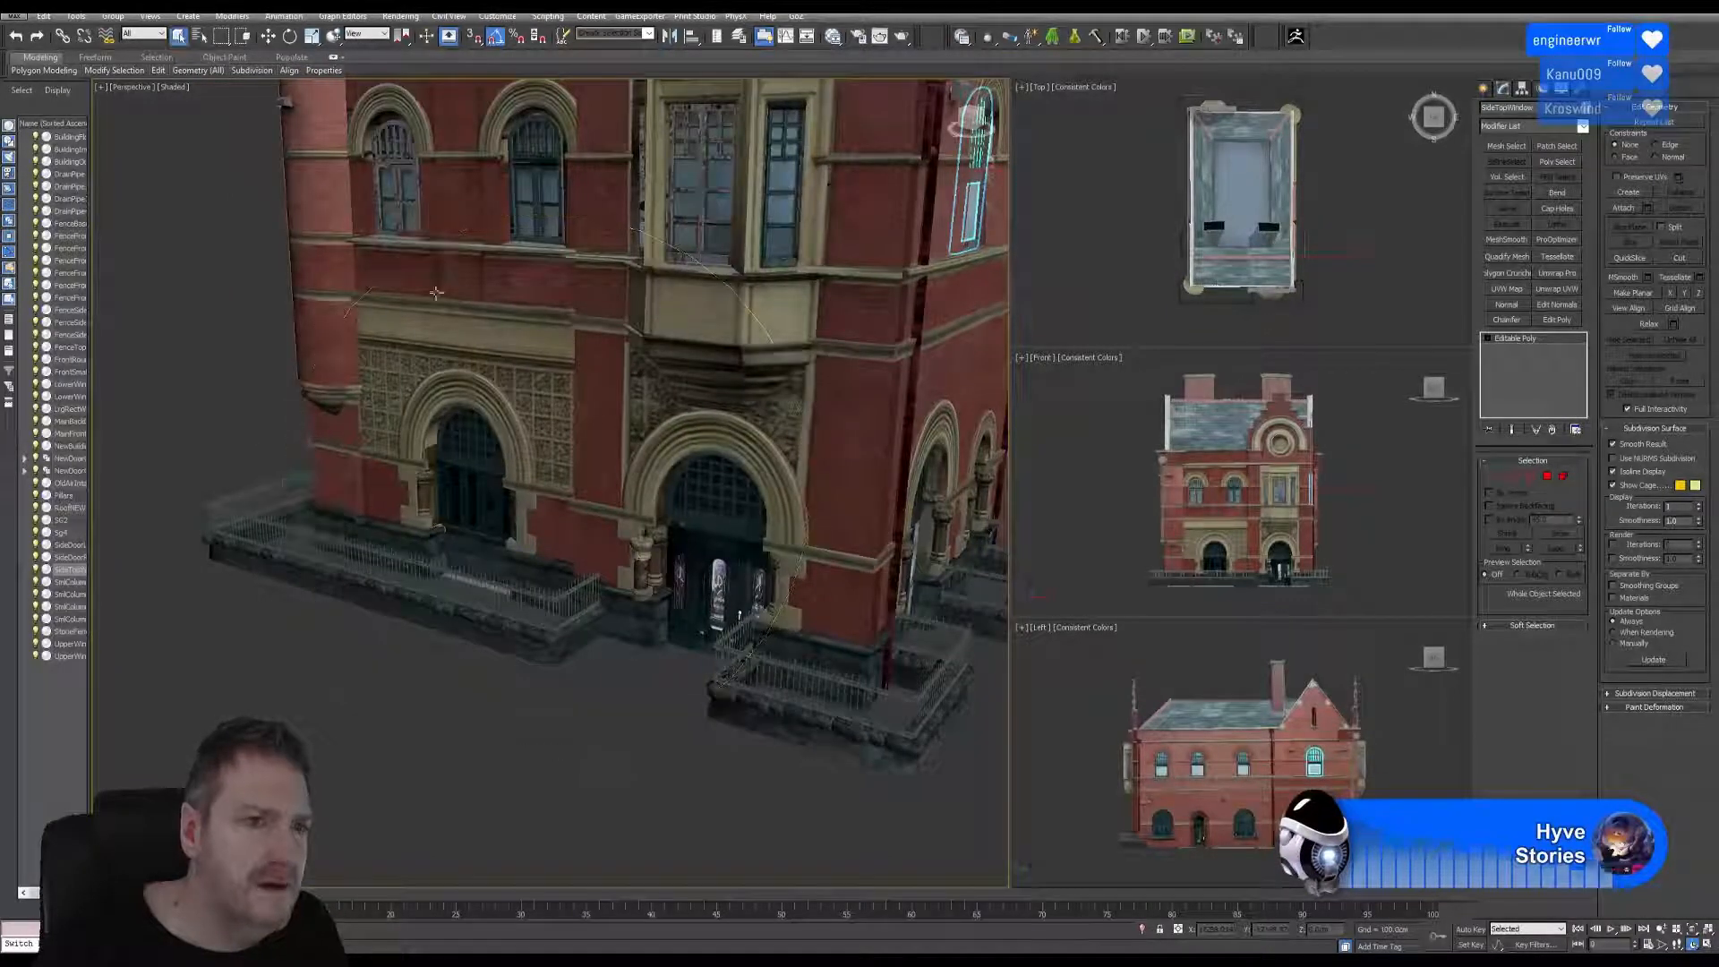
click(489, 477)
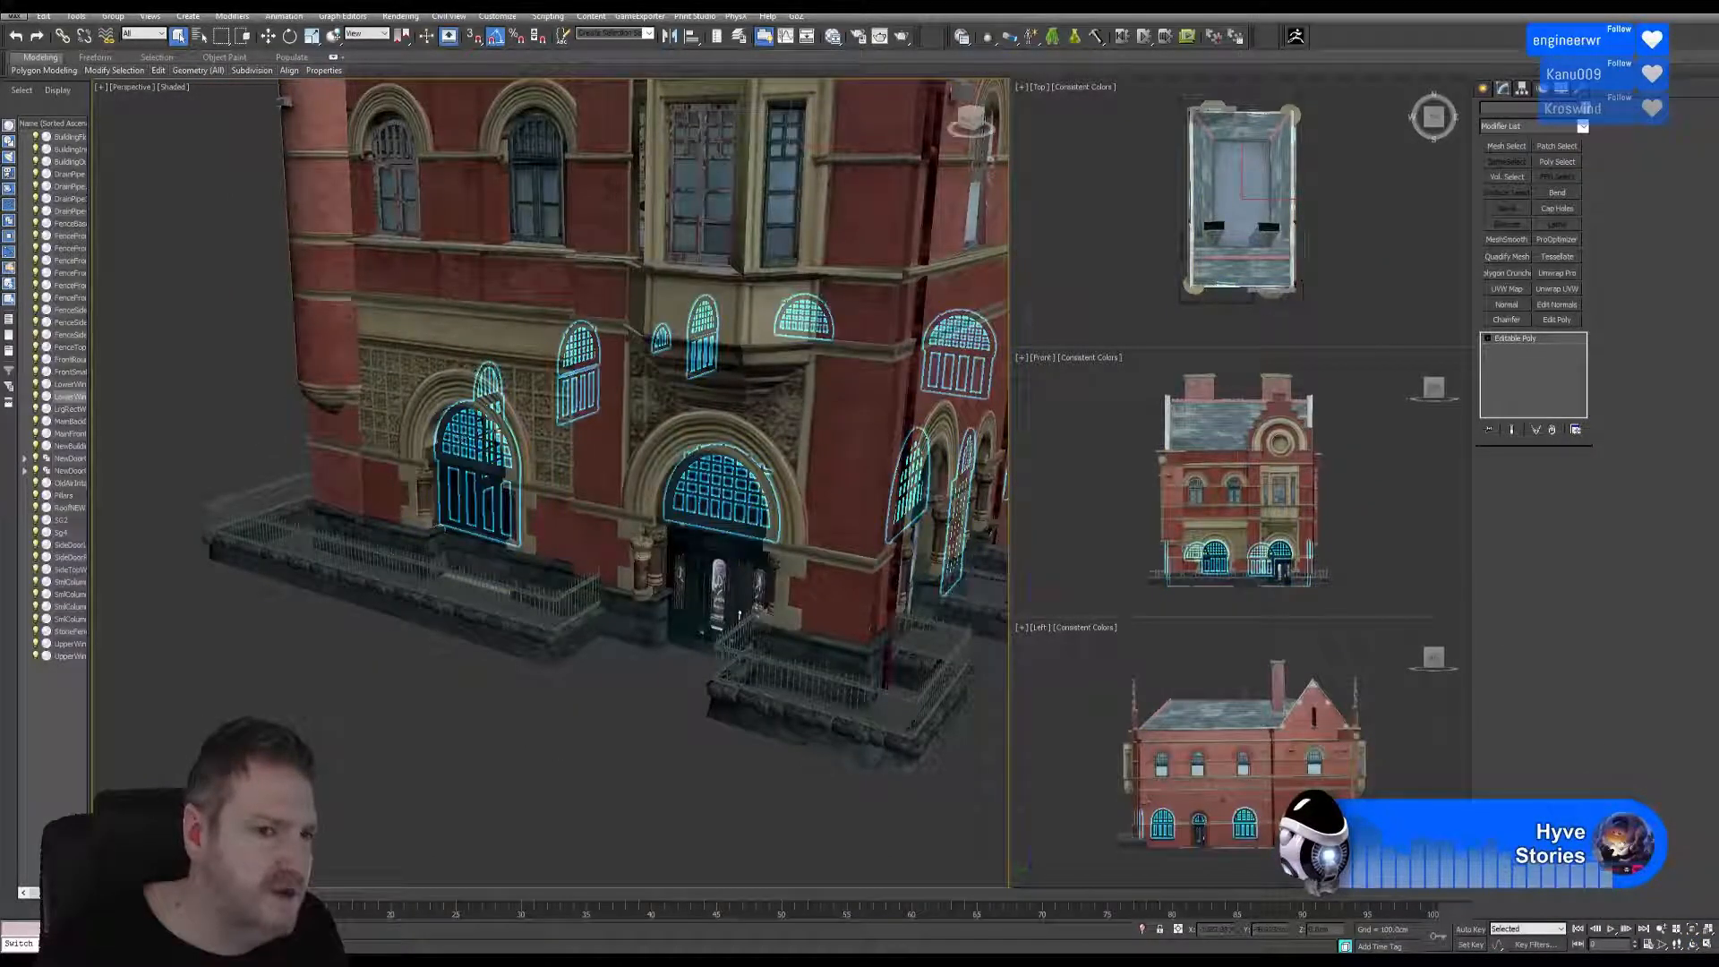
middle_drag(591, 463, 379, 489)
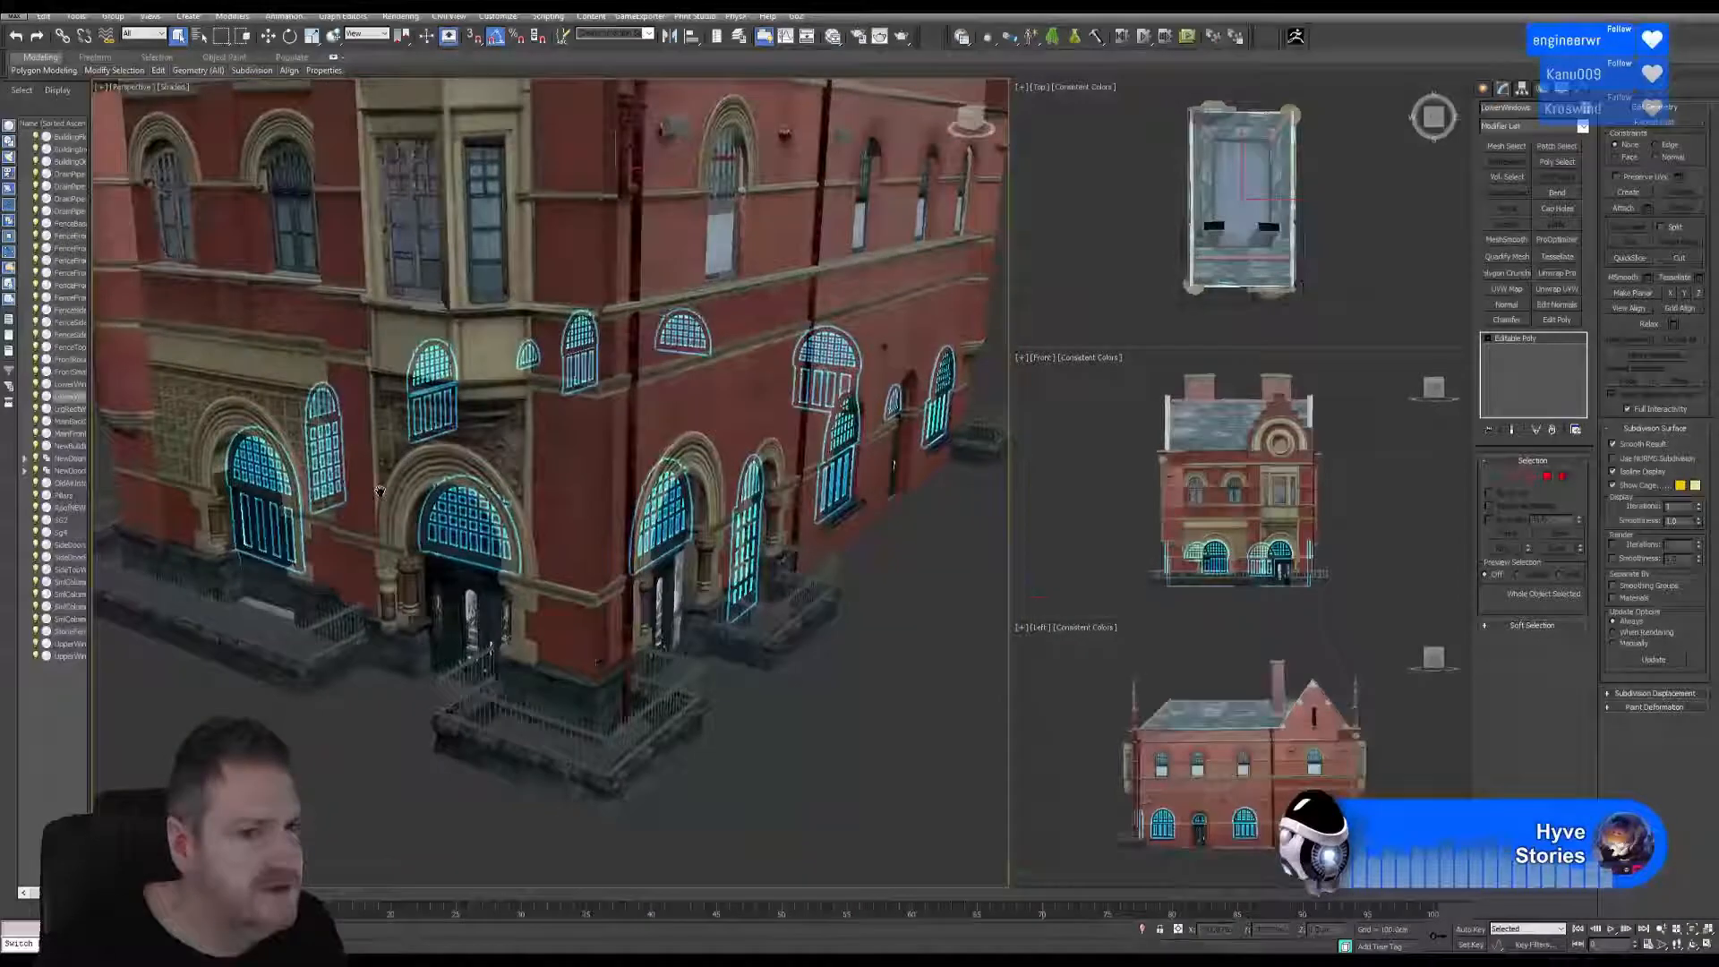
click(1563, 478)
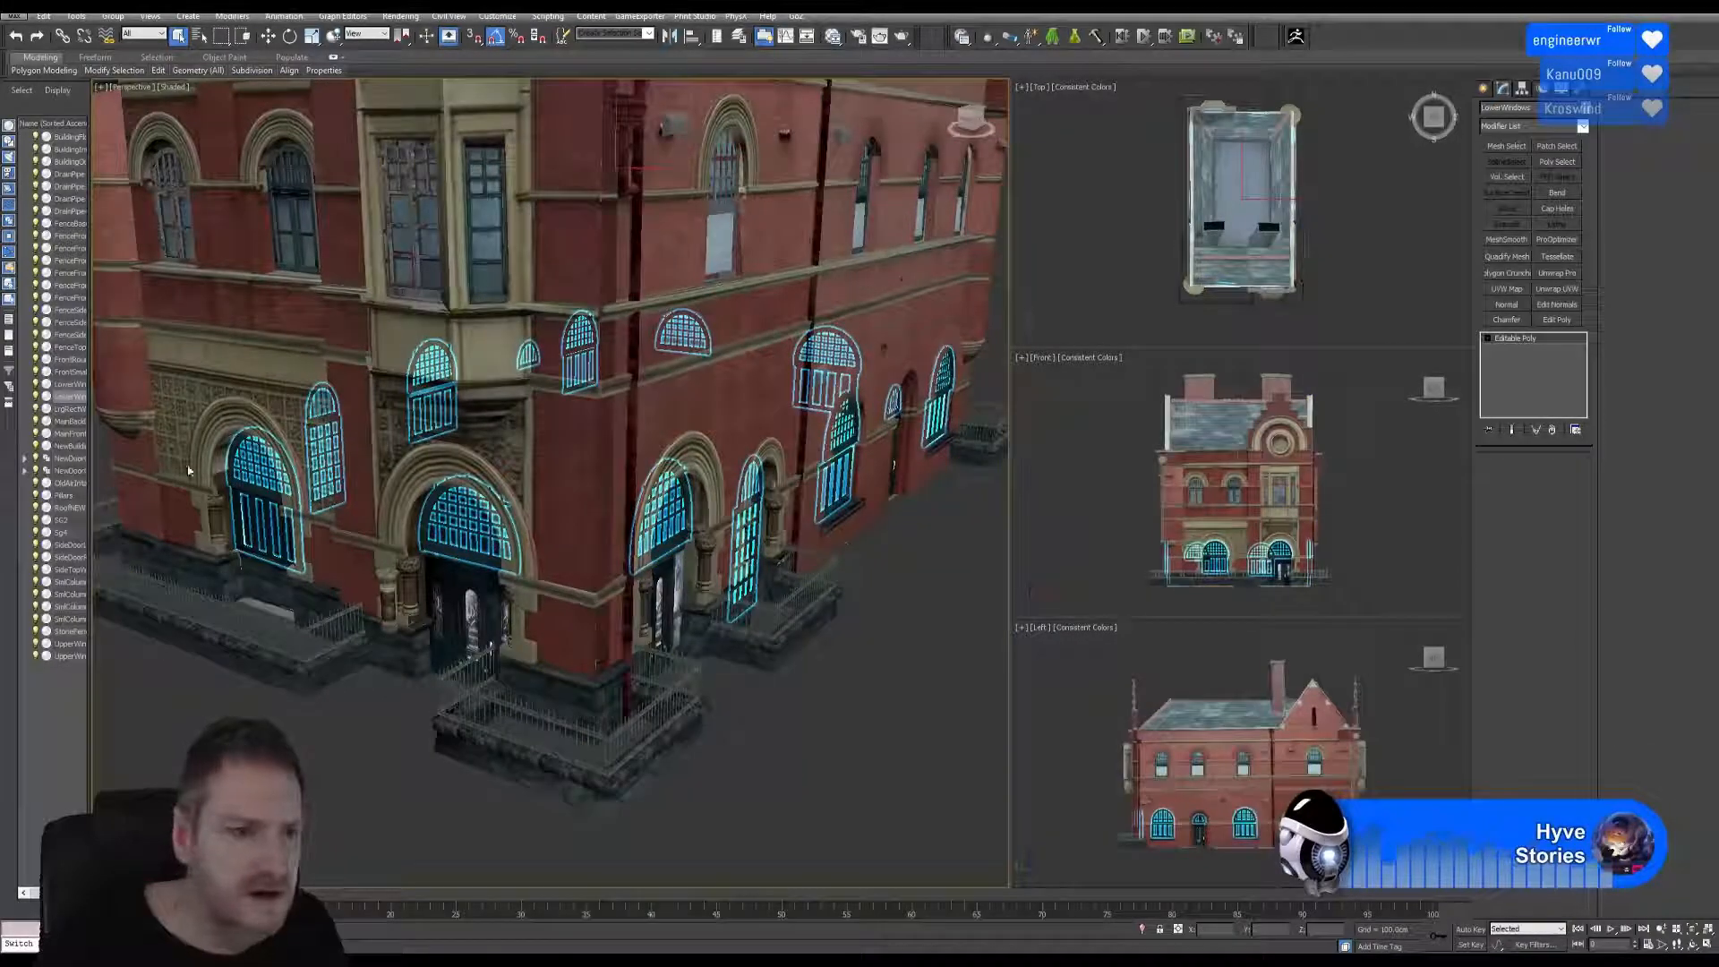
drag(179, 403, 307, 624)
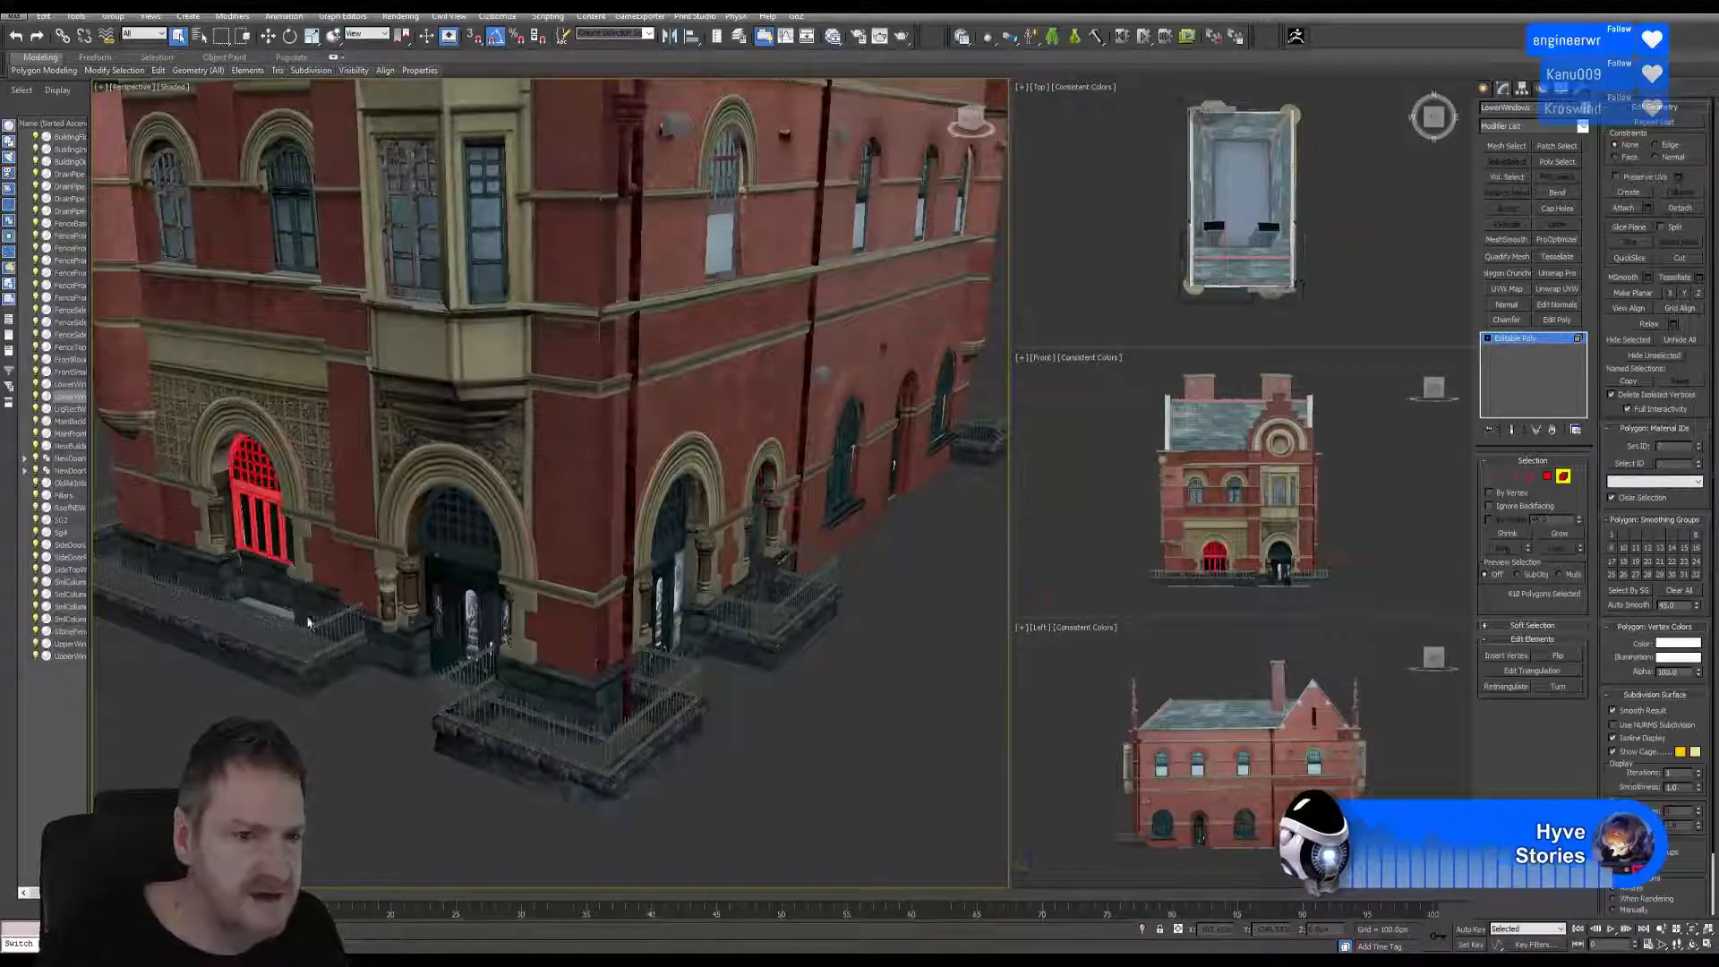
middle_drag(372, 556, 531, 543)
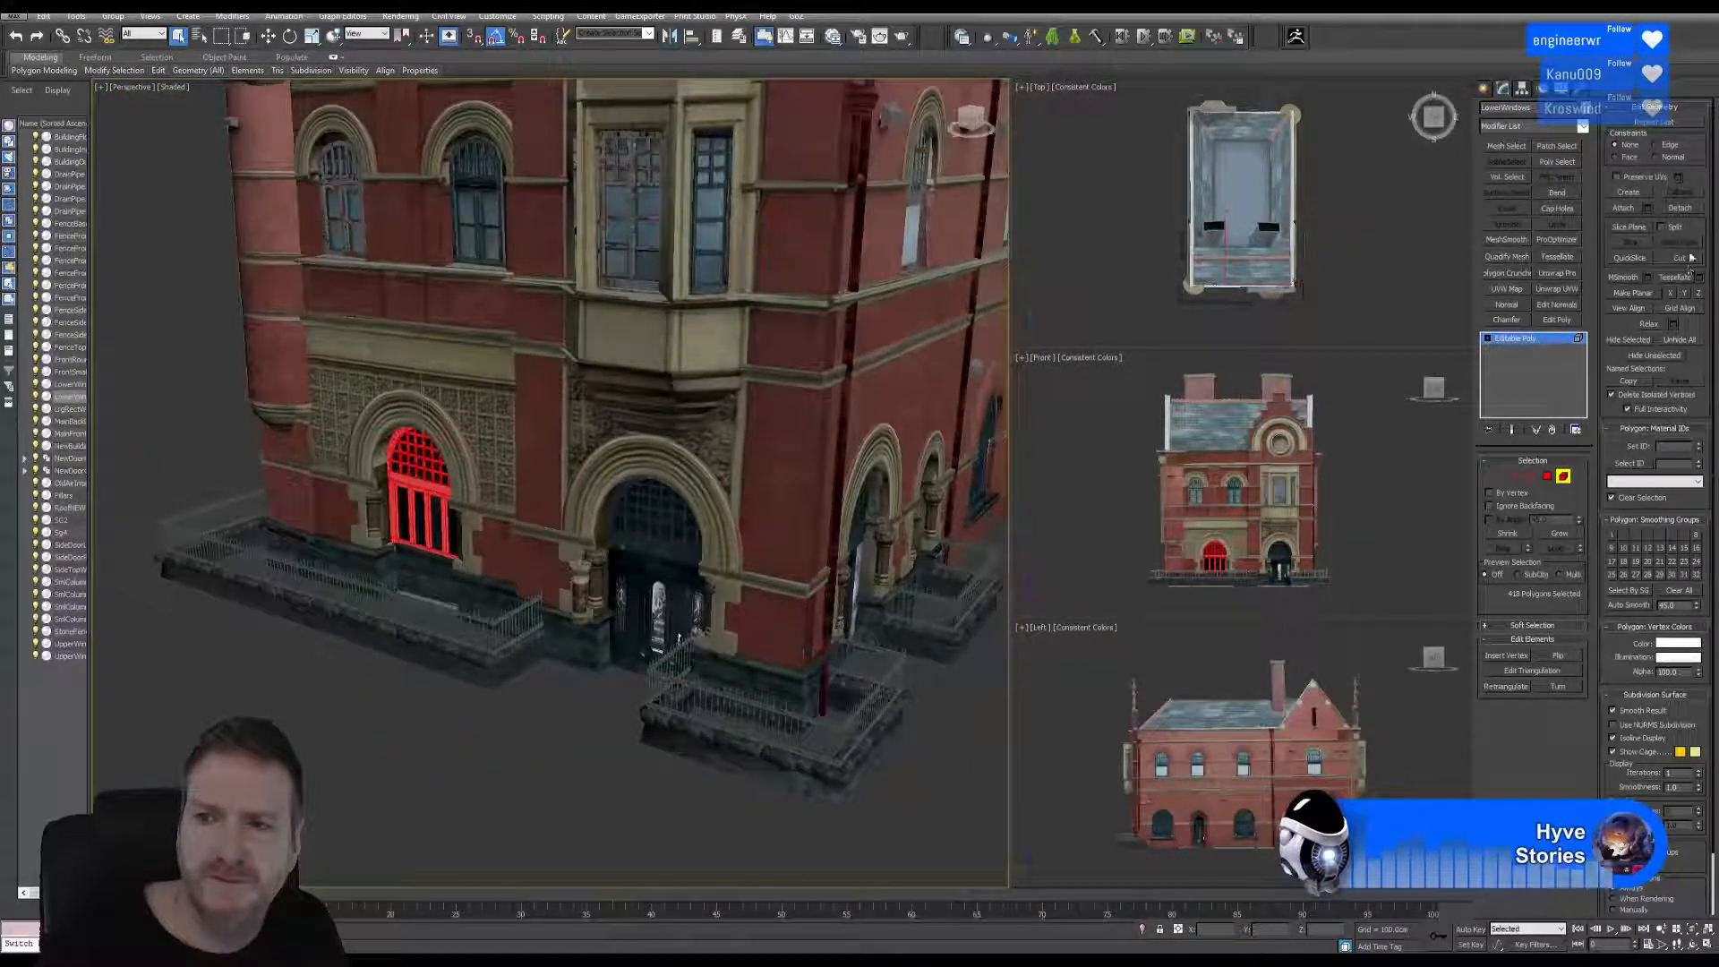
click(1679, 207)
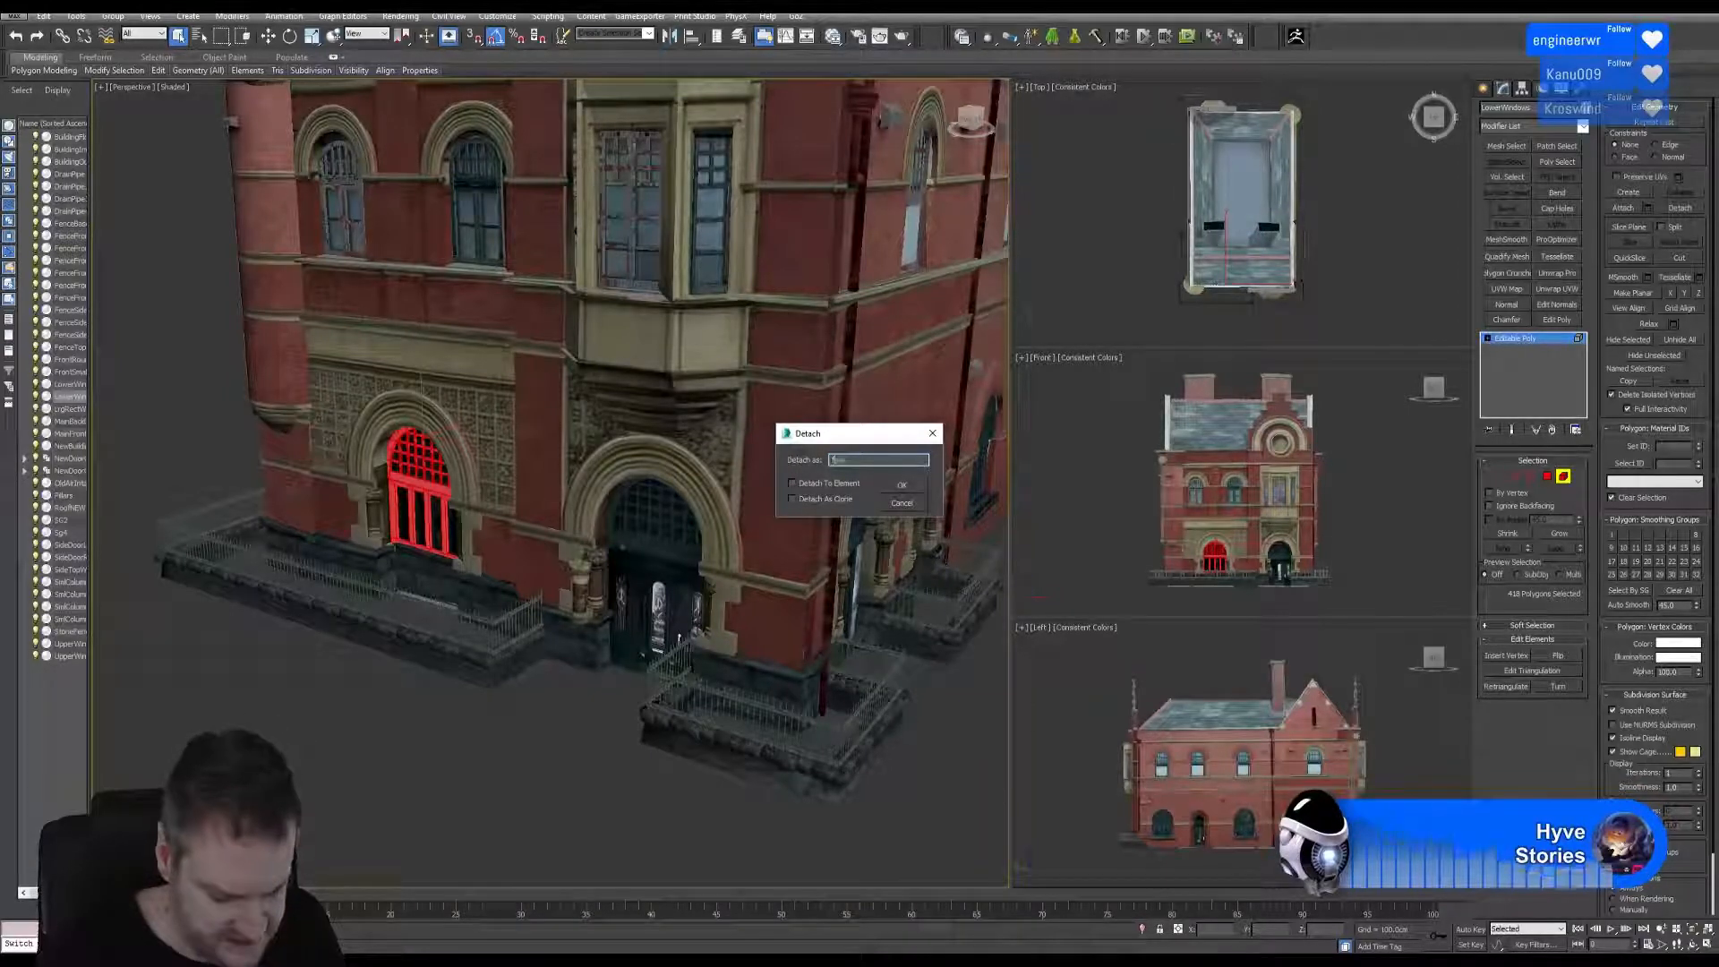
text(fRONTbORROM)
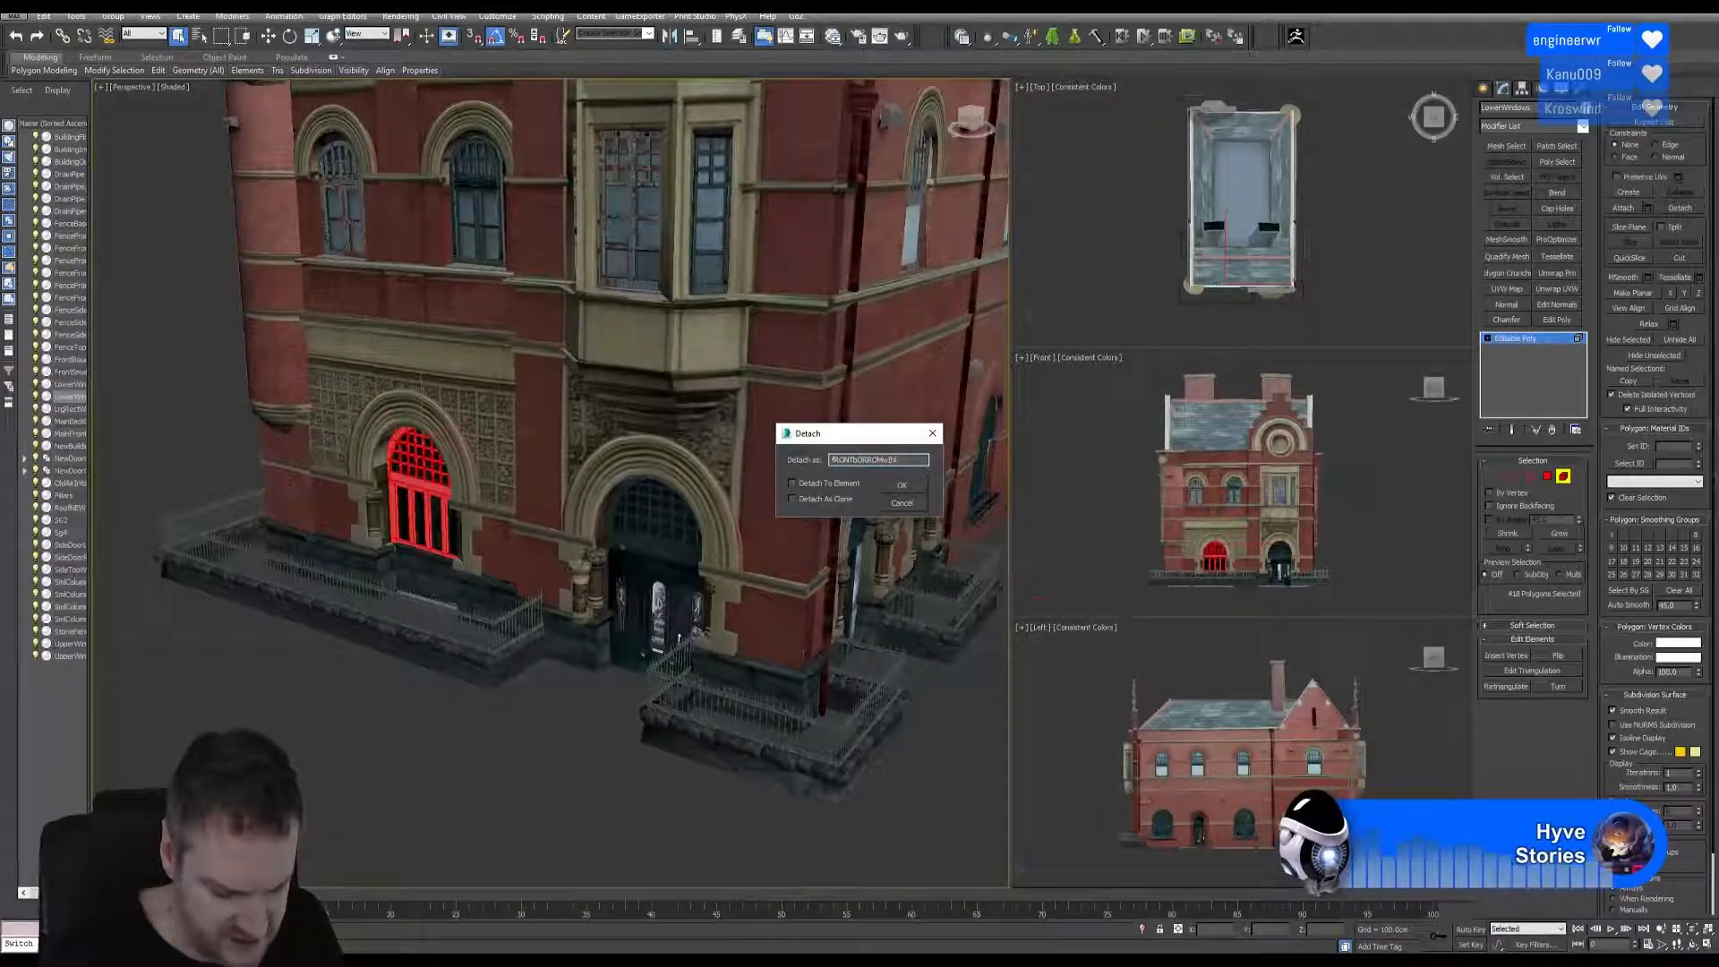
text(WINDOW)
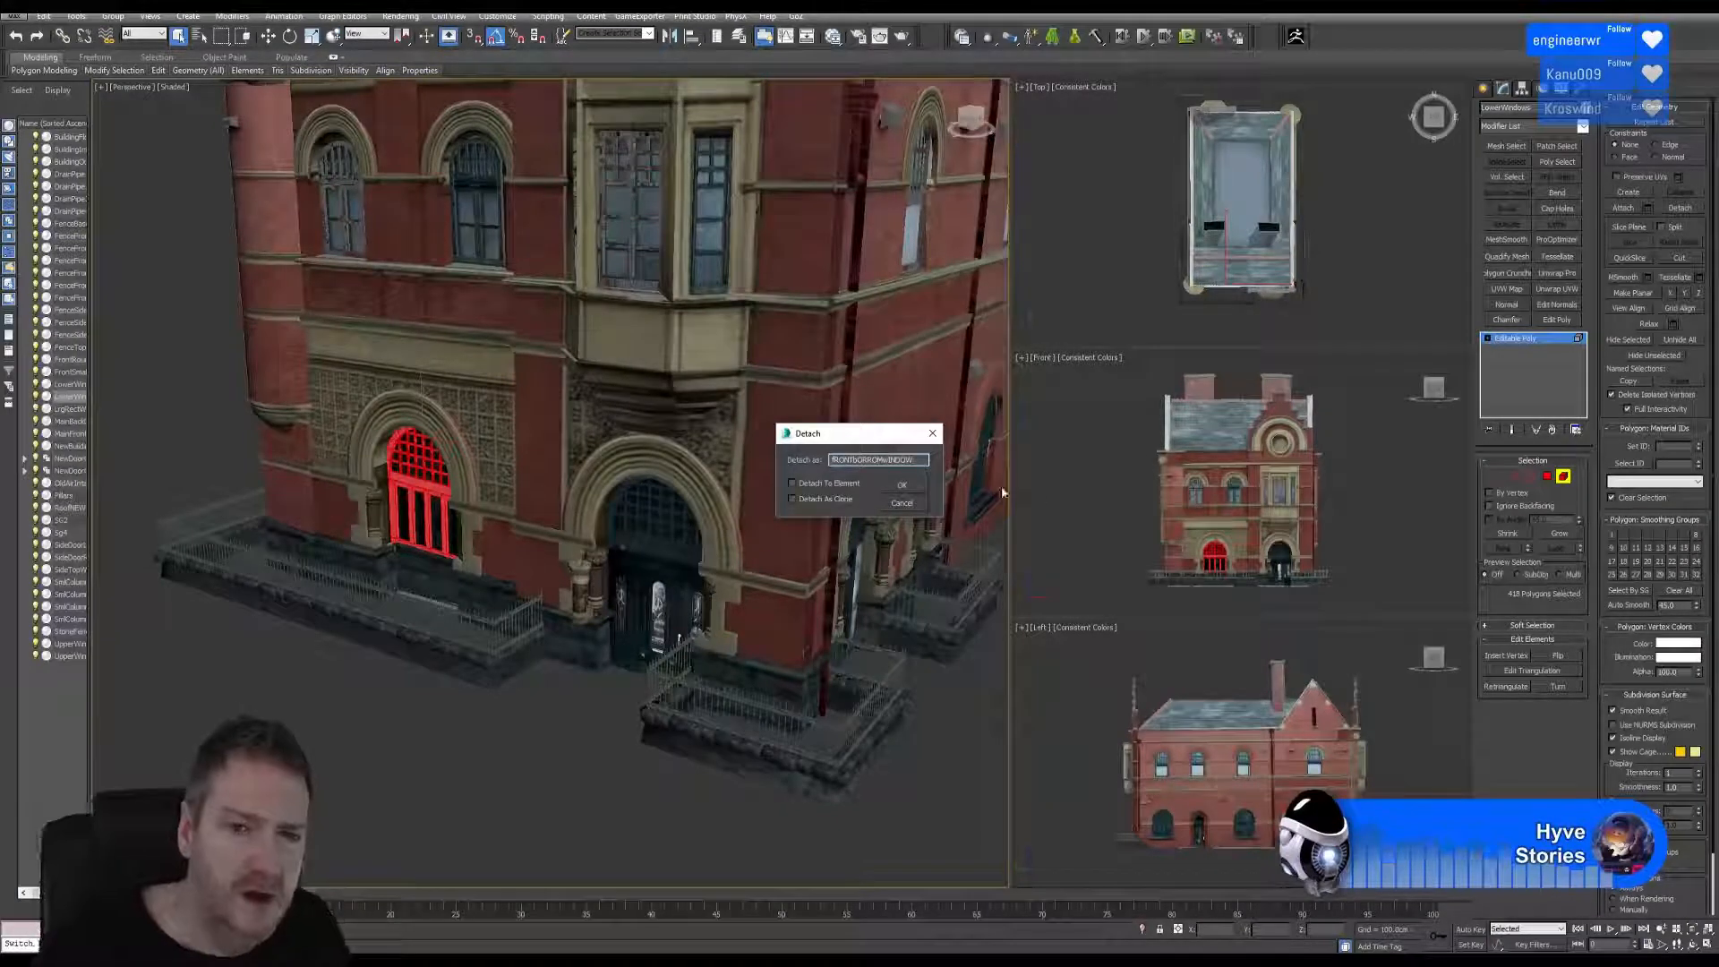
drag(918, 460, 776, 465)
text(Fr)
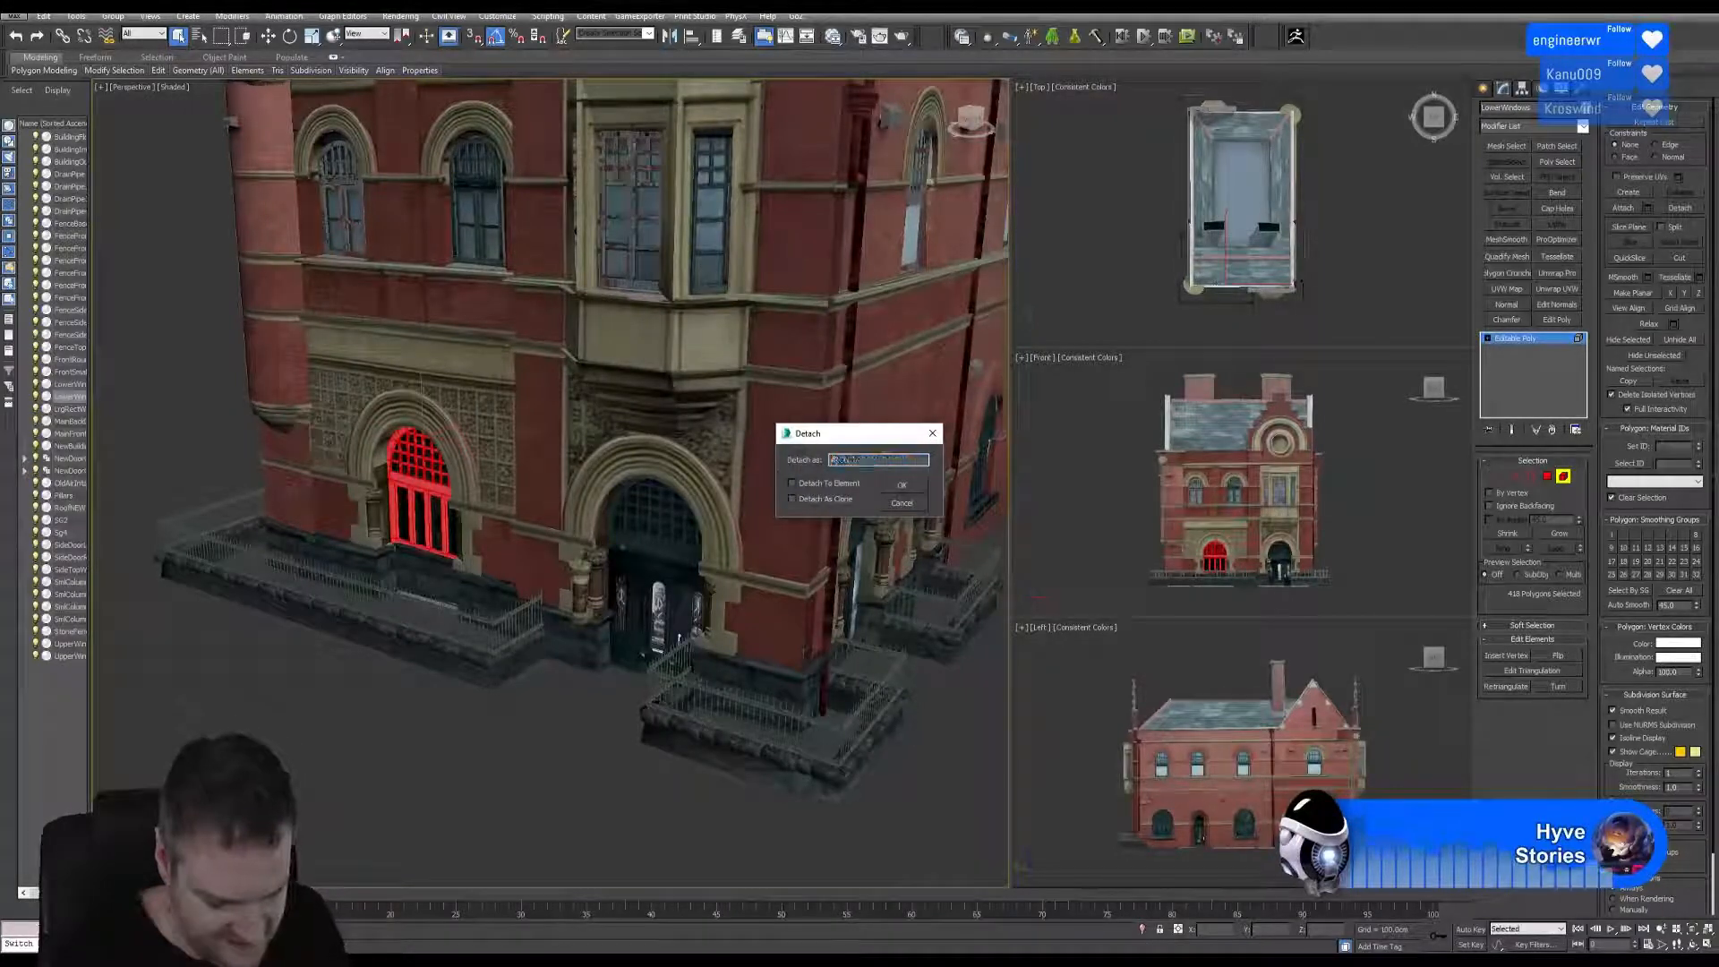
text(ontBottomWindow)
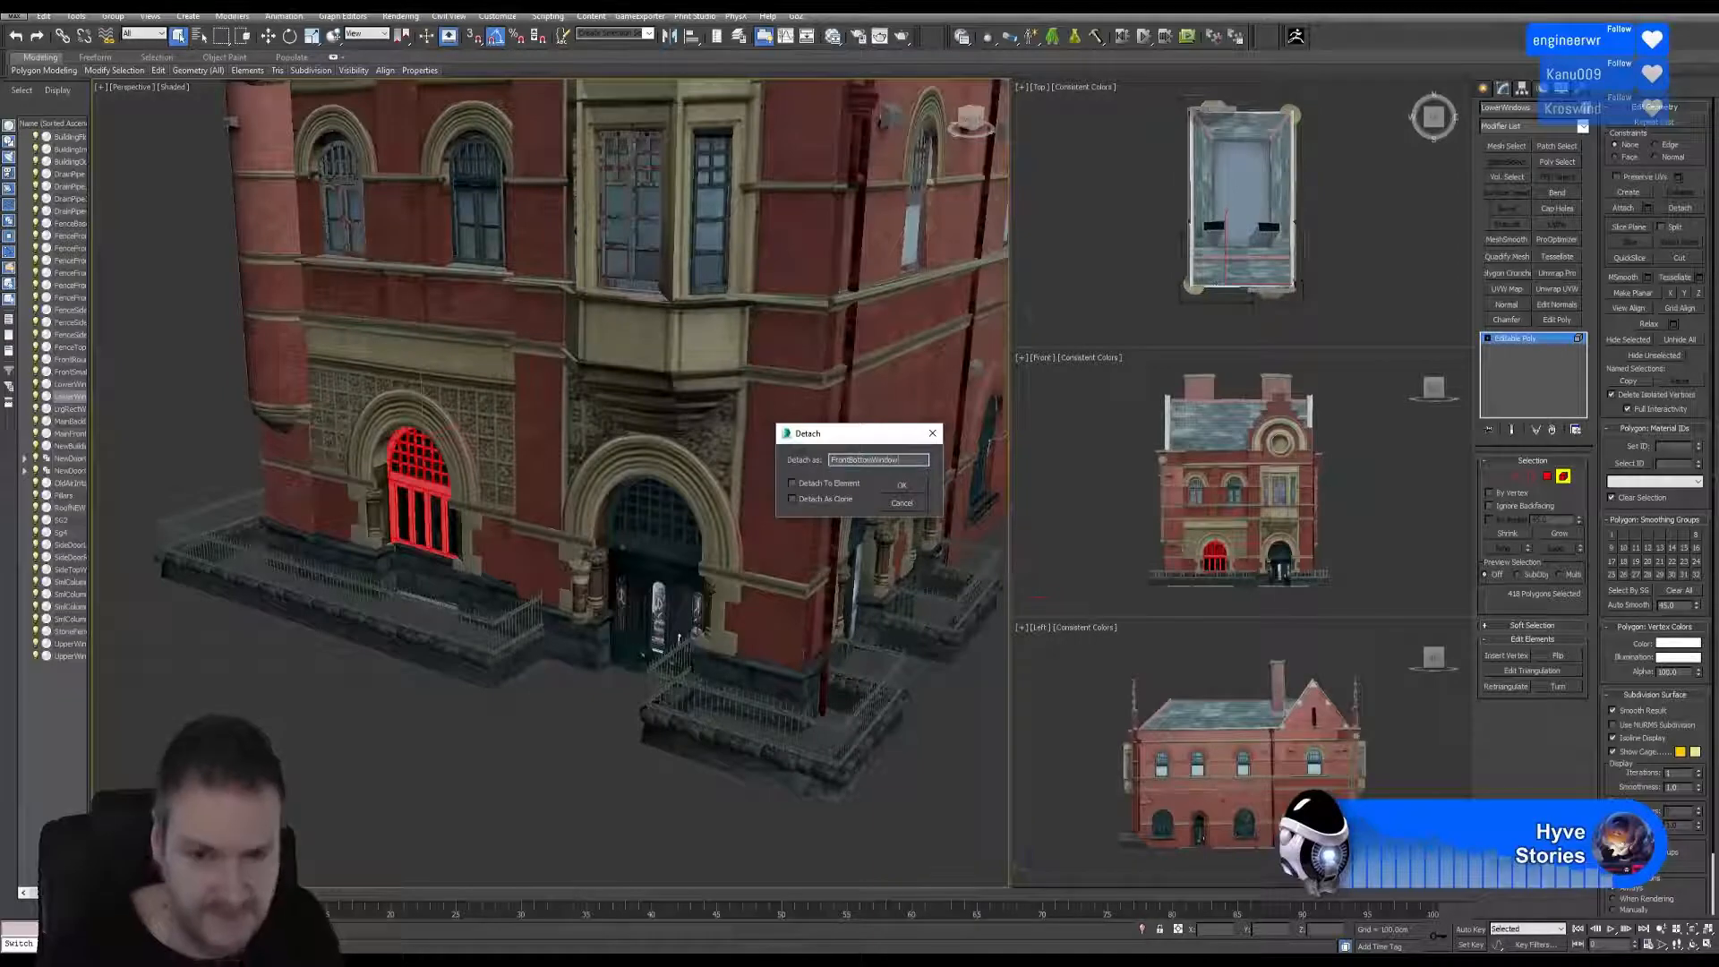
double_click(904, 461)
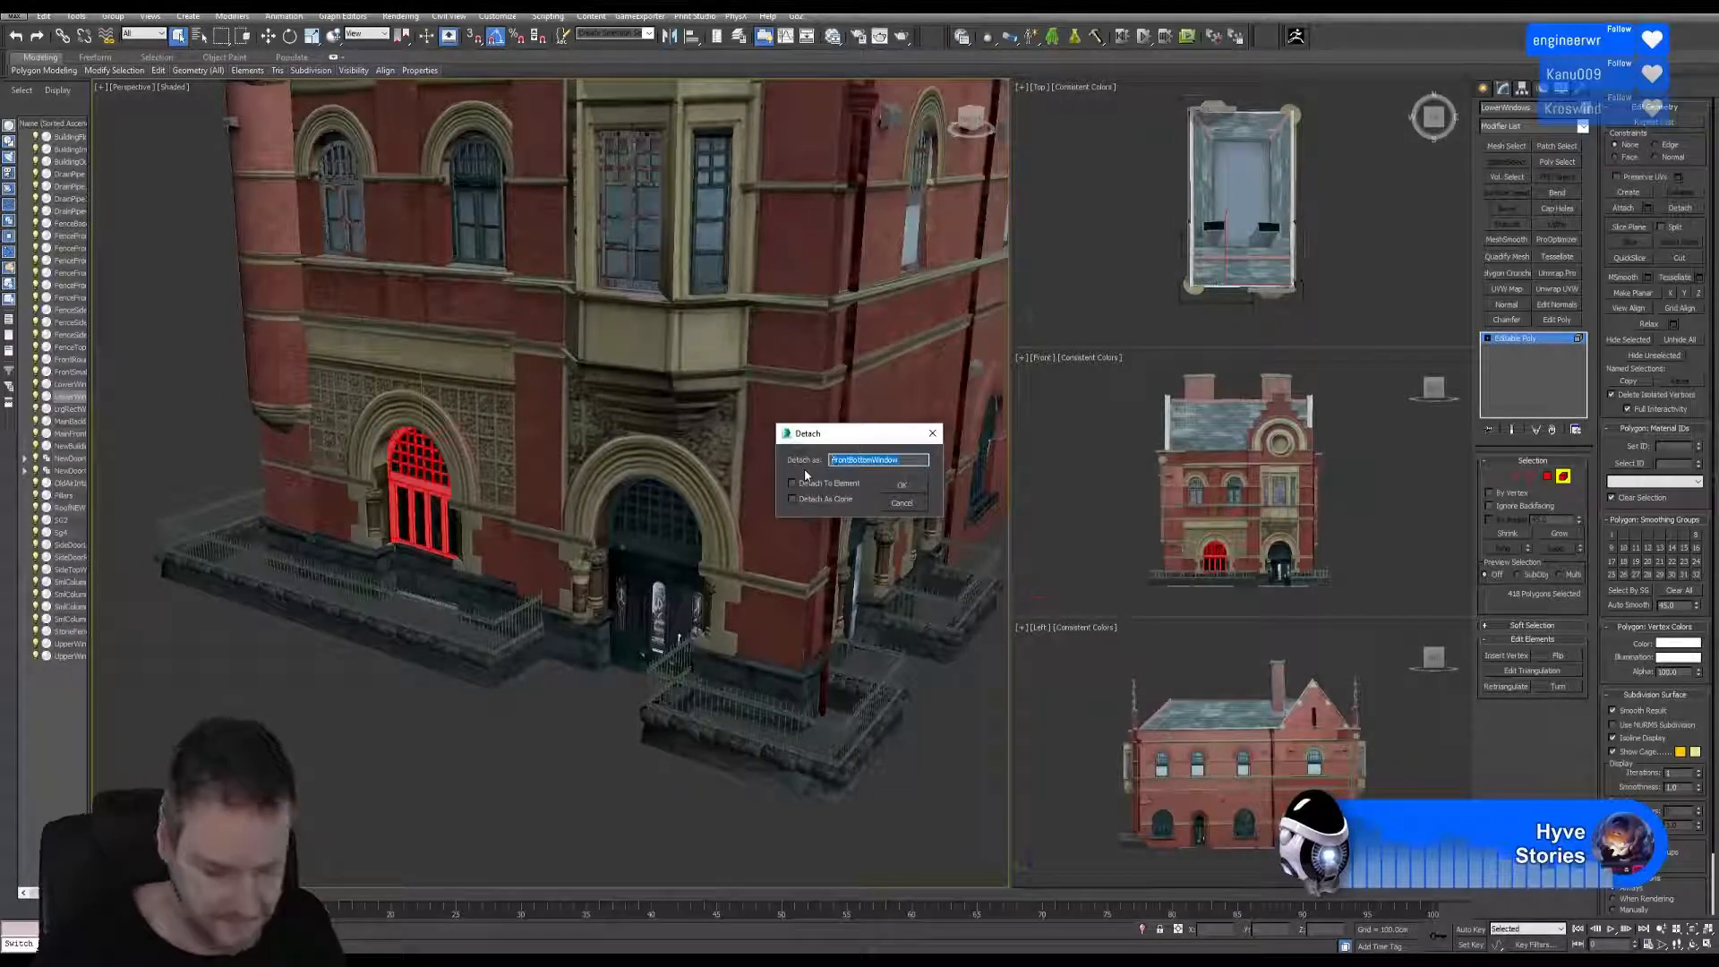
click(902, 486)
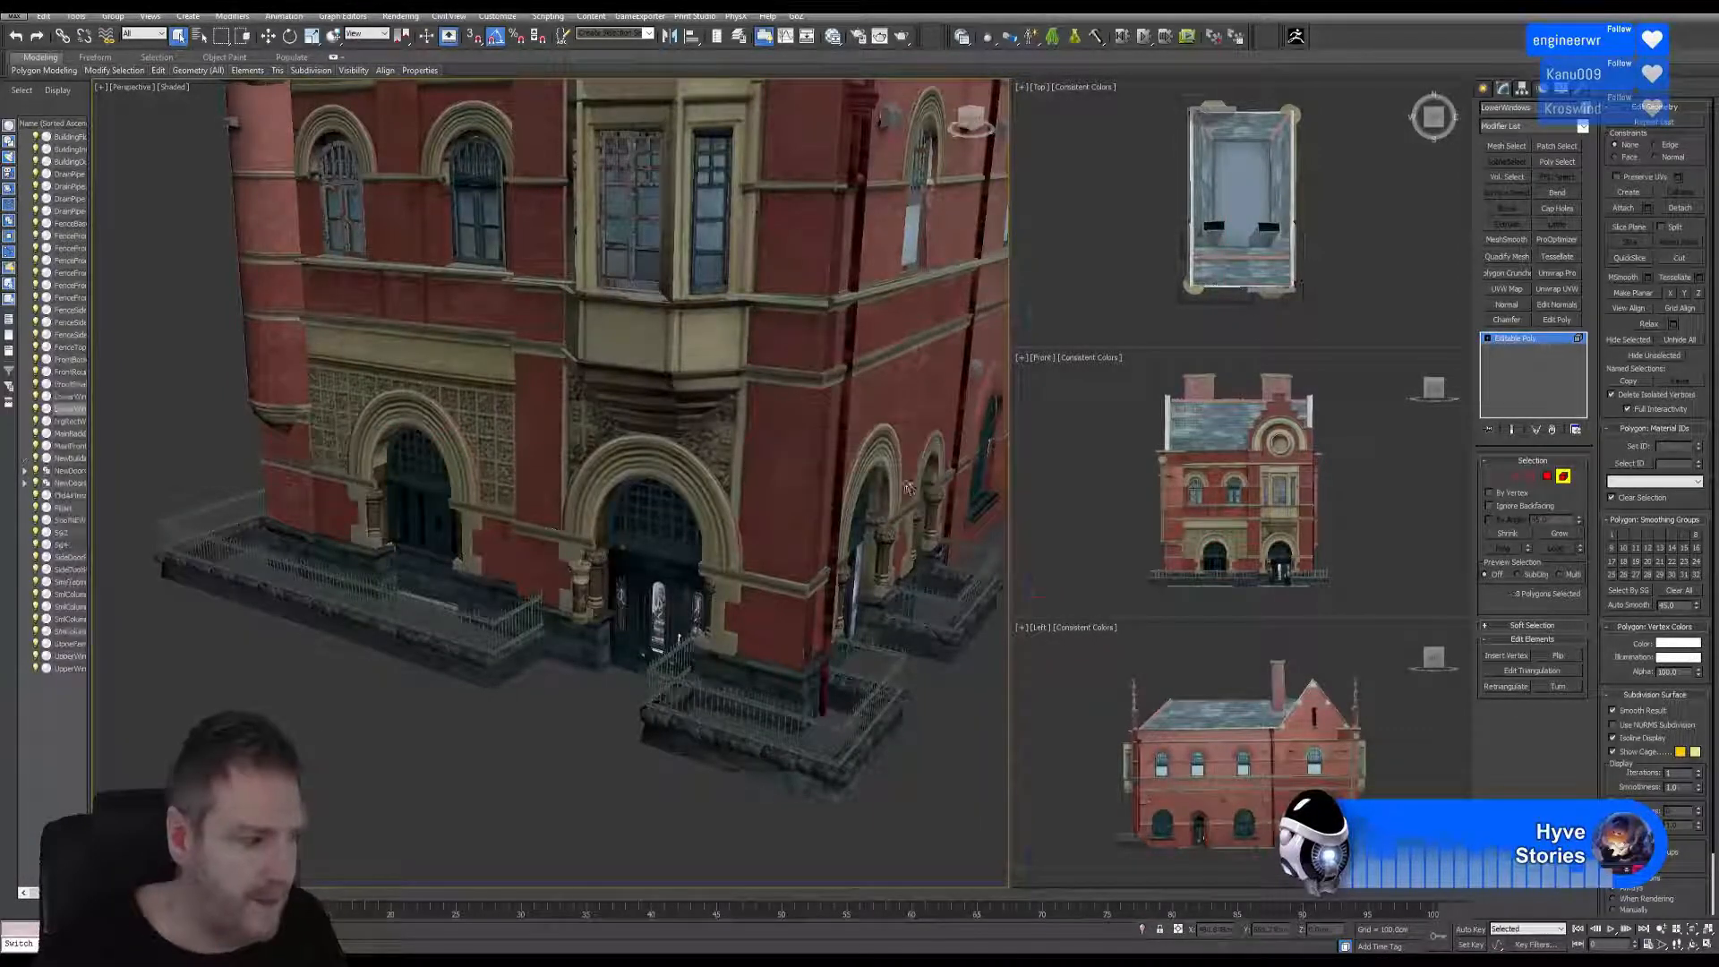
Leave element editing, select the detached front bottom window and isolate it from the rest of the building.
click(1564, 476)
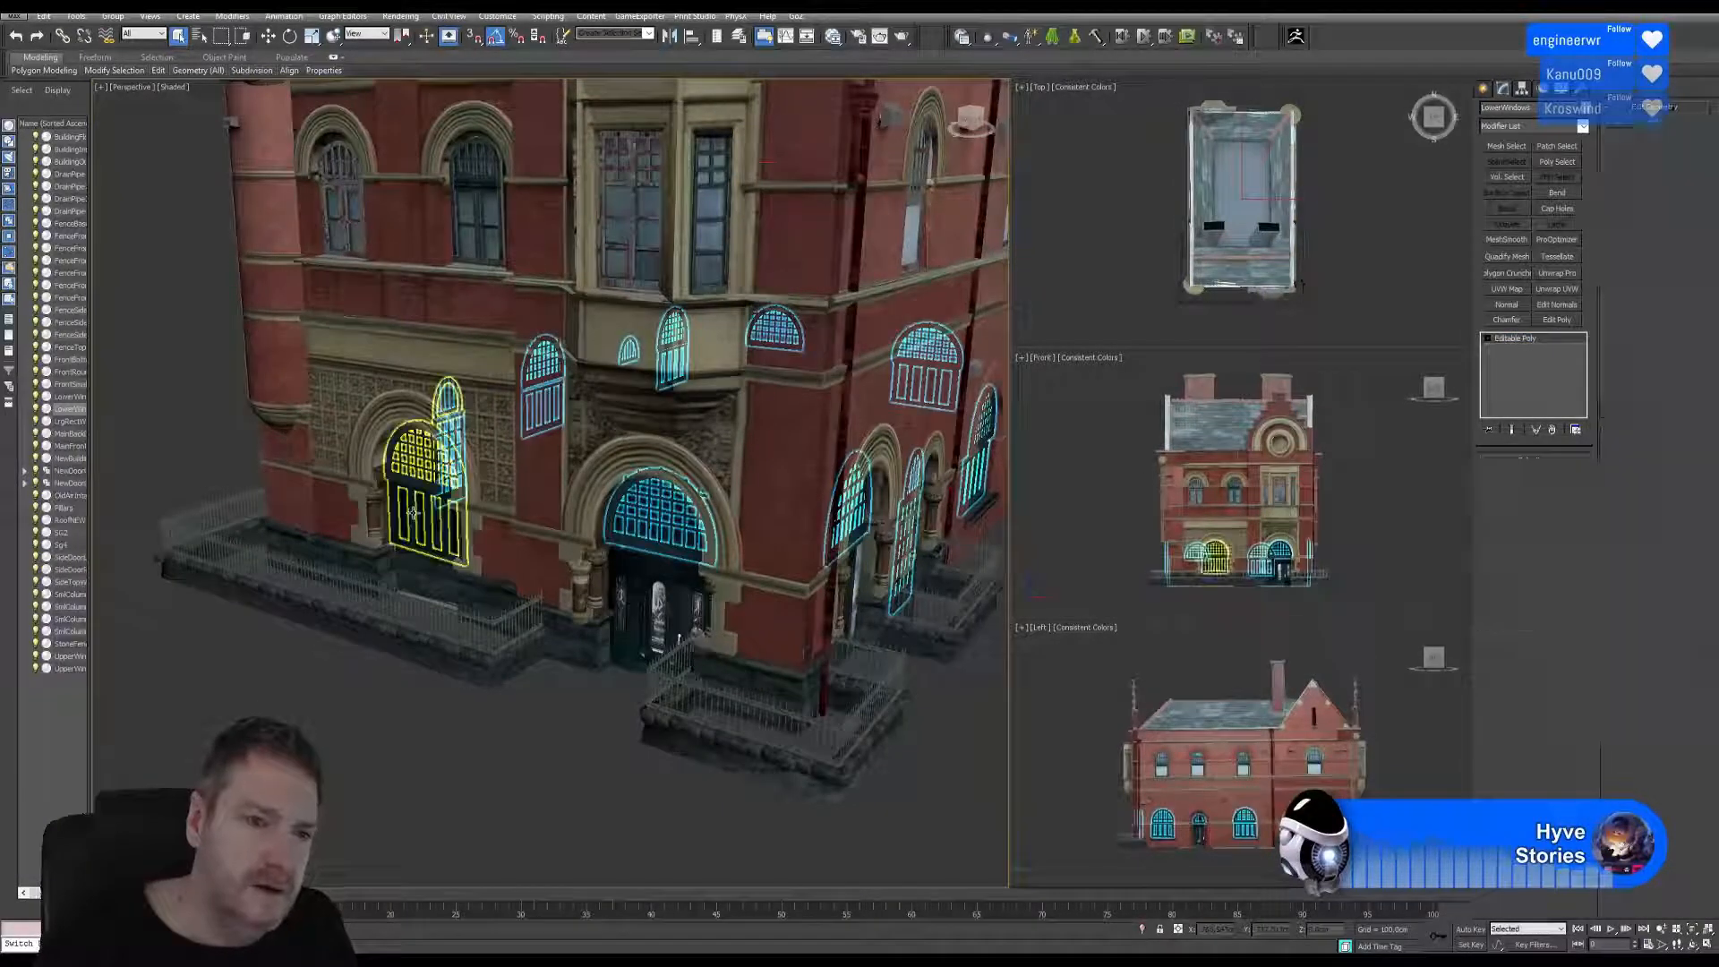
click(428, 487)
middle_drag(610, 389, 700, 337)
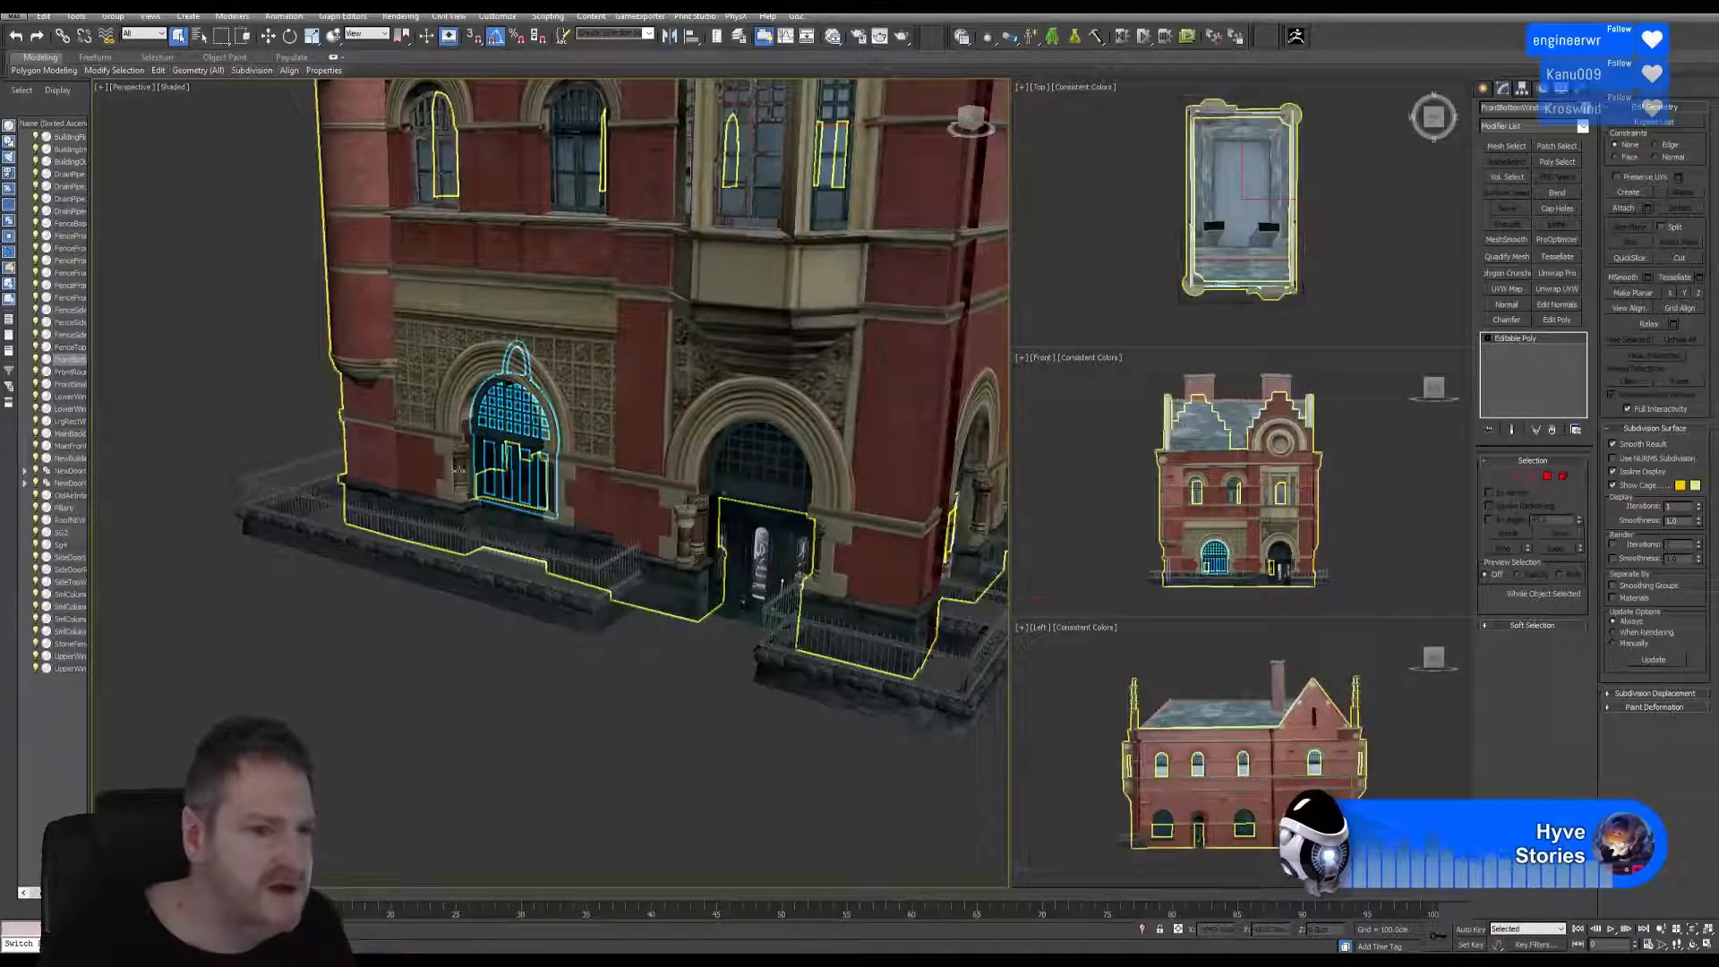
alt+middle_drag(734, 471, 851, 358)
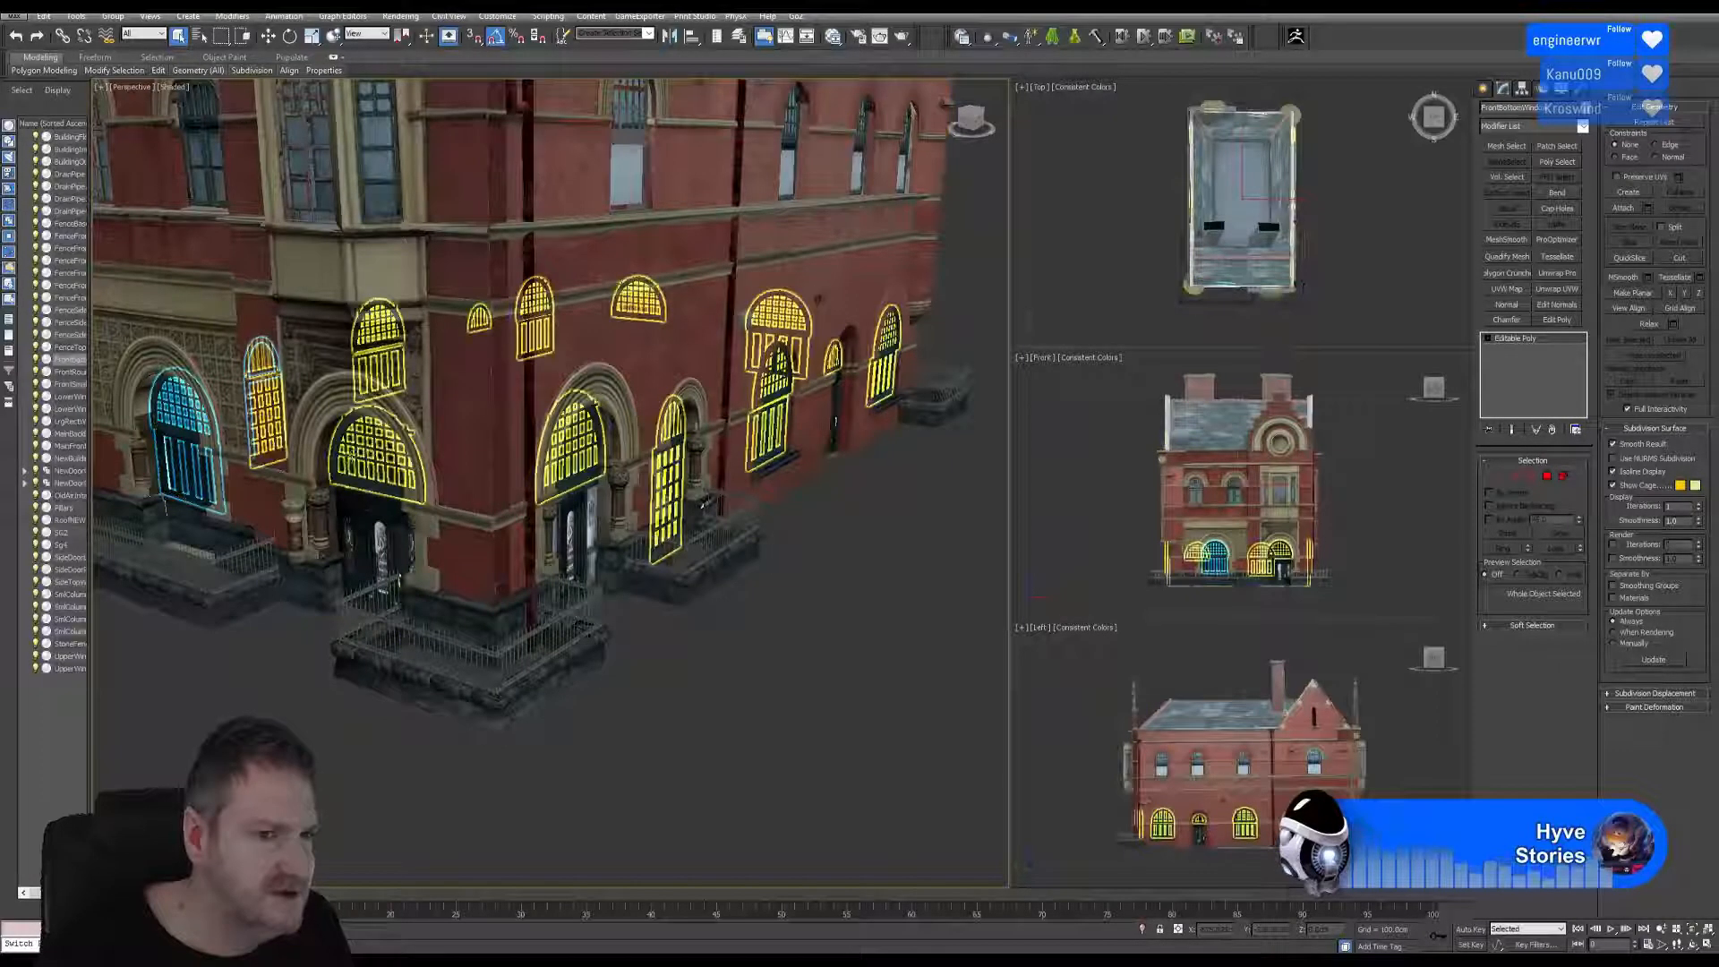
mouse_move(335, 446)
middle_down()
mouse_move(761, 390)
mouse_move(591, 454)
mouse_move(363, 439)
middle_up()
scroll(573, 364, up, 4)
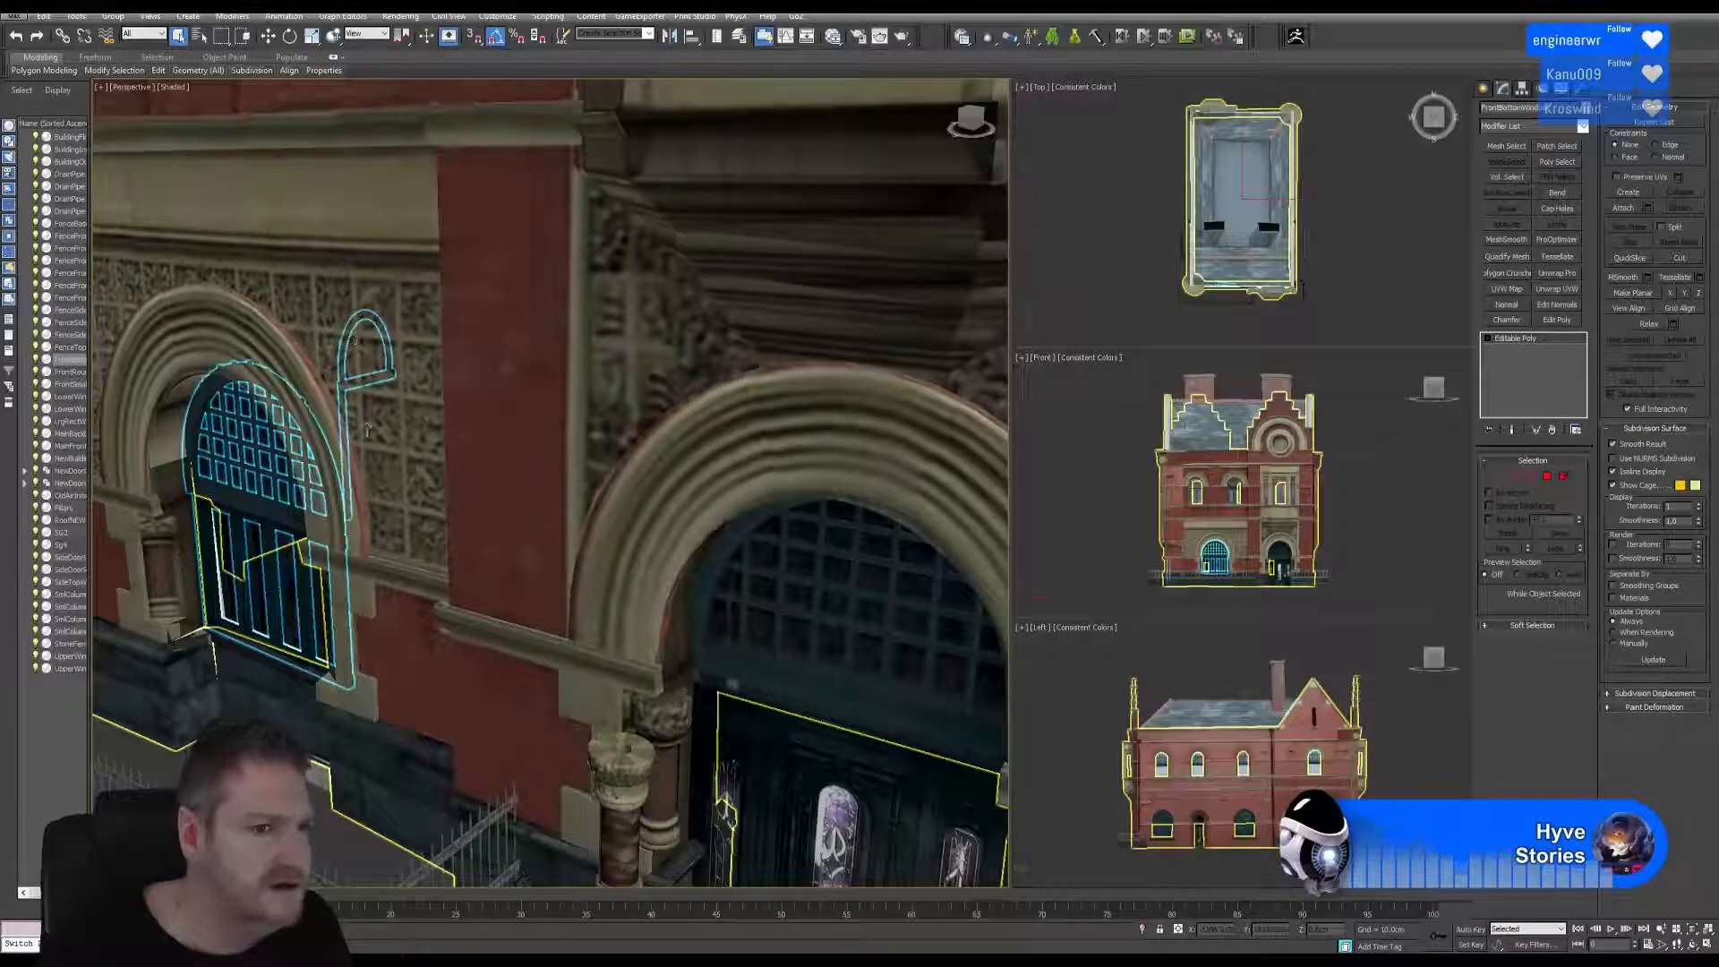
scroll(430, 465, down, 6)
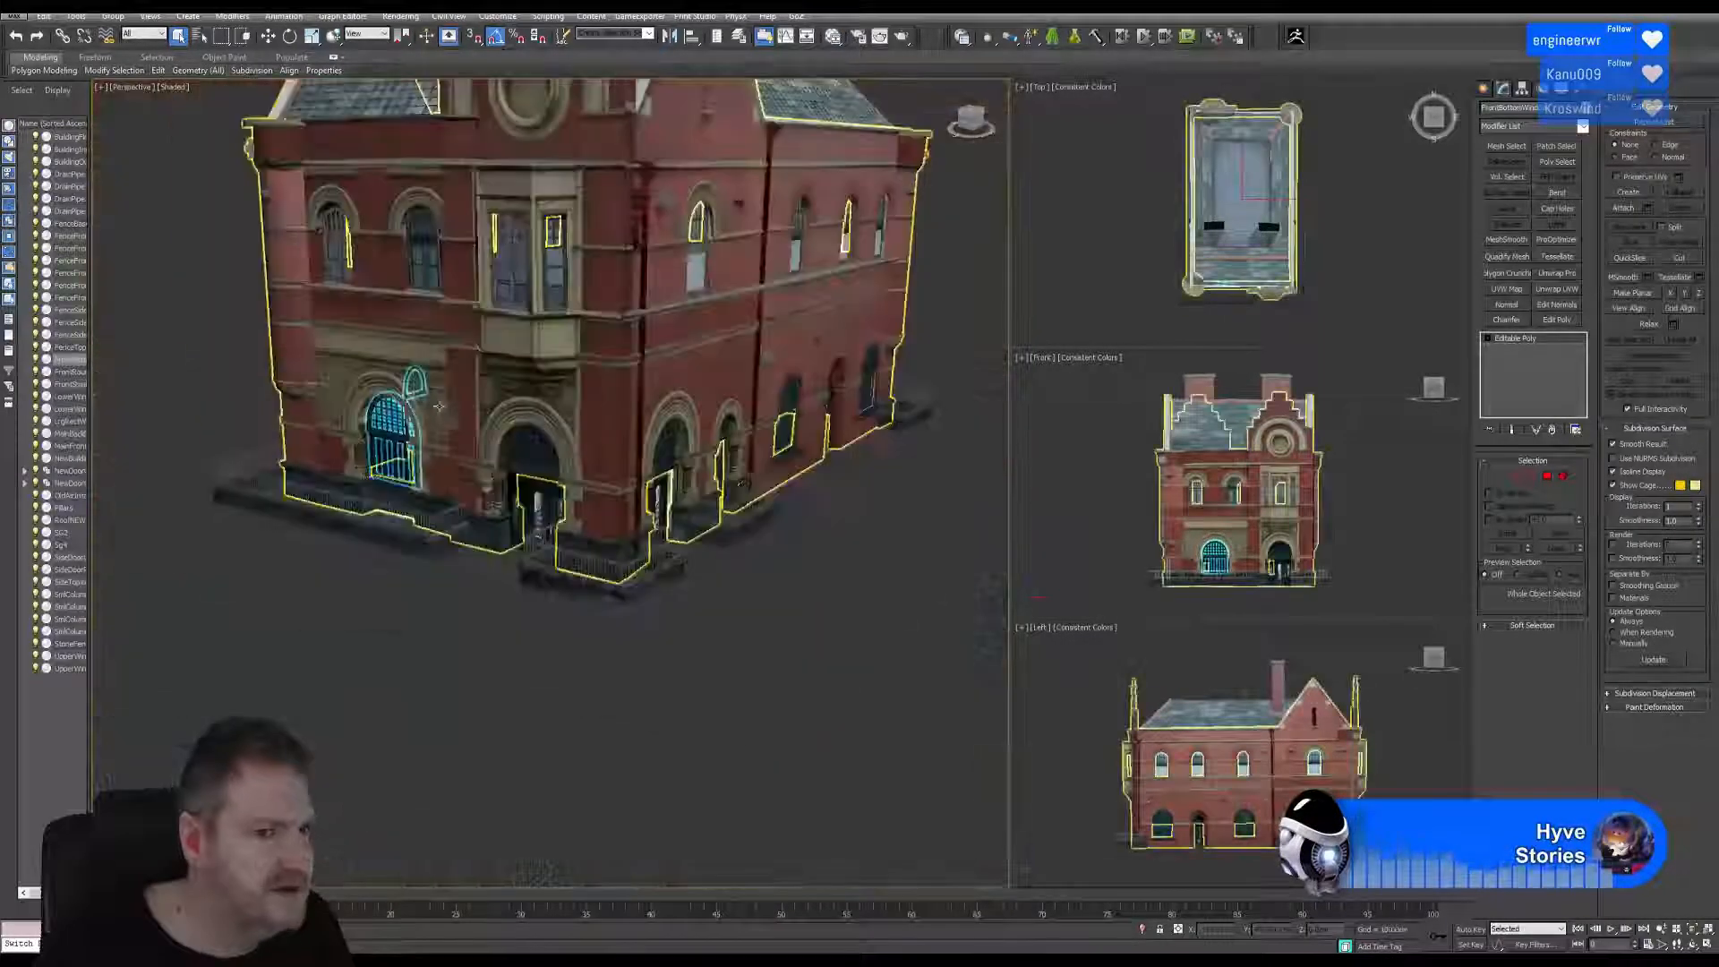
click(76, 16)
click(135, 136)
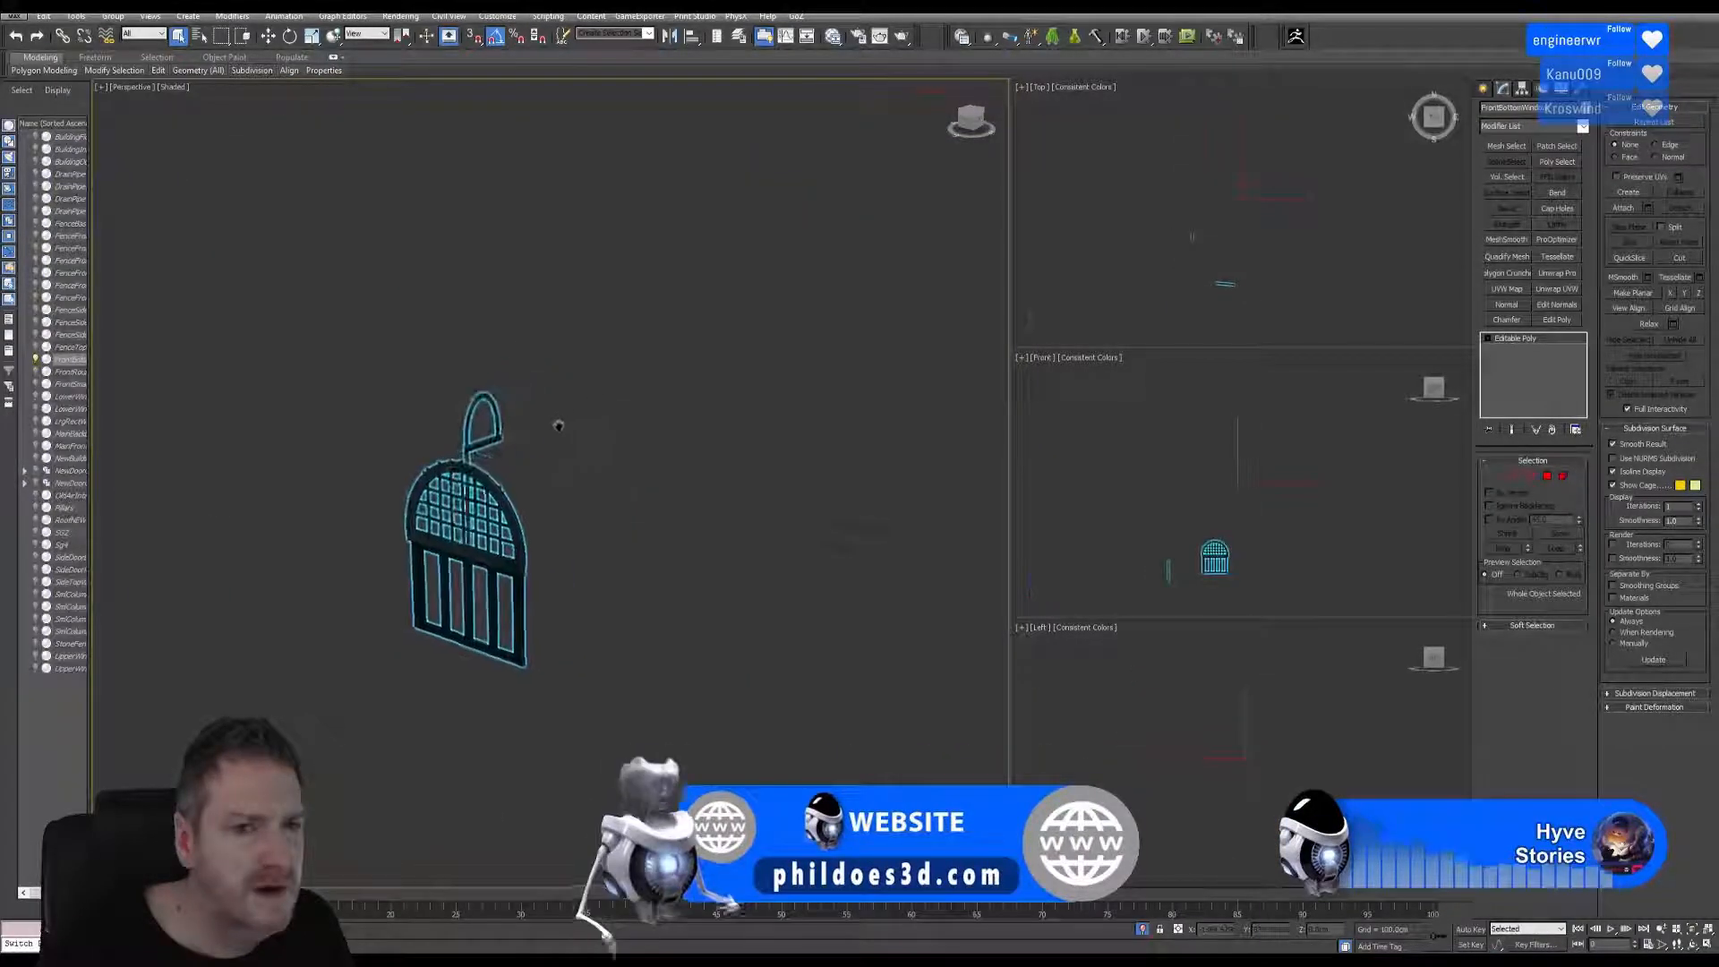
Detach the stray small arched frame beside the isolated window into a separate object.
click(1693, 946)
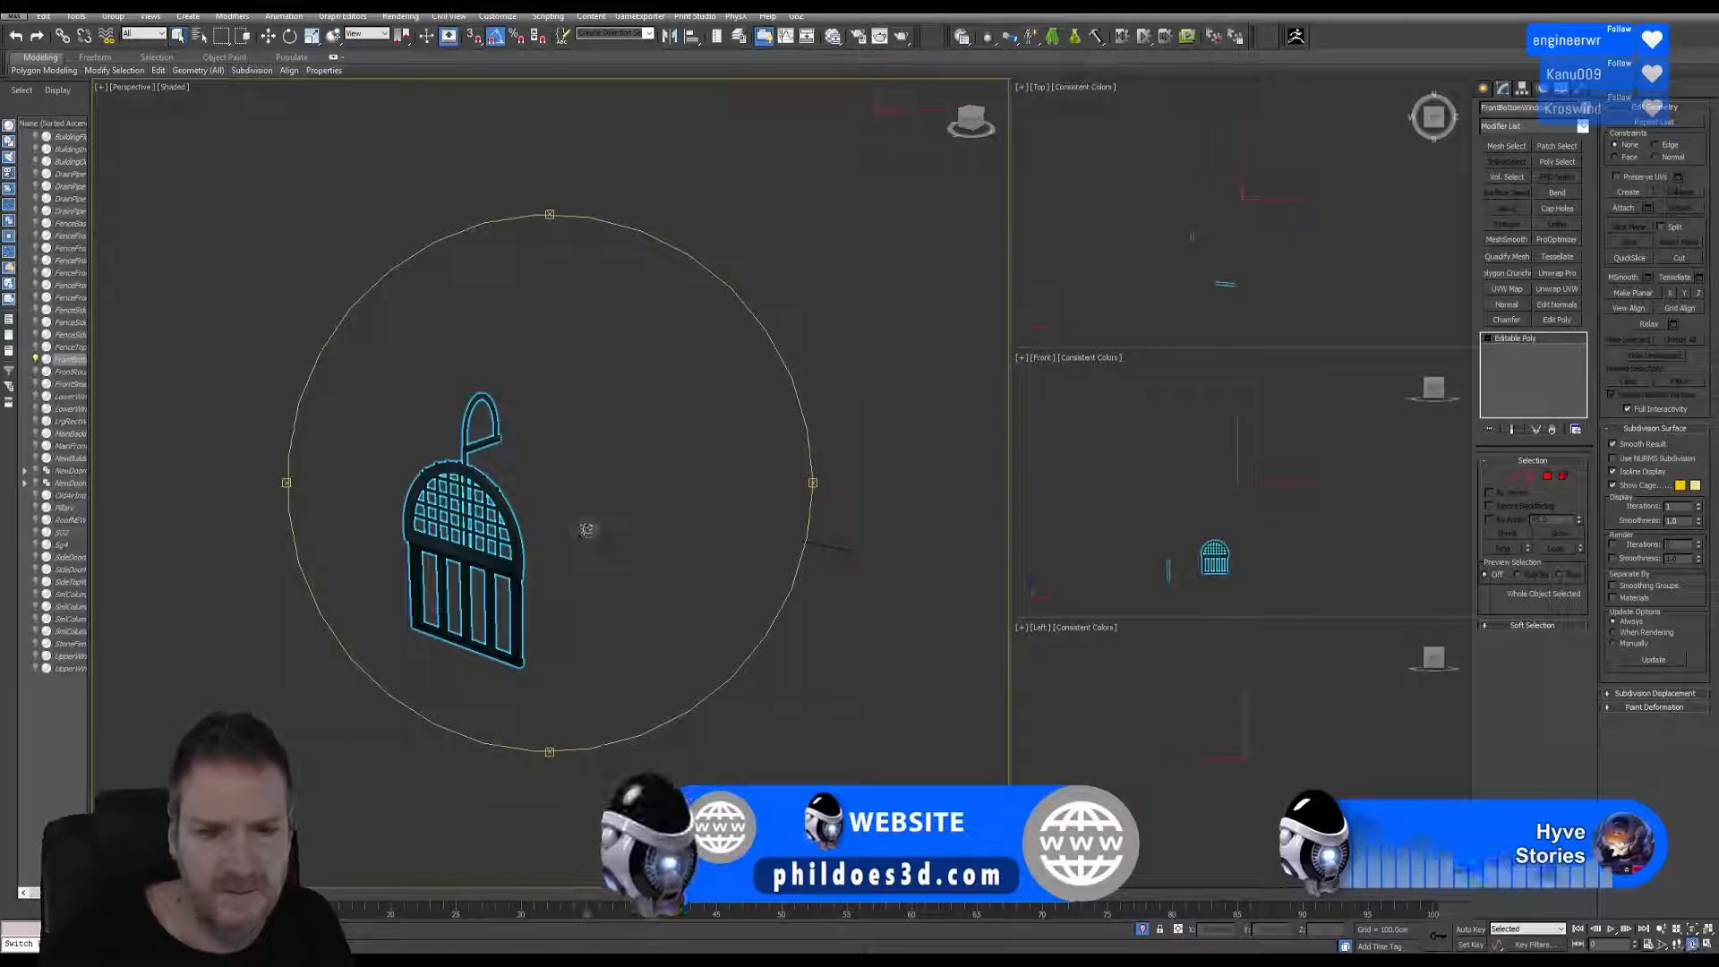
drag(587, 527, 634, 540)
click(1562, 479)
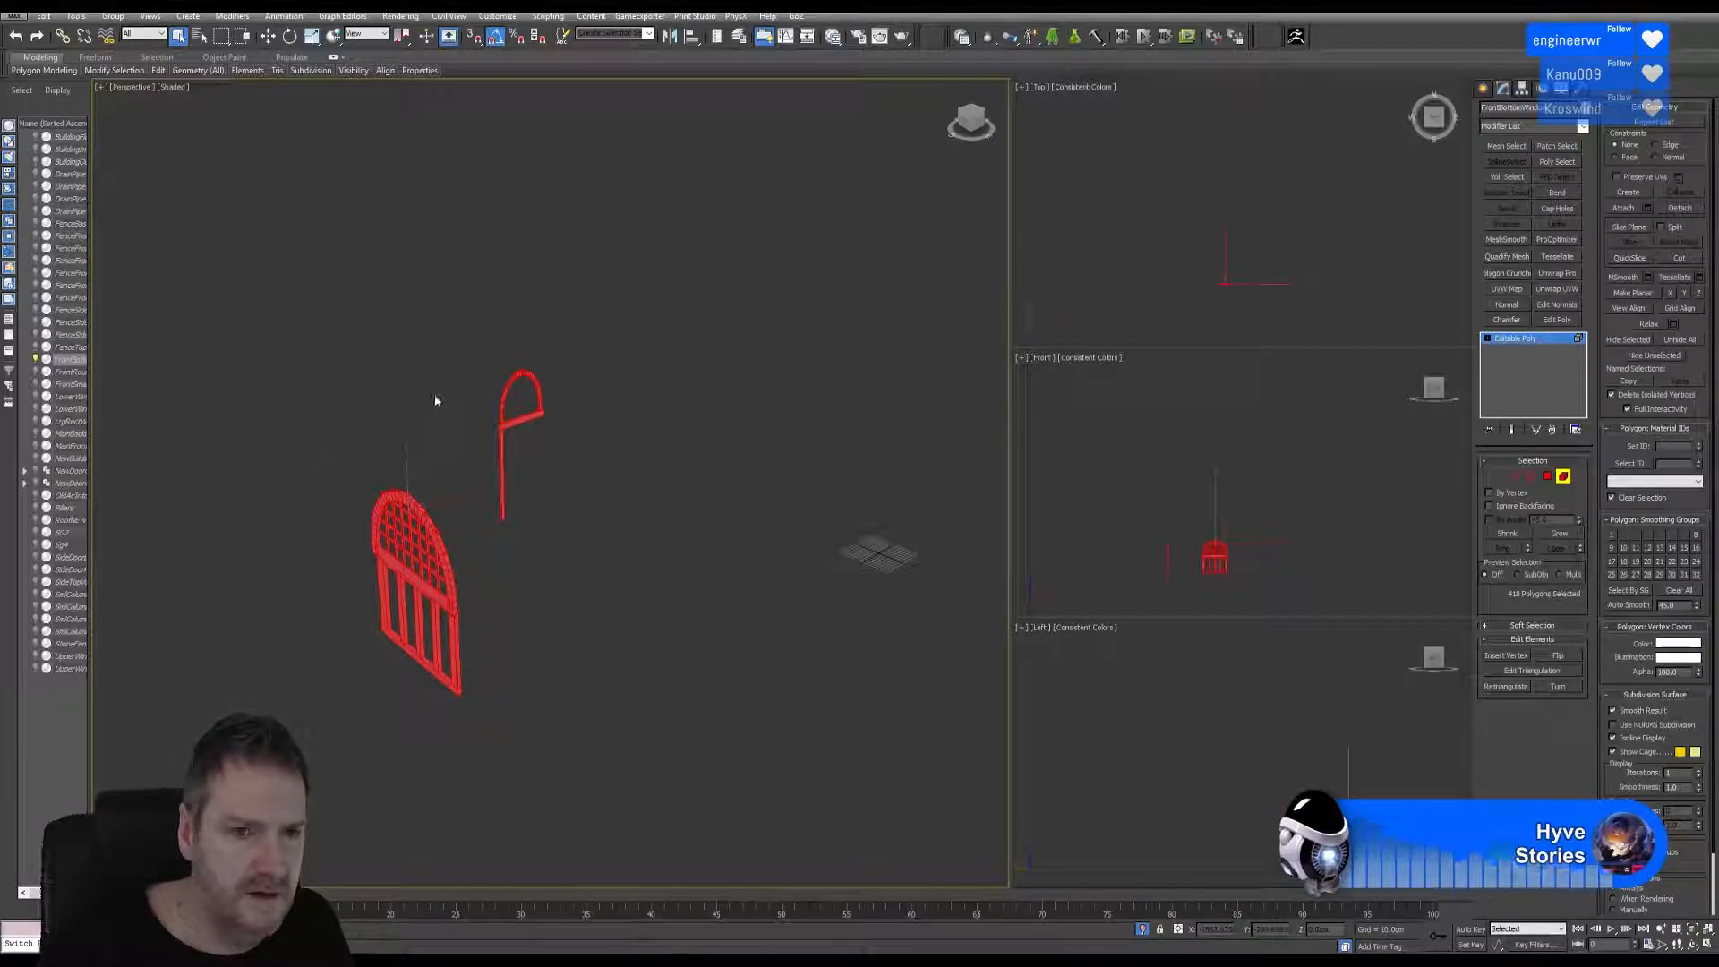
drag(470, 357, 603, 544)
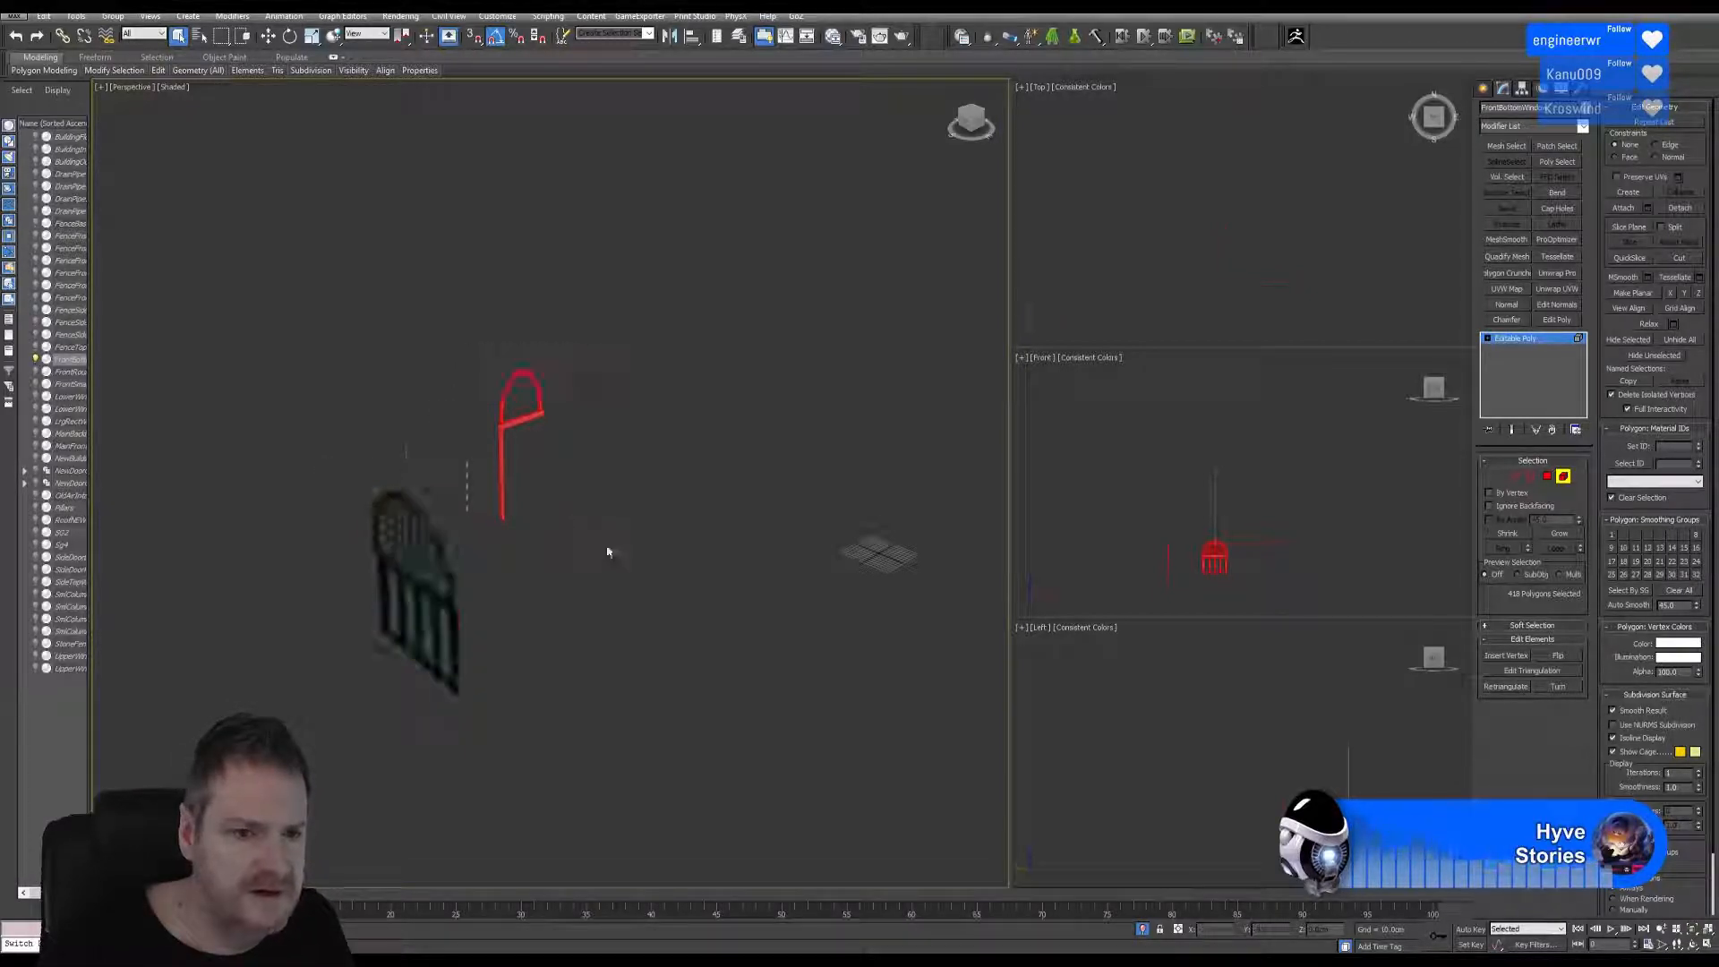
click(1680, 209)
click(906, 483)
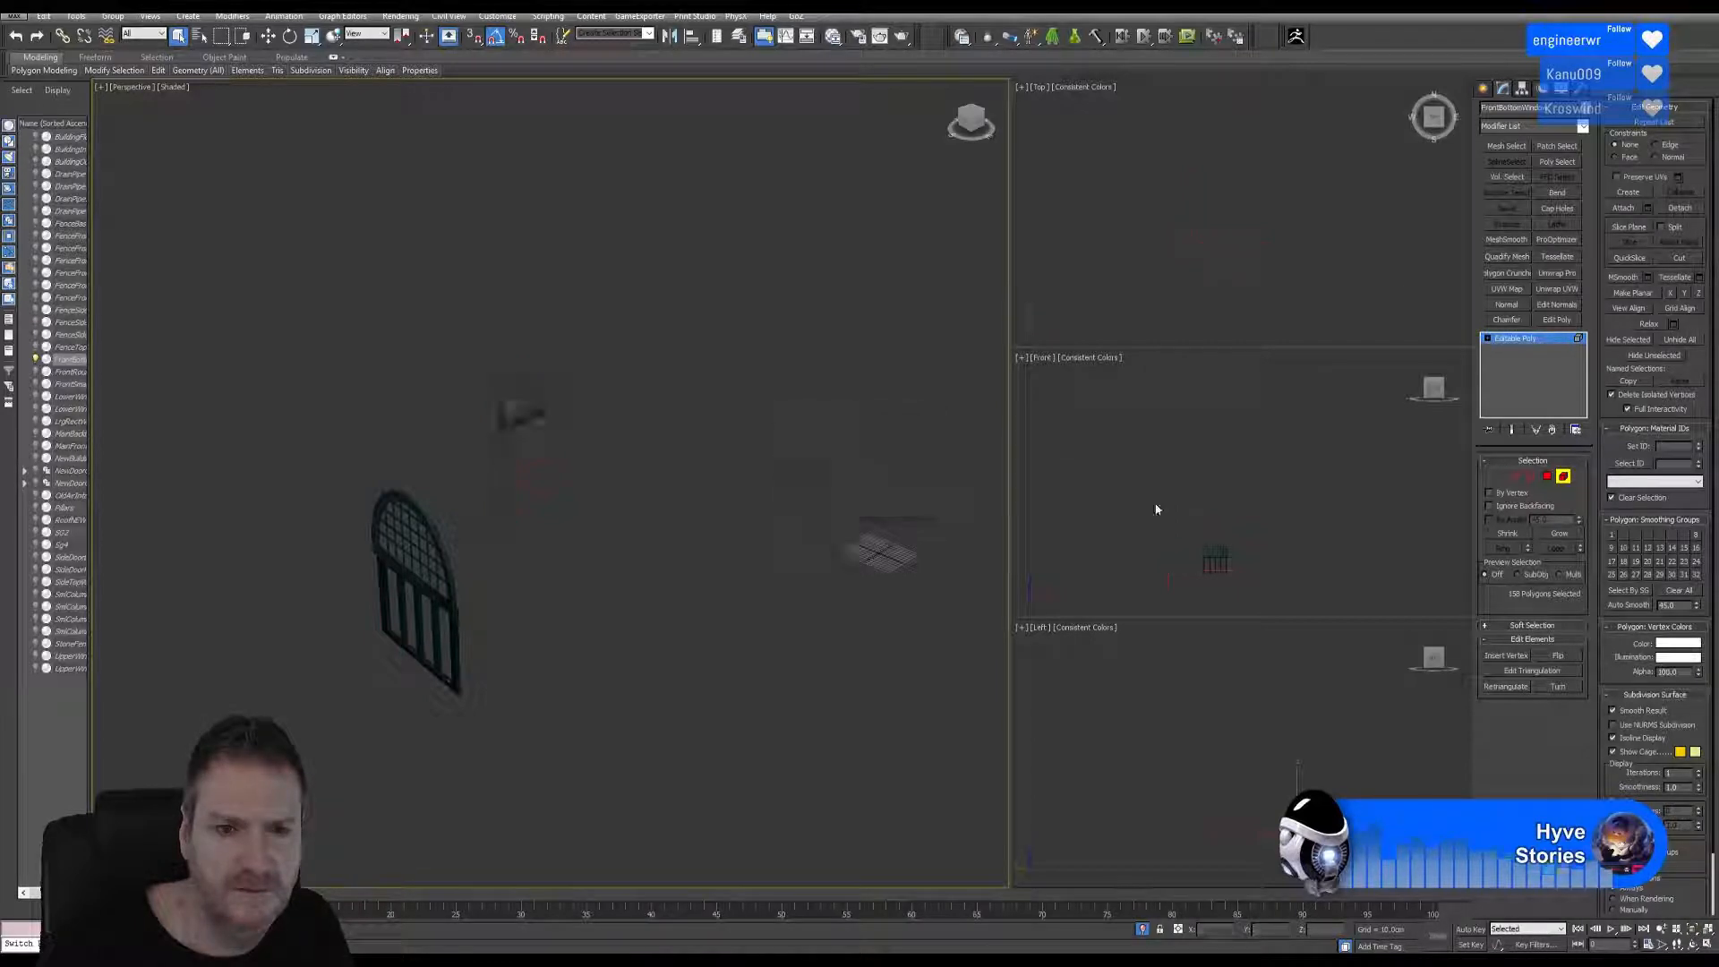
Leave element editing and select the isolated arched front bottom window, framing it in the front view.
click(1563, 475)
click(540, 672)
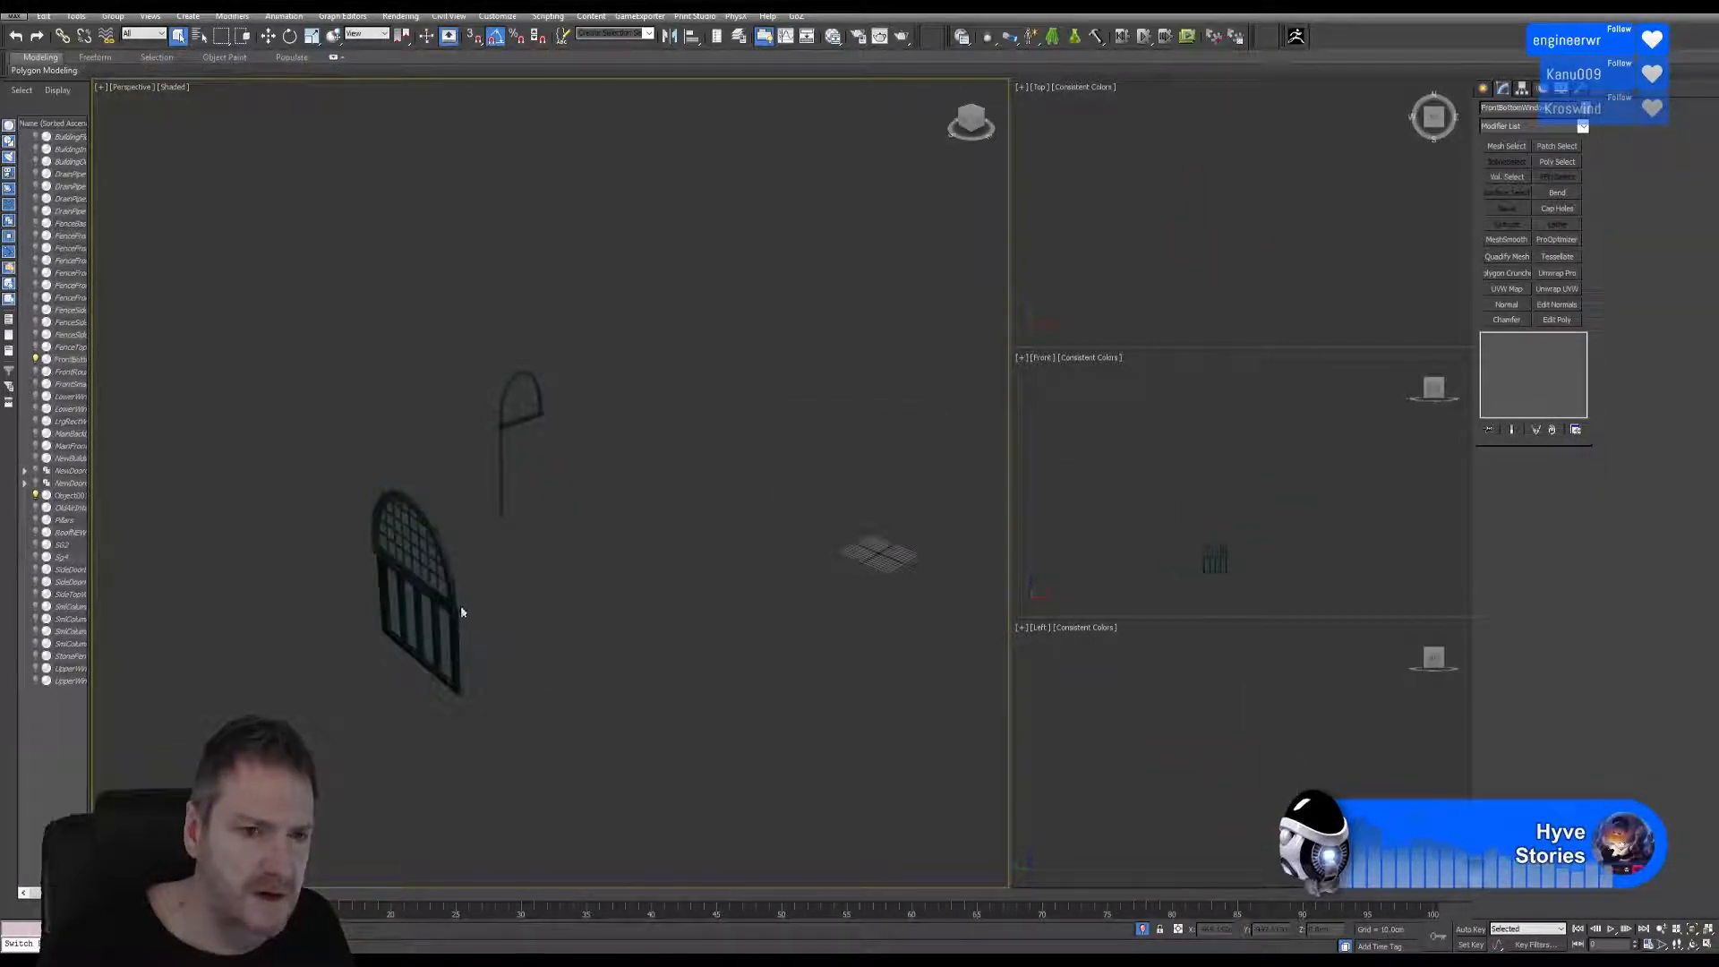
click(455, 613)
scroll(1220, 484, up, 8)
scroll(1173, 501, up, 3)
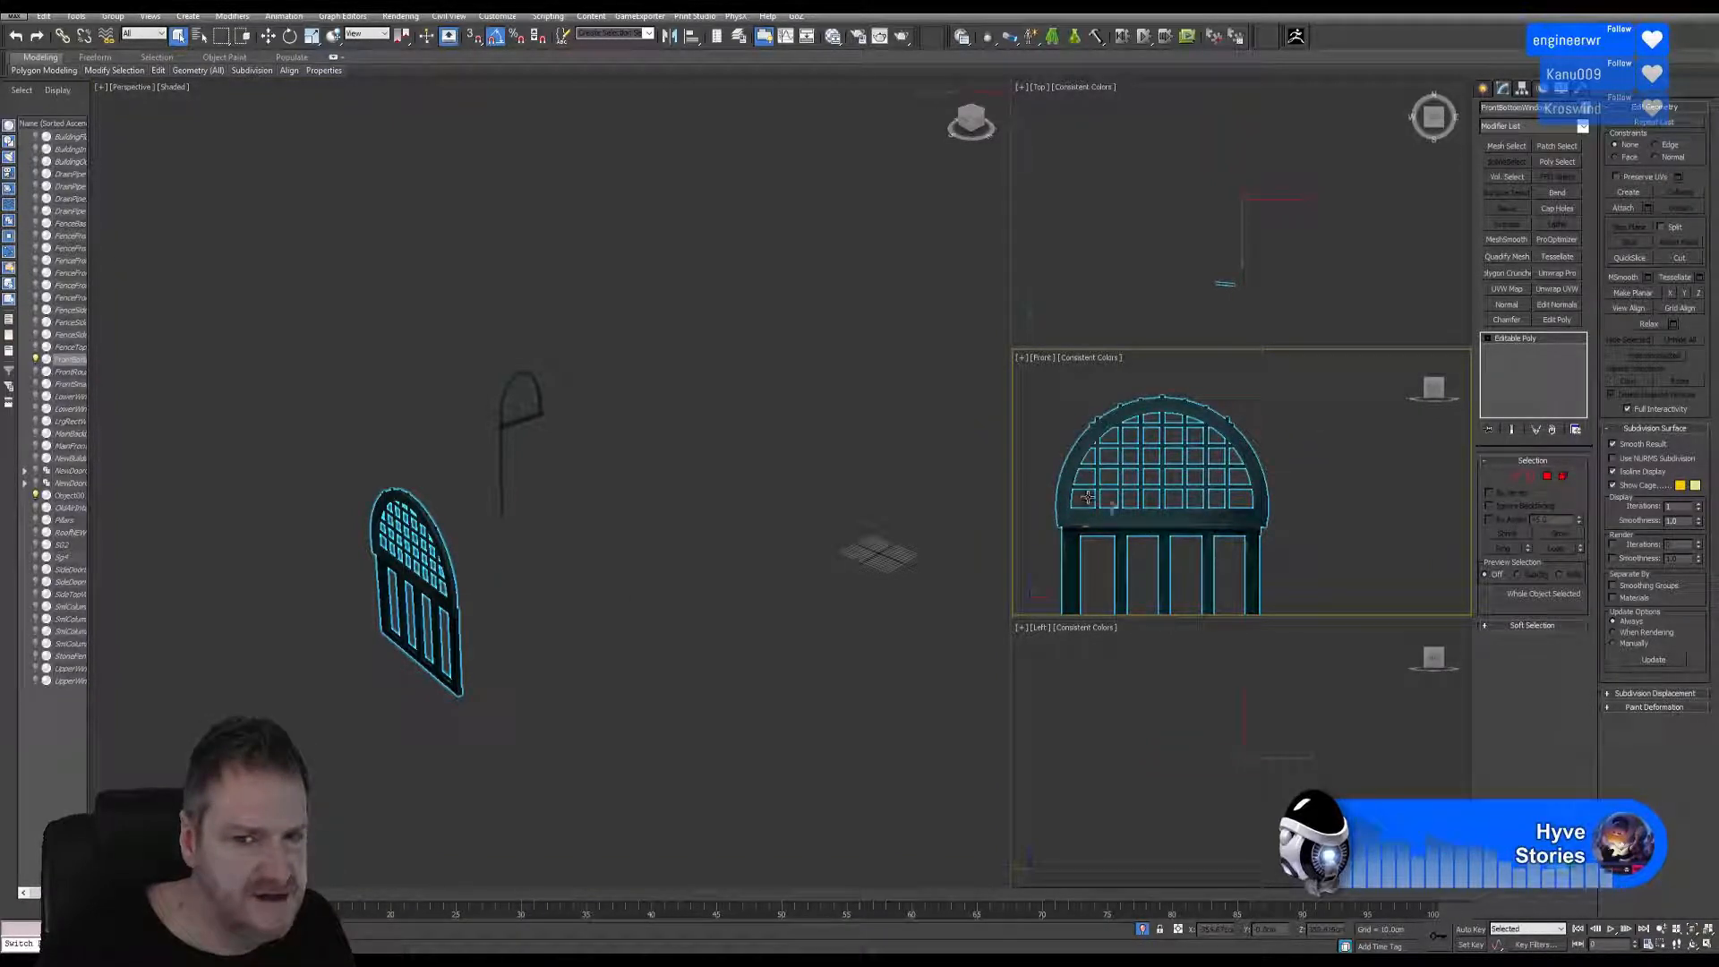
middle_drag(1160, 444, 1223, 439)
scroll(1271, 452, down, 2)
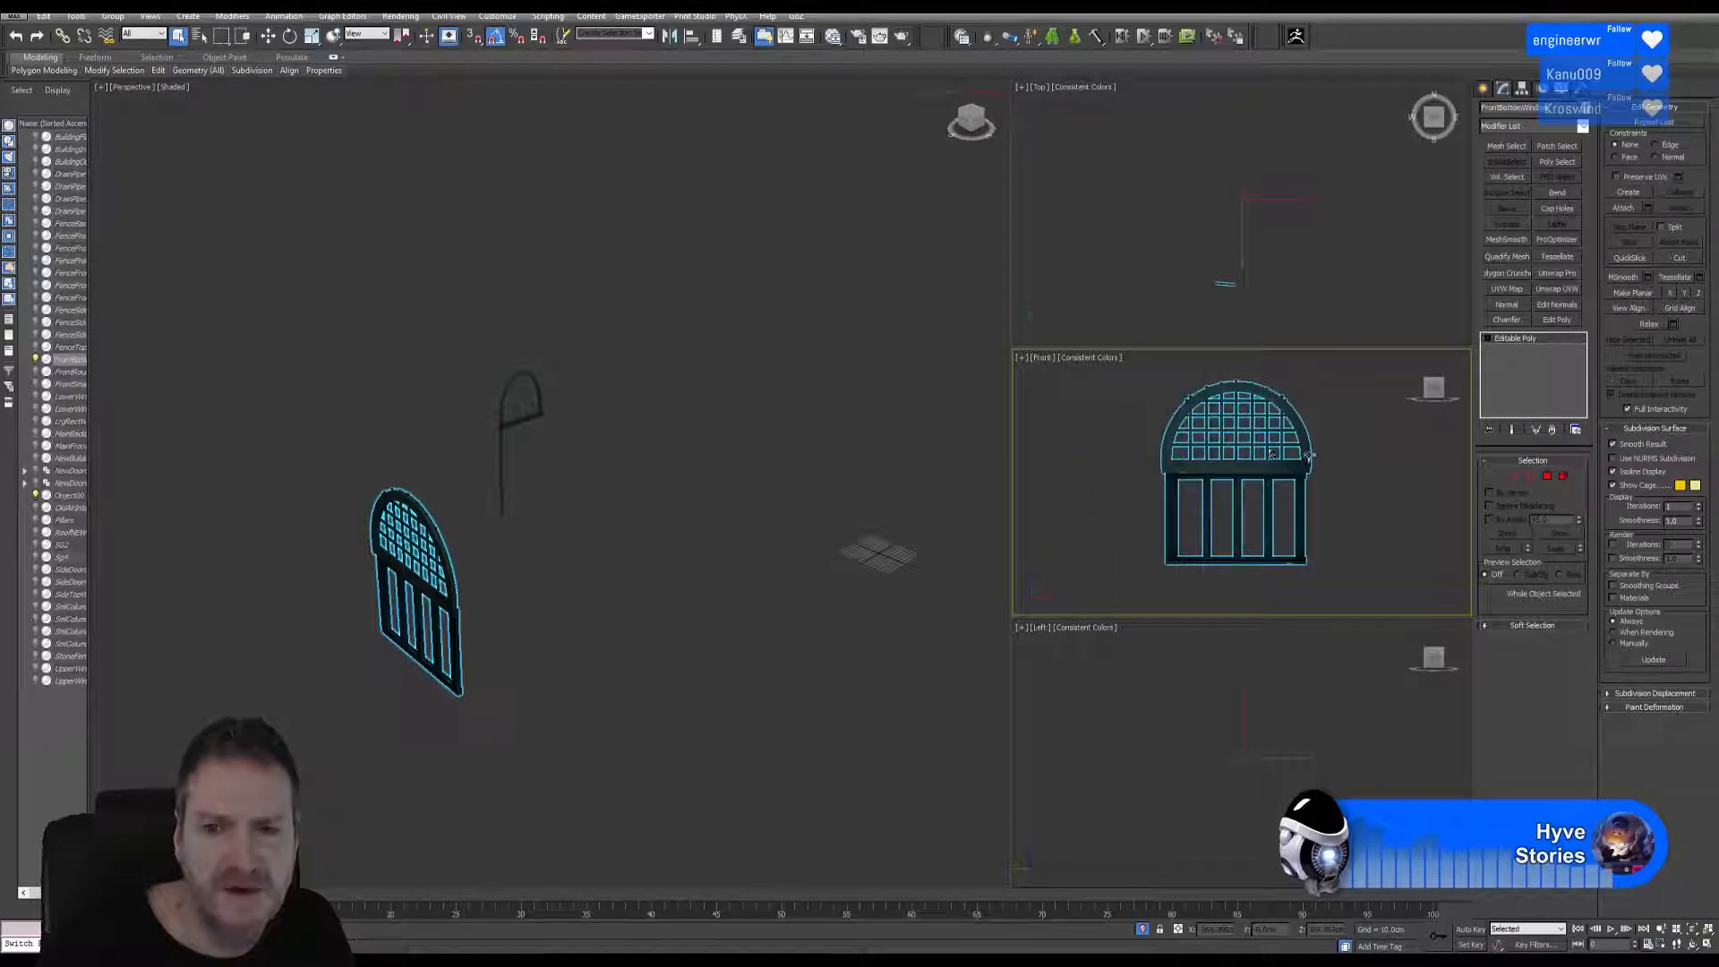
Detach the barred rectangular section below the window's arch as FrontBottomWindow.
click(1562, 476)
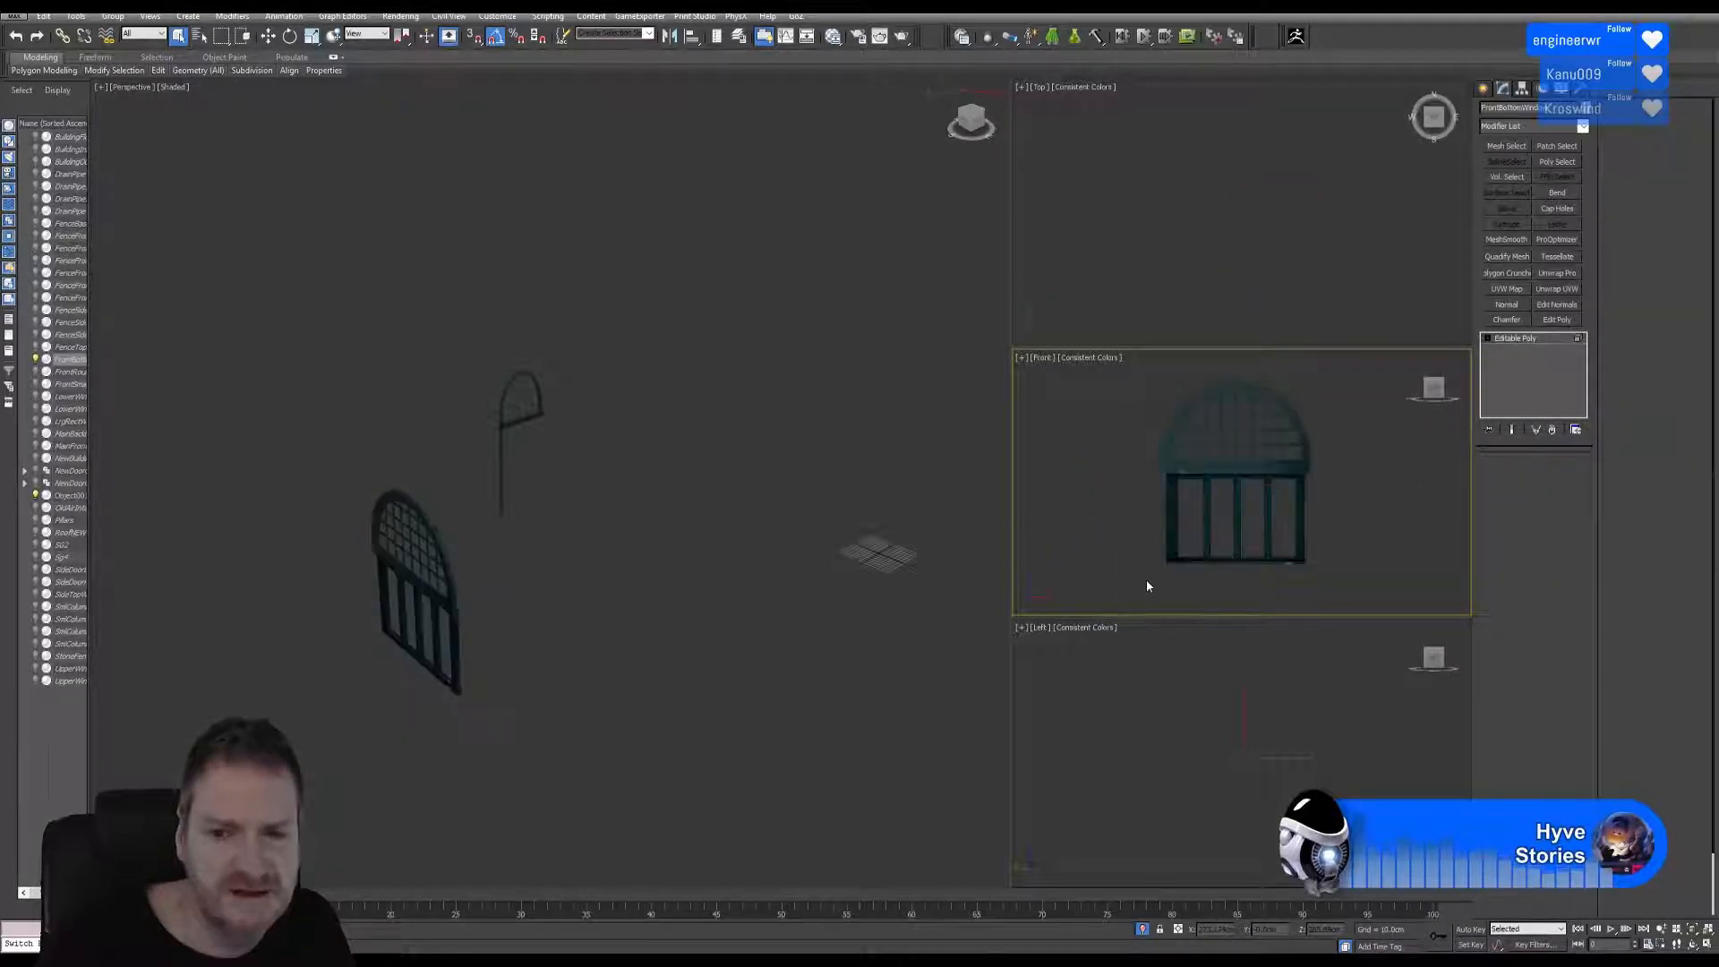
drag(1145, 578, 1374, 478)
middle_drag(641, 557, 803, 459)
scroll(660, 475, up, 3)
middle_drag(663, 475, 638, 475)
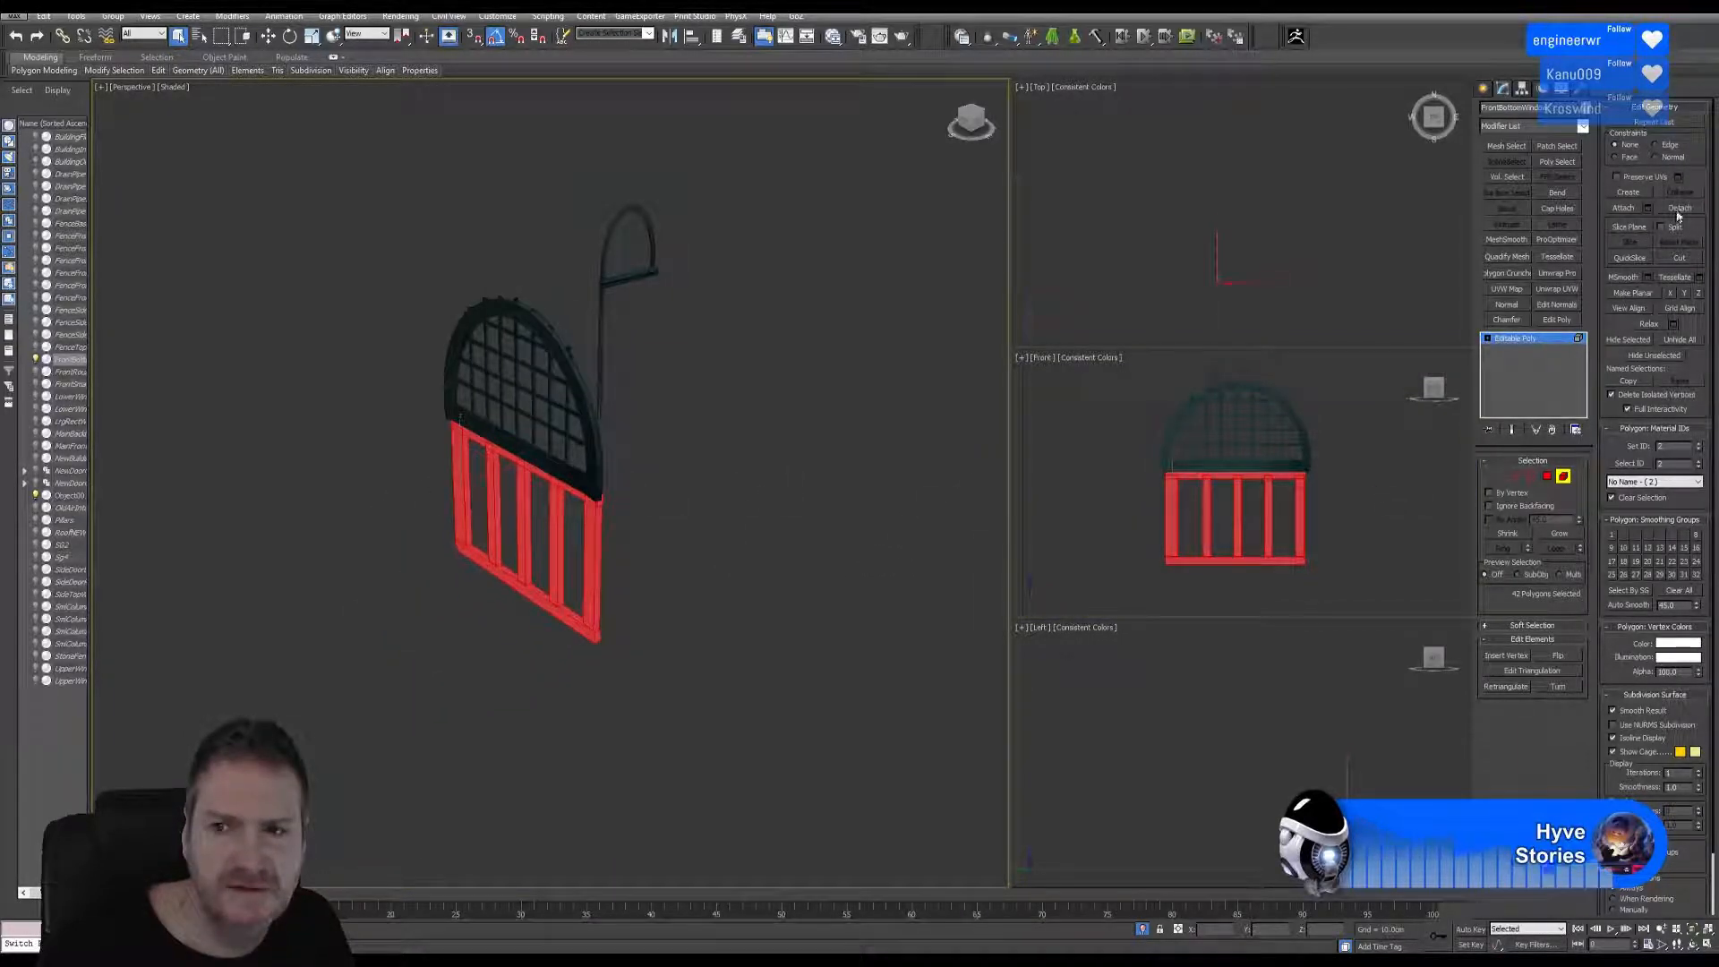
drag(1571, 110, 1423, 126)
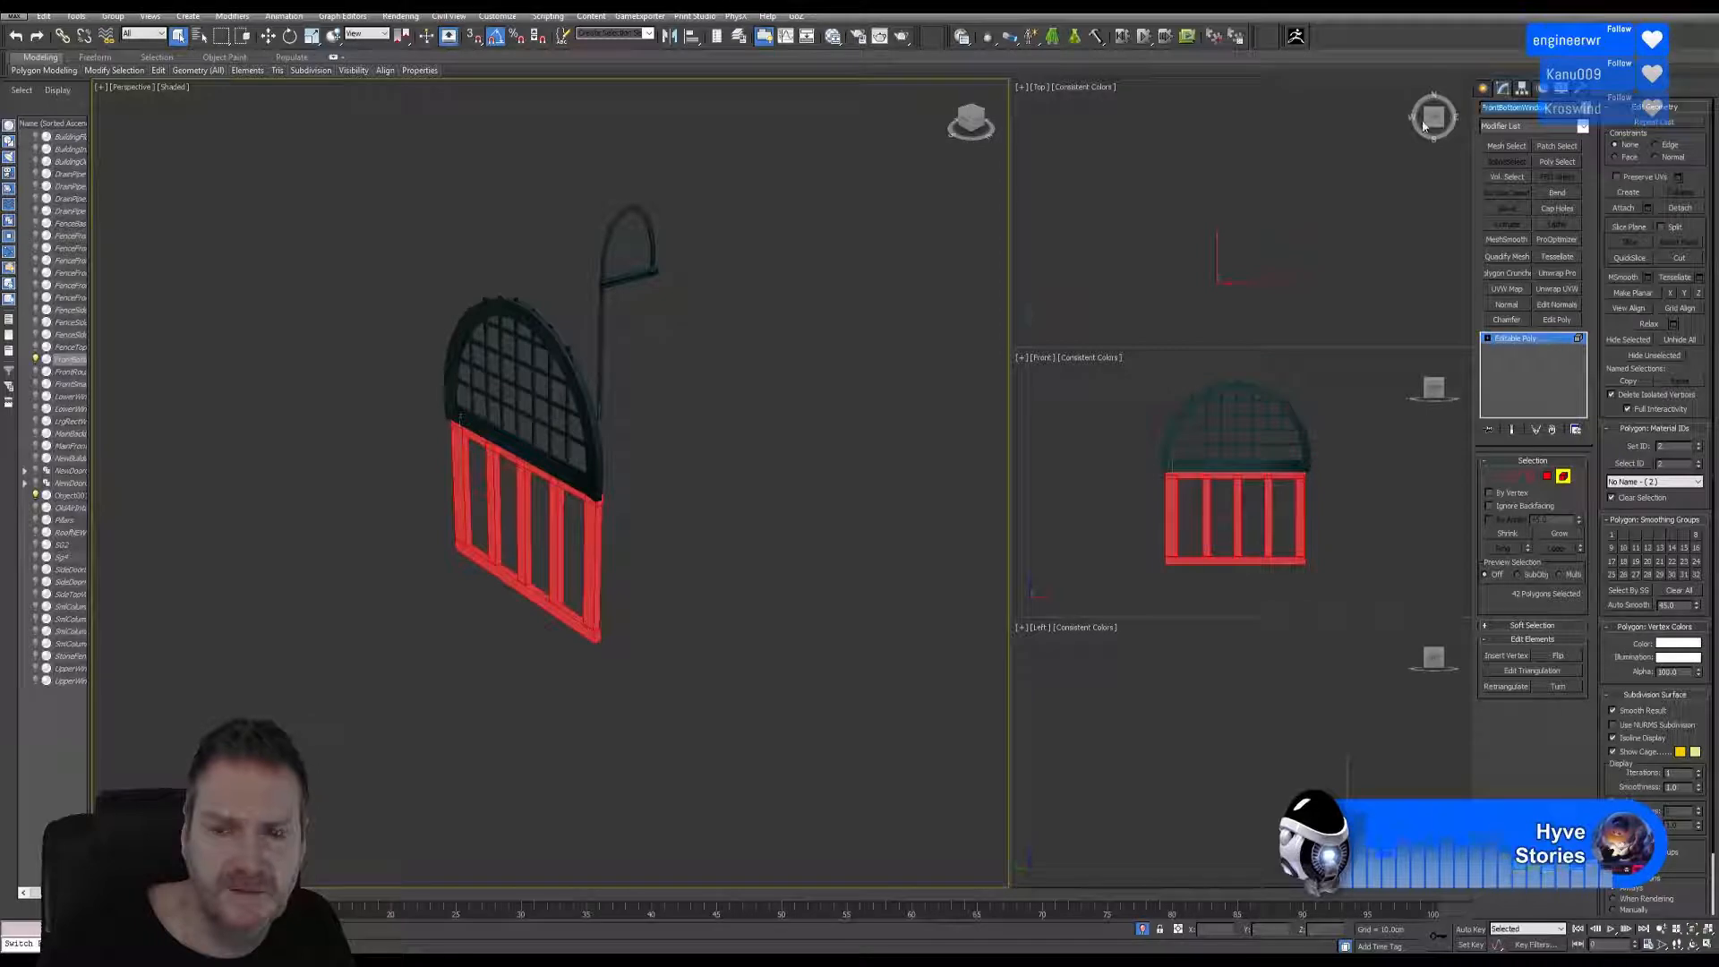
click(1680, 208)
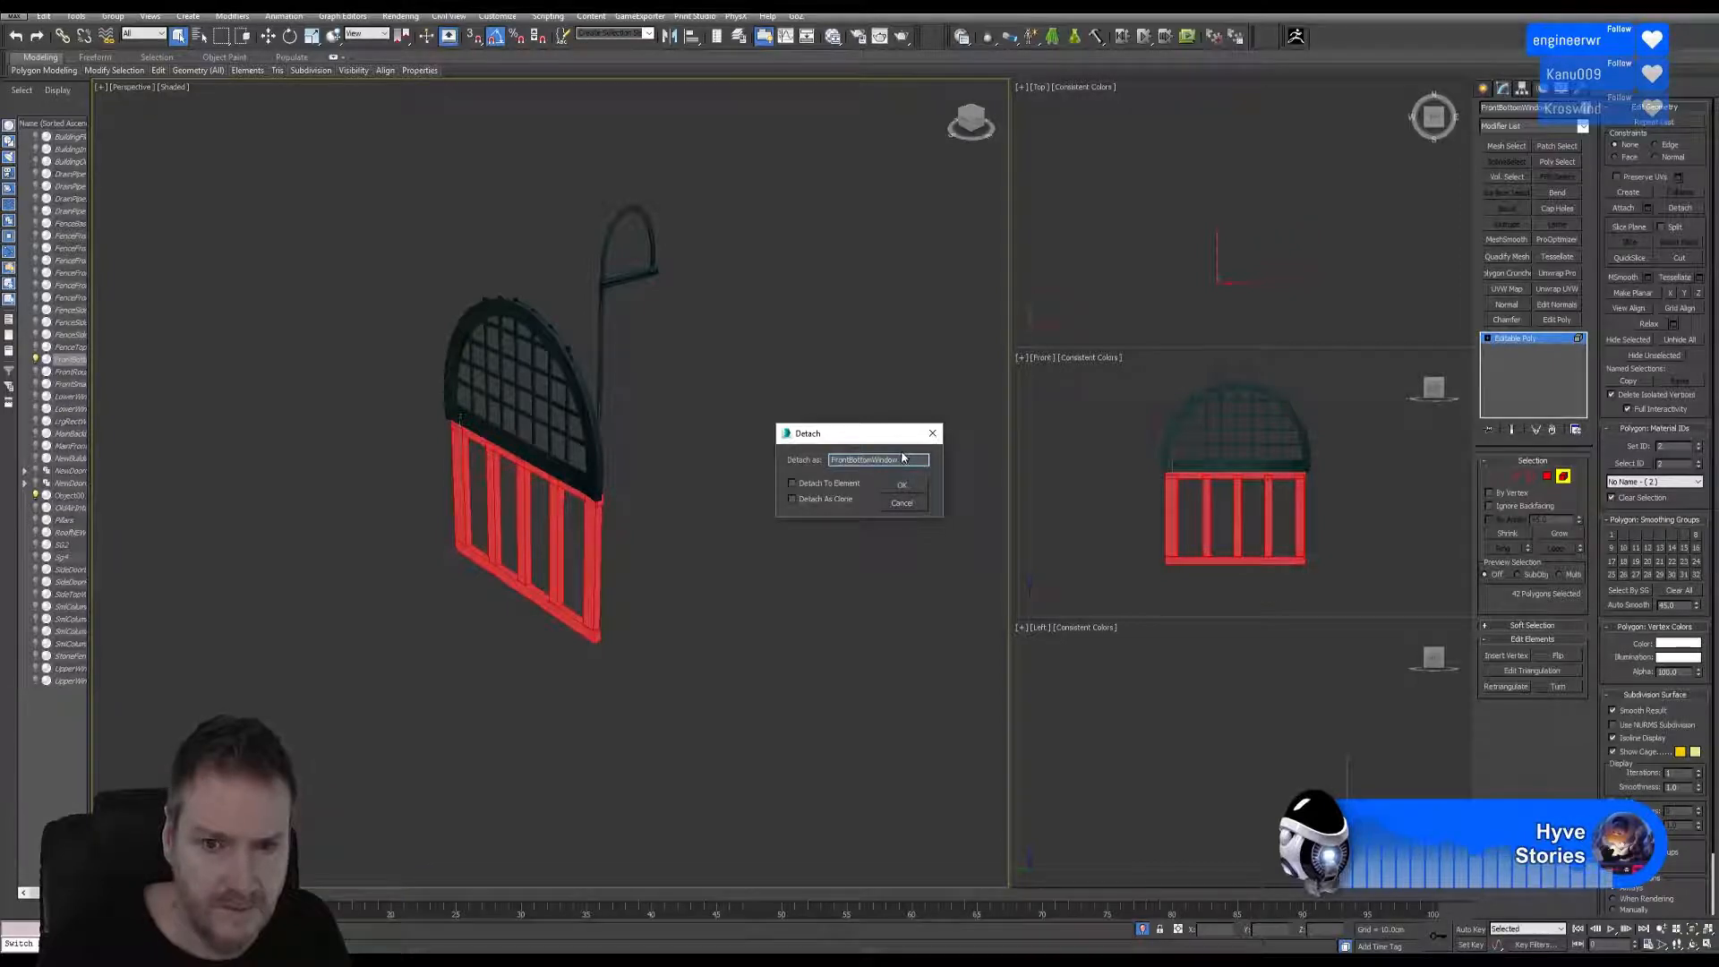
key(Return)
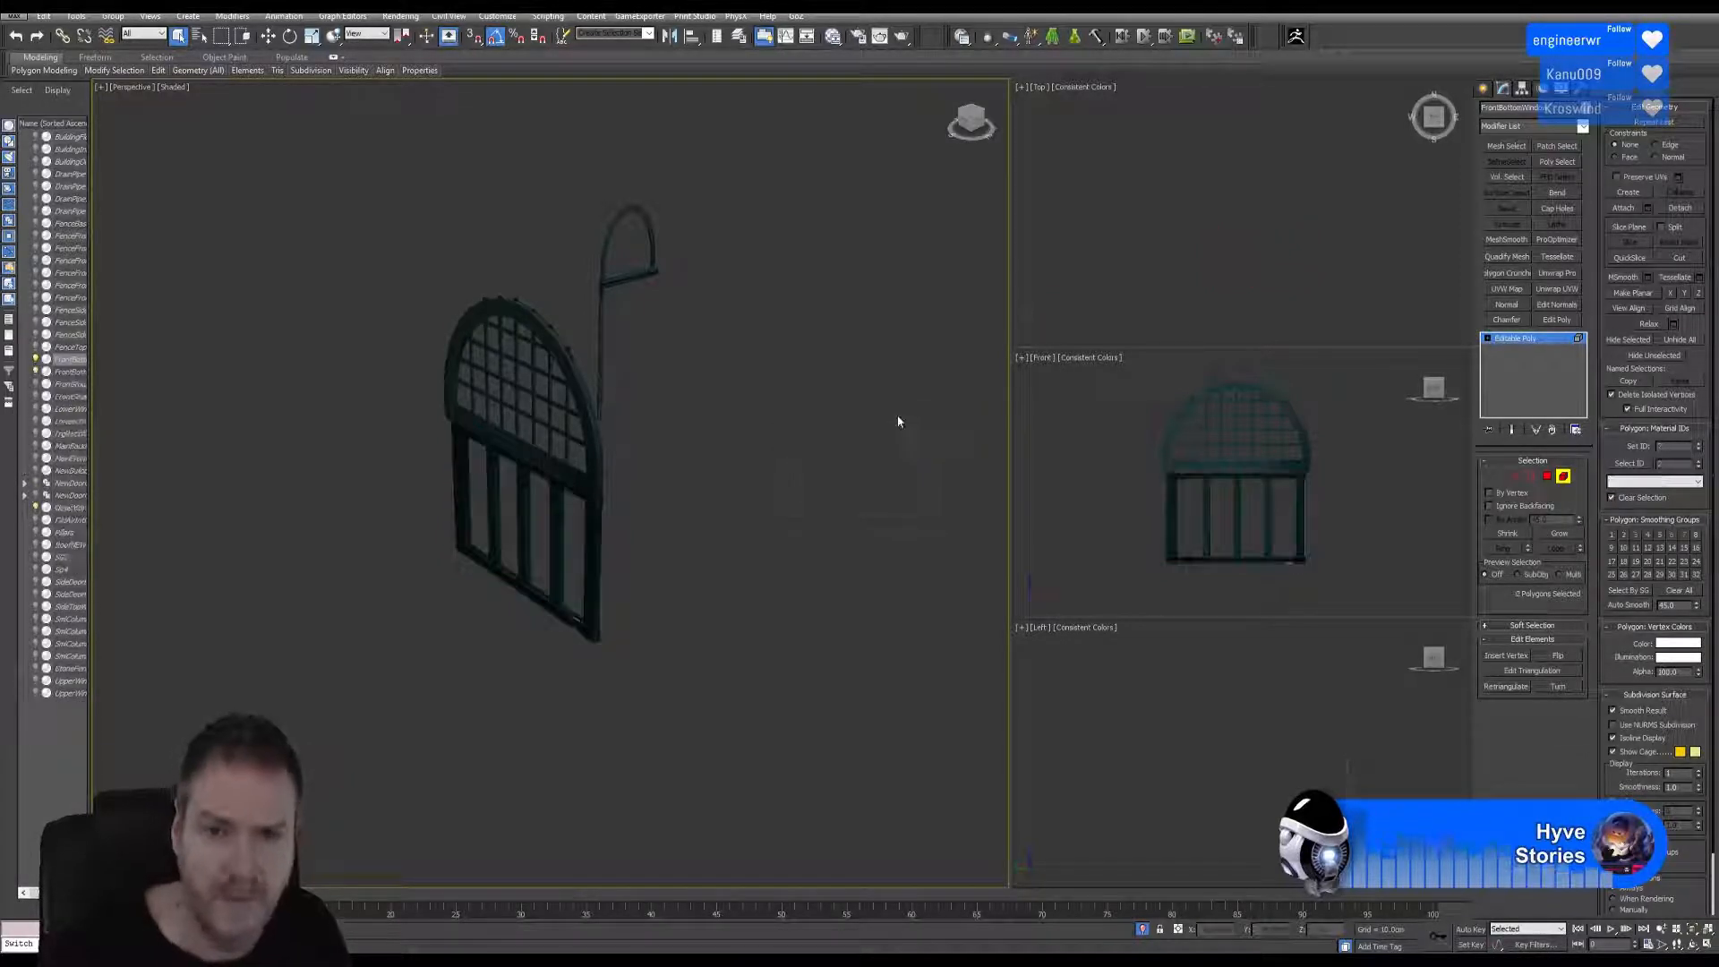
Leave element editing and rename the remaining arched lattice section as WoodenArch.
click(749, 430)
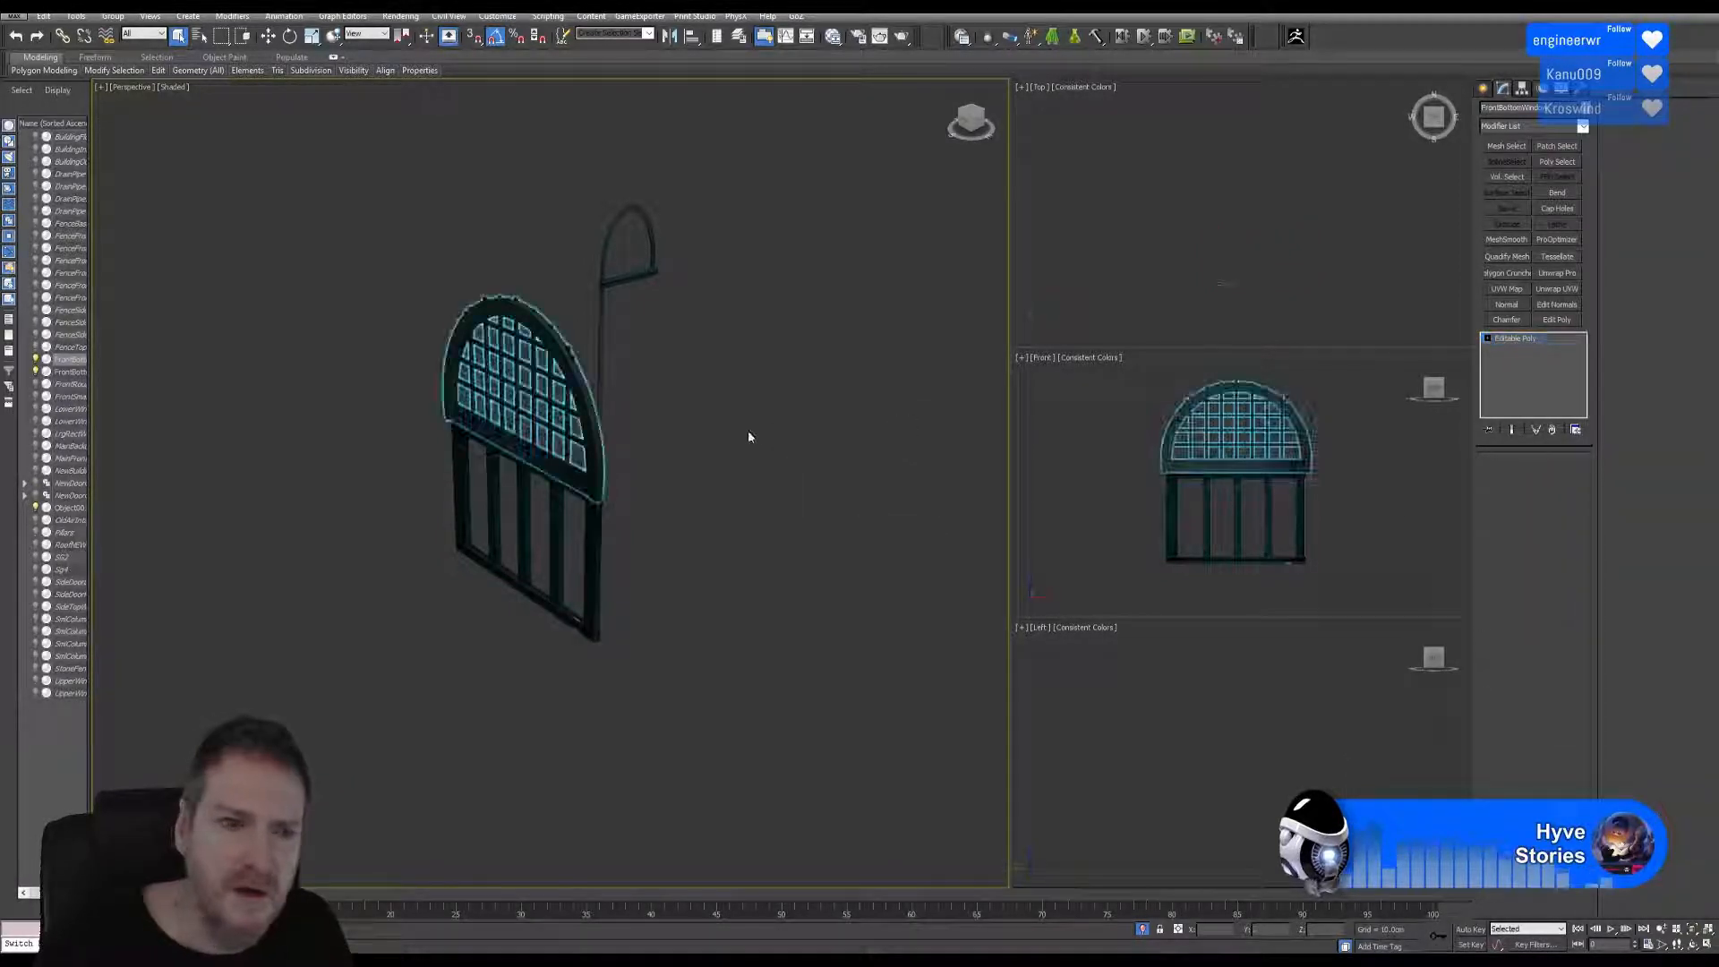
click(582, 383)
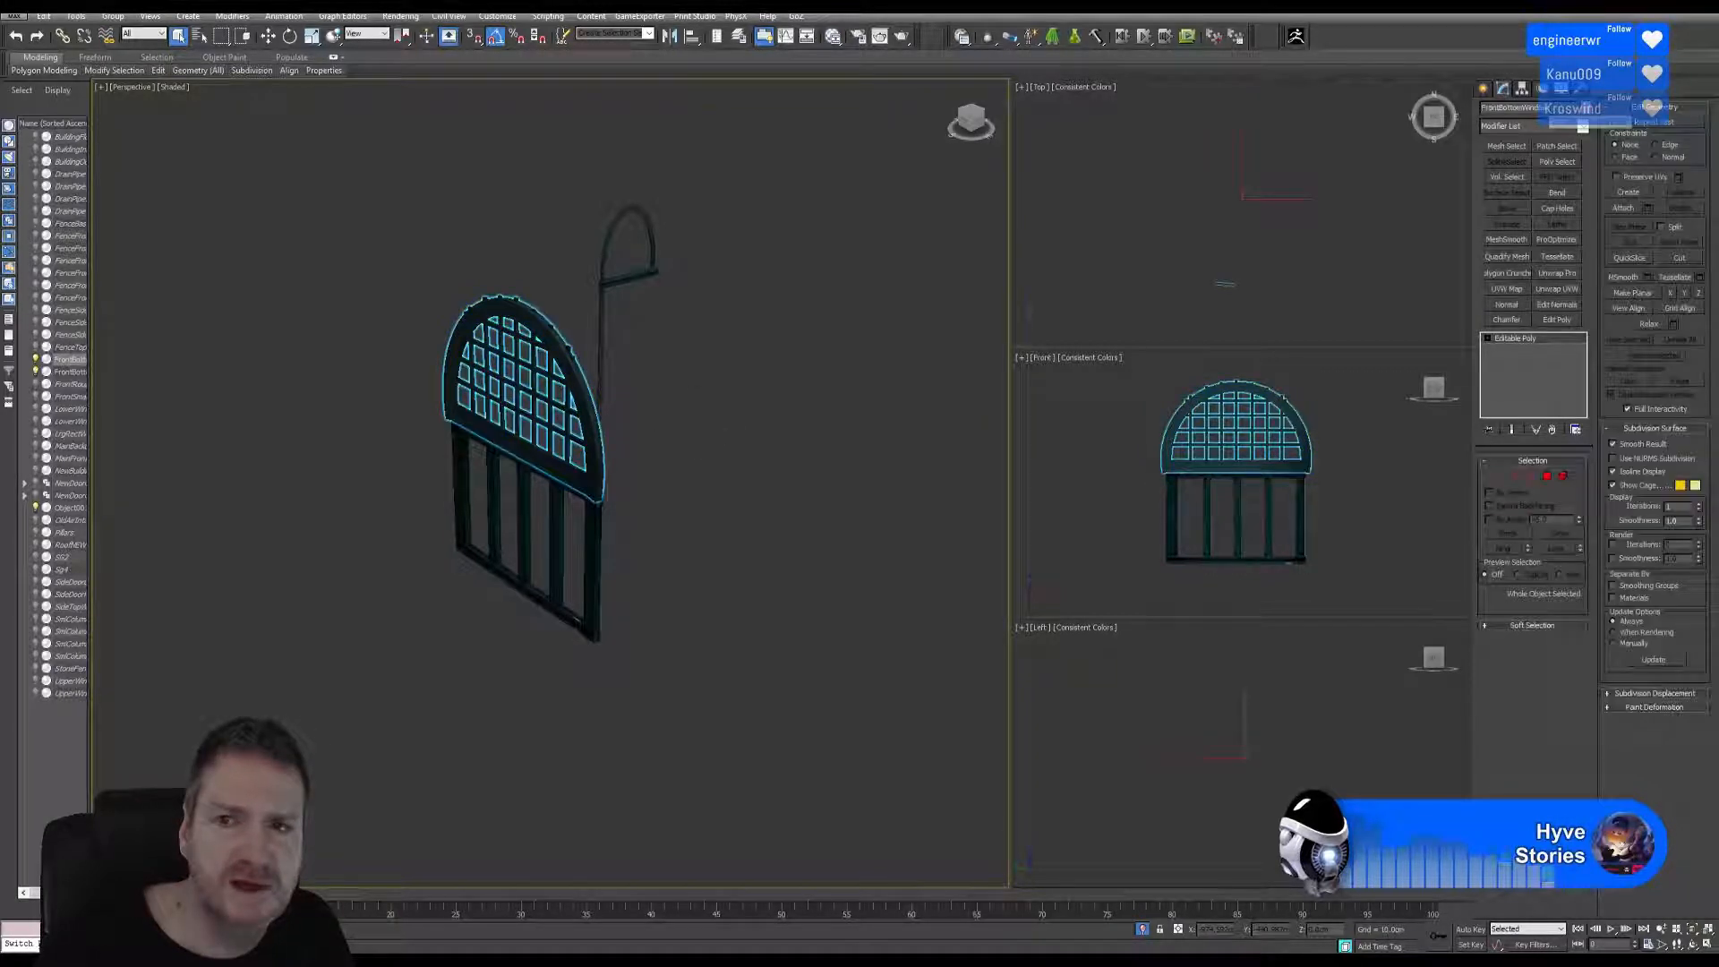
click(1512, 107)
text(Wi)
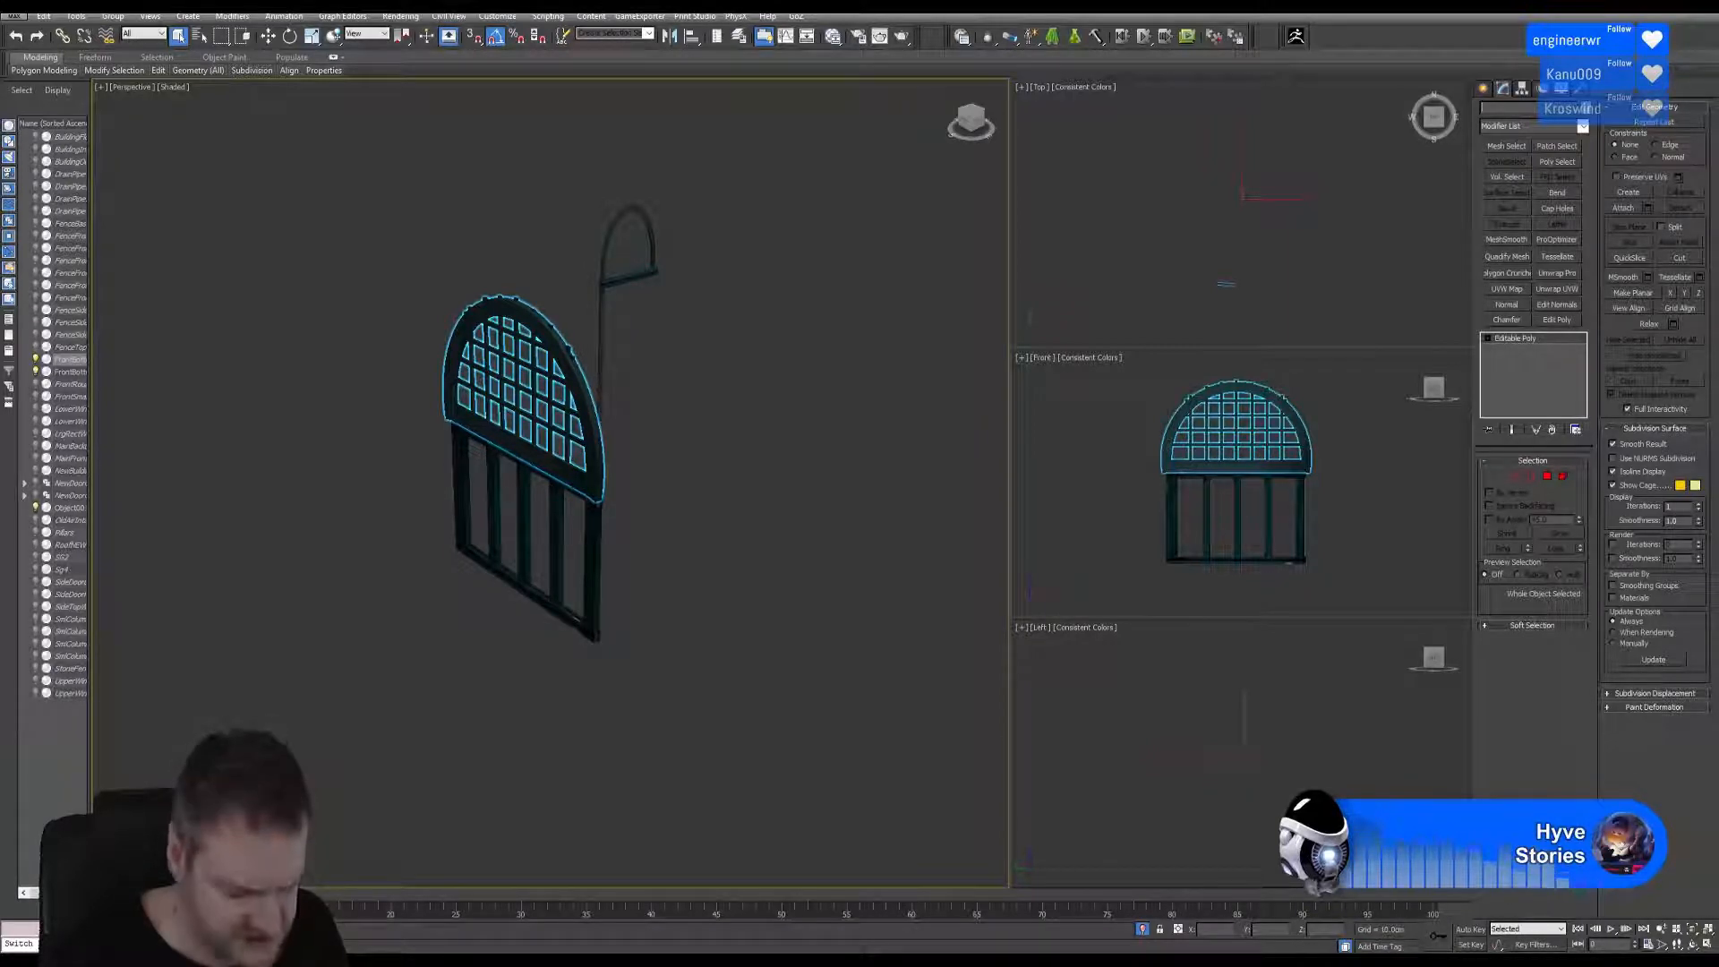
text(WindowArch)
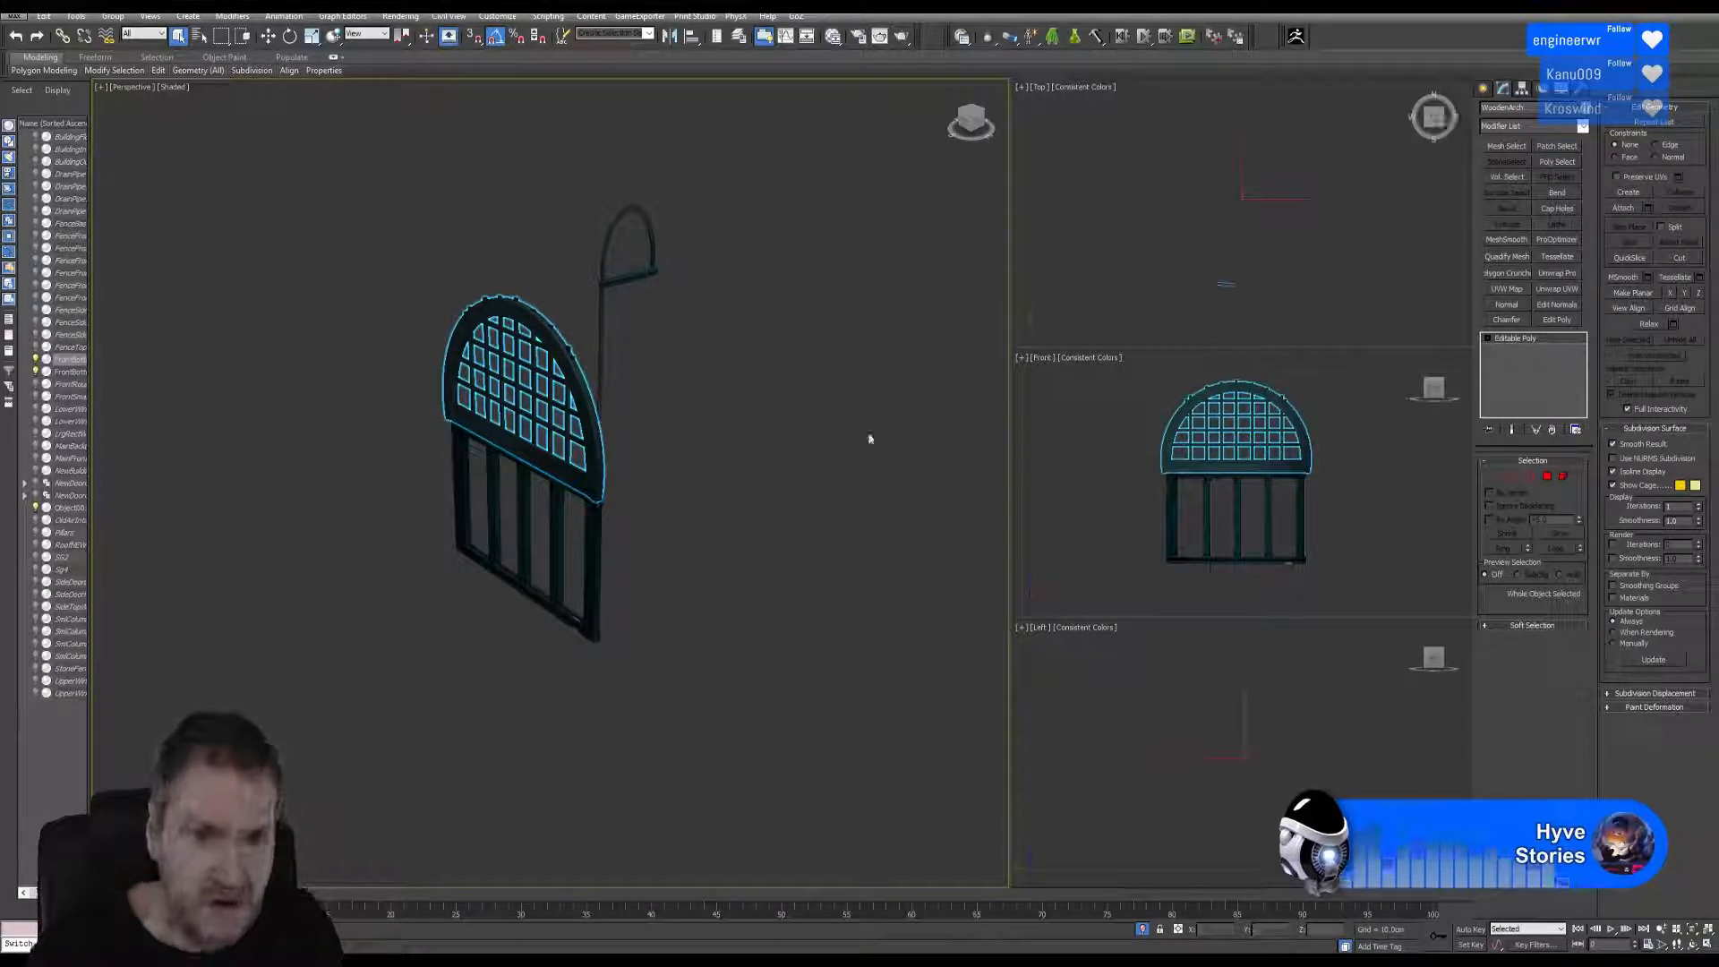
Add an Unwrap UVW modifier to the barred lower window section and open its UV editor.
click(588, 548)
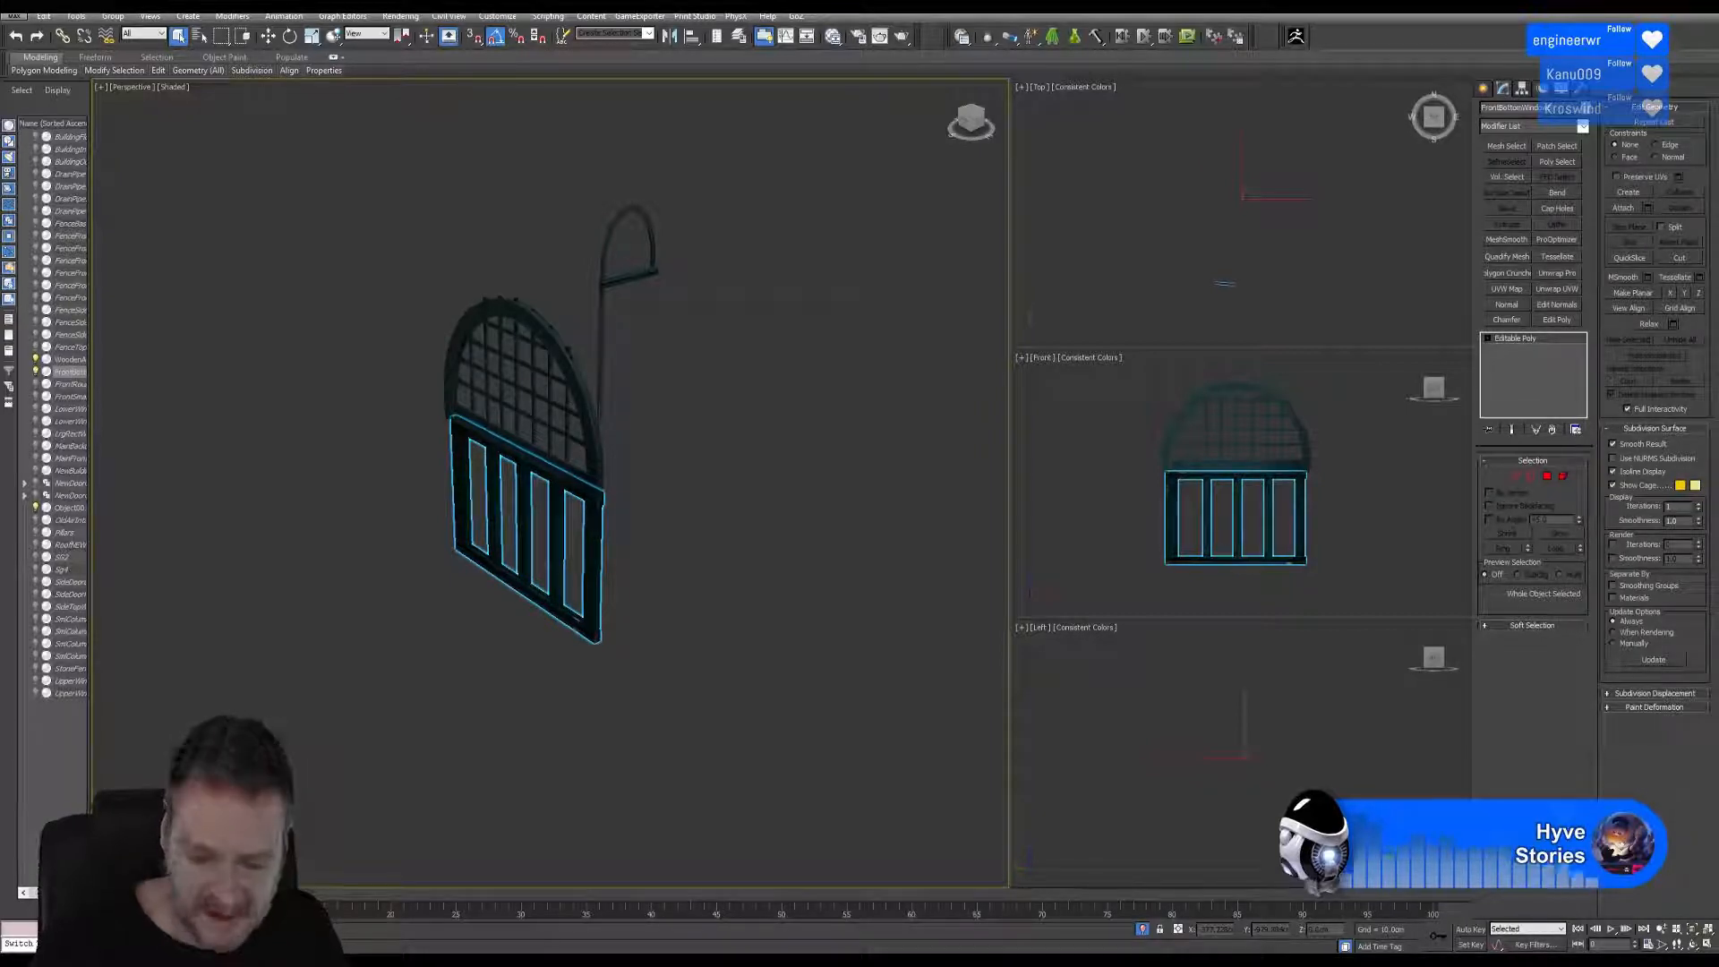
click(819, 485)
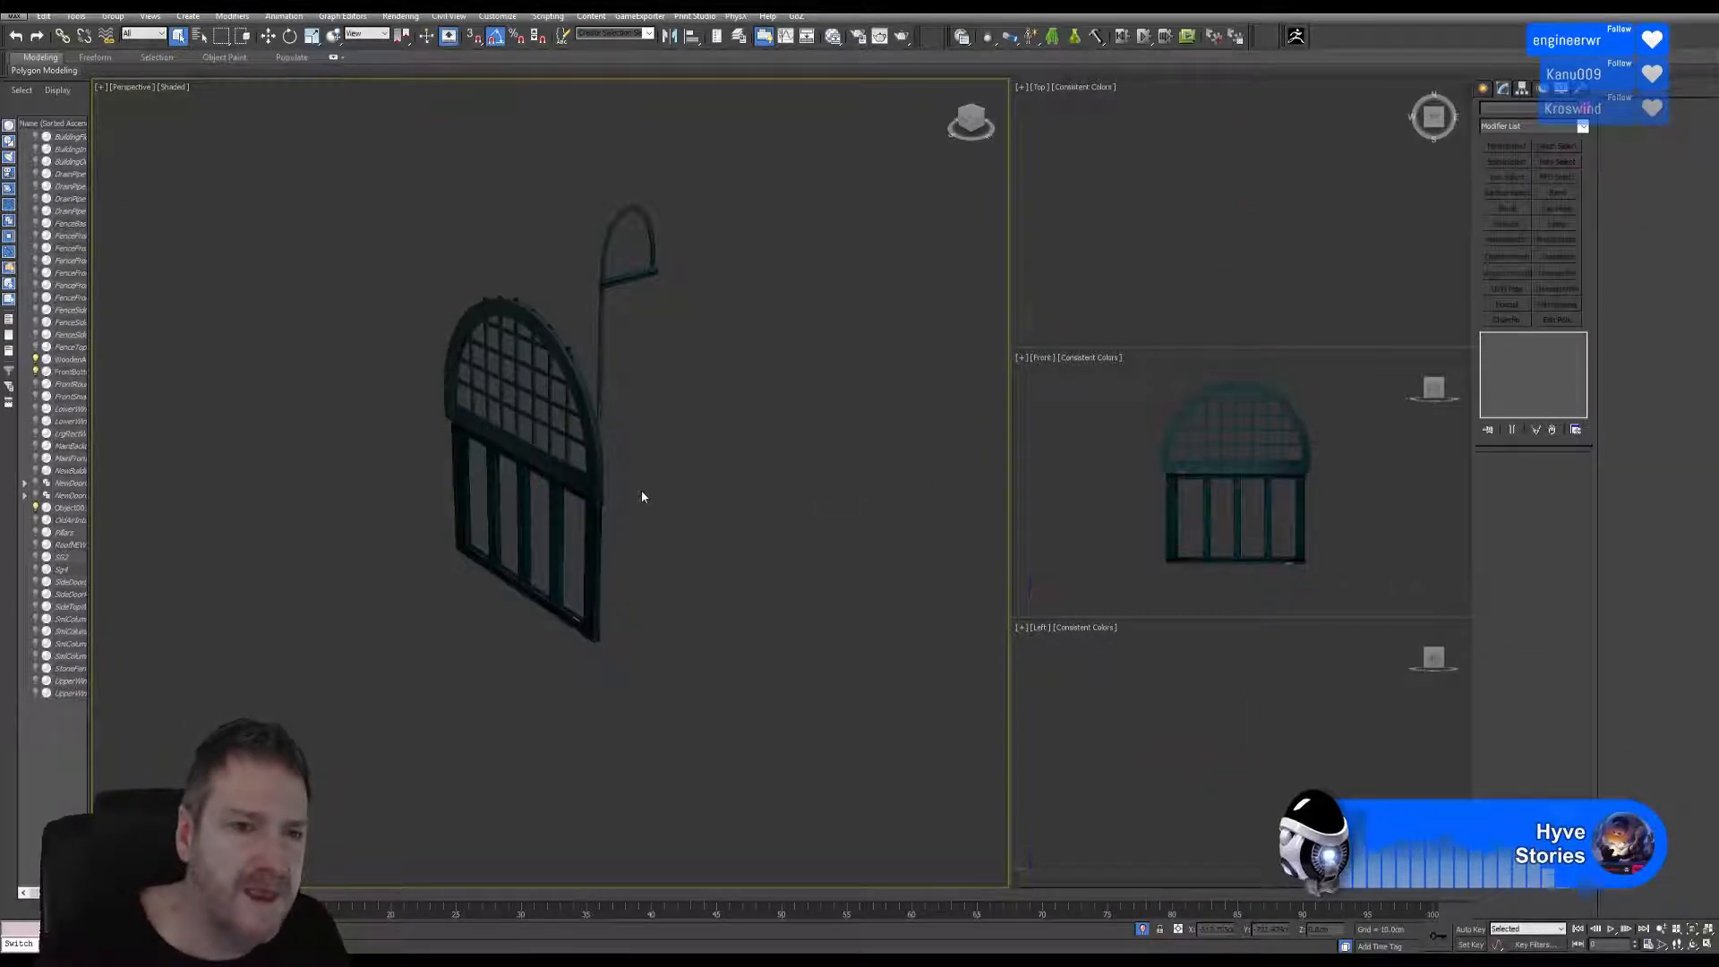
click(782, 513)
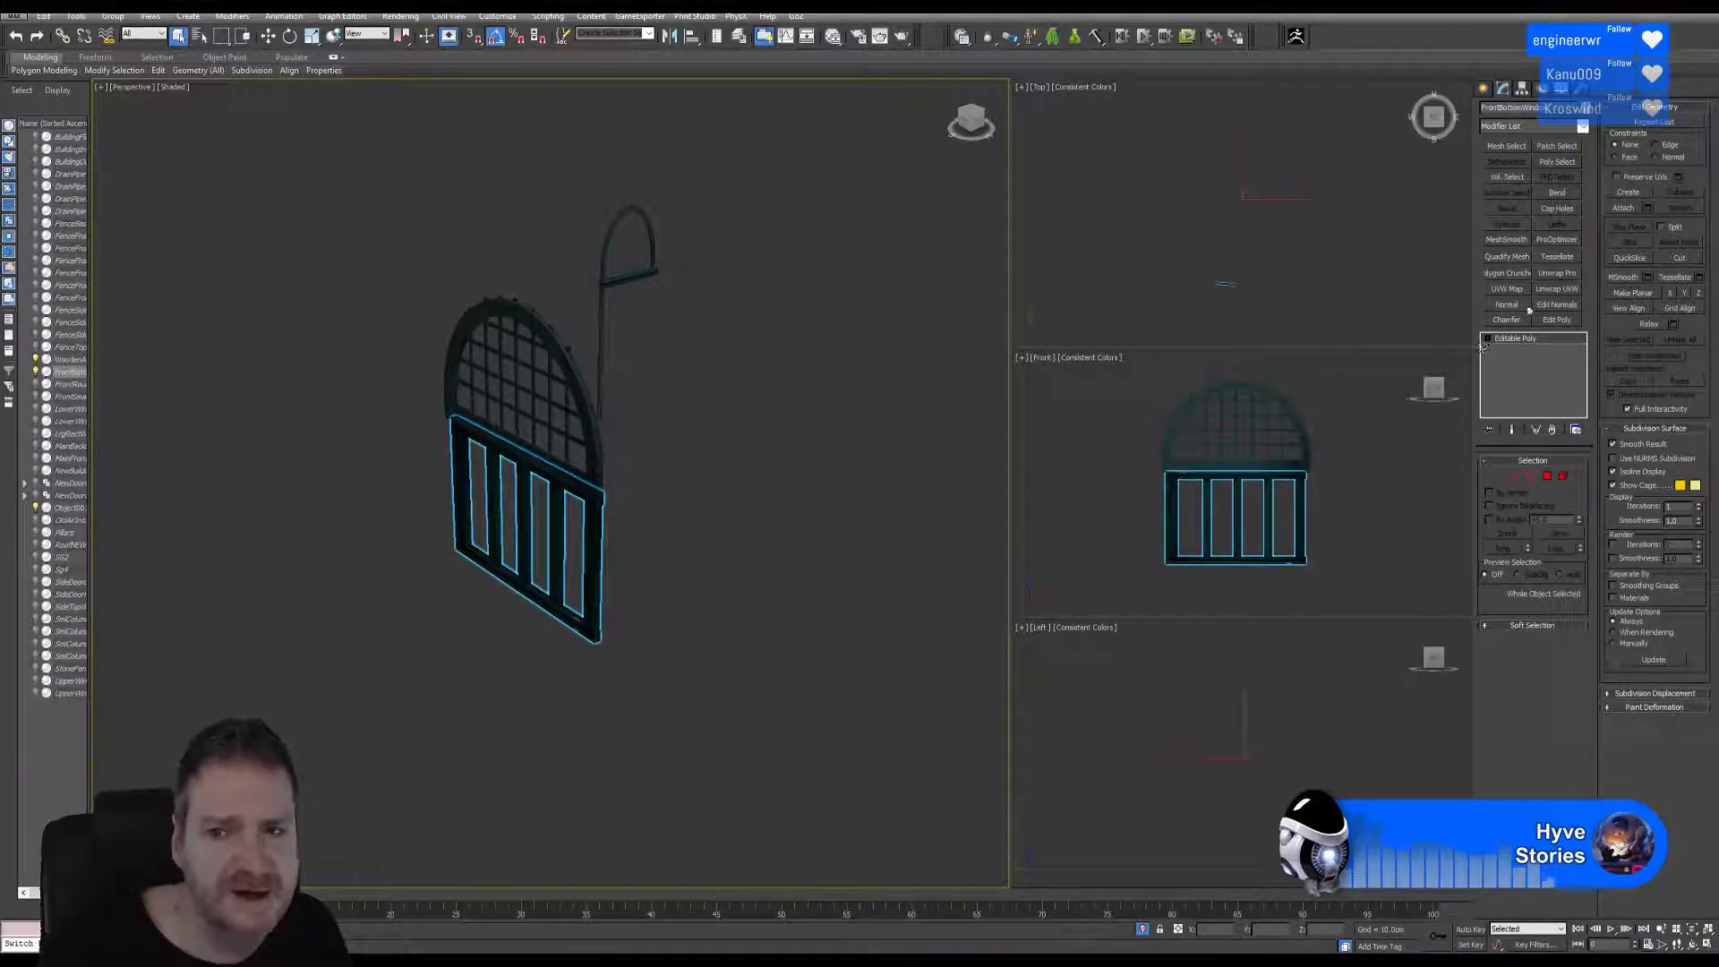
click(1556, 288)
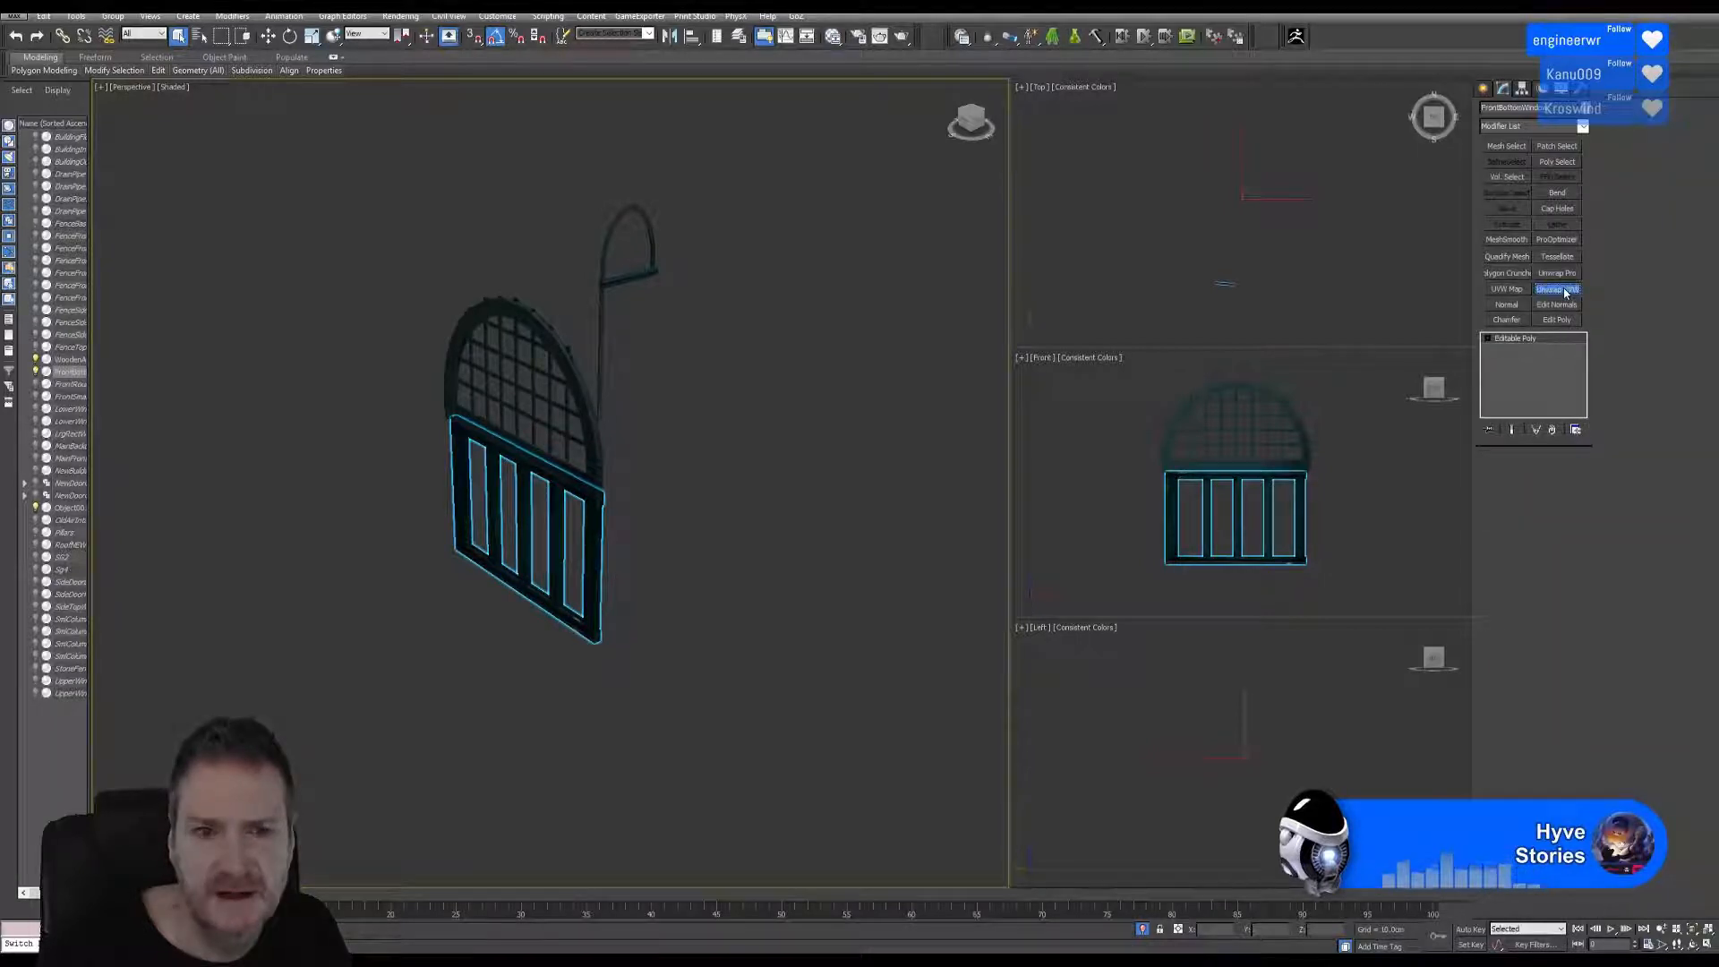
click(1533, 619)
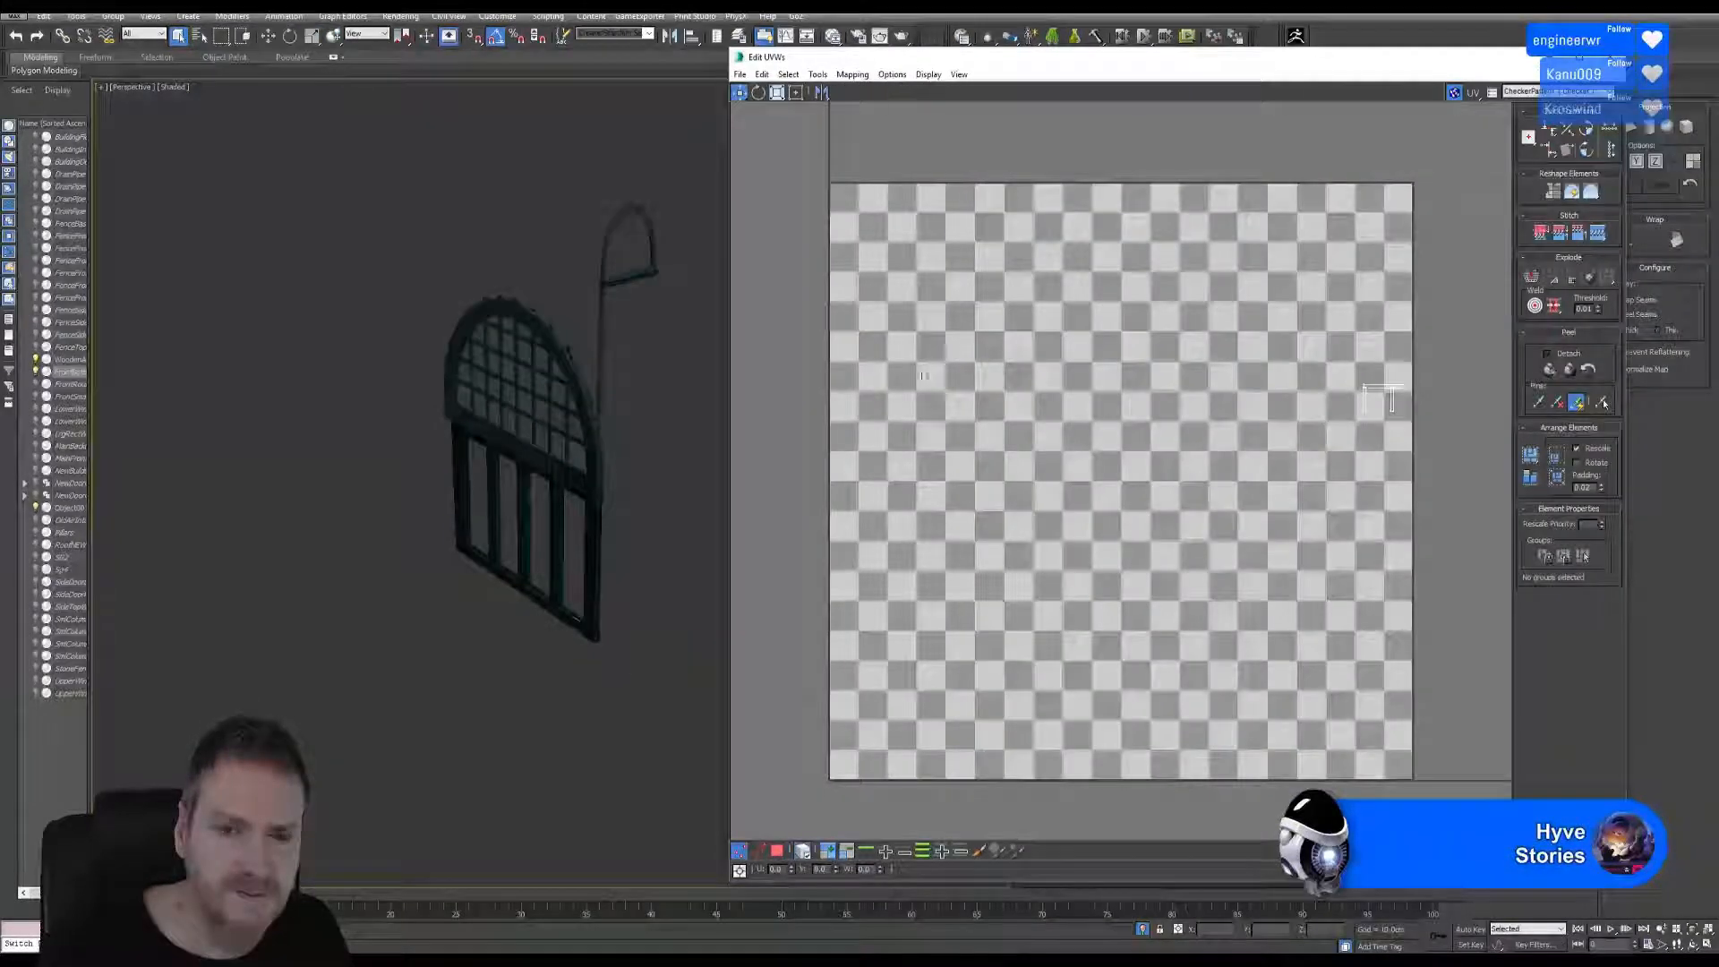
Flatten-map all polygons of the barred window section, then close the UV editor and leave polygon selection.
key(3)
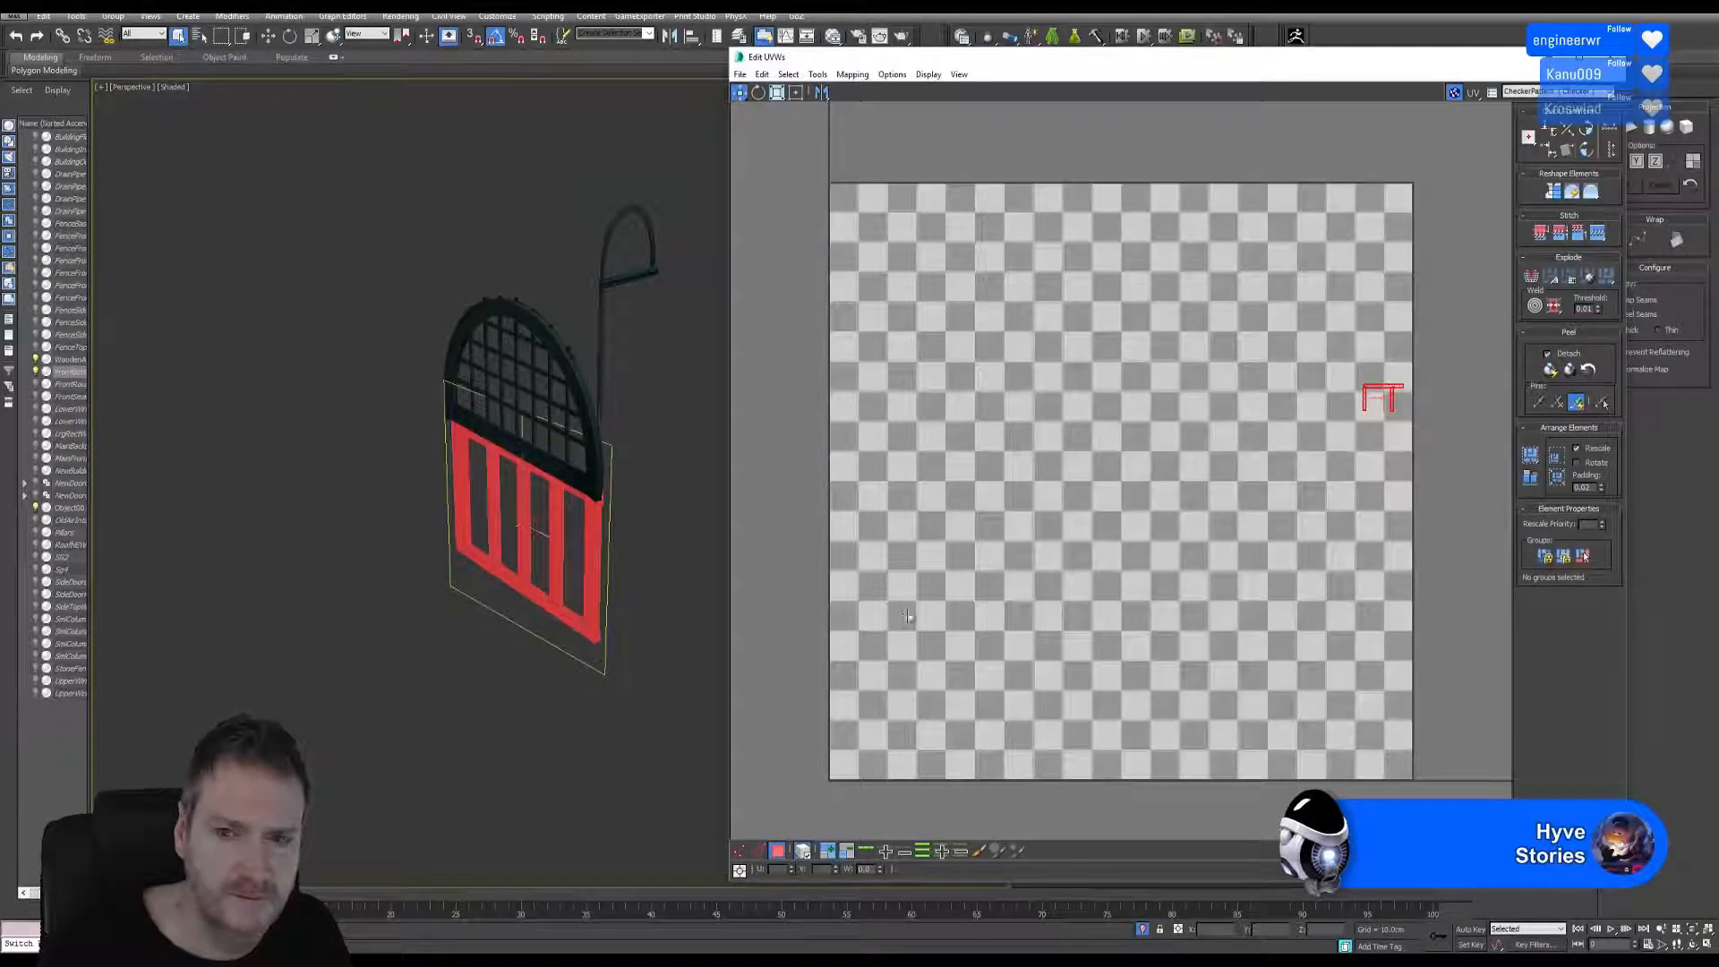
click(851, 75)
click(860, 96)
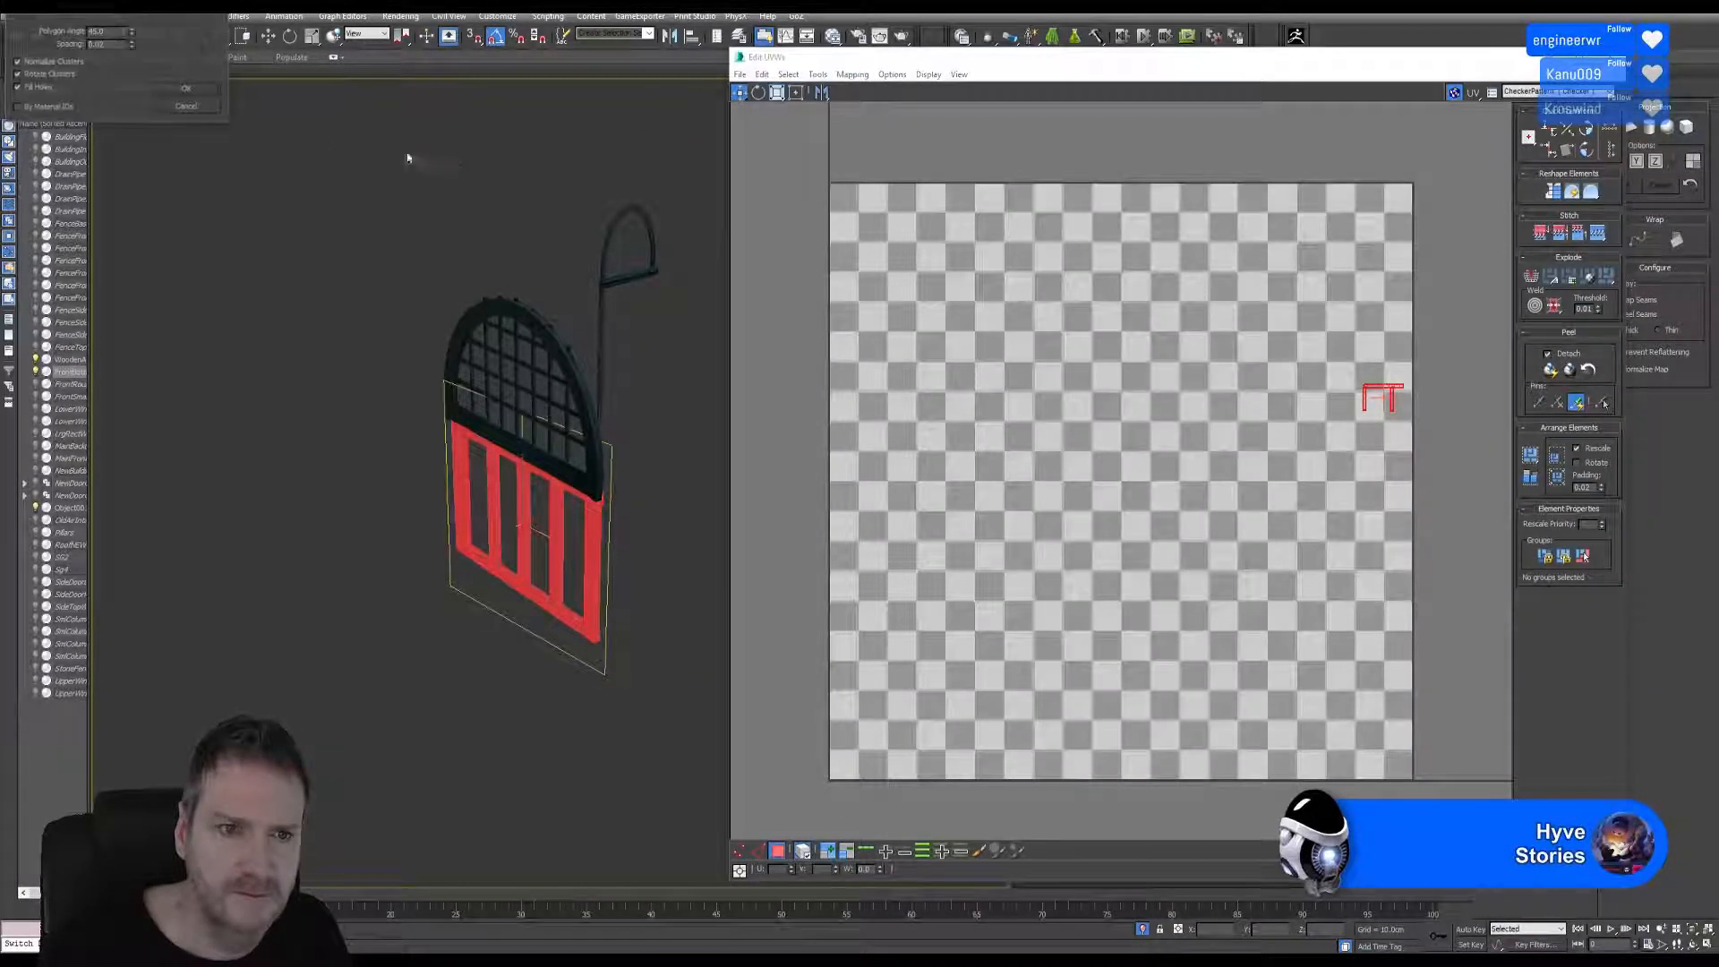
click(186, 91)
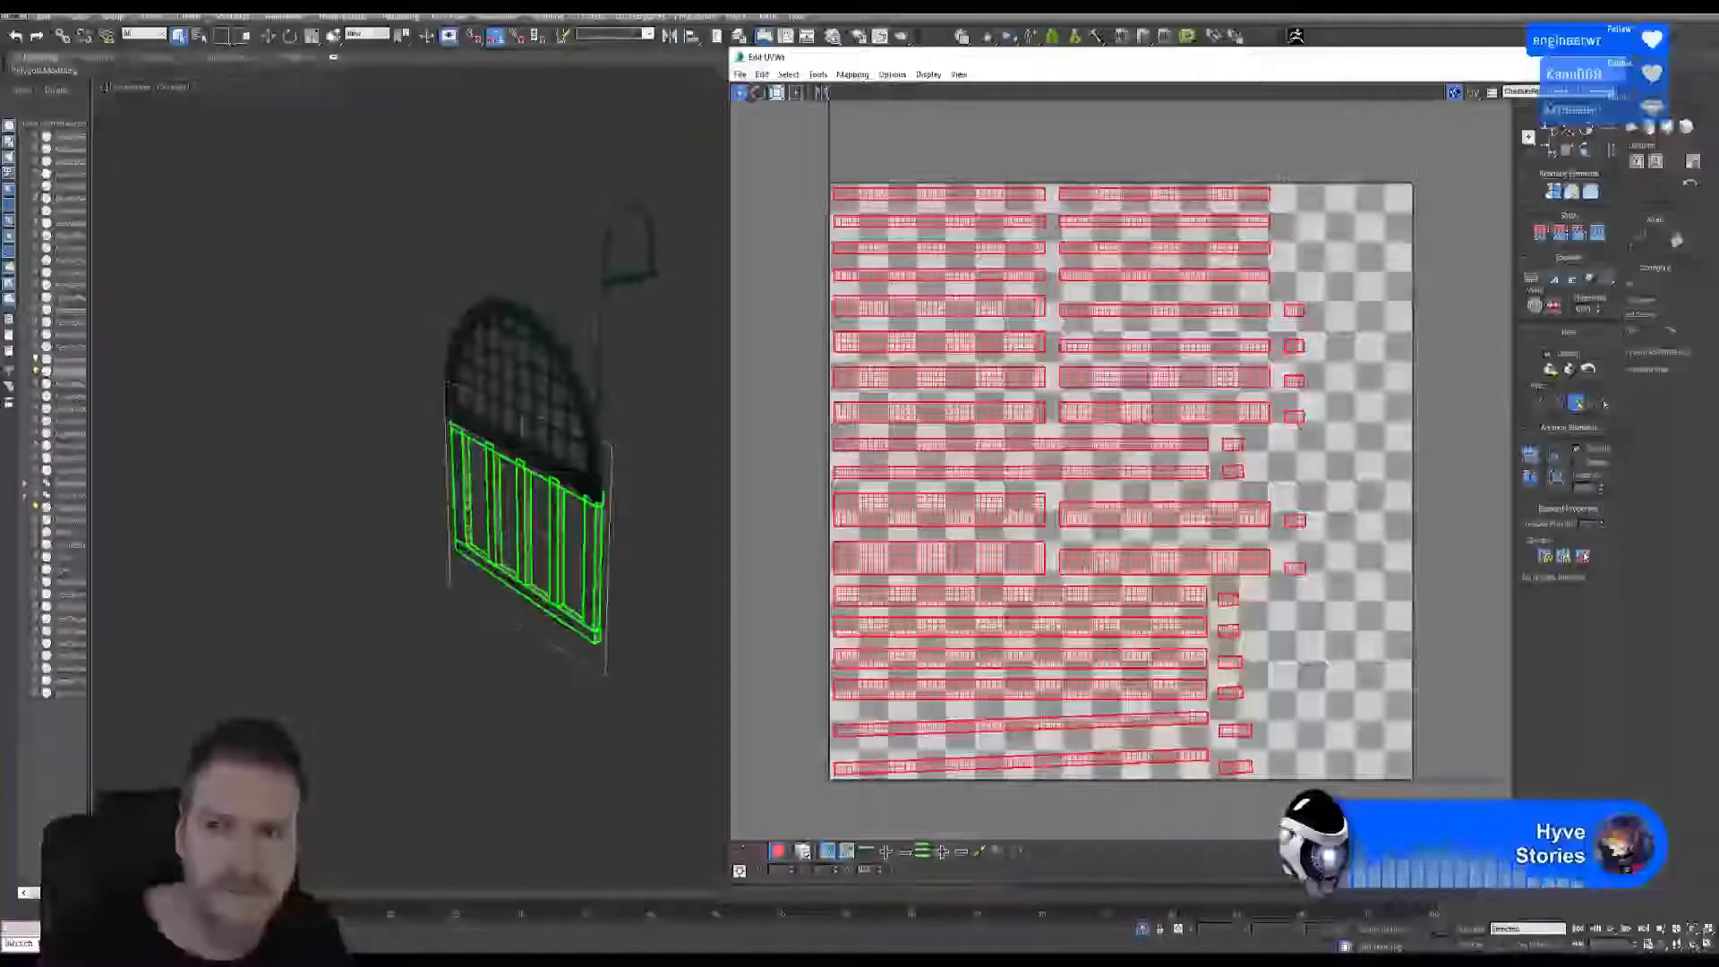
click(1610, 58)
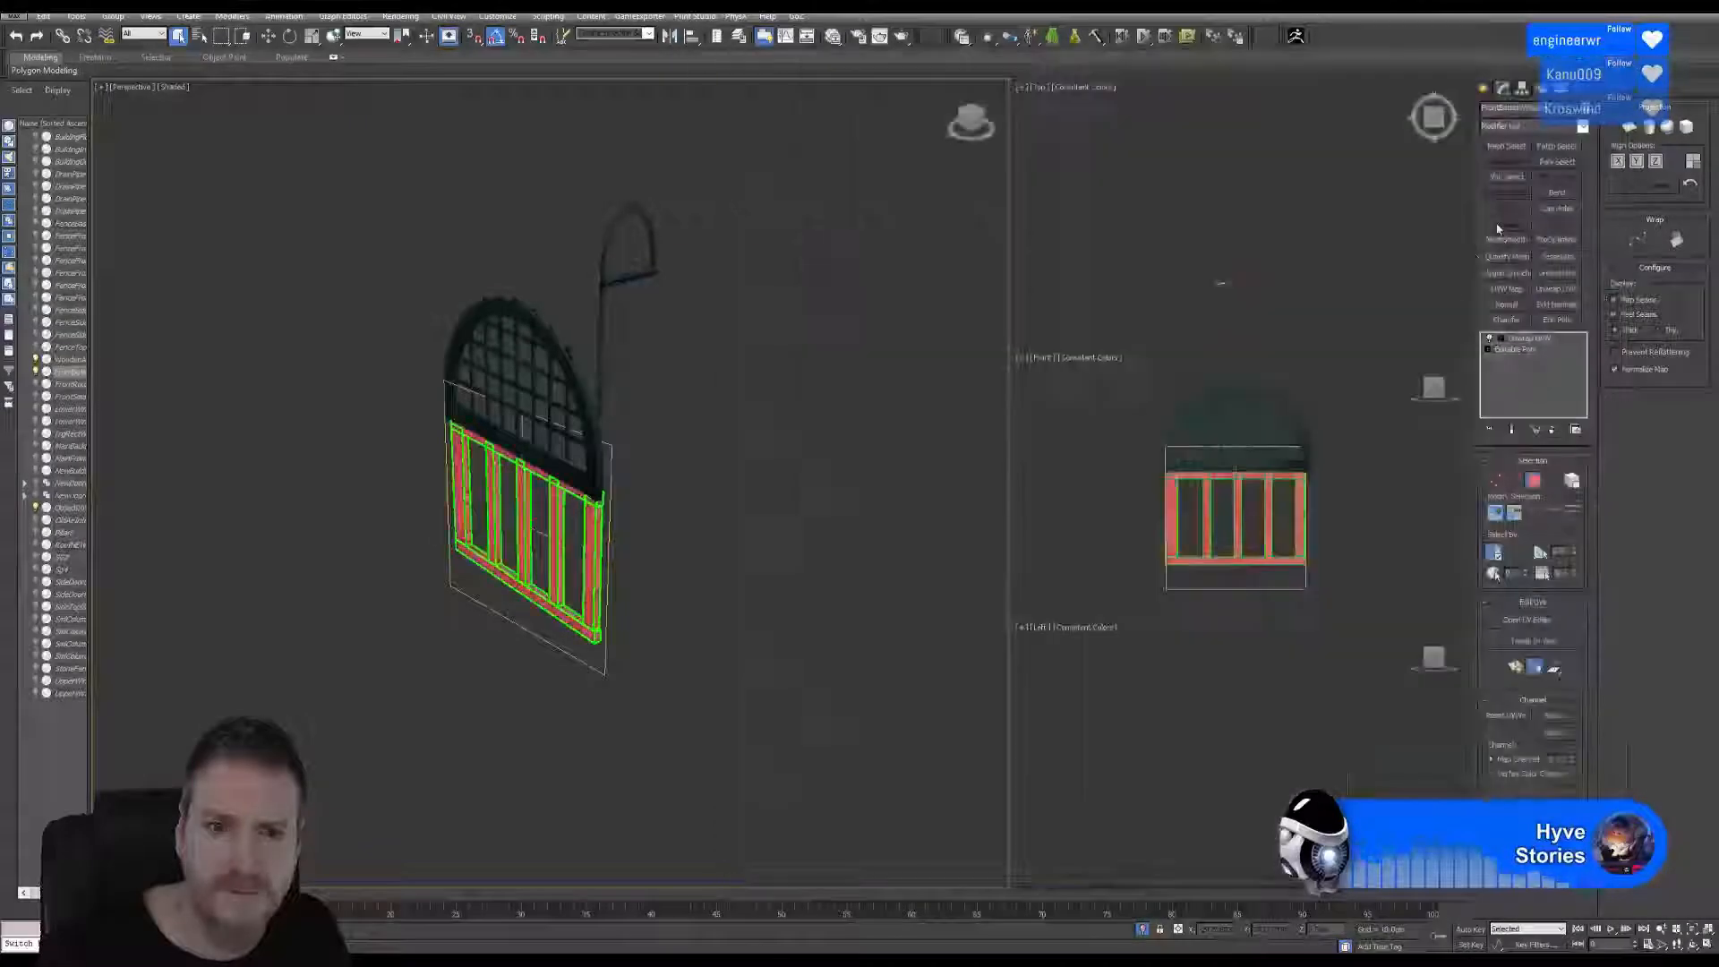
click(1534, 482)
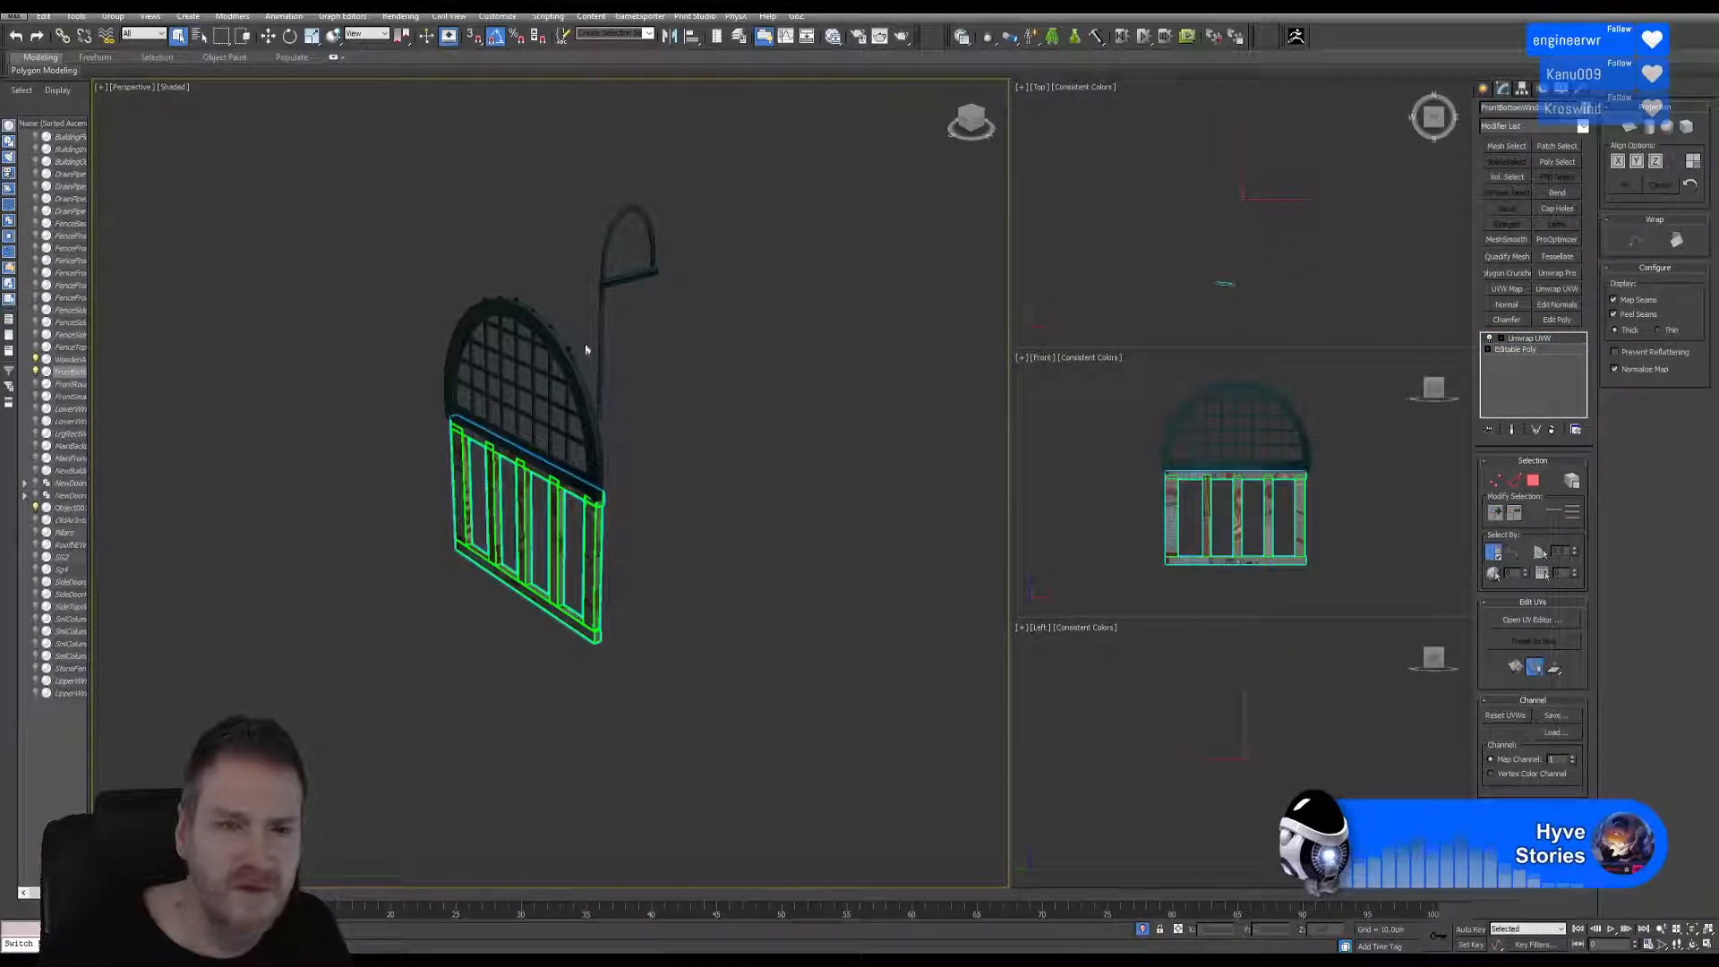
Center the barred window section's pivot on the object and reset its XForm.
click(1522, 87)
click(1532, 176)
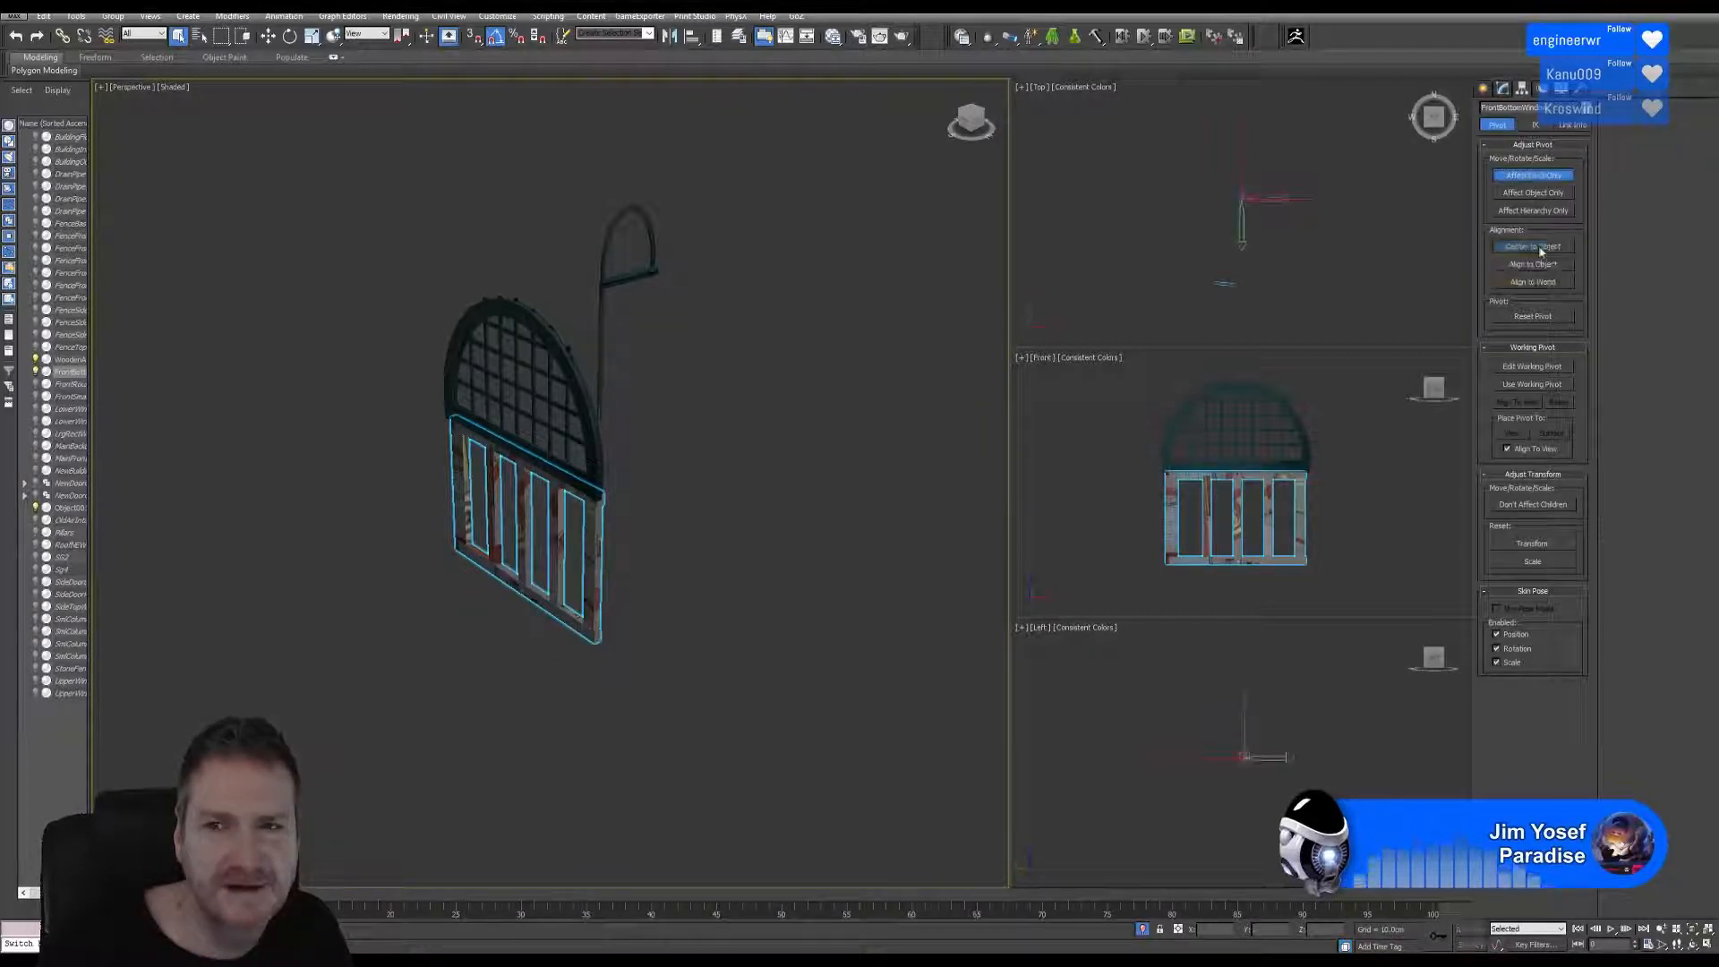
click(1532, 176)
click(1580, 88)
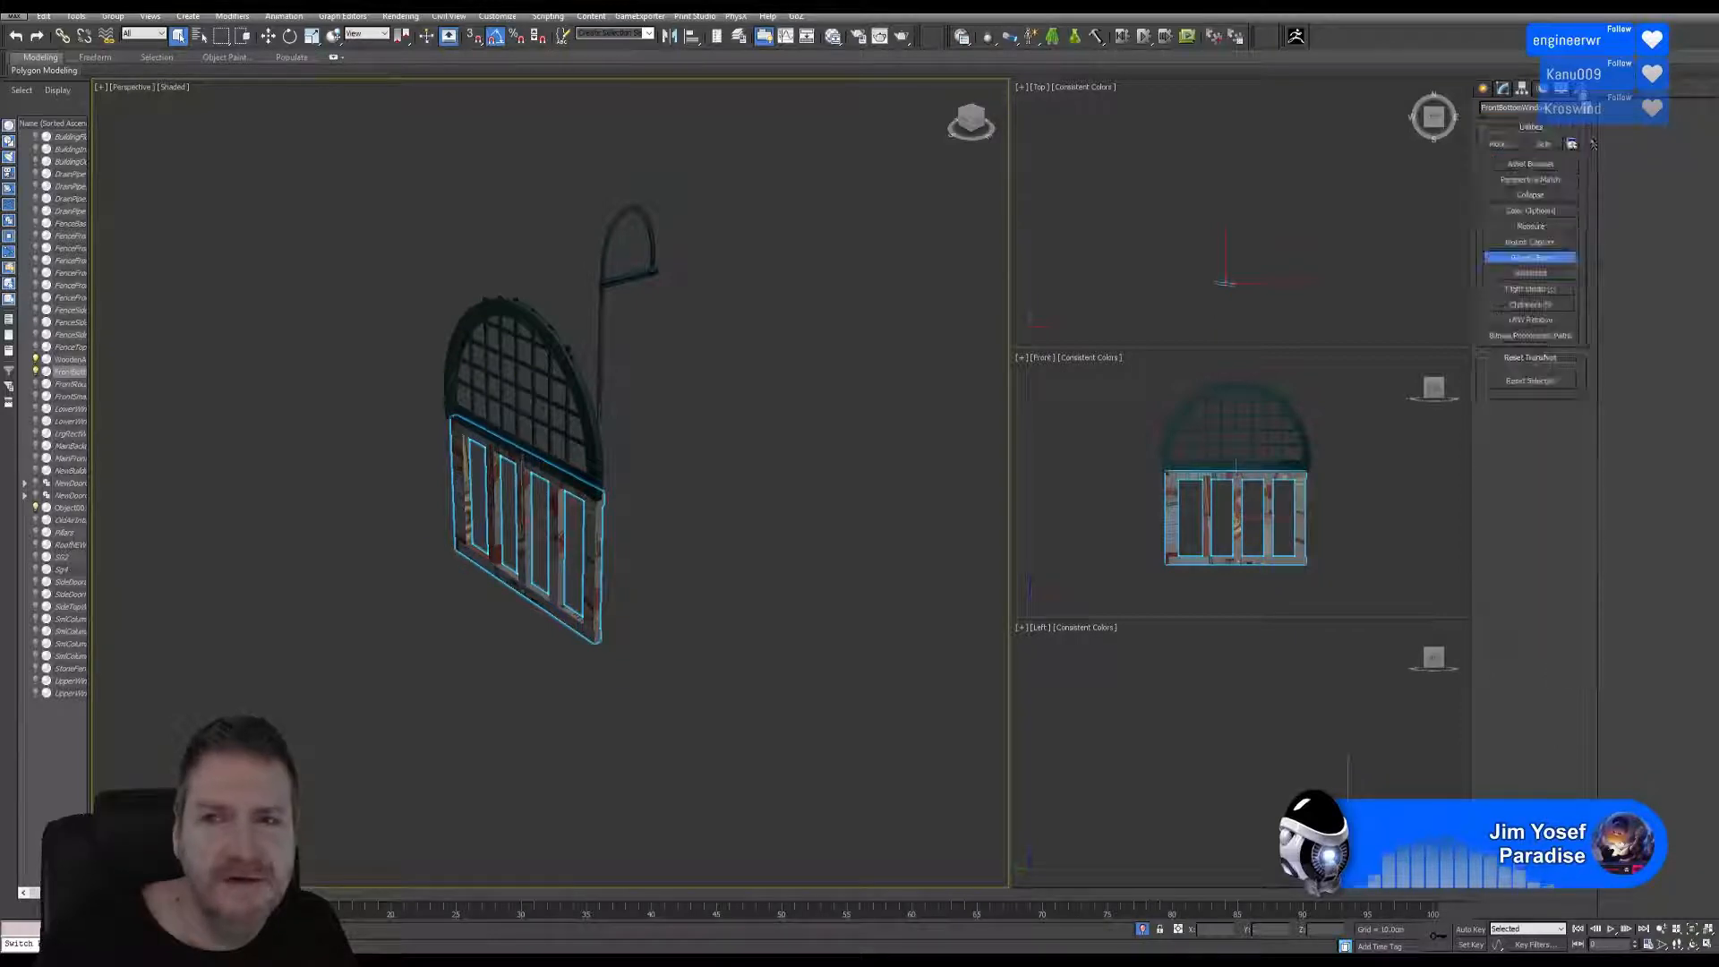
click(1531, 383)
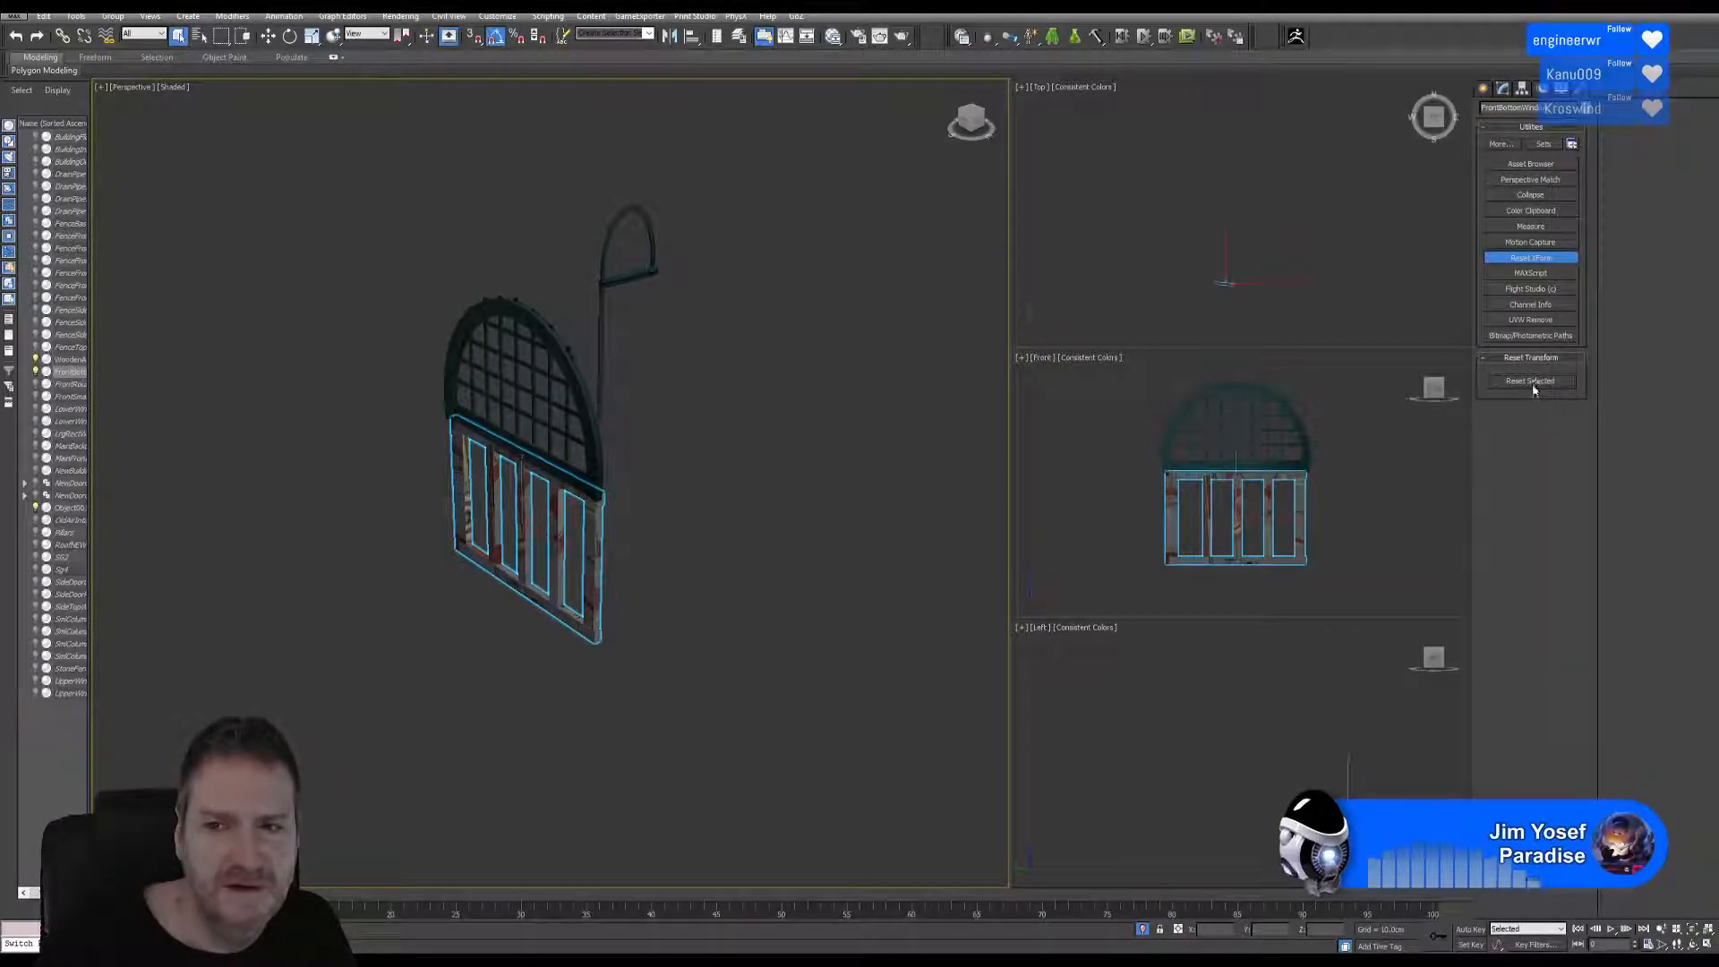
Add a Normal modifier to the barred window section and collapse its whole modifier stack.
click(1504, 89)
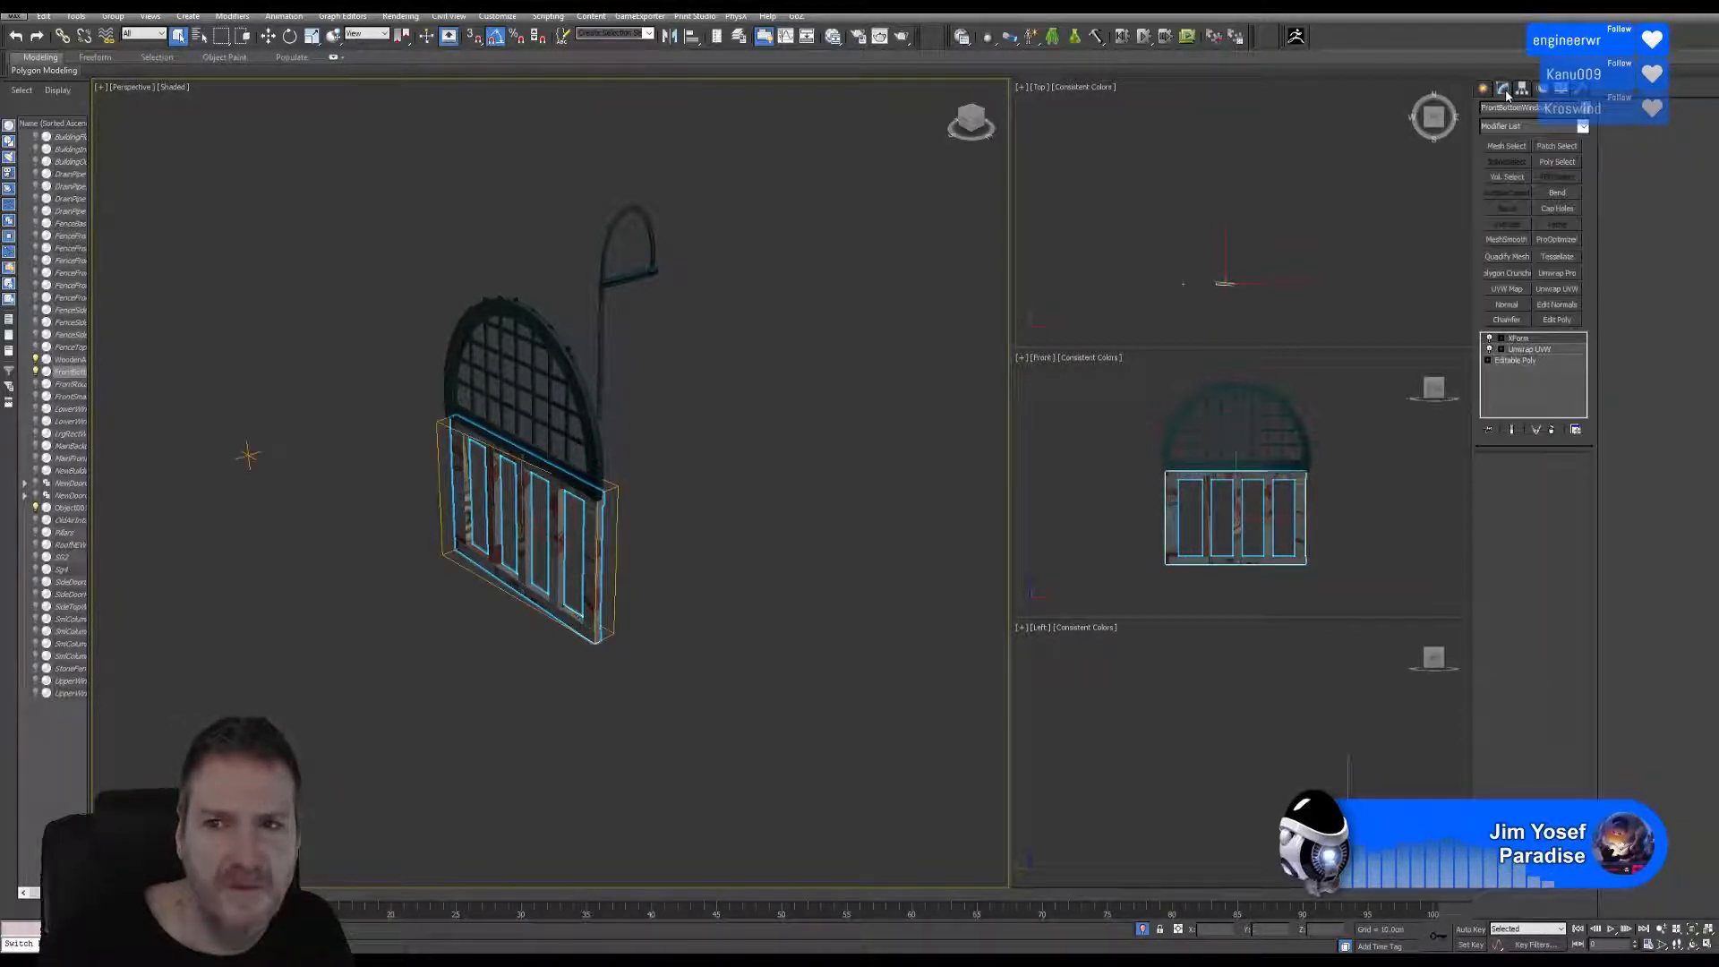
click(1506, 306)
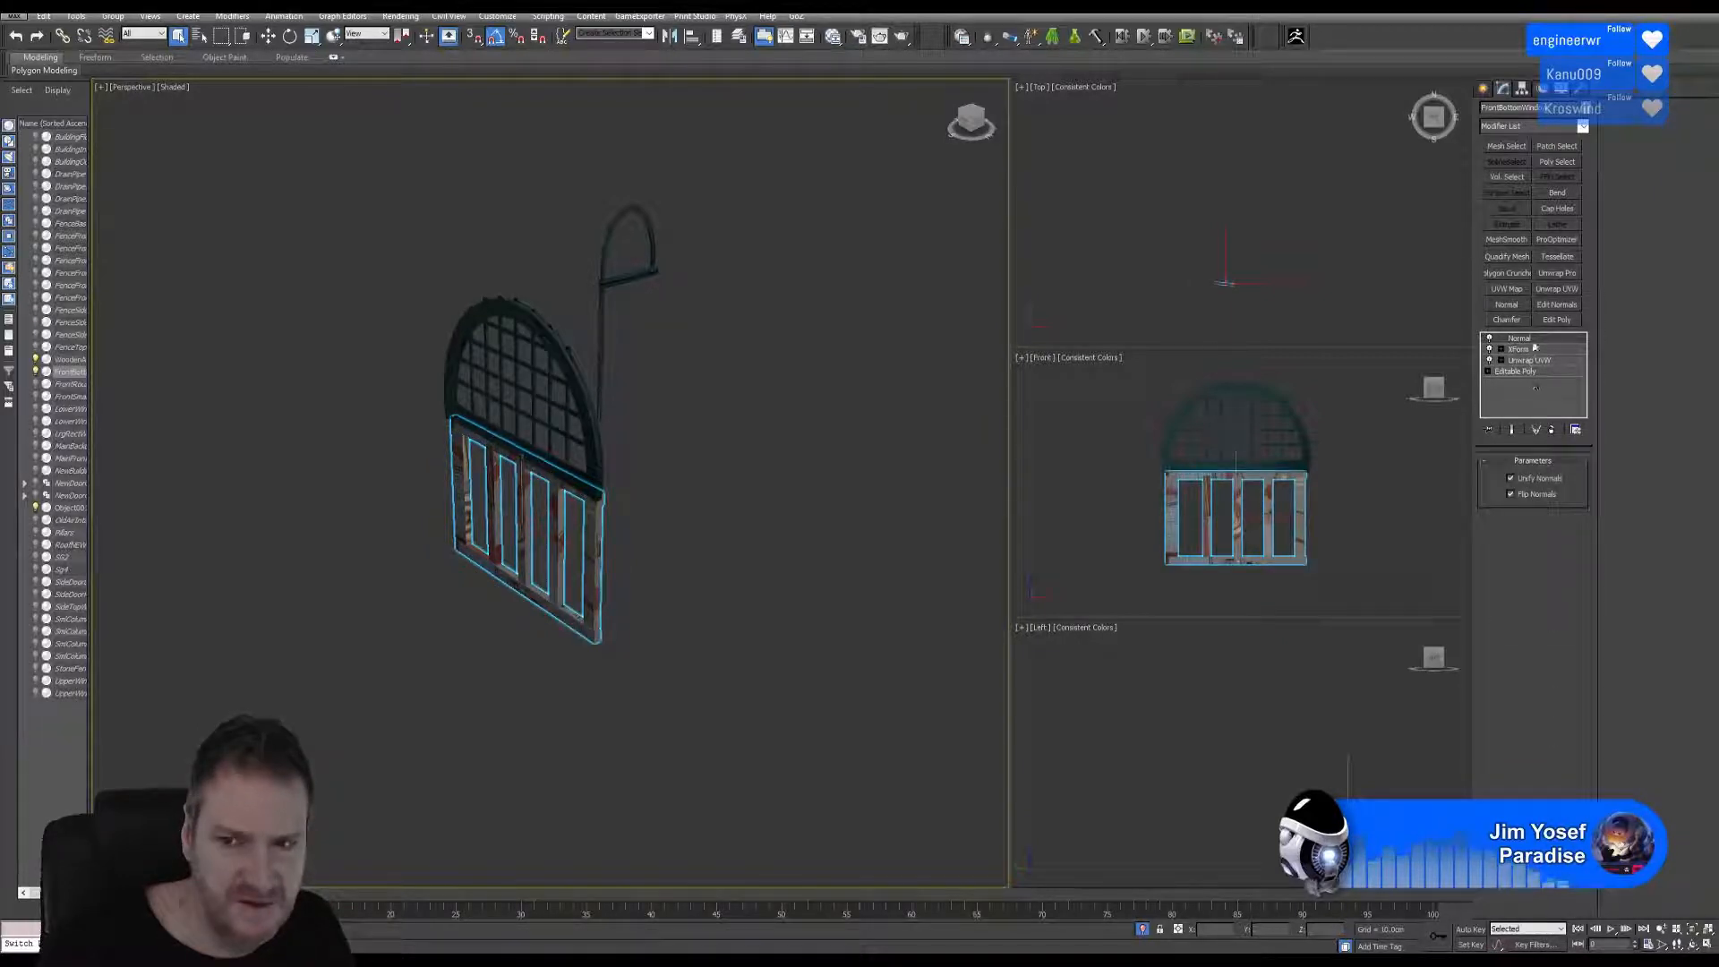
right_click(1531, 344)
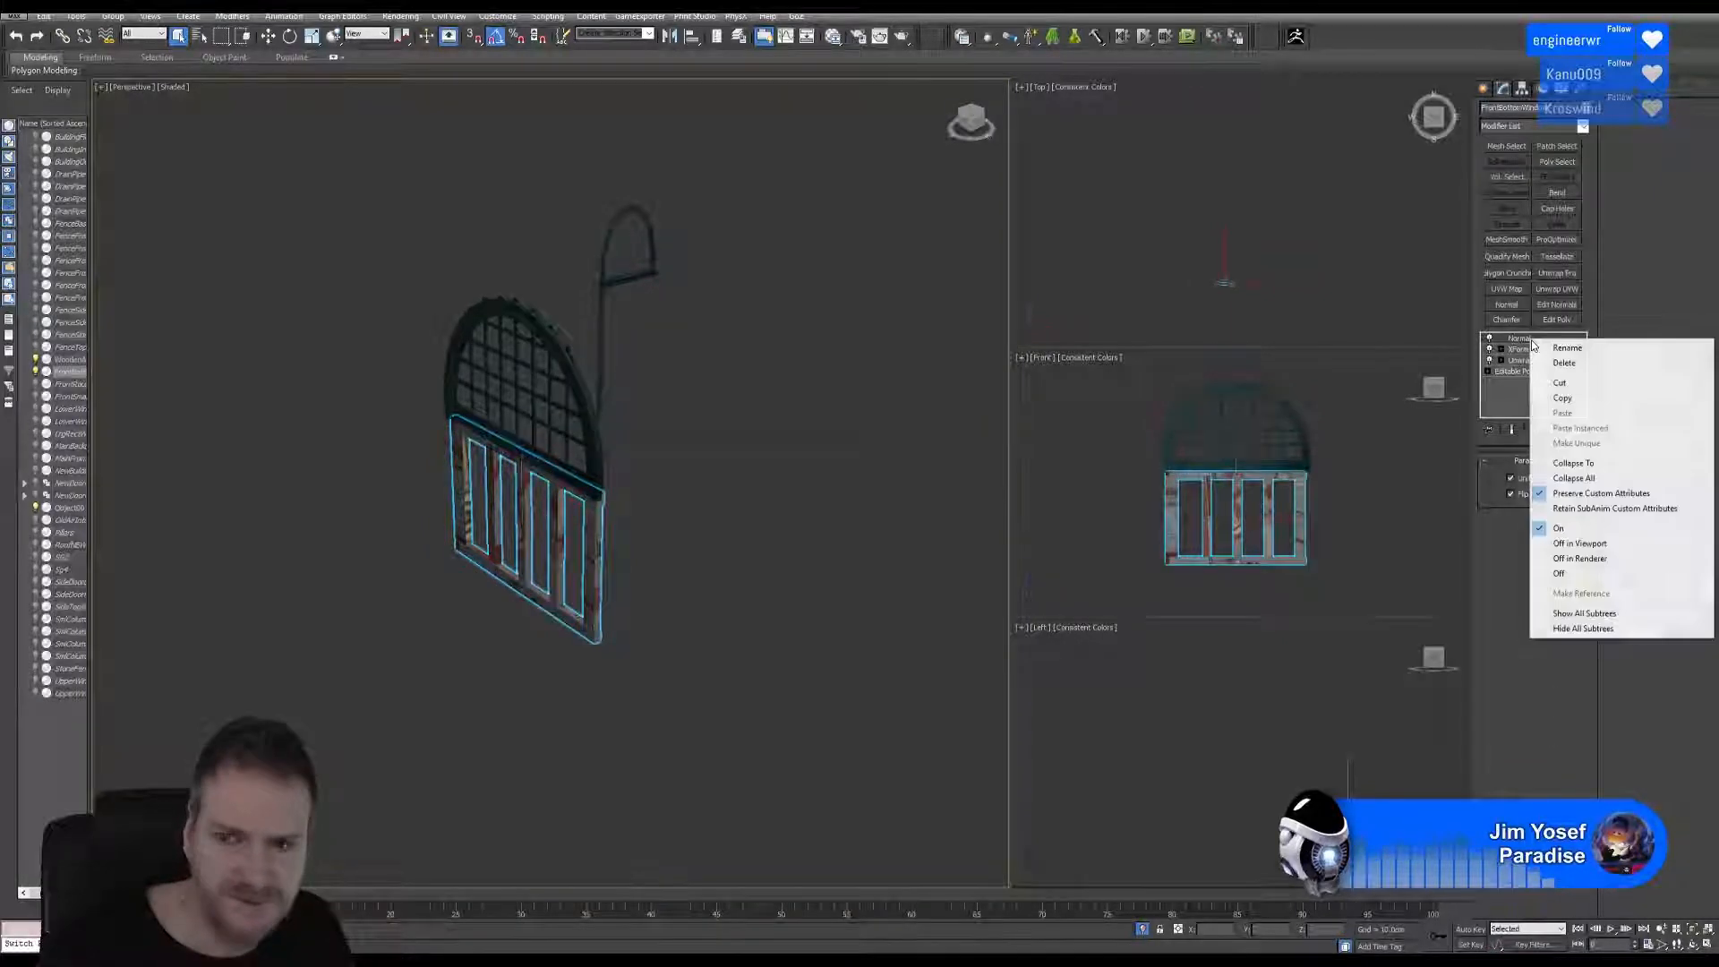
click(1575, 476)
click(924, 519)
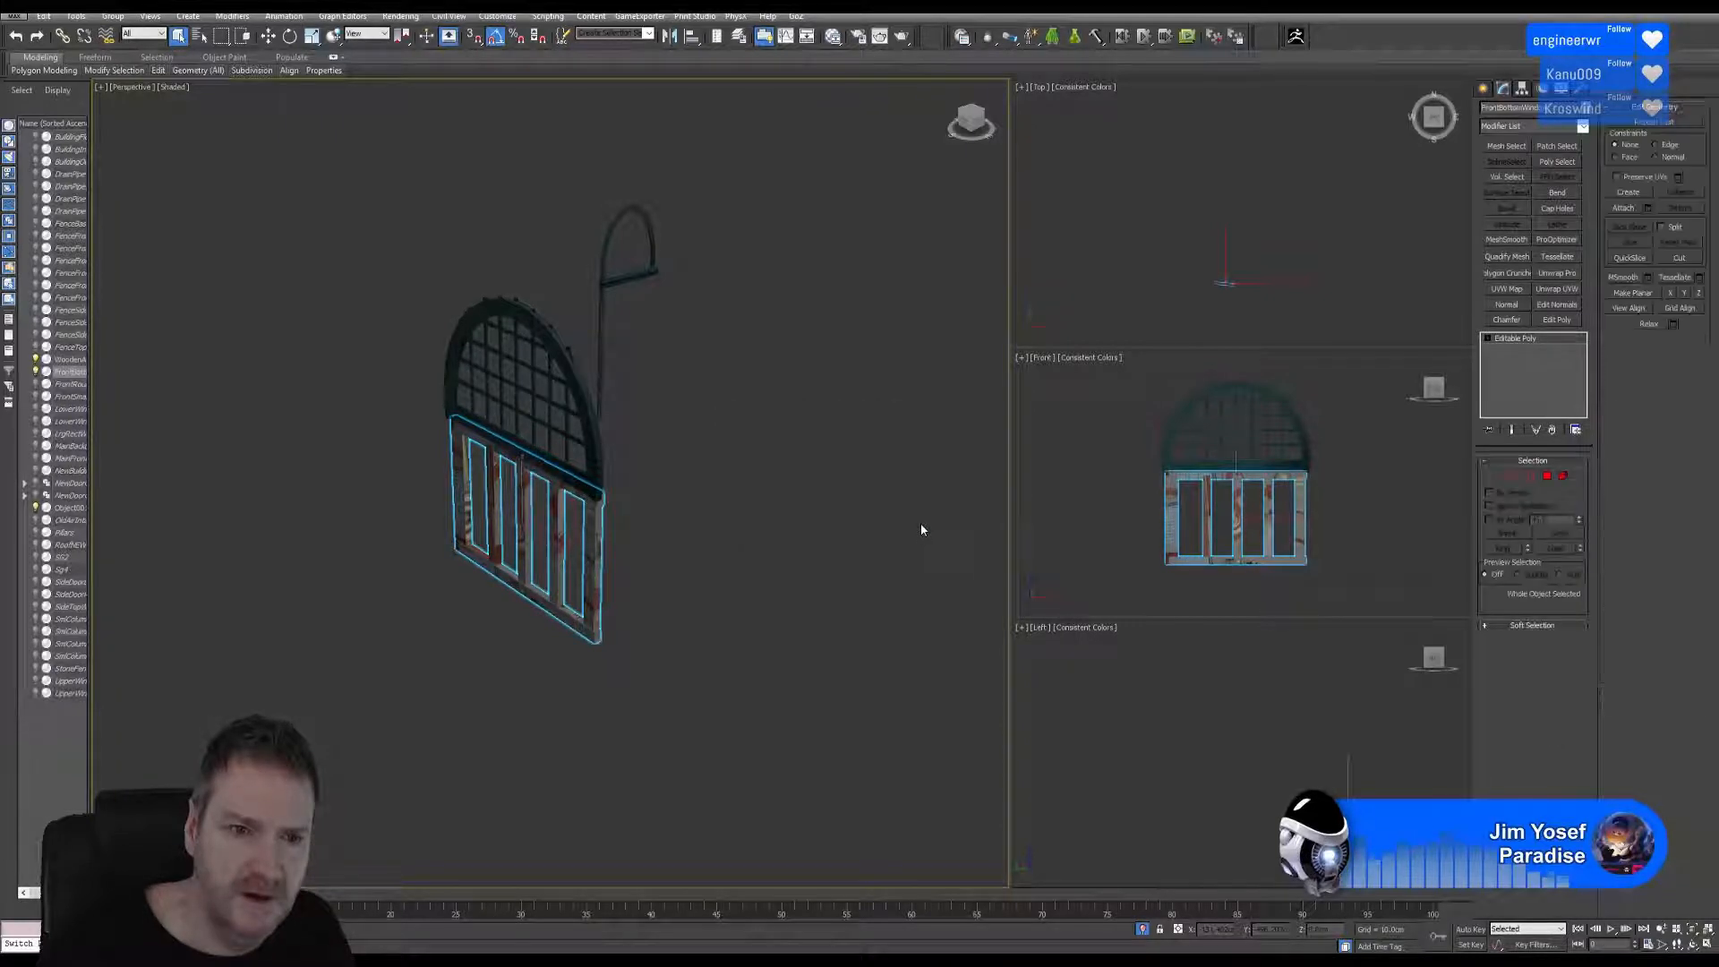
Export only the selected barred window section as FrontBottomWindow in FBX format to the UVW_Fixed folder.
double_click(1567, 108)
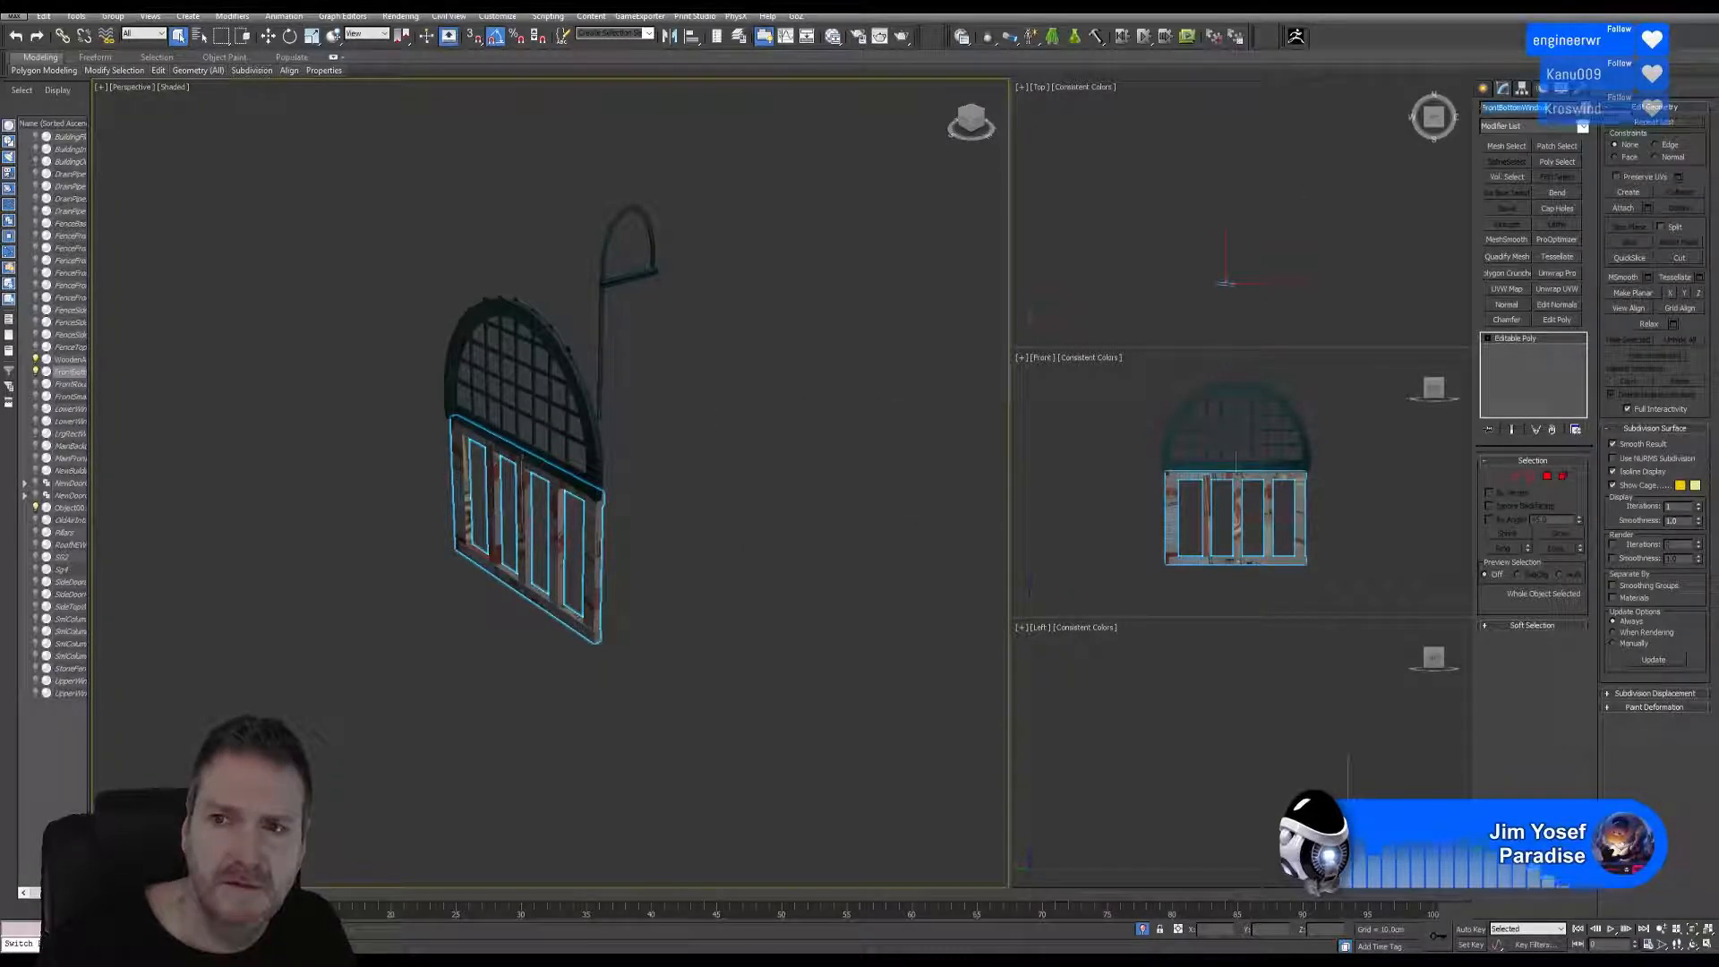
click(20, 14)
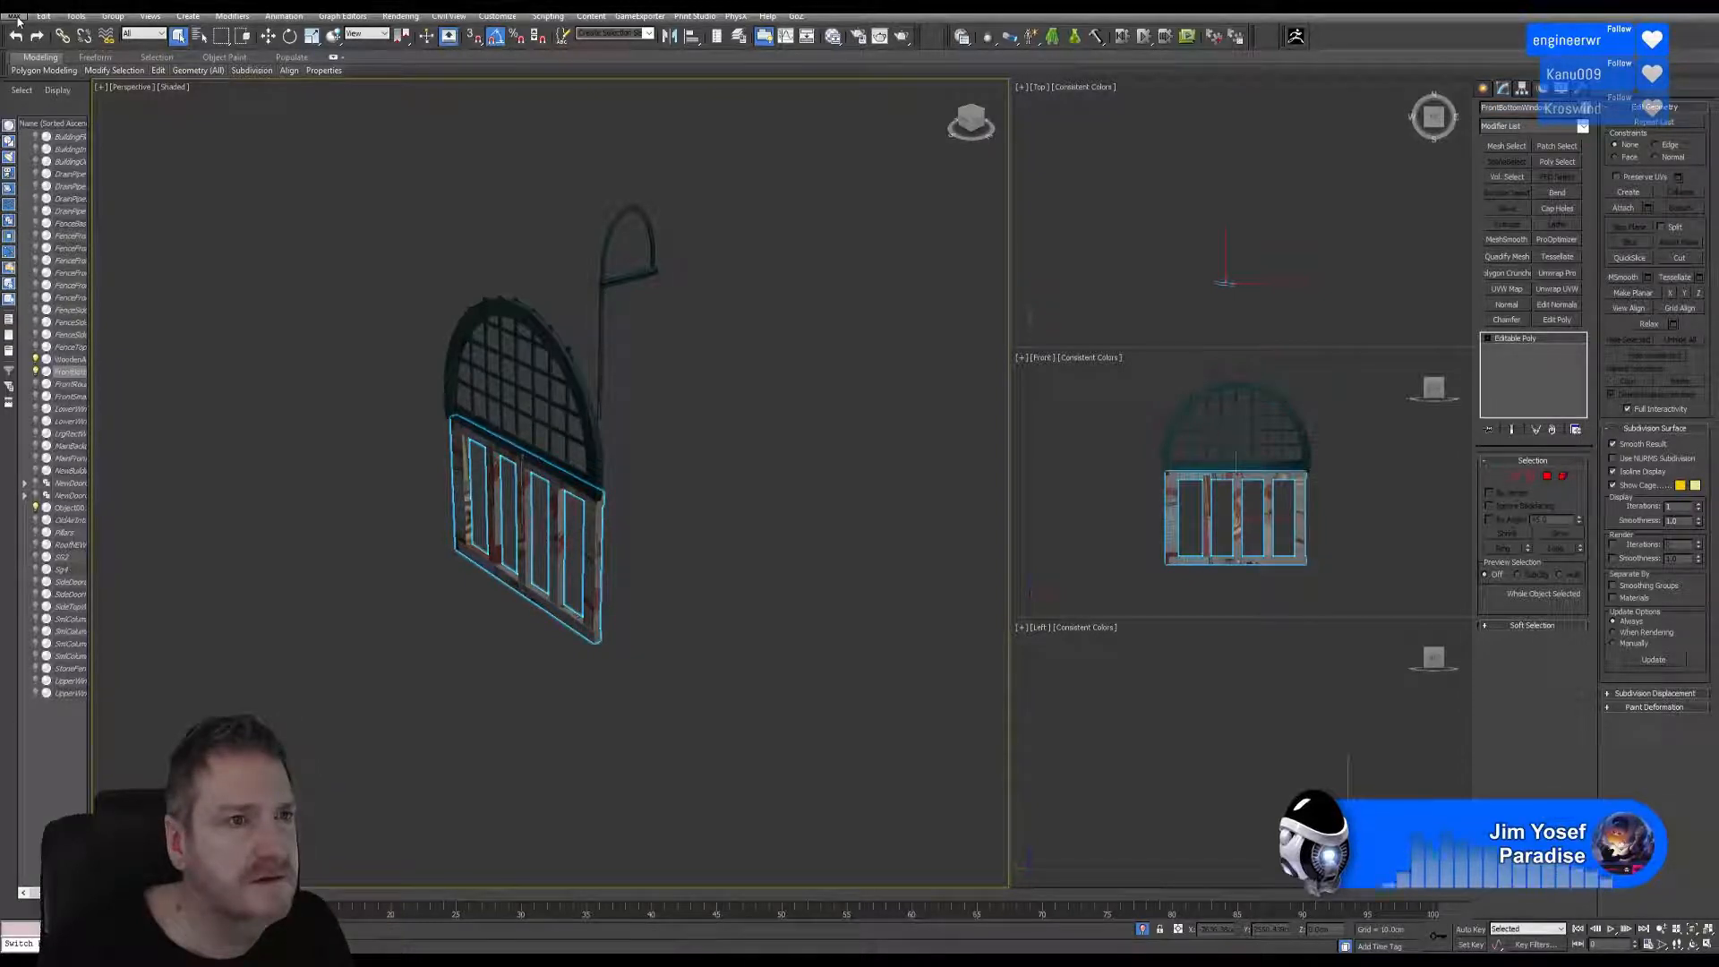
click(18, 18)
mouse_move(49, 246)
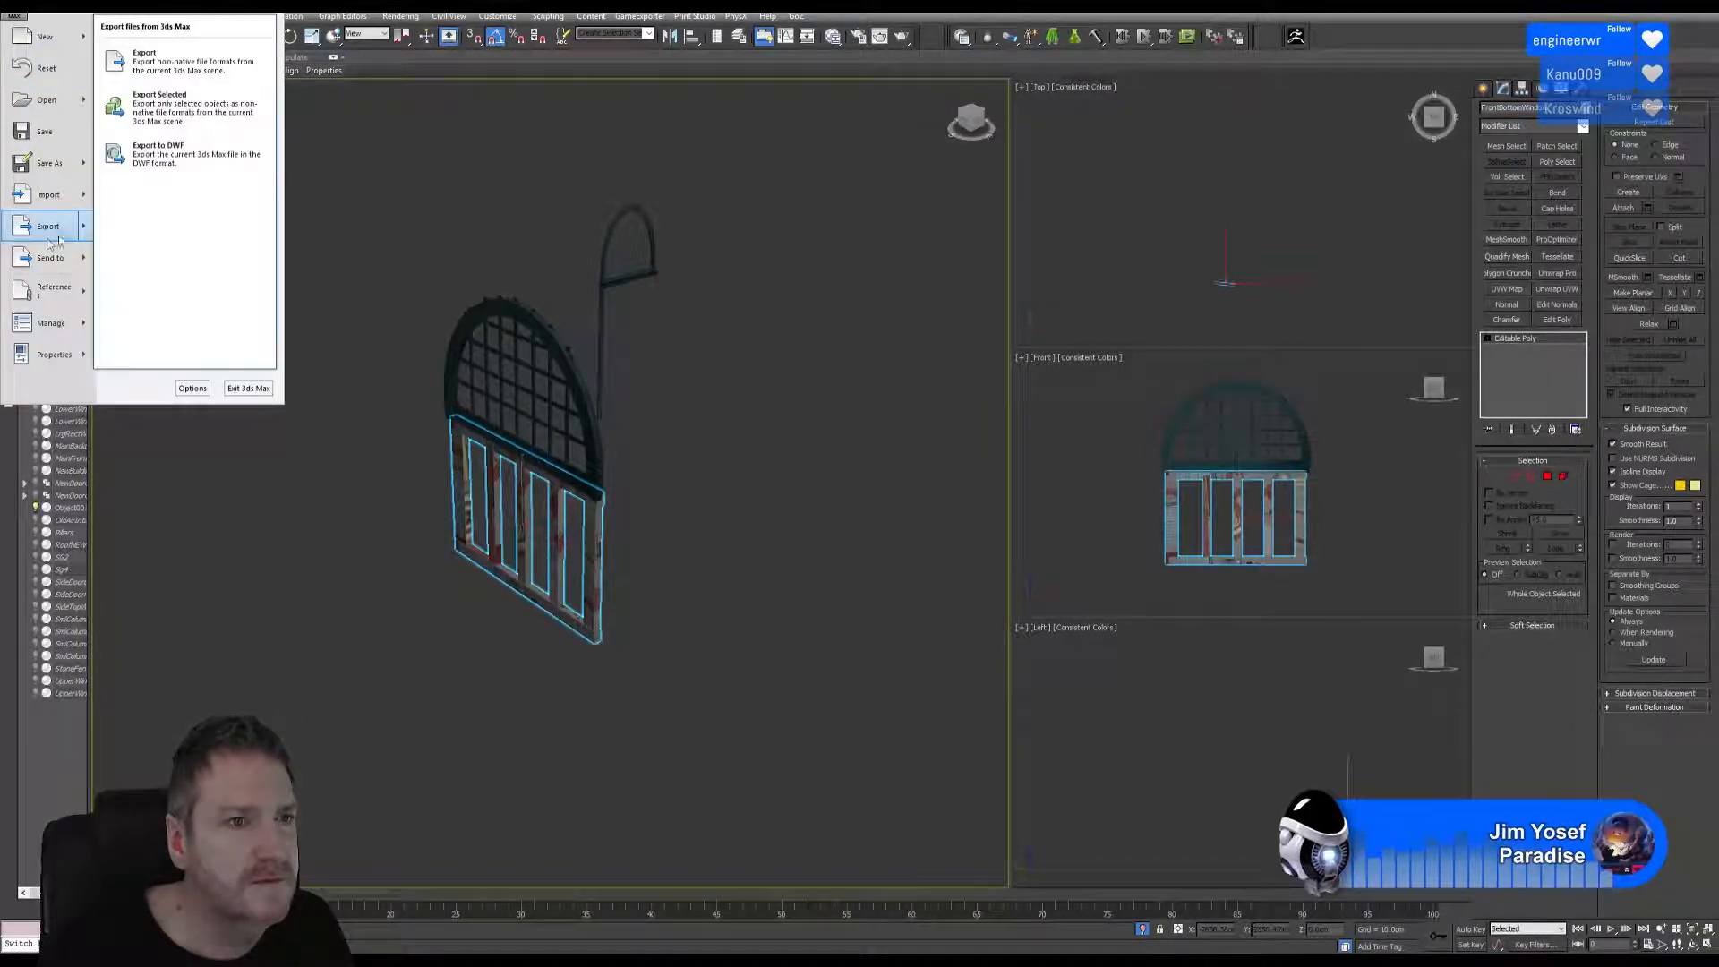
click(162, 115)
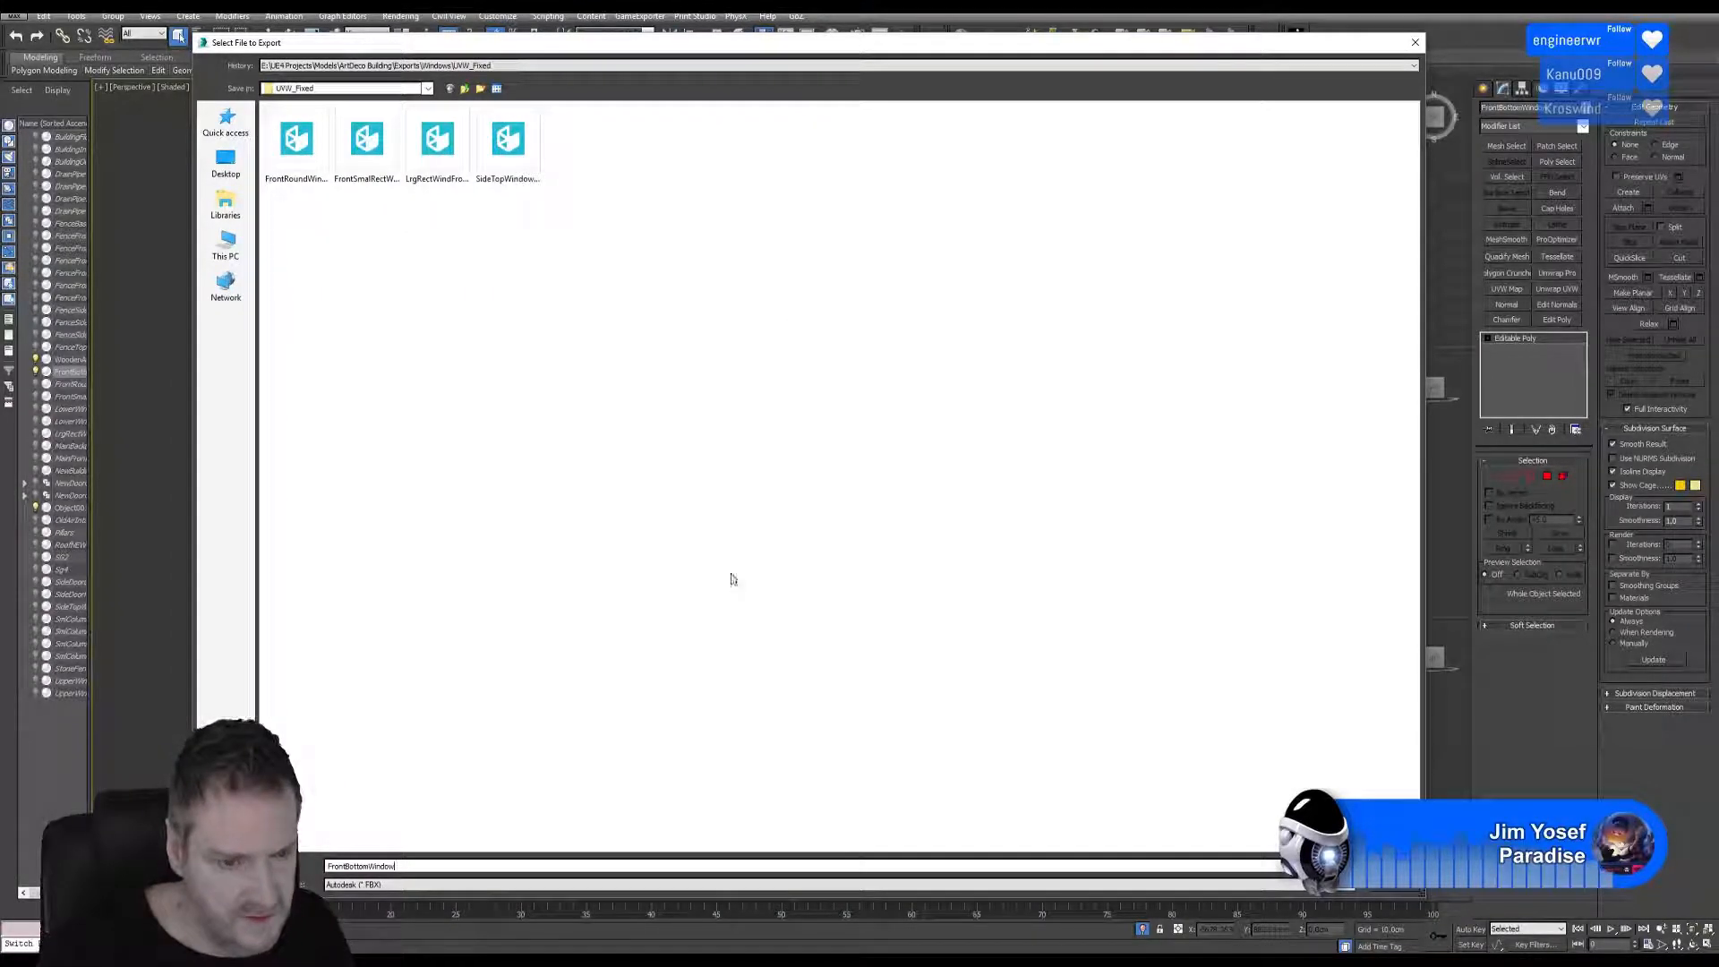
key(Return)
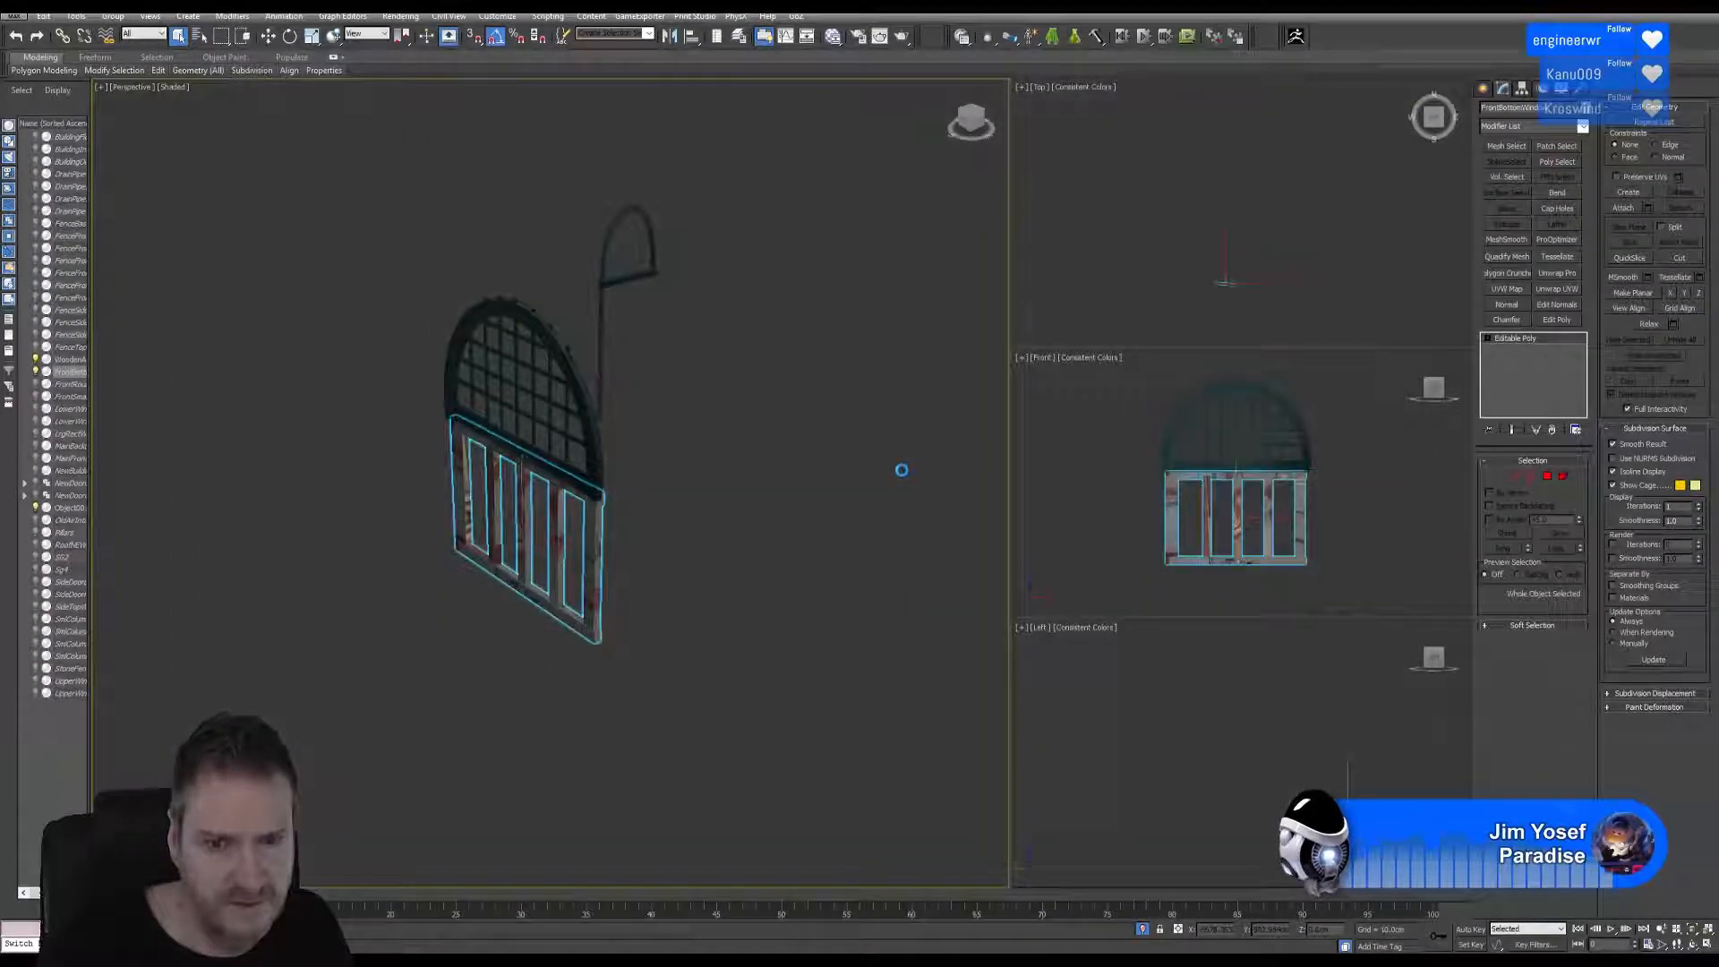
click(950, 658)
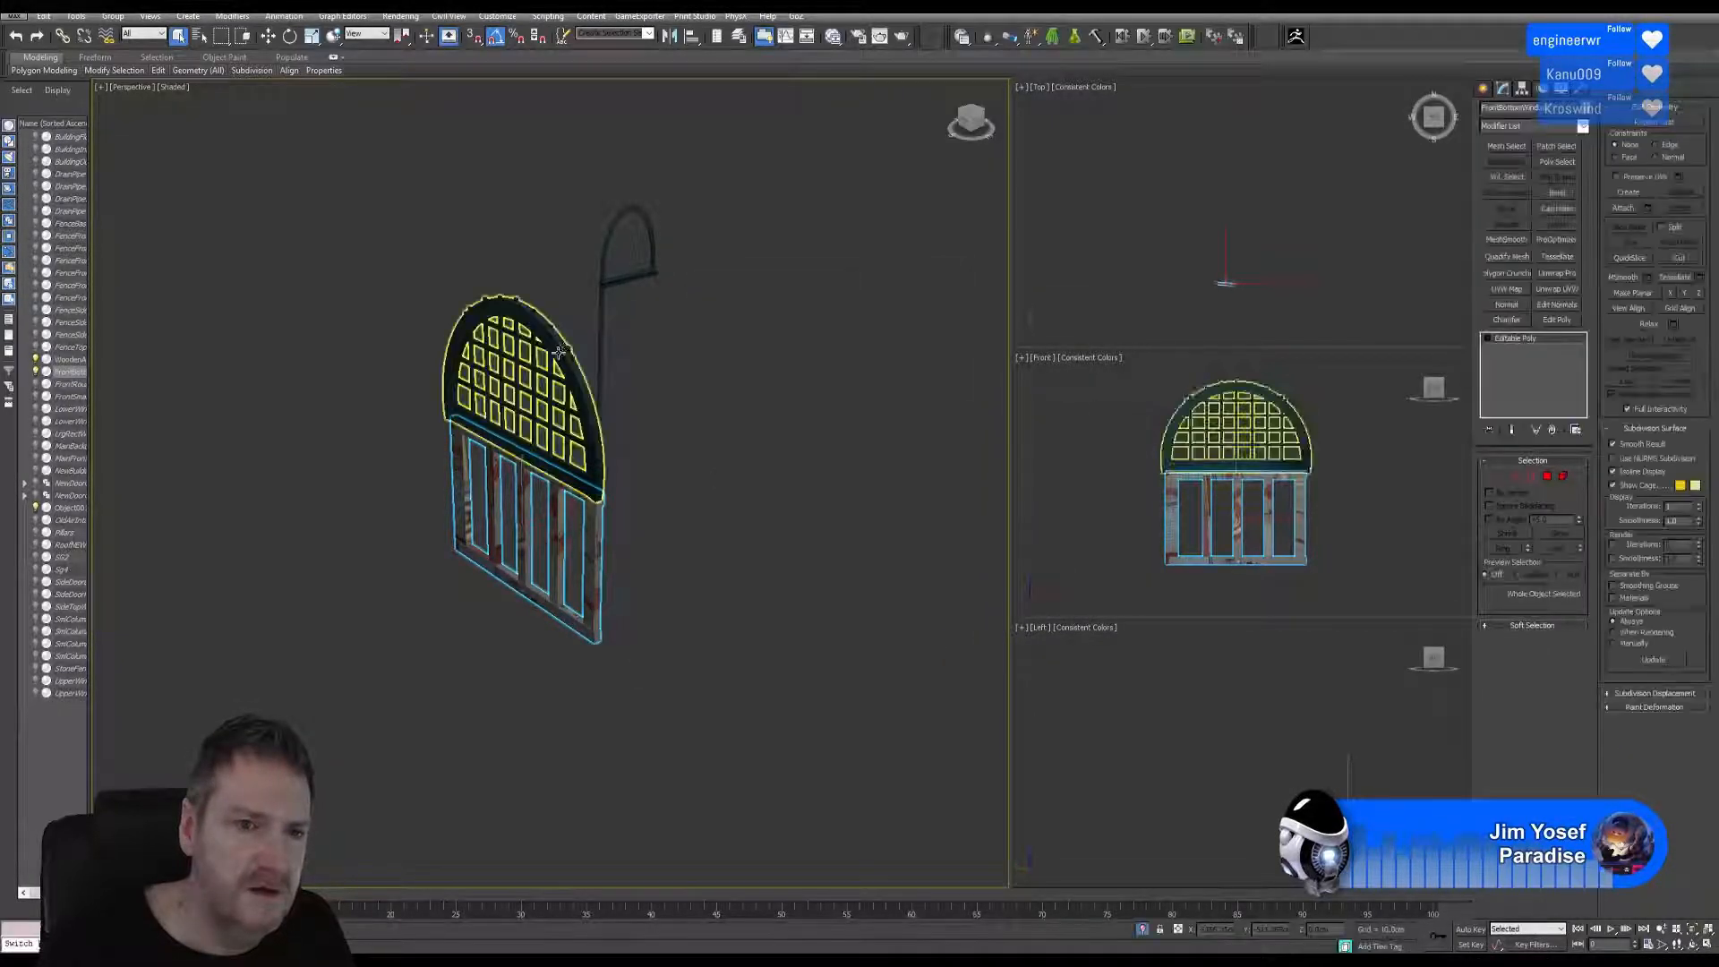
Center the wooden arch window section's pivot on the object and reset its XForm.
click(558, 352)
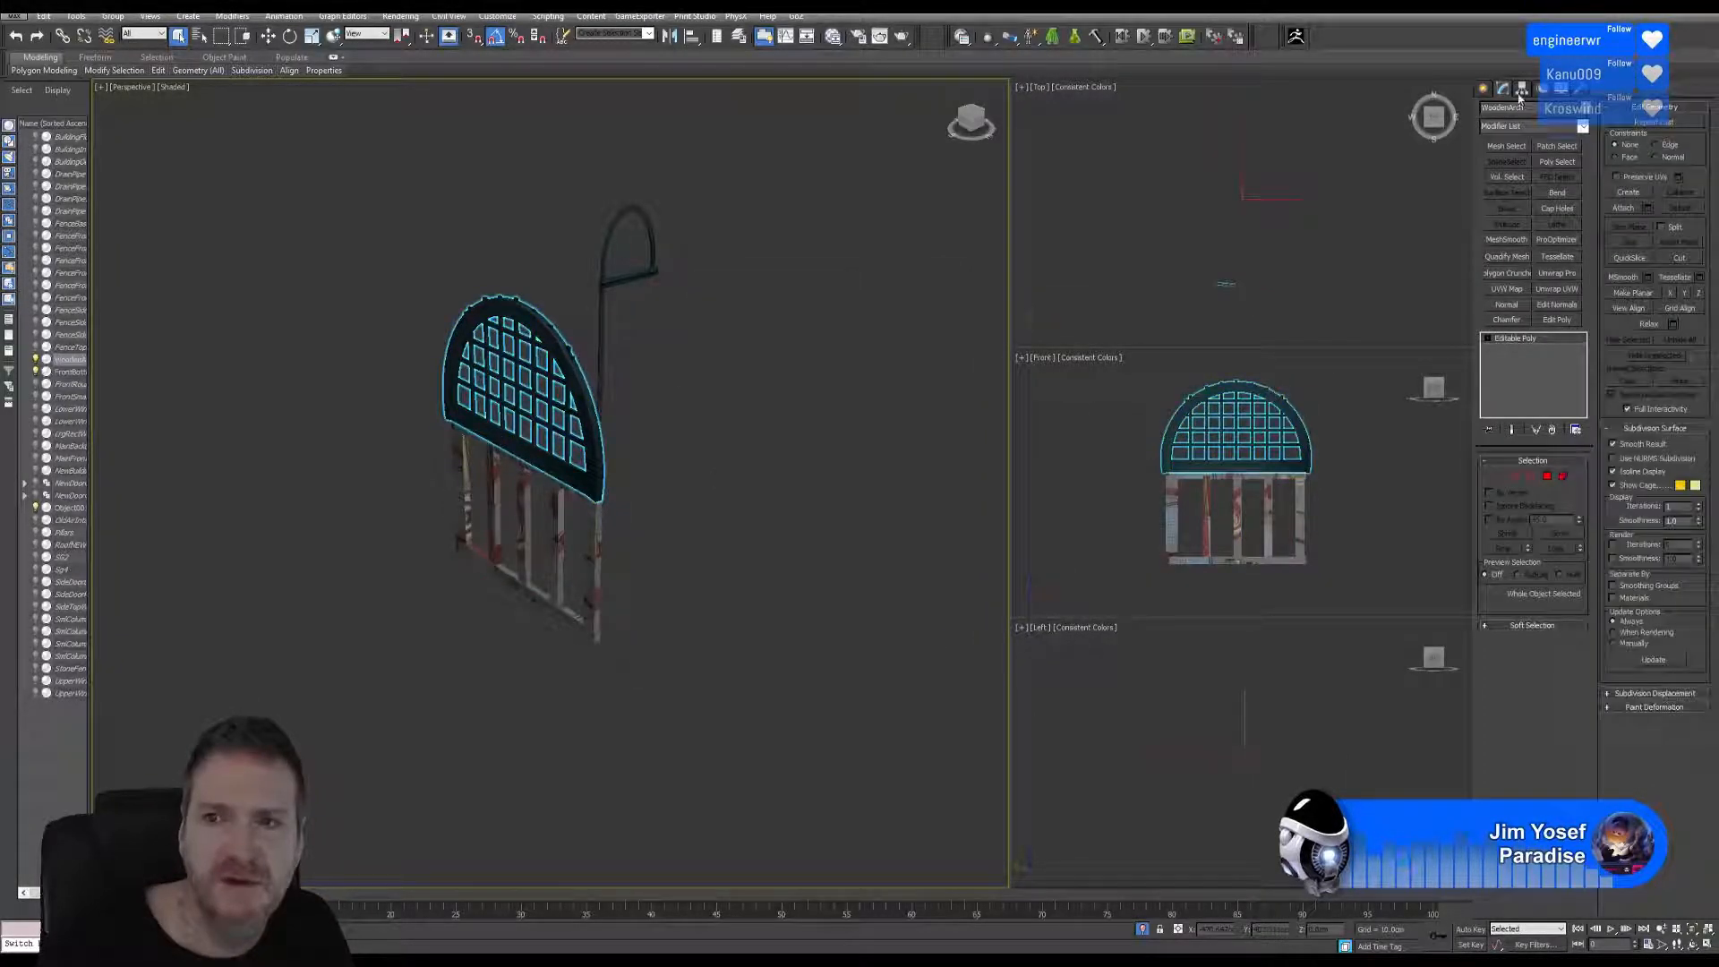
click(1521, 88)
click(1540, 175)
click(1539, 177)
click(1579, 88)
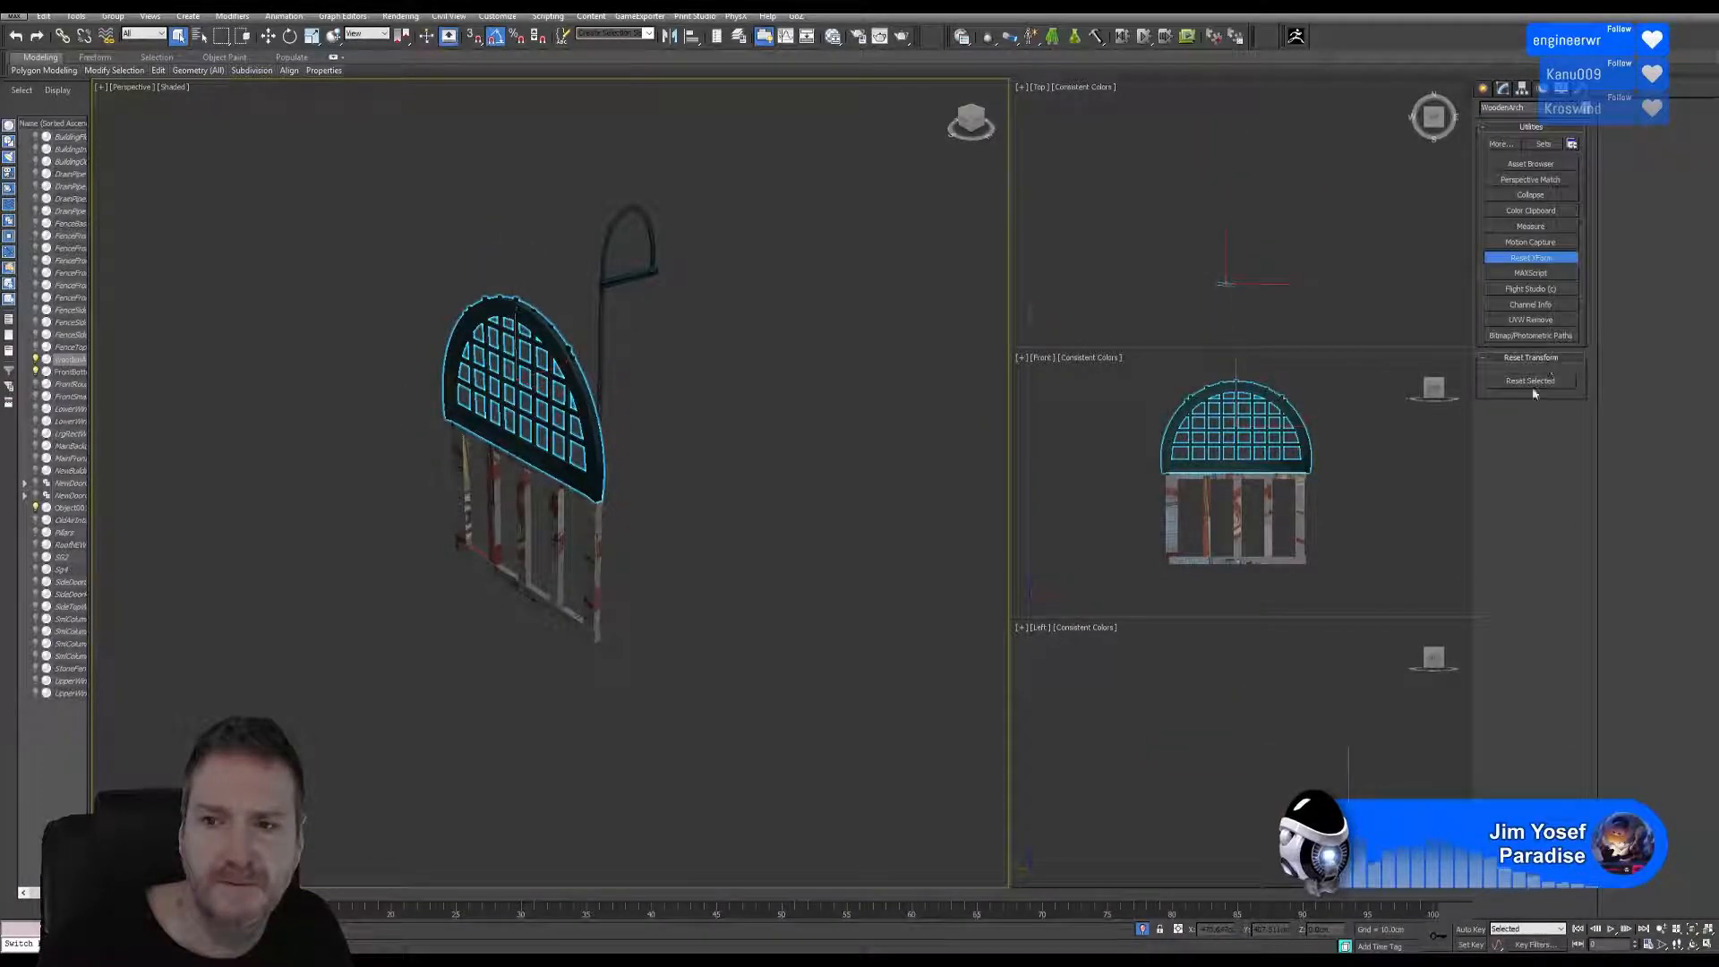
click(1528, 385)
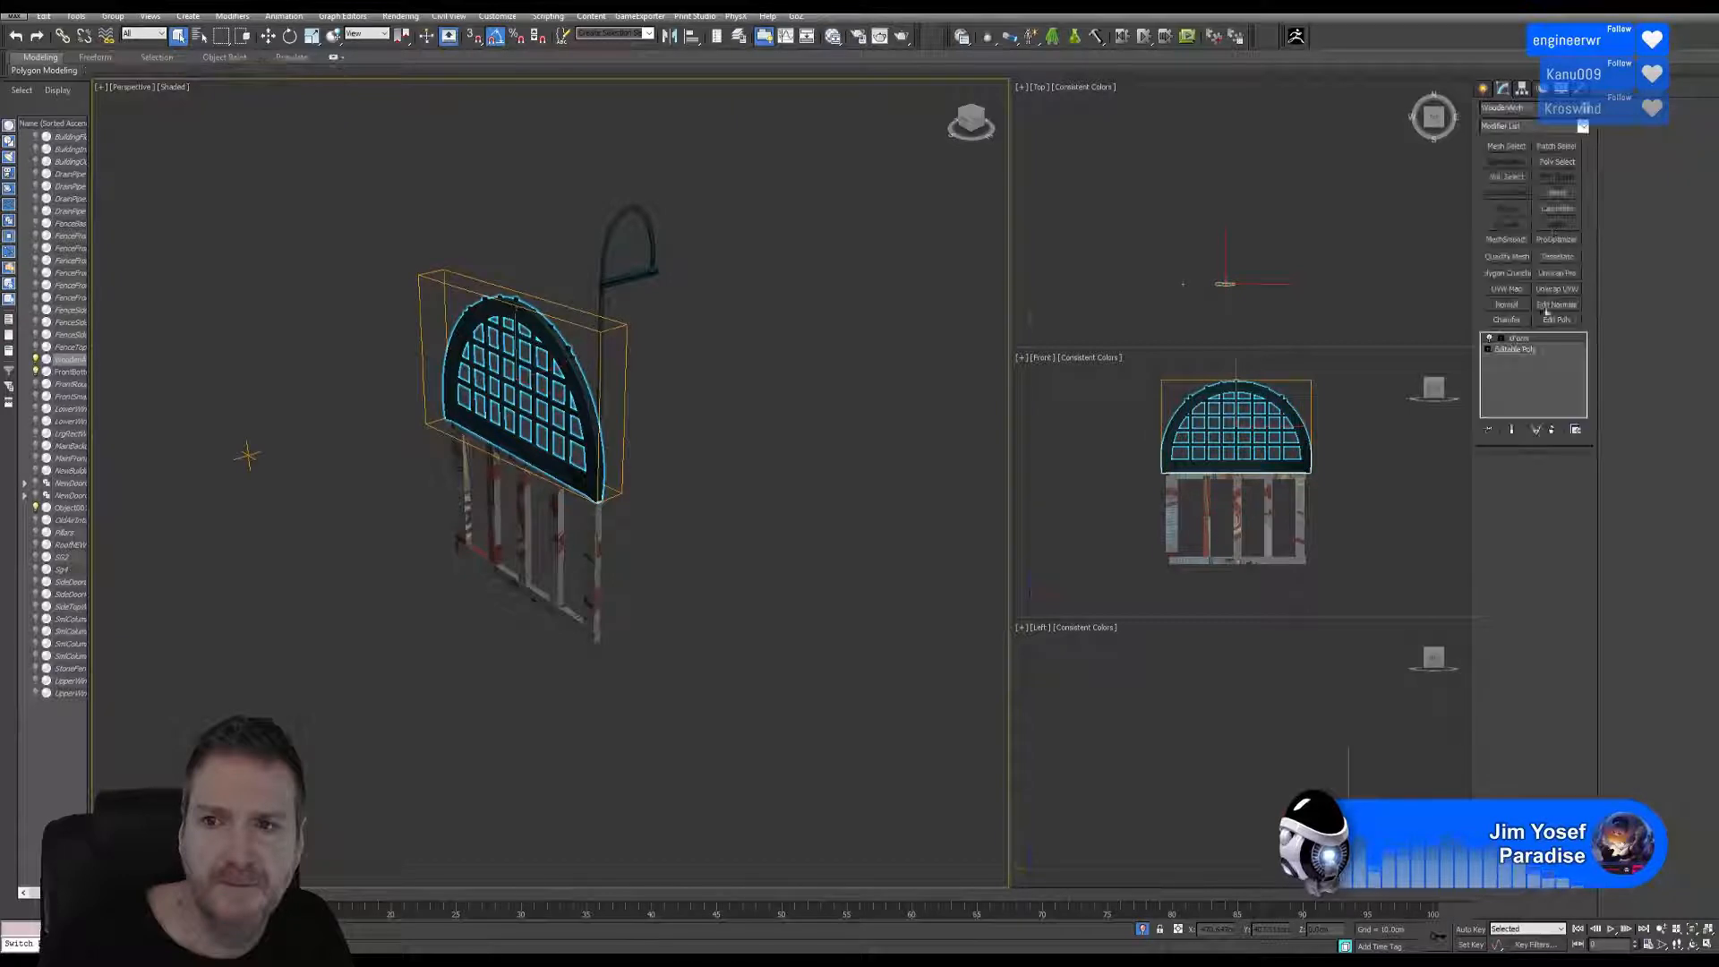
Flip the wooden arch's normals with a Normal modifier and collapse its whole modifier stack.
click(1509, 305)
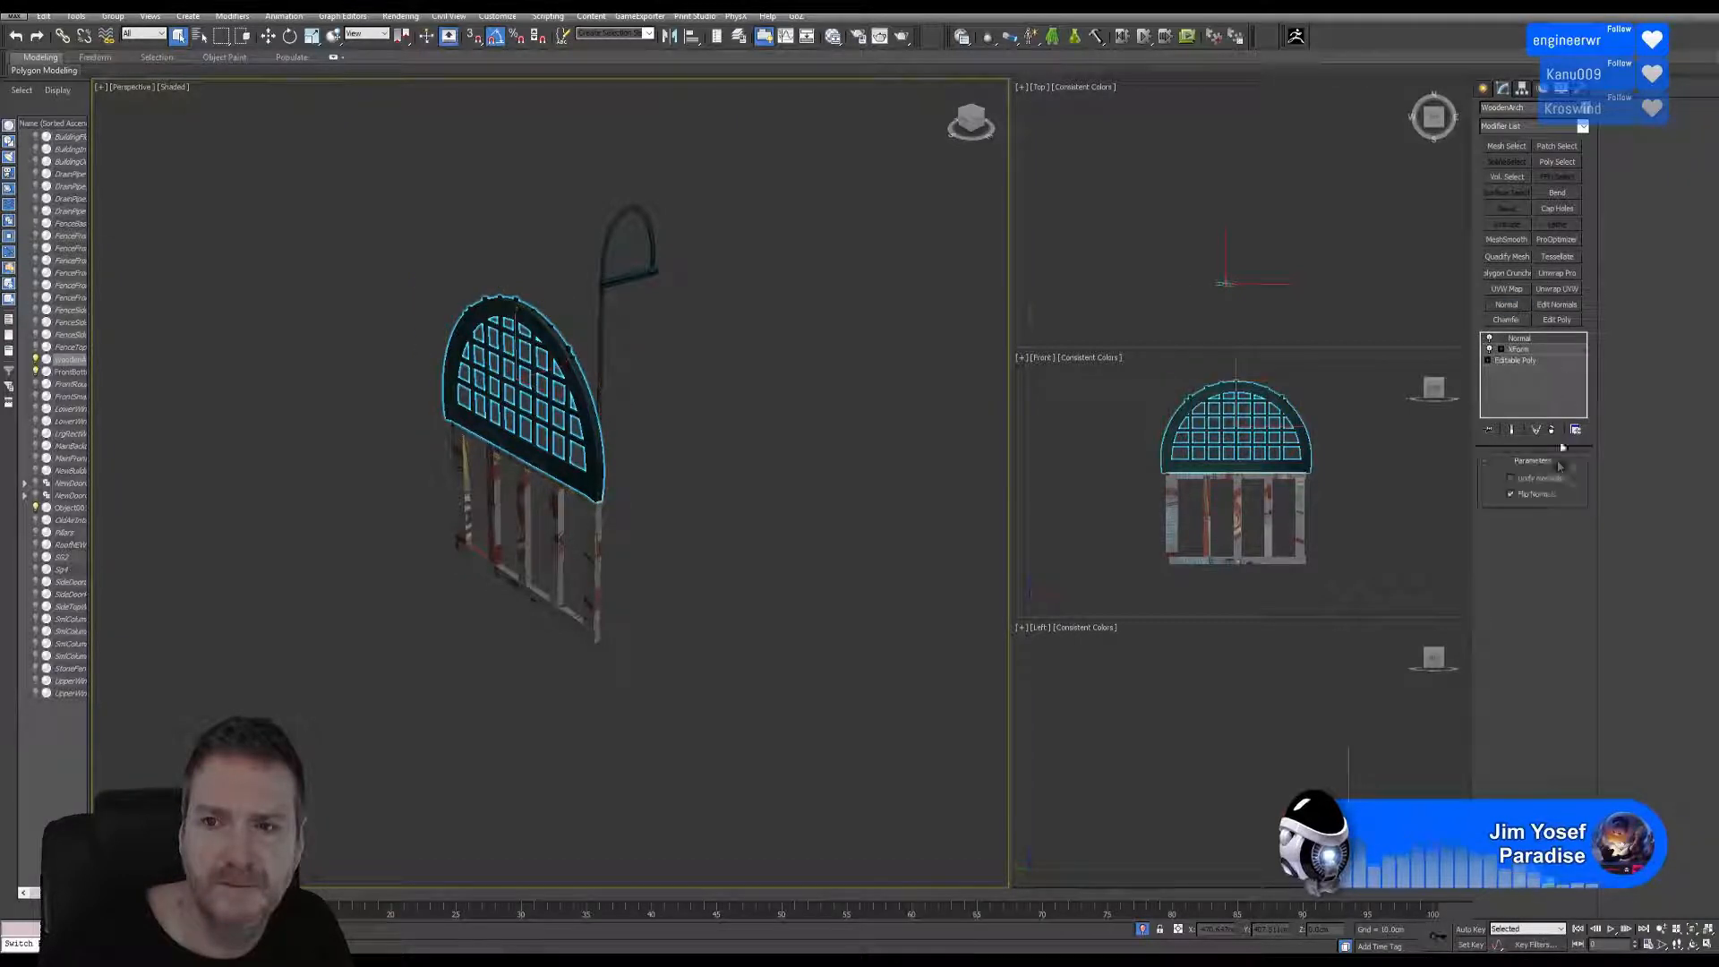
right_click(1519, 347)
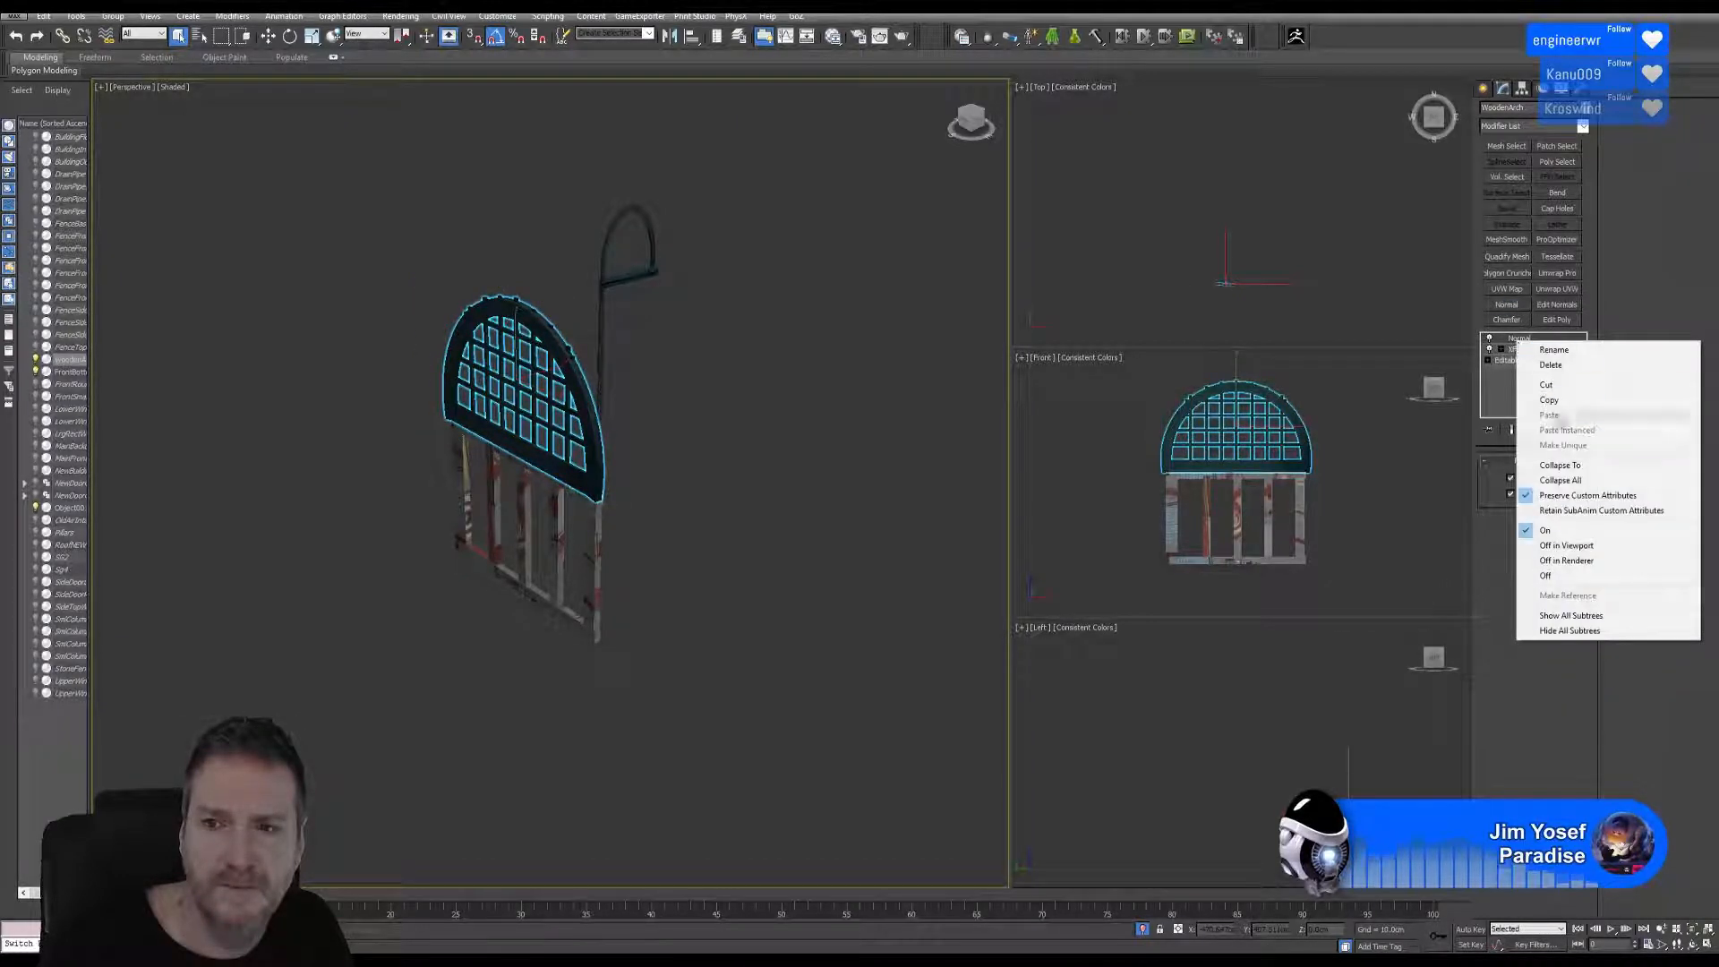
click(1553, 476)
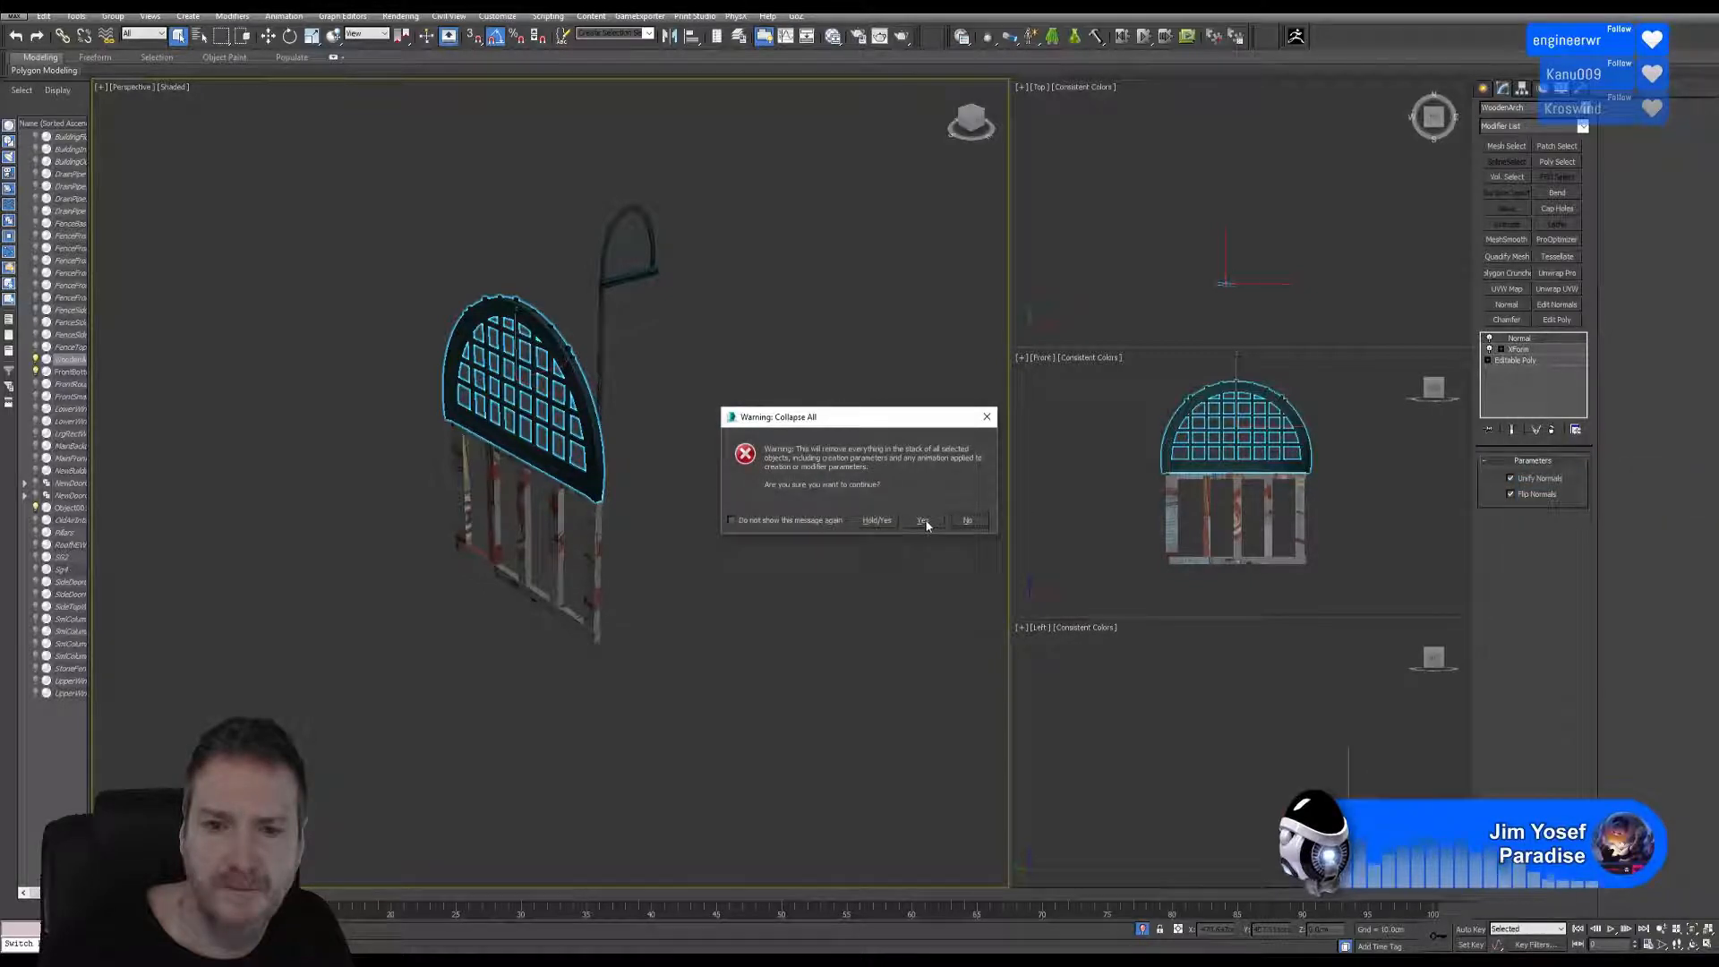
click(923, 520)
Unwrap the wooden arch by flatten-mapping all its polygons, then close the UV editor and leave polygon selection.
click(1557, 288)
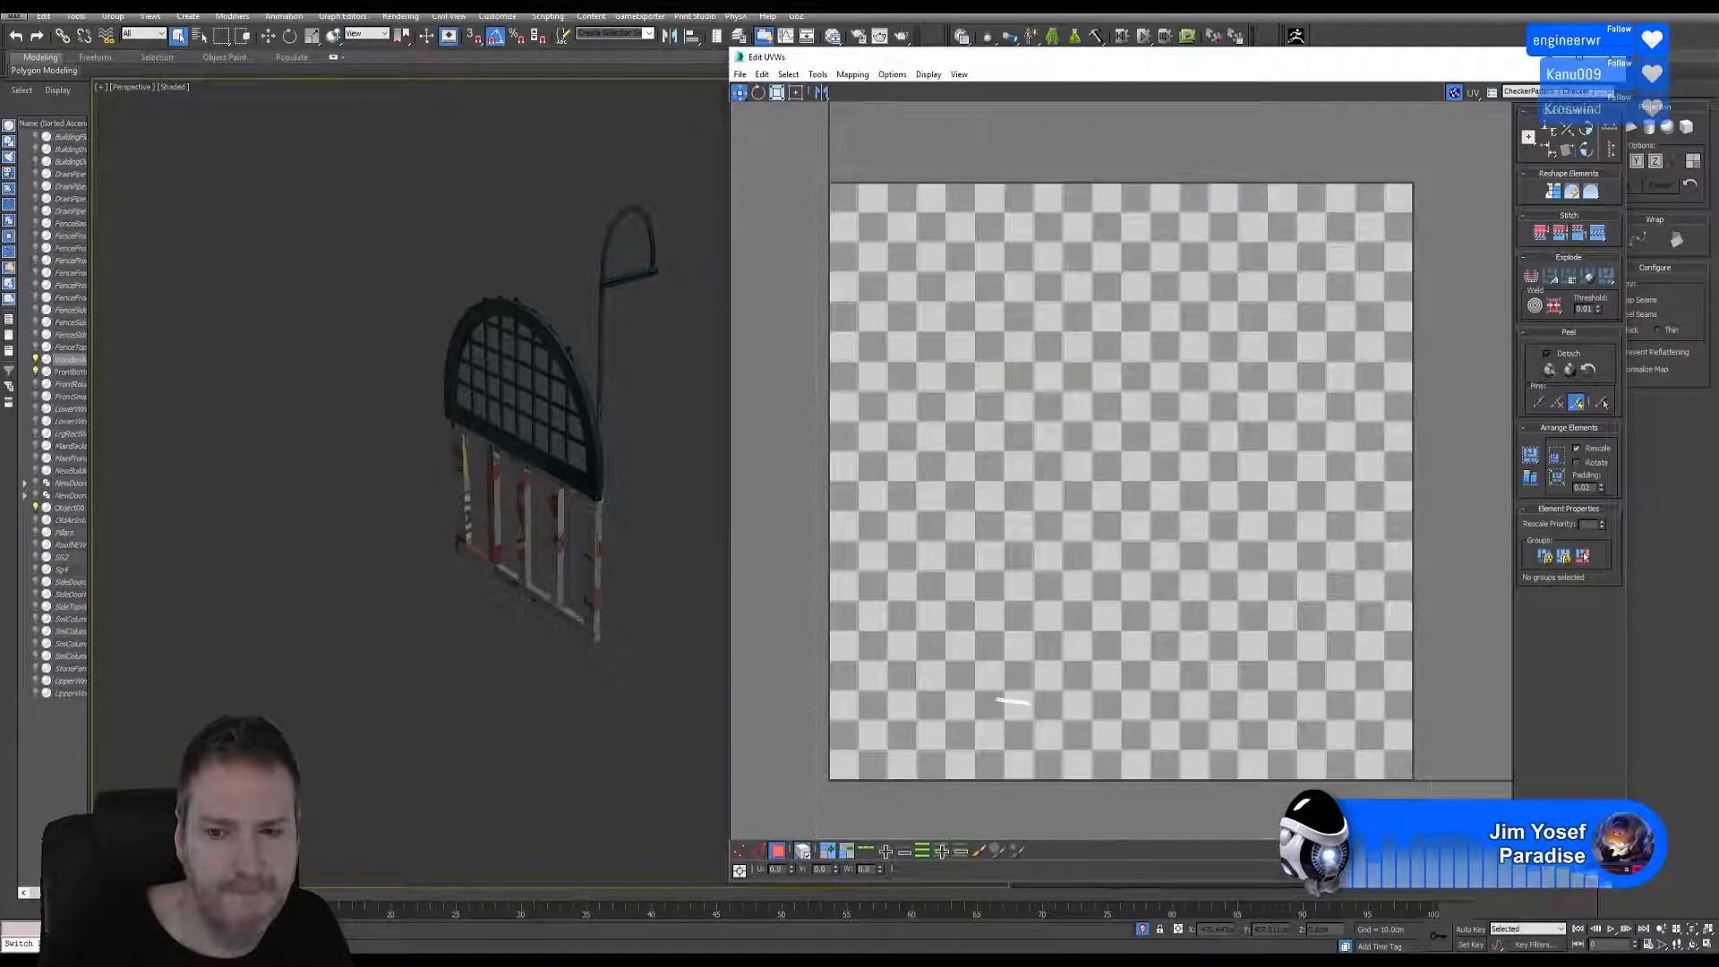
key(ctrl+a)
click(852, 74)
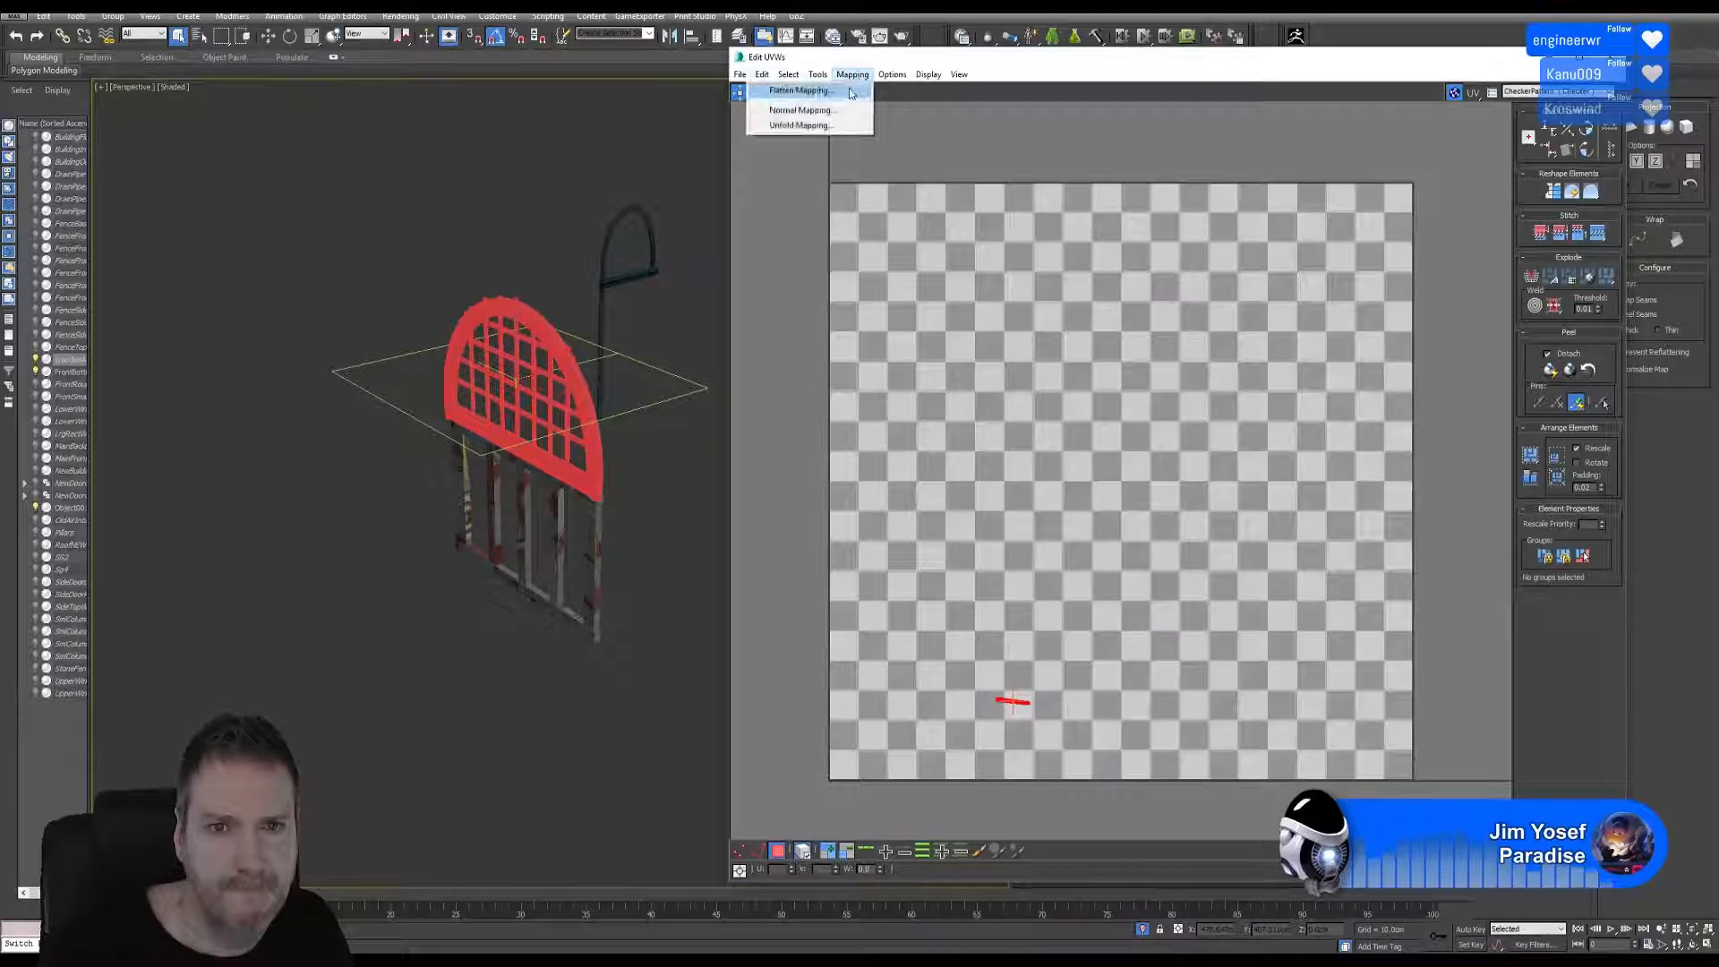
click(841, 96)
click(186, 88)
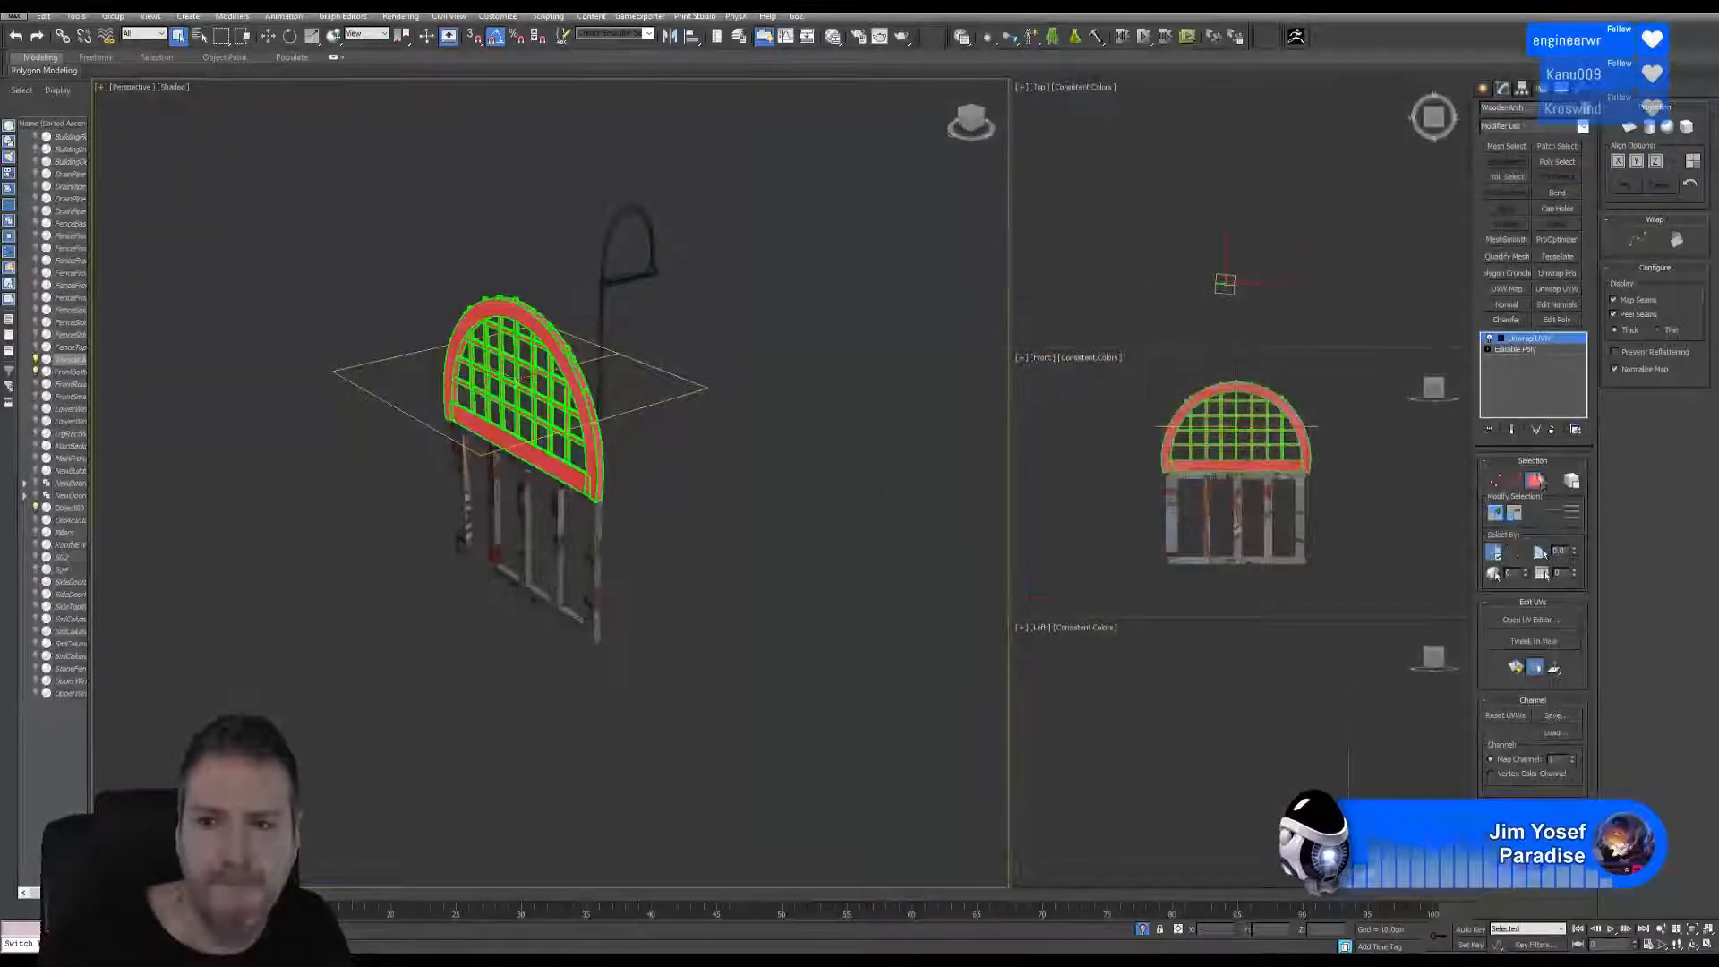
click(1534, 483)
Export only the selected wooden arch as WoodenArch in FBX format to the UVW_Fixed folder.
drag(1548, 109, 1478, 110)
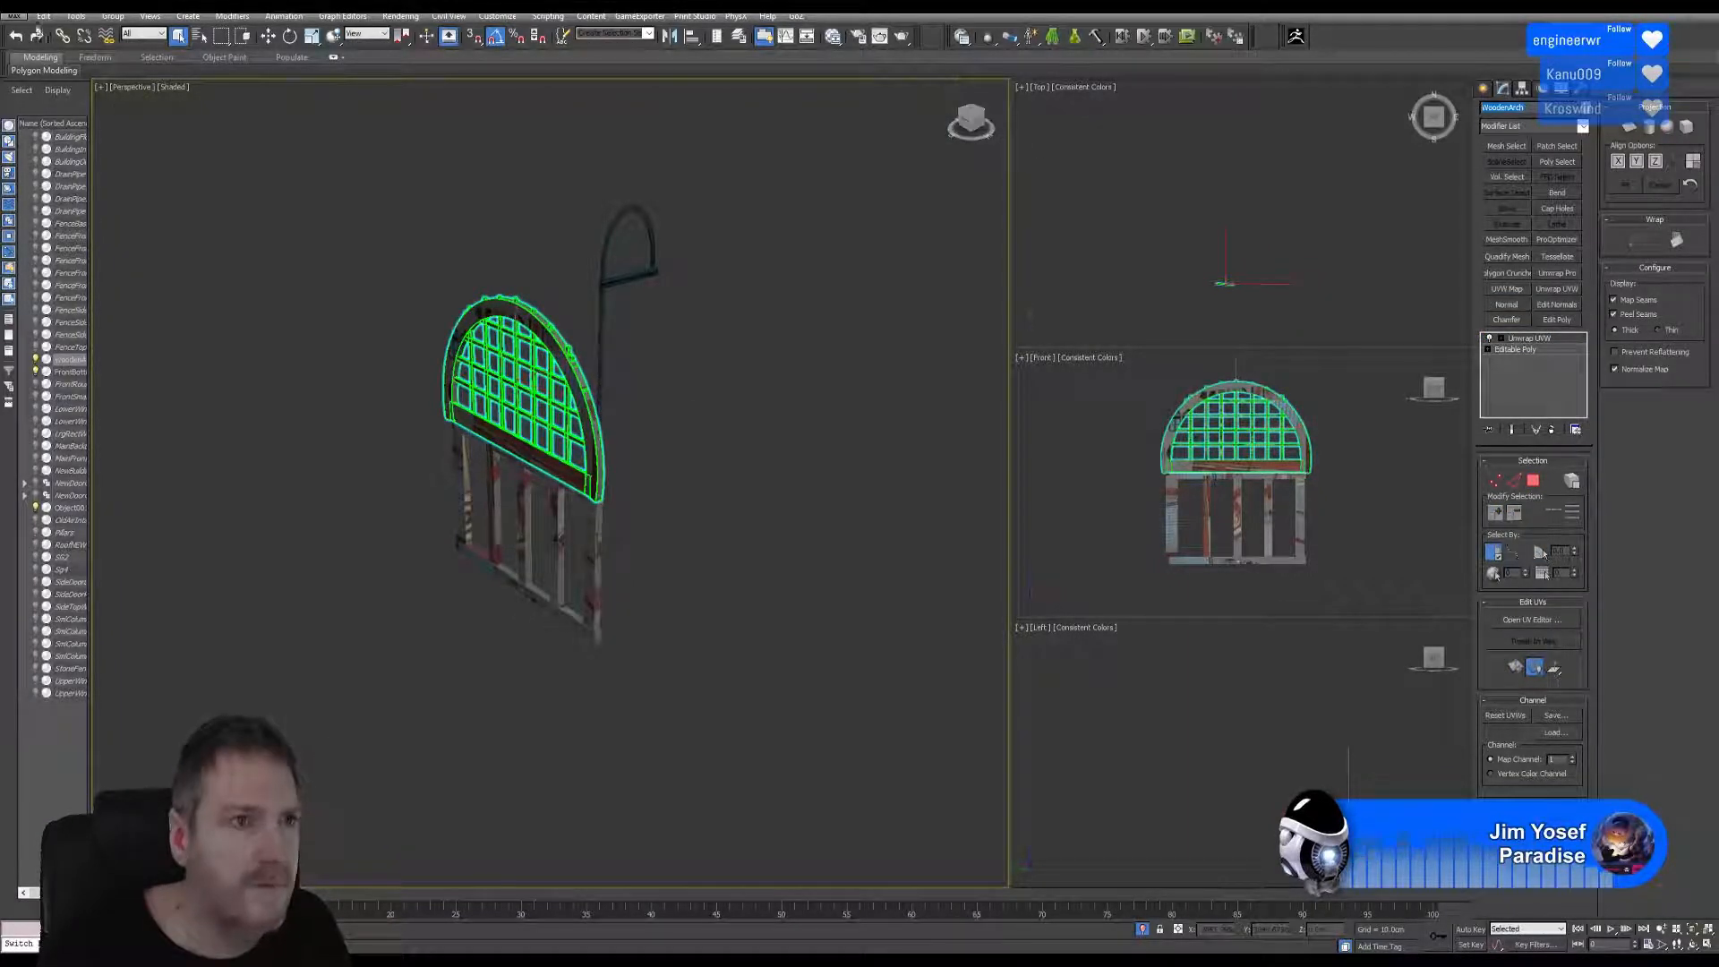
click(14, 14)
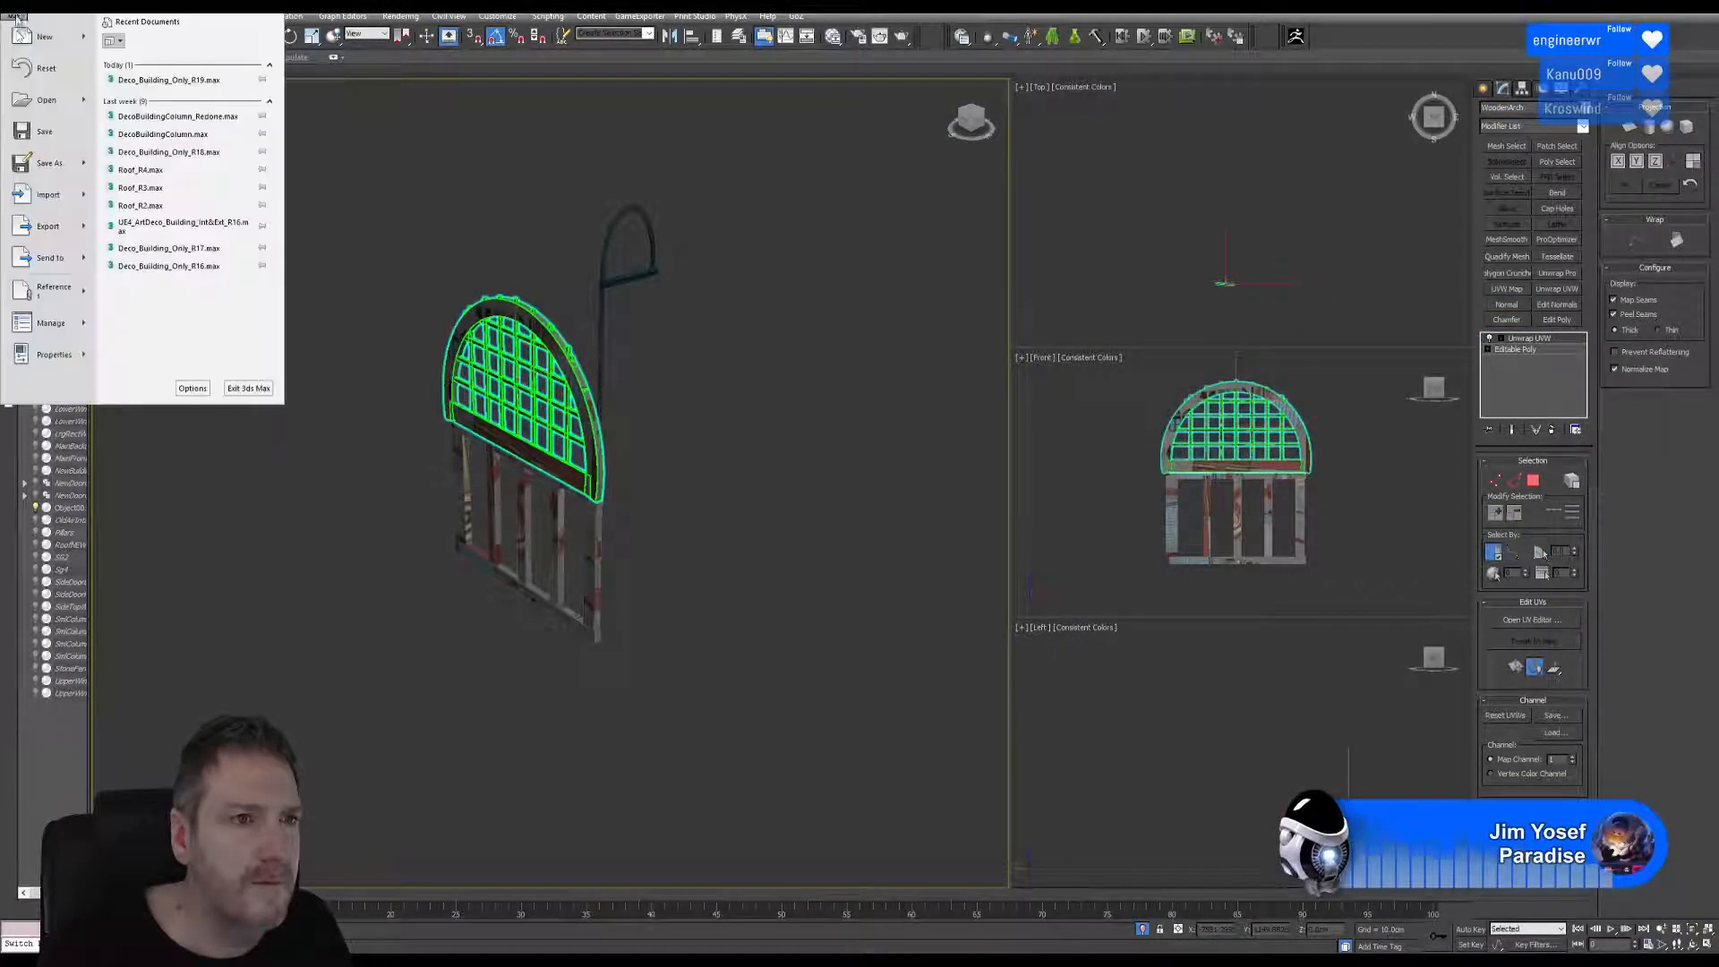
mouse_move(49, 226)
click(186, 126)
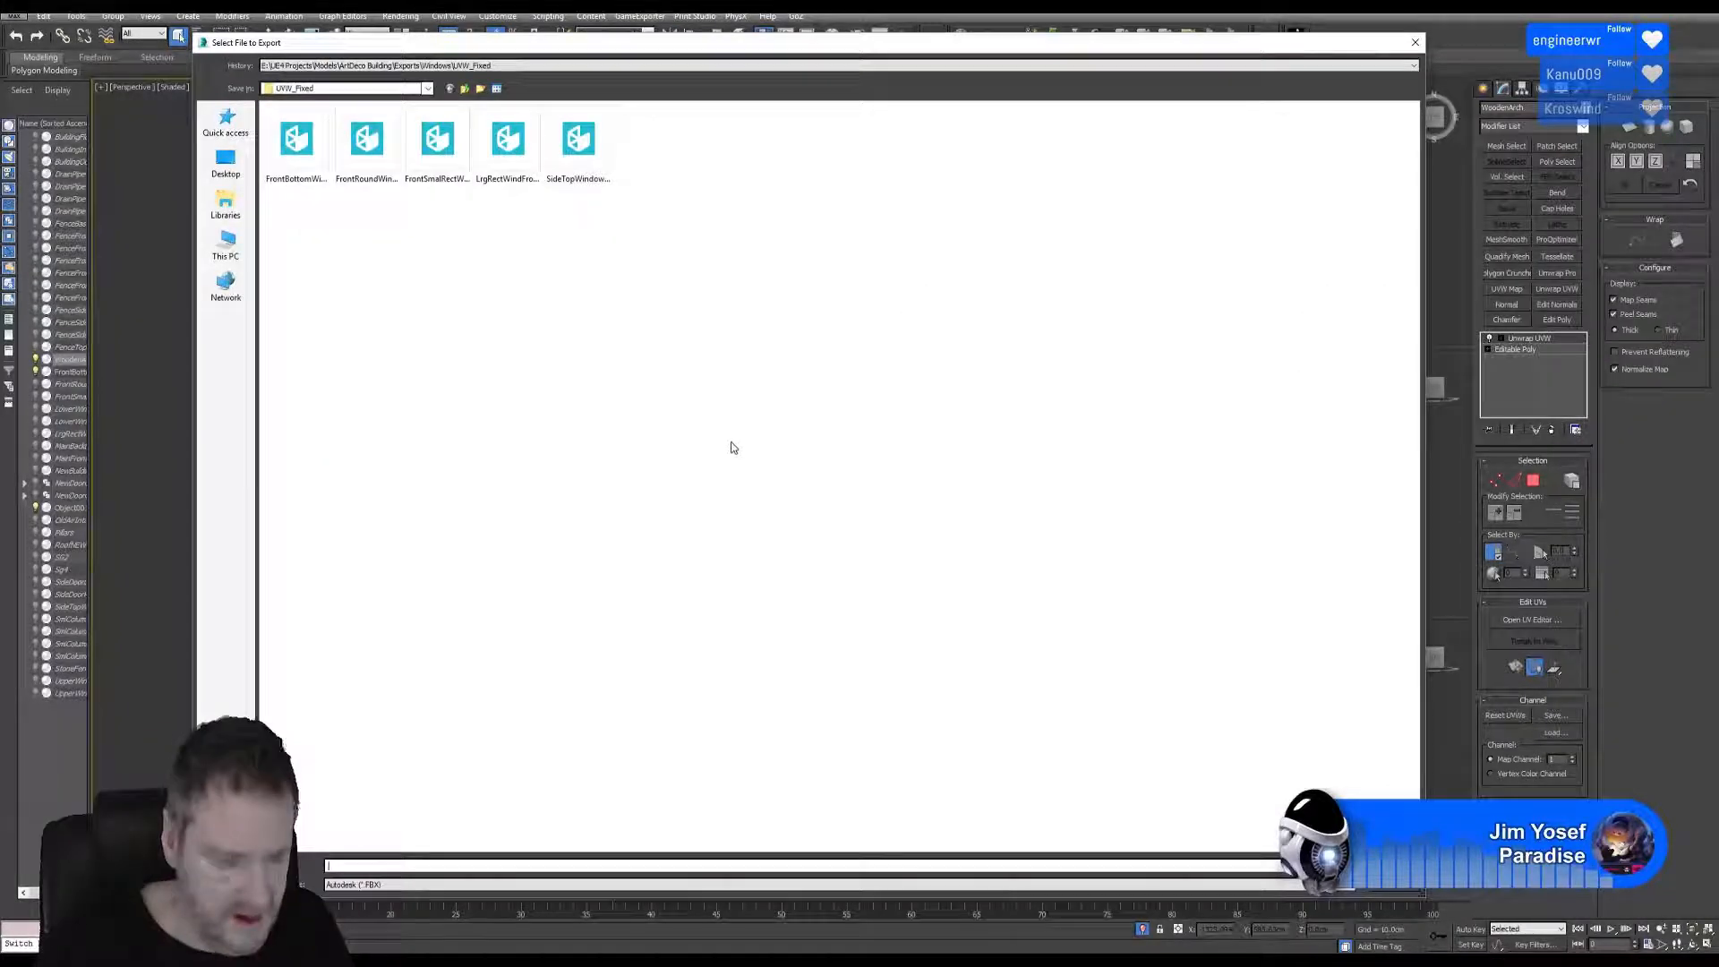
key(Return)
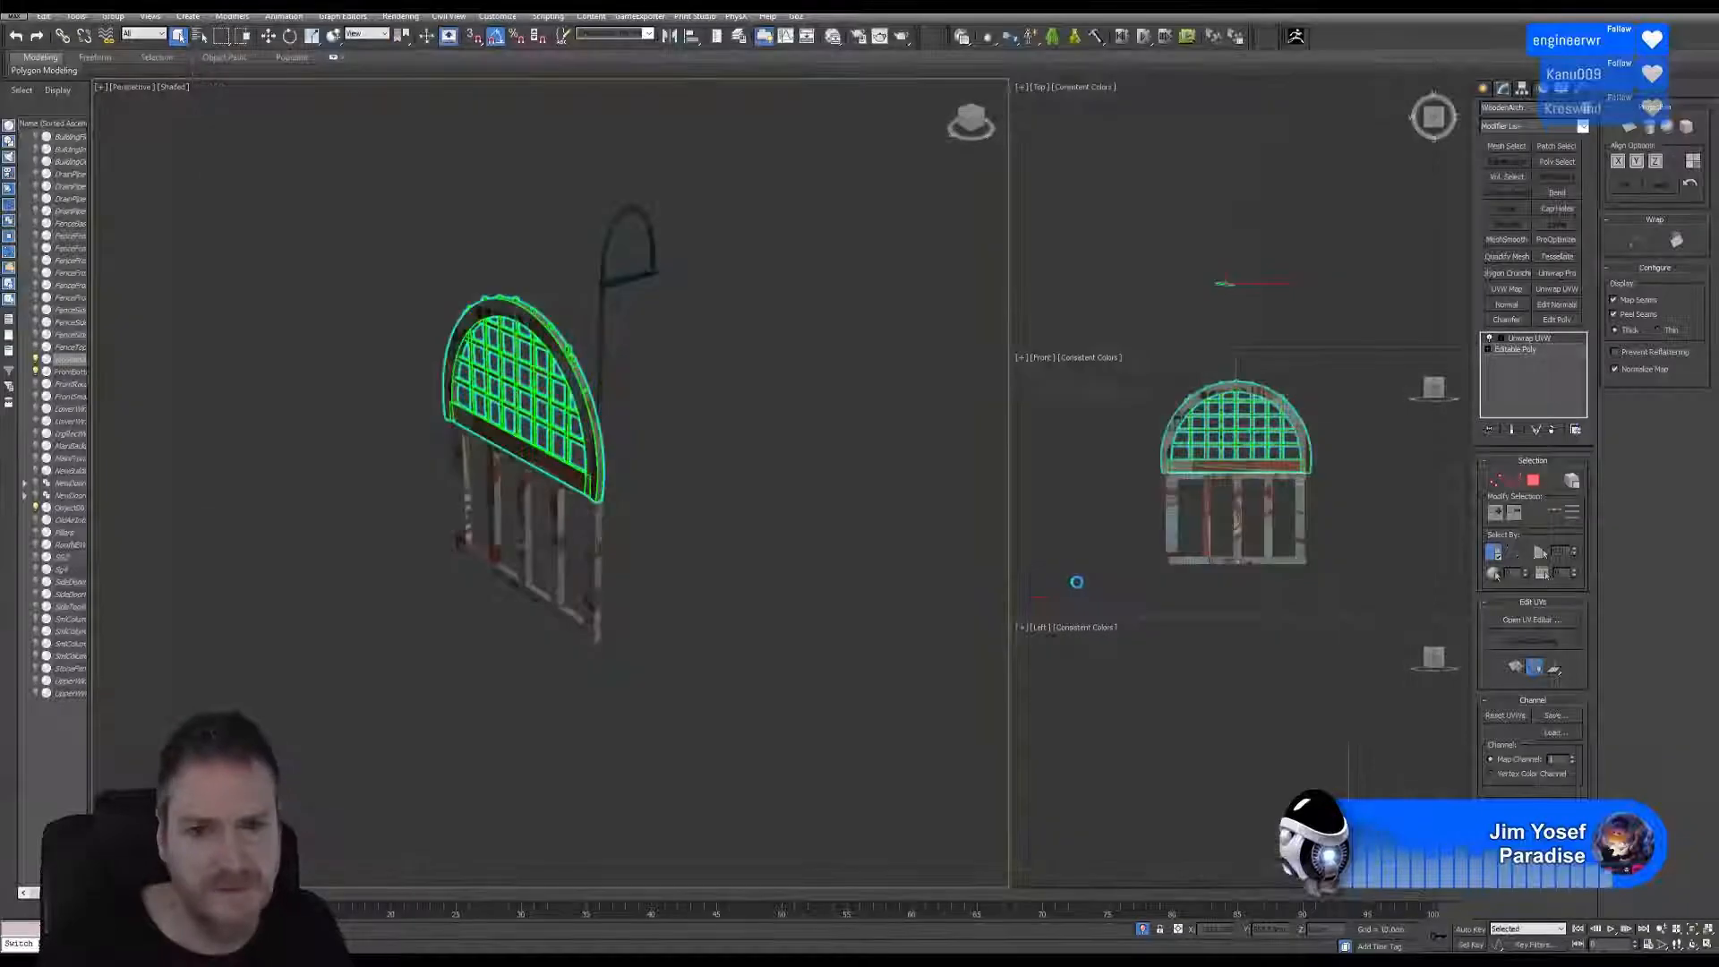
click(984, 659)
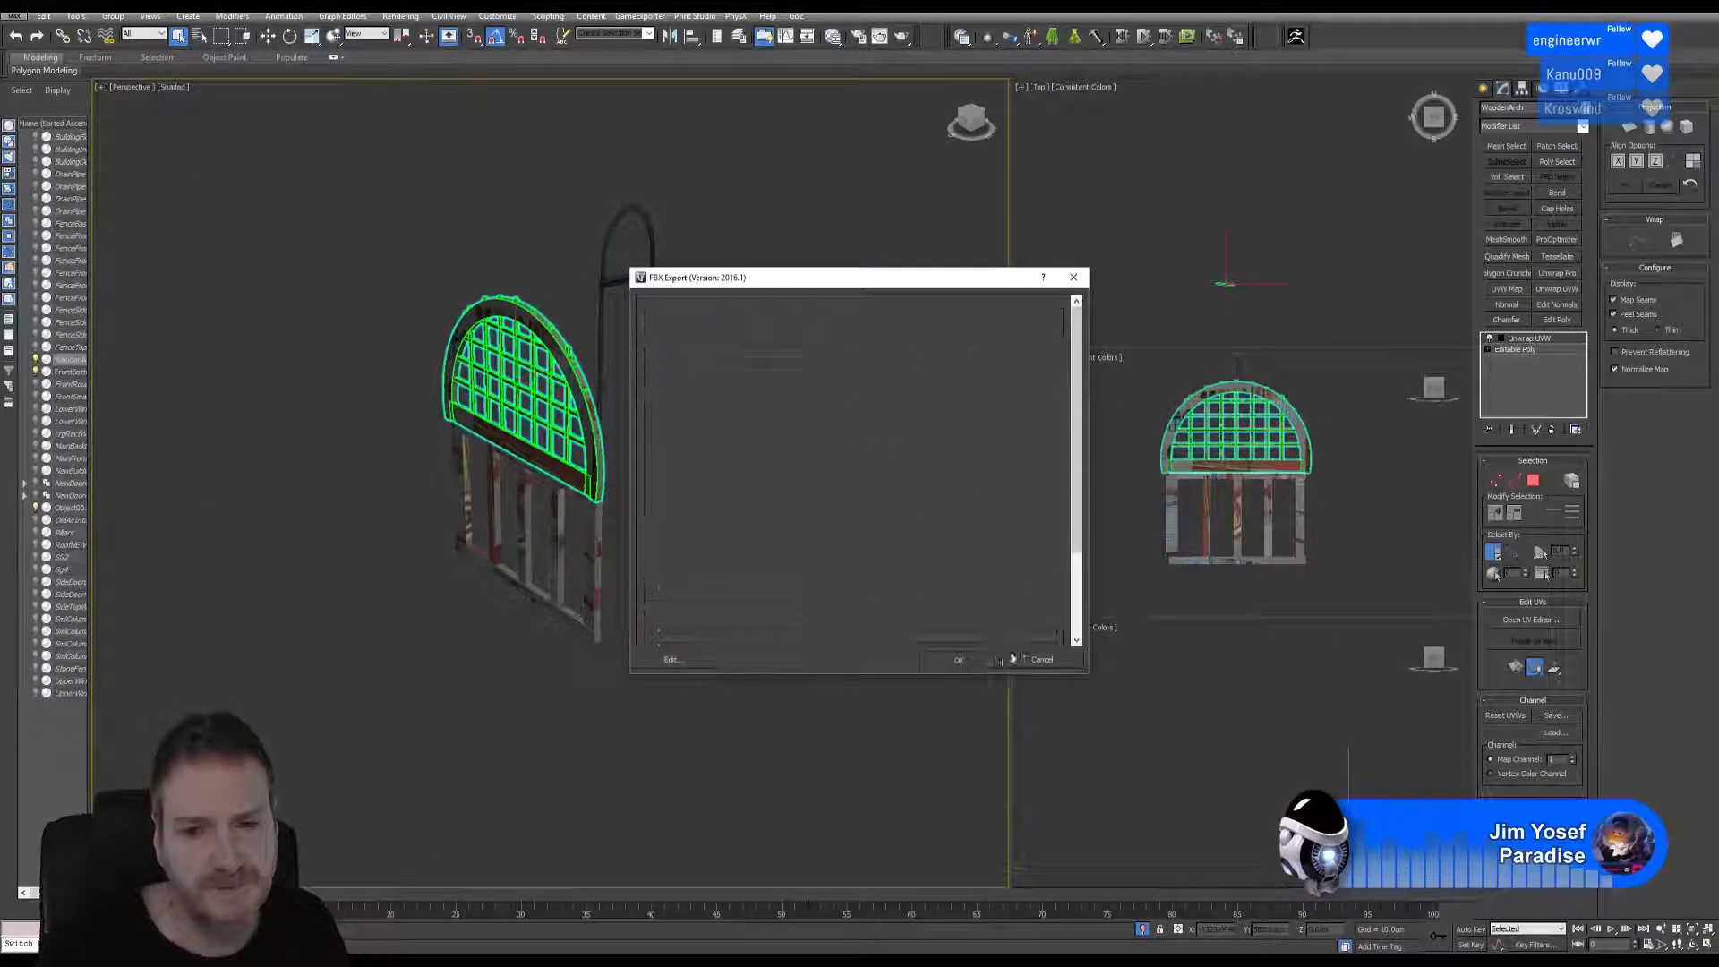
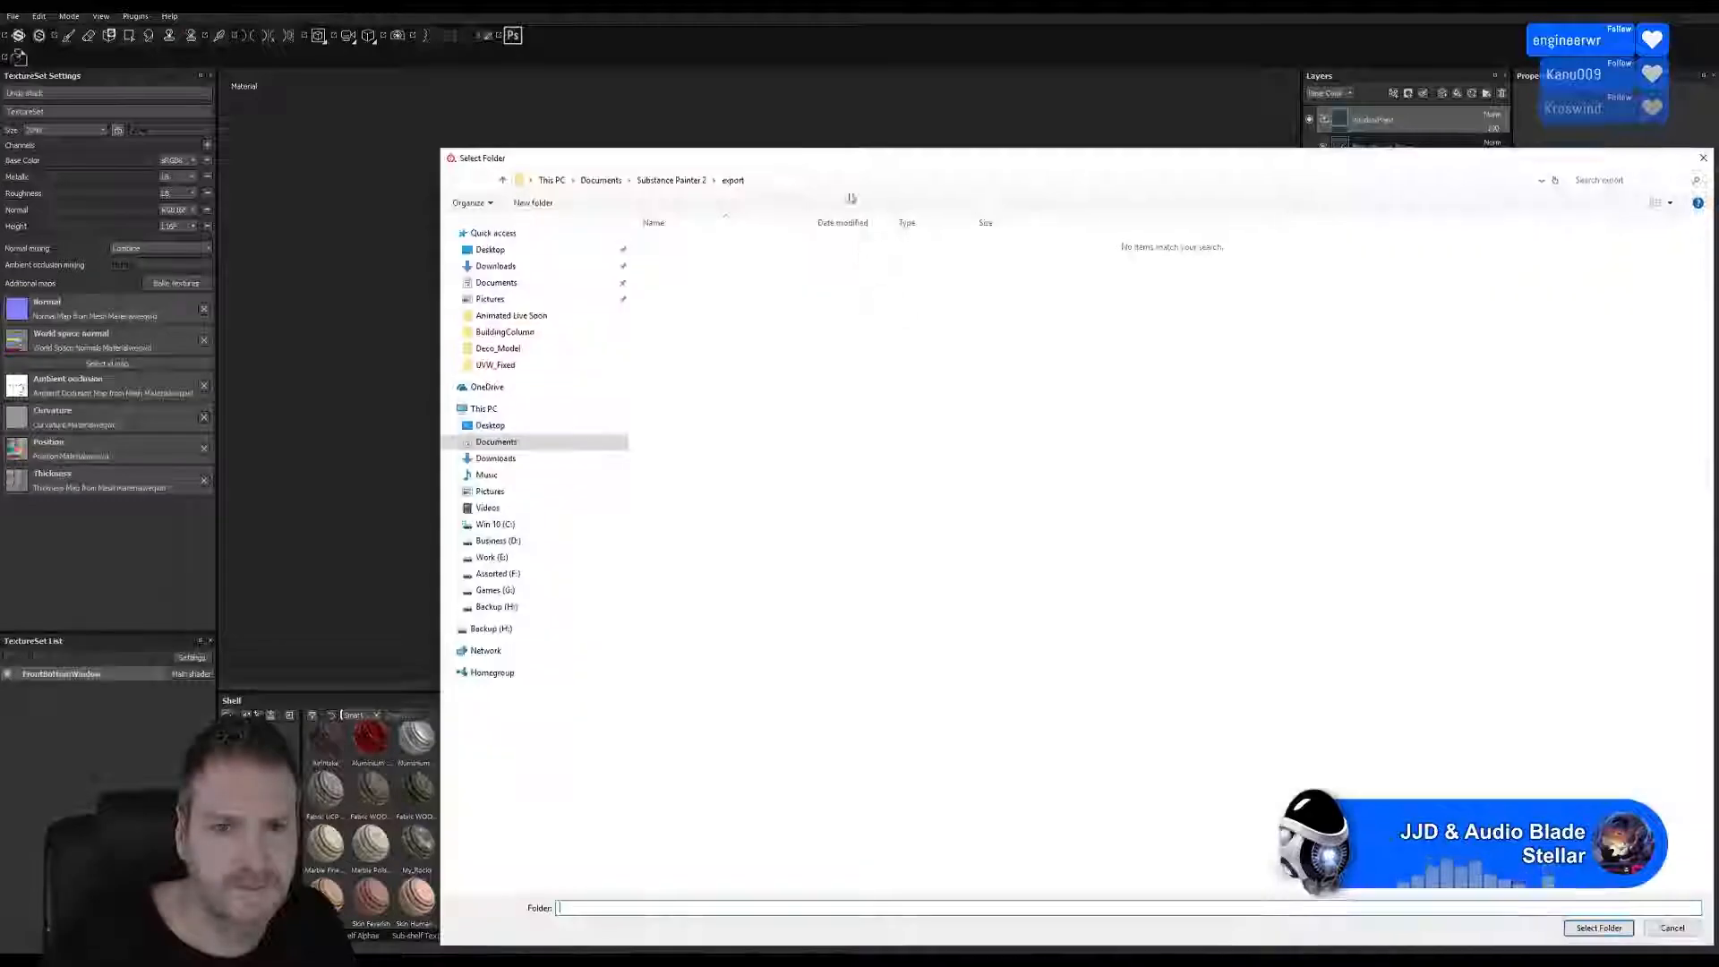
In Substance Painter, set the texture export folder to UE4 Projects\Models\ArtDeco Building\Exports\Windows\UVW_Fixed on the Work (E:) drive.
click(335, 509)
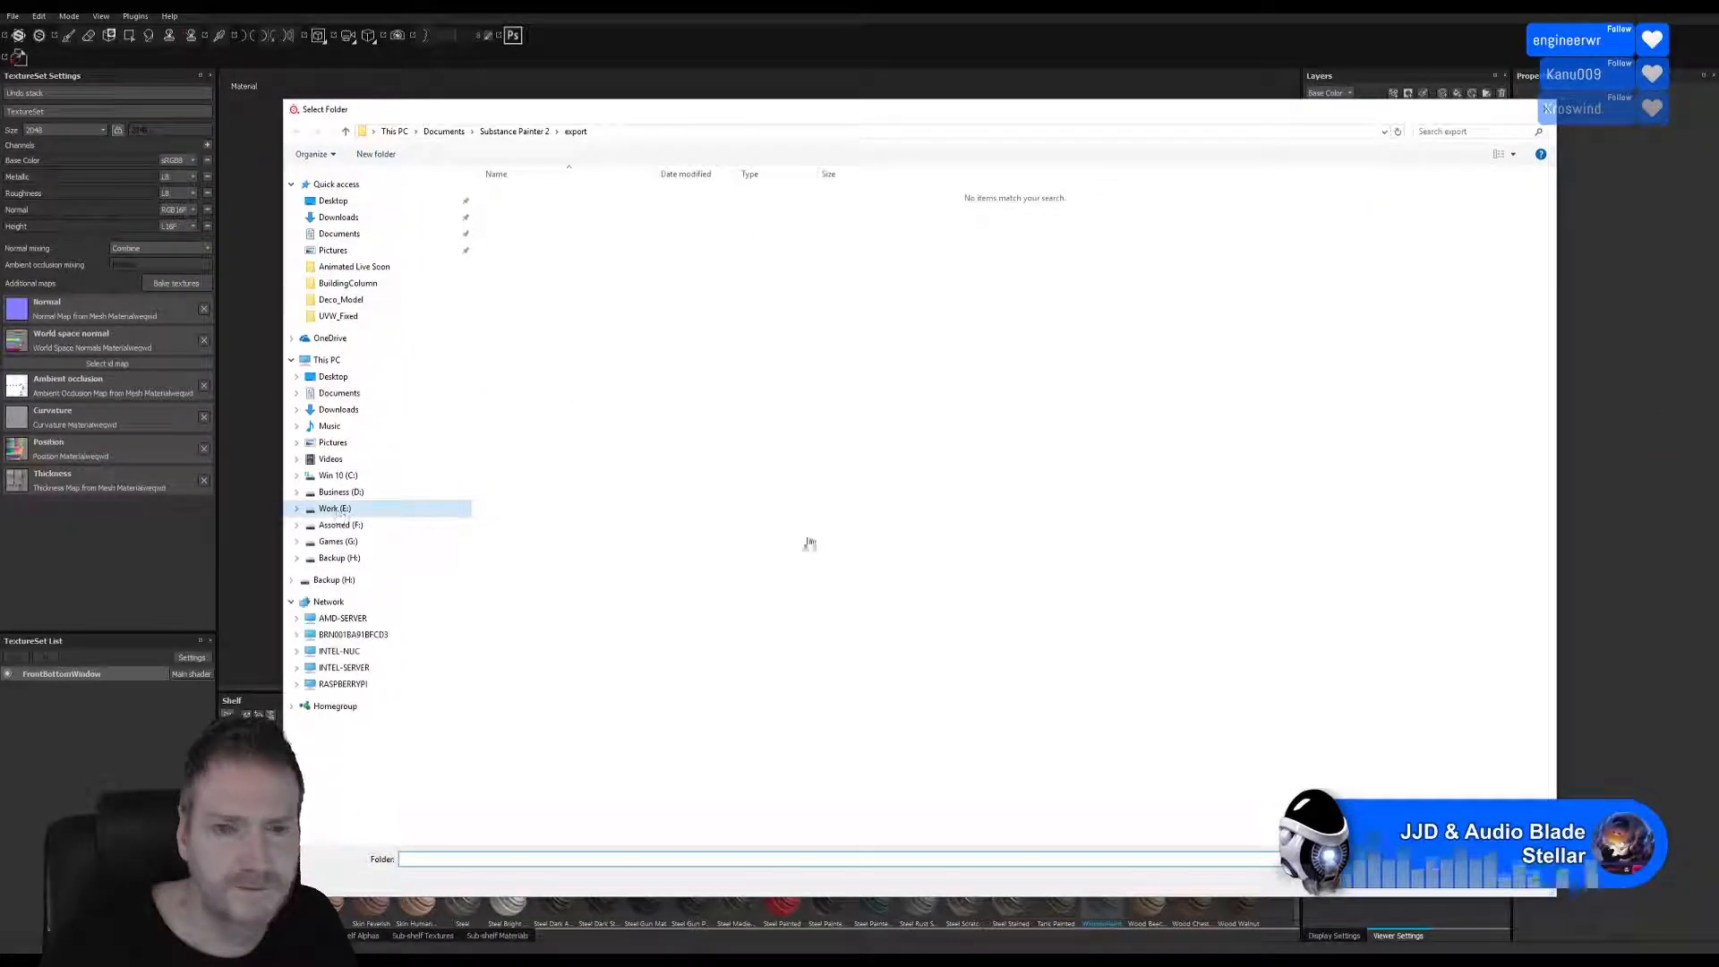
double_click(1121, 261)
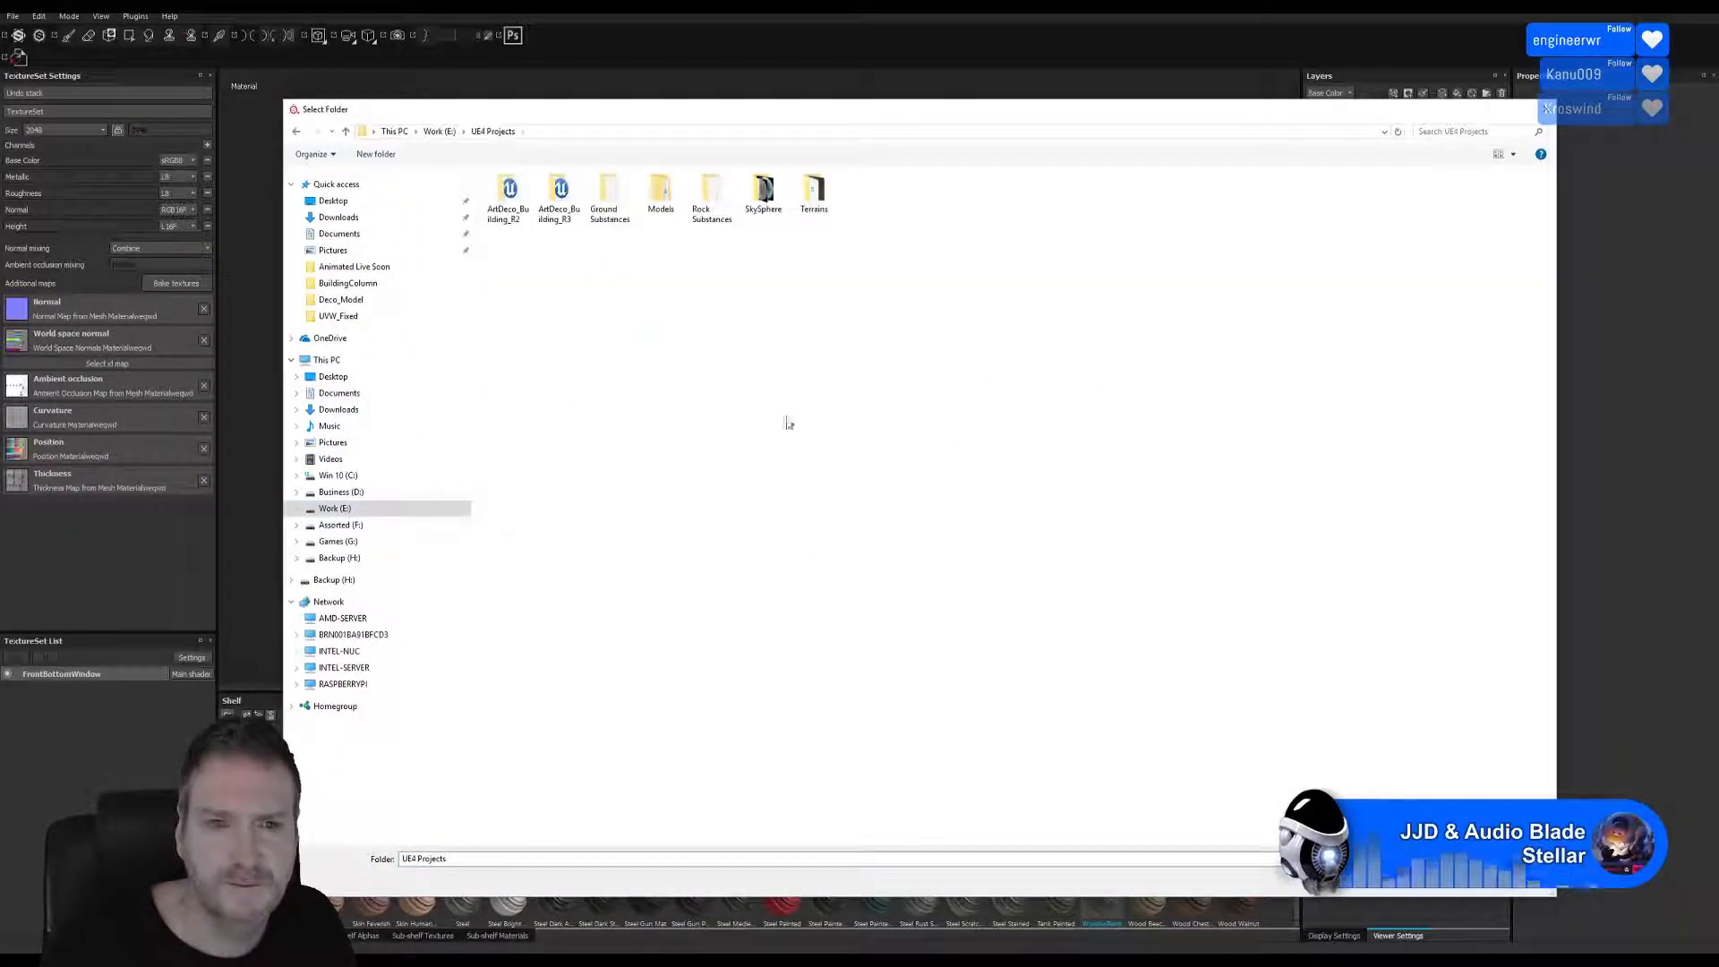
double_click(661, 196)
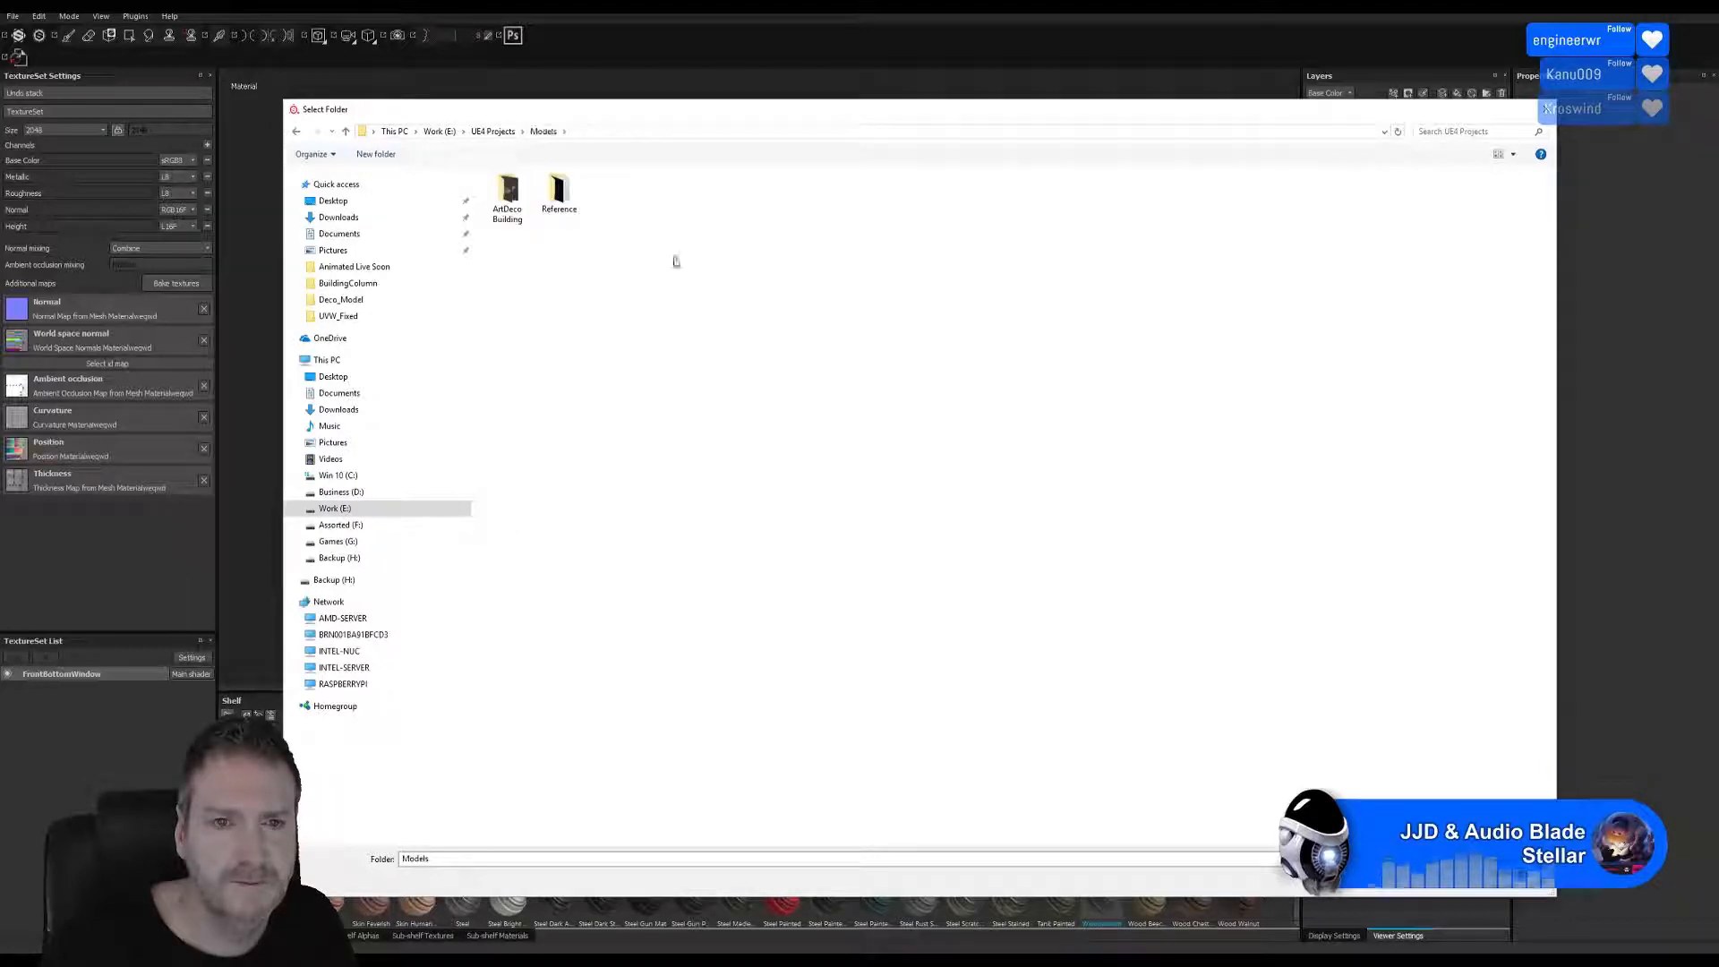
click(508, 202)
double_click(559, 198)
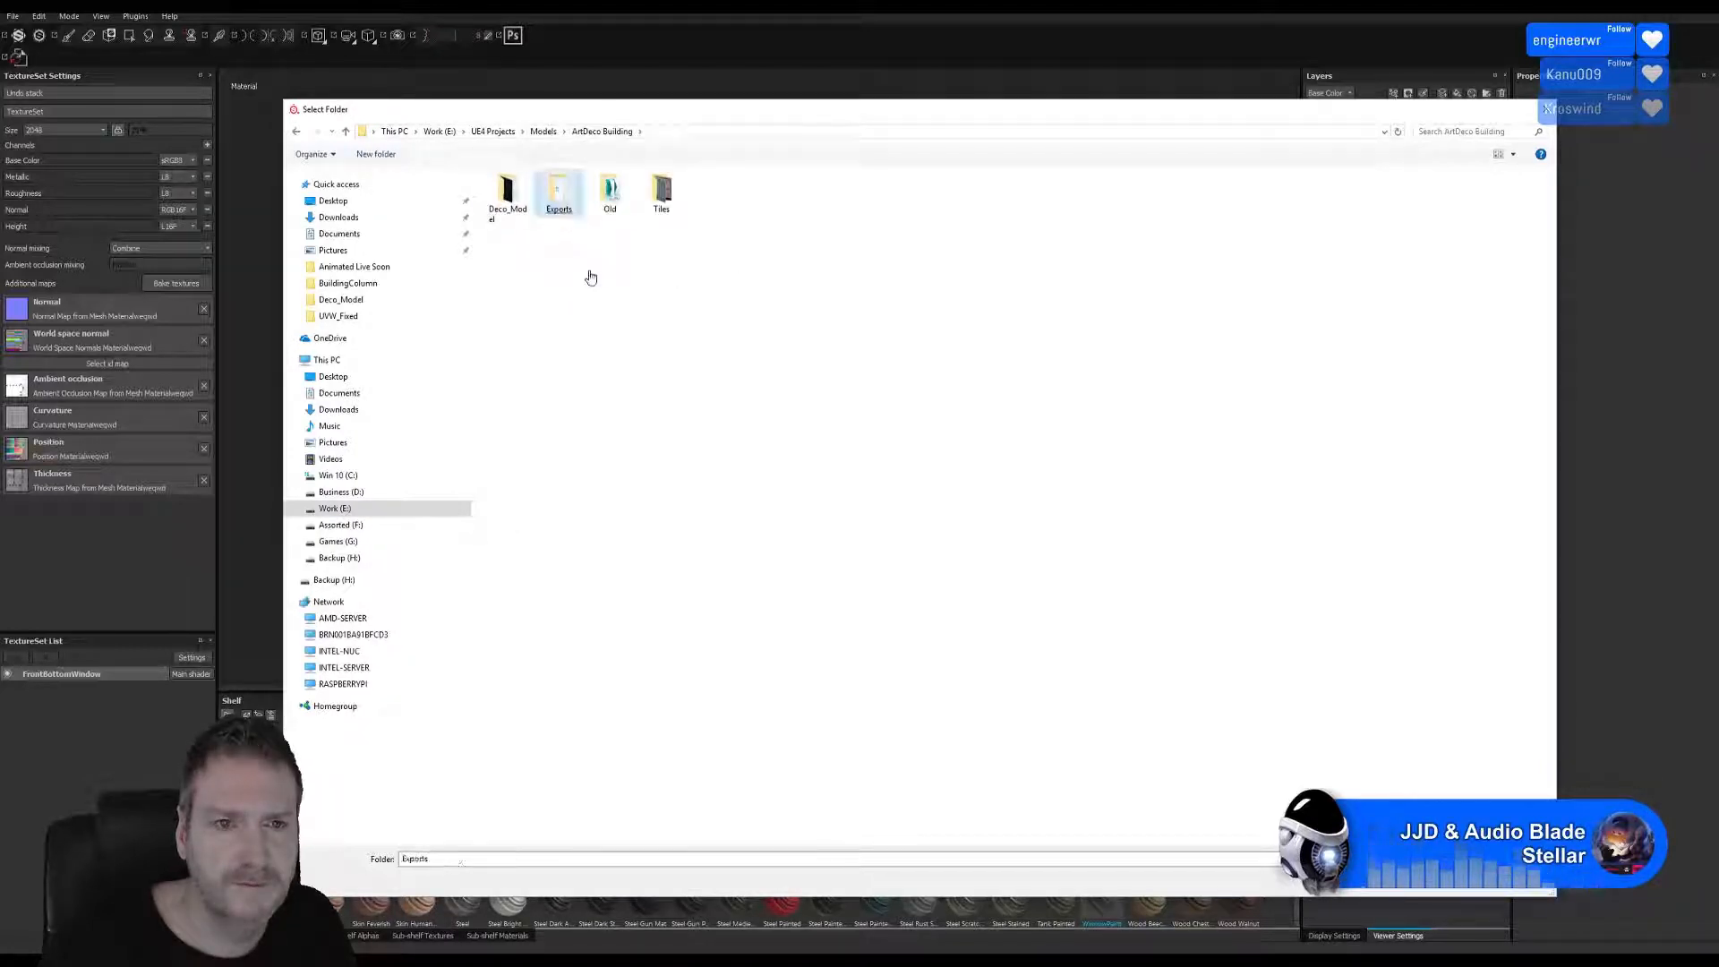
click(560, 313)
double_click(562, 315)
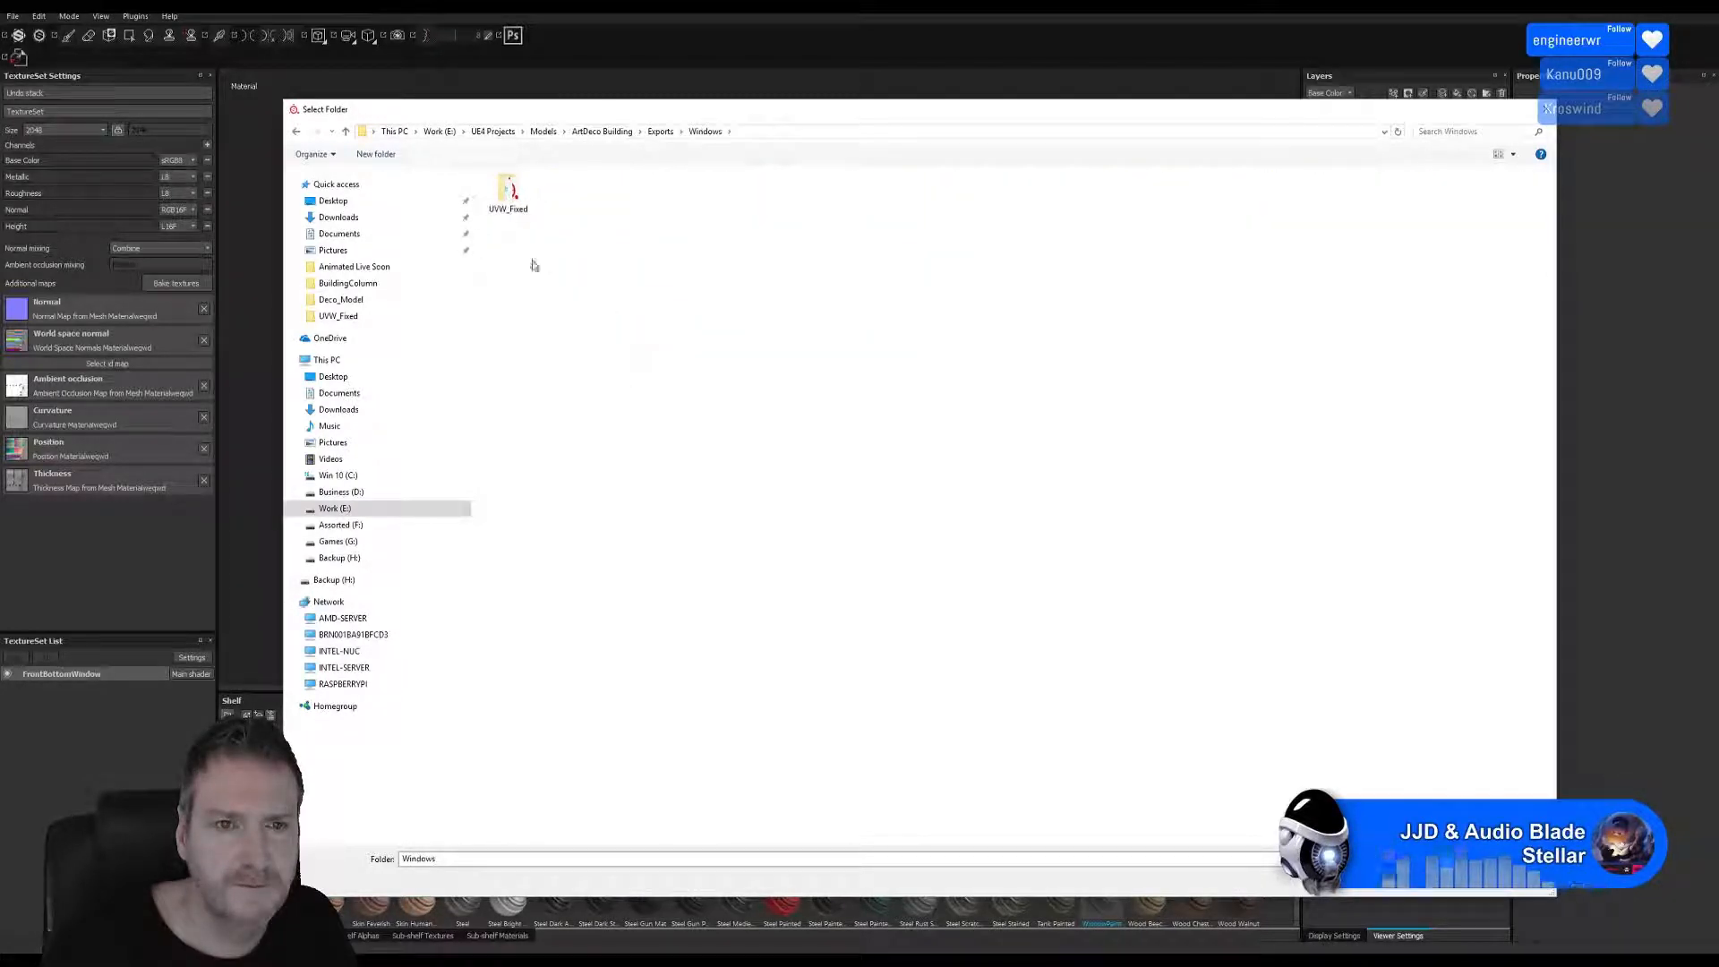
double_click(511, 199)
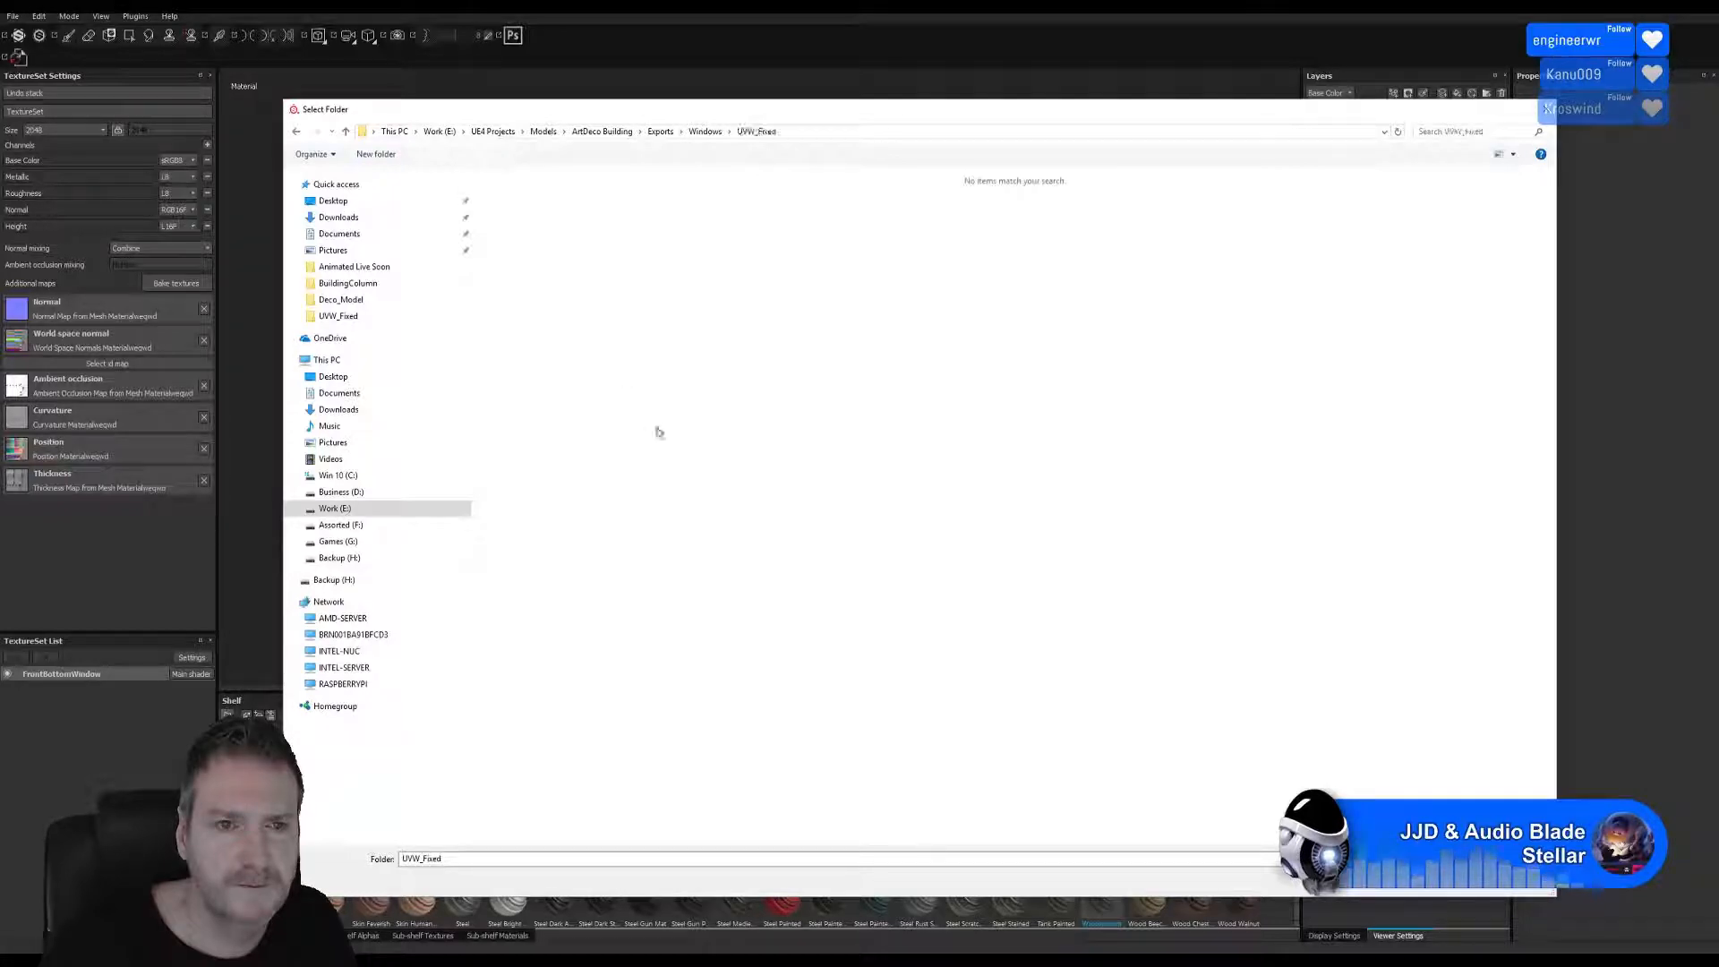
click(1459, 893)
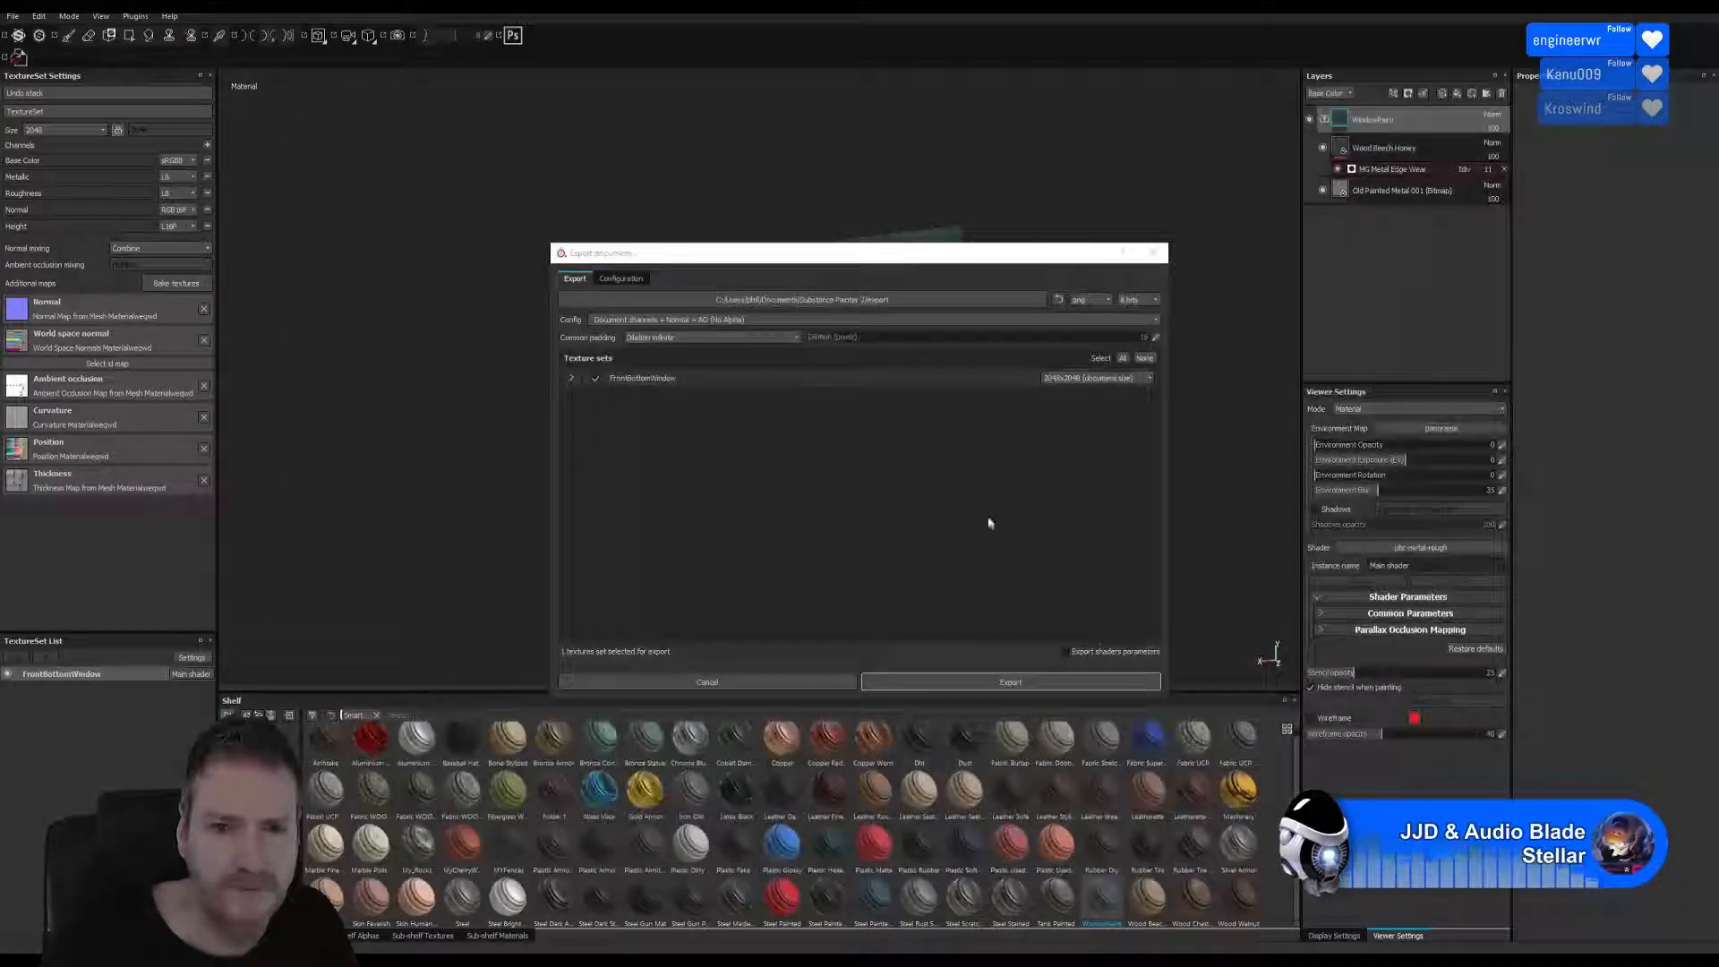
Set the FrontBottomWindow texture set's export size to 1024x1024 and export its textures.
click(1112, 379)
click(1066, 416)
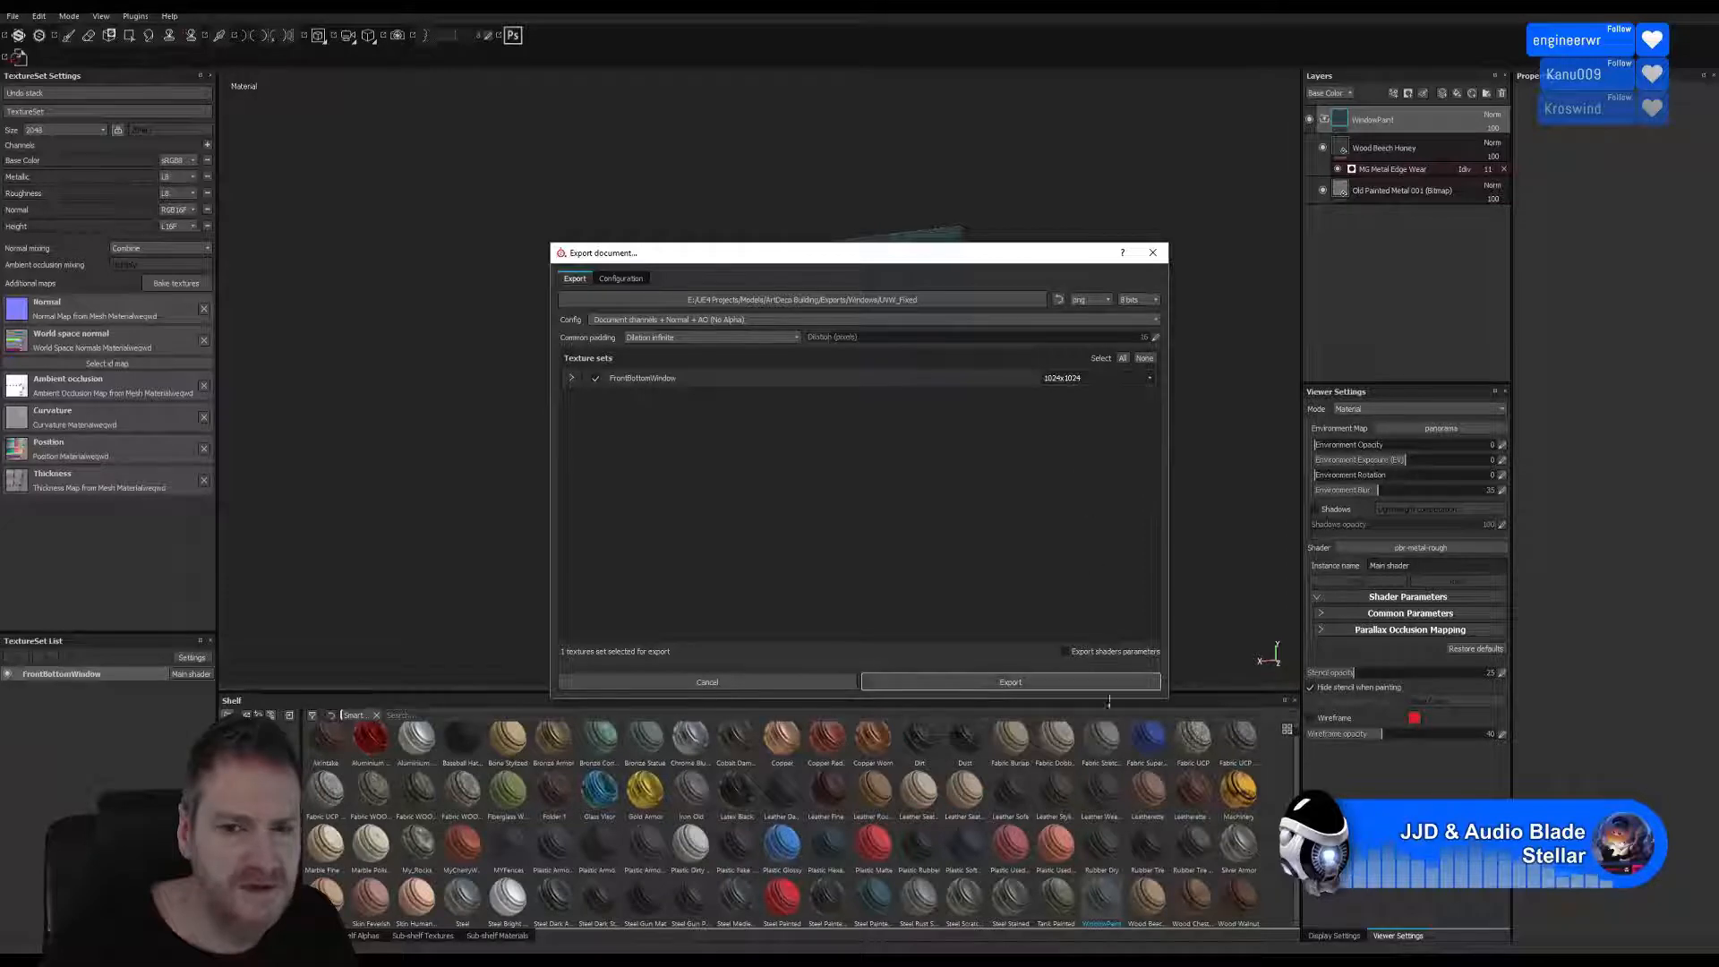
click(1008, 682)
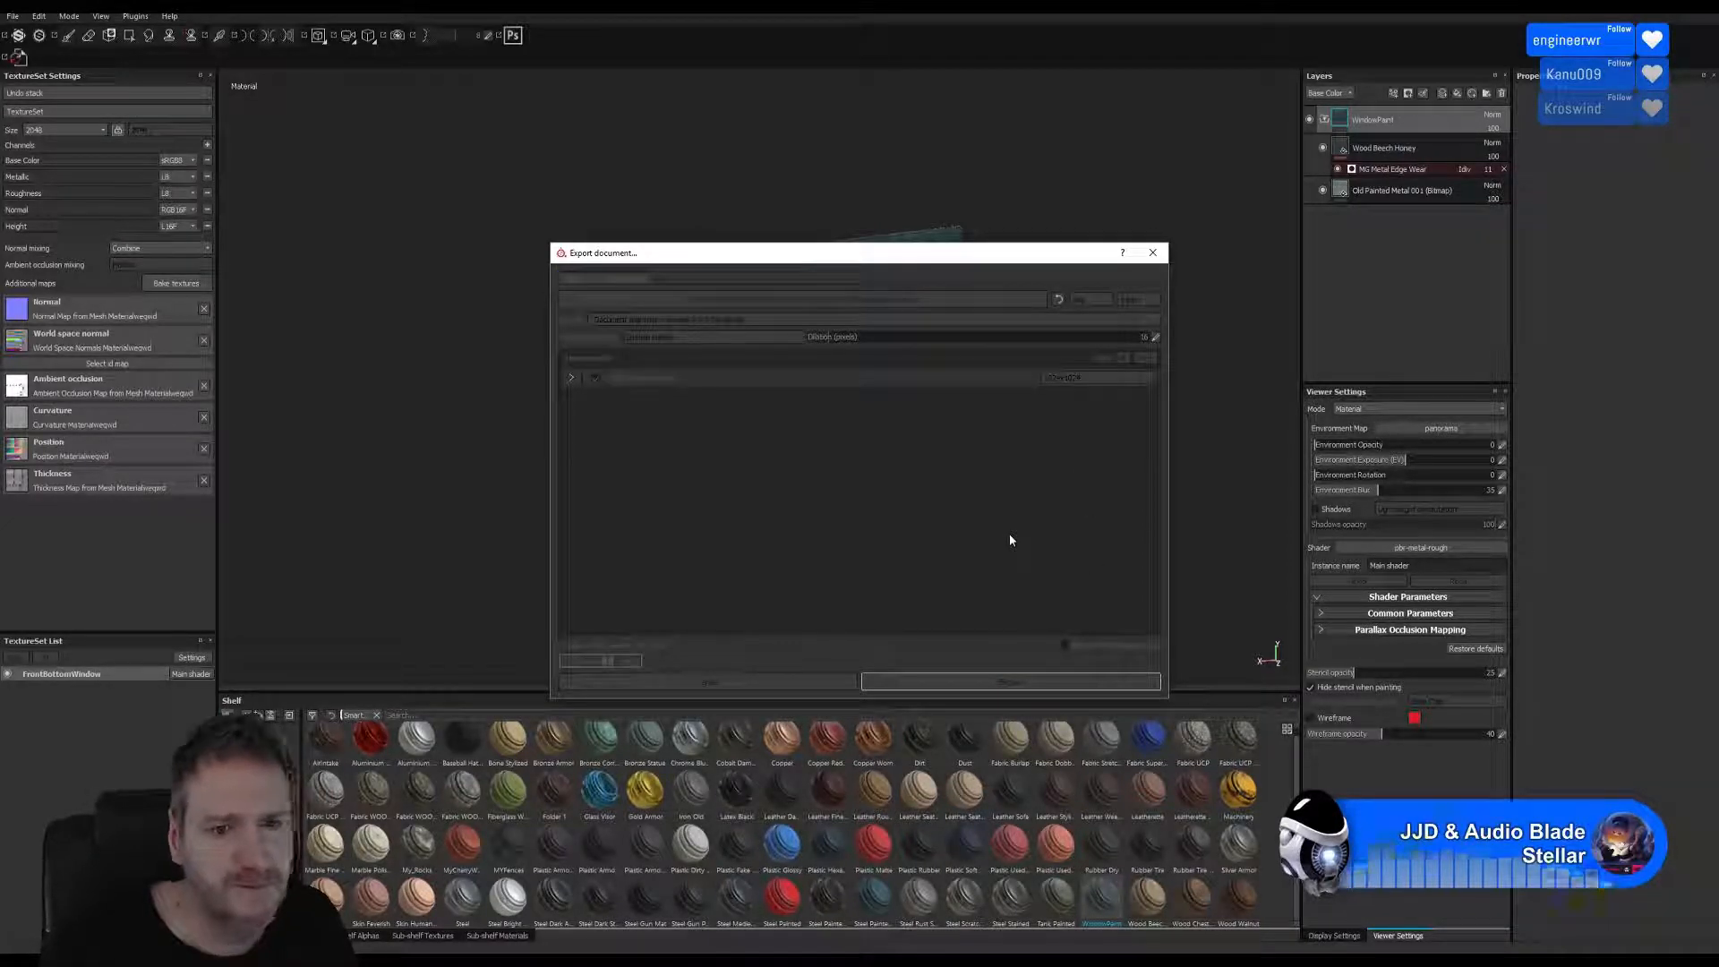
click(904, 495)
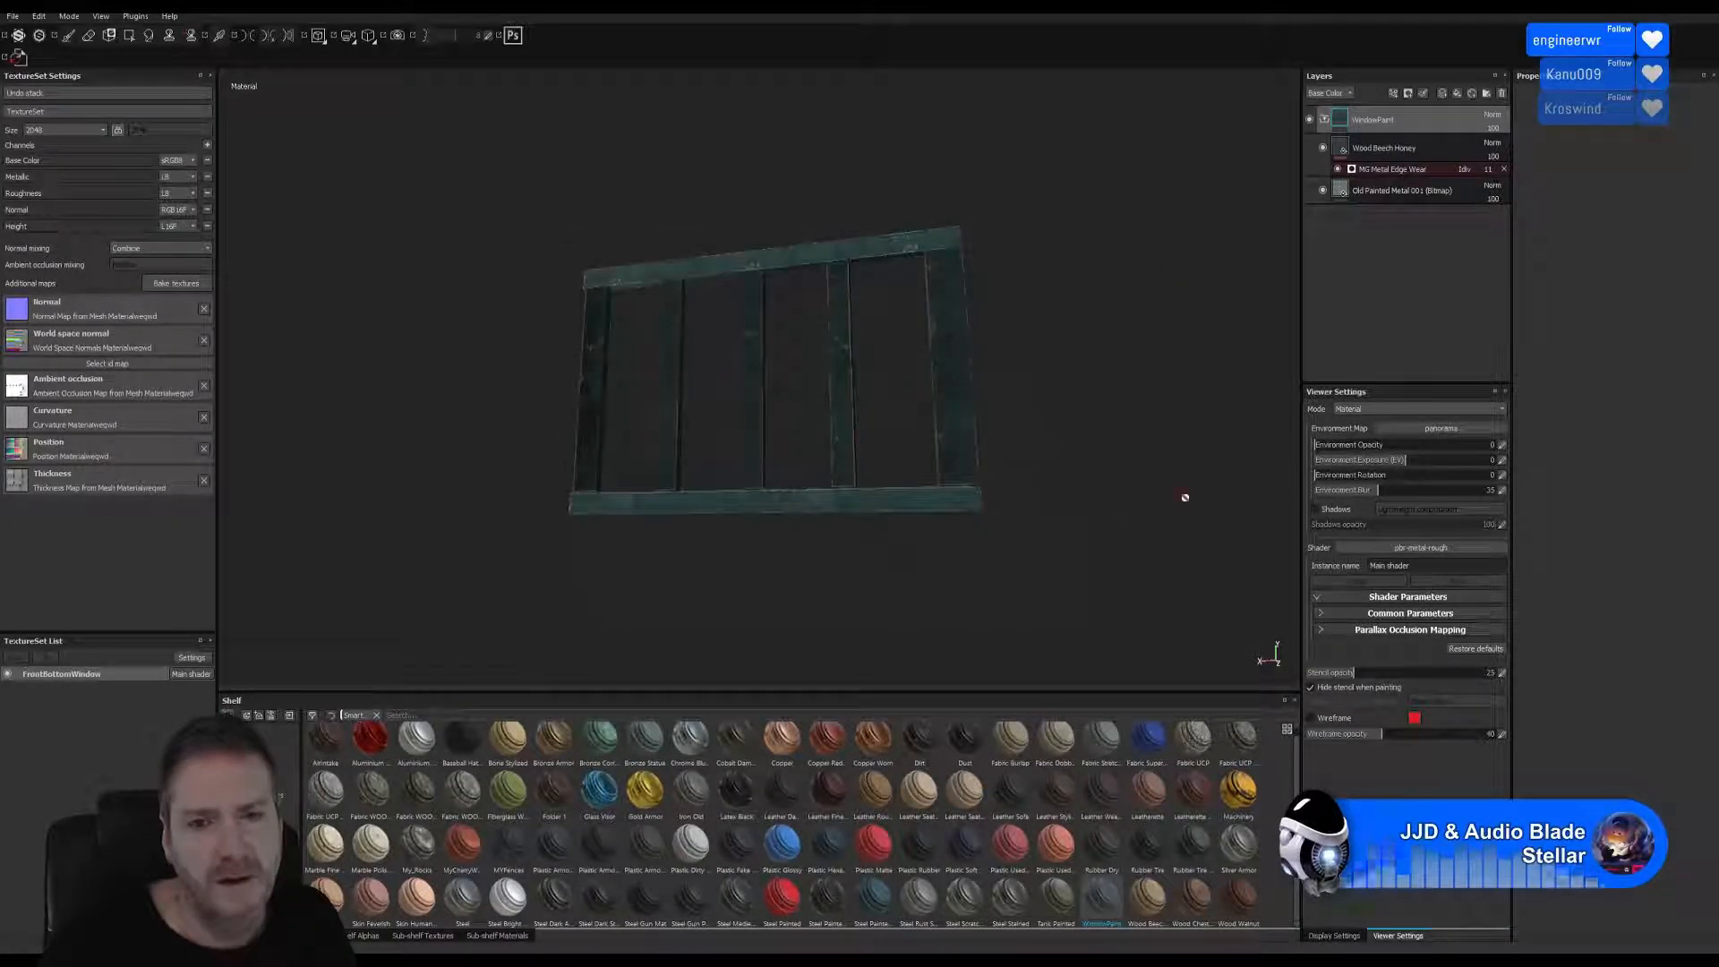
Save the barred window project as FrontBottomWindow in the UVW_Fixed folder.
click(14, 17)
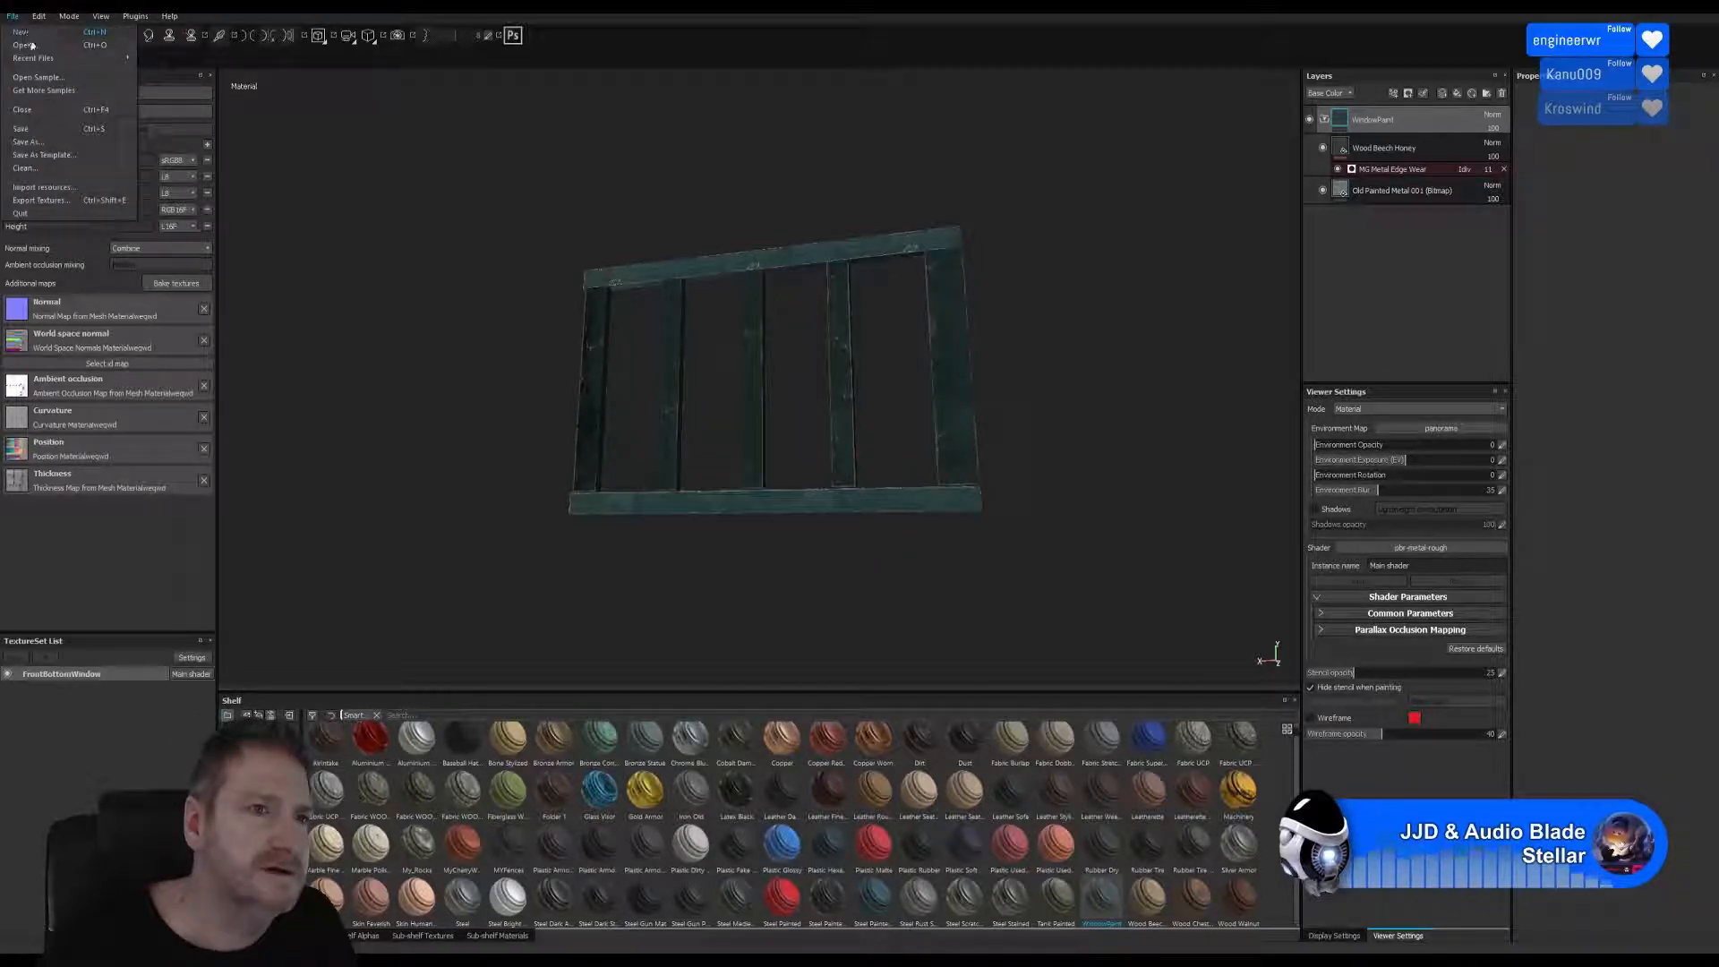
click(36, 131)
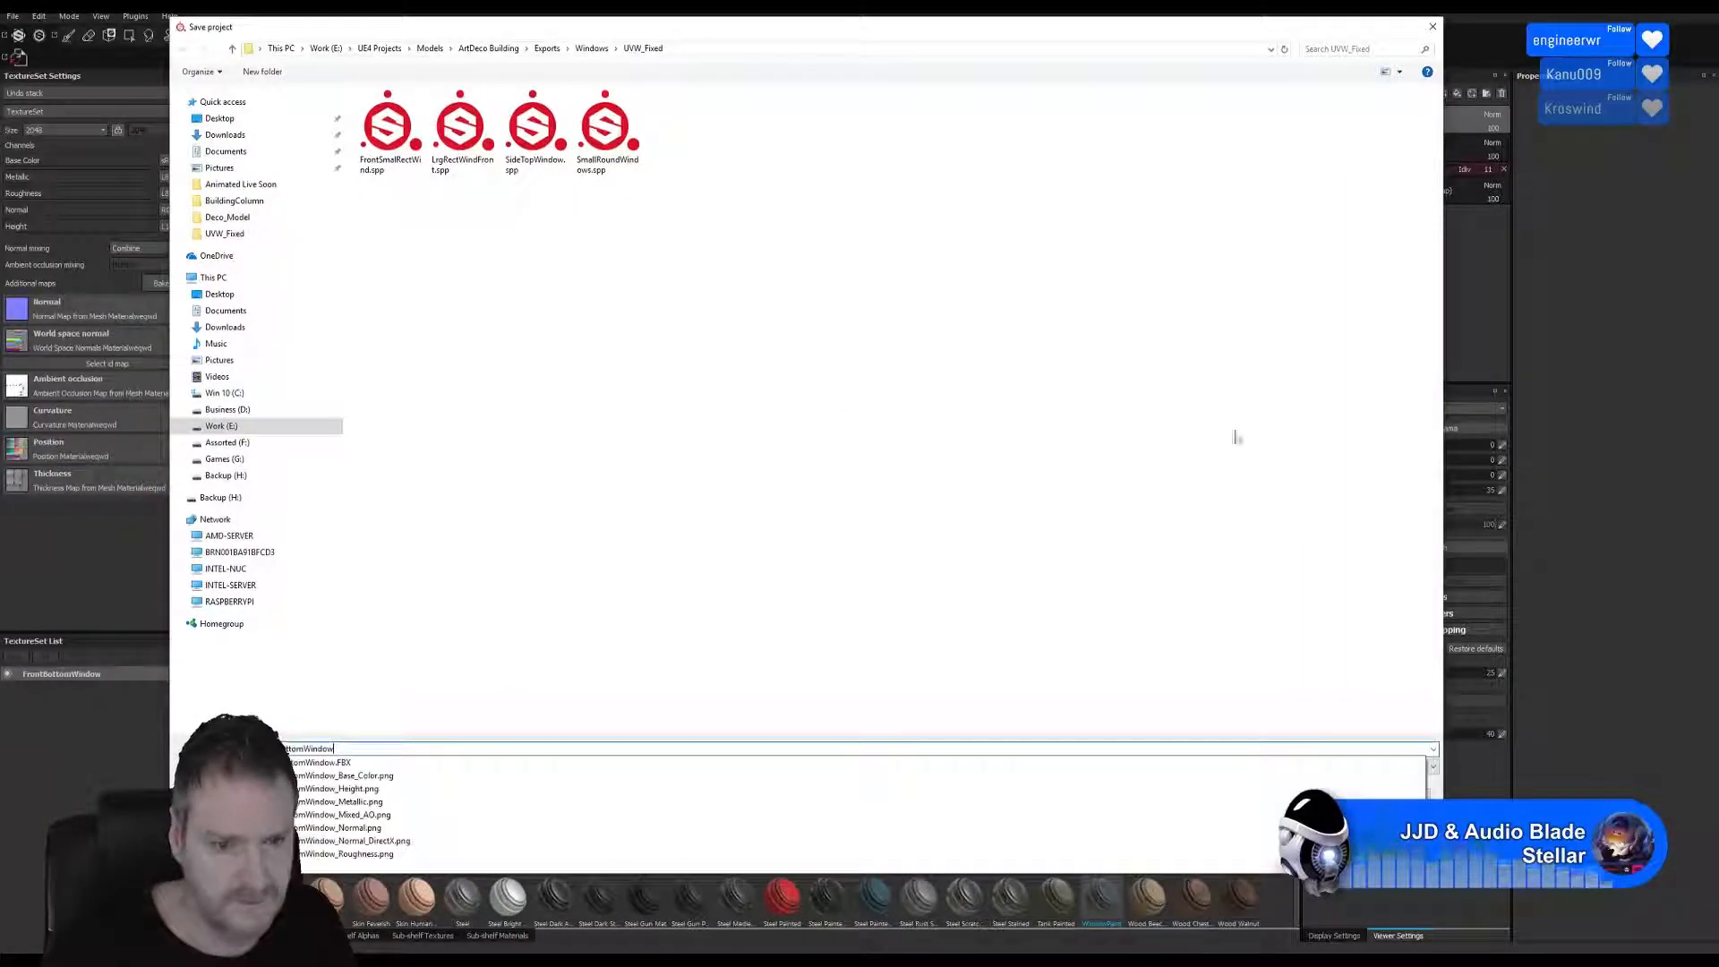
key(Return)
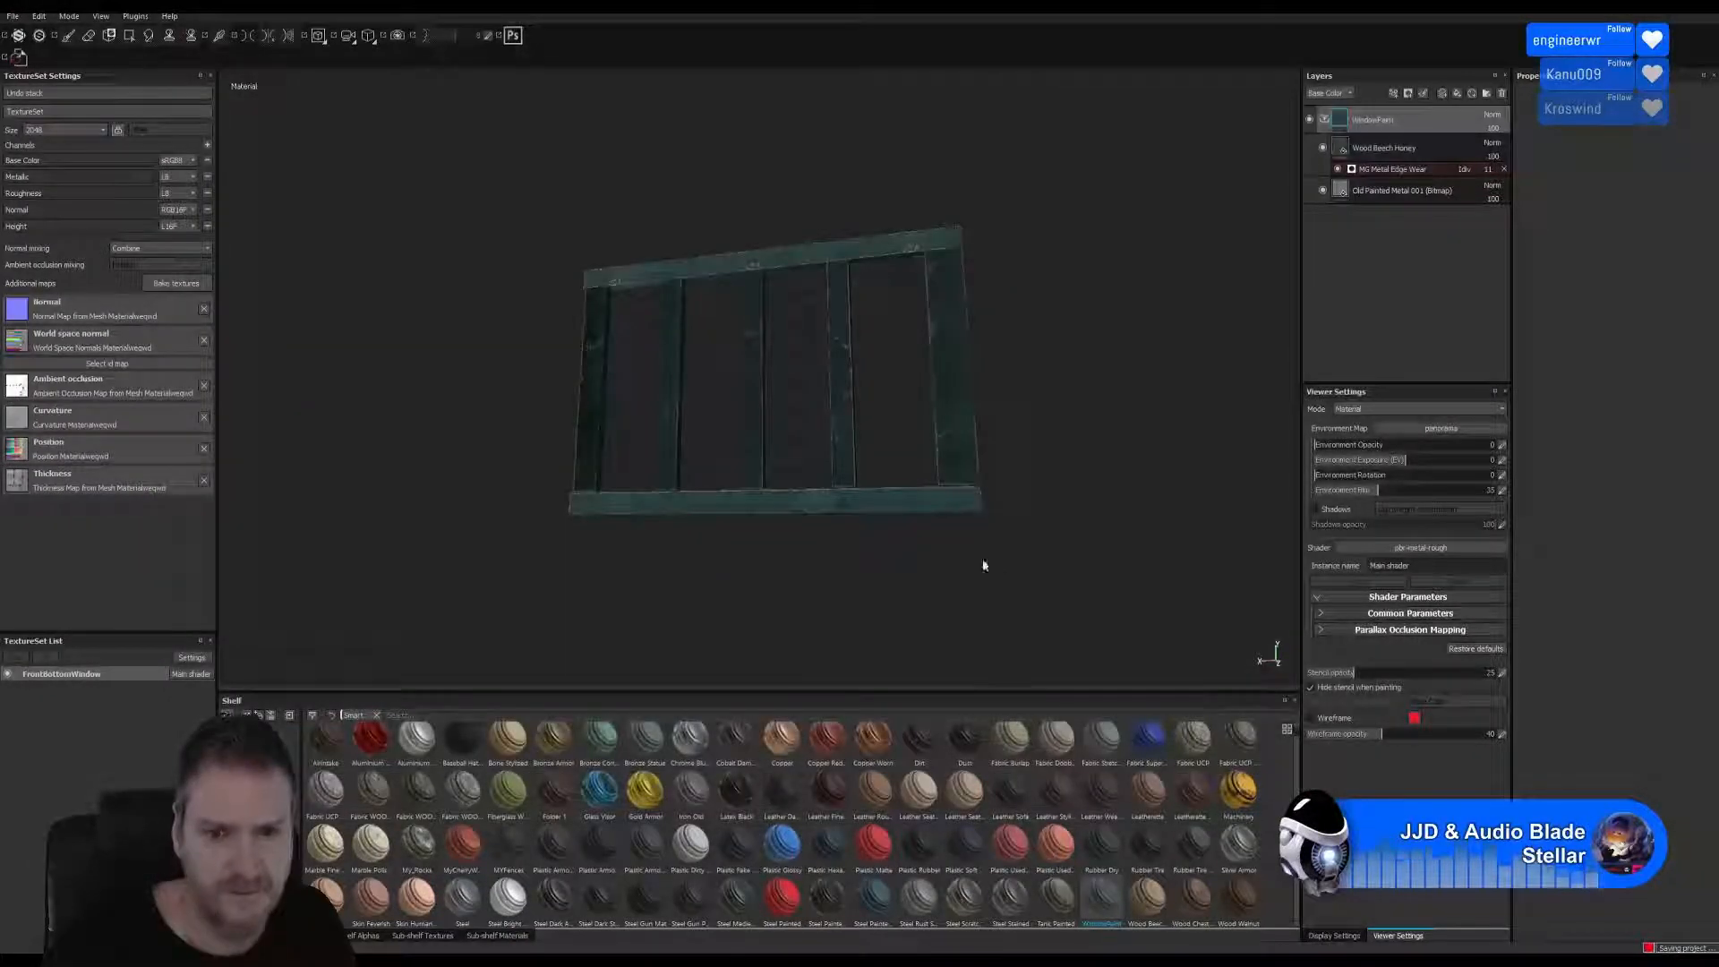
Create a new project from the WoodenArch.FBX mesh in the UVW_Fixed folder, keeping the default project settings.
click(11, 16)
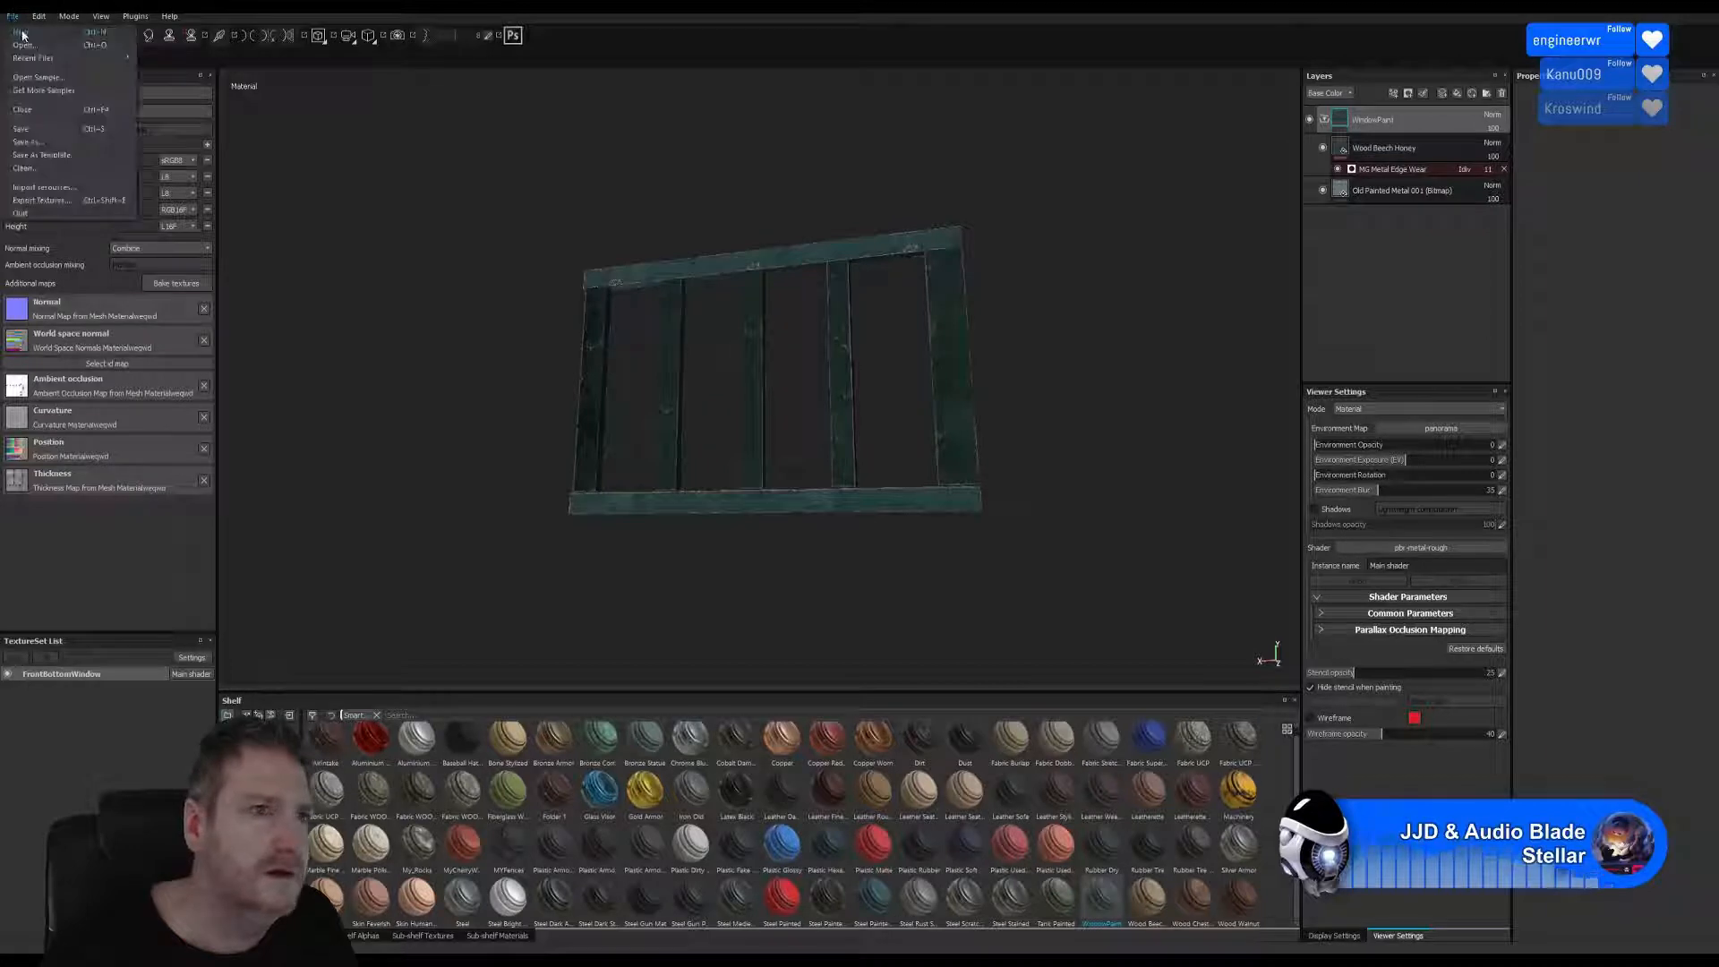
click(27, 32)
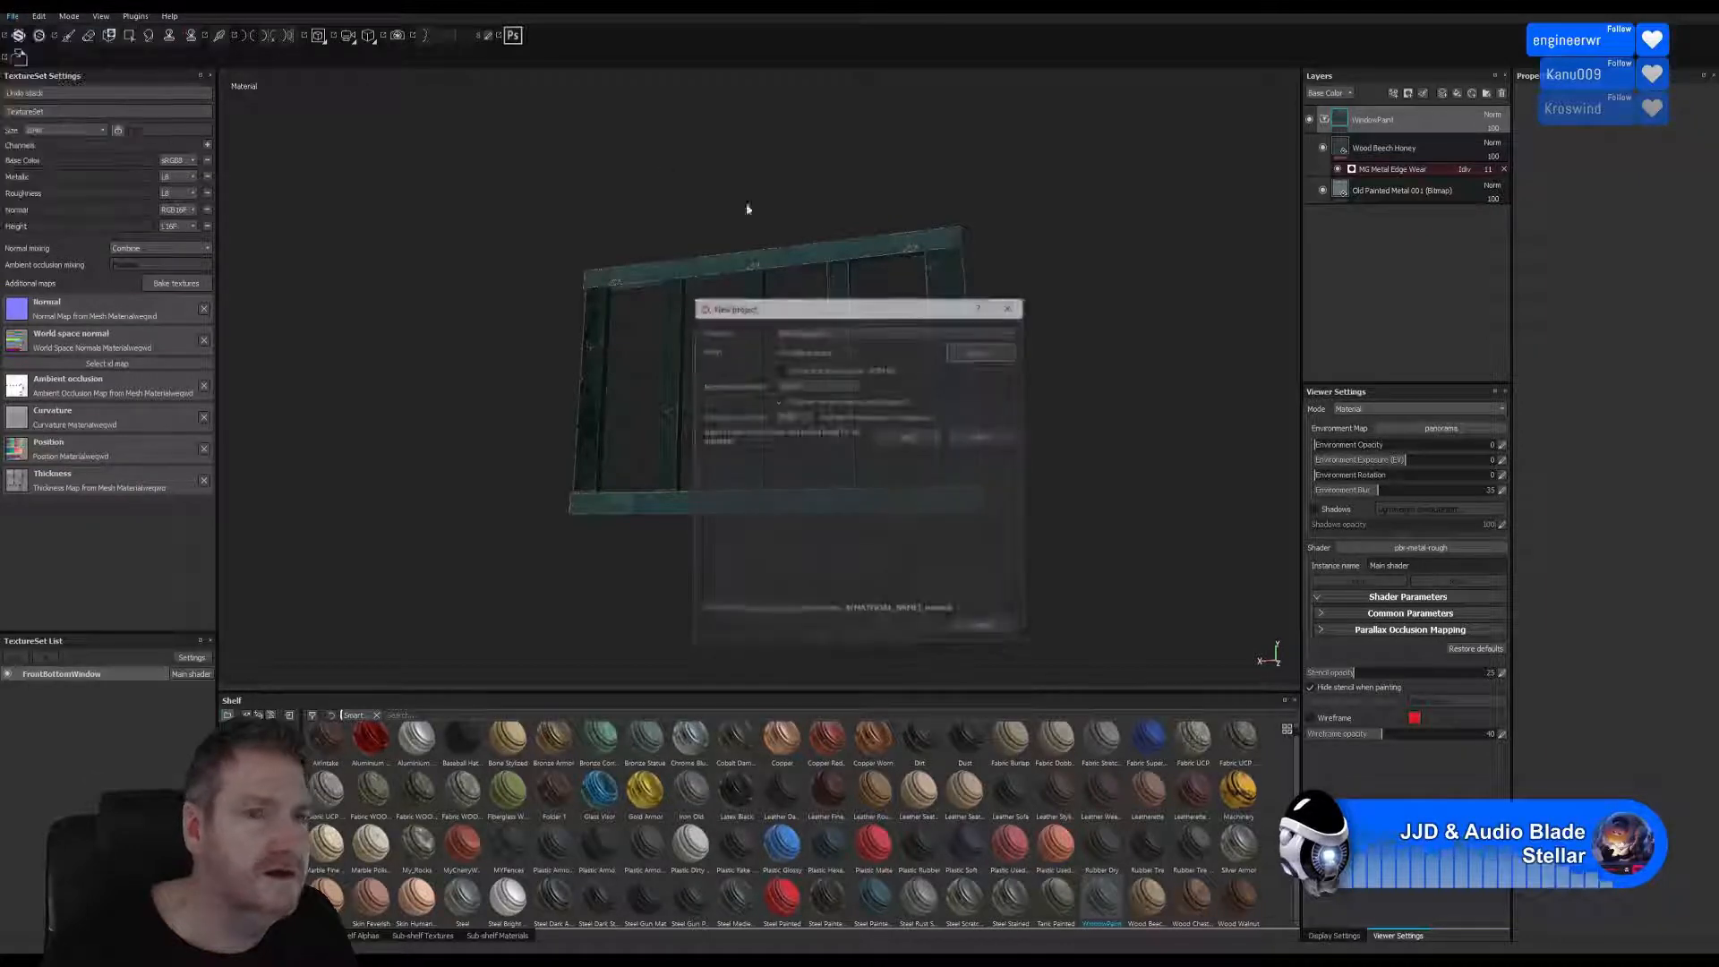
click(1008, 354)
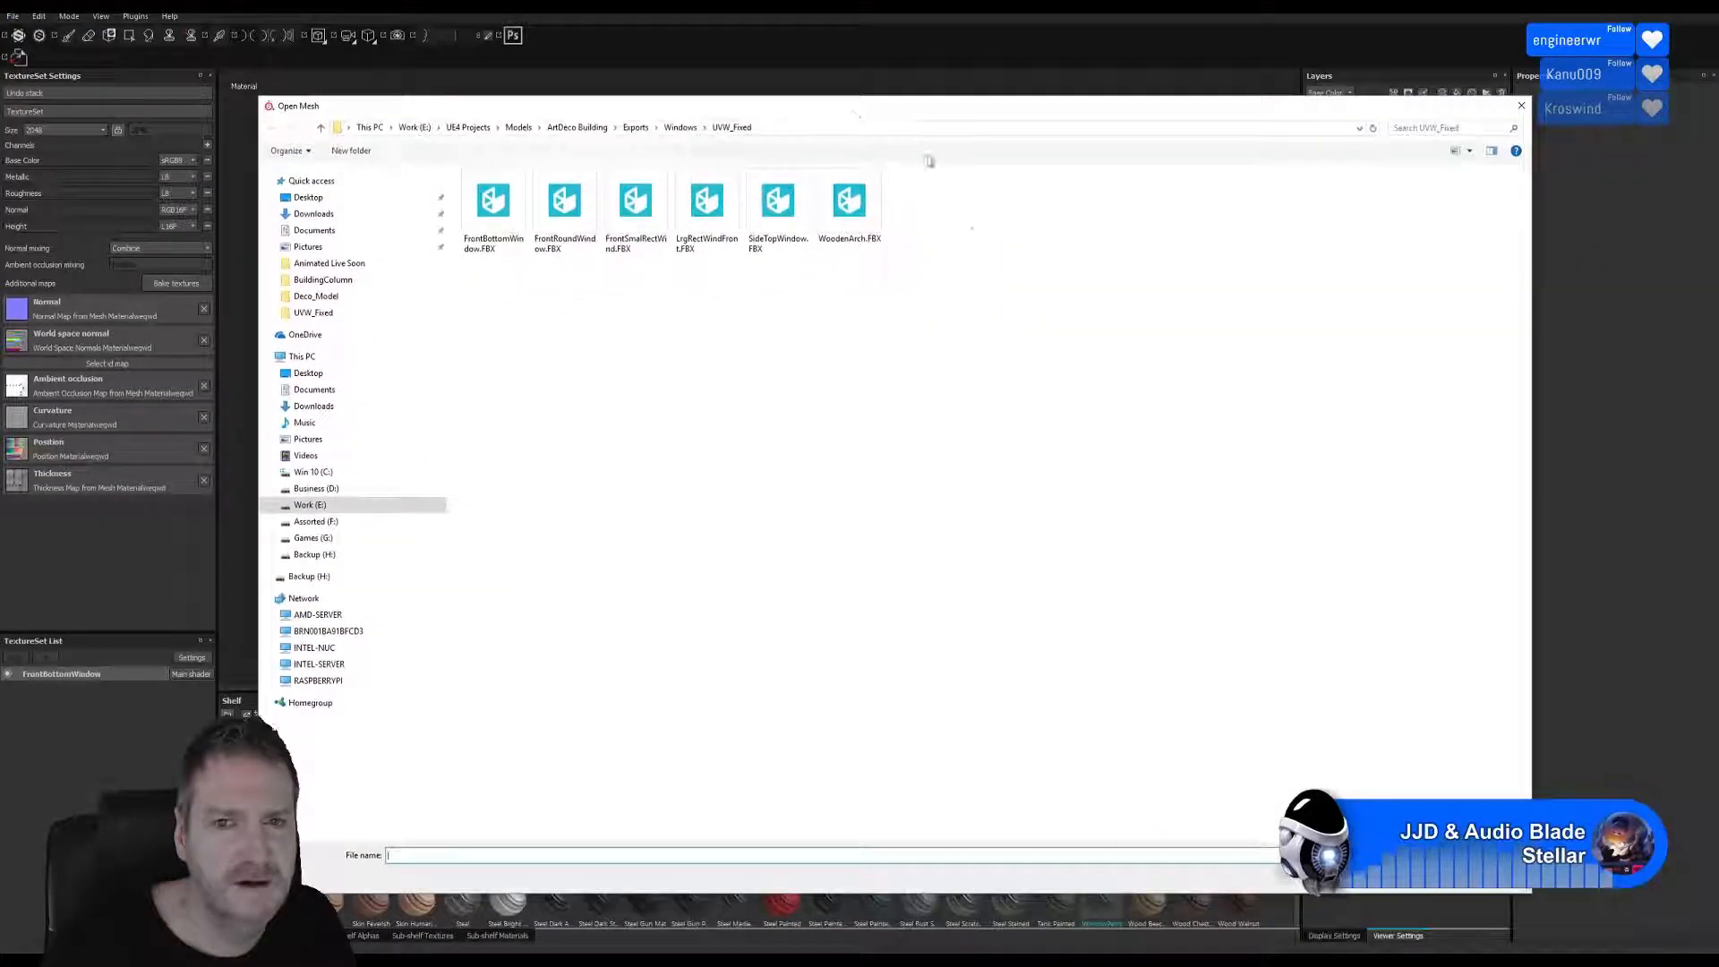
double_click(850, 210)
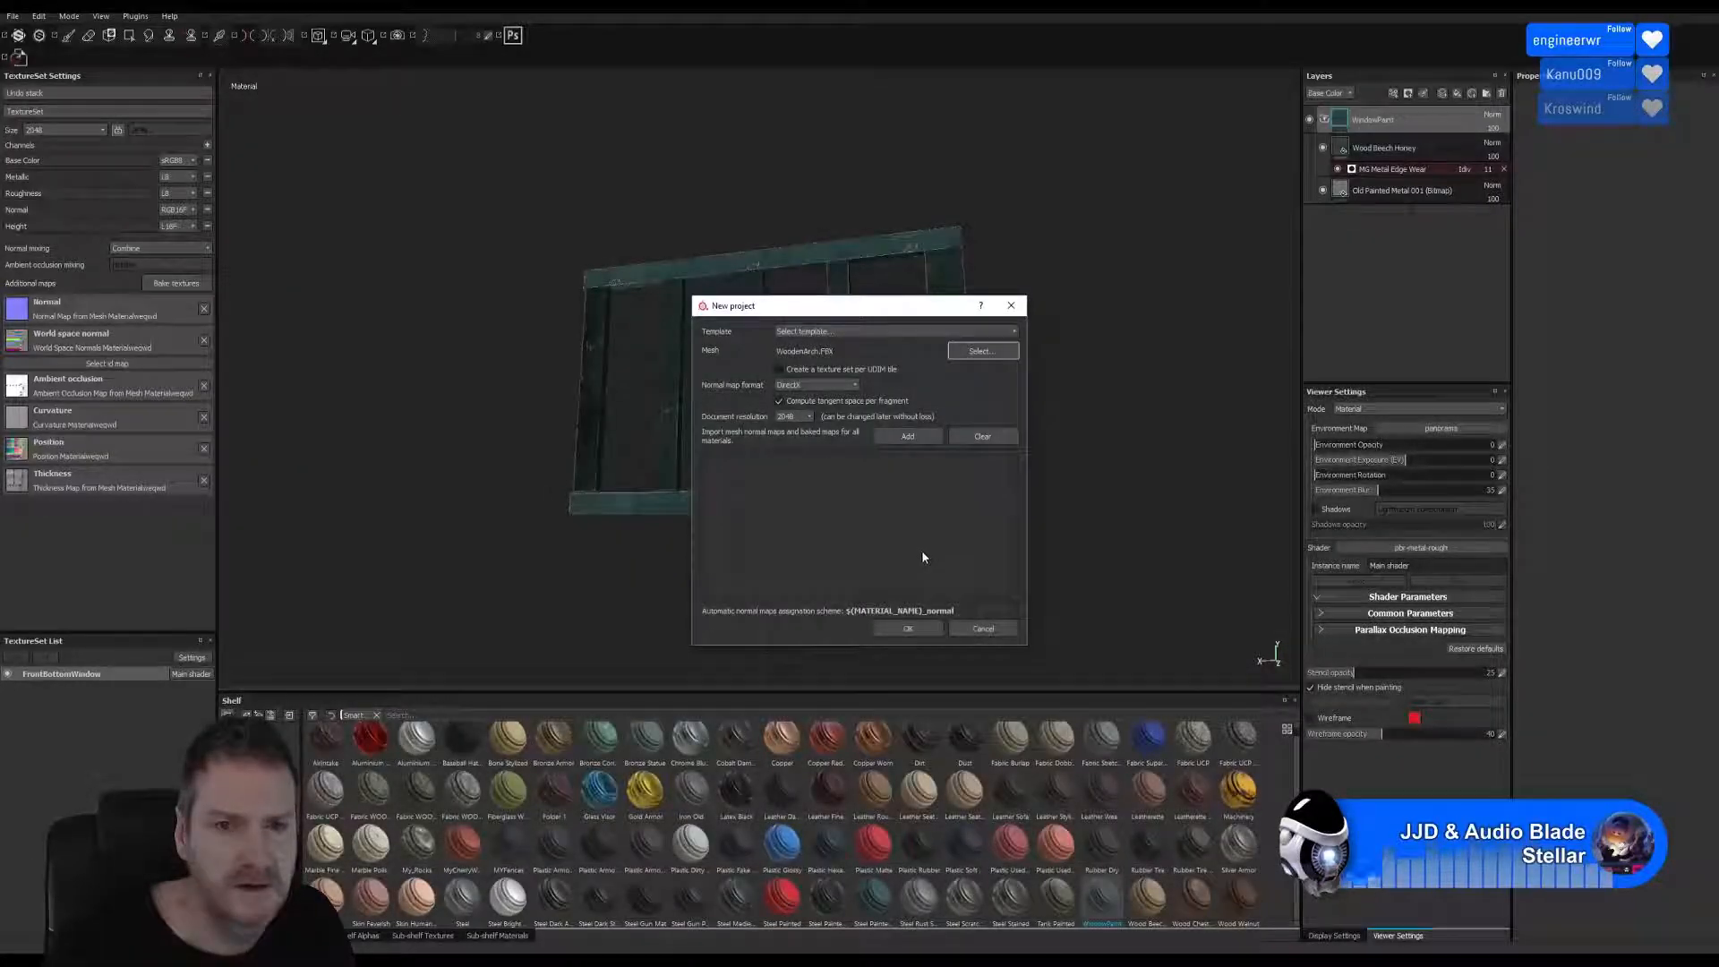
click(927, 630)
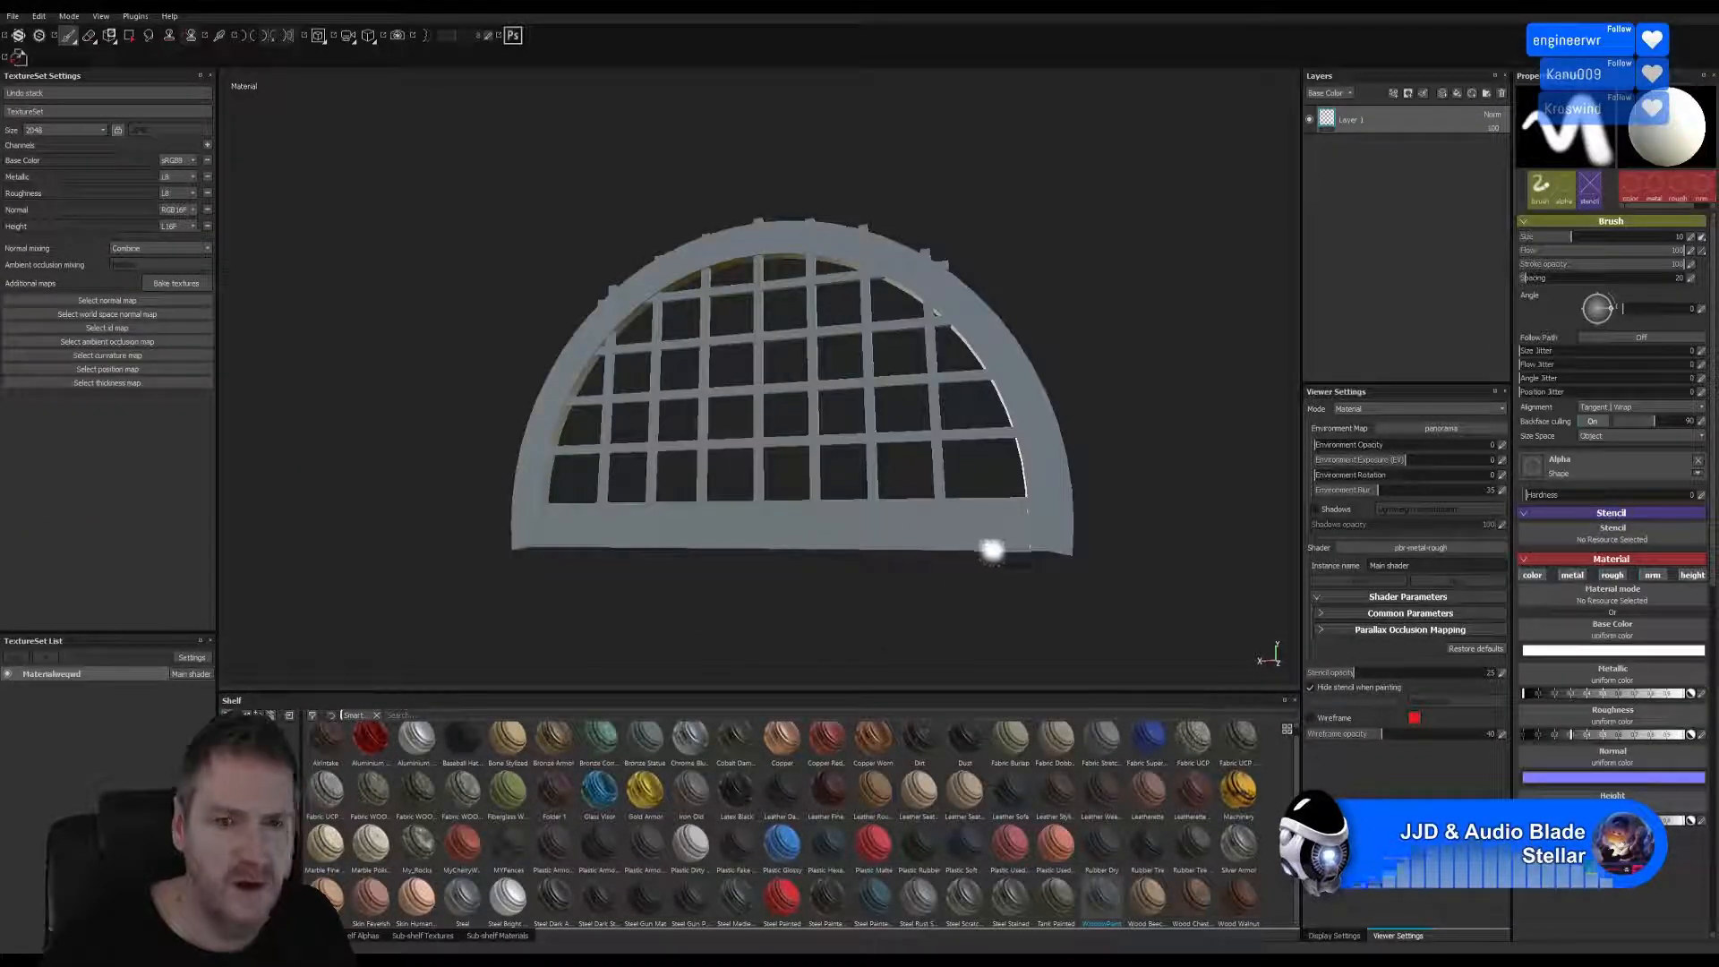
Bake the arch's normal, world space normal, ambient occlusion, curvature, position and thickness maps, using the low-poly mesh as the high-poly mesh.
mouse_move(991, 550)
alt+mouse_down()
mouse_move(987, 578)
mouse_move(1004, 546)
alt+mouse_up()
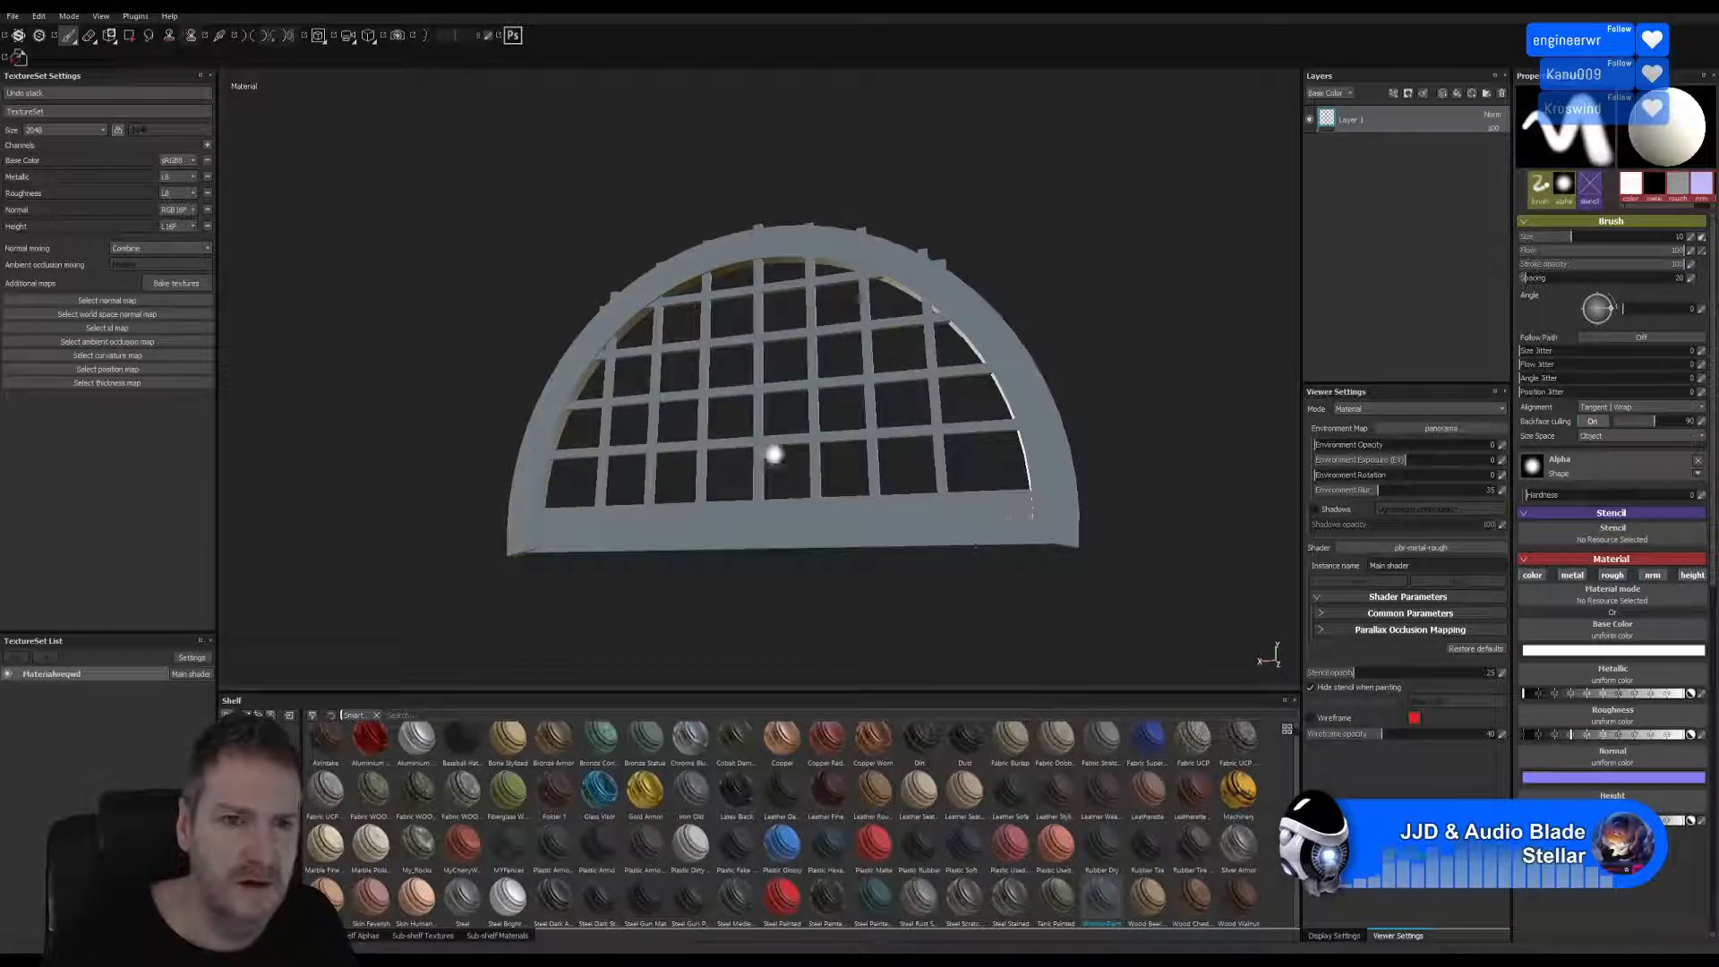
click(184, 285)
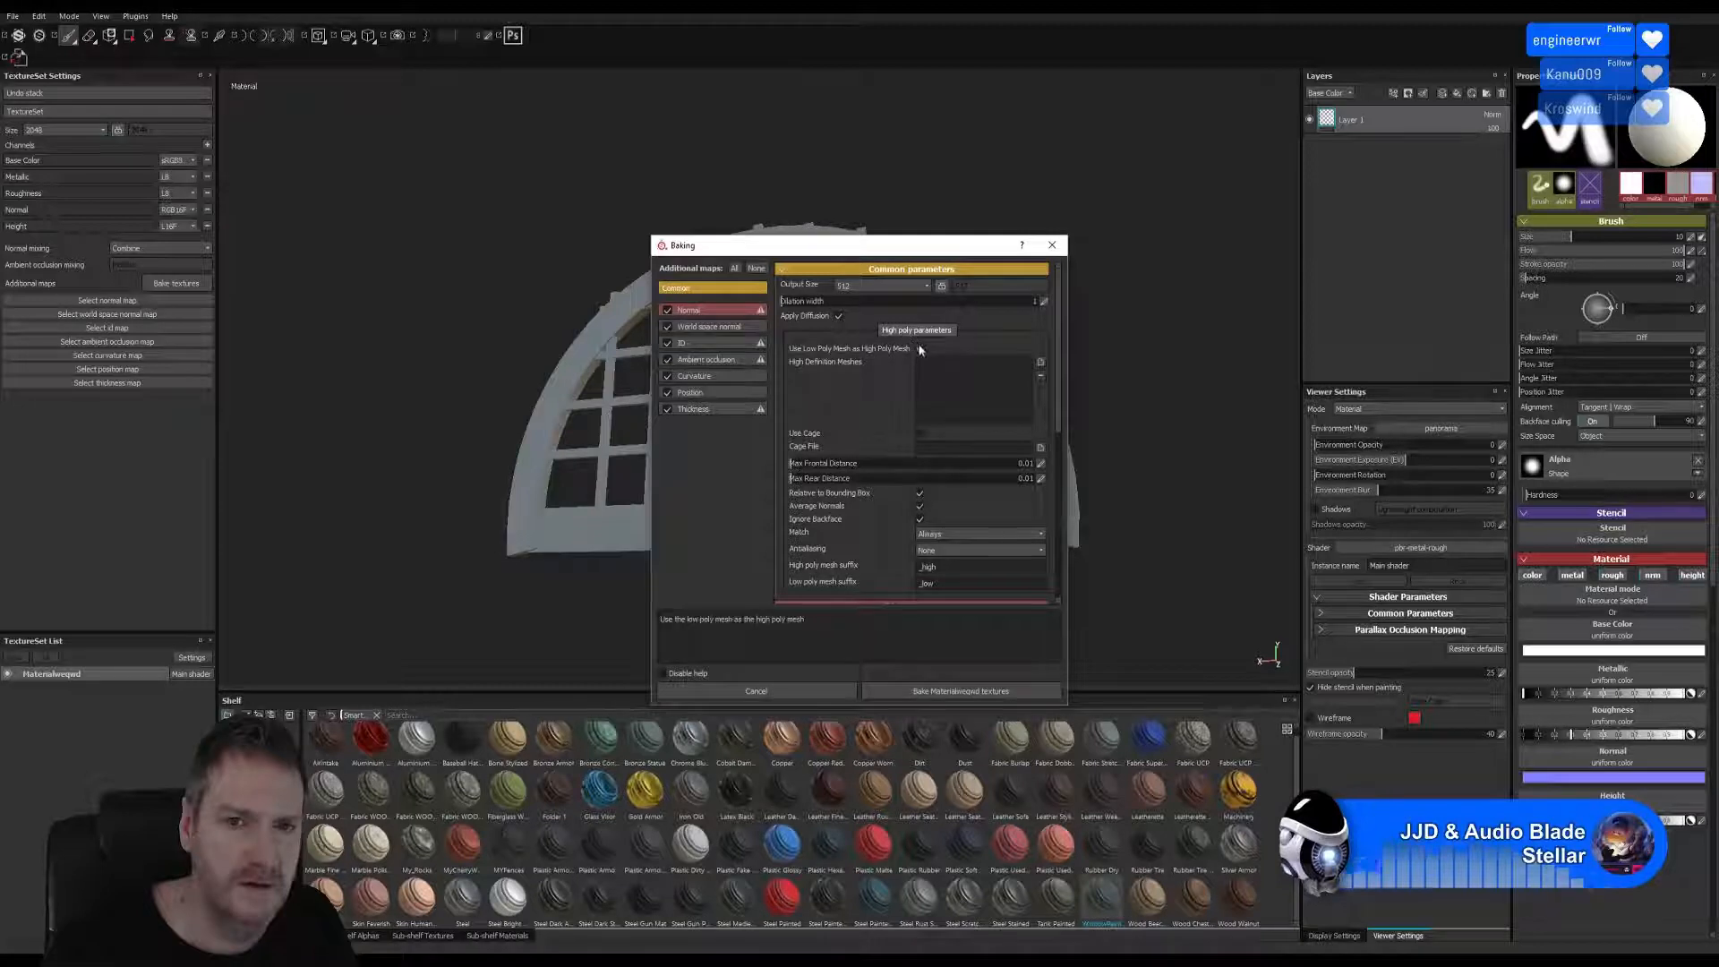
click(933, 692)
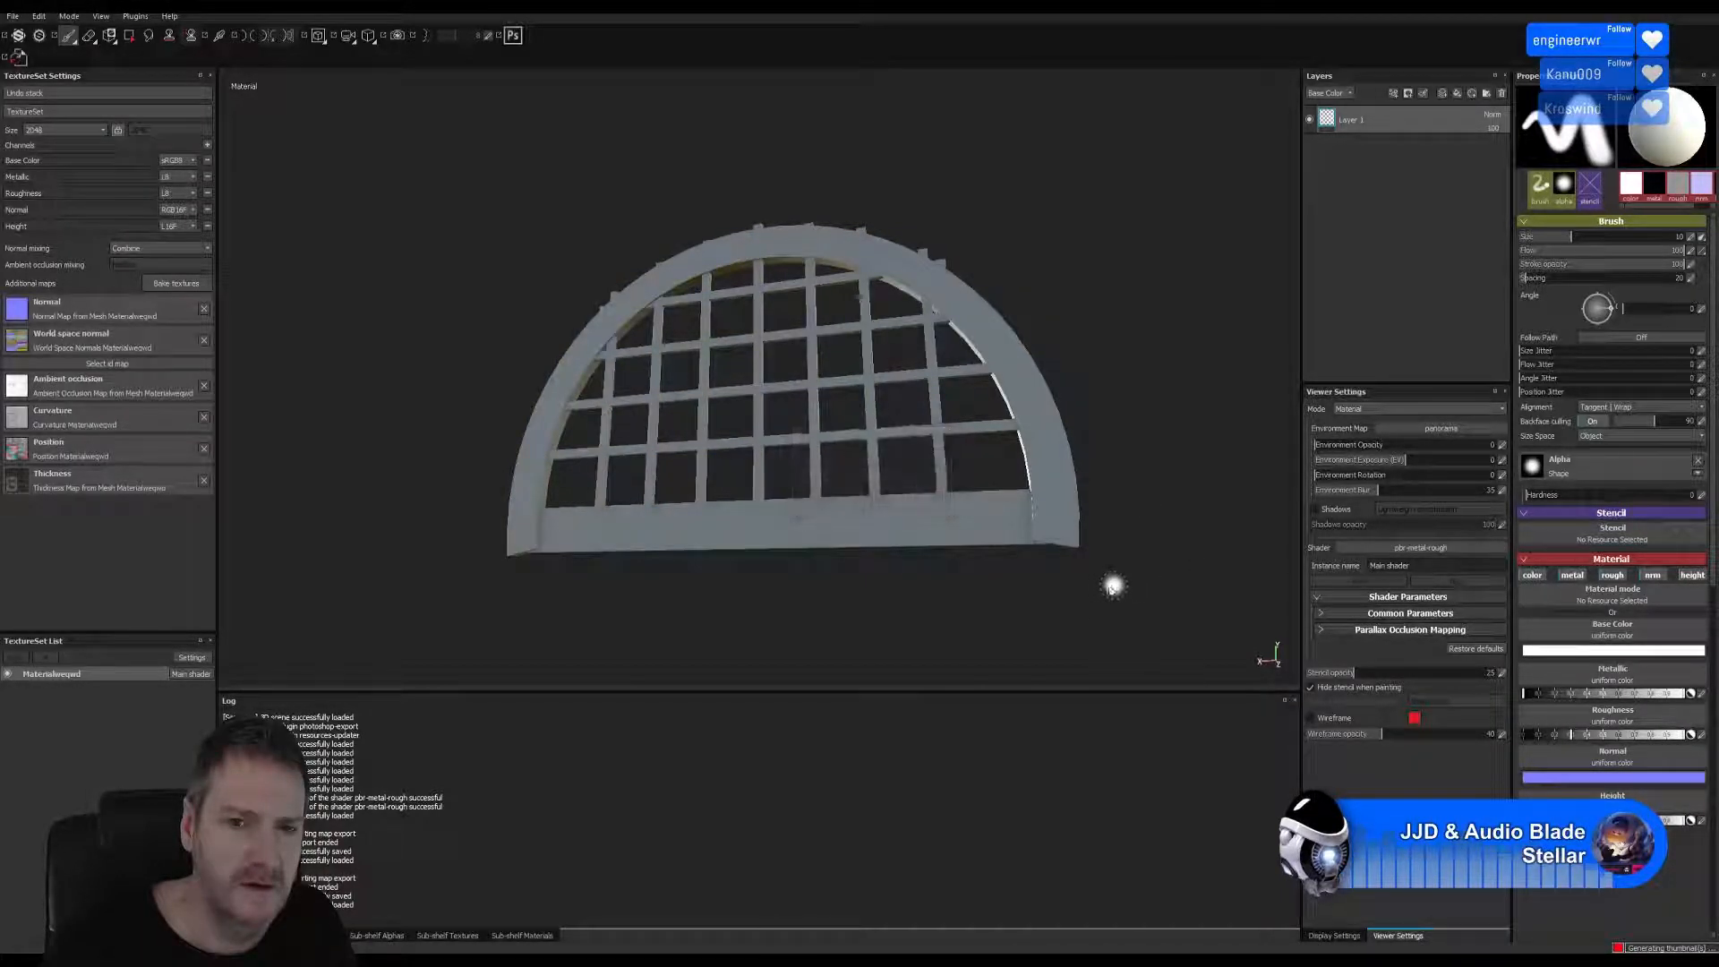
alt+drag(1109, 582, 1220, 526)
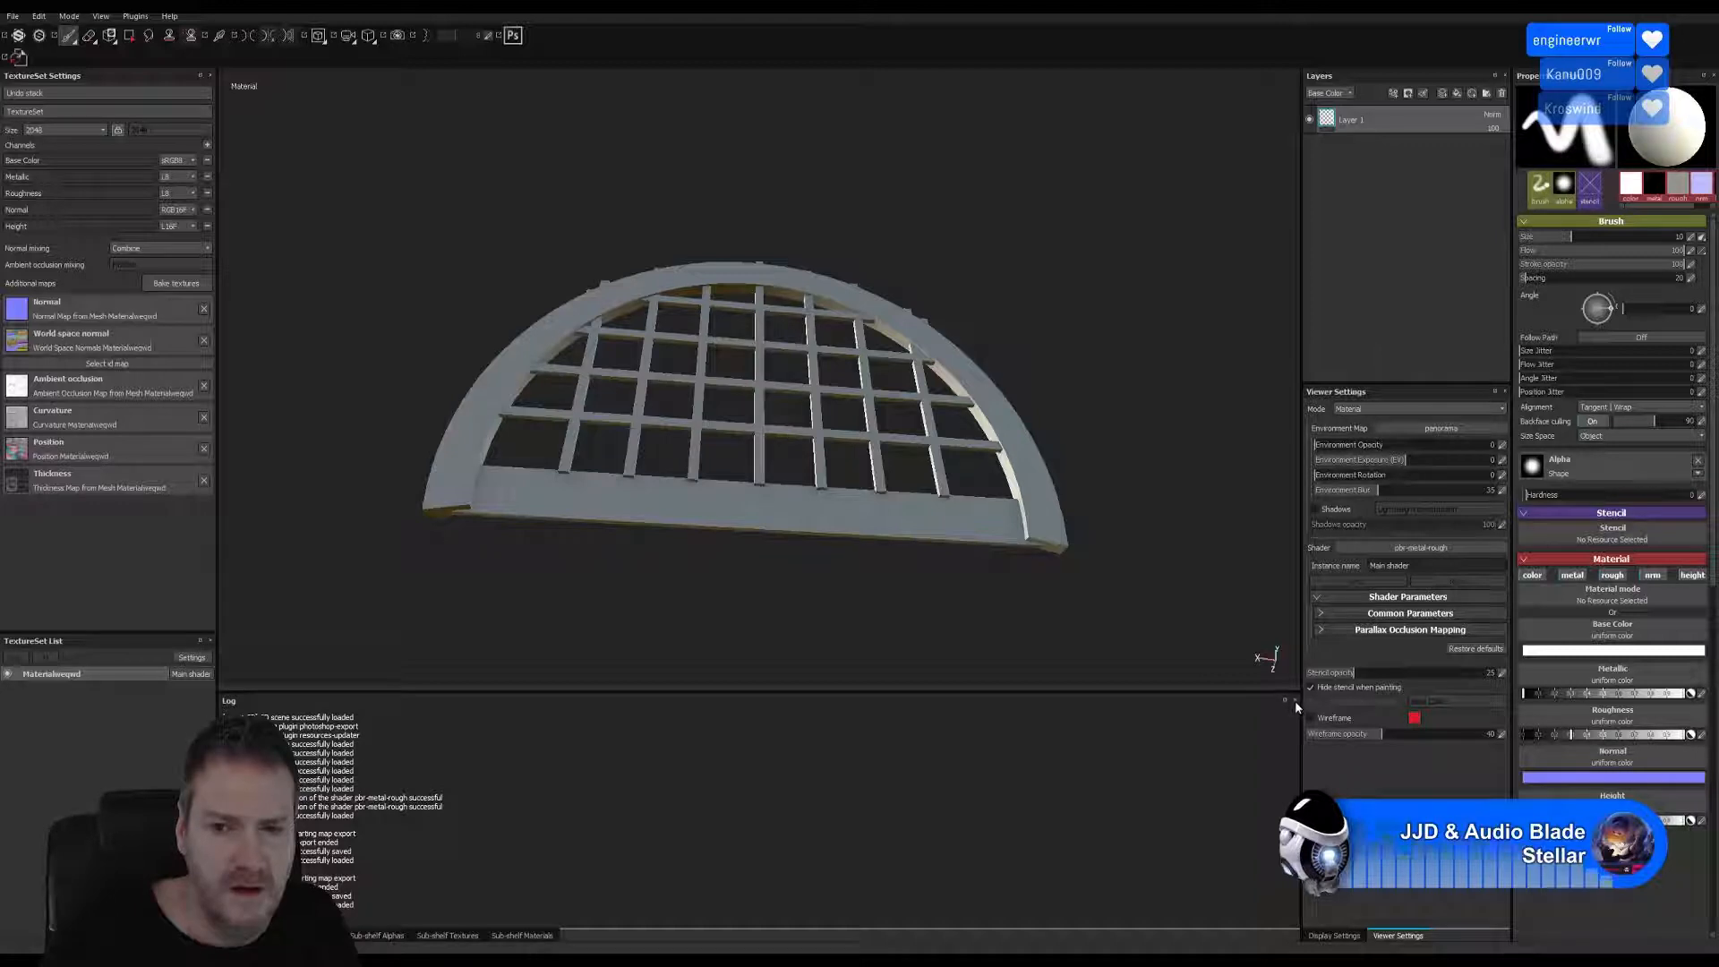
Apply the WindowPaint smart material to the arch and remove the empty Layer 1.
click(1294, 700)
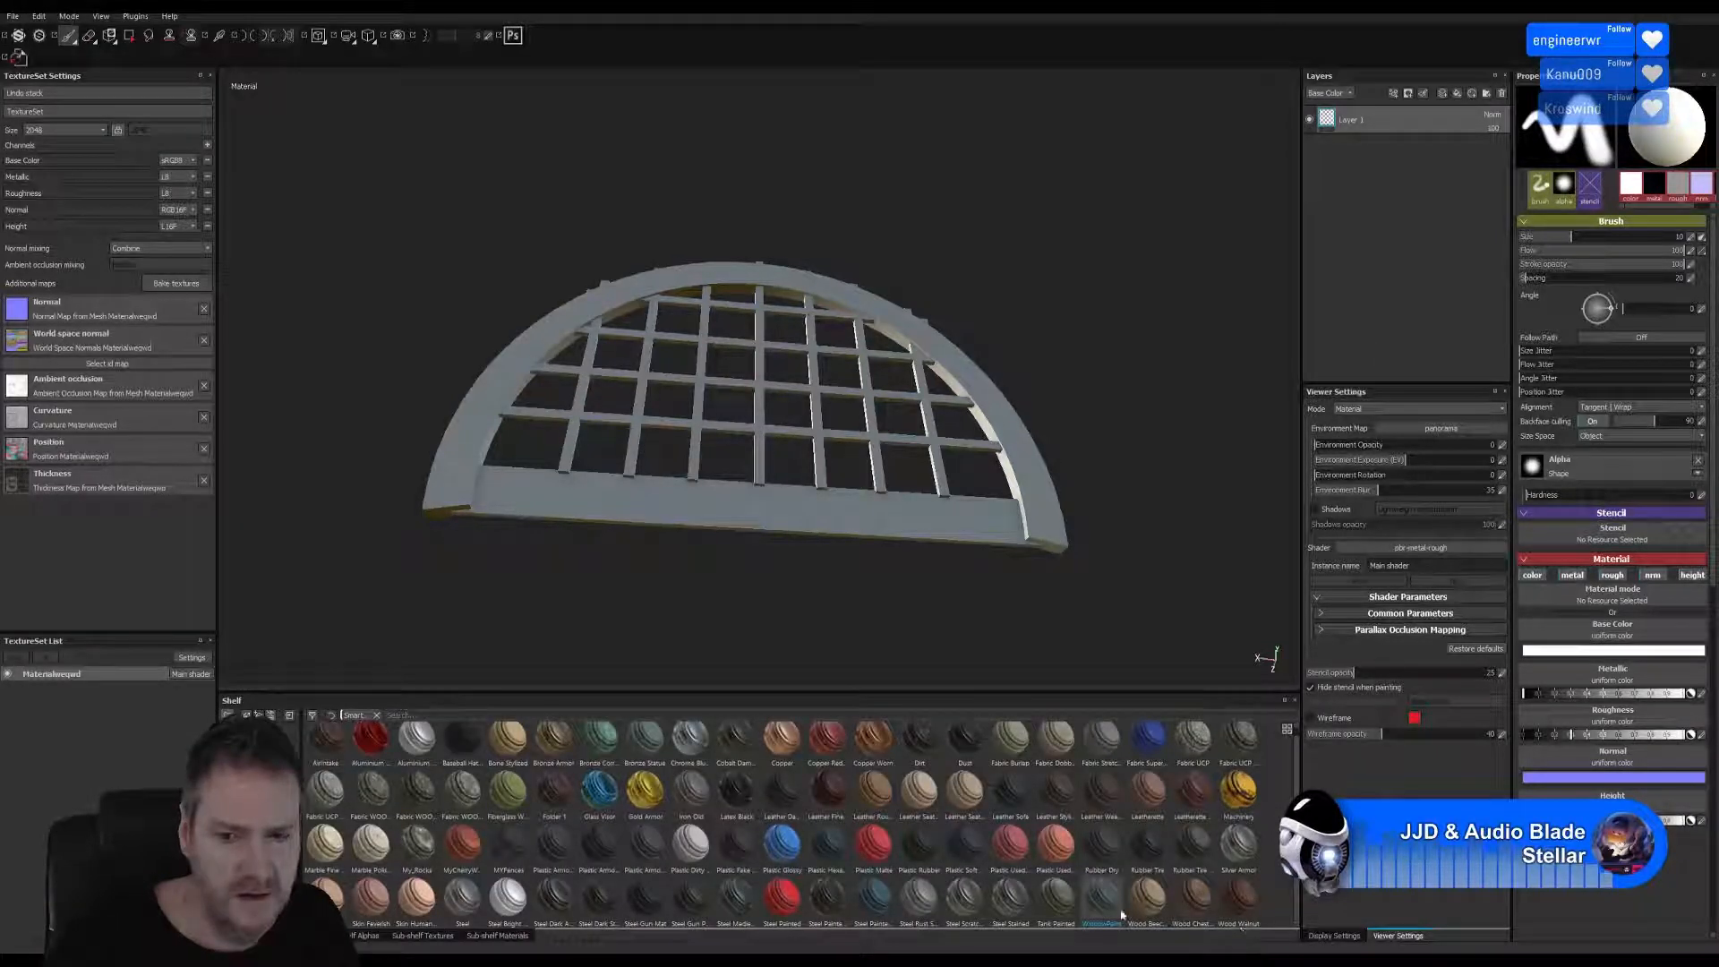
mouse_move(1120, 913)
mouse_down()
mouse_move(1361, 215)
mouse_move(1389, 184)
mouse_move(1385, 134)
mouse_up()
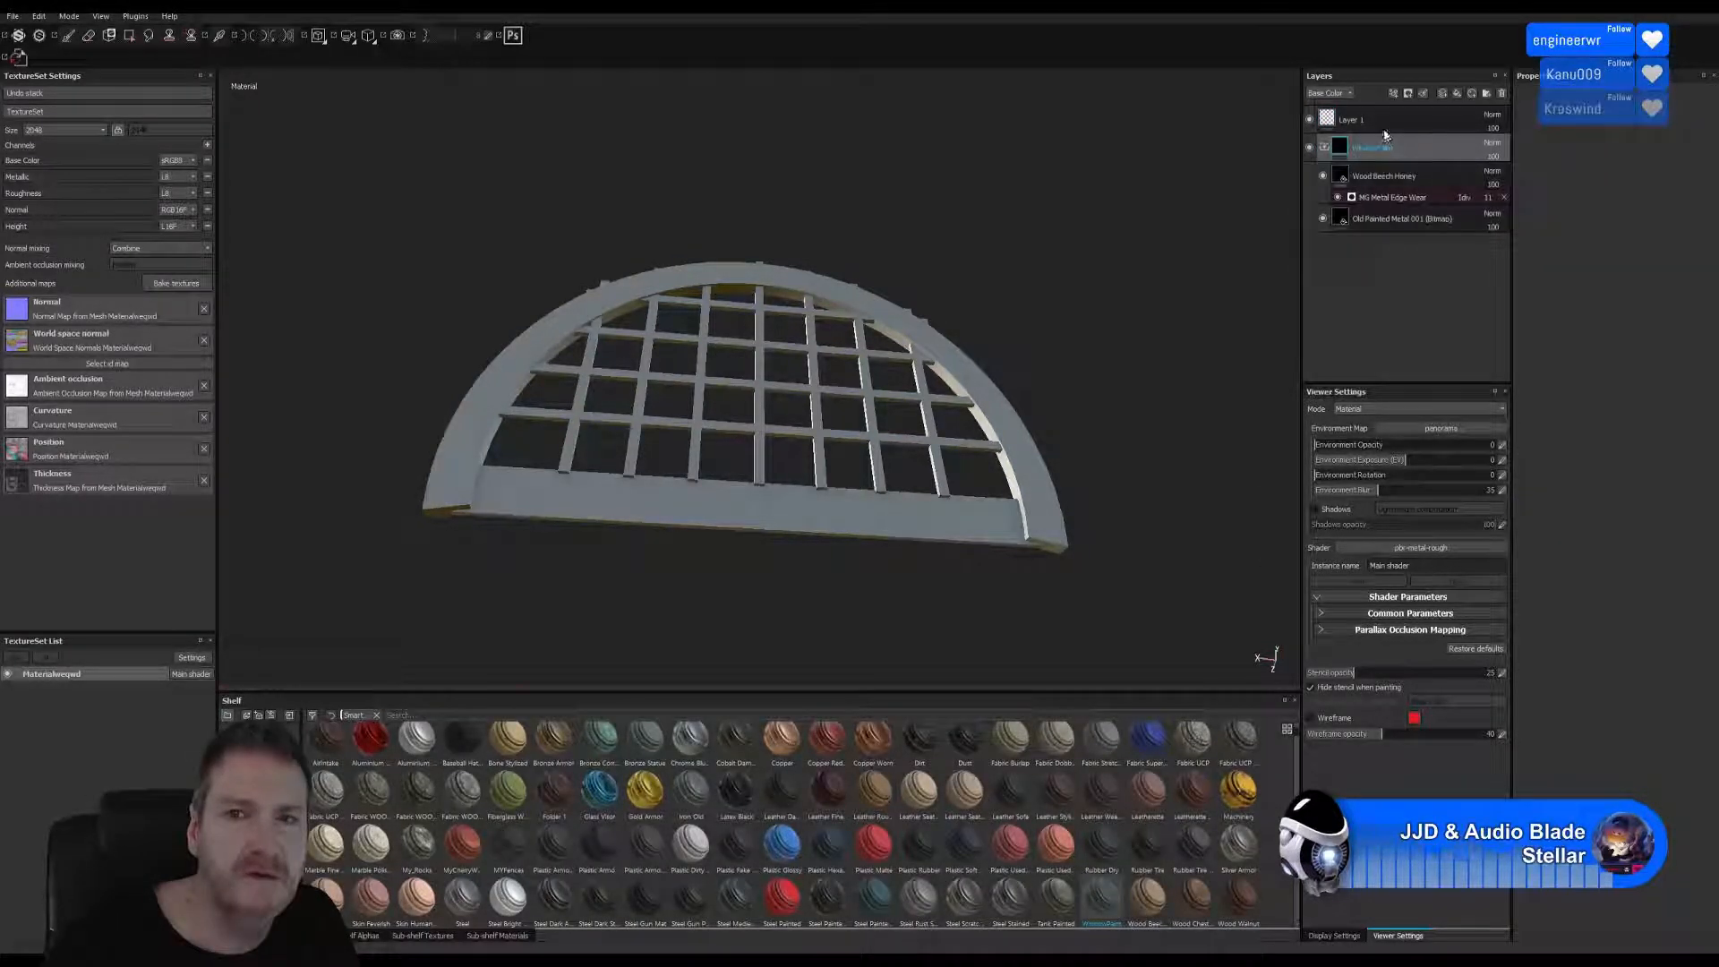
click(1385, 123)
right_click(1385, 122)
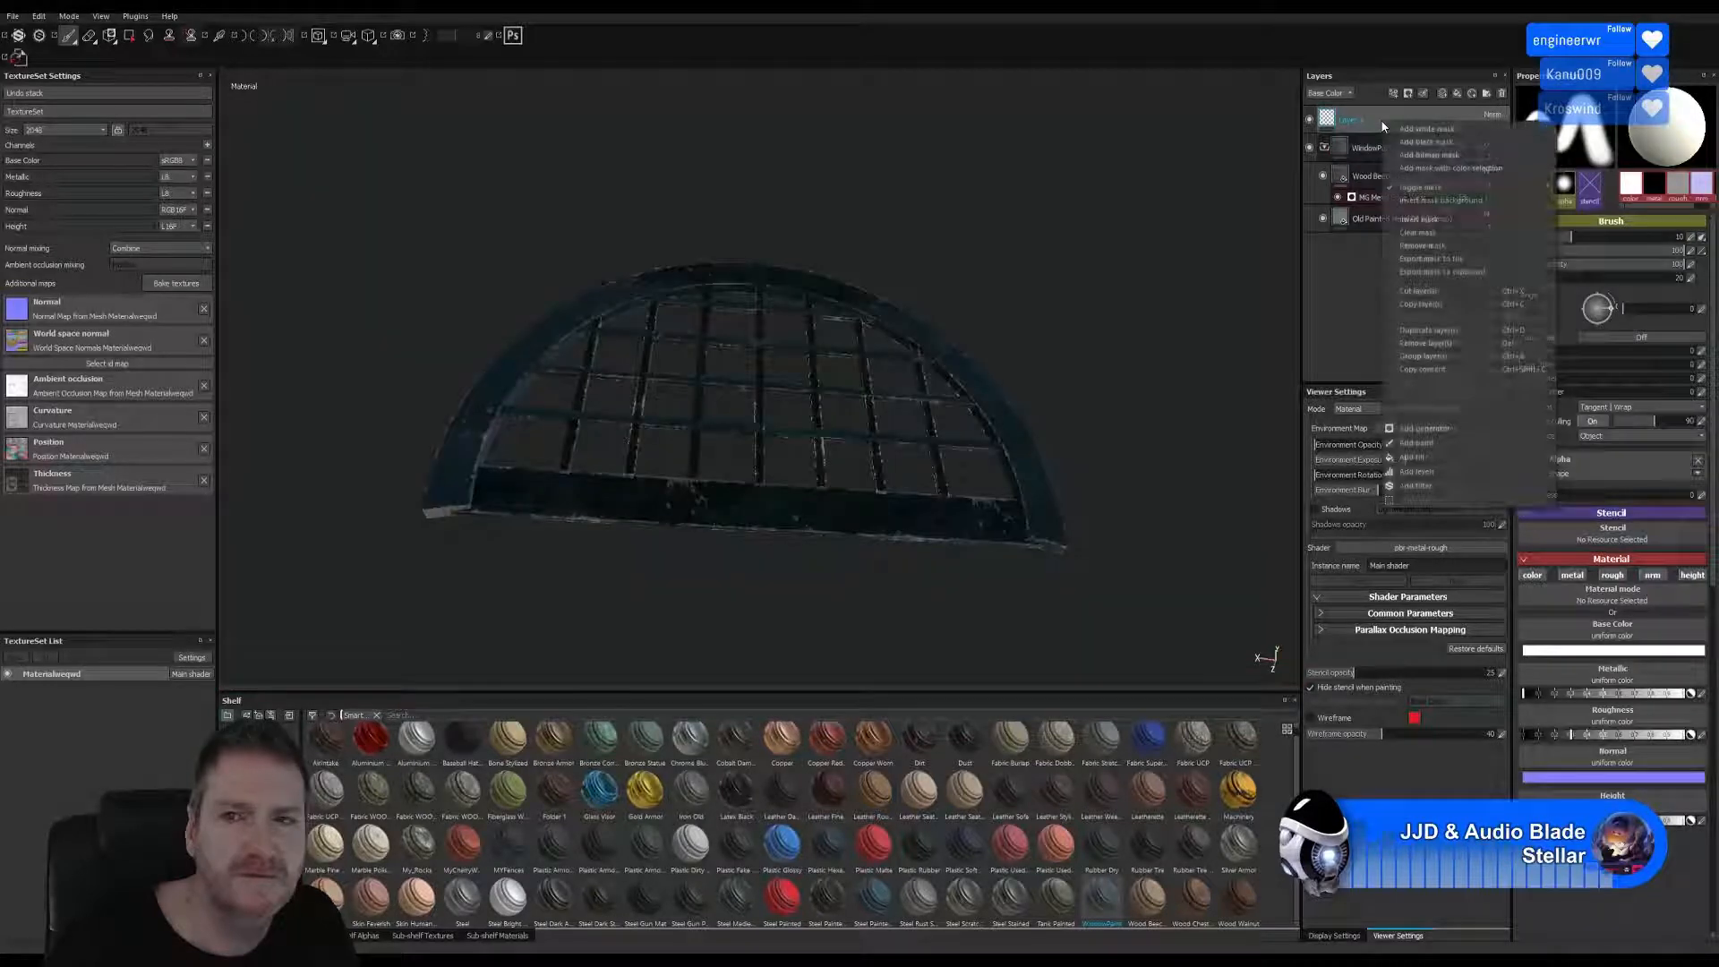
click(1440, 354)
alt+drag(1144, 465, 1077, 387)
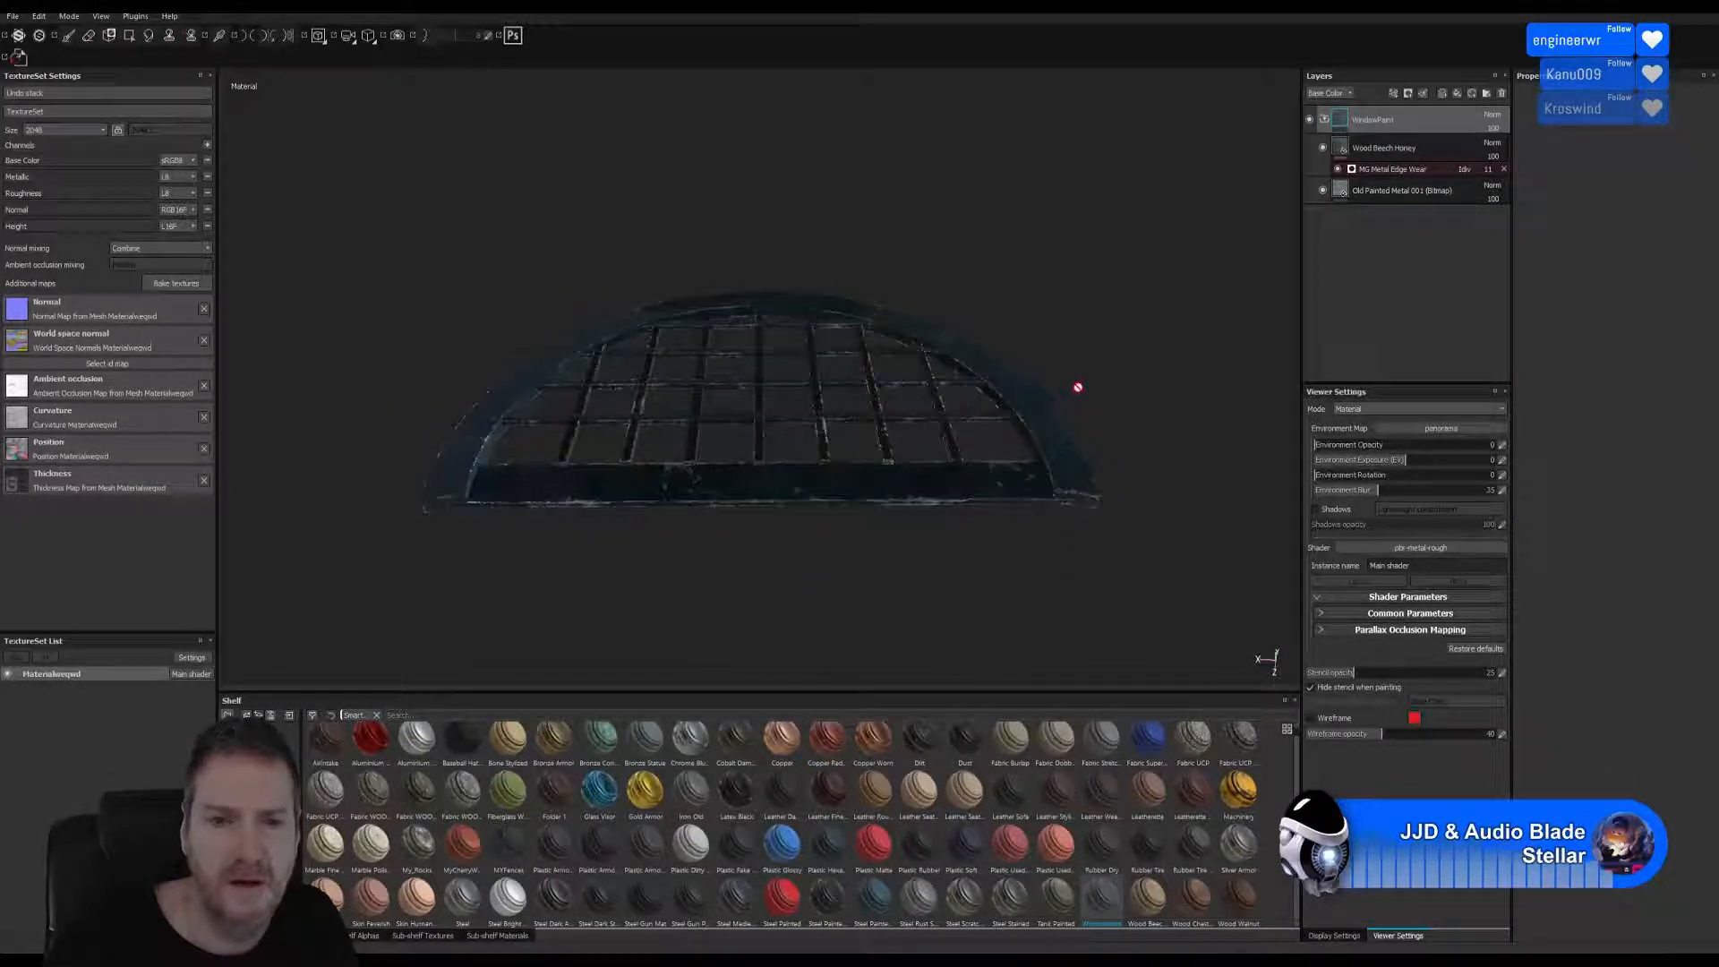
Rename the arch's texture set as WoodenArch.
double_click(62, 674)
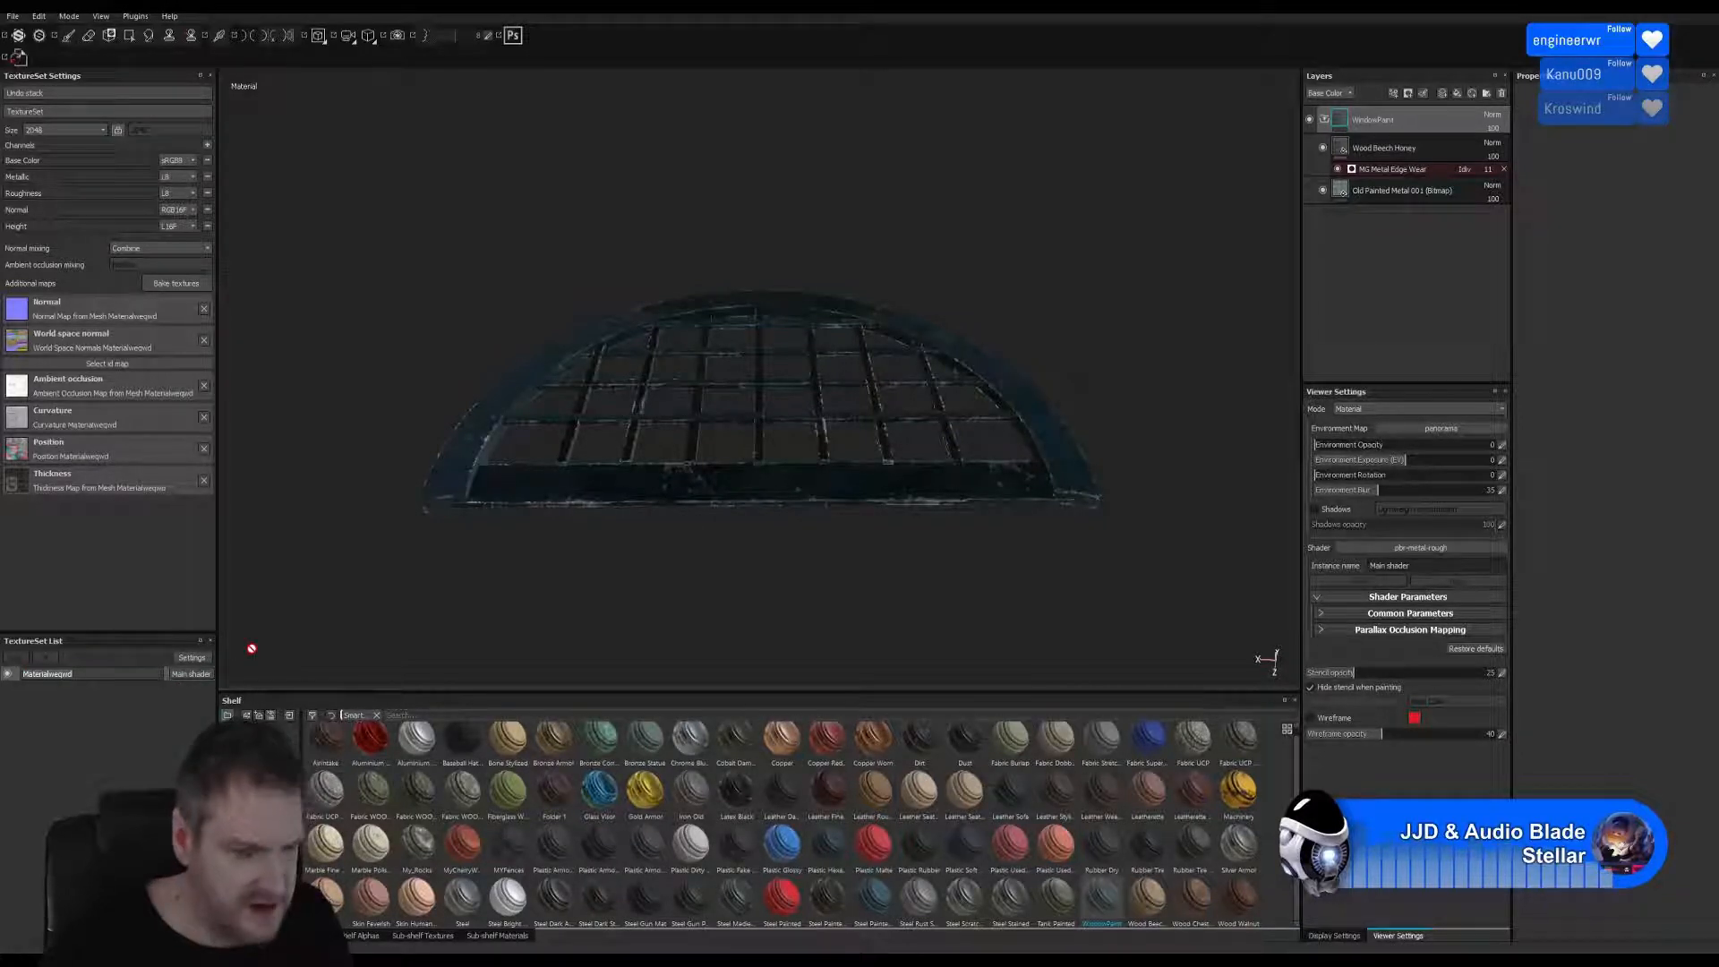
text(Woo)
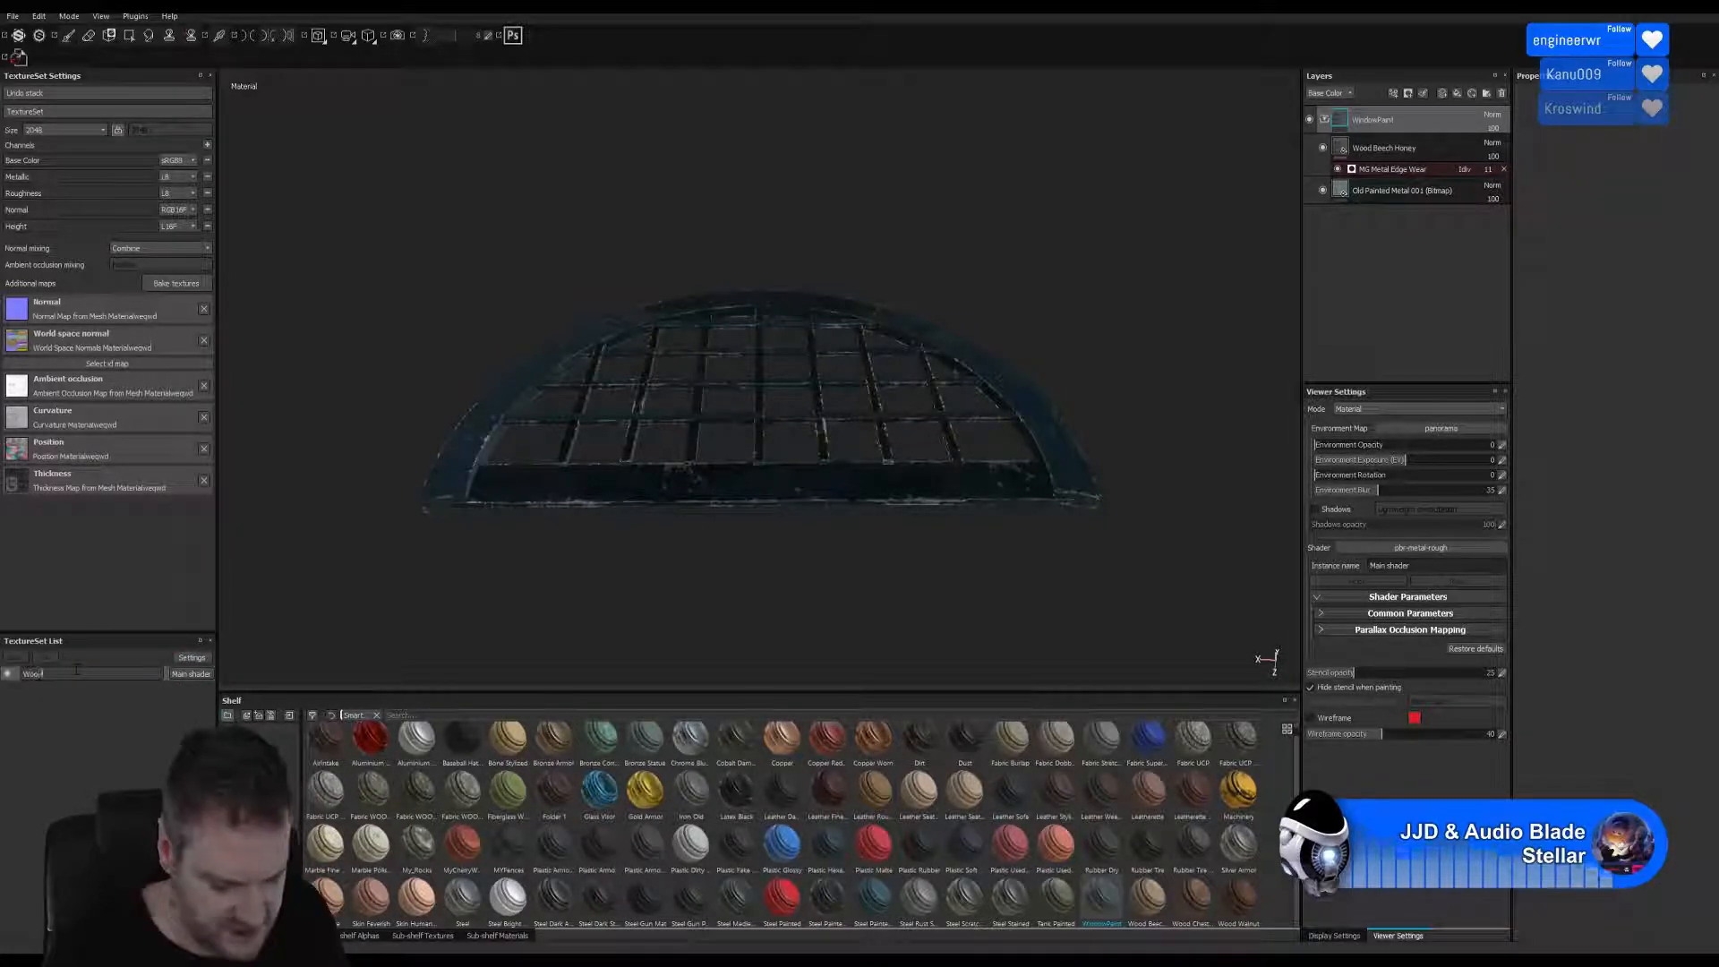
text(denArch)
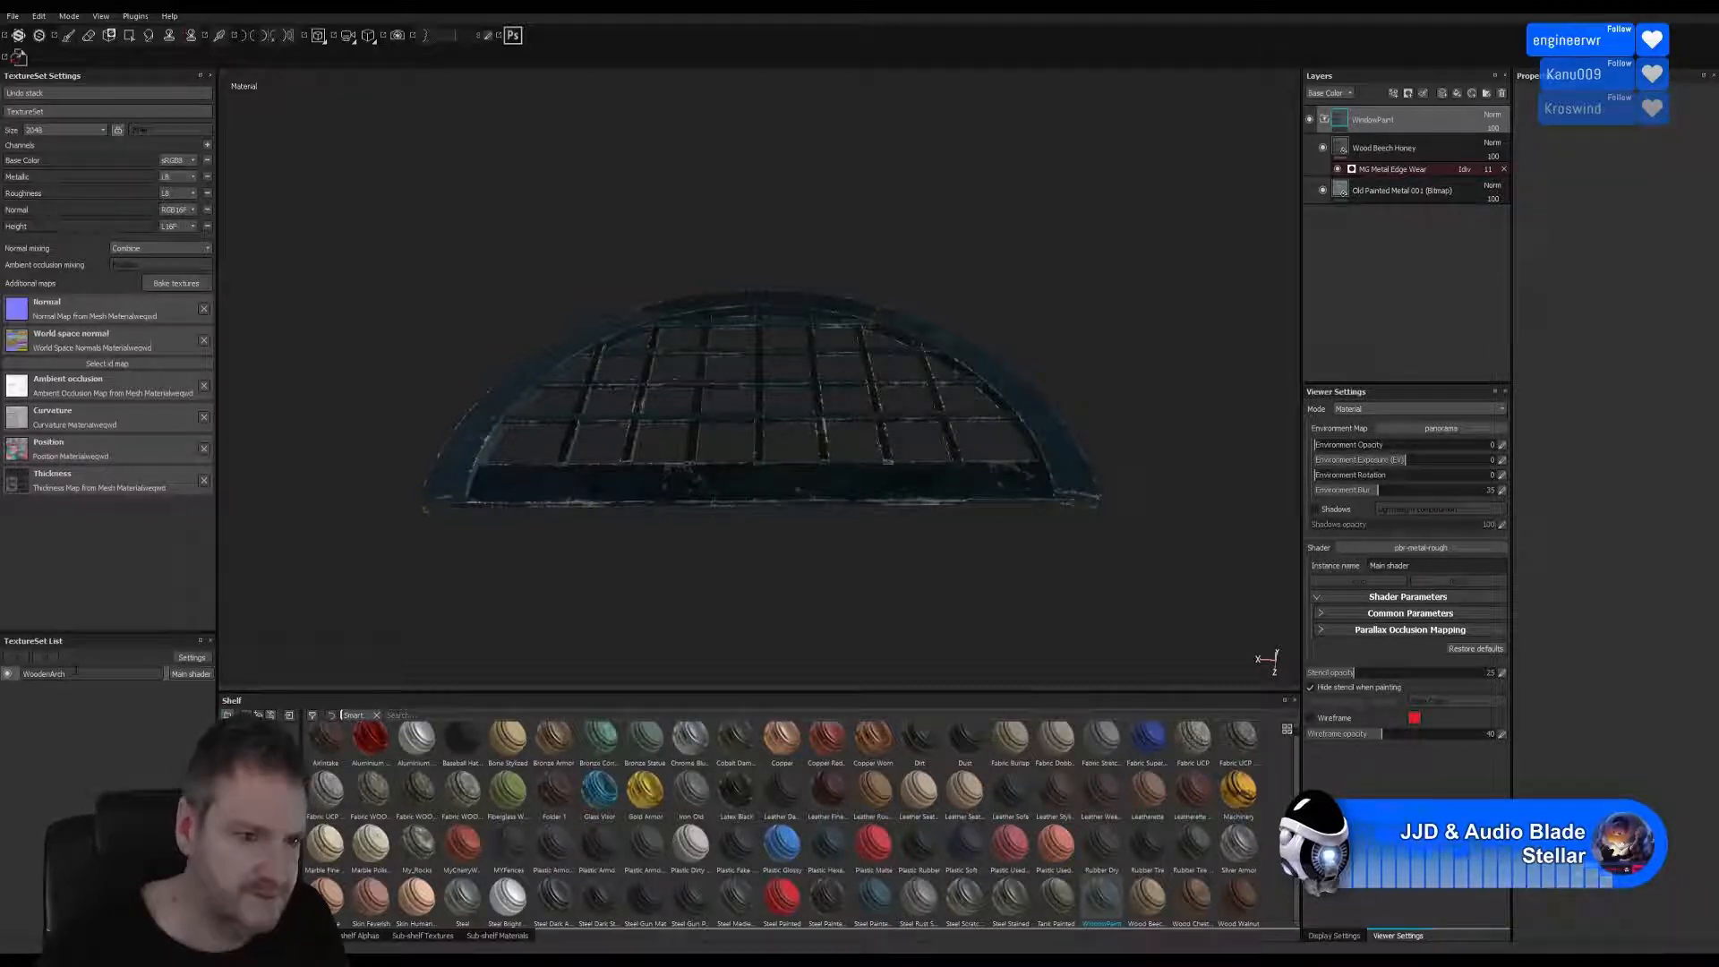
key(Return)
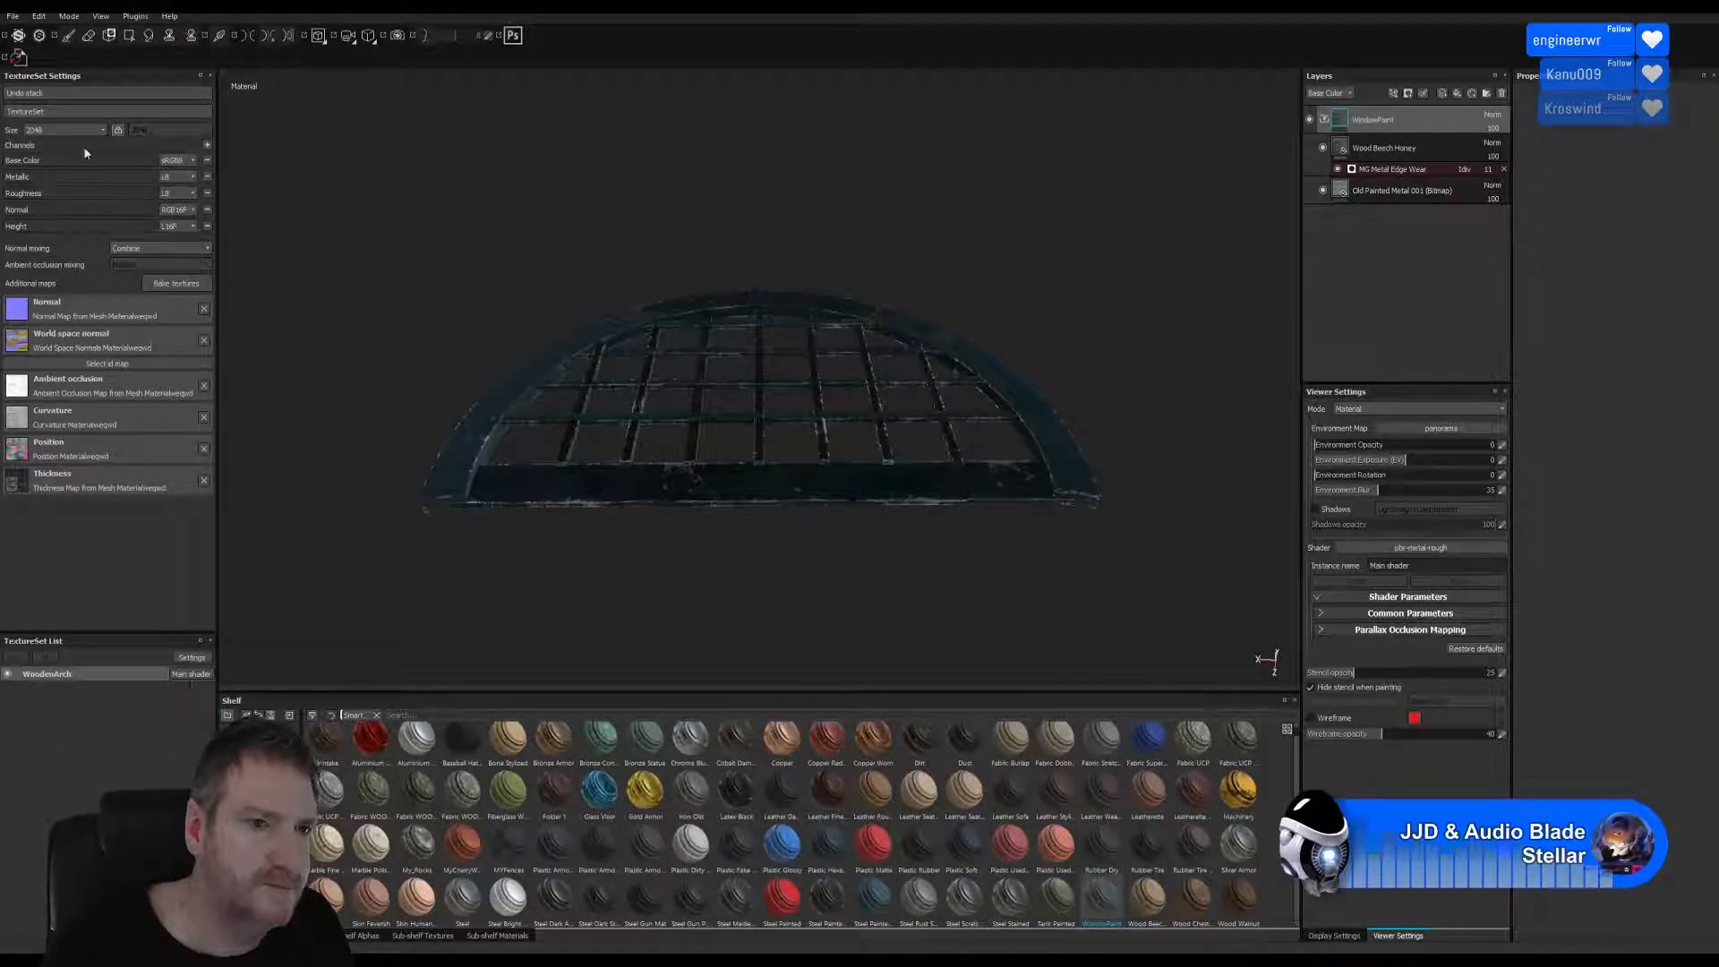
Set the texture export folder to UE4 Projects\Models\ArtDeco Building\Exports\Windows\UVW_Fixed on the Work (E:) drive.
click(12, 16)
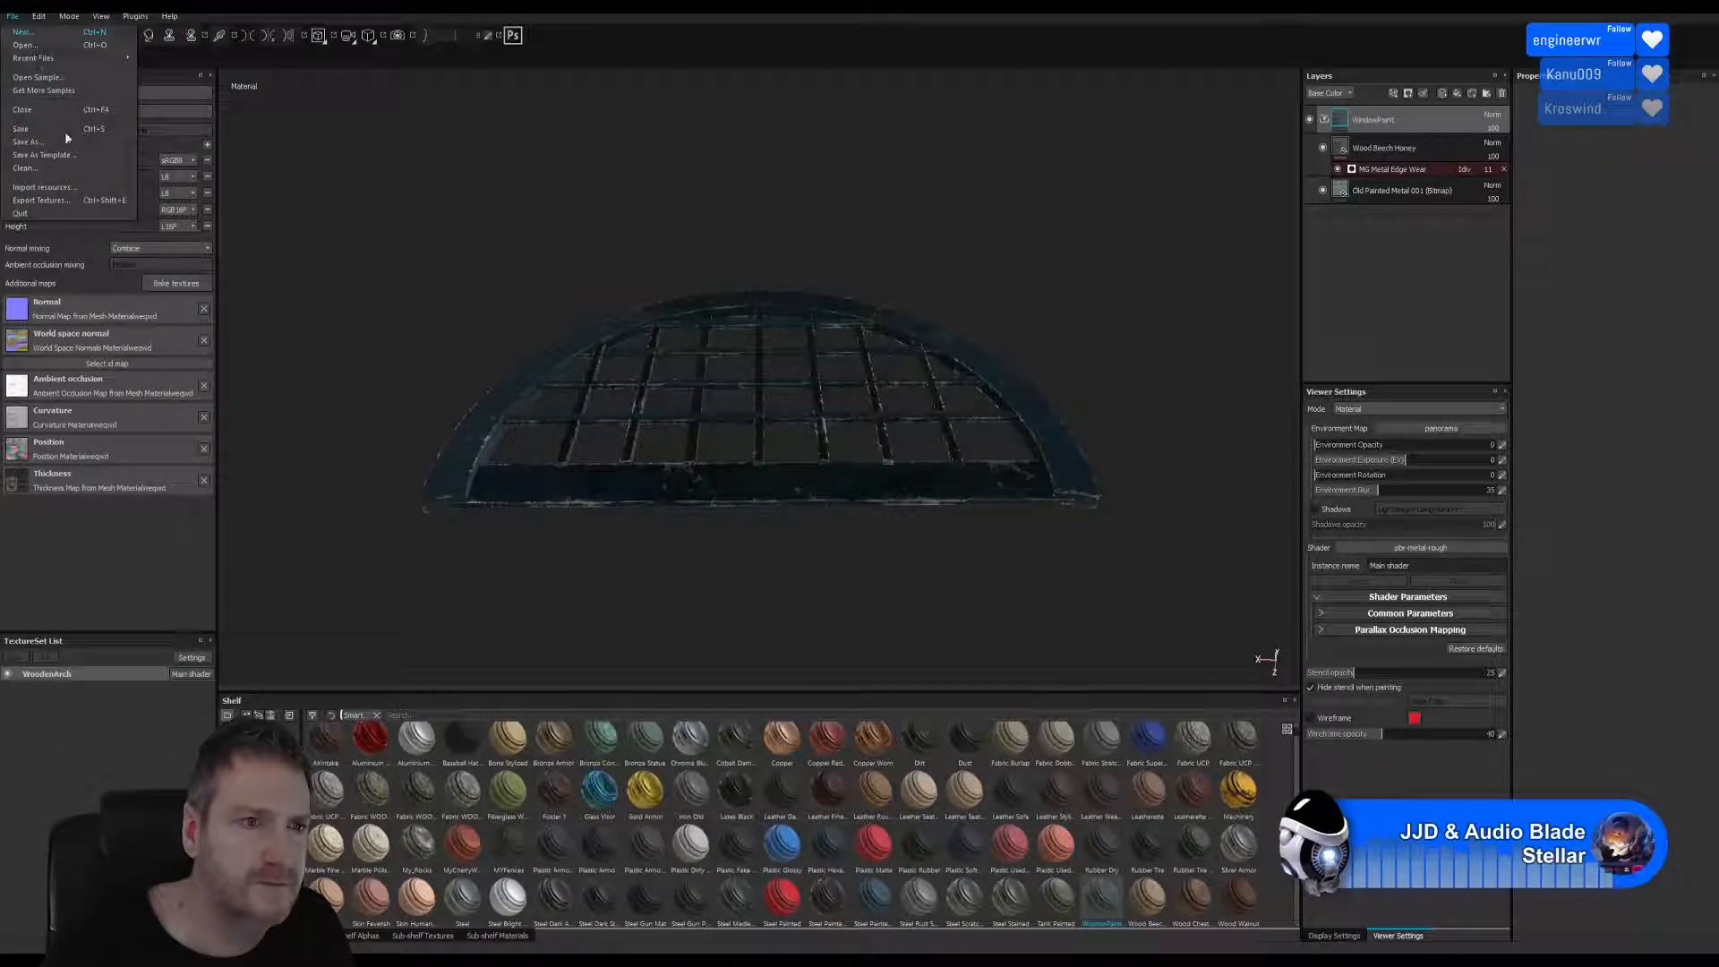
click(55, 199)
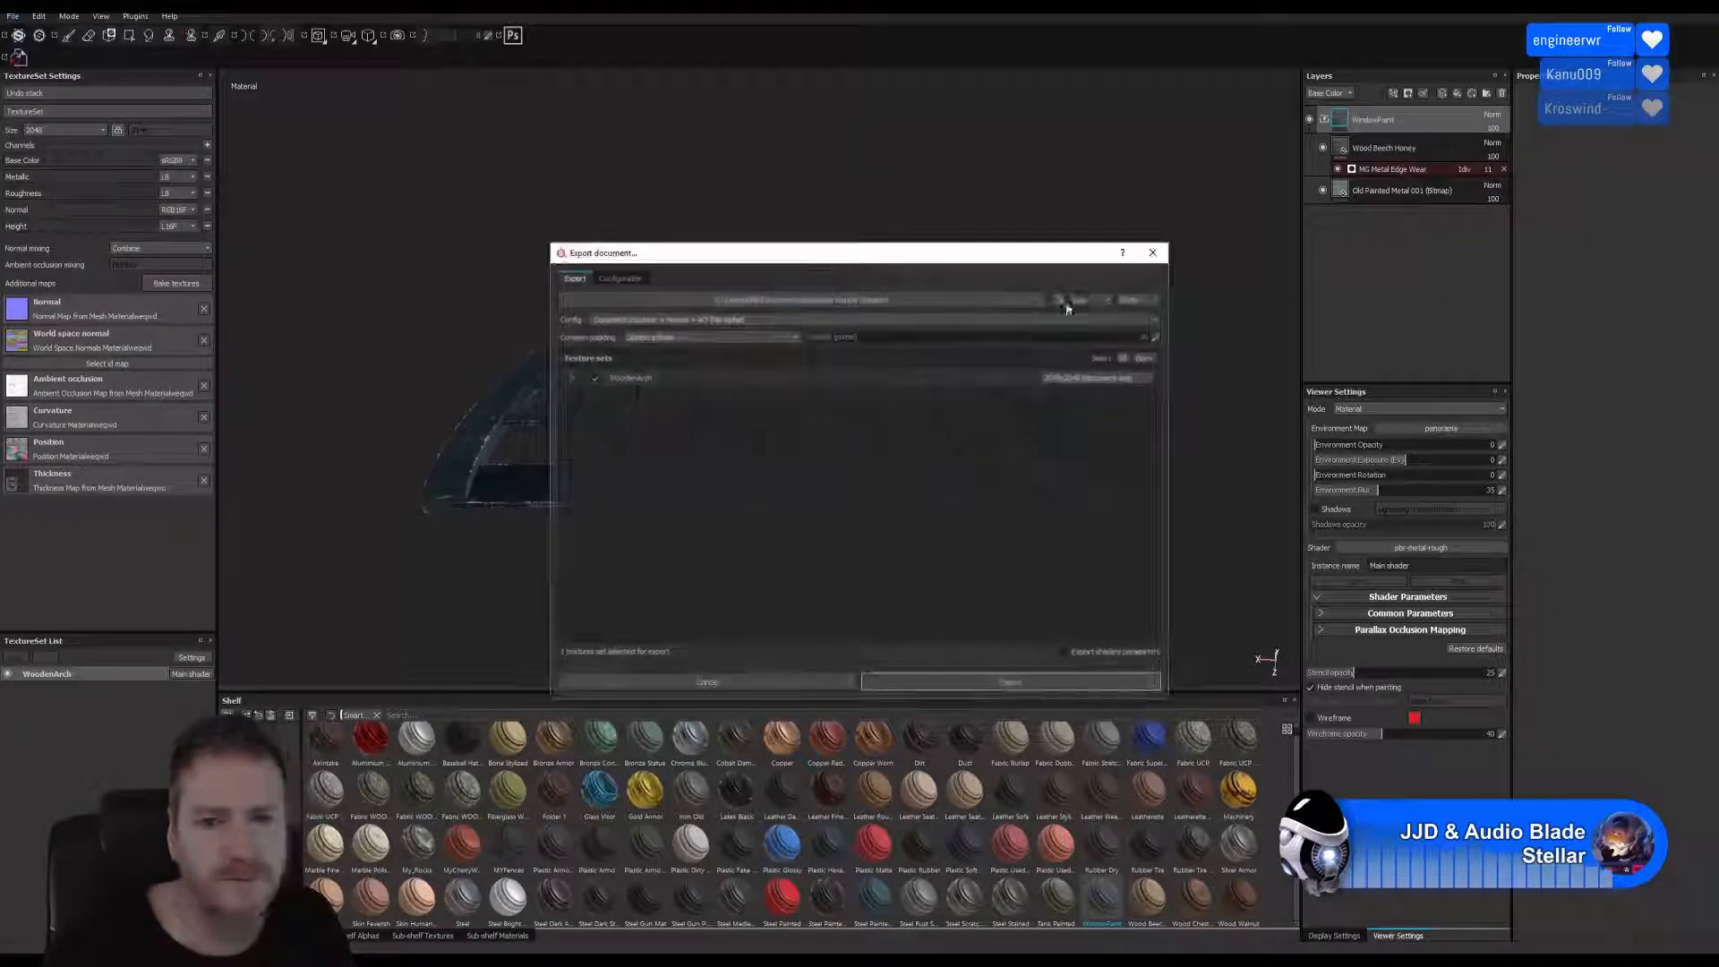
click(857, 299)
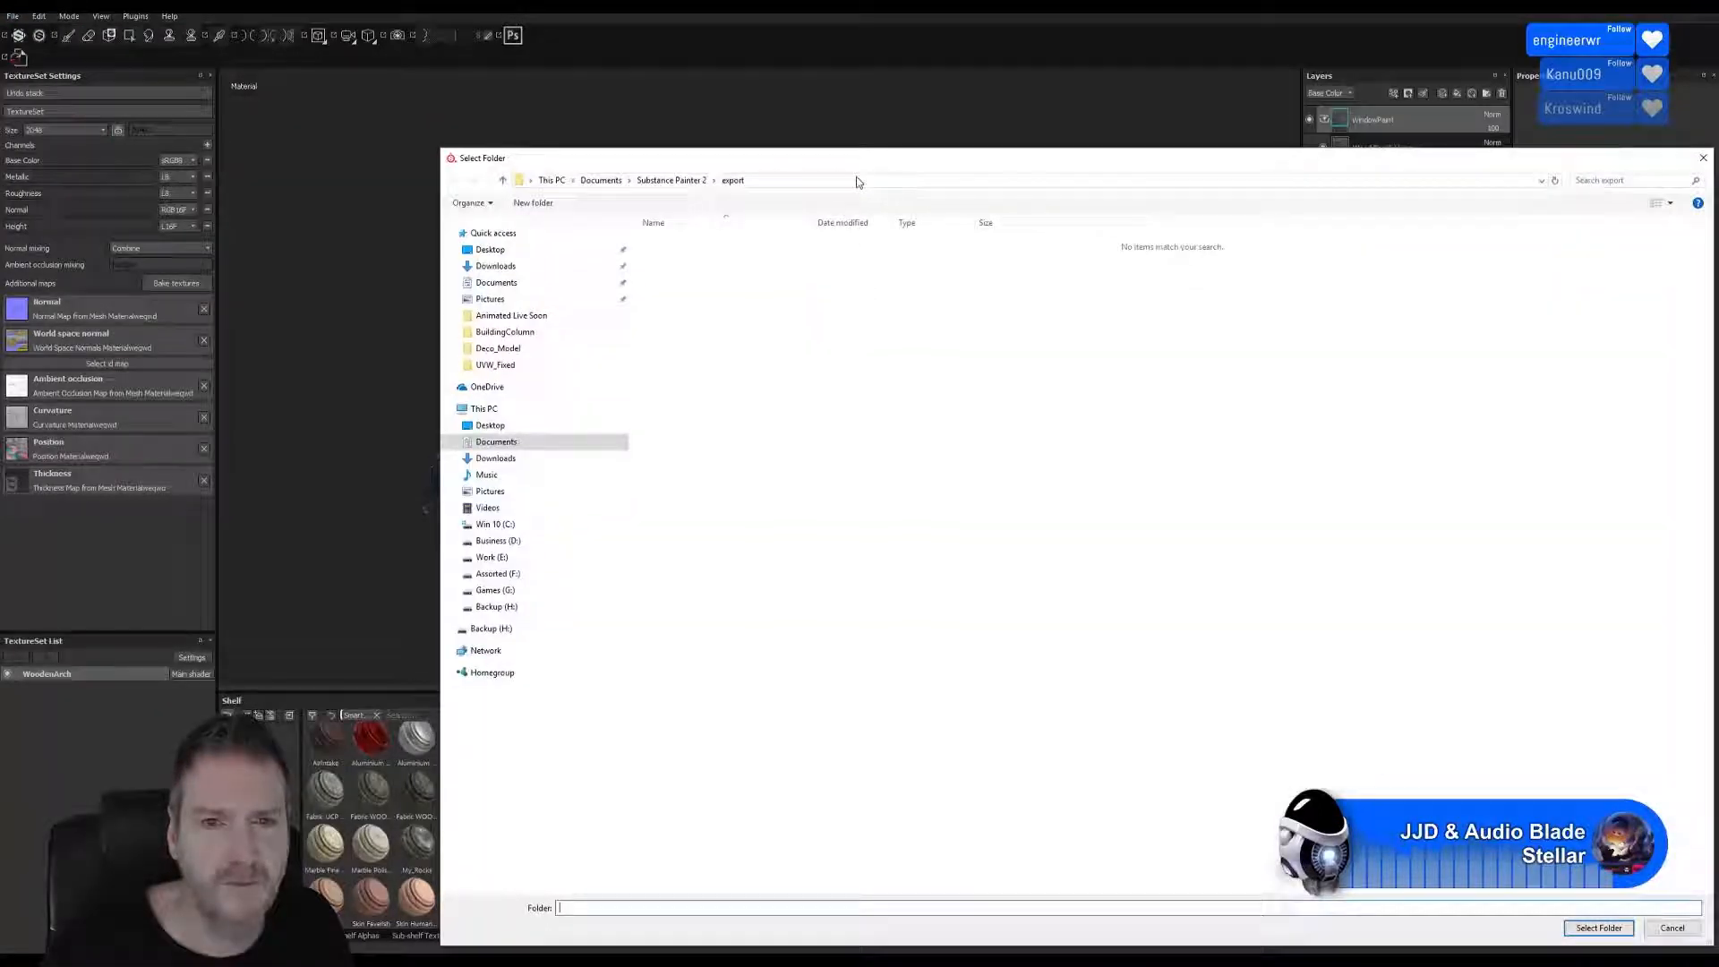
drag(861, 163, 740, 122)
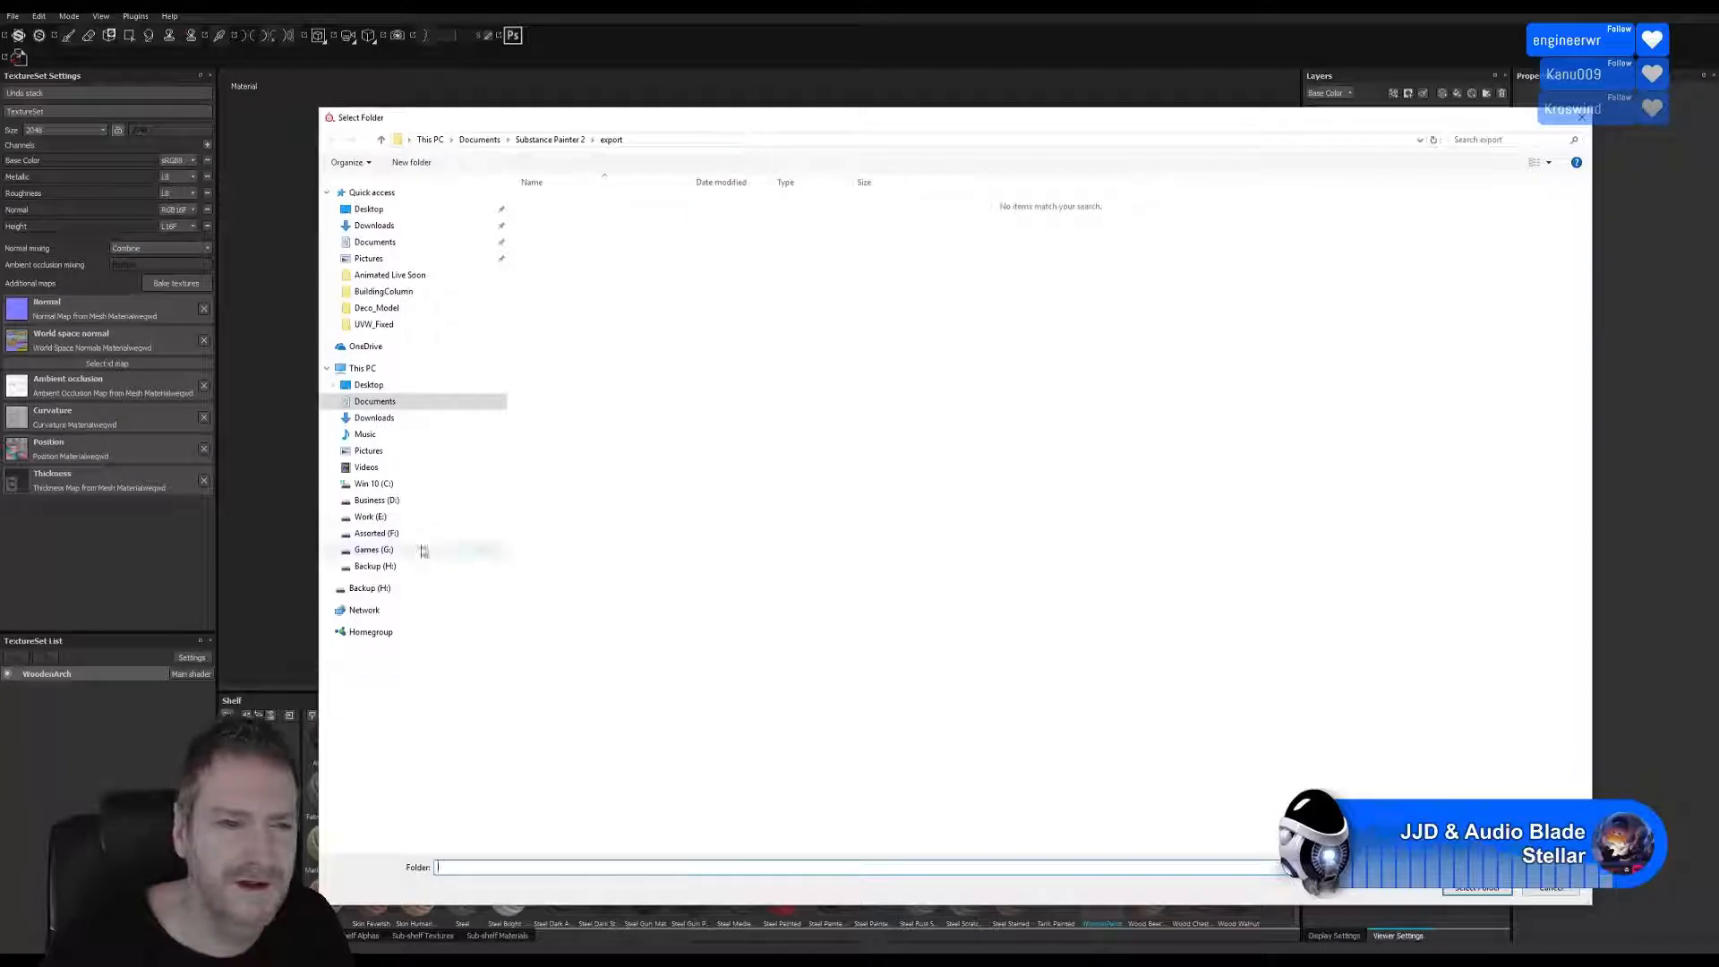
click(403, 517)
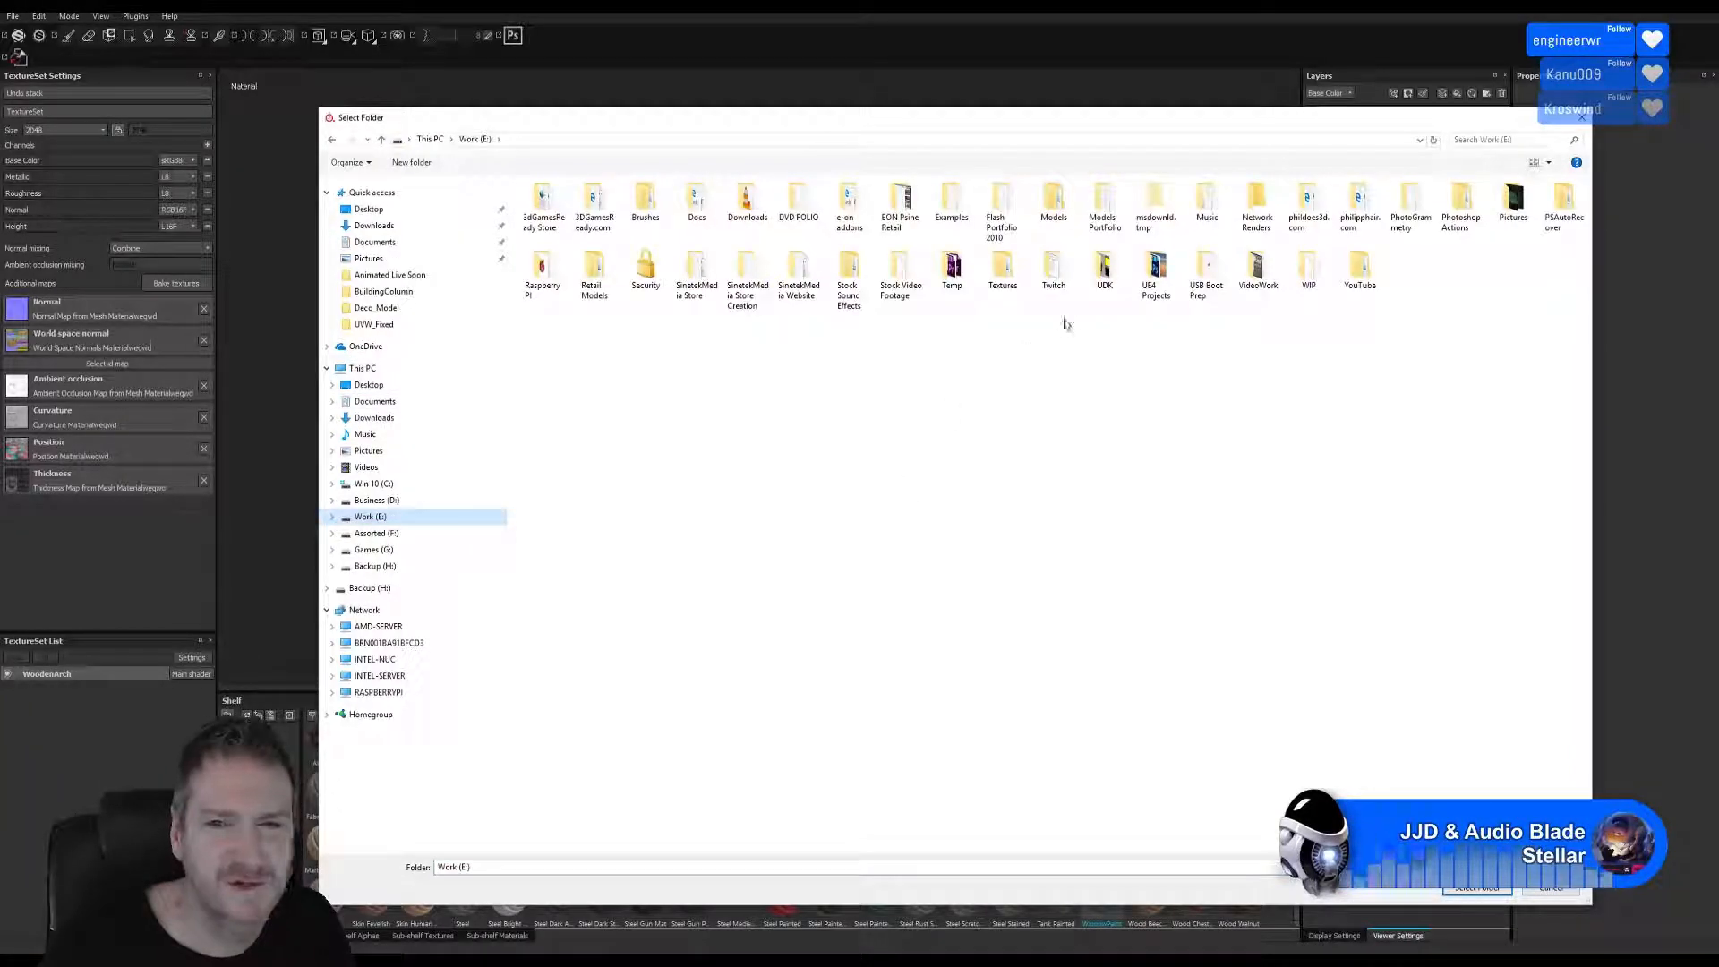
click(1154, 273)
double_click(1154, 275)
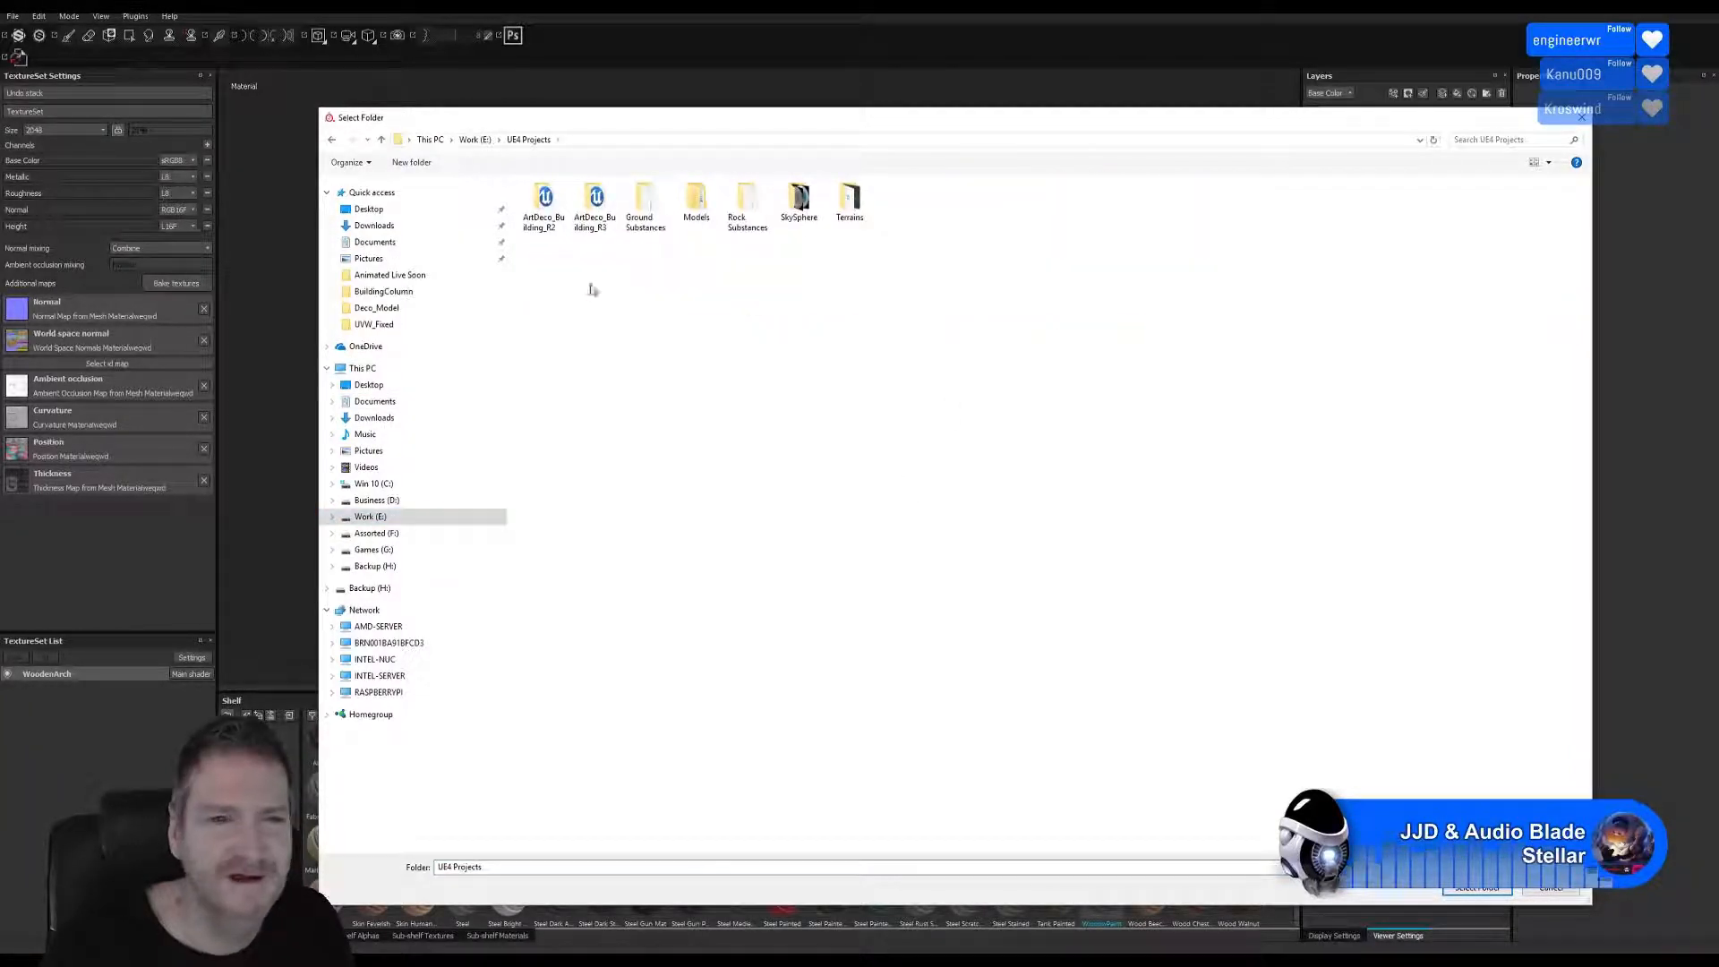
double_click(694, 208)
double_click(541, 208)
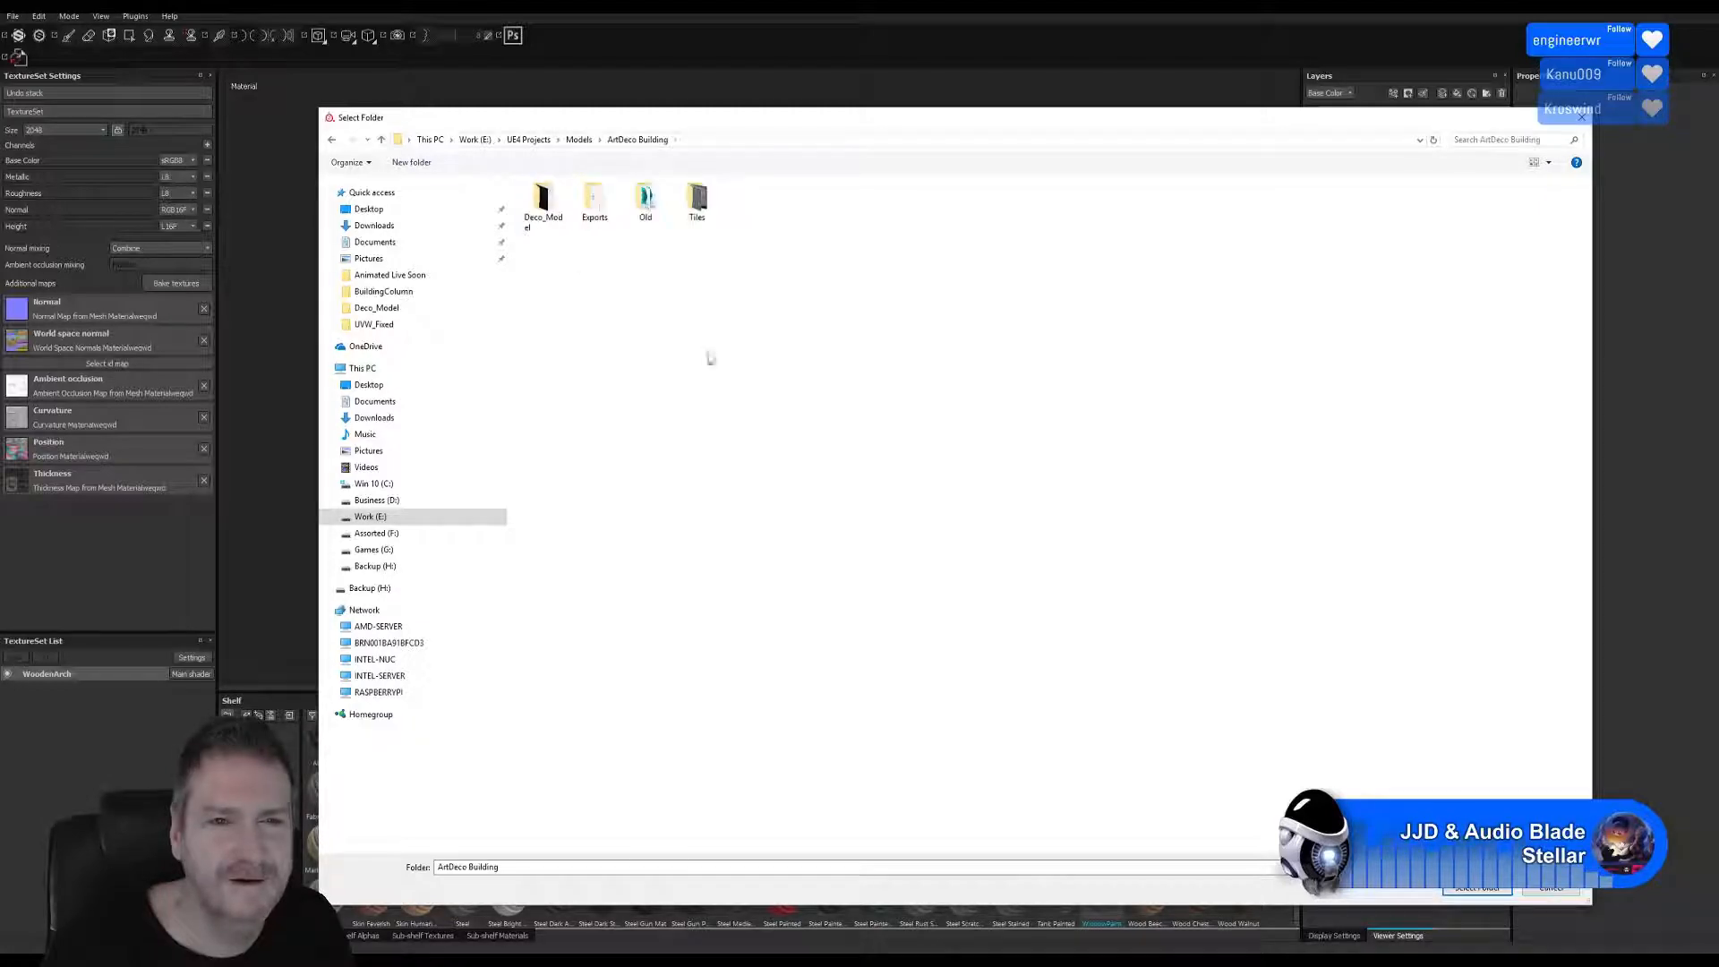
double_click(594, 201)
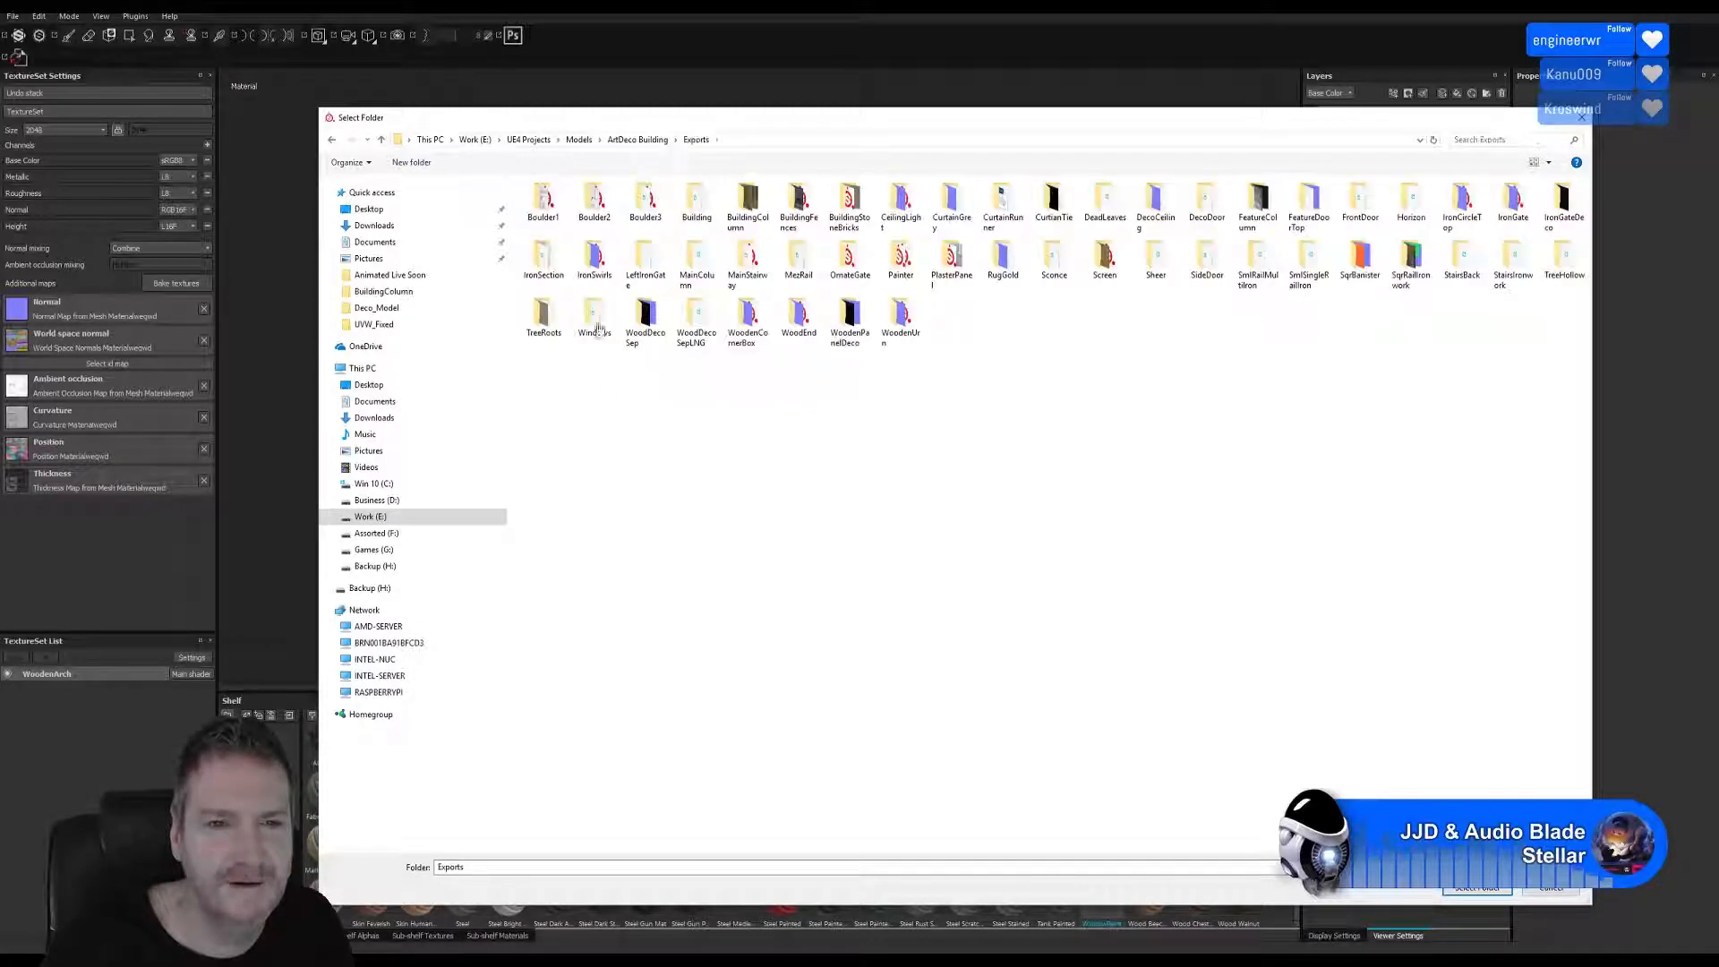
double_click(595, 315)
double_click(543, 201)
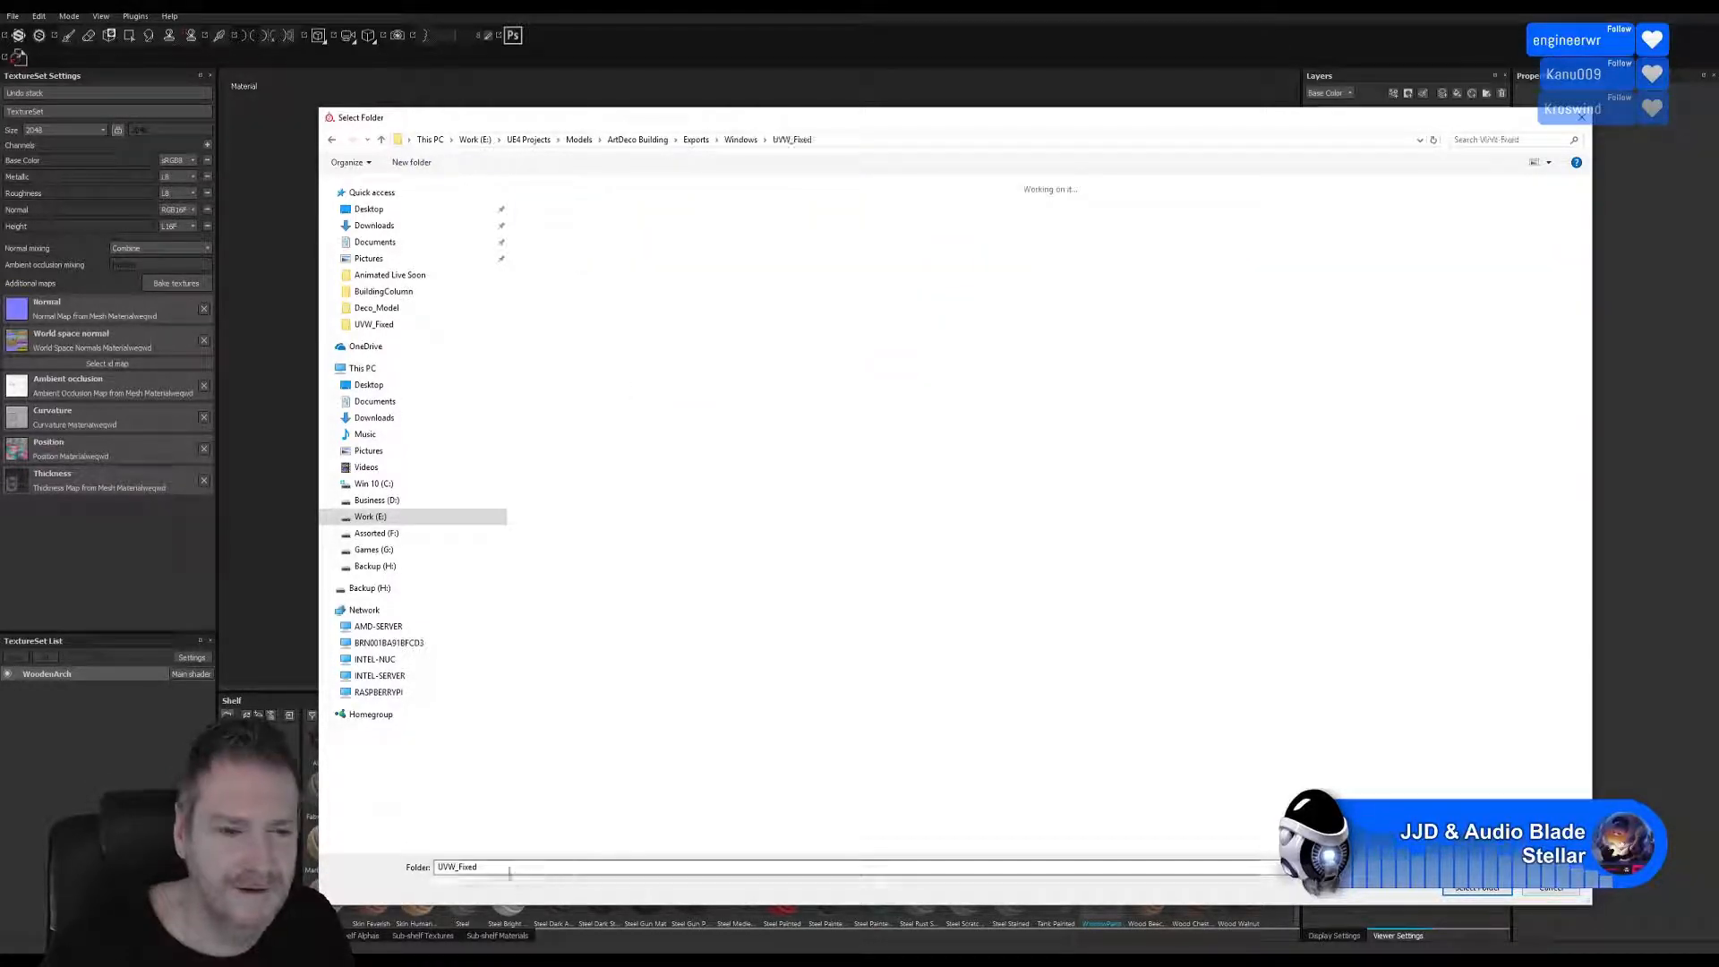
click(1469, 889)
Set the WoodenArch texture set's export size to 1024x1024 and export its textures.
click(1124, 380)
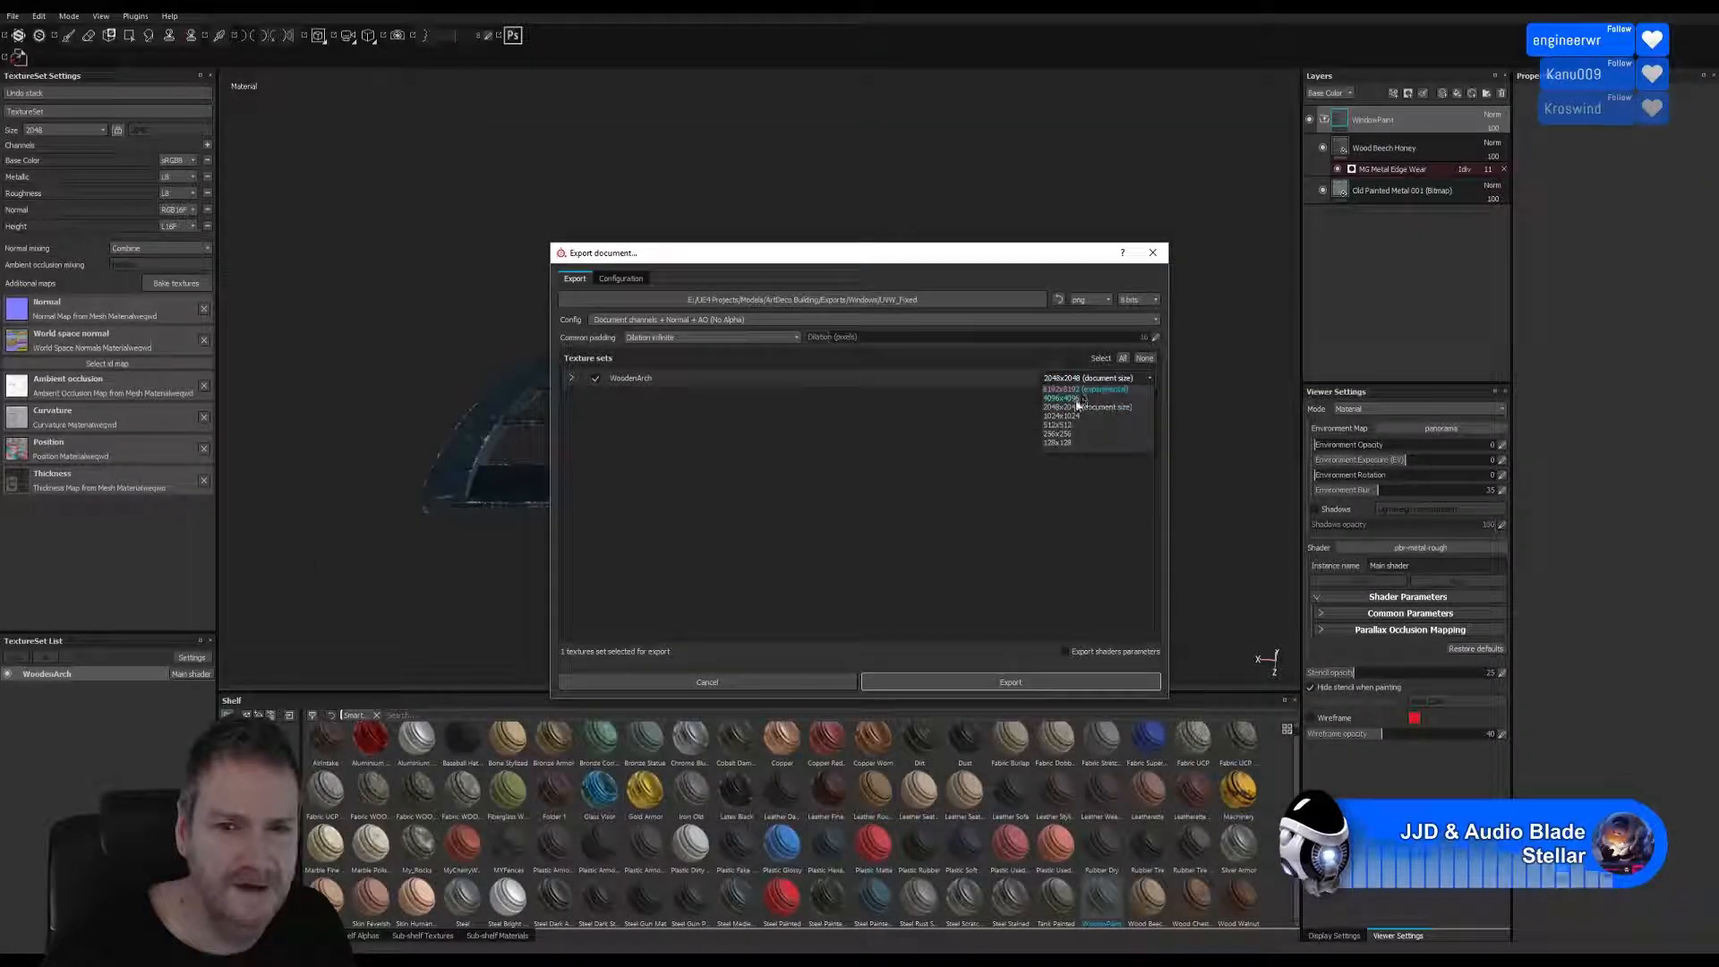
click(1062, 418)
click(1087, 684)
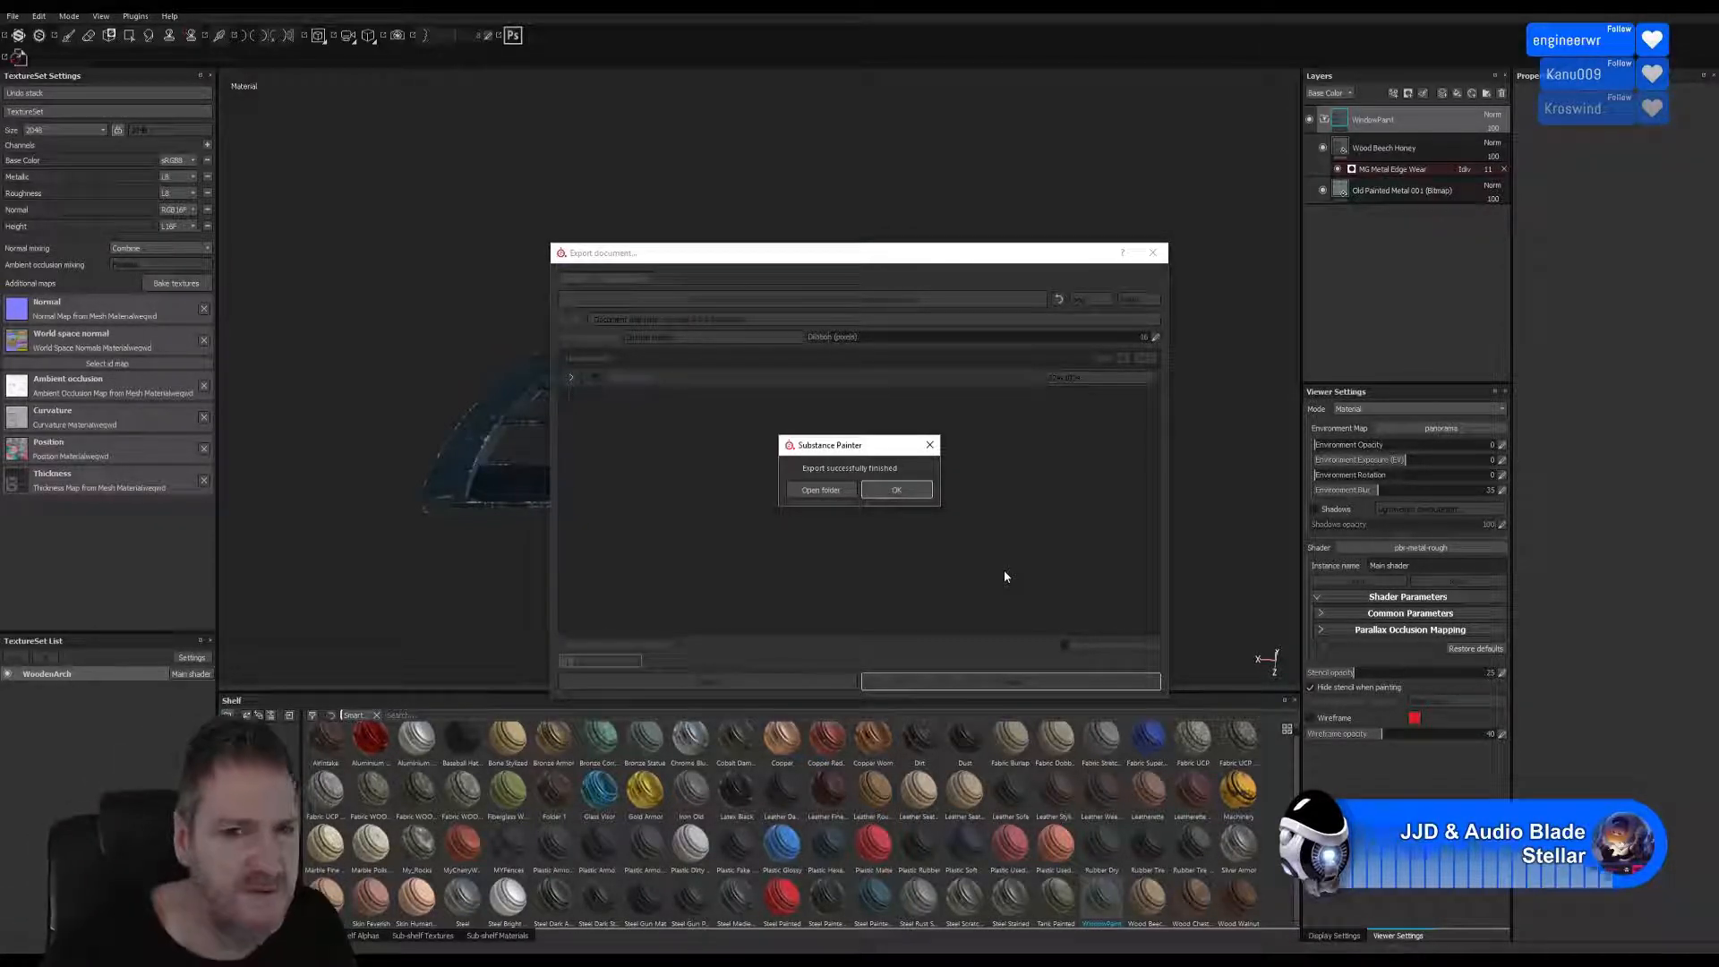
click(903, 491)
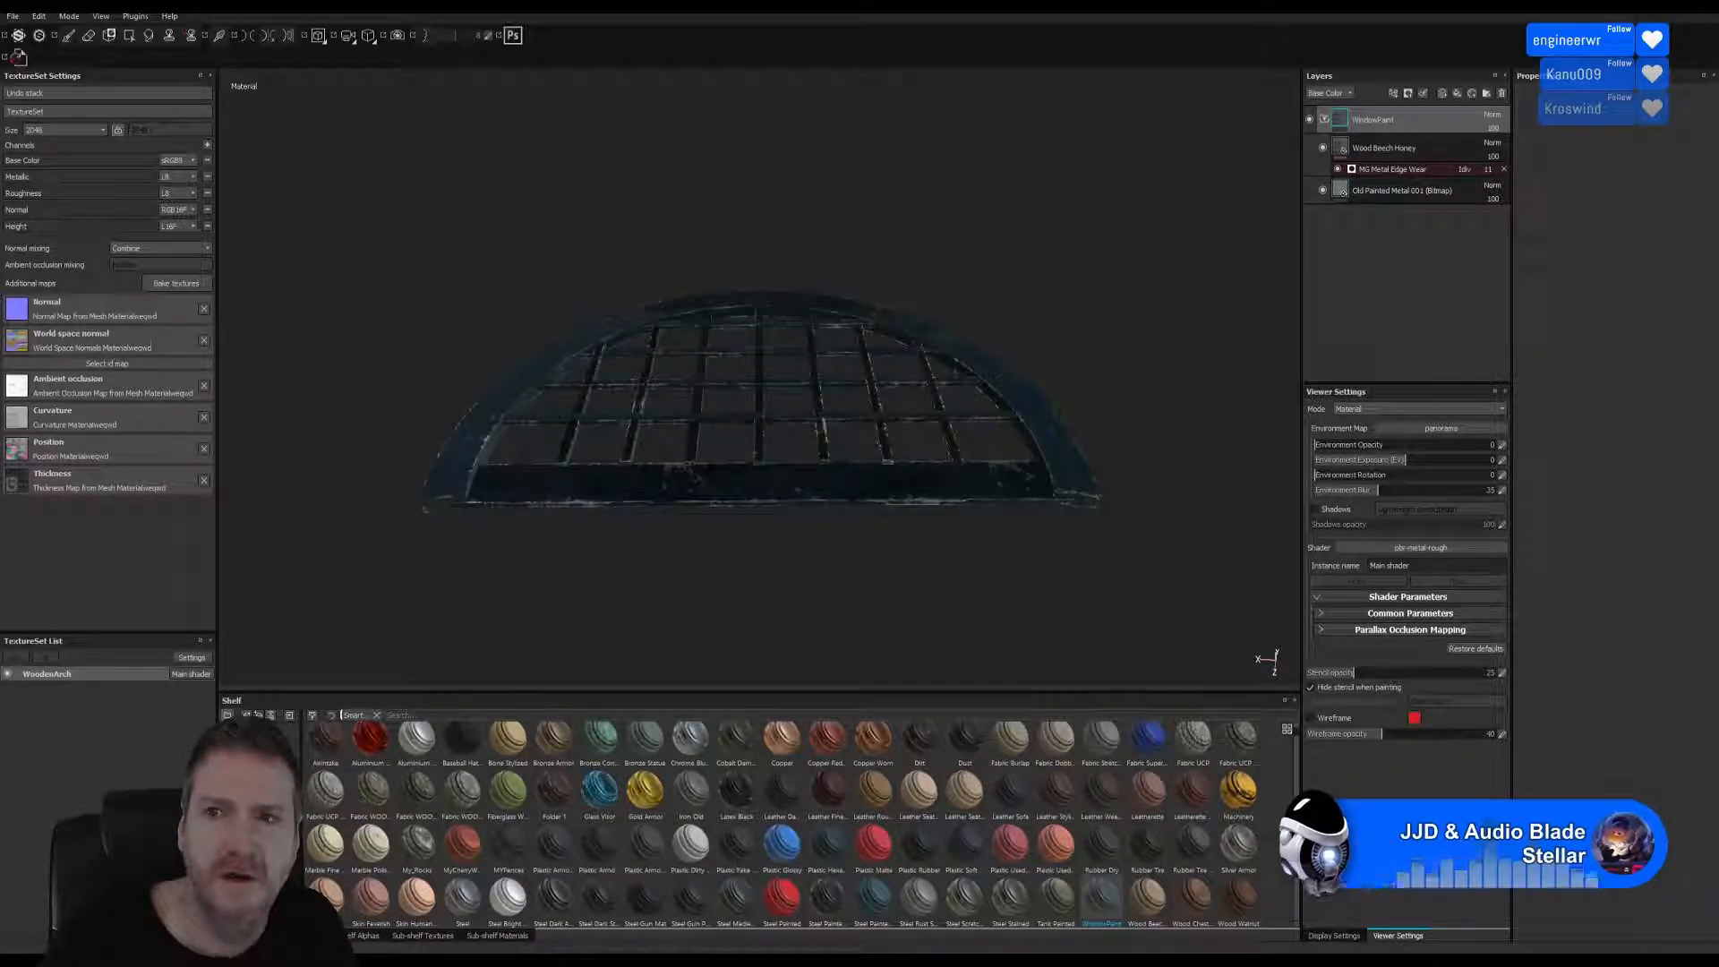
Save the arch project as WoodenArch in the UVW_Fixed folder.
click(11, 16)
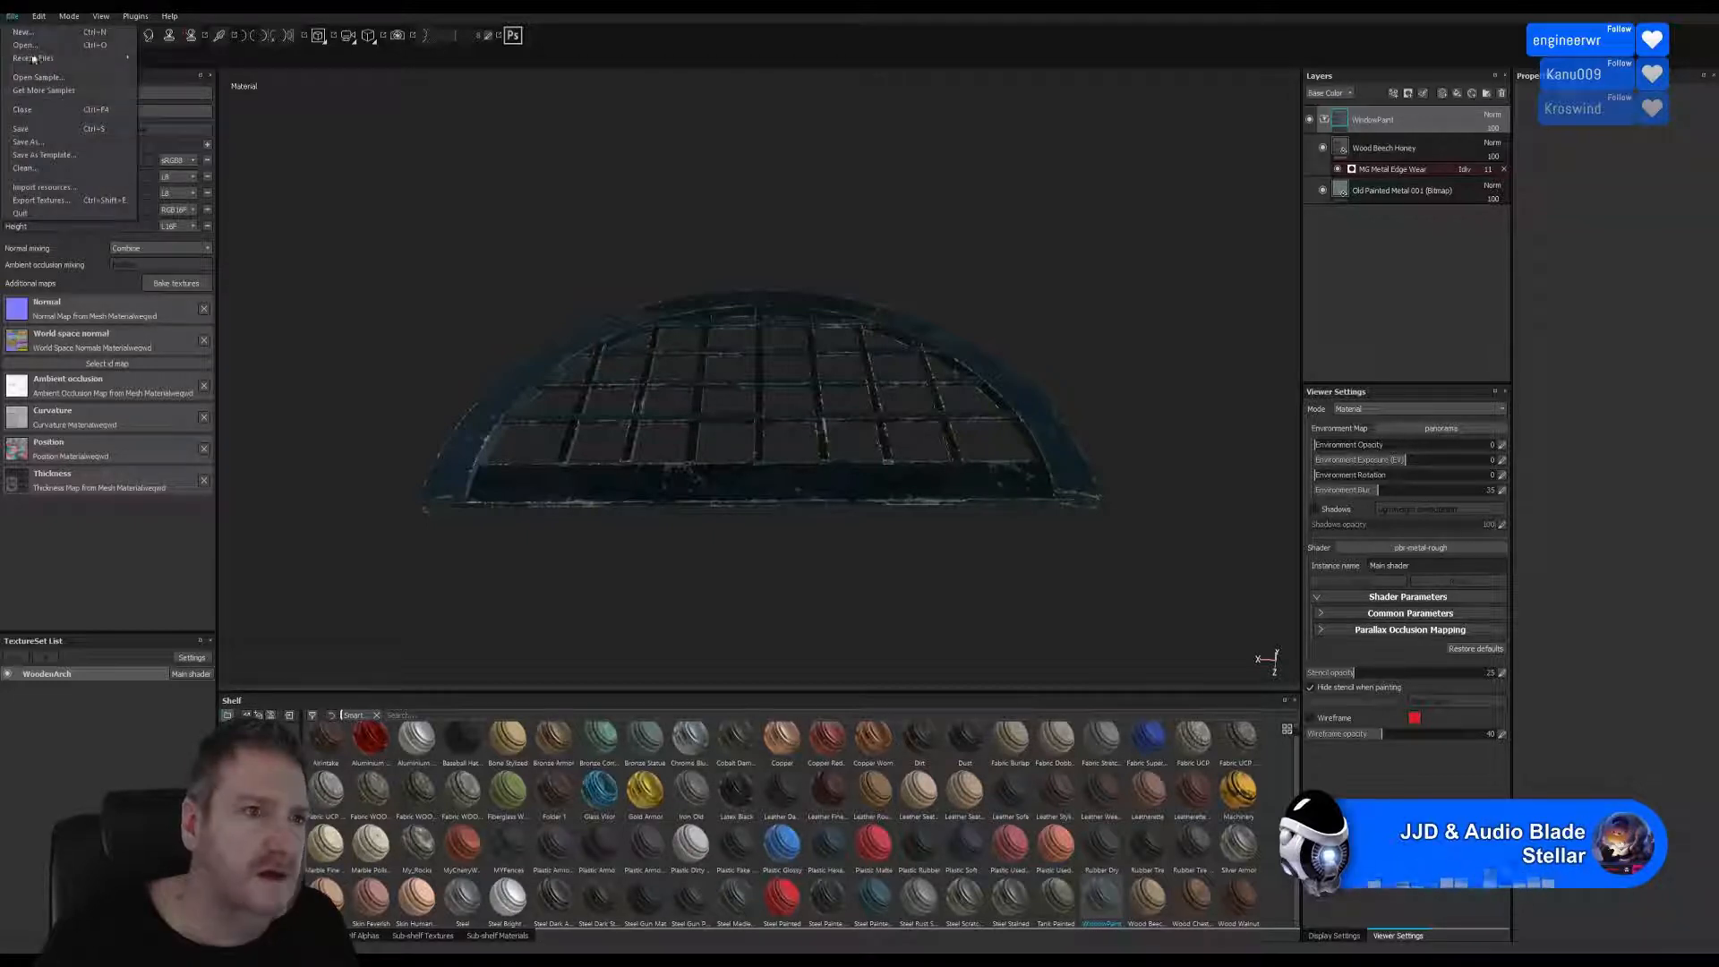
click(33, 131)
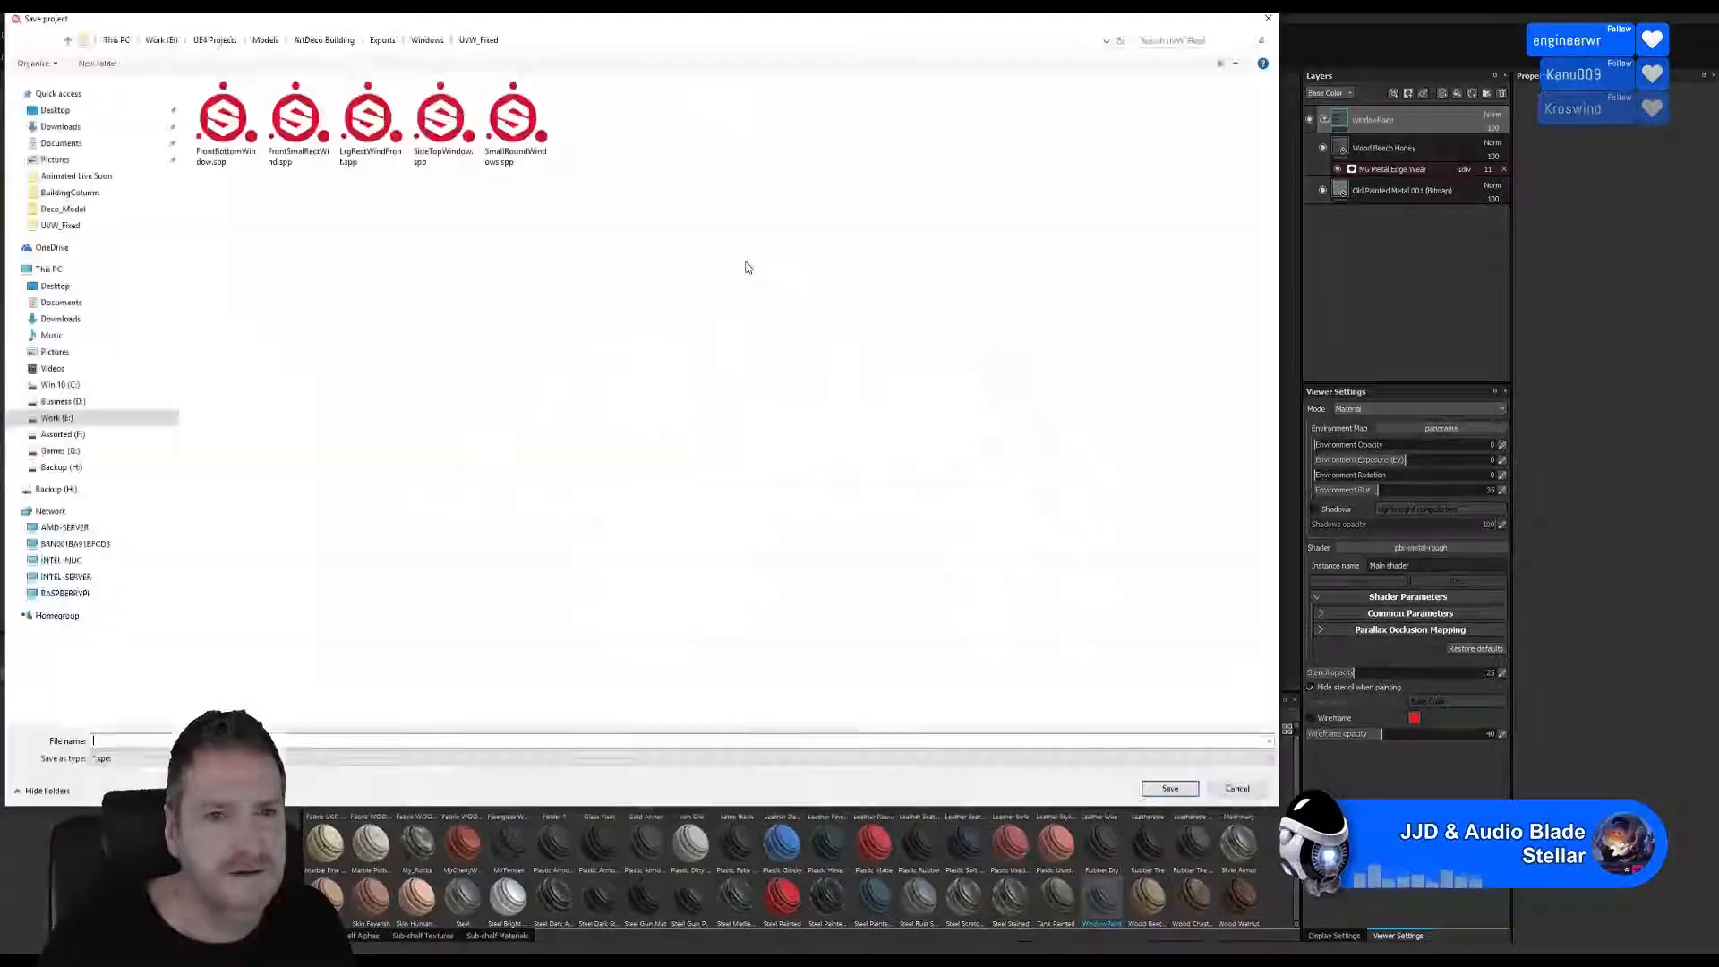
drag(602, 31, 865, 105)
text(WoodenArch)
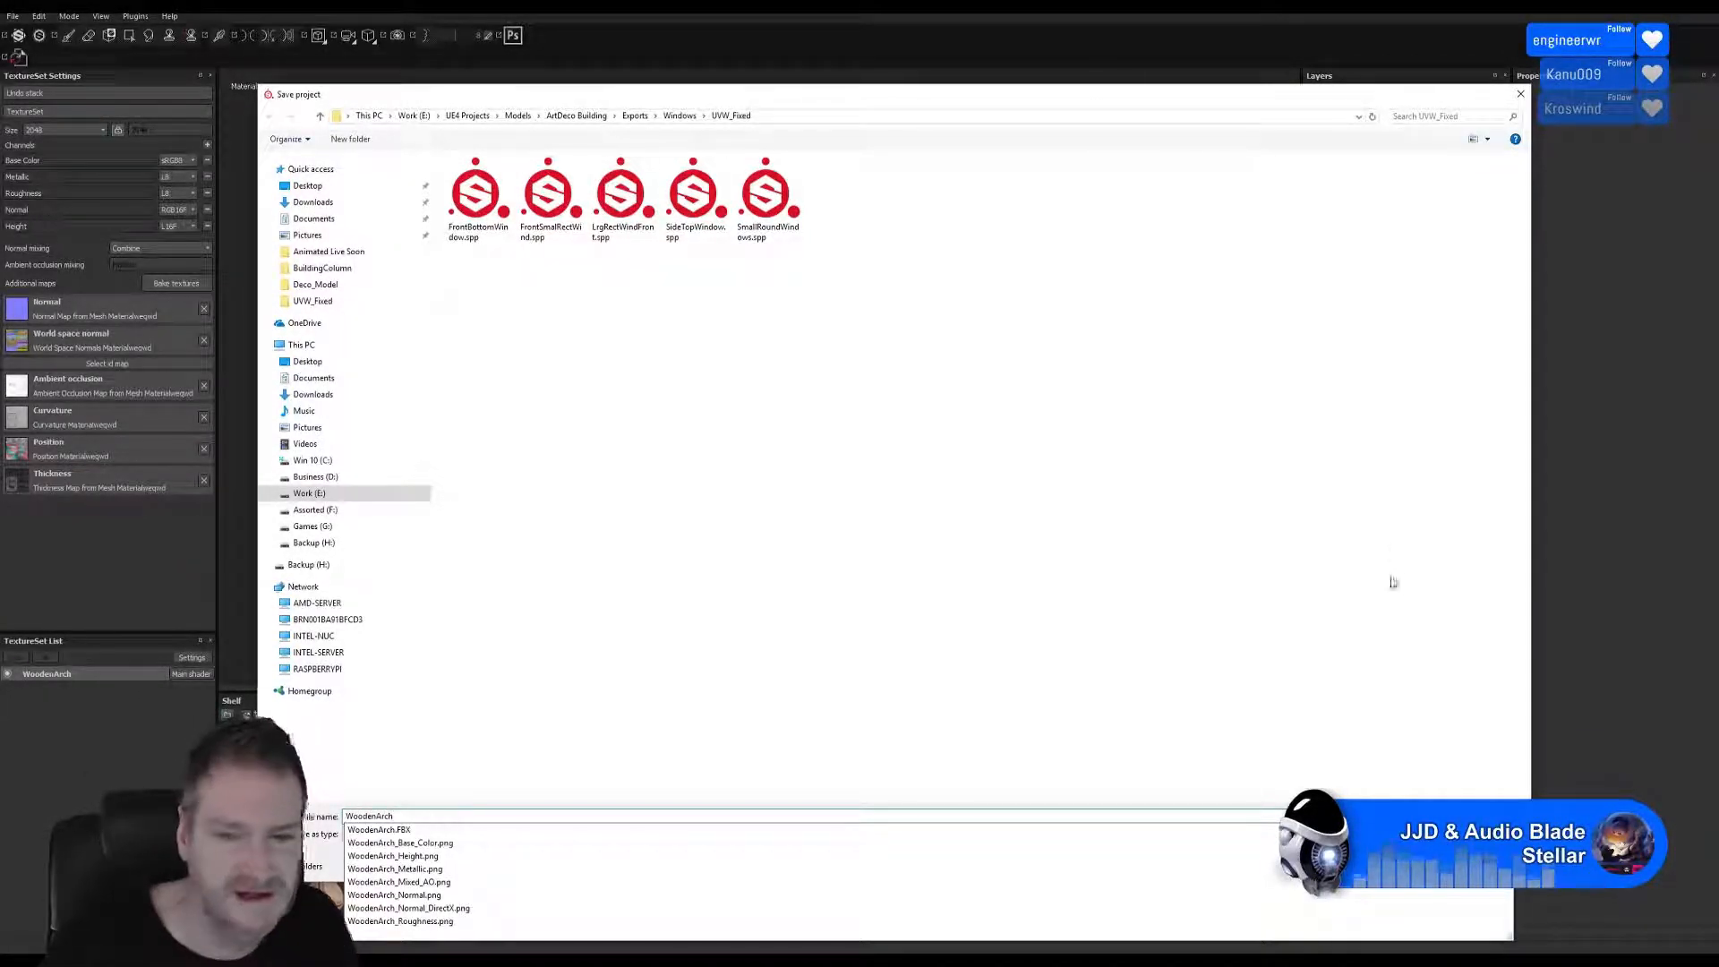
key(Return)
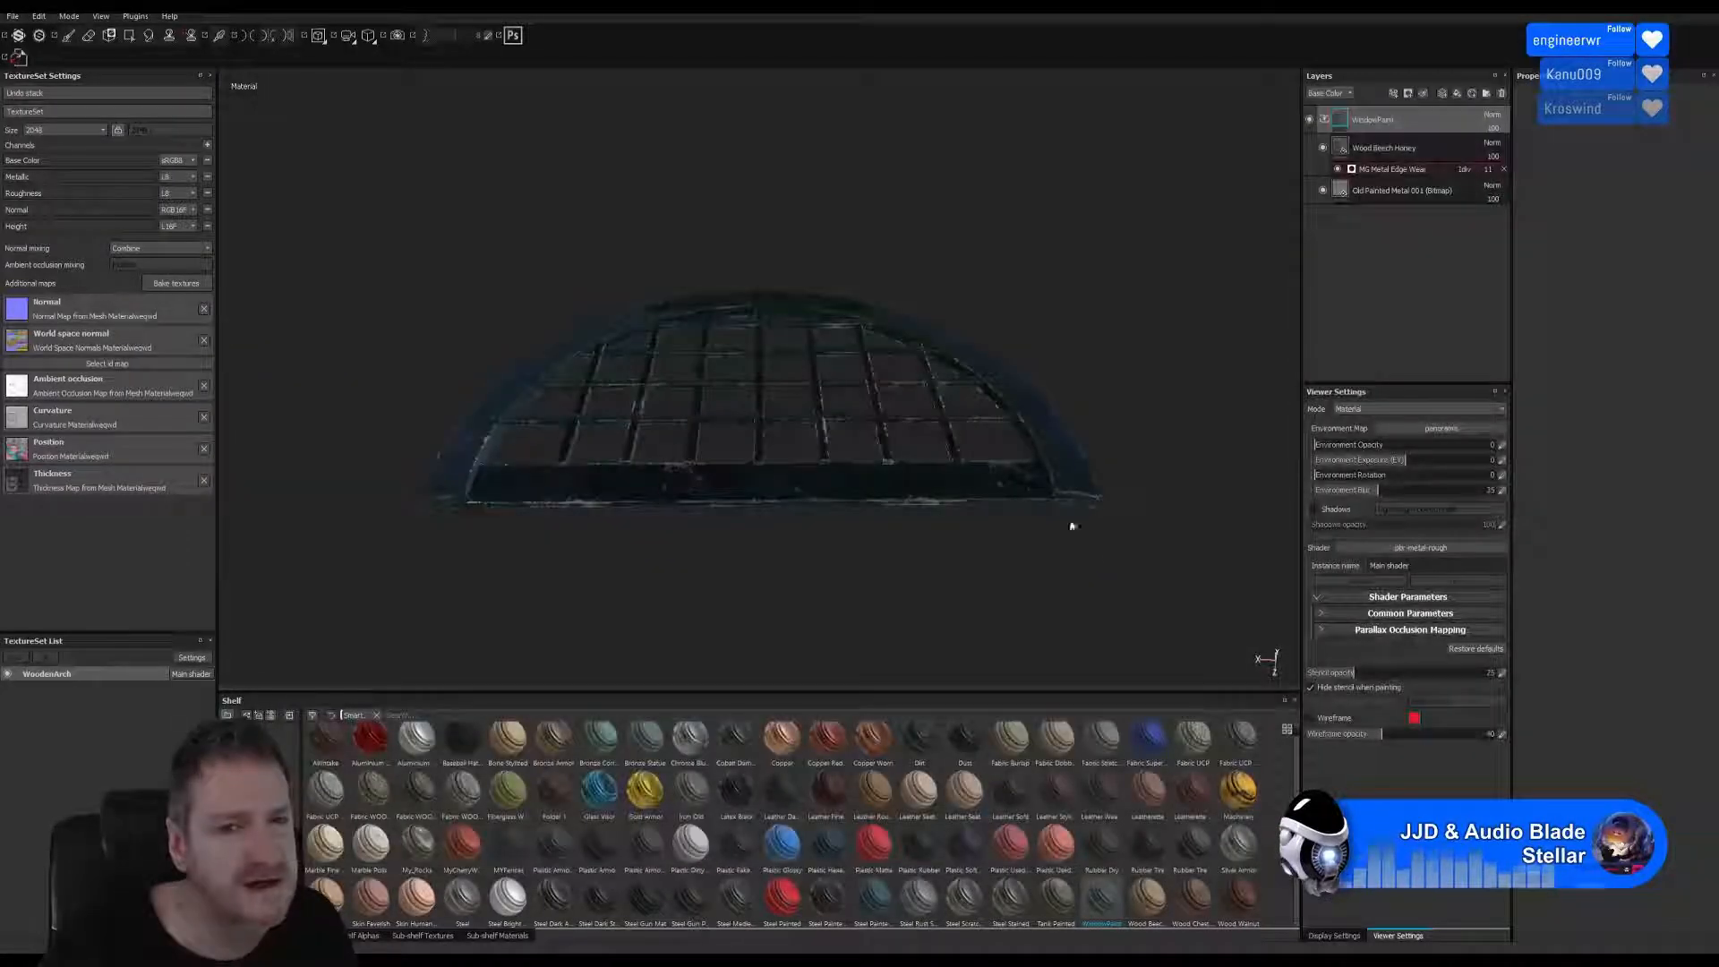
alt+drag(1053, 507, 993, 420)
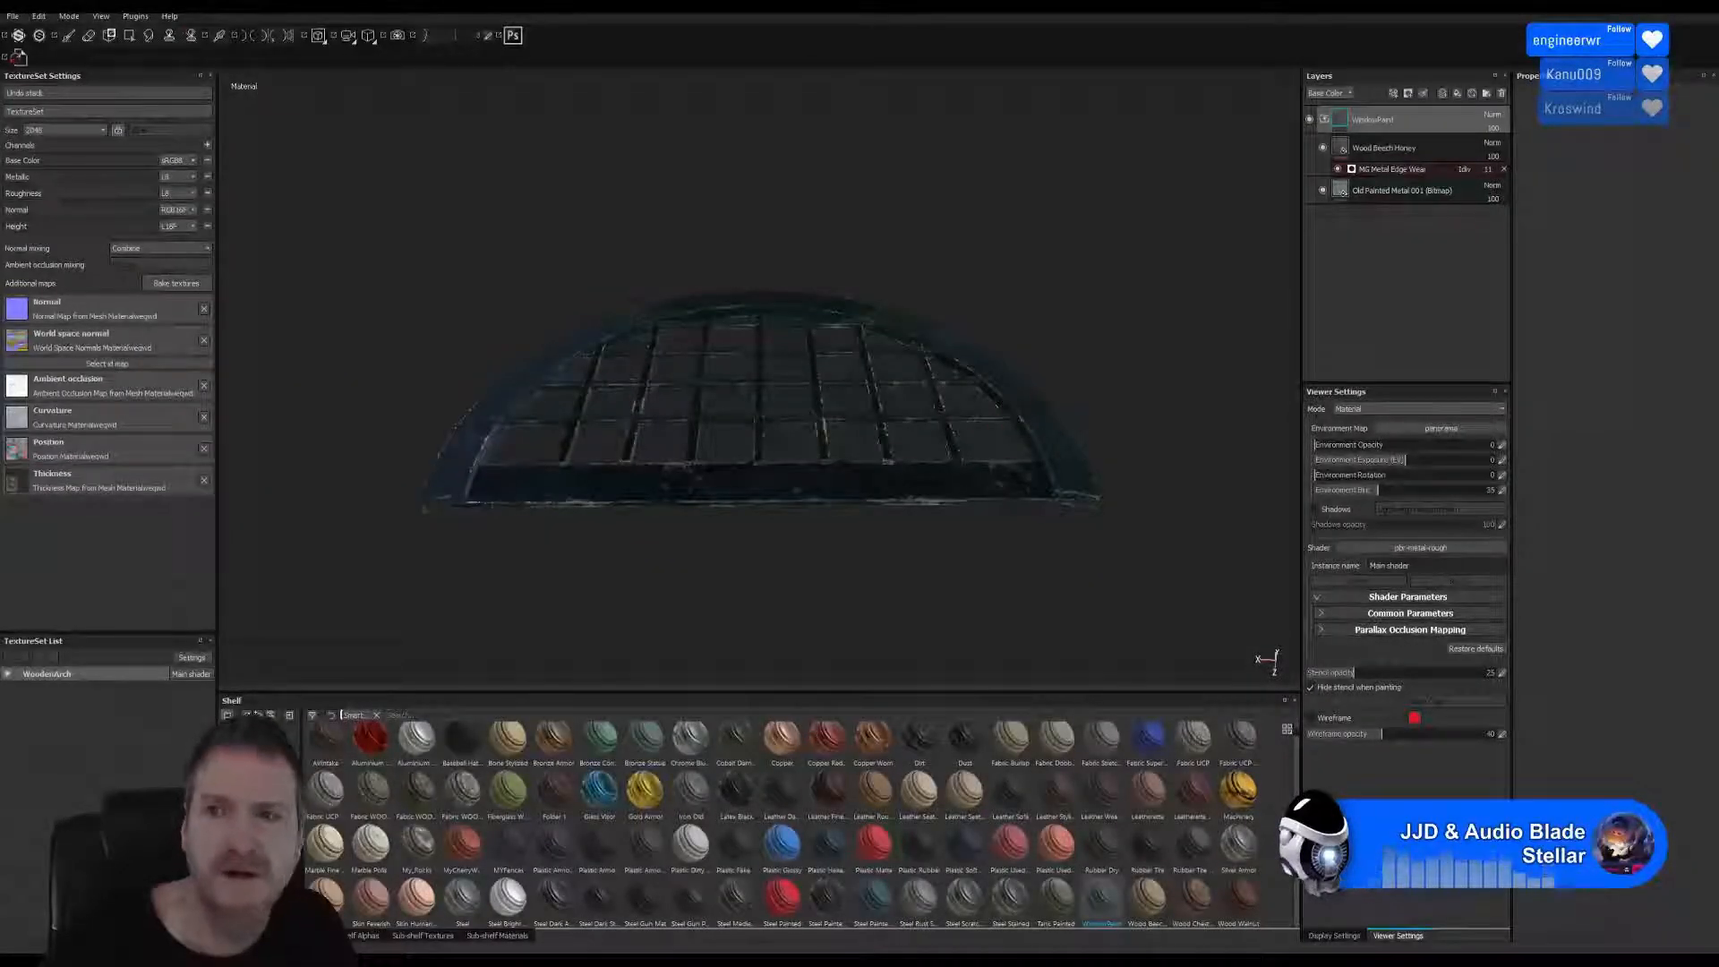
Switch to Unreal Editor and import the FrontBottomWindow.FBX mesh from the UVW_Fixed folder into the ArtDeco_Building Blueprints folder.
click(577, 956)
click(577, 956)
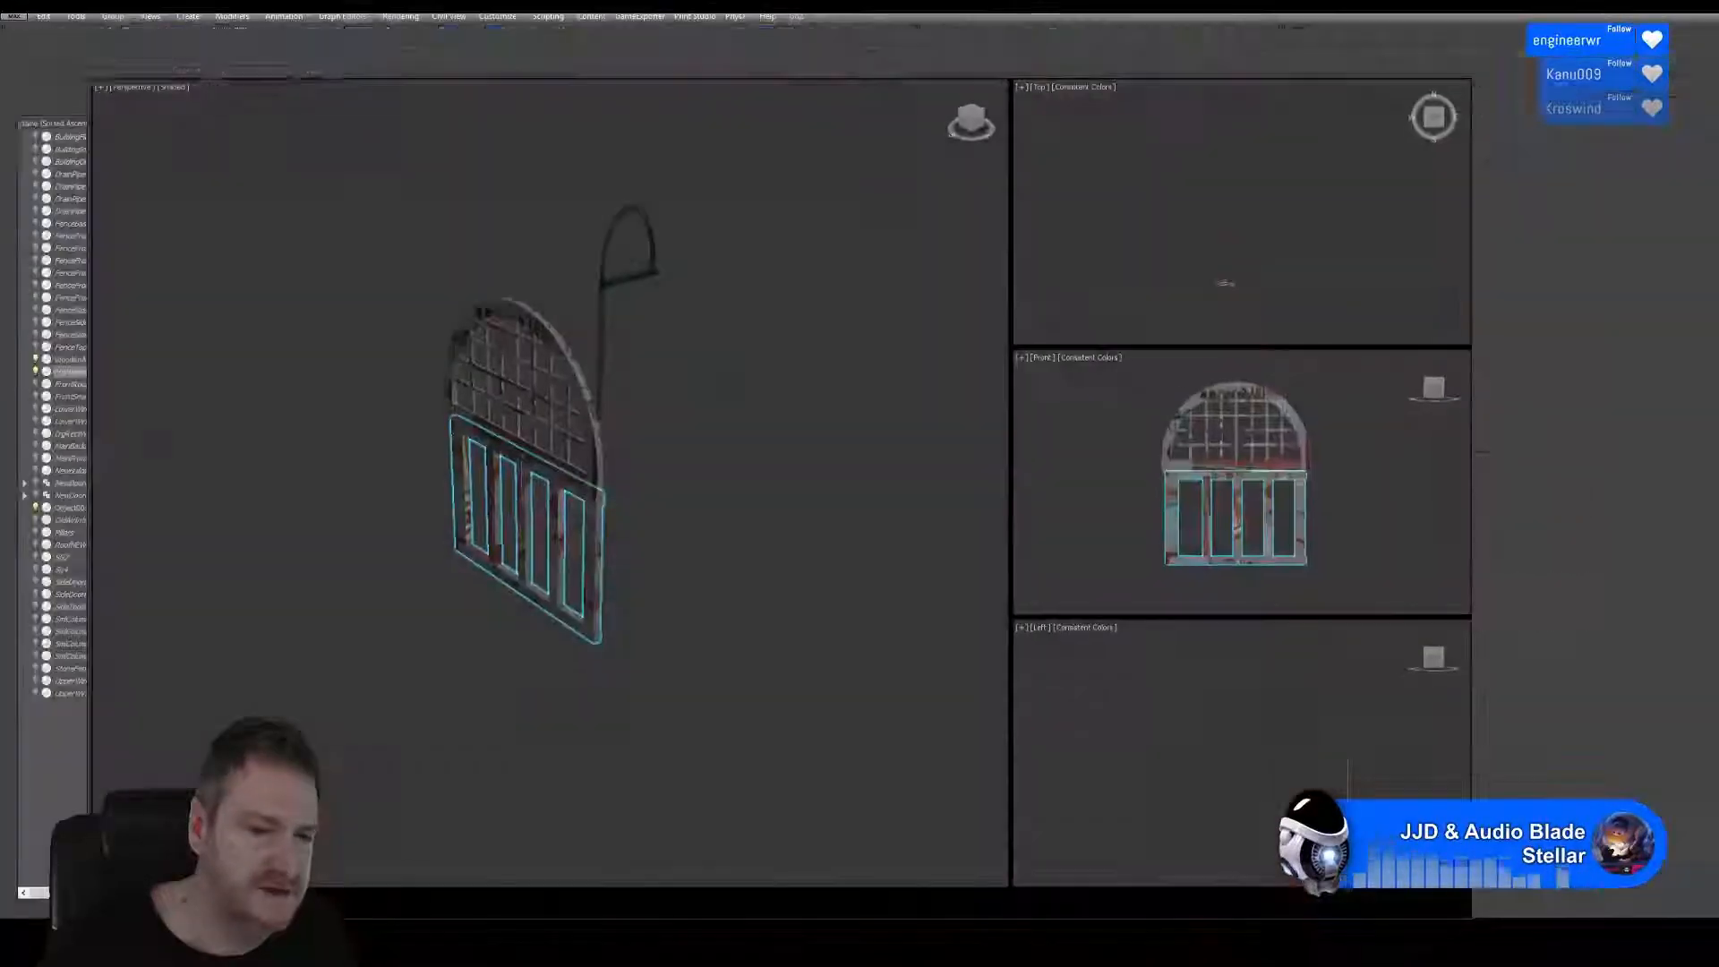
key(super+d)
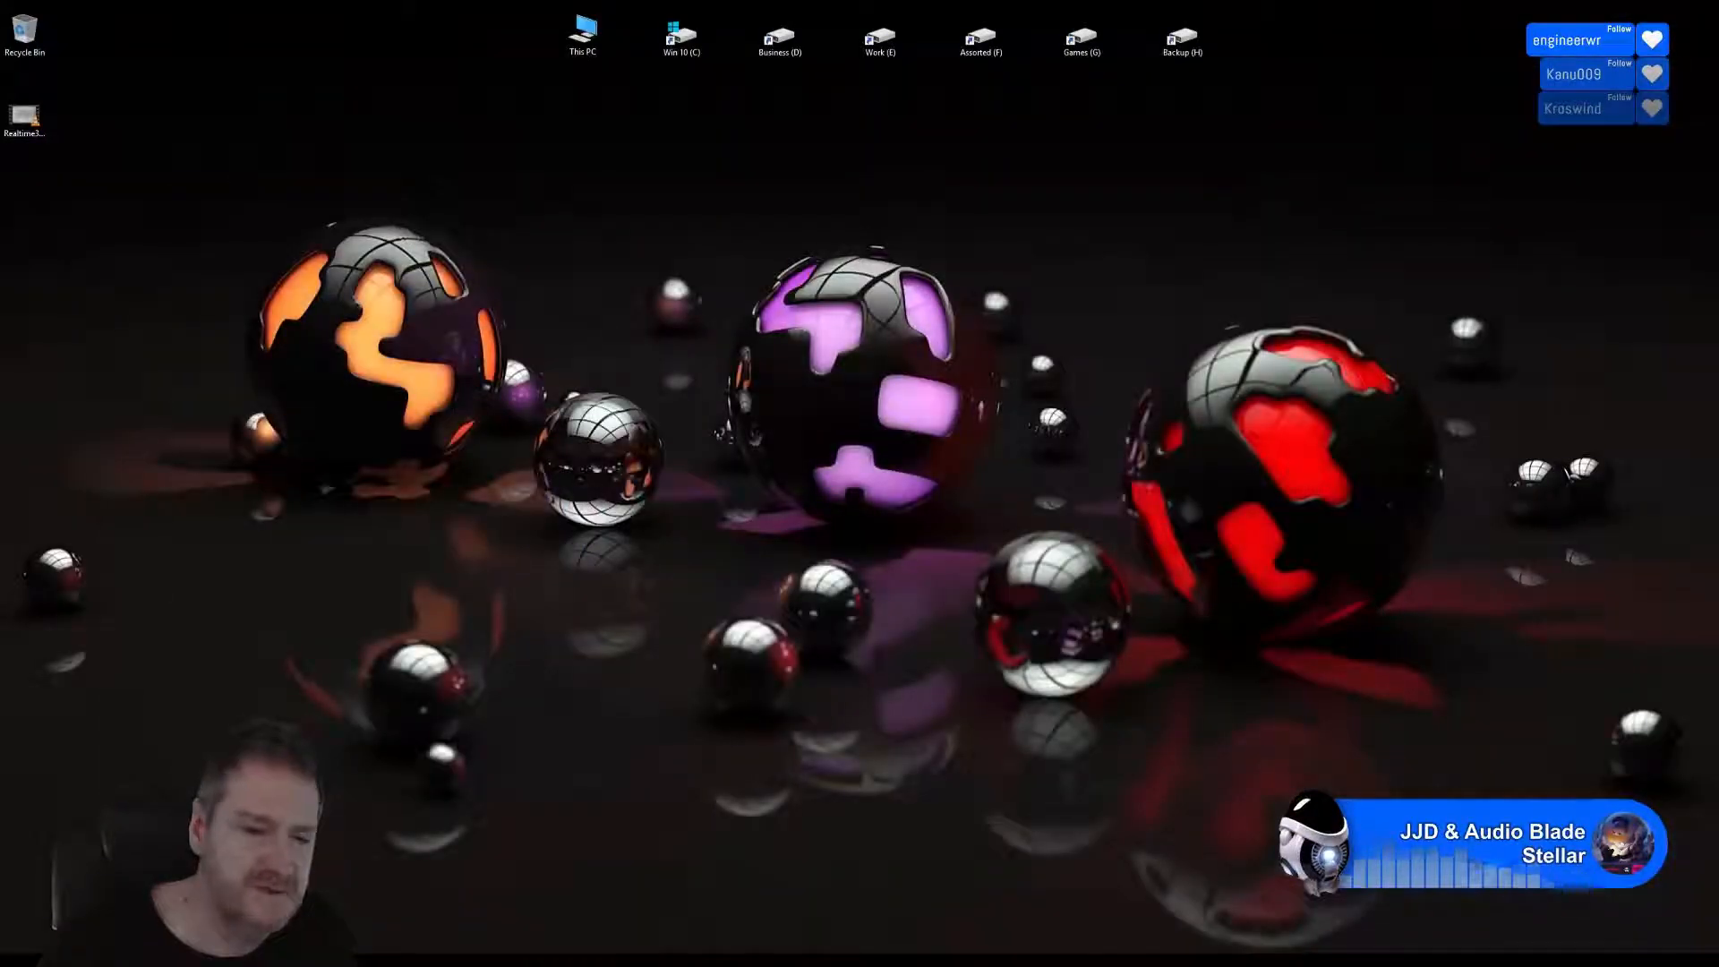
click(578, 956)
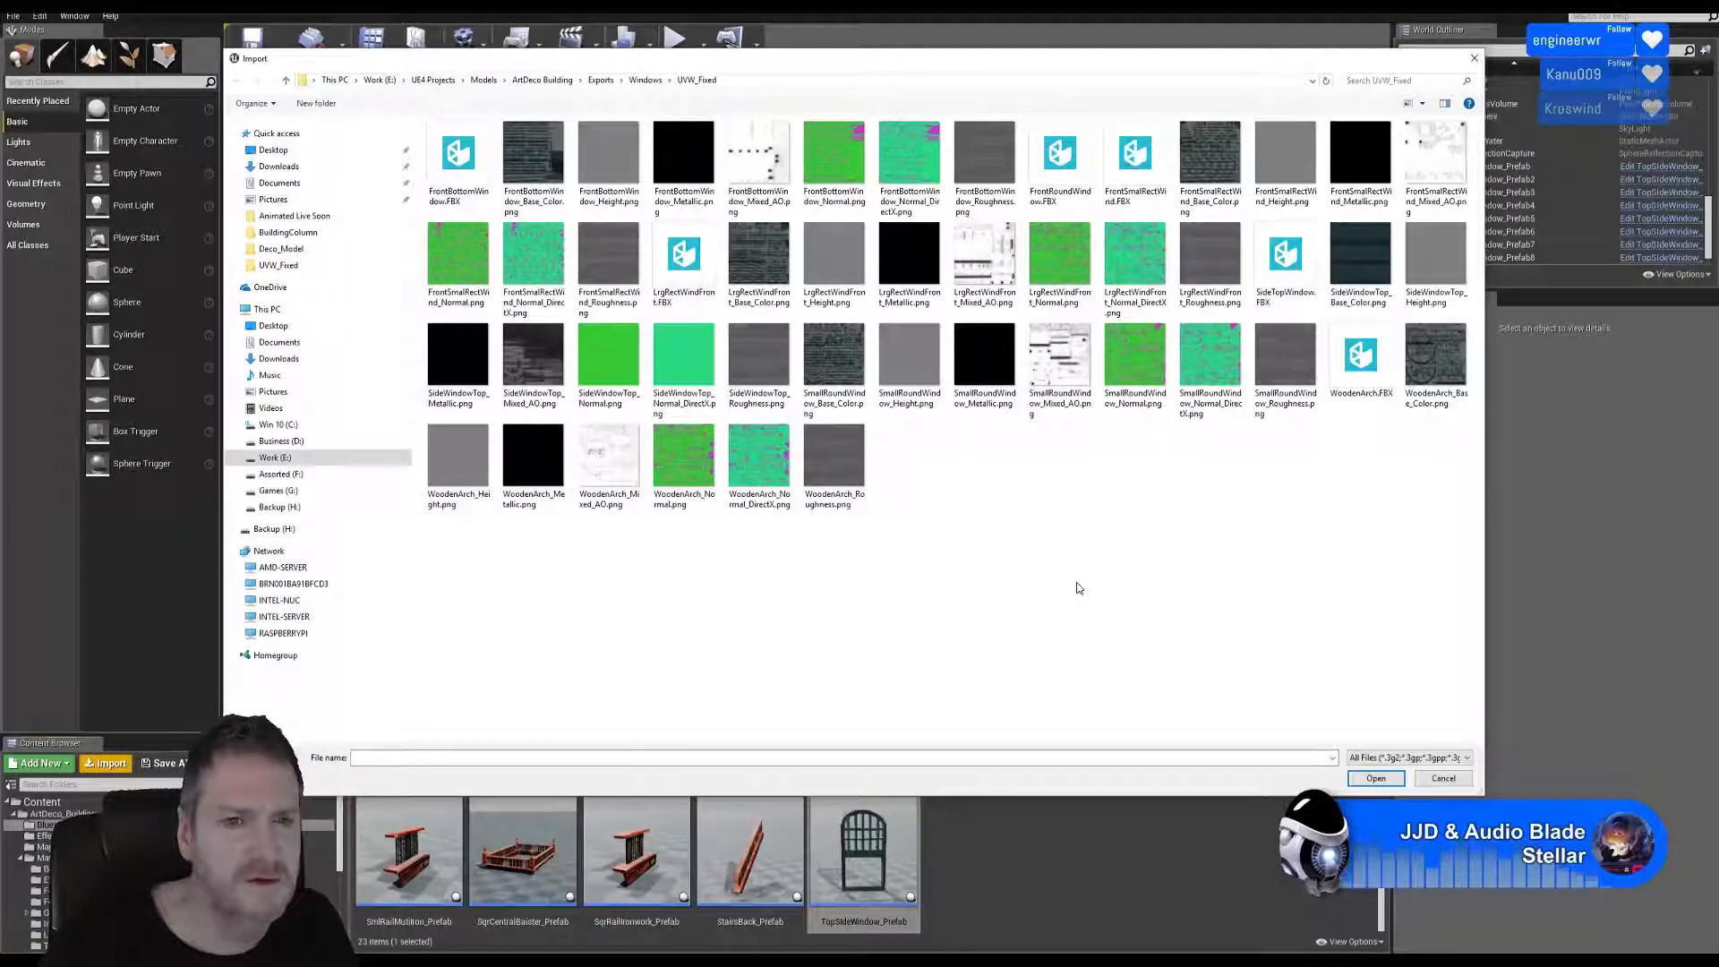
double_click(467, 153)
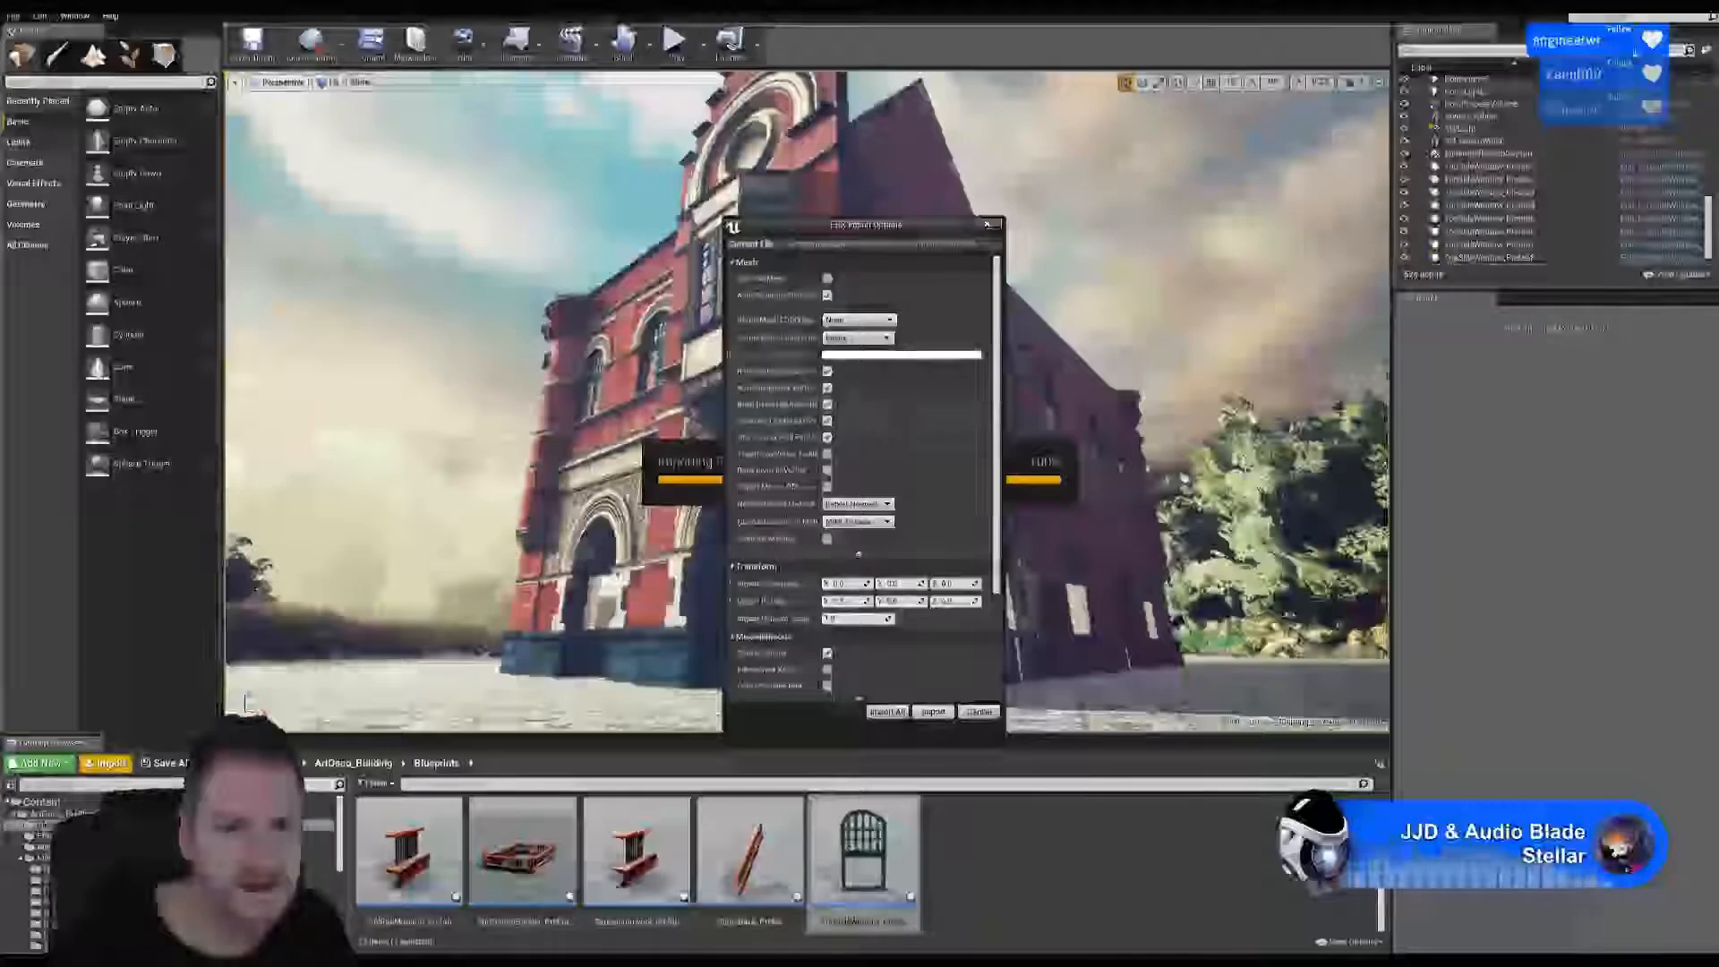
click(933, 712)
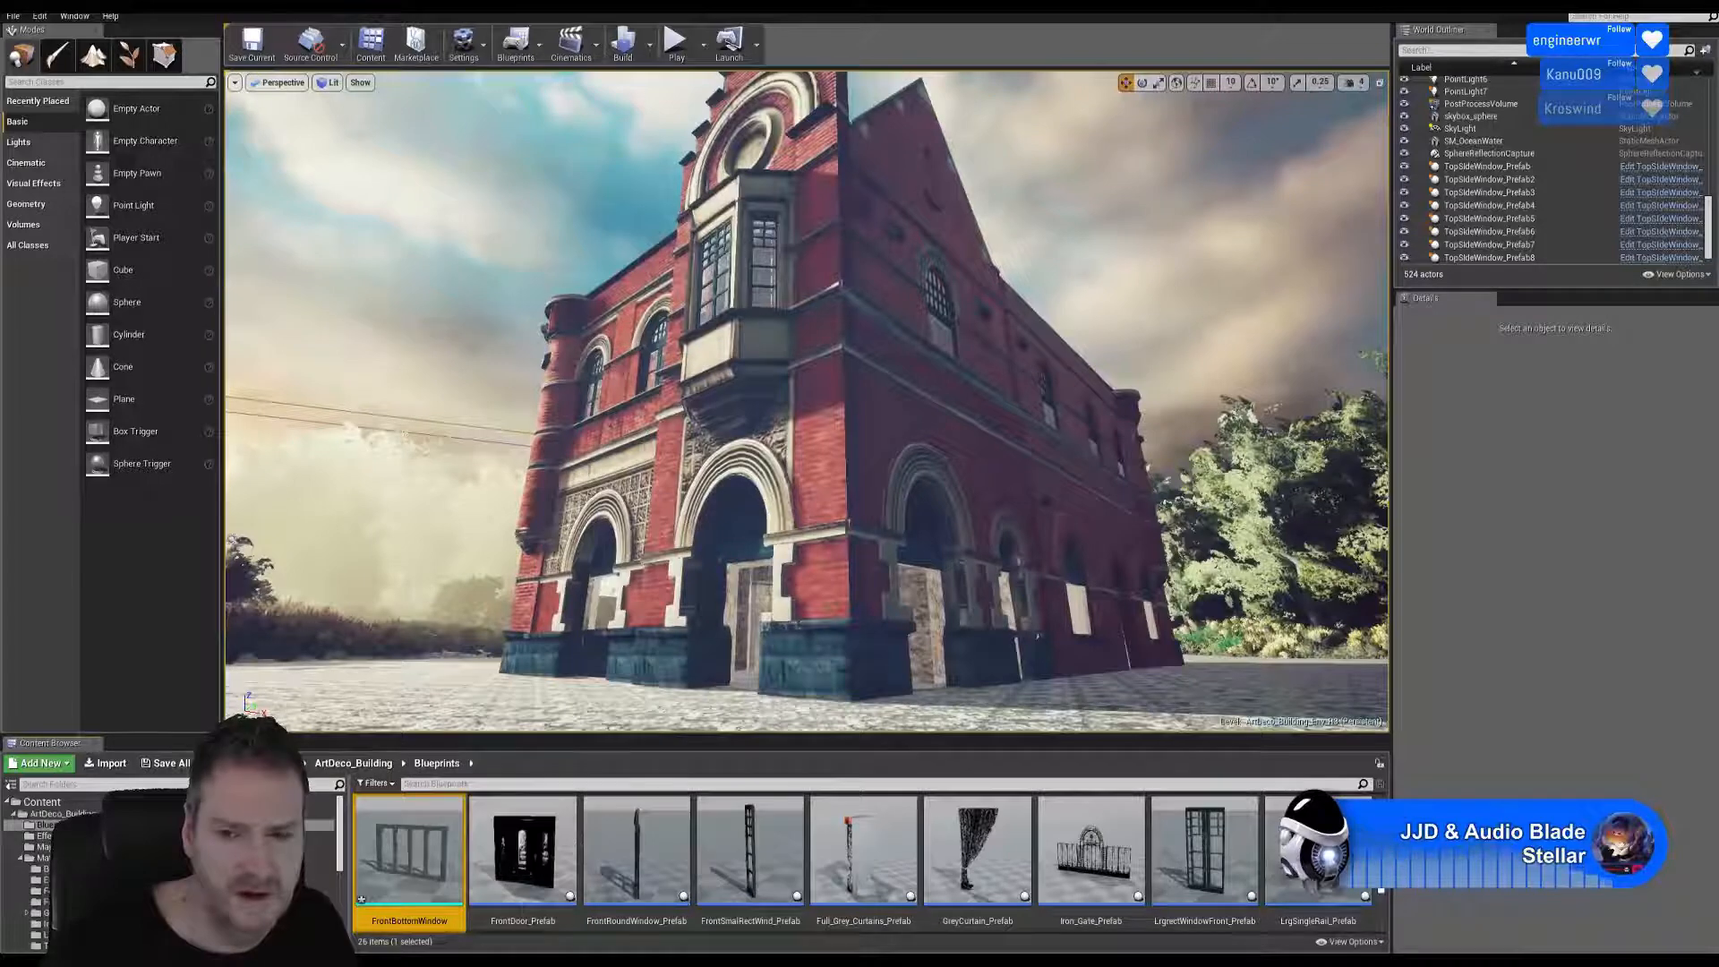
scroll(435, 855, up, 2)
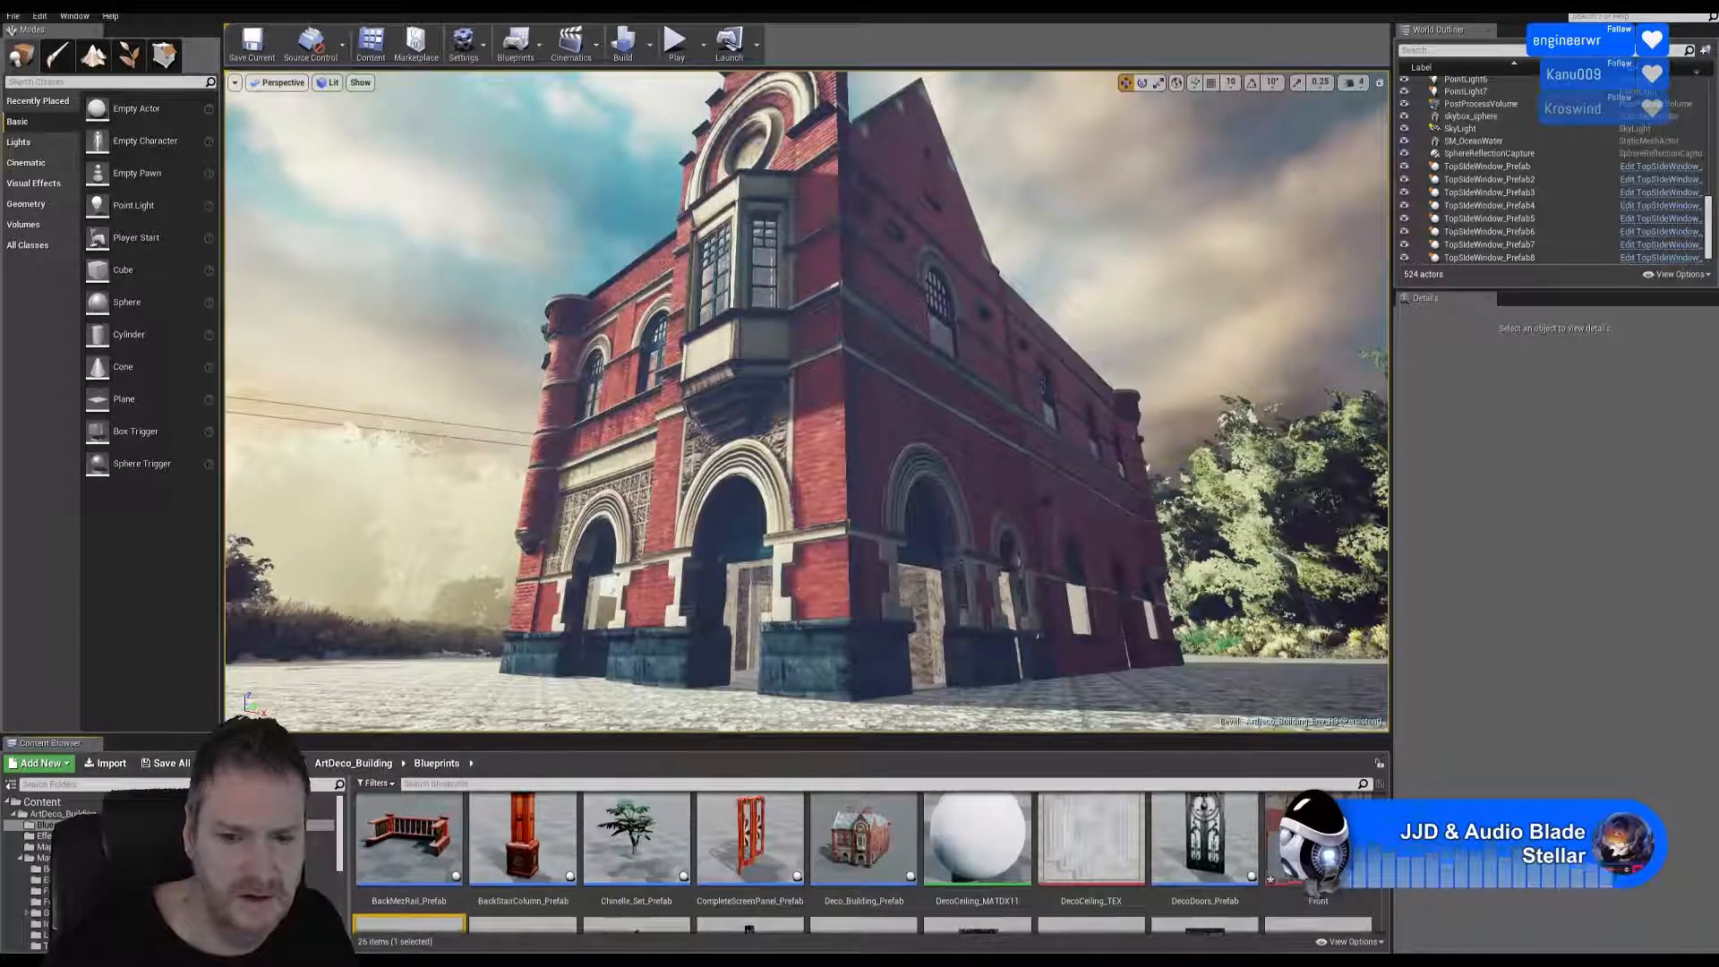
Find the Materialweqwd material in the Blueprints folder and open it for editing.
scroll(433, 873, up, 1)
scroll(433, 873, down, 1)
scroll(431, 895, down, 3)
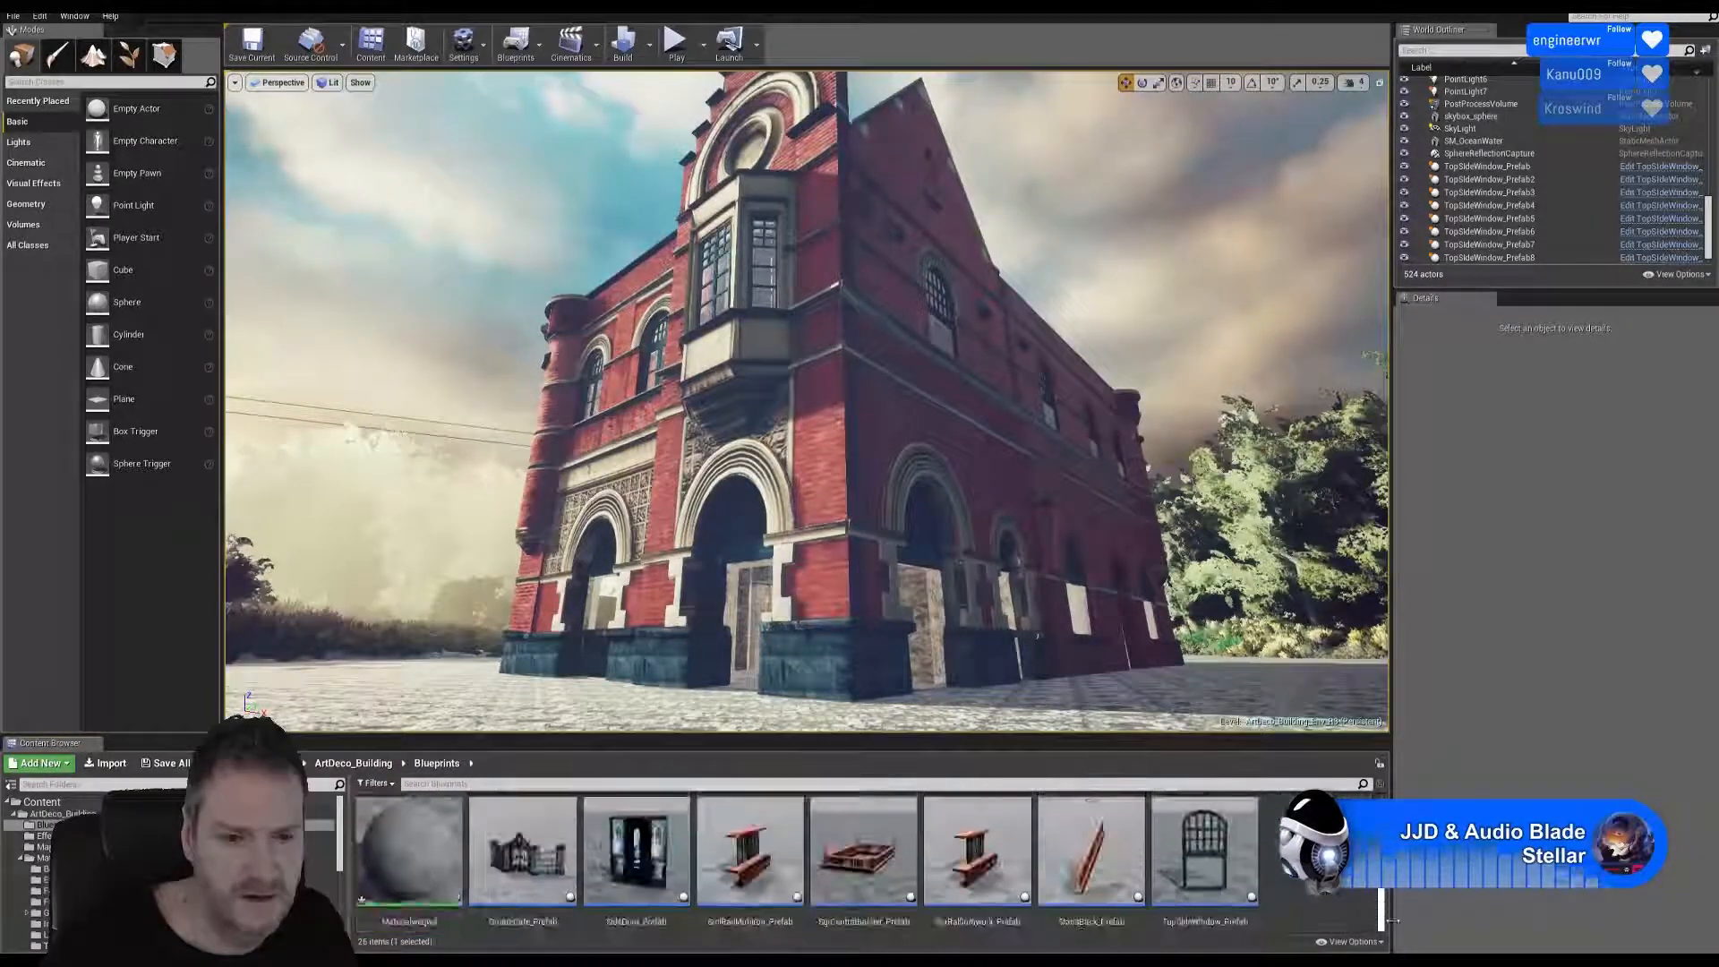
double_click(408, 864)
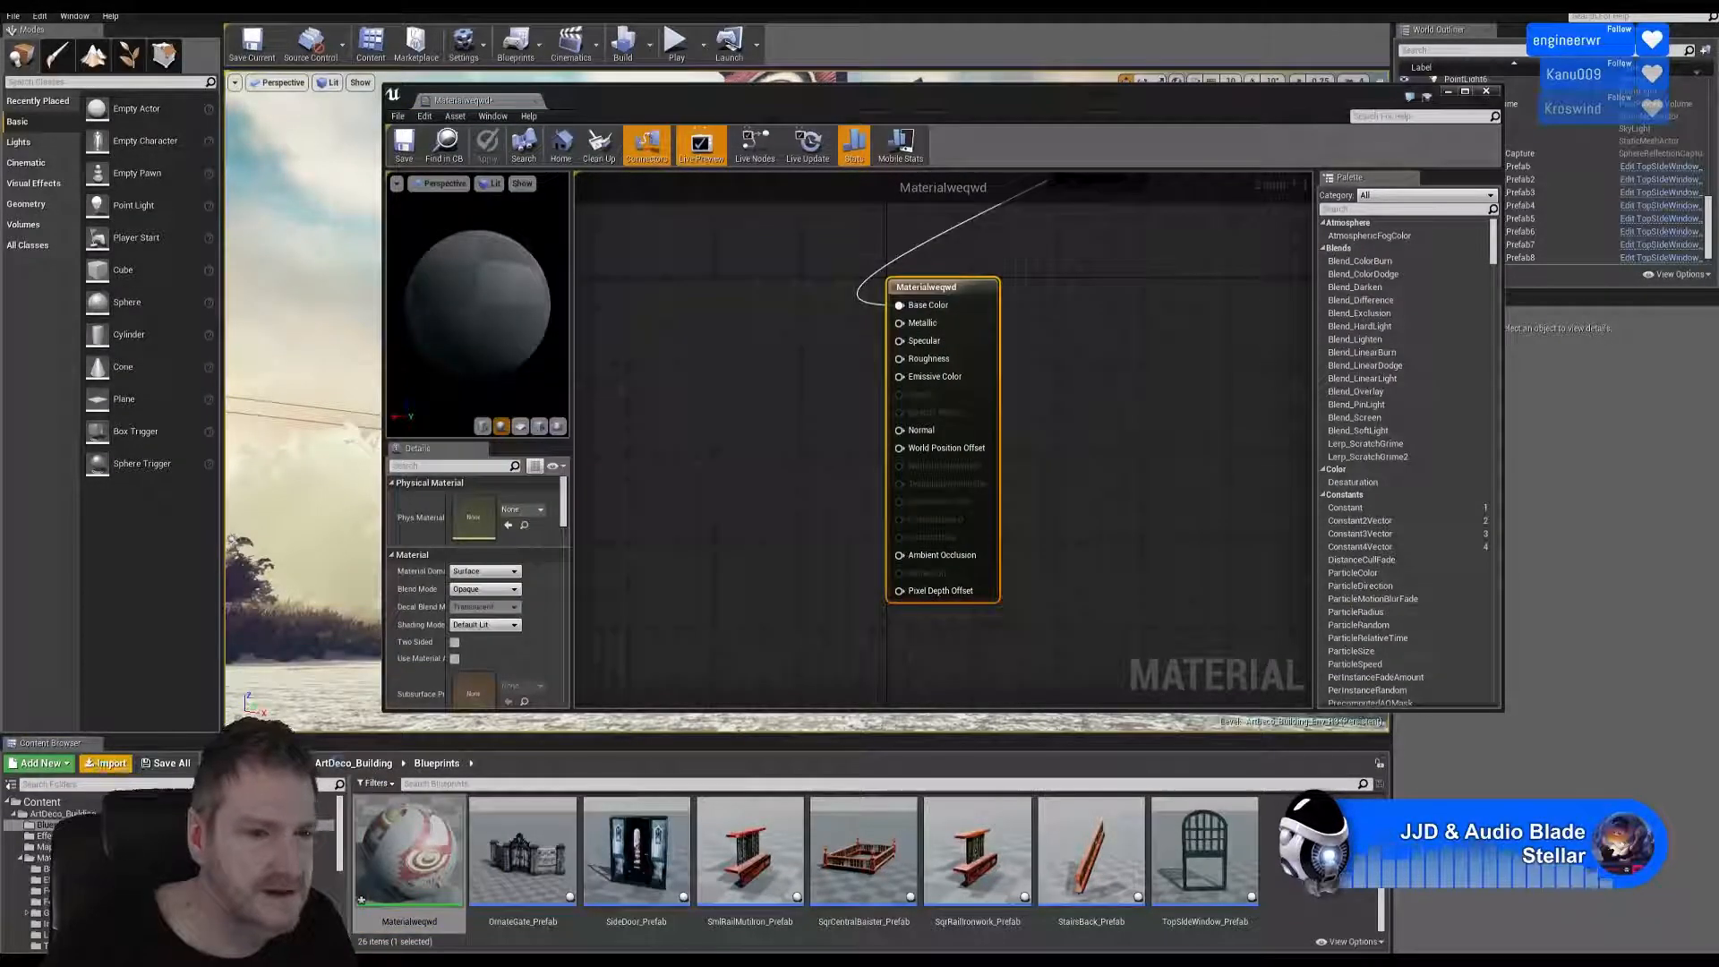
Import the FrontBottomWindow Base_Color, Metallic, Mixed_AO and Roughness PNG maps from the UVW_Fixed folder into Blueprints.
click(105, 763)
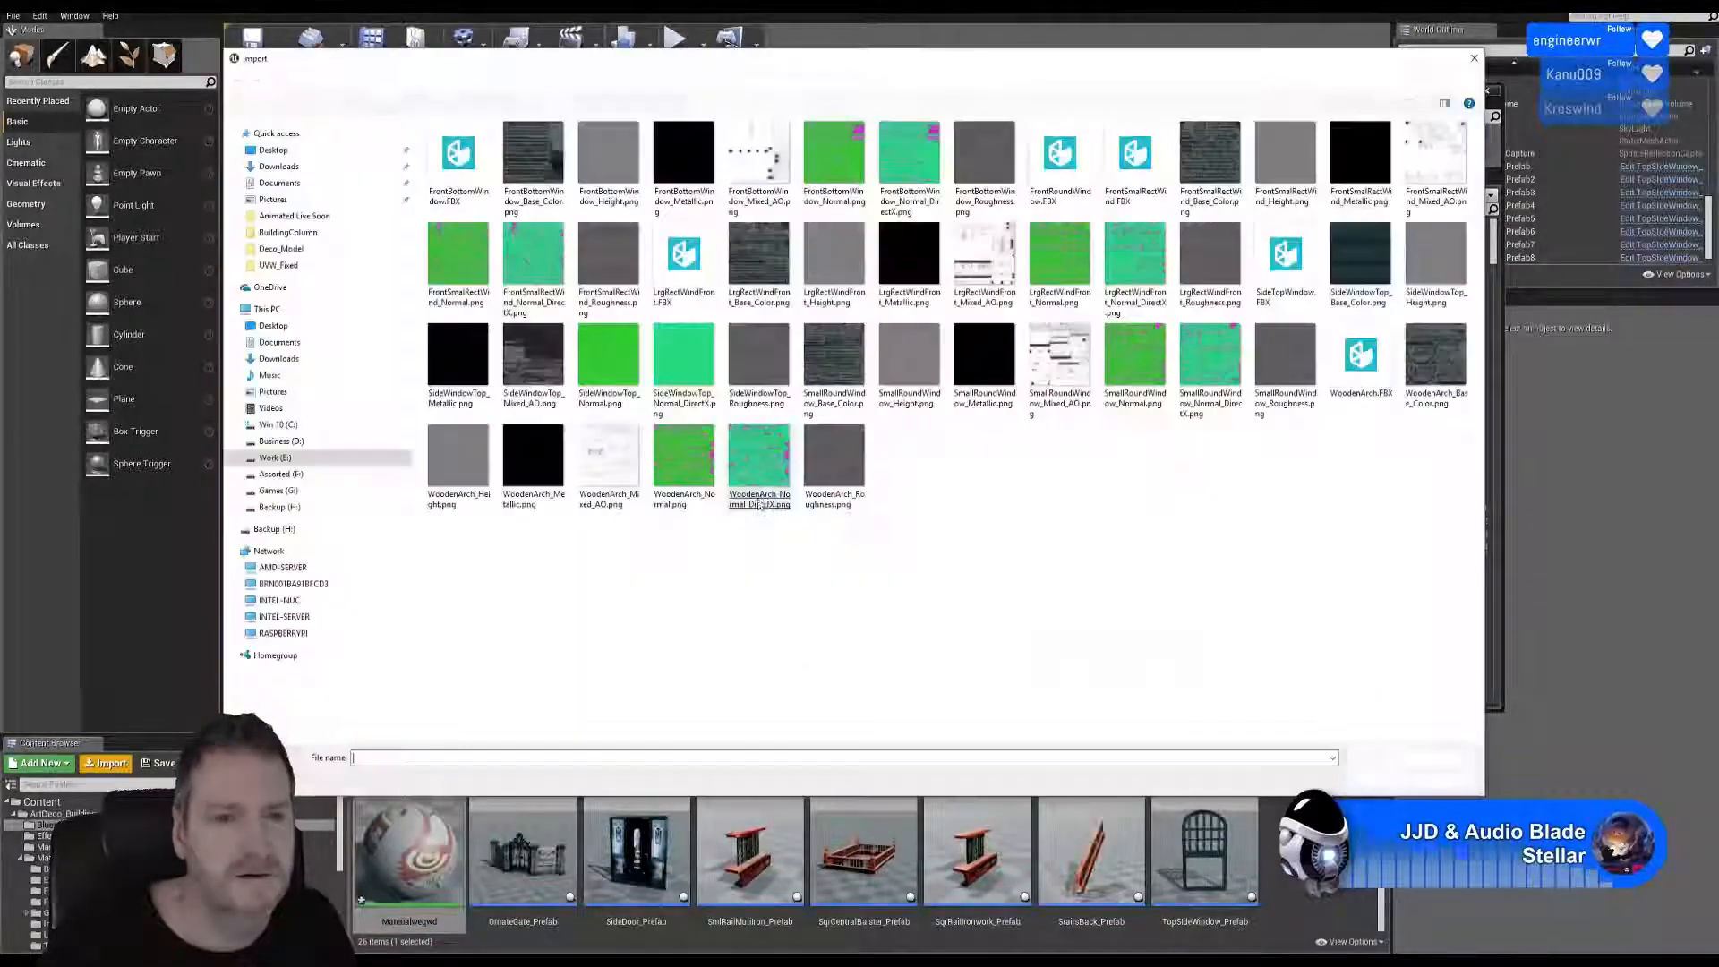
click(534, 165)
ctrl+click(684, 165)
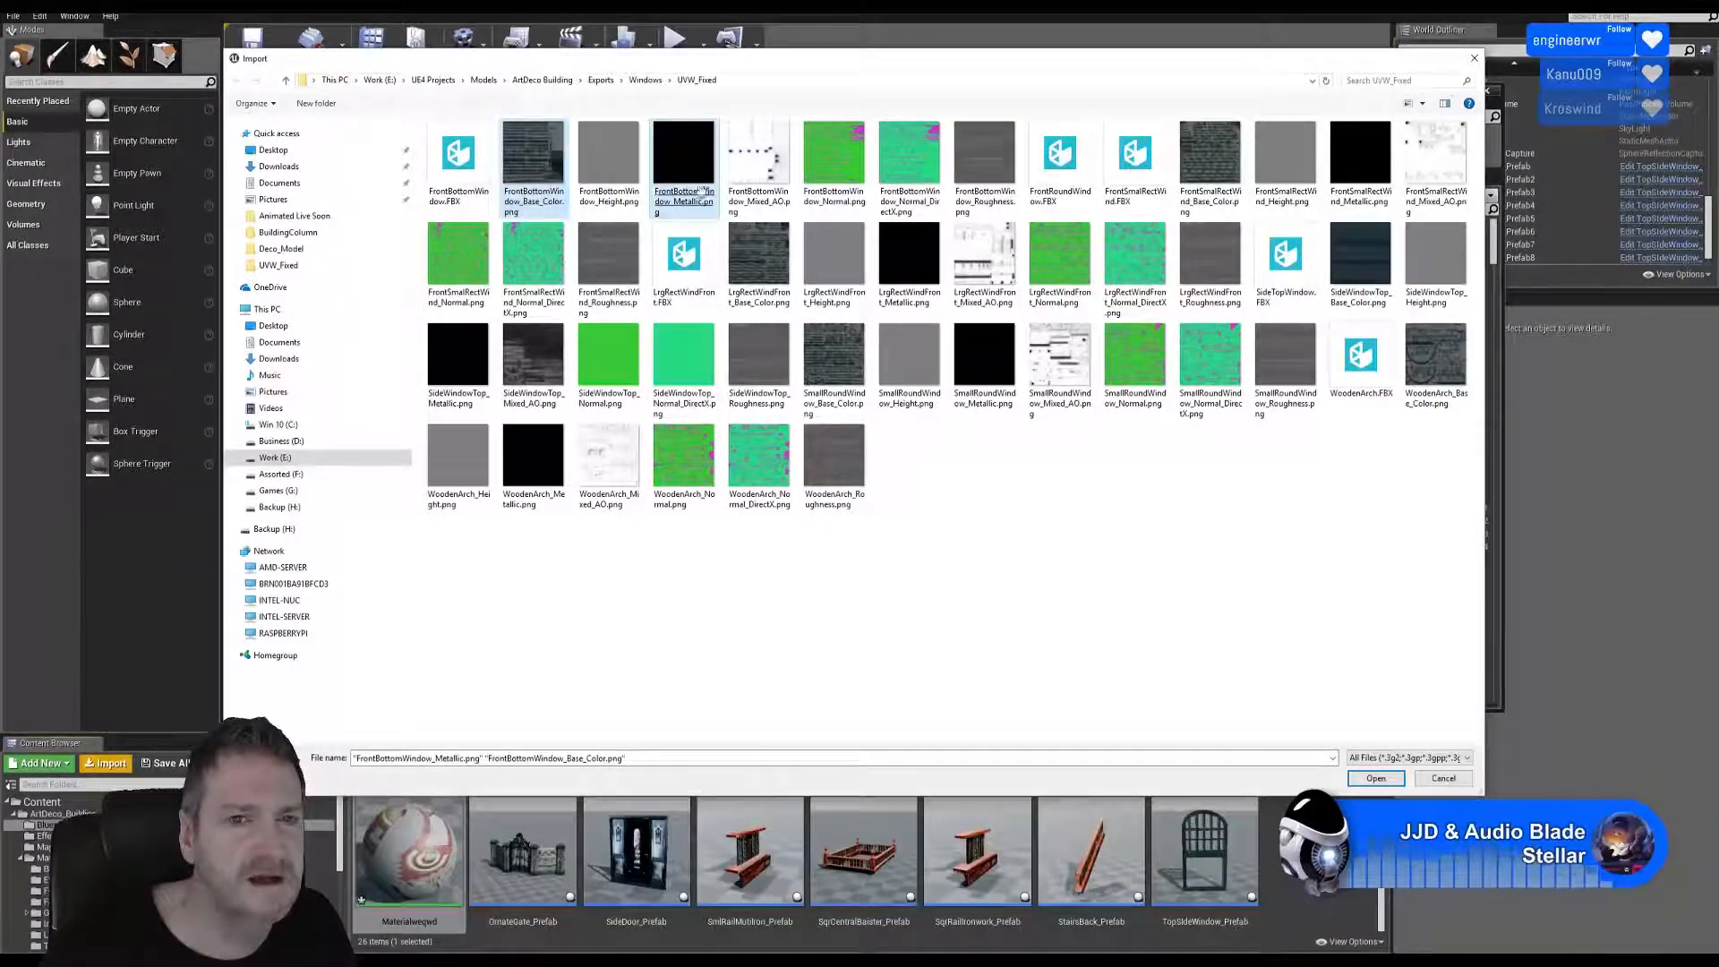
ctrl+click(745, 179)
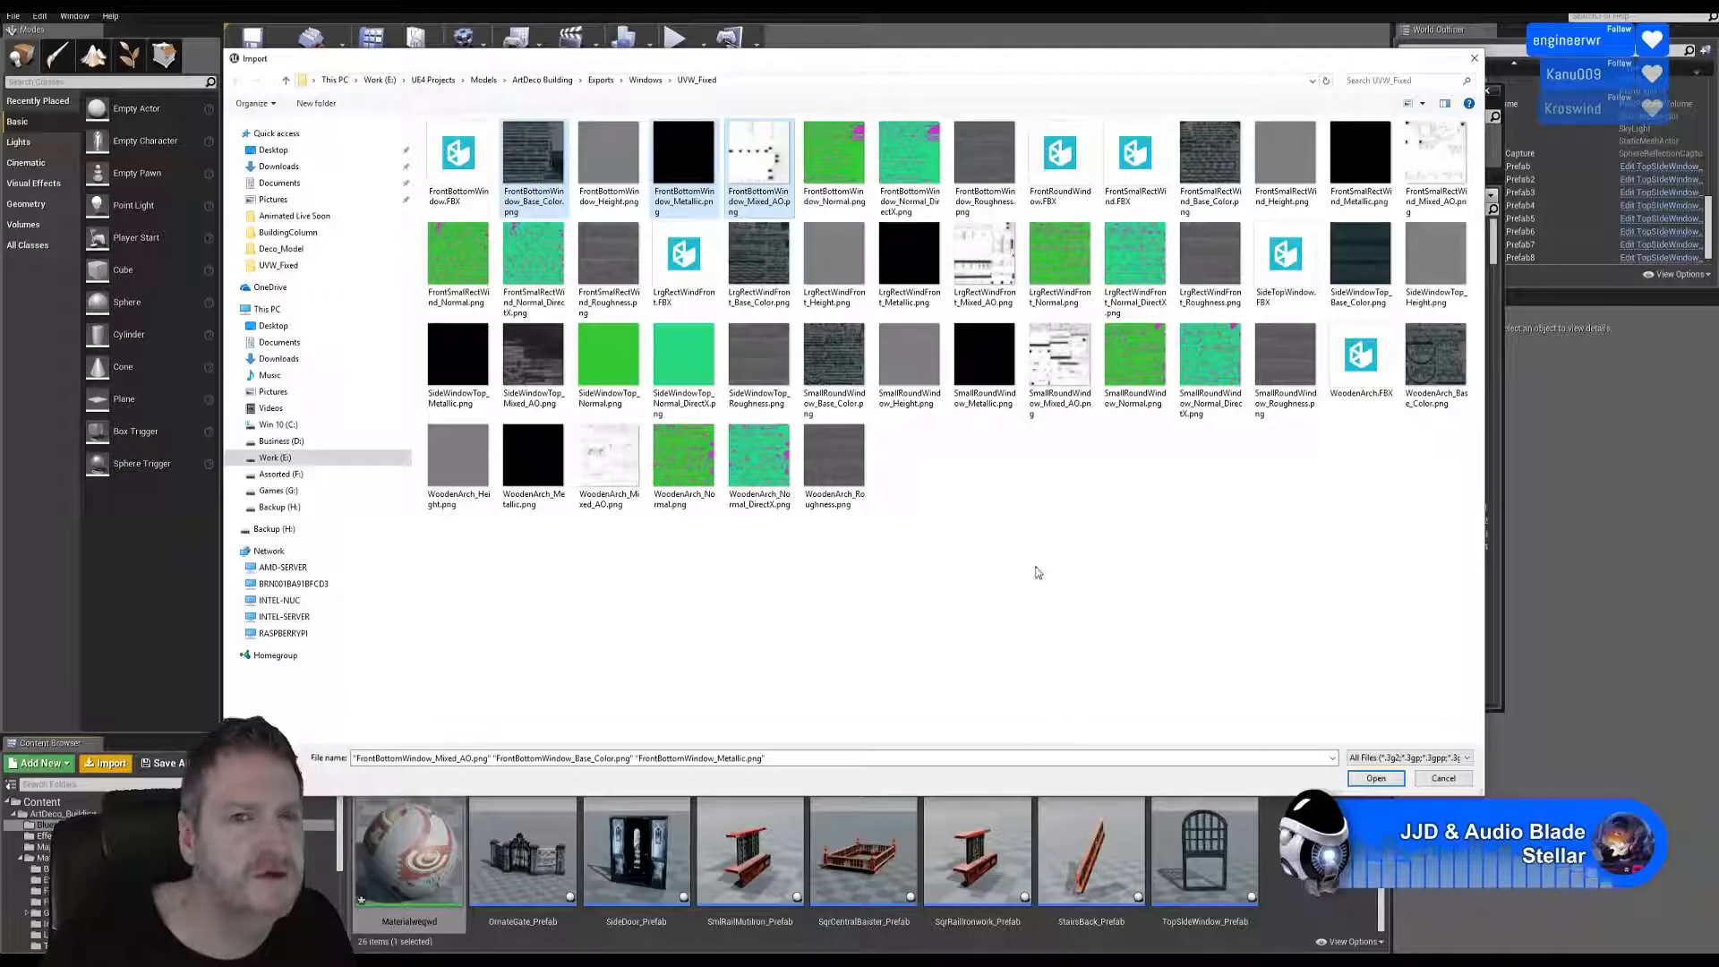
ctrl+click(984, 165)
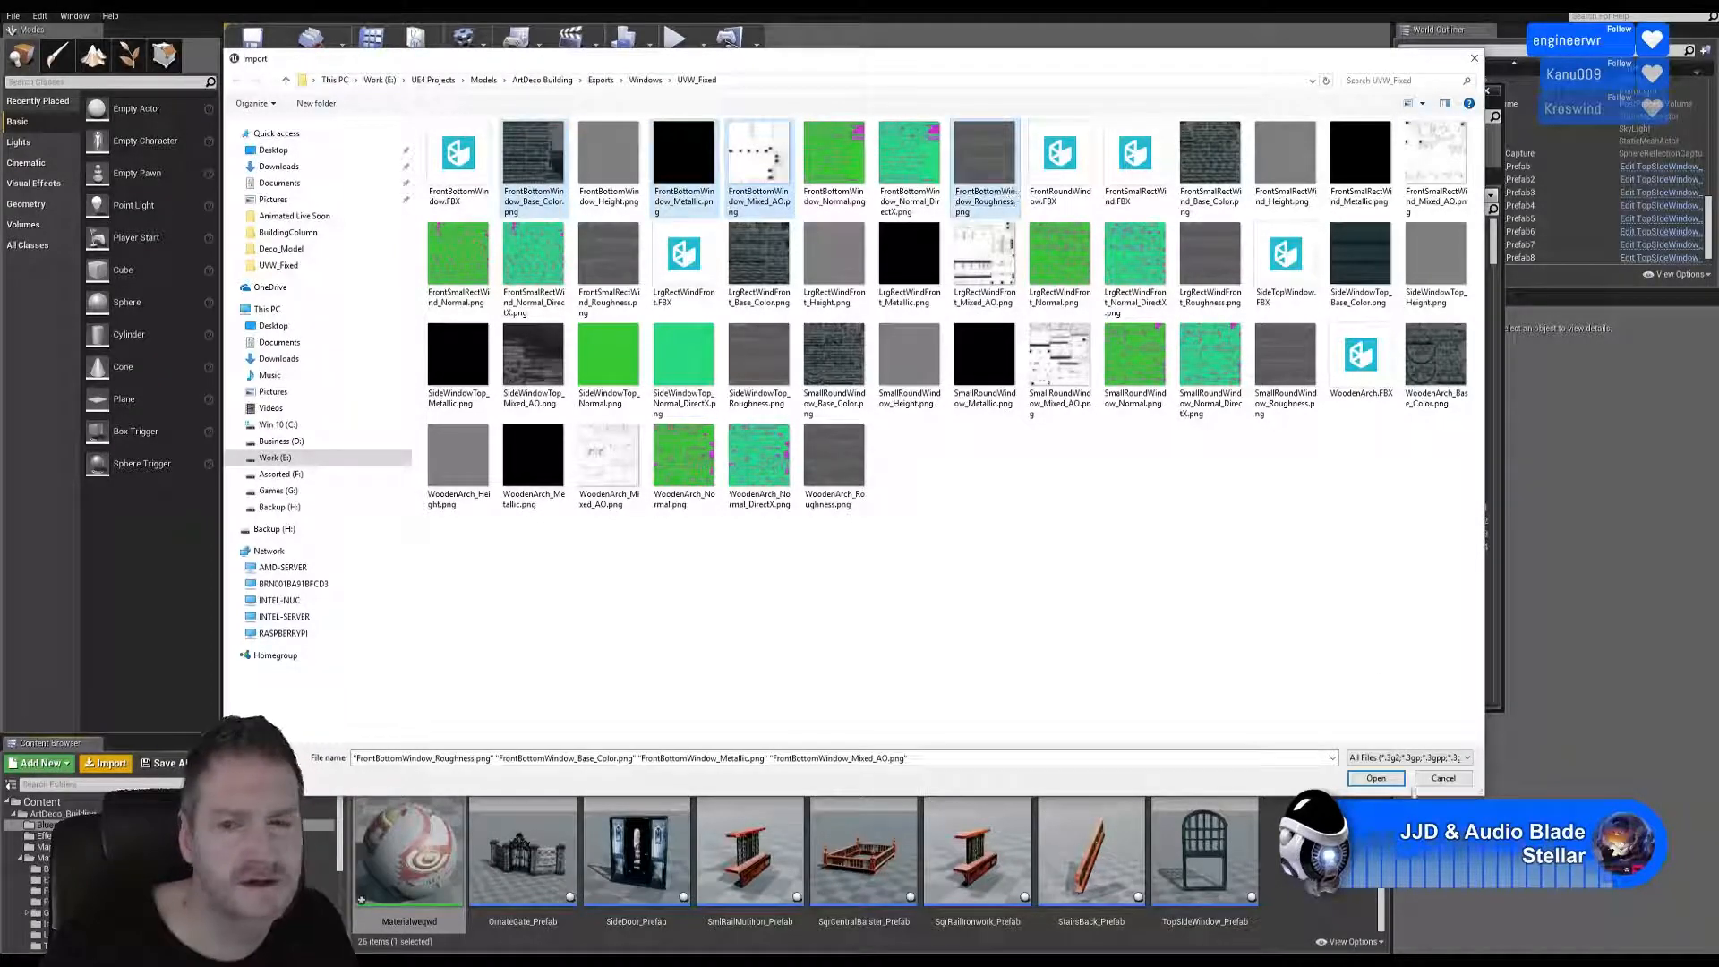
click(1387, 781)
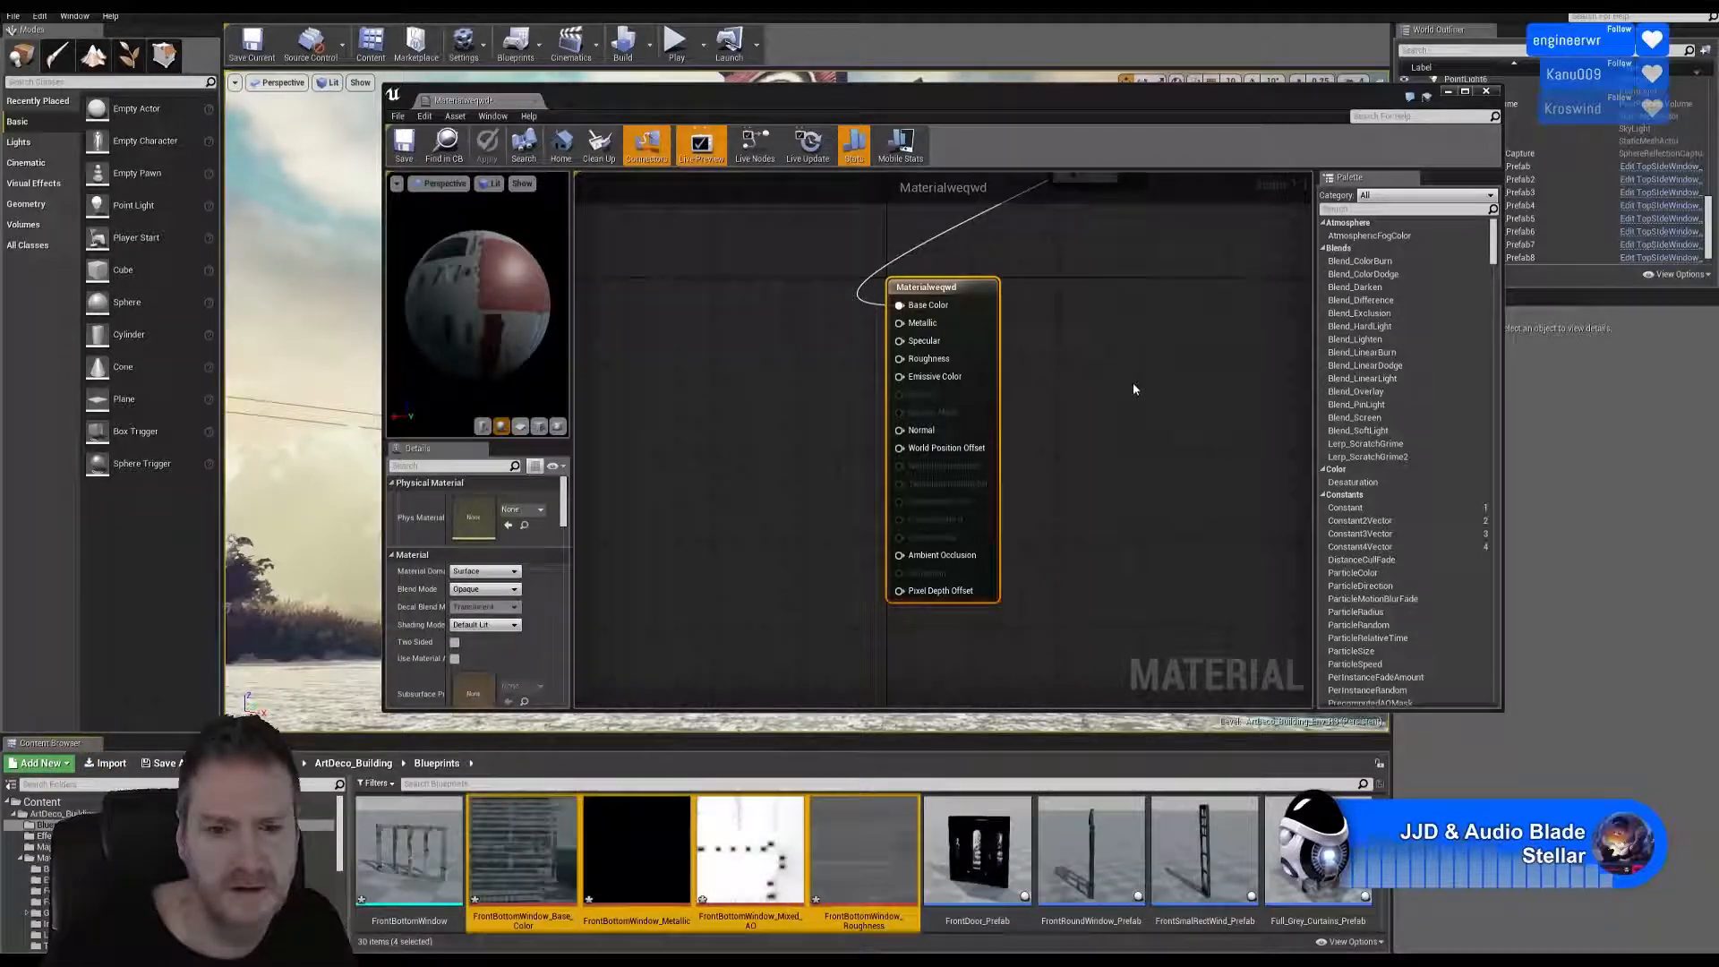
Add the four imported FrontBottomWindow maps to the material graph as texture samples and move the base color sample clear.
drag(636, 850, 746, 358)
right_drag(1138, 406, 1215, 397)
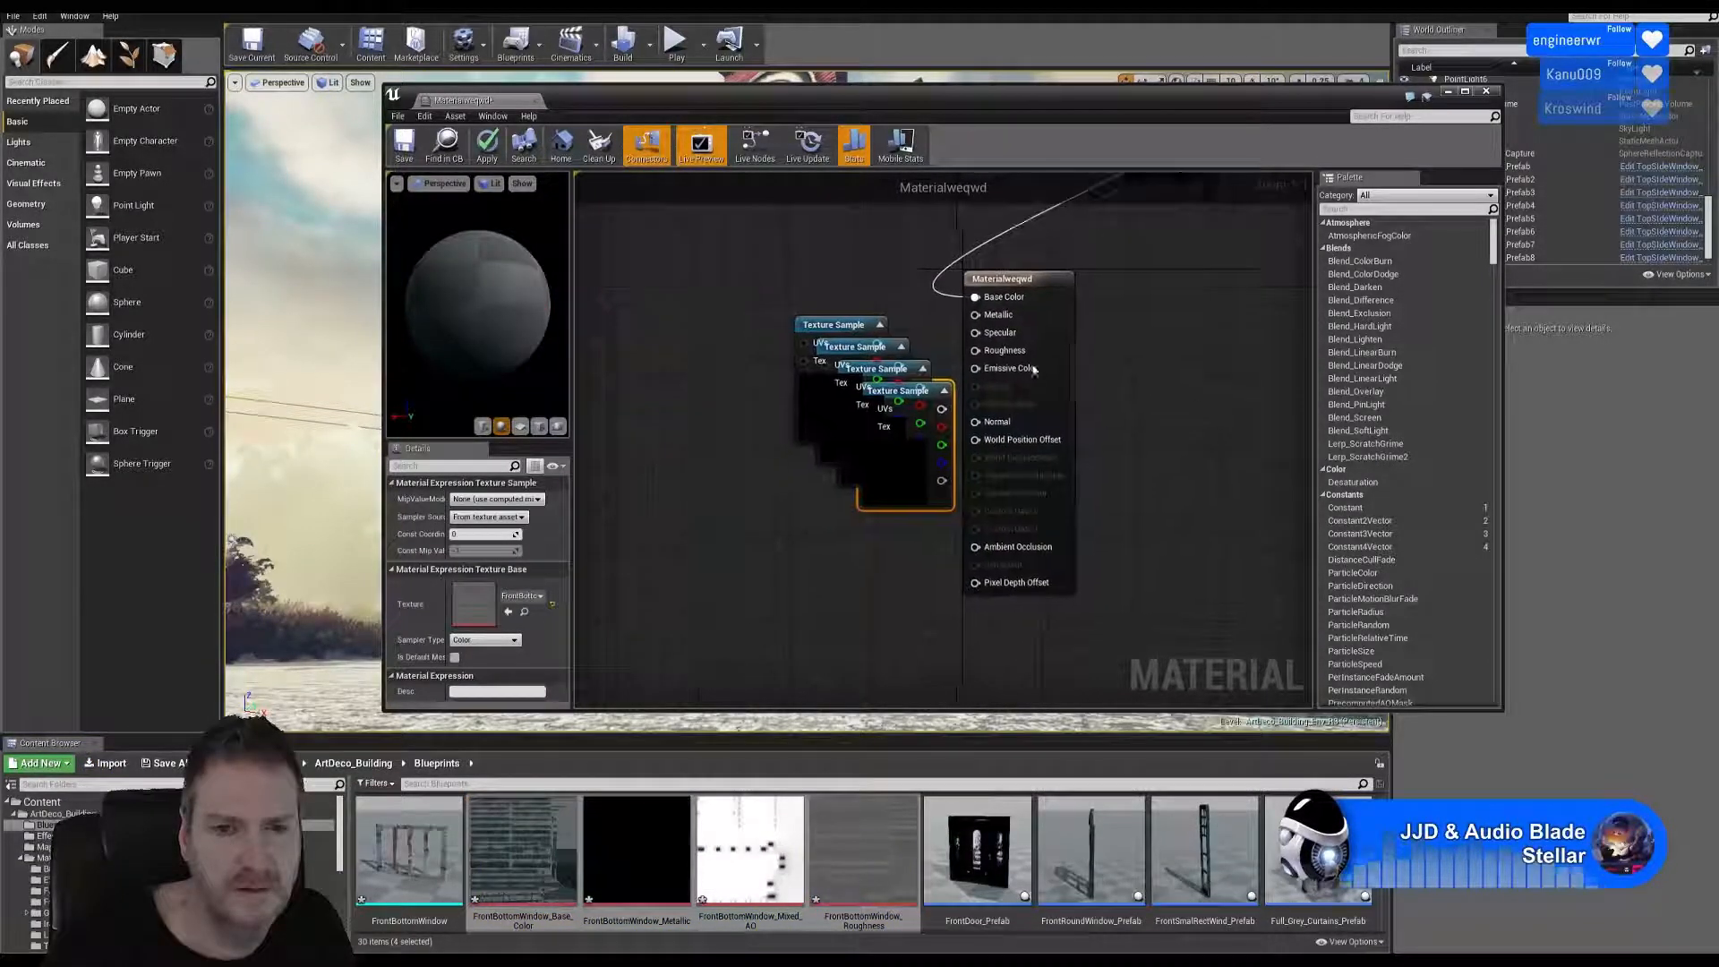
drag(850, 325, 837, 257)
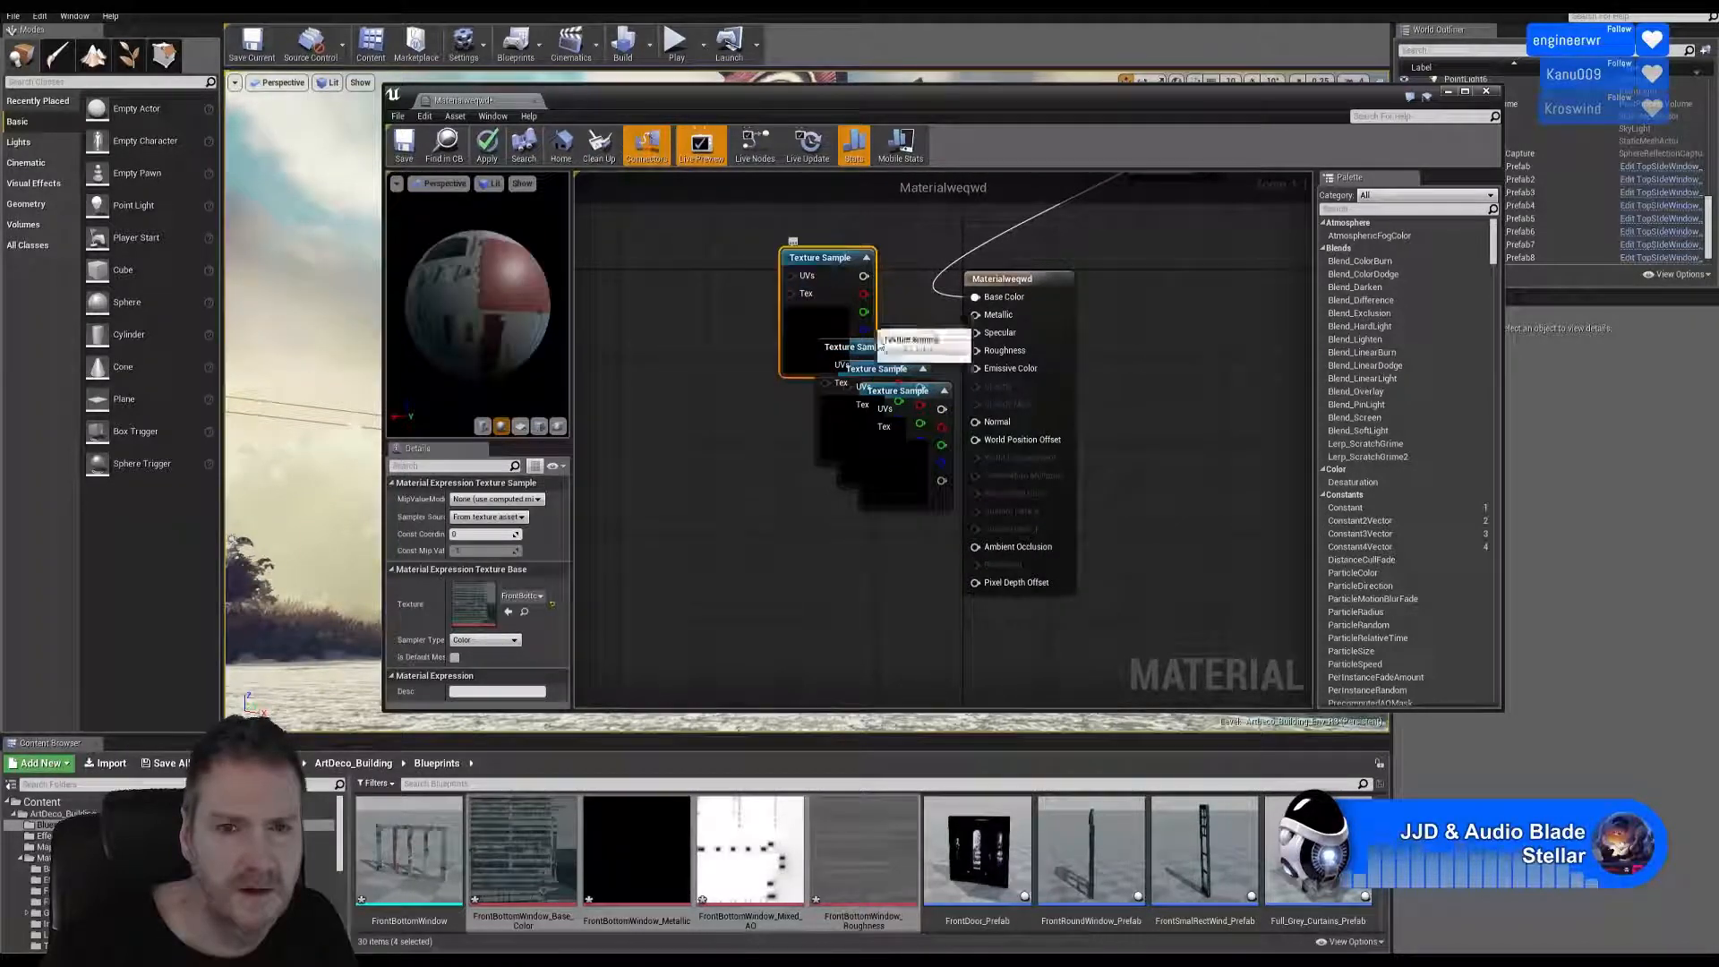
Turn off sRGB on the FrontBottomWindow_Roughness texture and close the editor, applying the pending changes to the material.
double_click(870, 868)
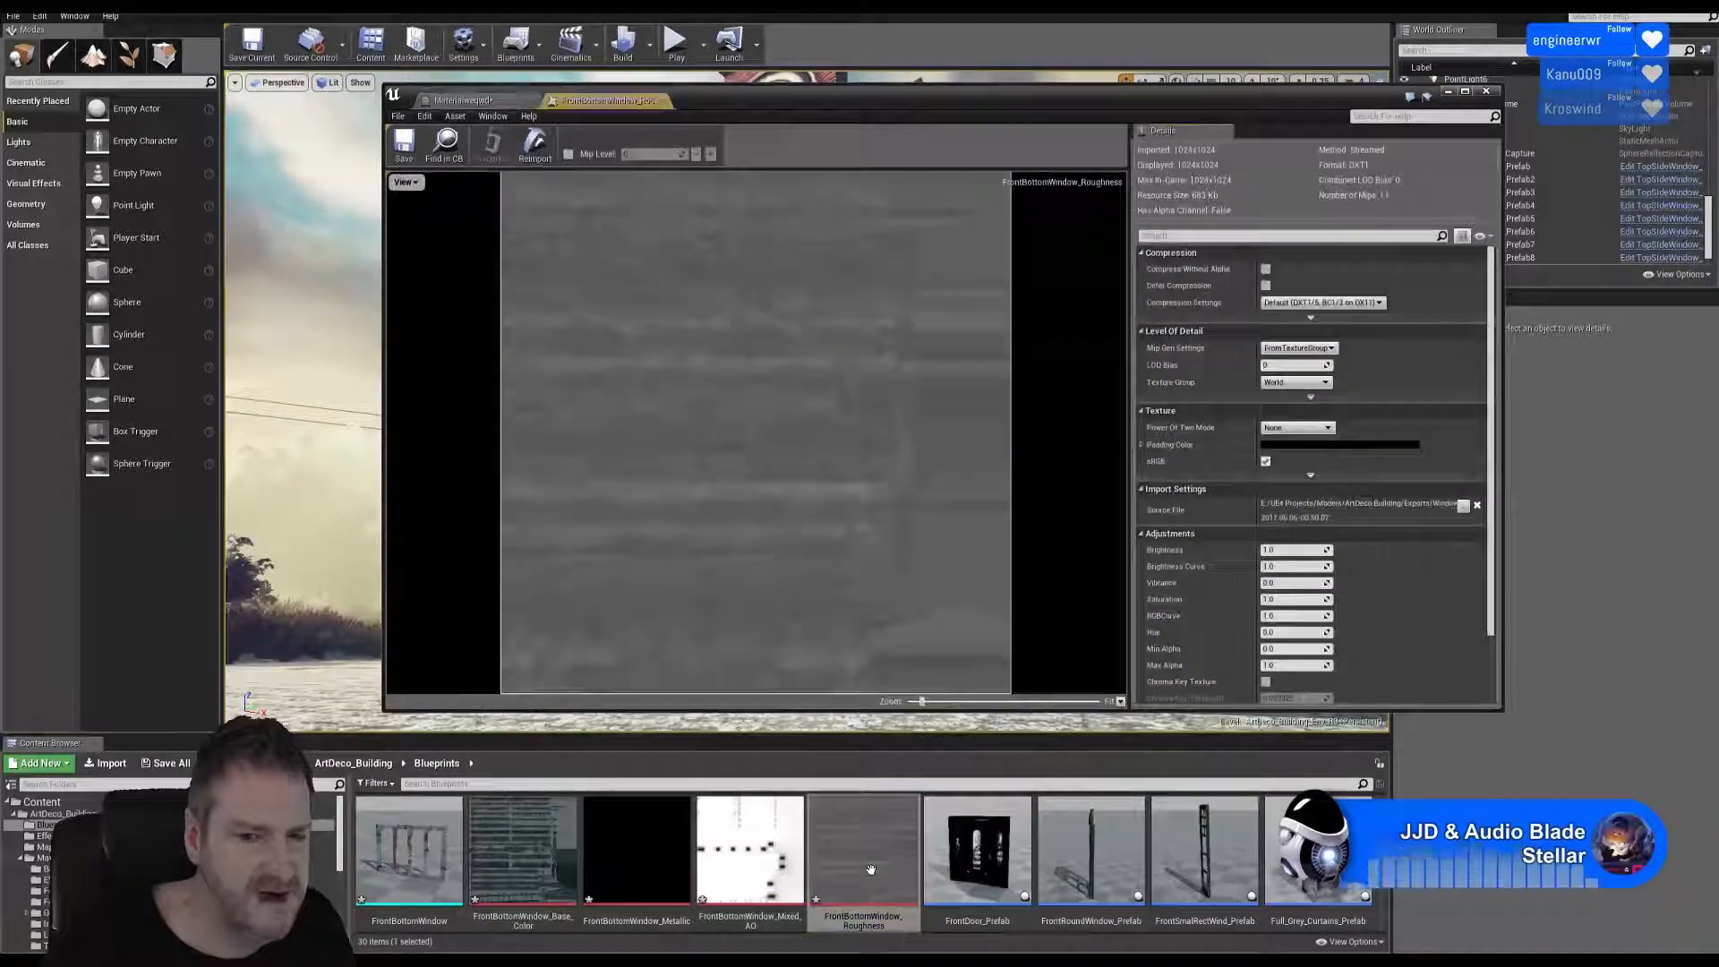
click(1265, 461)
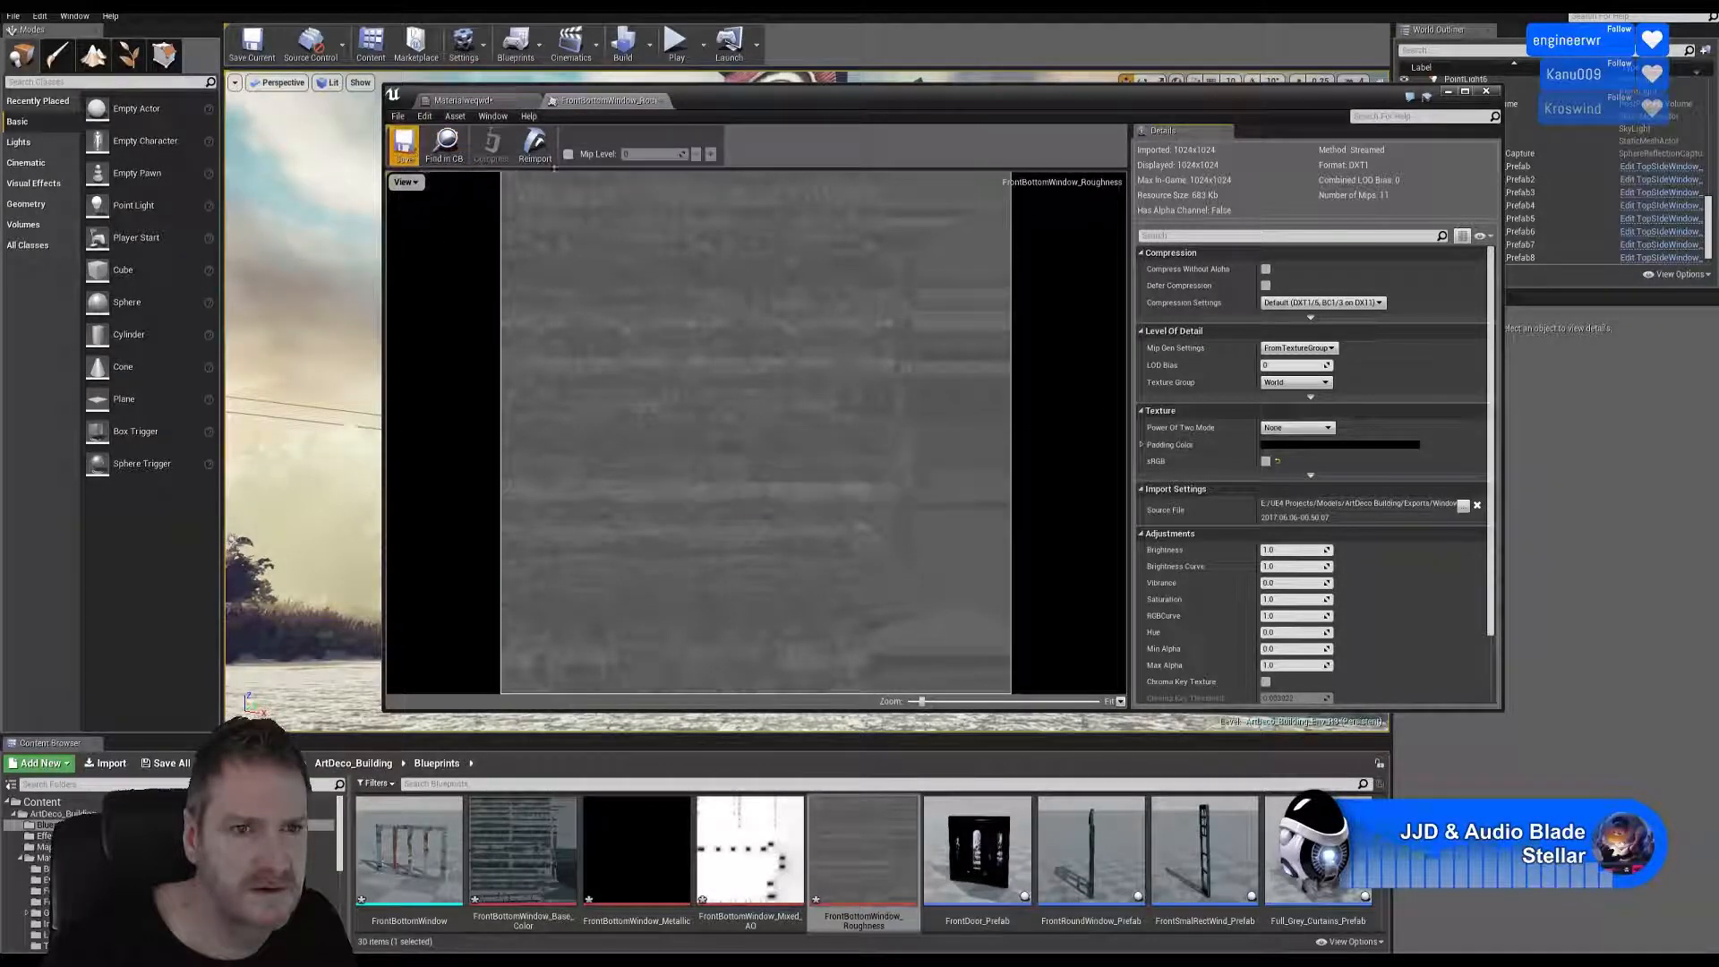
click(1486, 93)
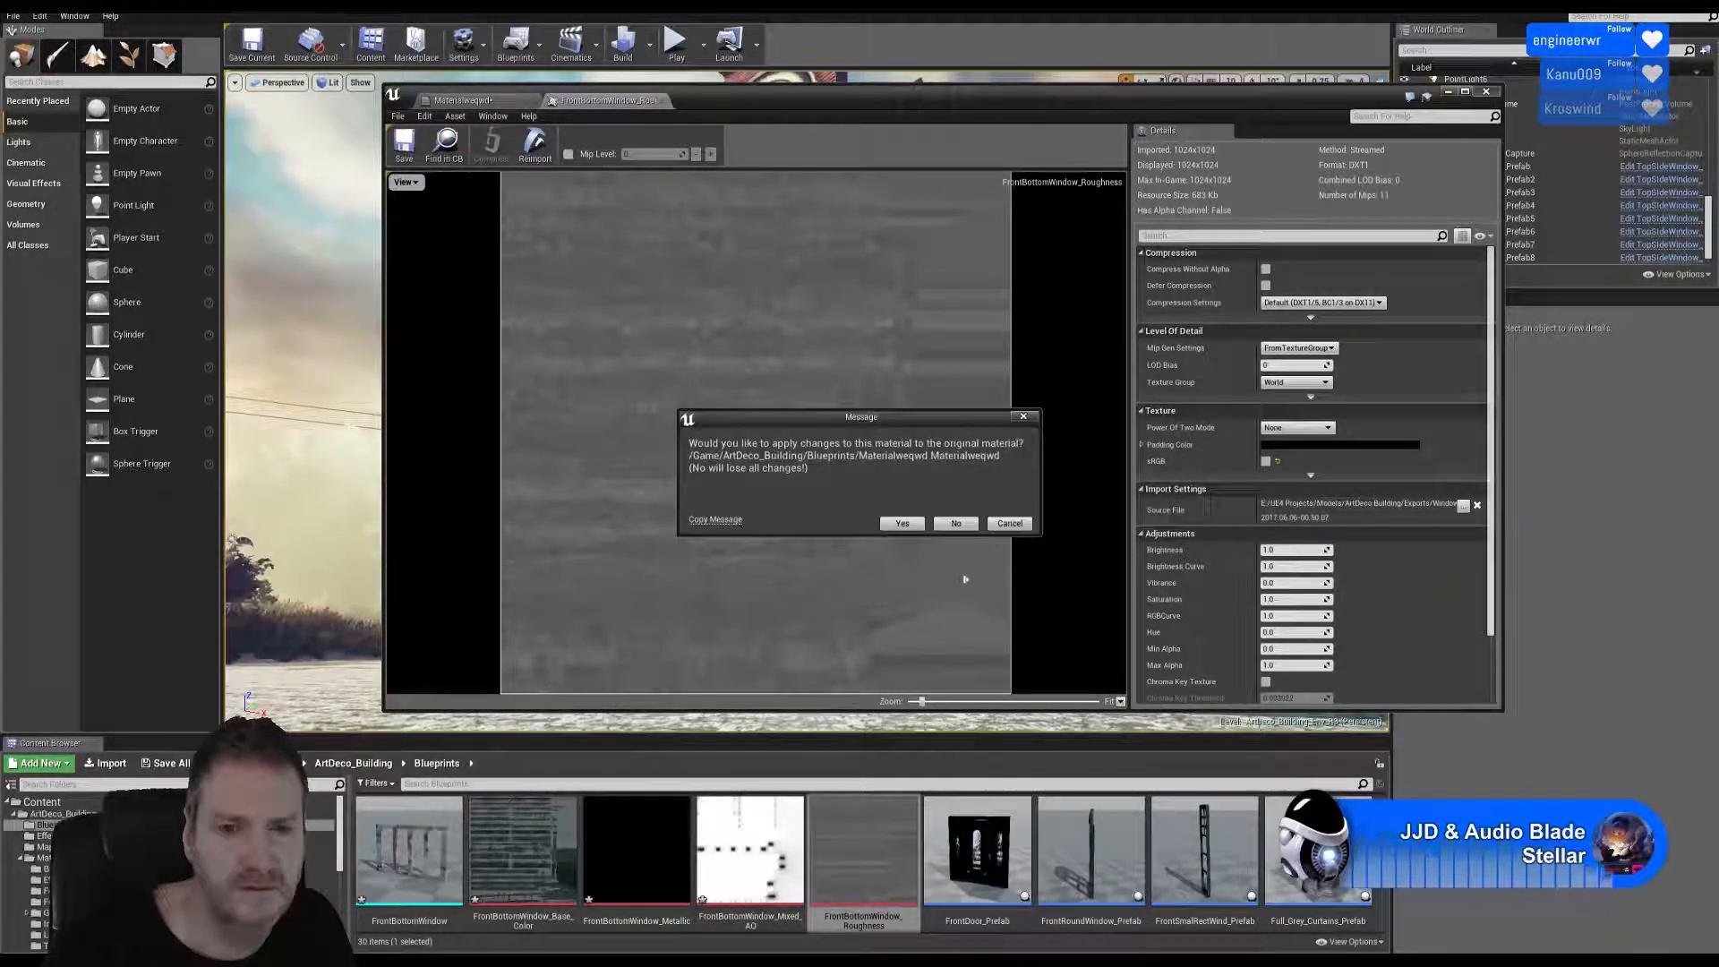
click(898, 524)
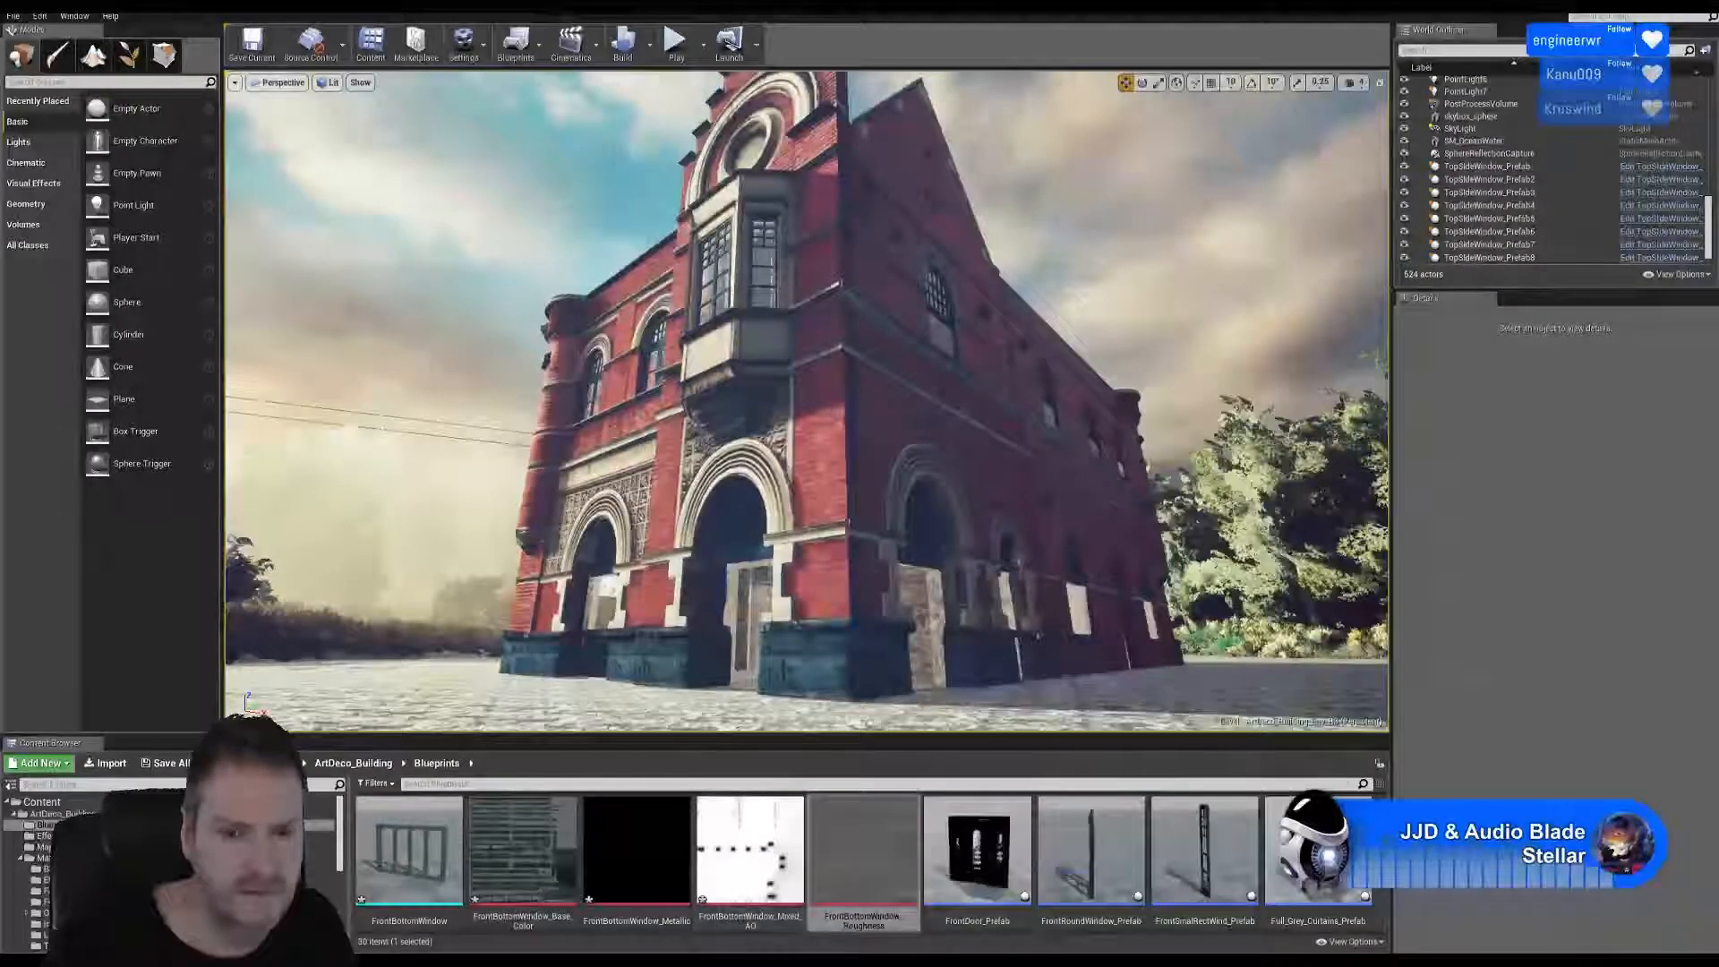
Reopen the Materialweqwd material and spread the overlapping roughness and mixed AO texture samples apart.
scroll(1012, 874, up, 3)
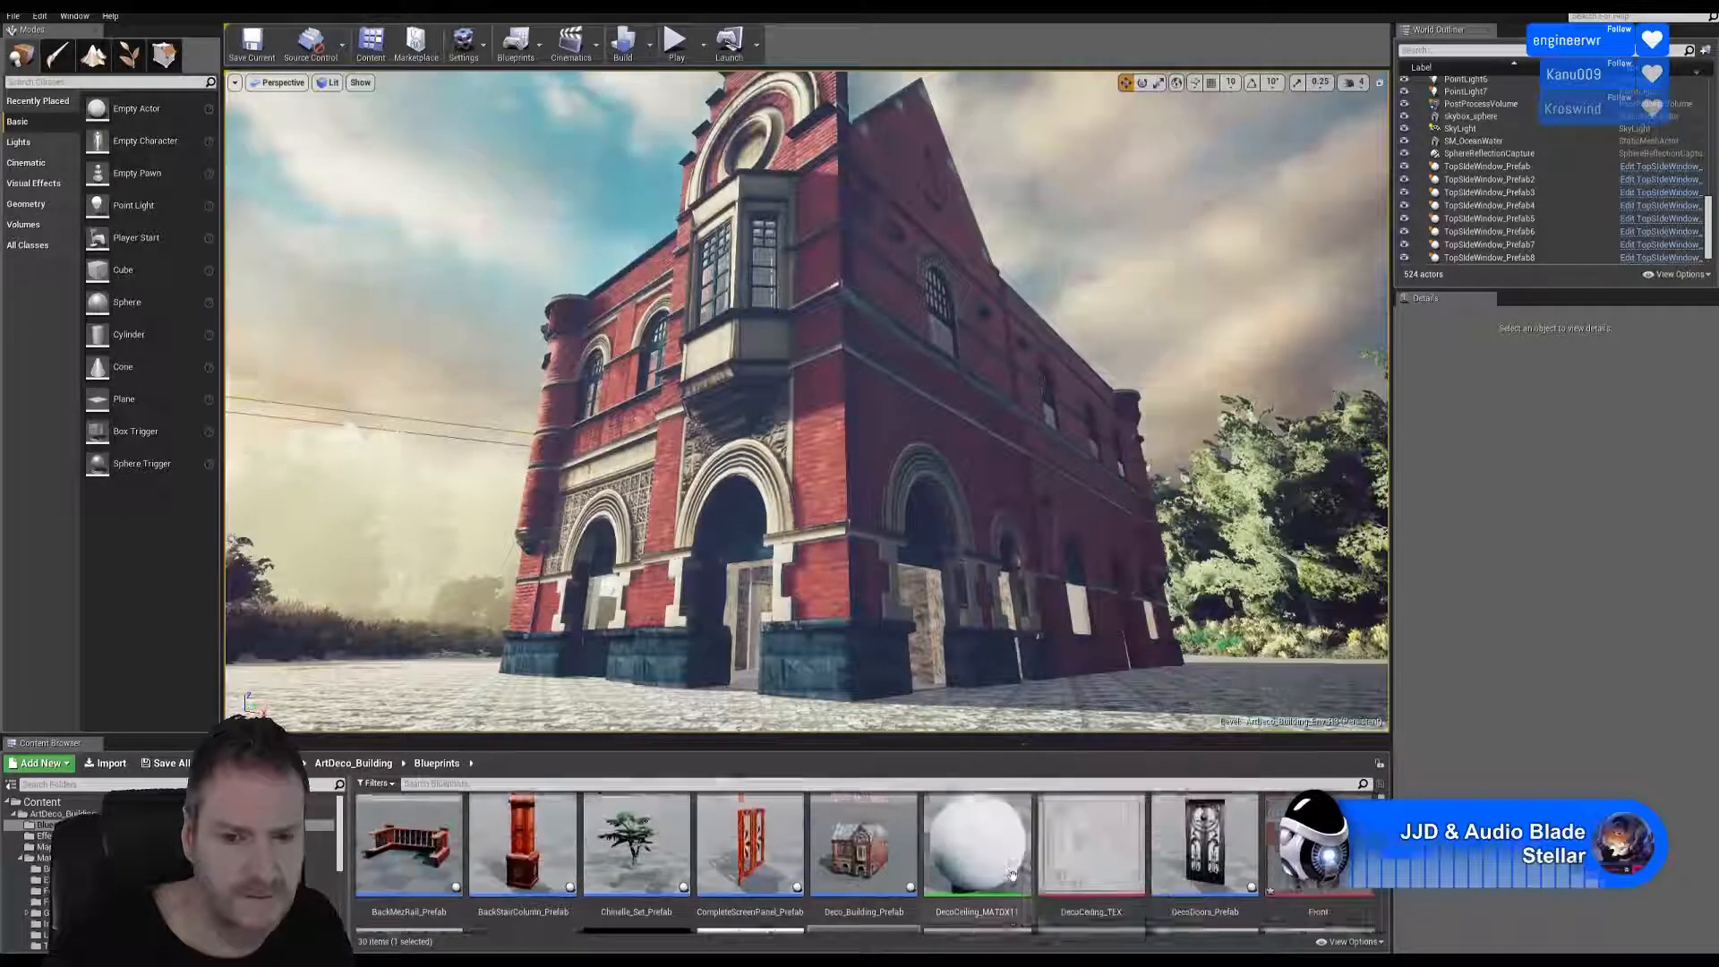
scroll(1013, 874, down, 5)
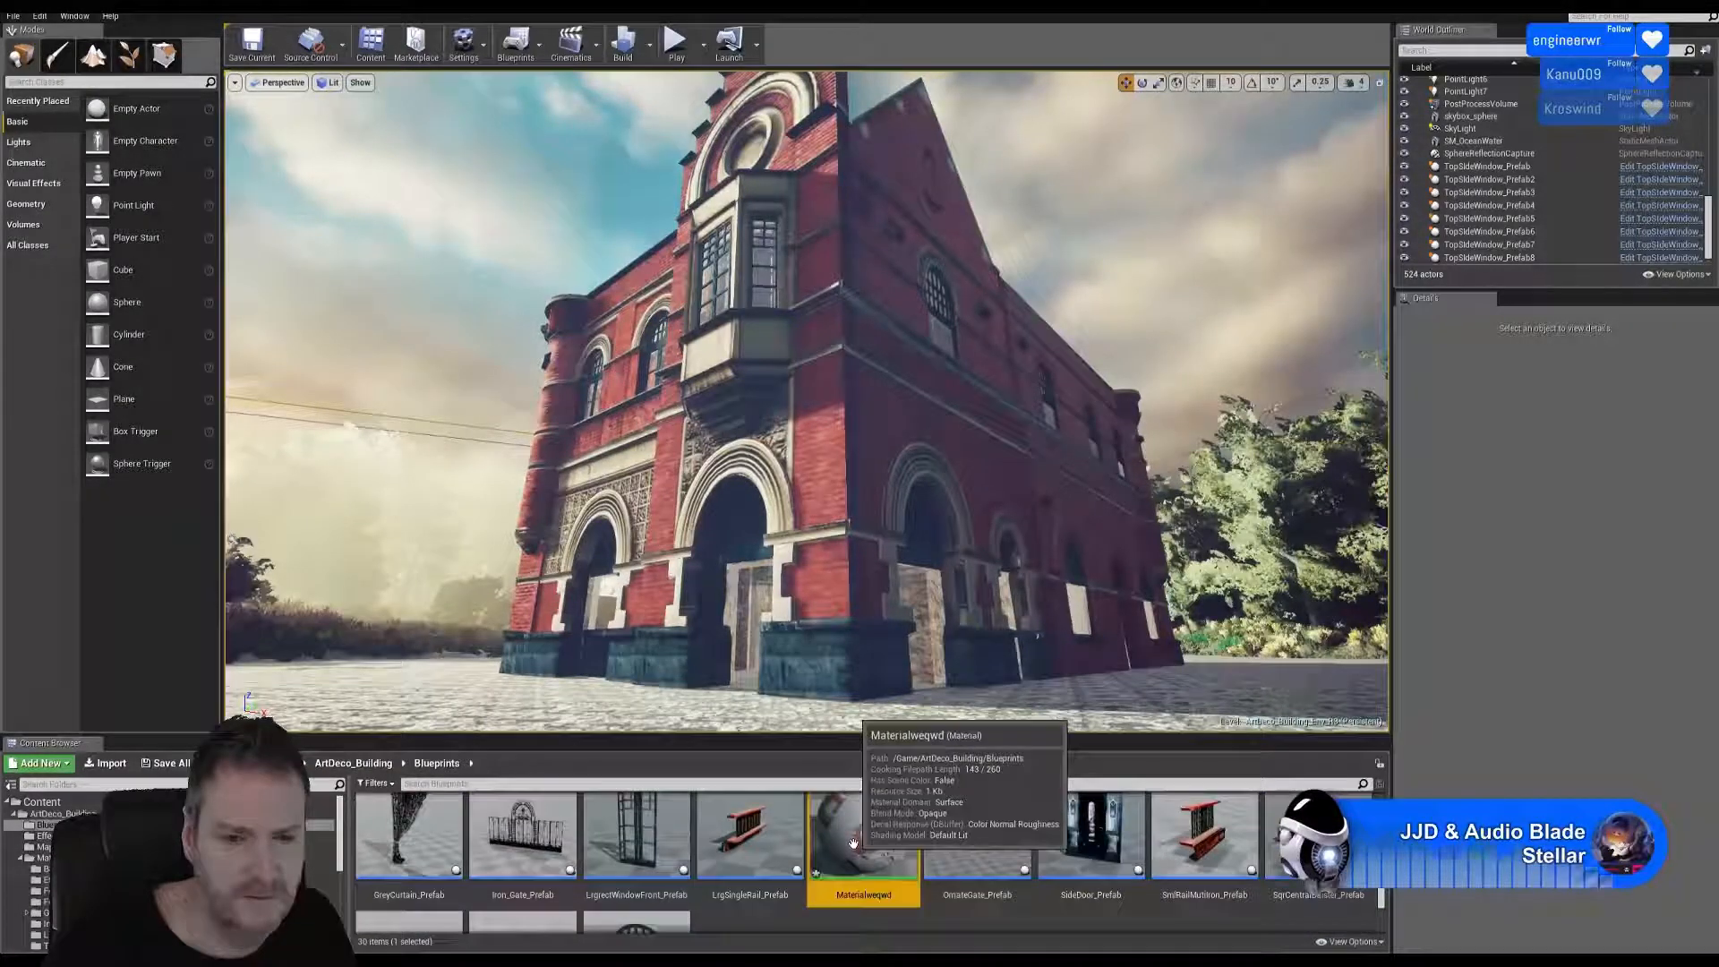
double_click(854, 843)
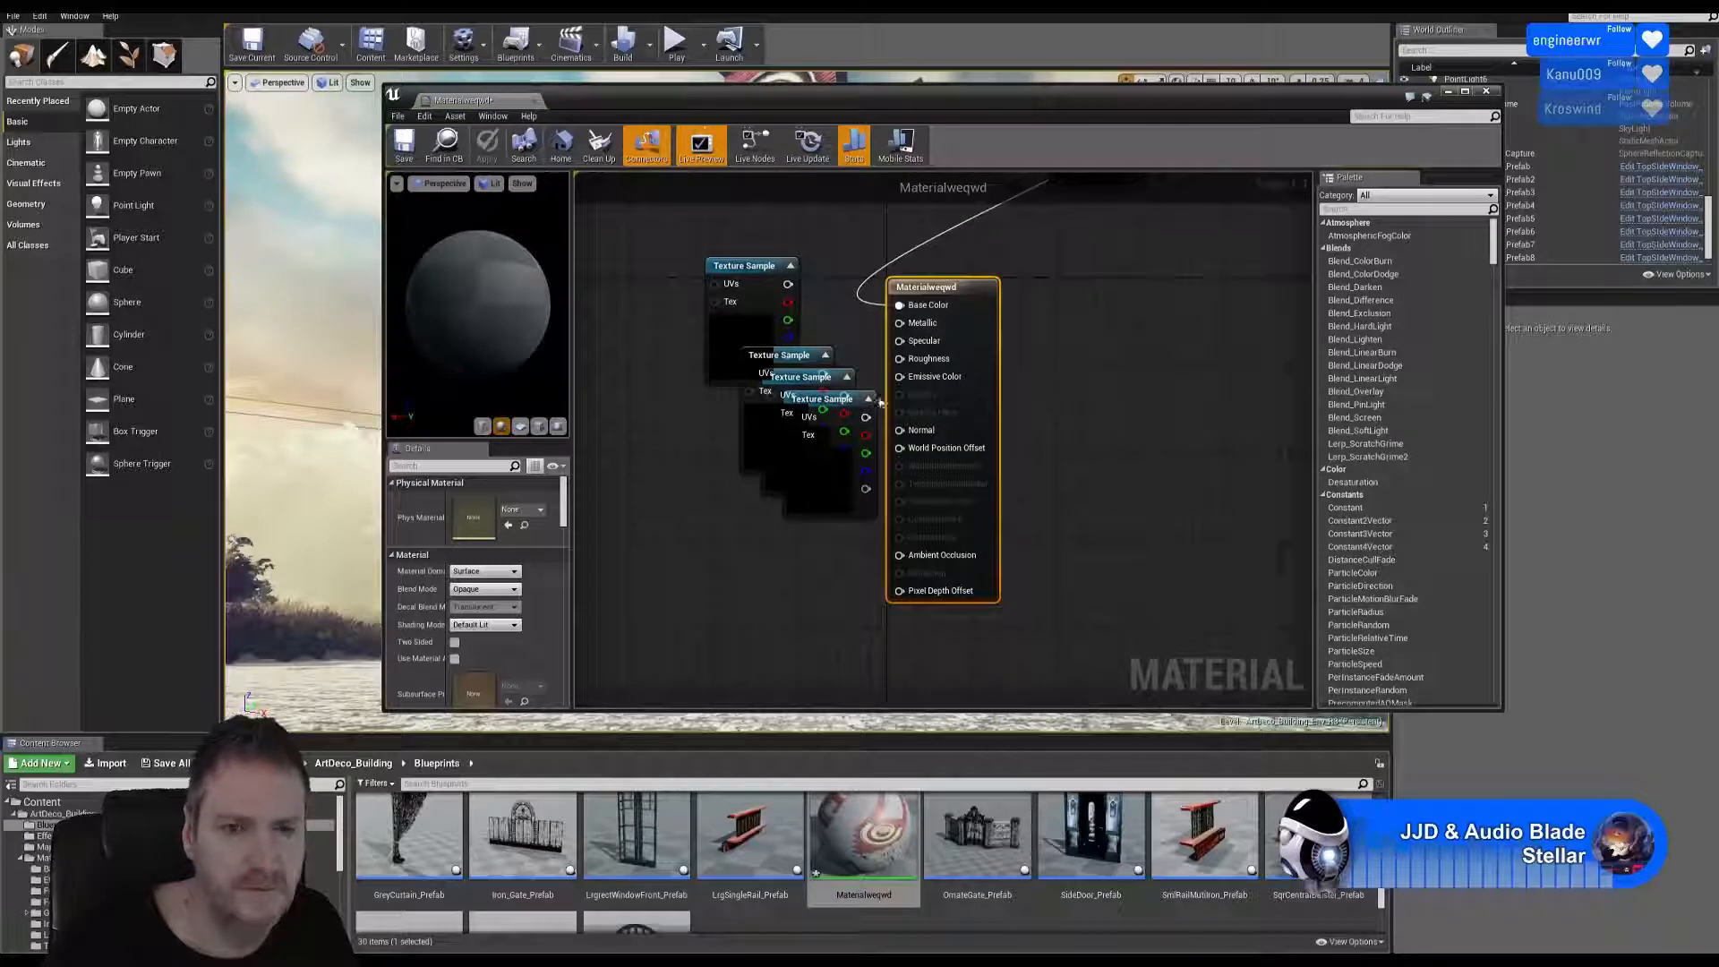
drag(841, 399, 752, 563)
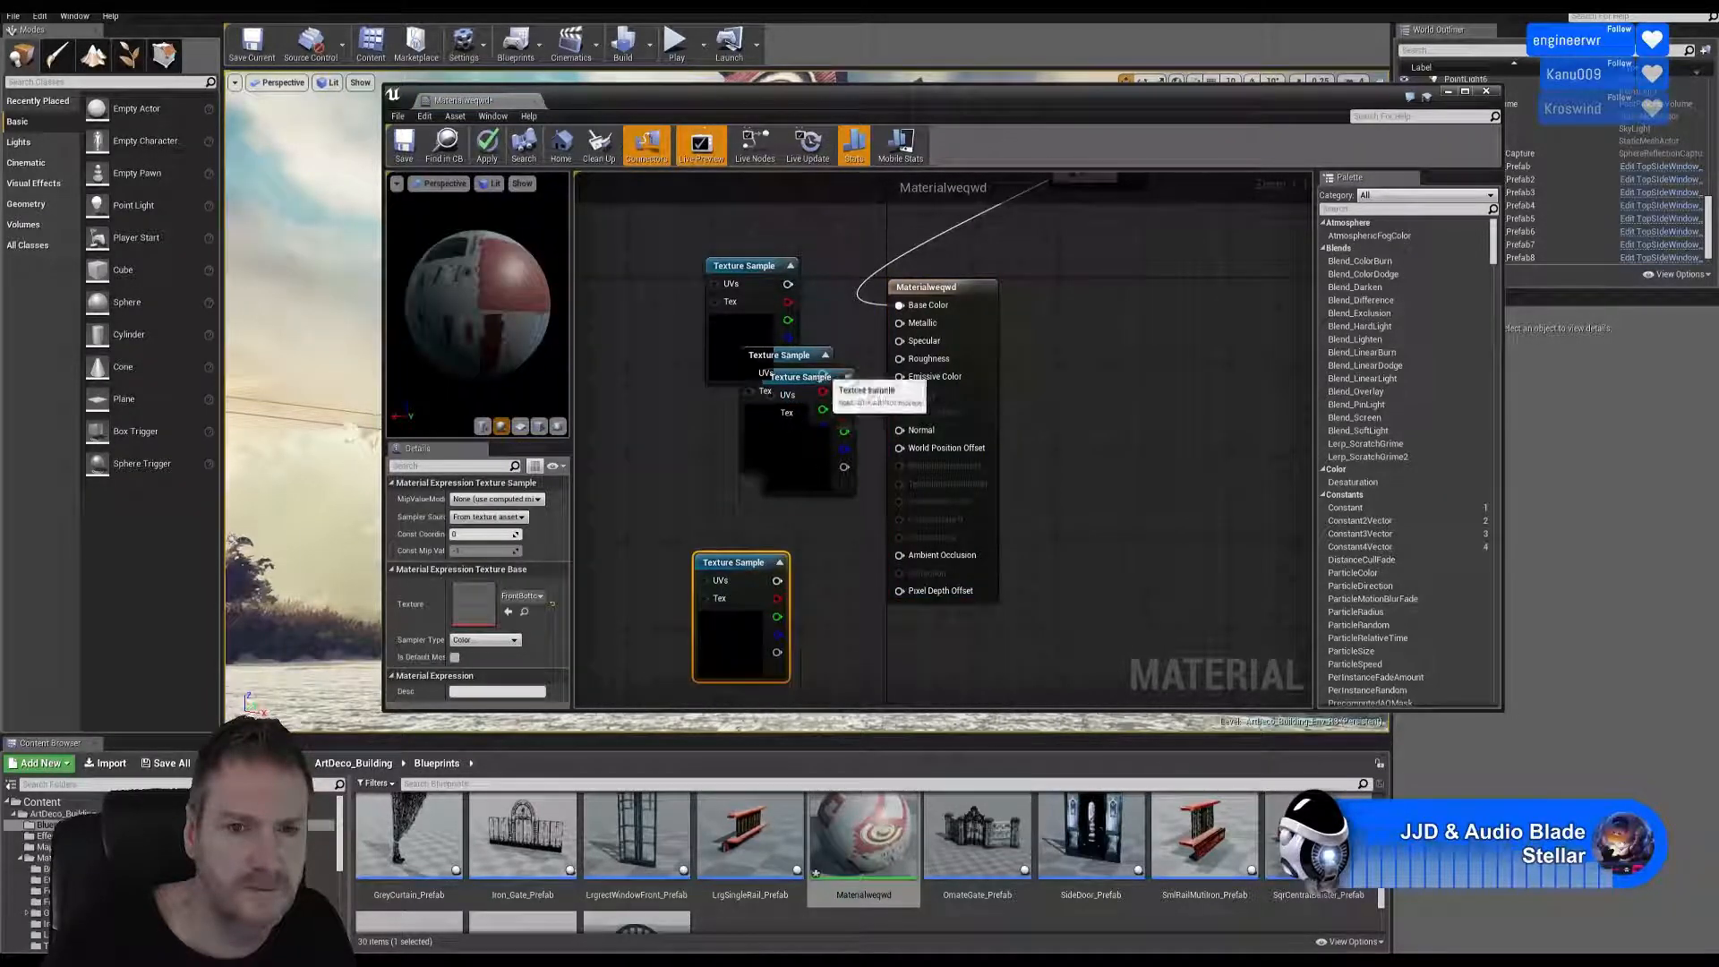
drag(821, 377, 675, 457)
right_drag(819, 523, 977, 333)
drag(914, 374, 941, 418)
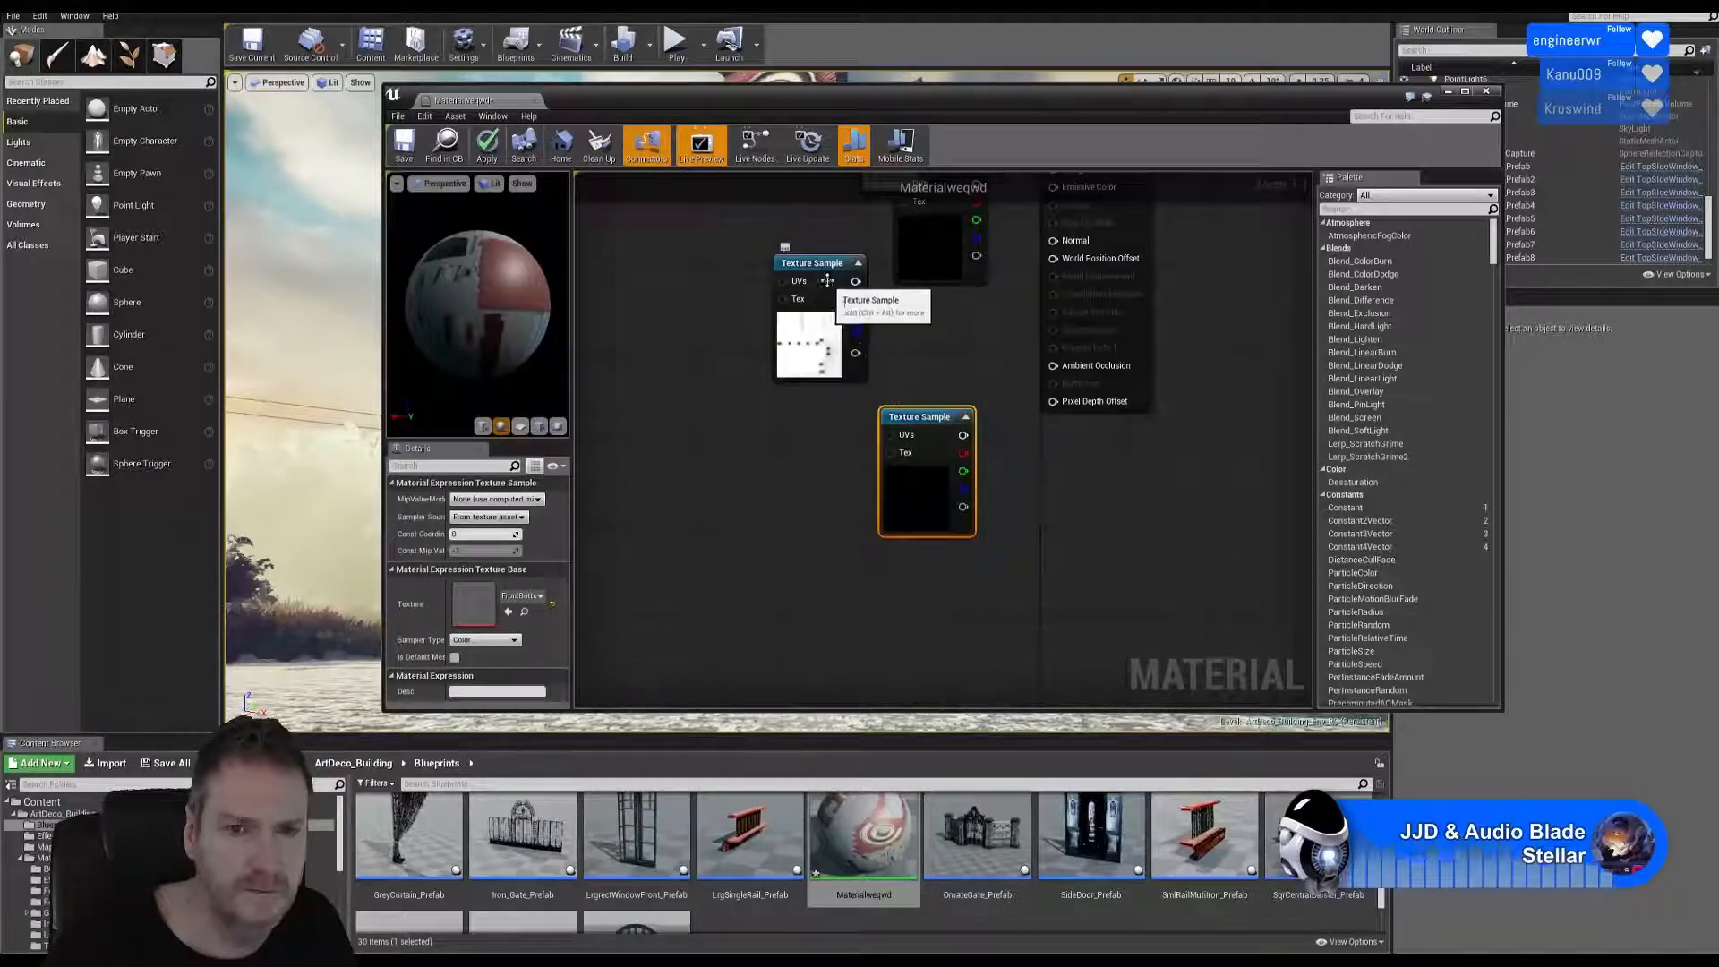
drag(805, 265, 727, 497)
Line up the metallic, roughness and mixed AO texture samples in a column below the base color sample.
right_drag(954, 294, 867, 389)
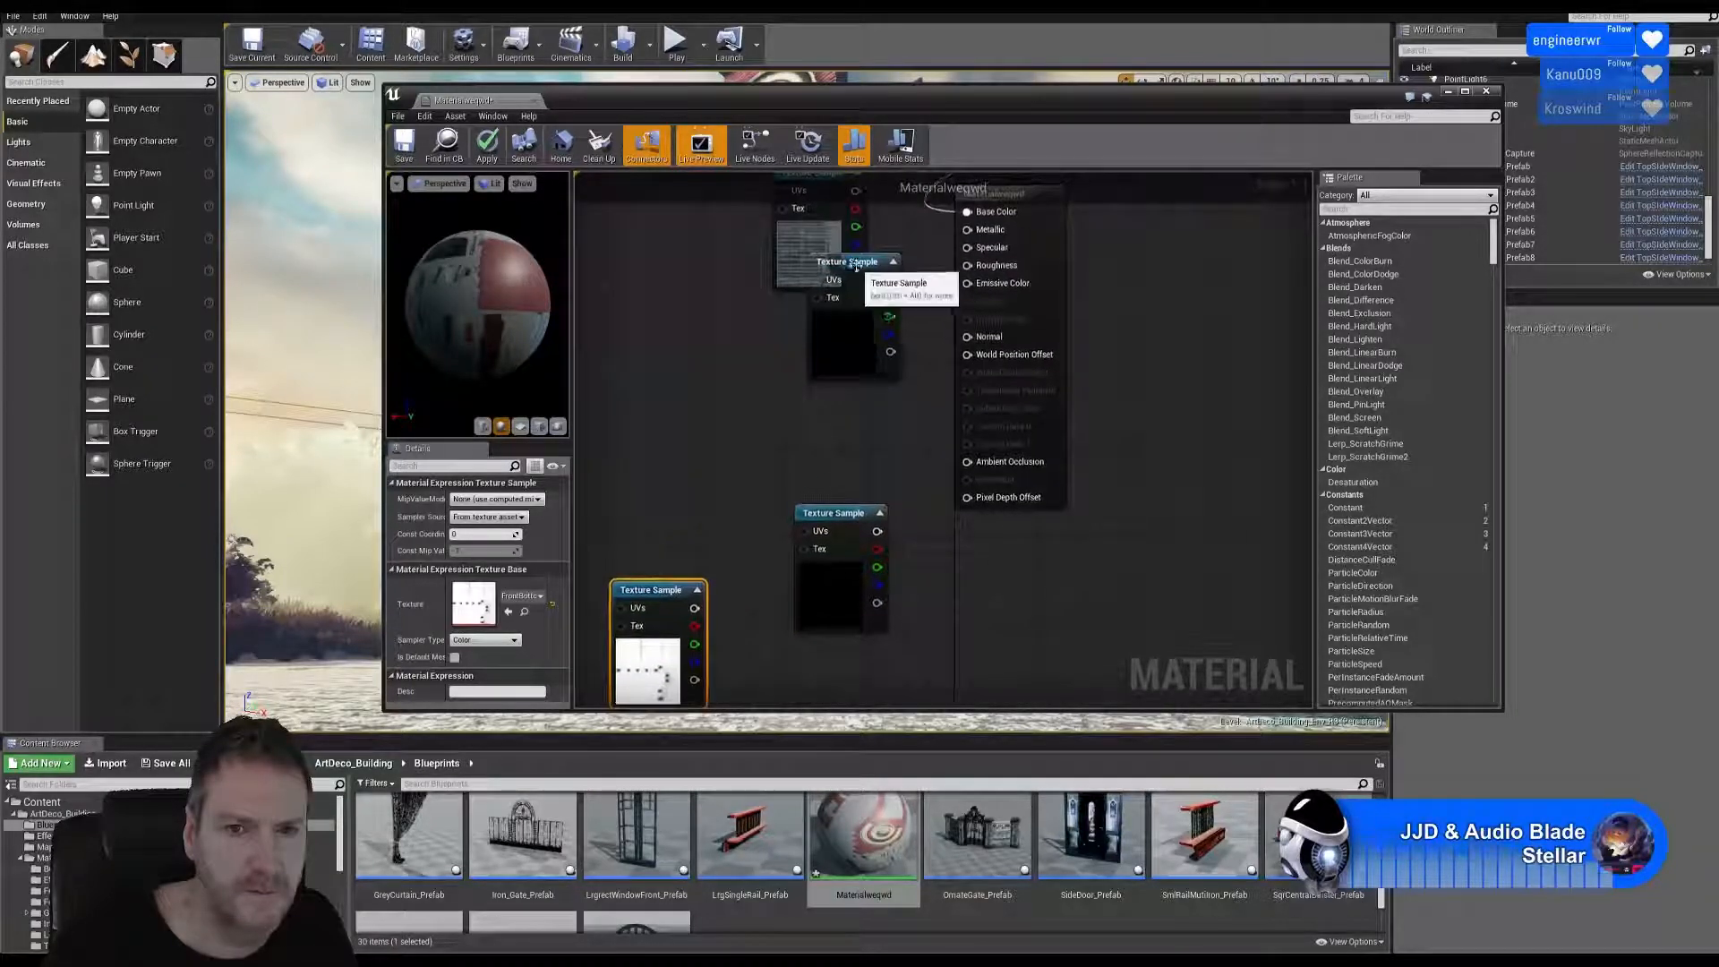
drag(868, 270, 828, 334)
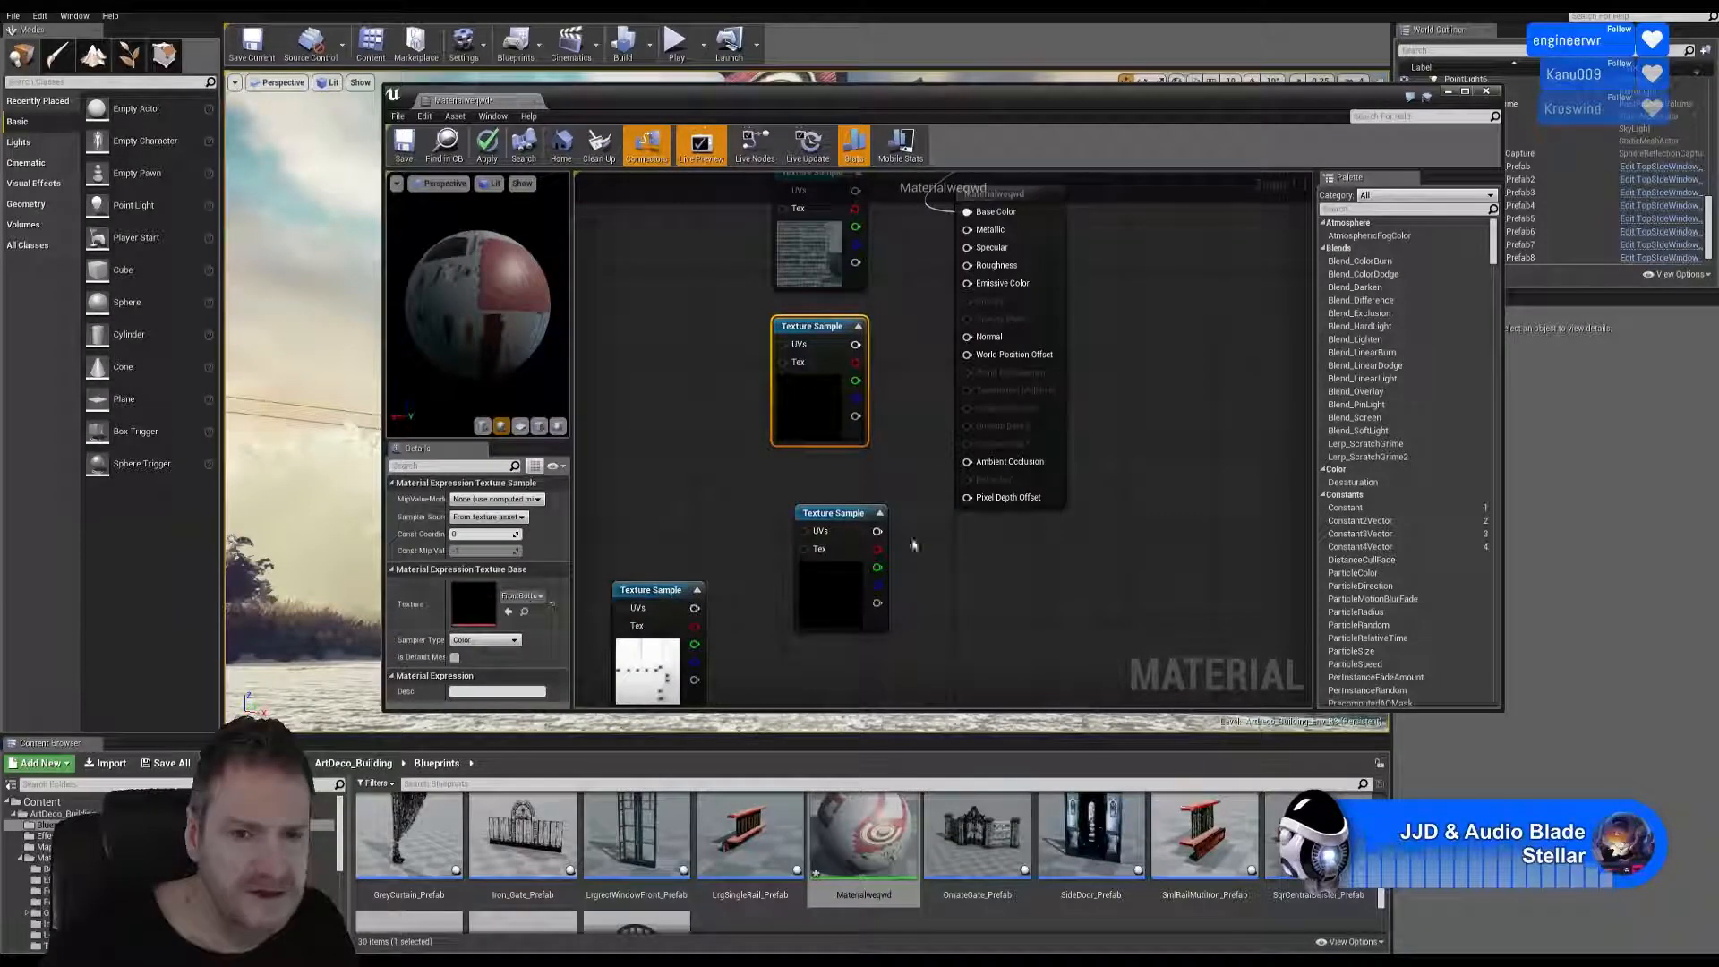
click(852, 549)
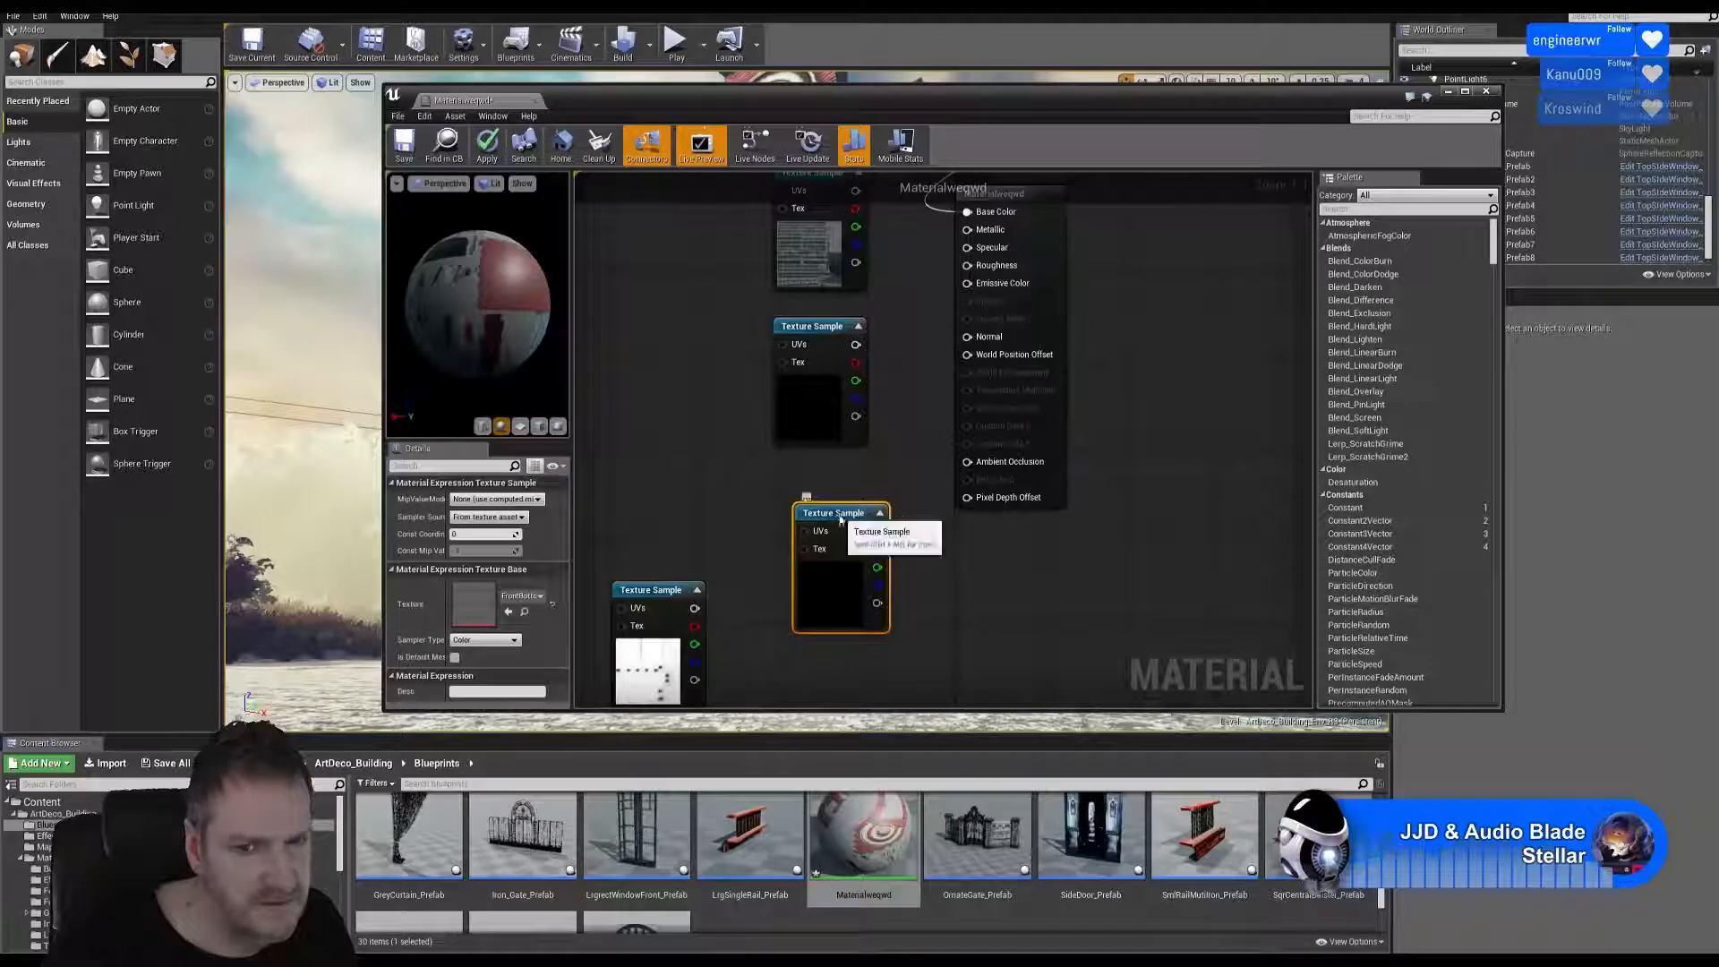
drag(844, 514, 820, 493)
drag(646, 591, 816, 644)
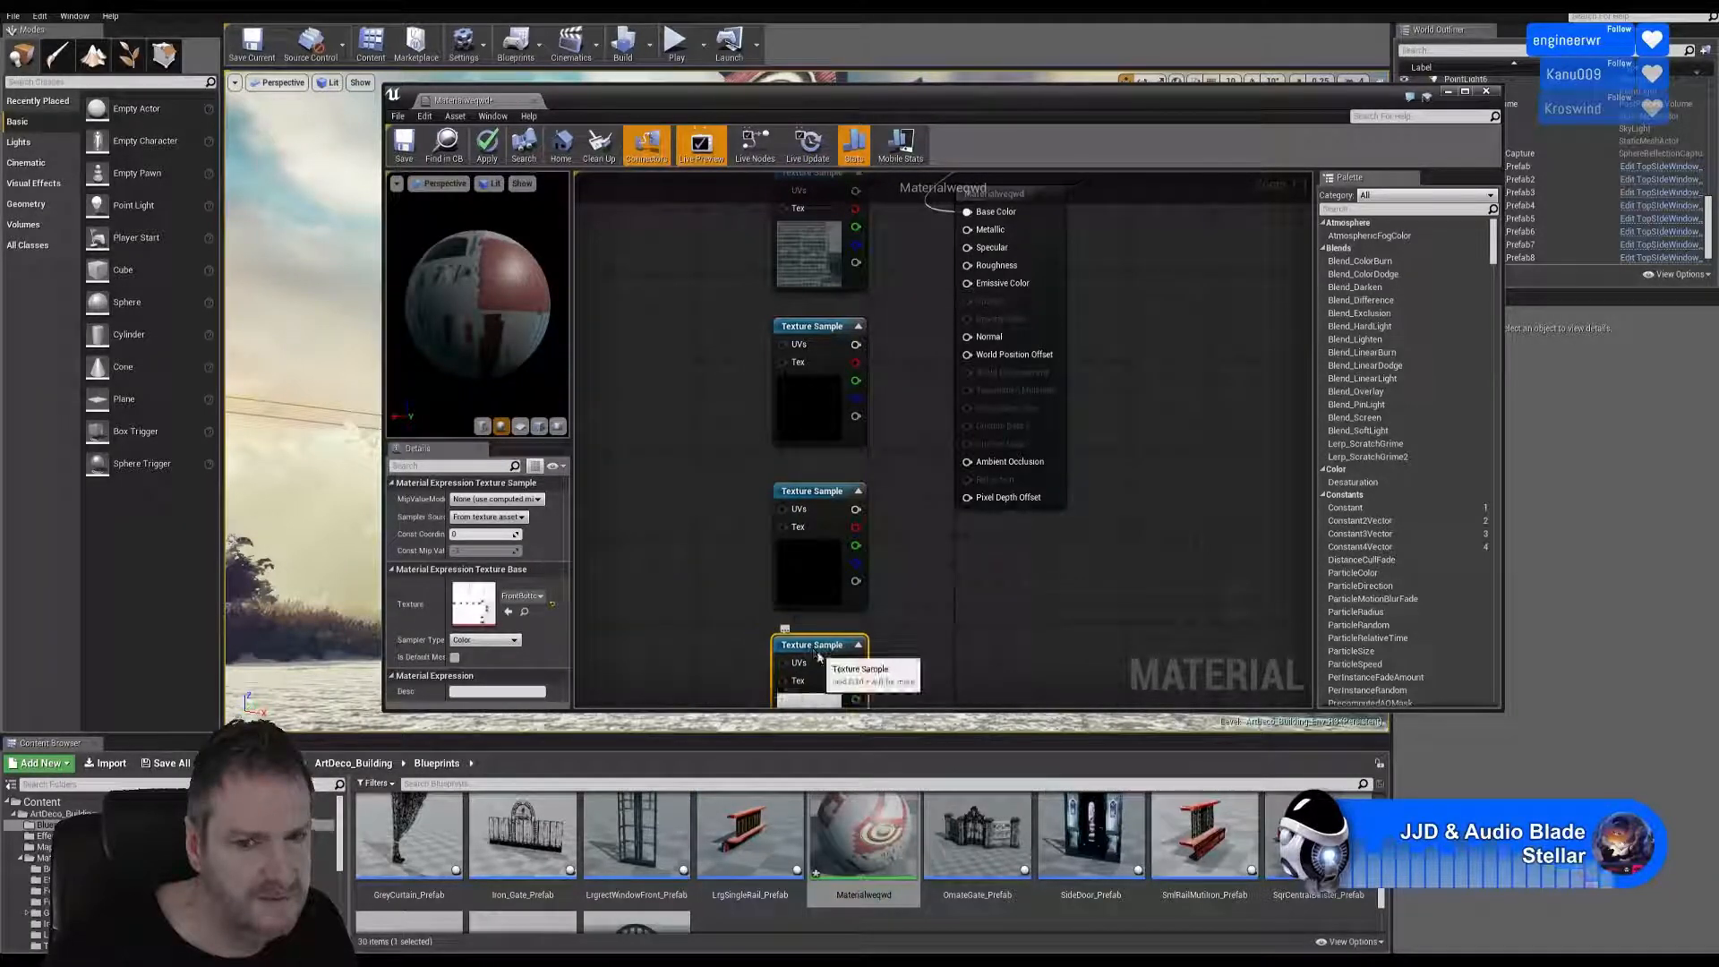
right_drag(994, 552, 926, 600)
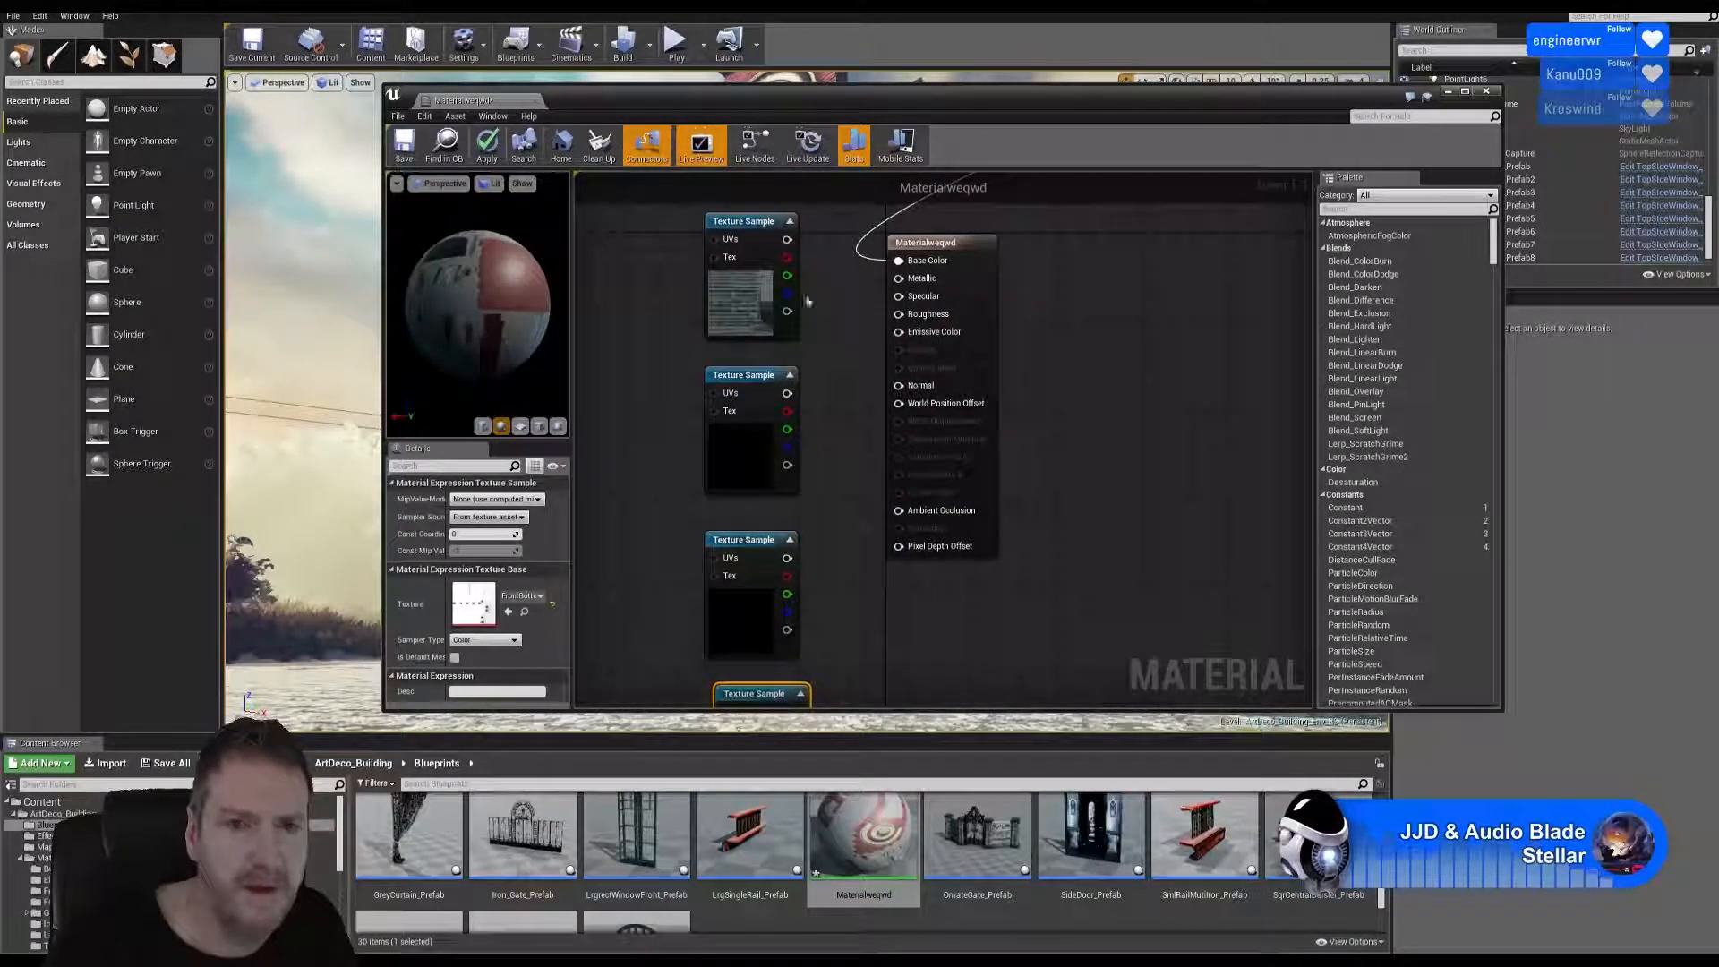
Connect the four texture samples to the material's Base Color, Metallic, Roughness and Ambient Occlusion inputs respectively.
drag(787, 239, 899, 261)
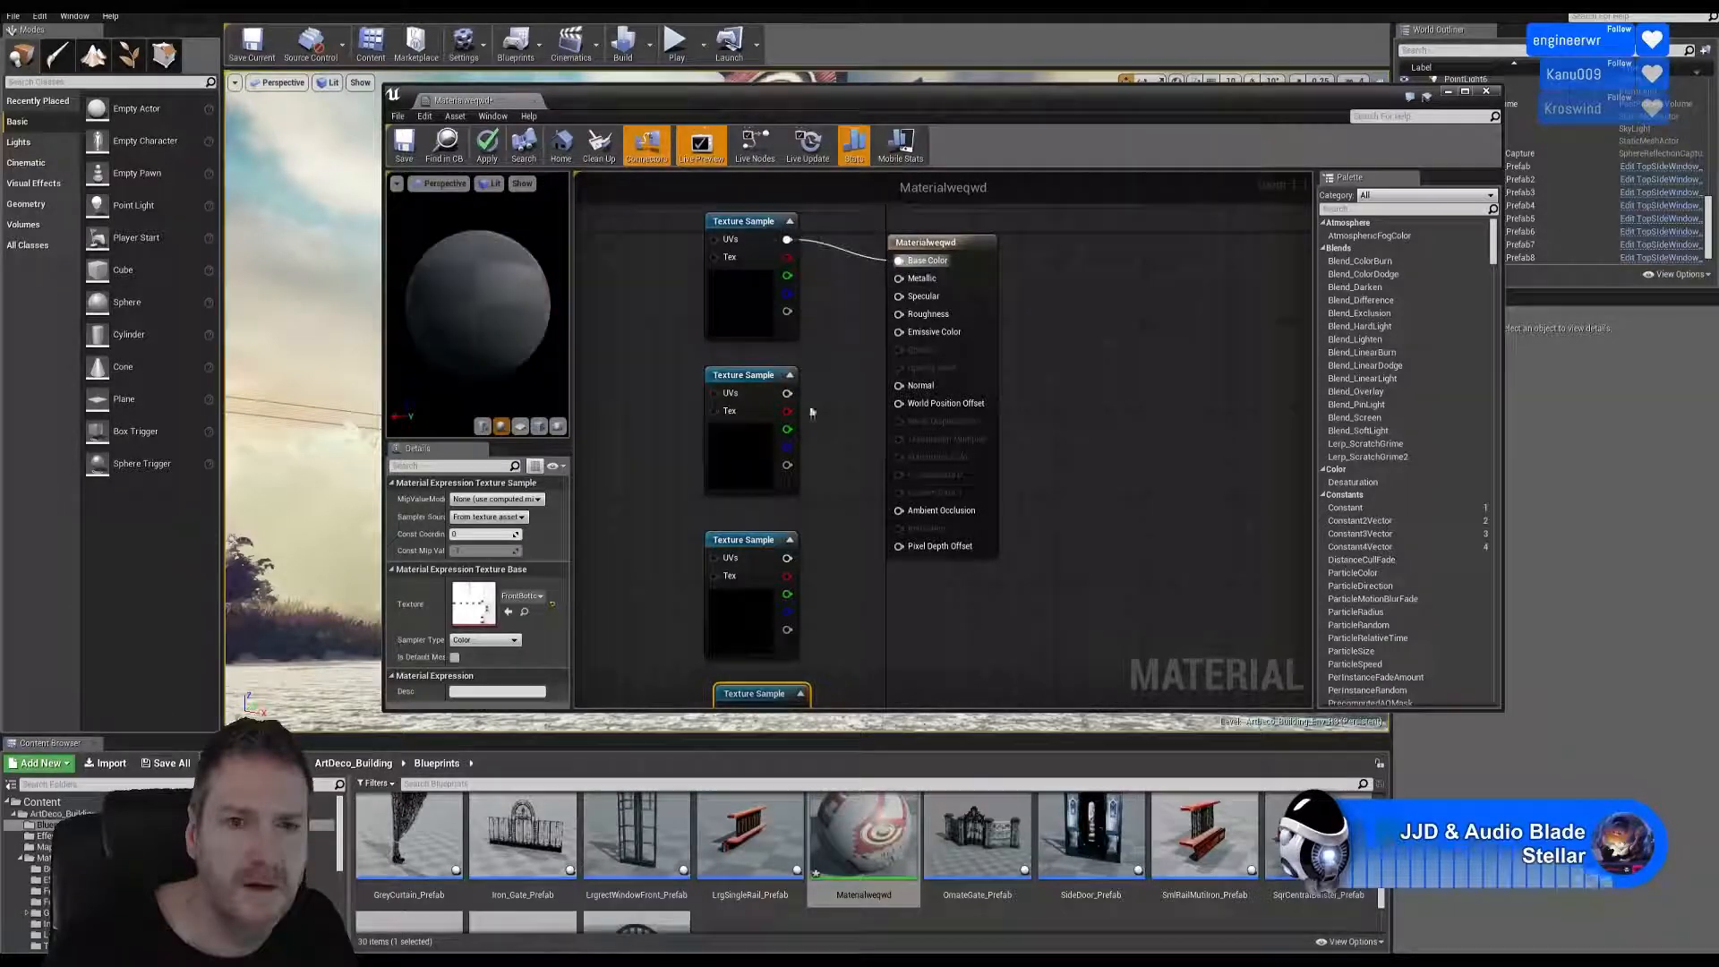
drag(786, 393, 866, 345)
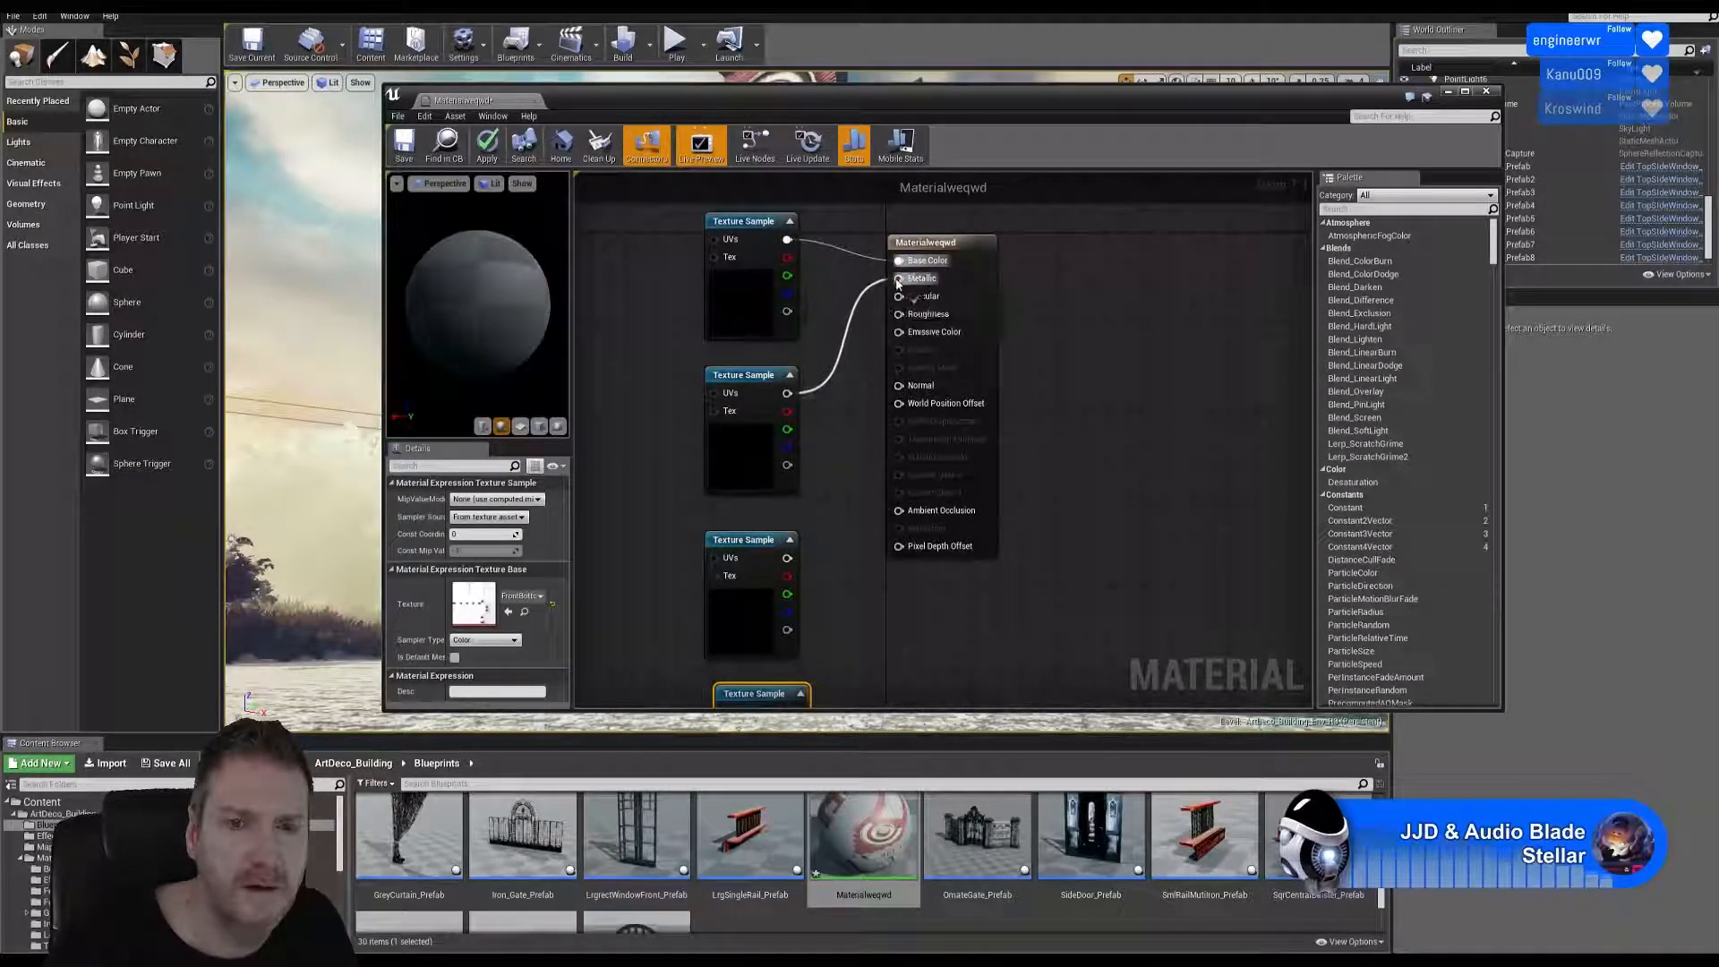
drag(787, 558, 848, 499)
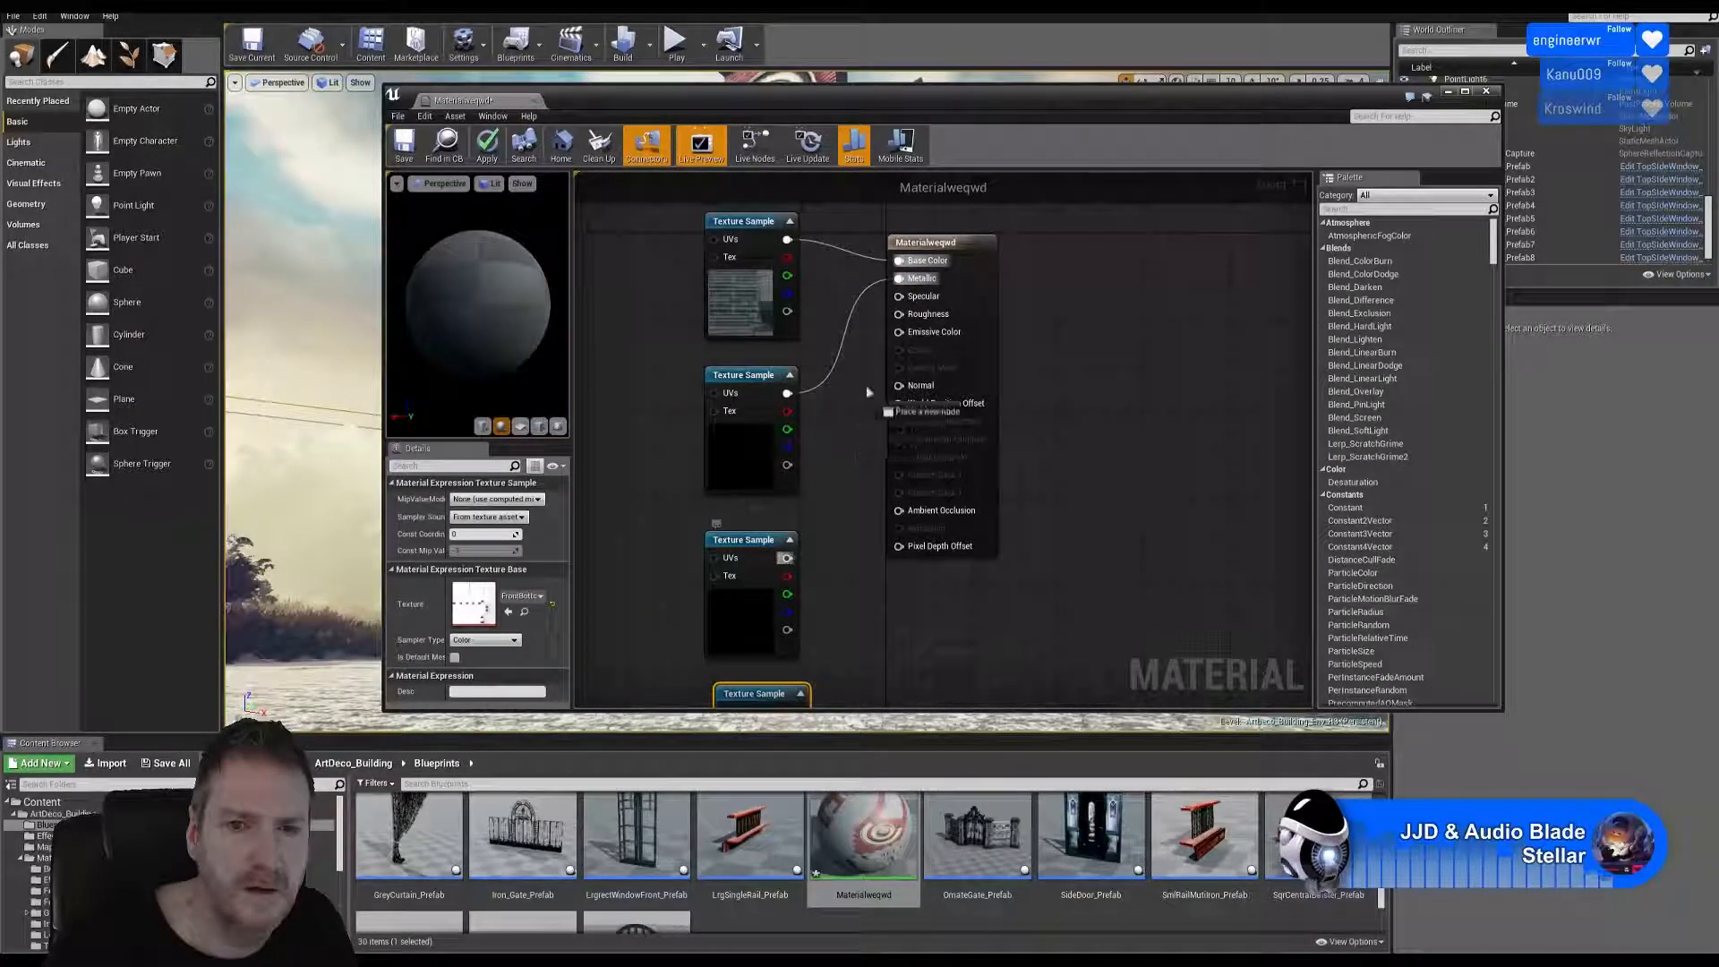
drag(869, 391, 898, 313)
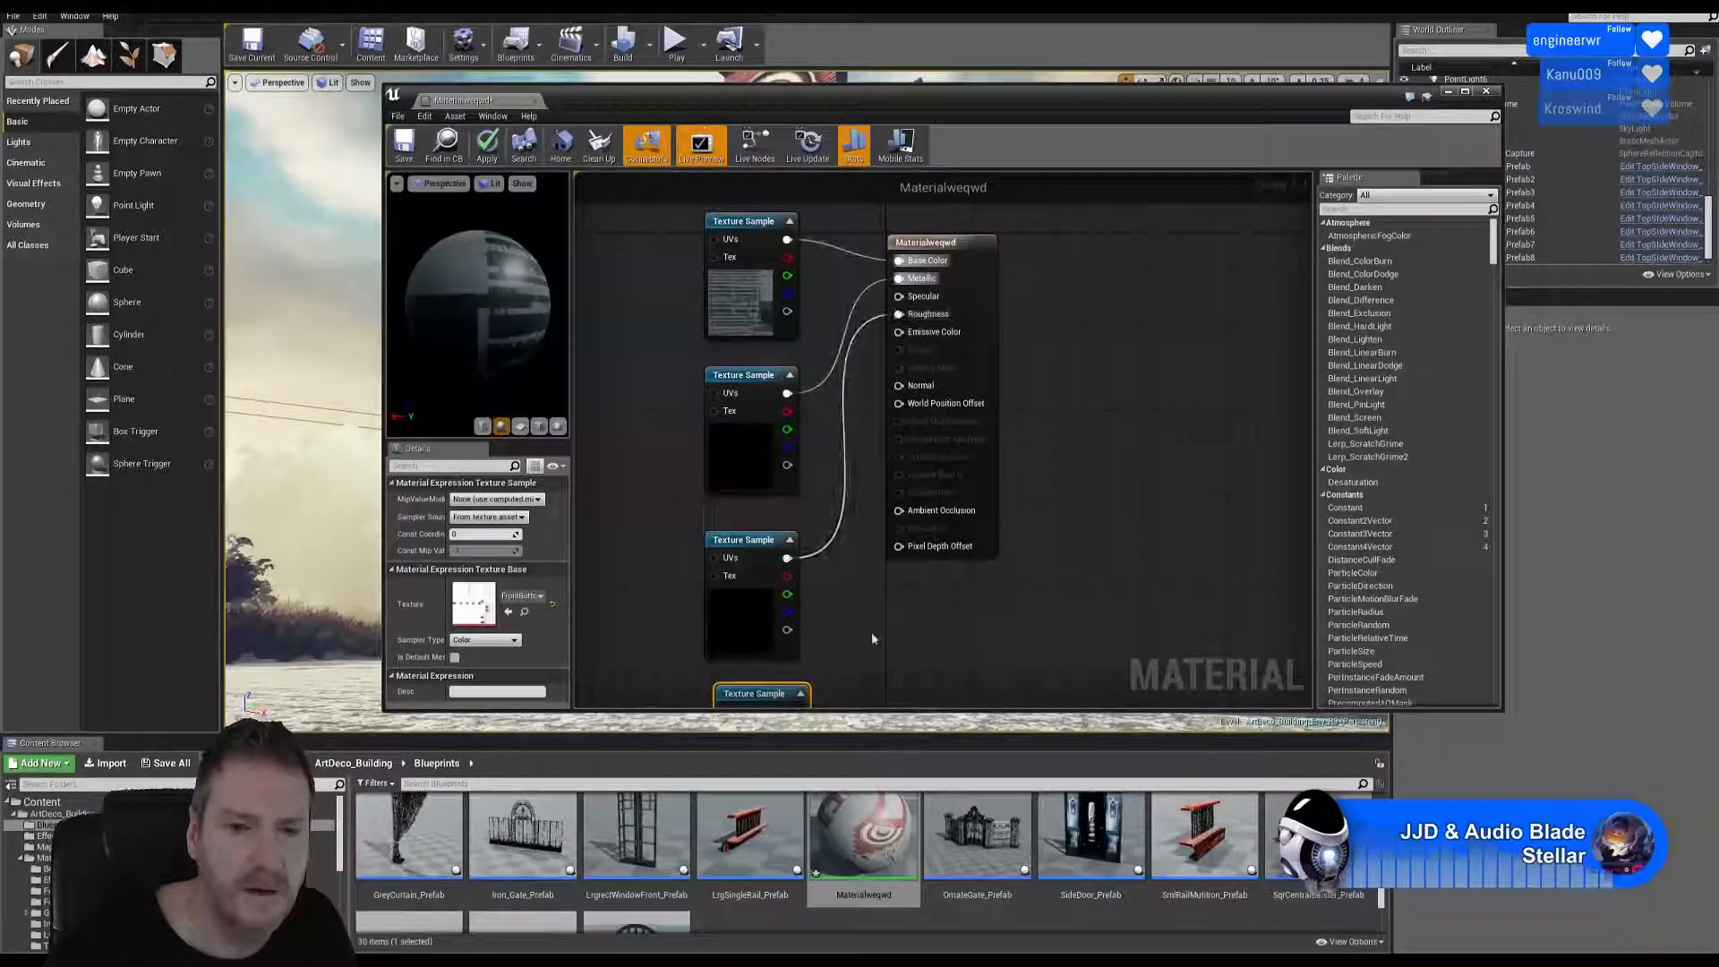
right_drag(872, 639, 844, 516)
drag(768, 589, 868, 389)
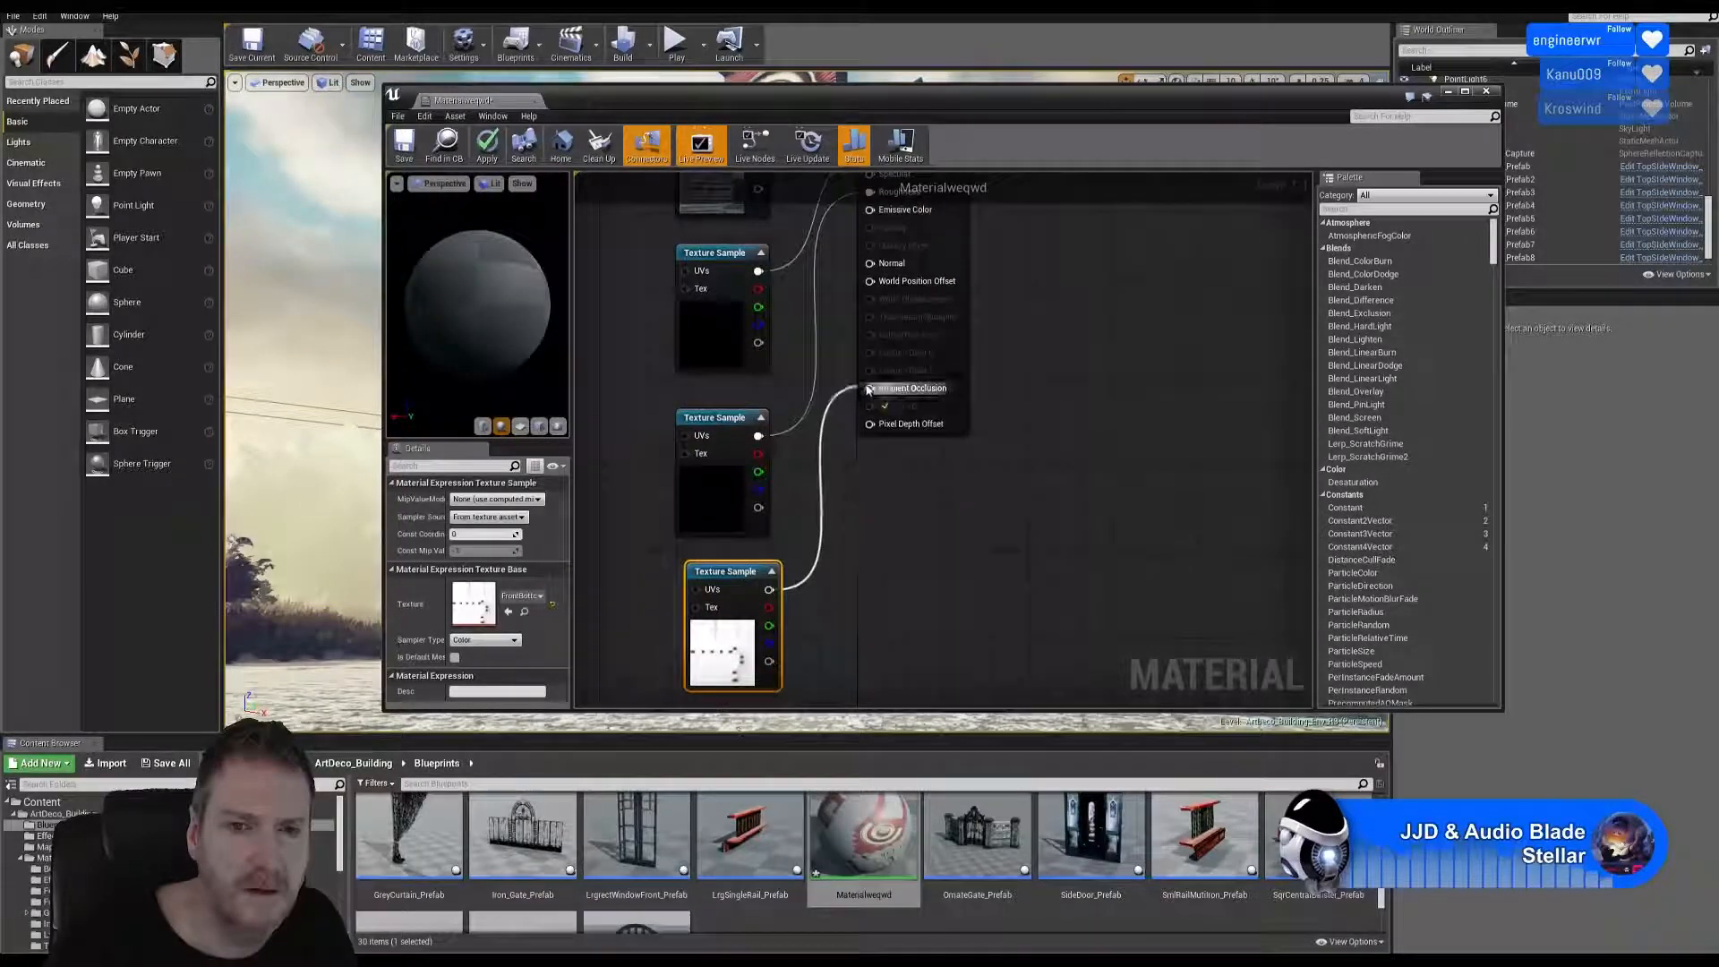
Delete the leftover node formerly wired to Base Color and save the material despite its compilation errors.
right_drag(1080, 299, 1155, 498)
mouse_move(1156, 345)
right_down()
mouse_move(1078, 498)
mouse_move(1072, 486)
right_up()
key(Delete)
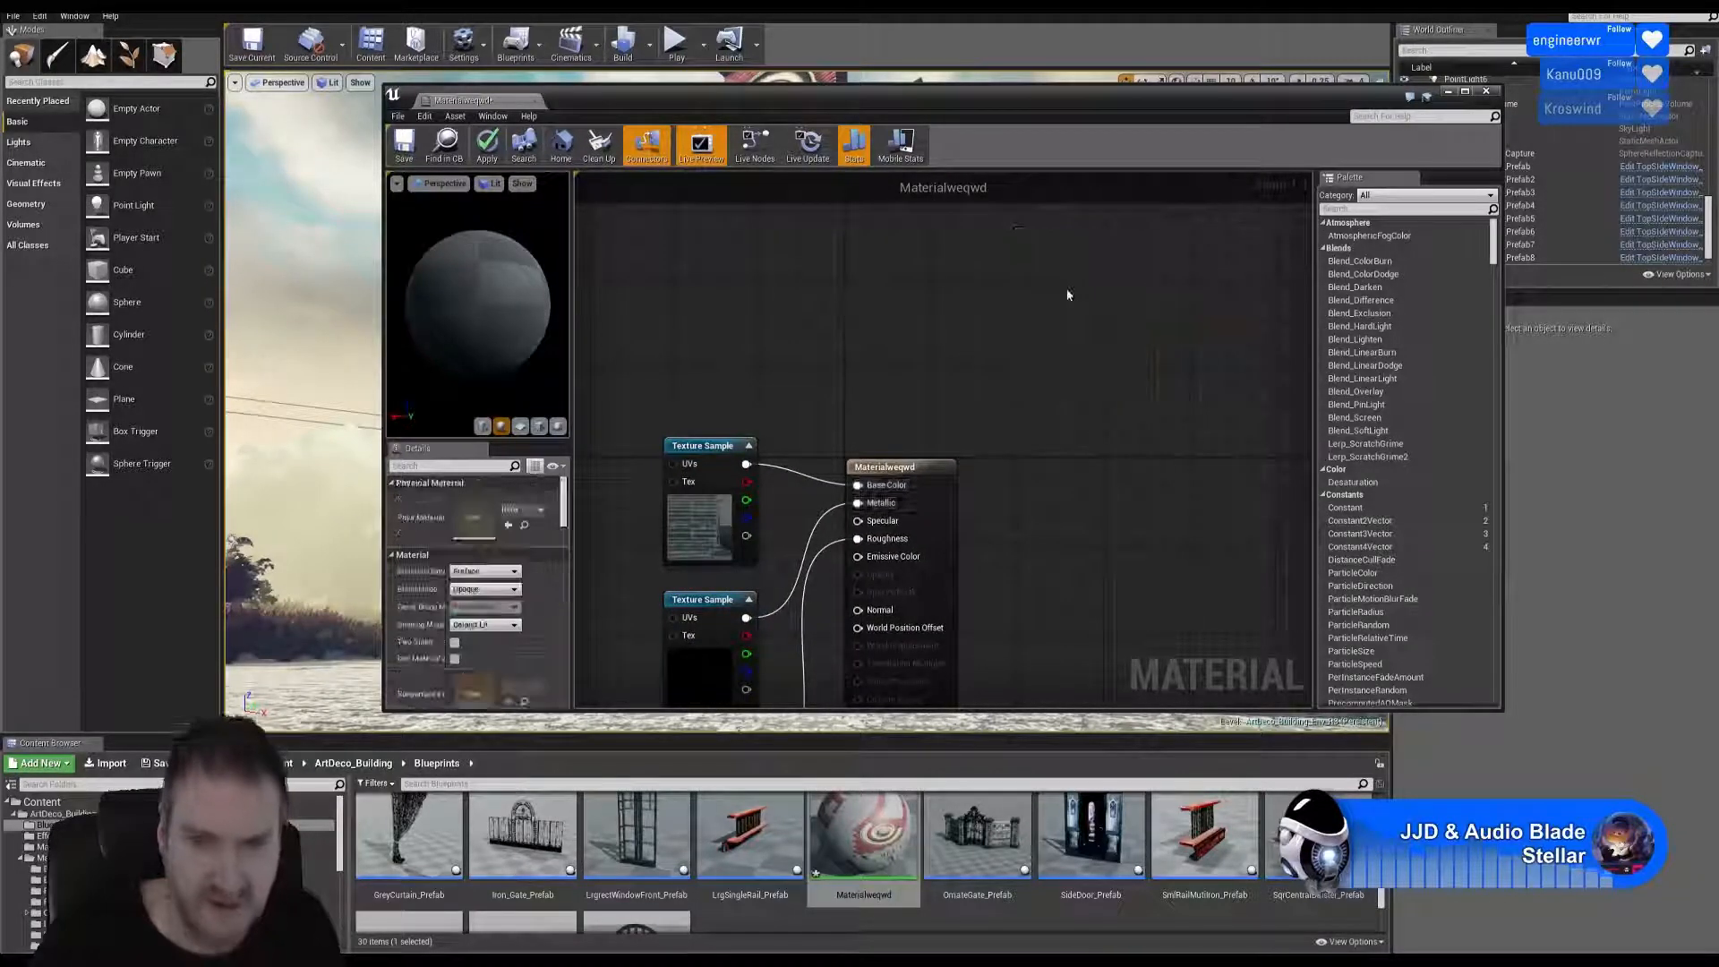
click(402, 157)
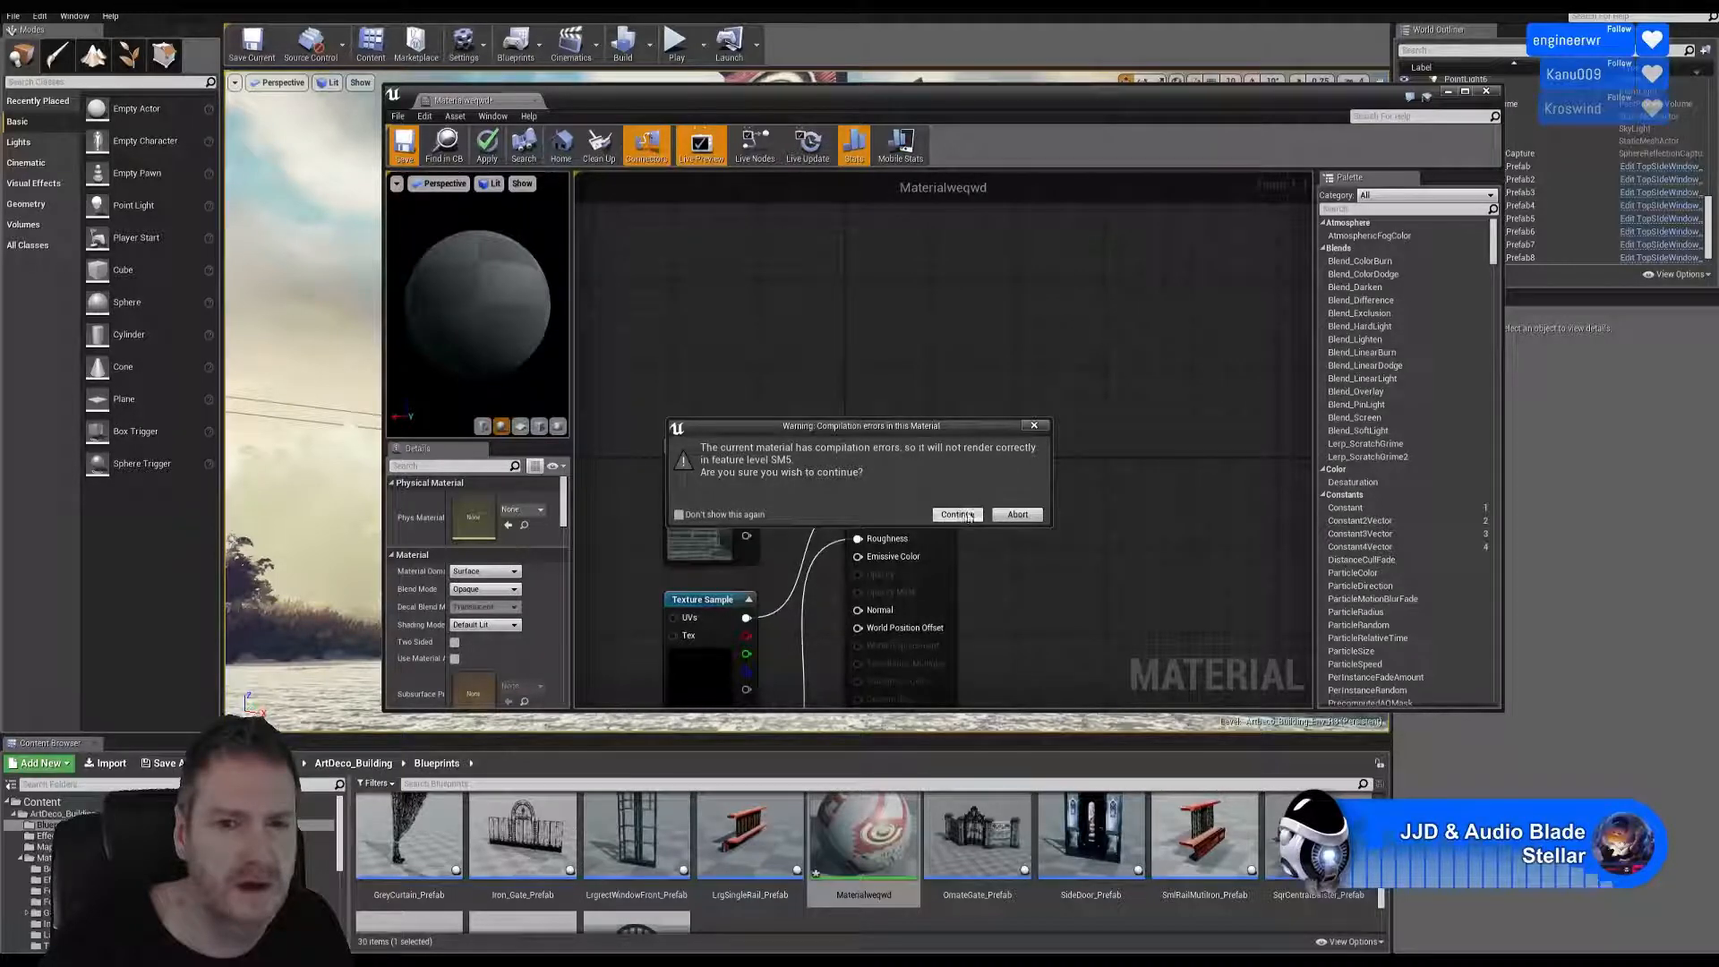
click(959, 516)
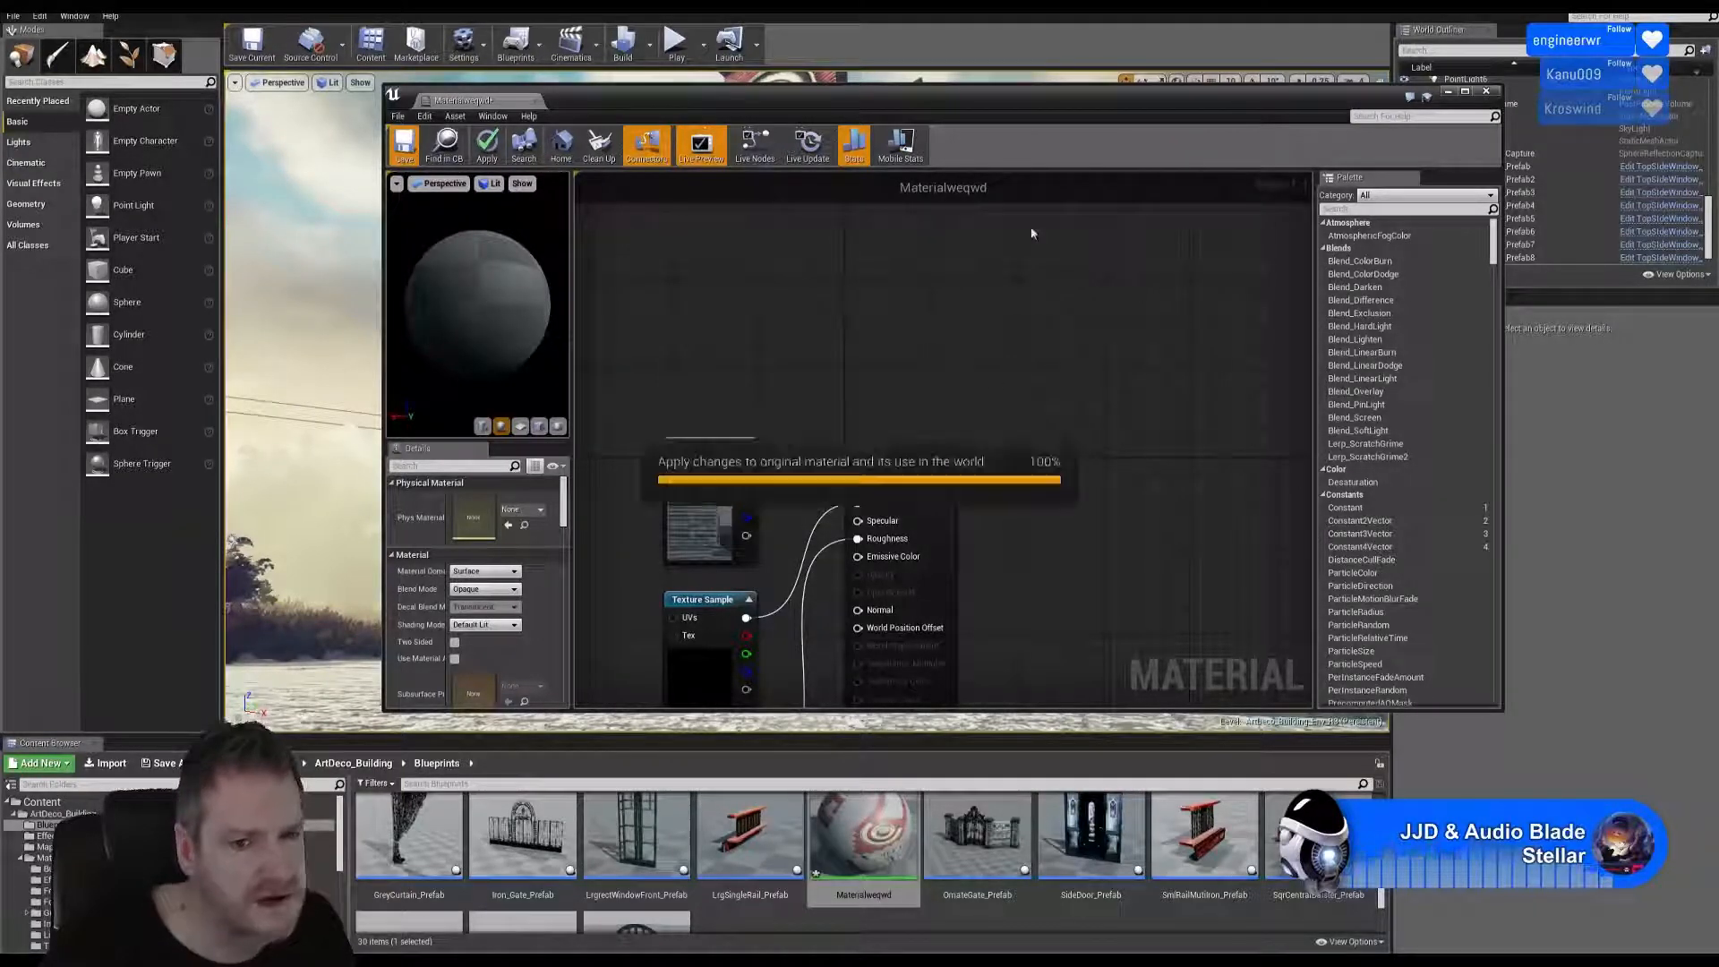
Check which textures are assigned to the roughness and mixed AO texture samples in the material graph.
right_drag(1045, 512, 1125, 177)
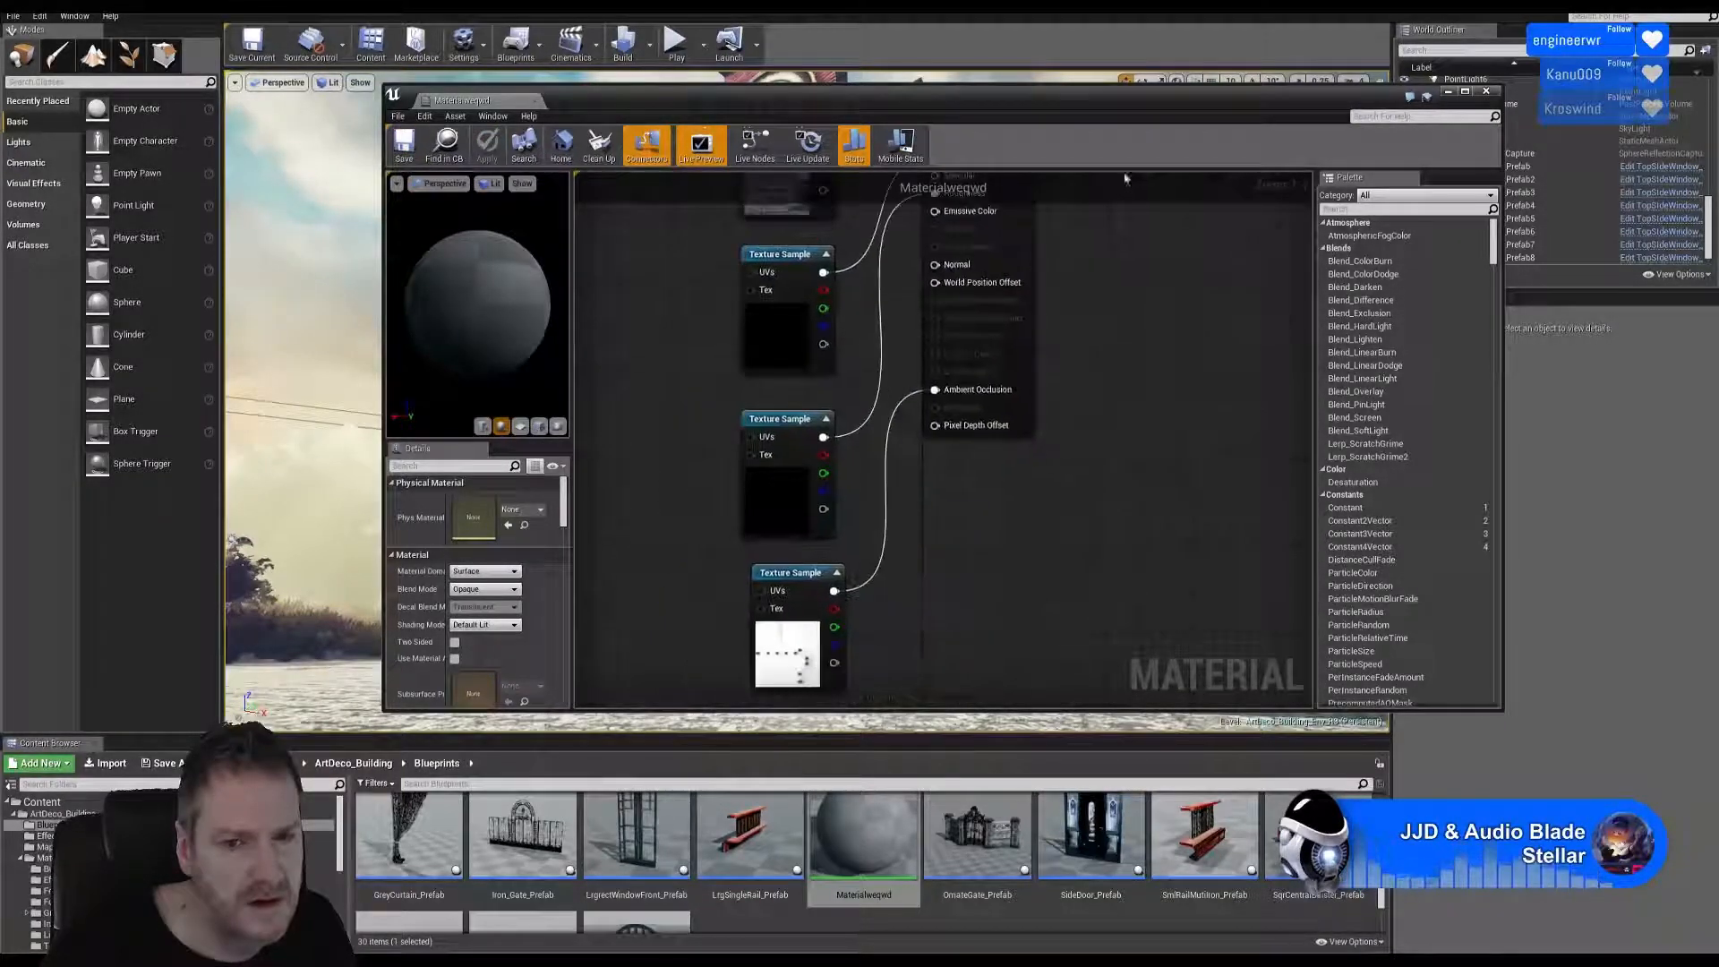
right_drag(1018, 492, 997, 660)
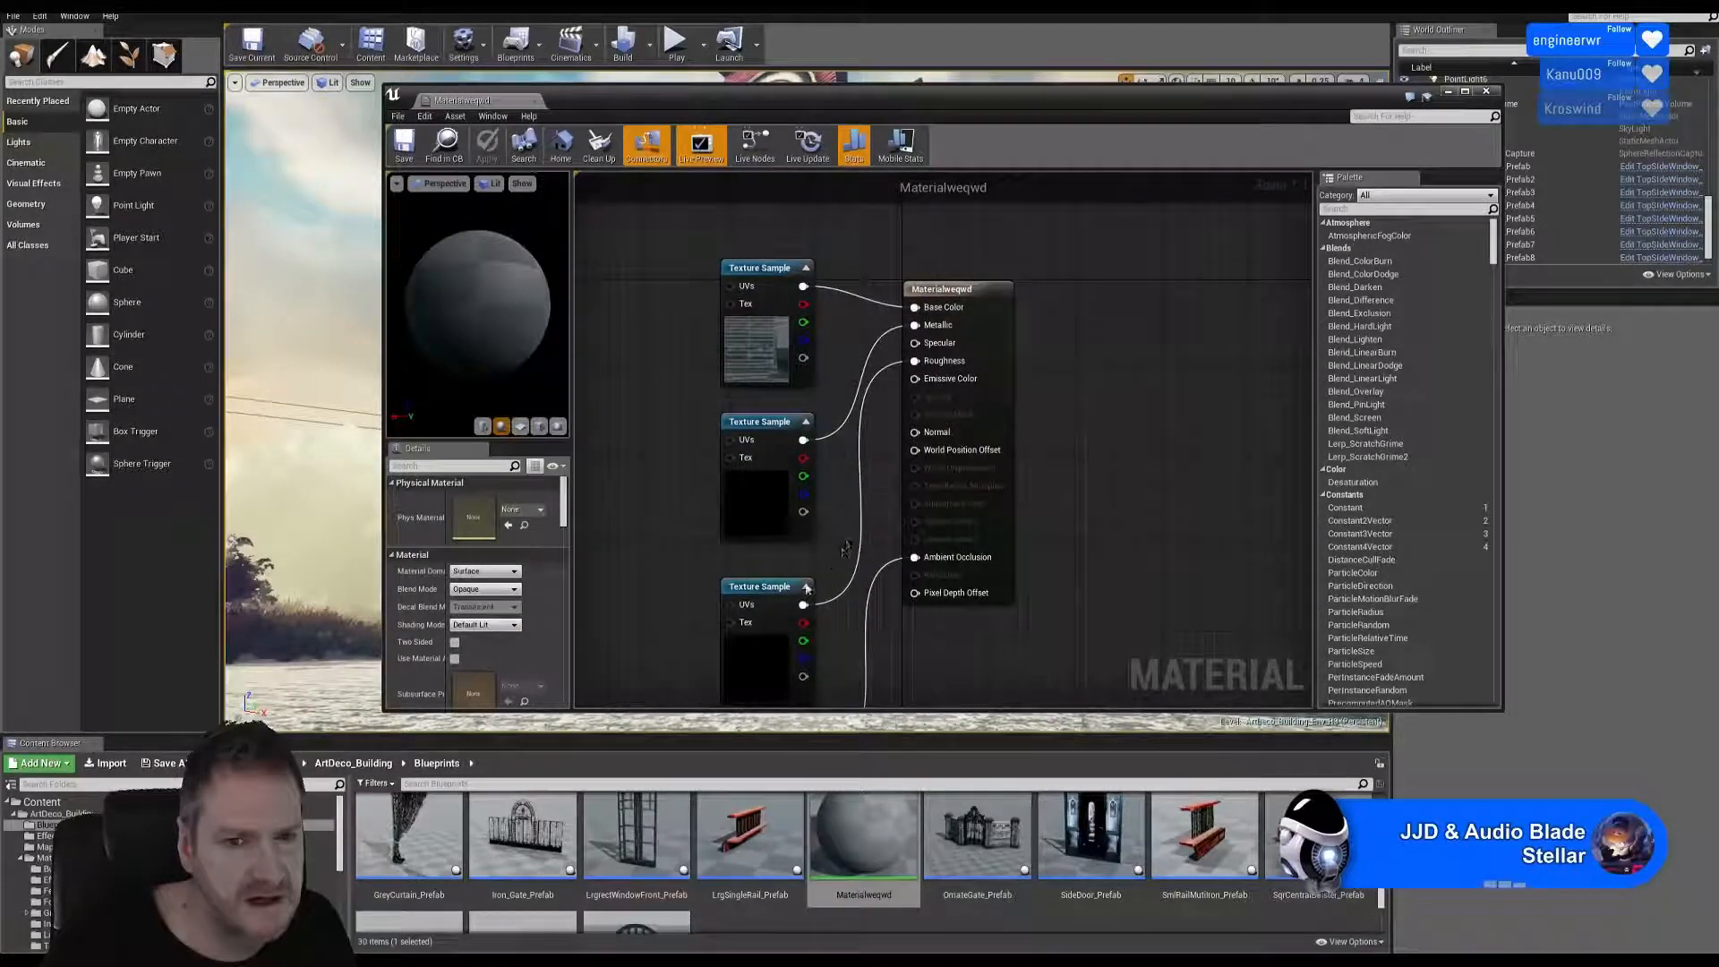
right_drag(1011, 537, 1009, 356)
click(771, 495)
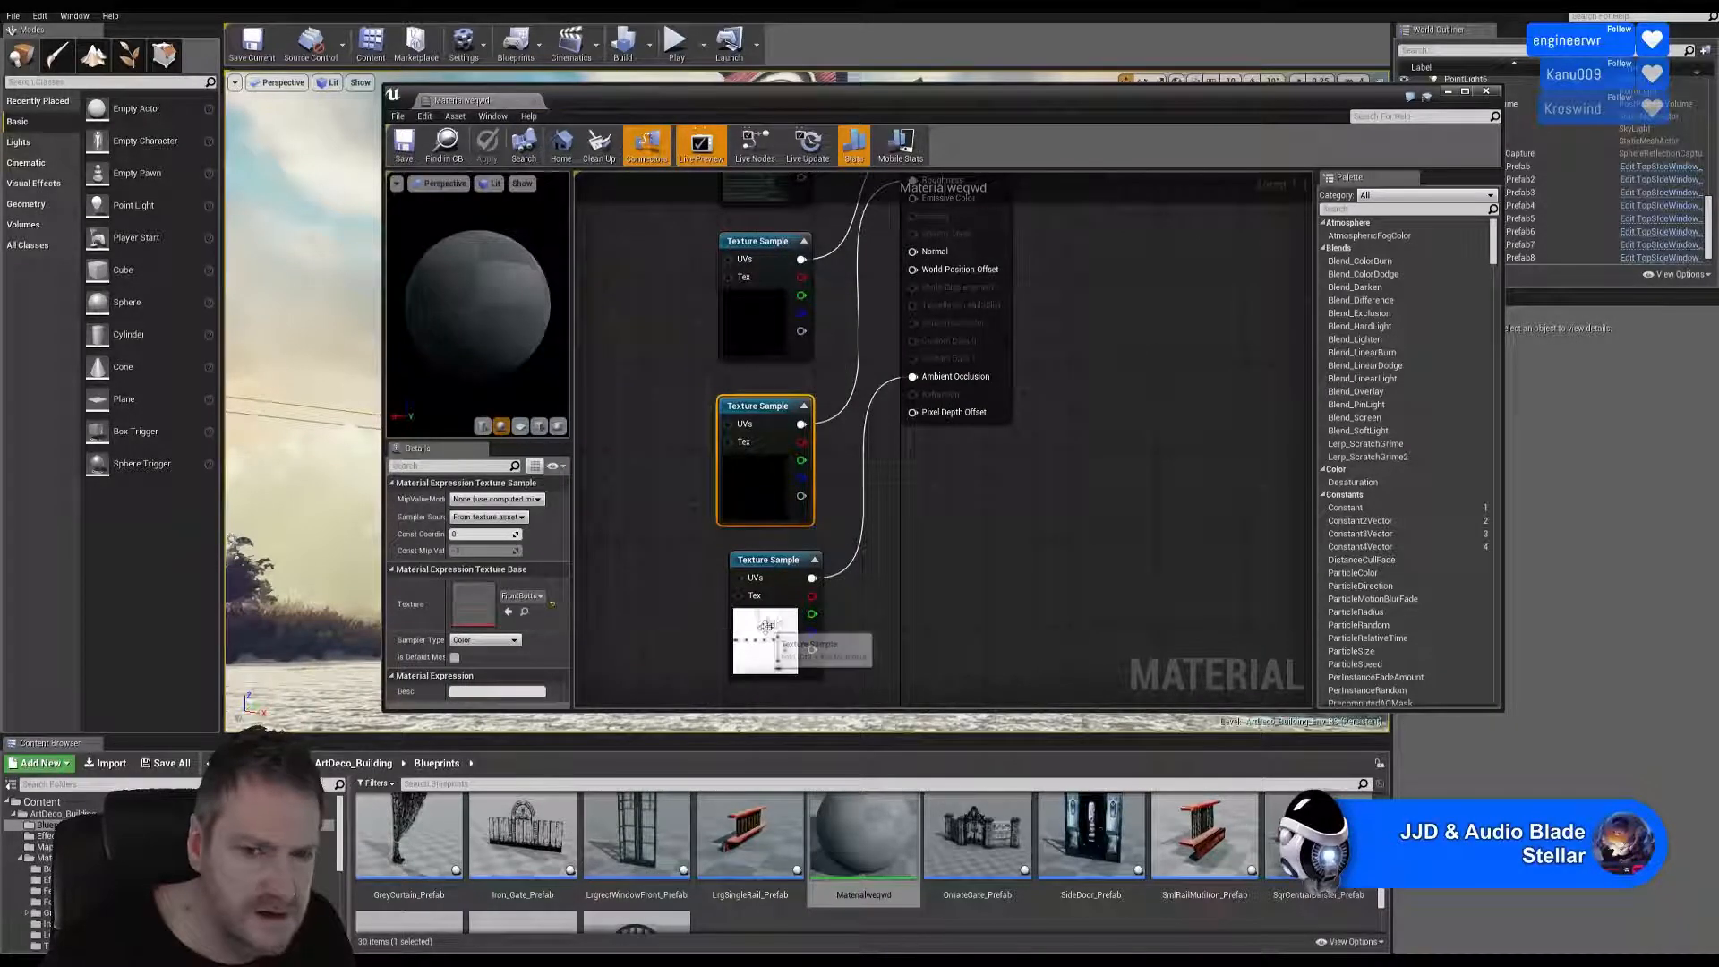
click(765, 640)
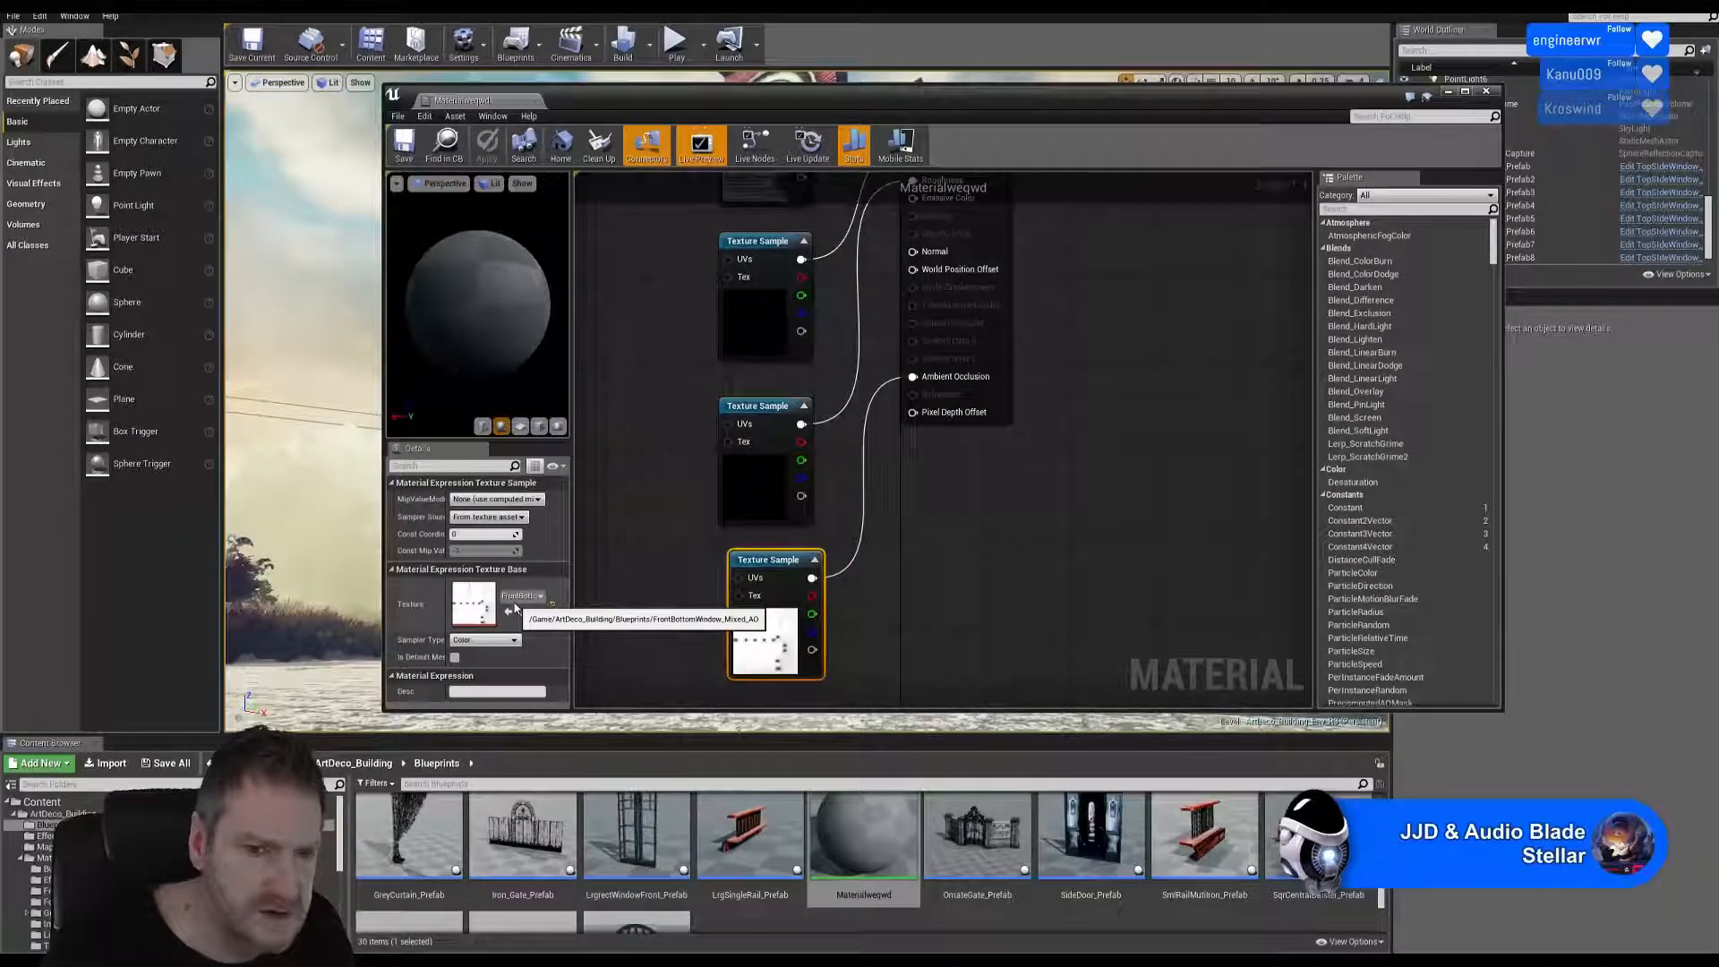
right_drag(1170, 386, 1161, 428)
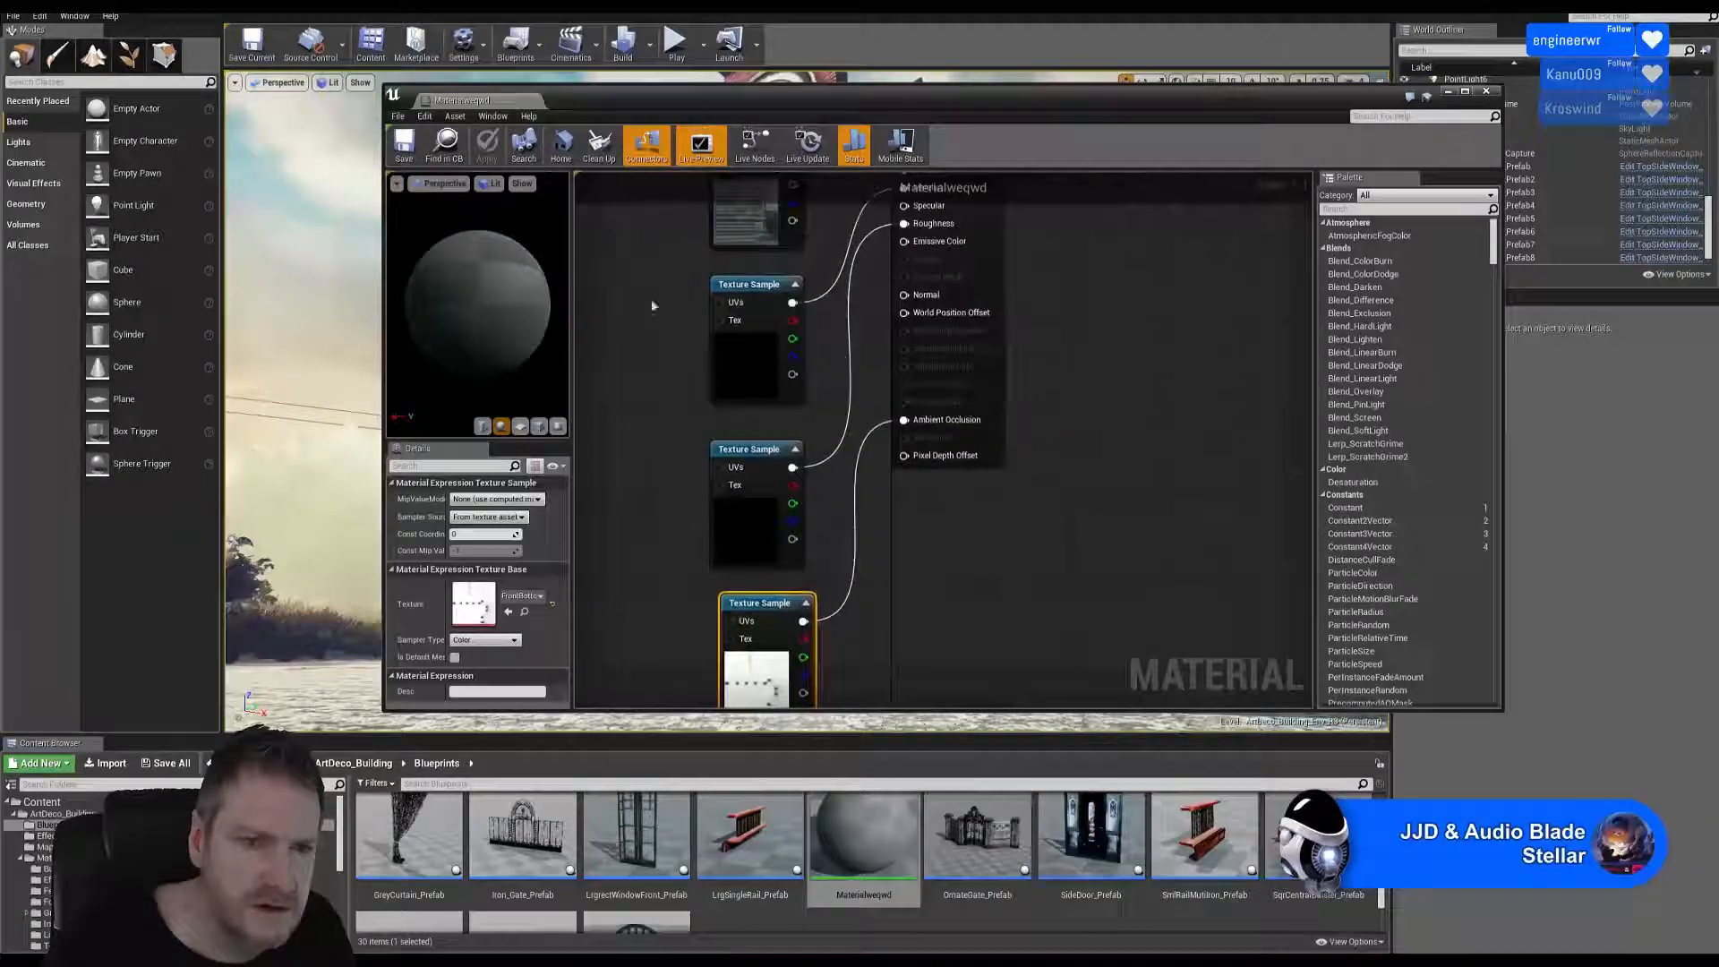
Save the Materialweqwd material and close its editor.
click(412, 152)
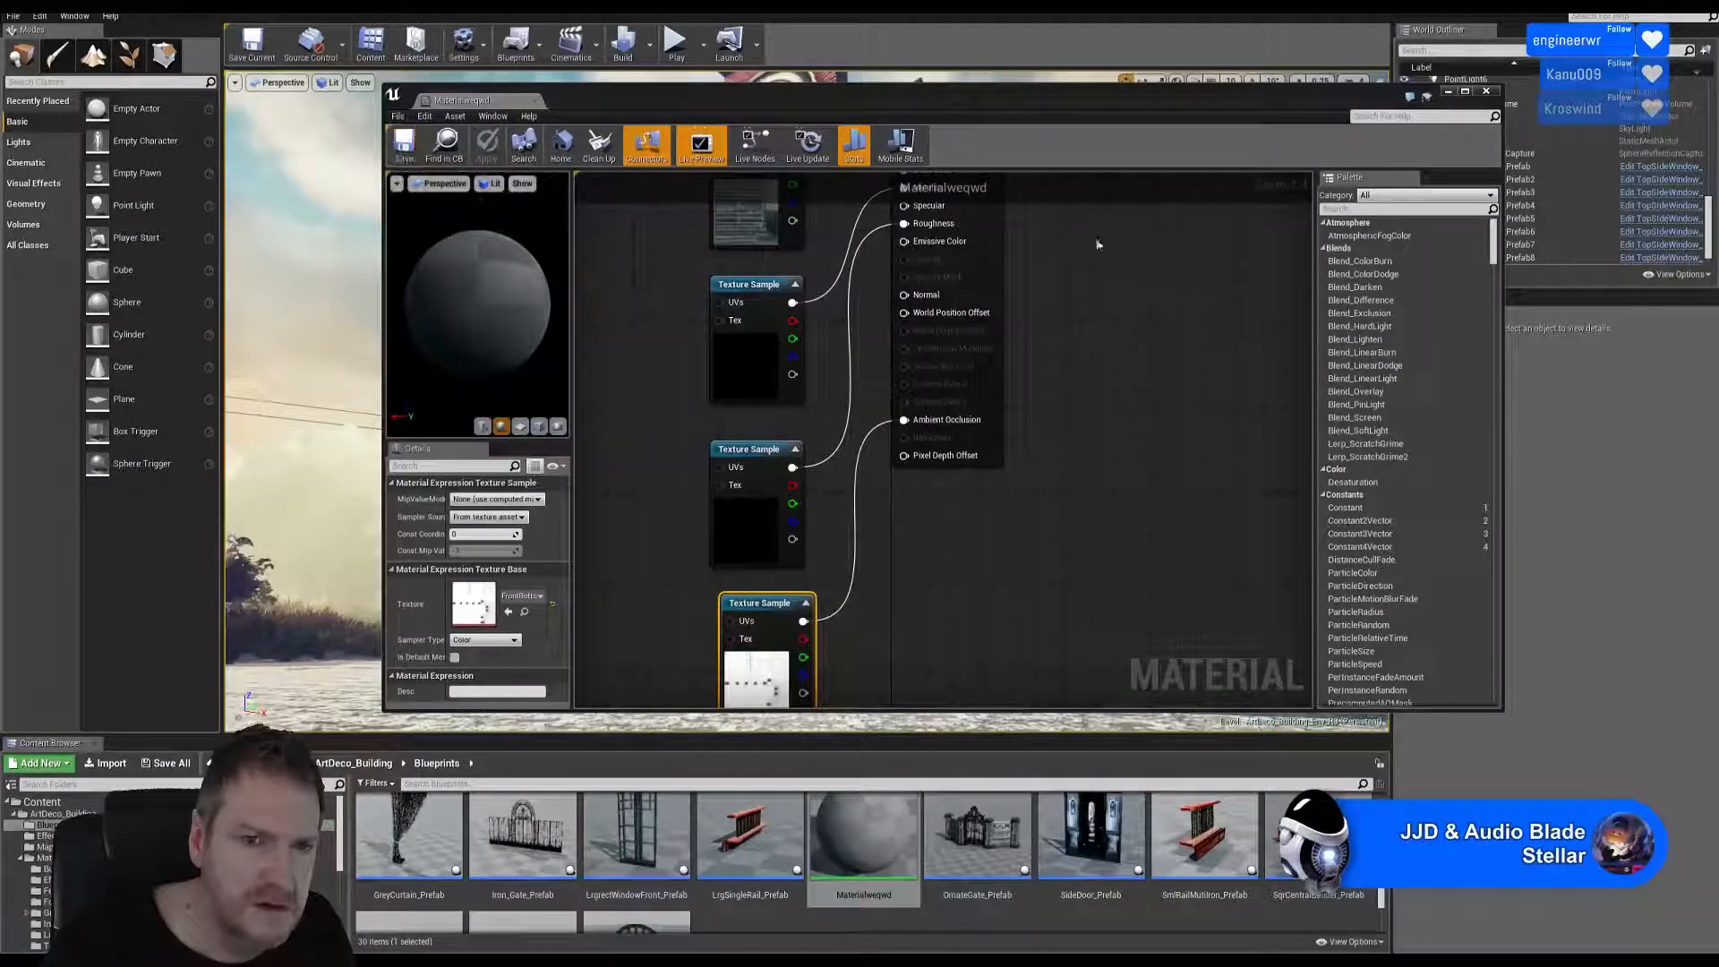
right_drag(1138, 330, 1137, 376)
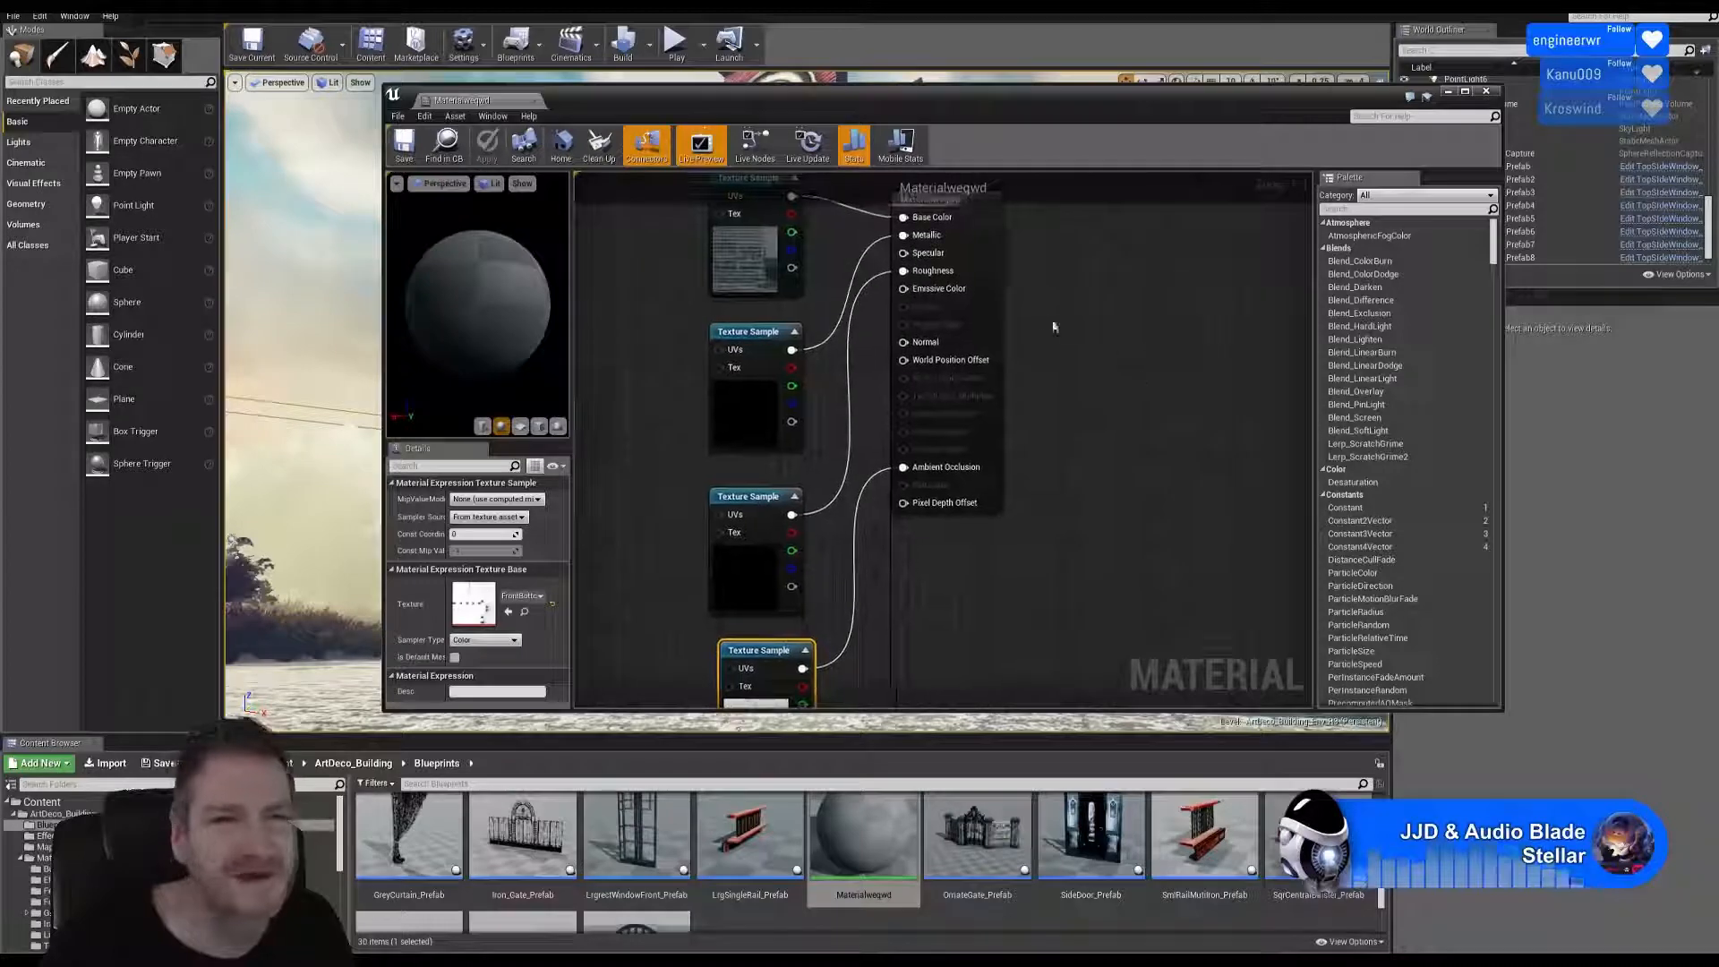
click(1487, 92)
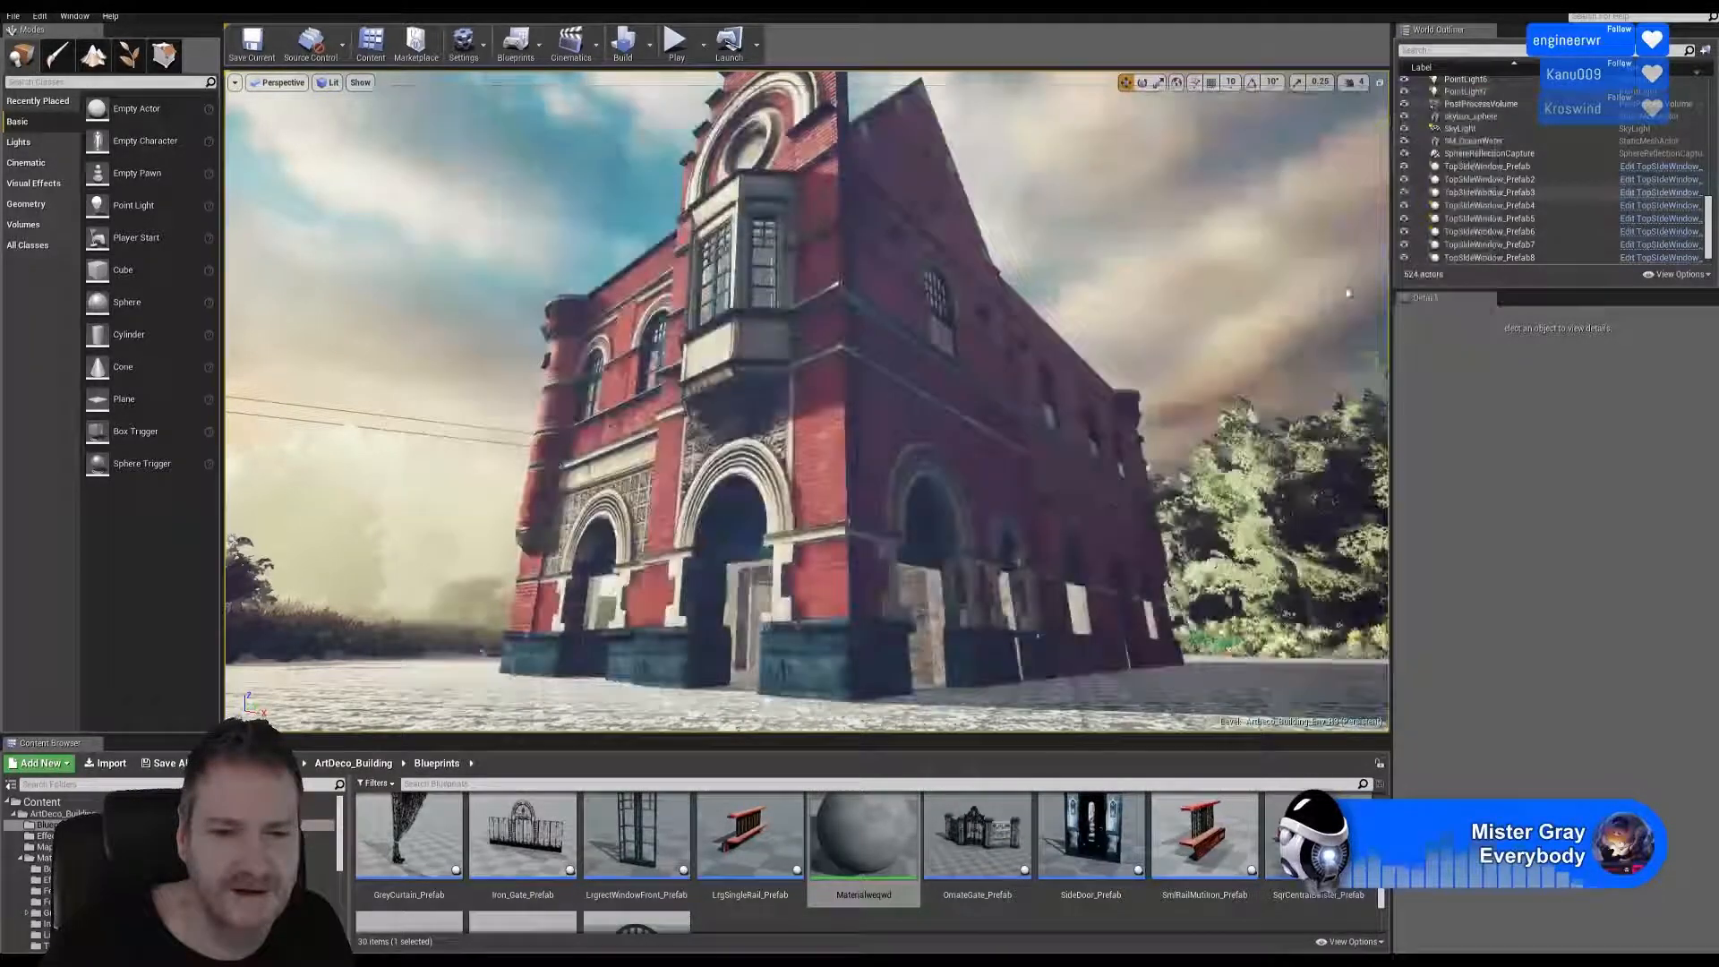
Open the FrontBottomWindow mesh and the Materialweqwd material assigned to its material slot.
scroll(888, 875, down, 2)
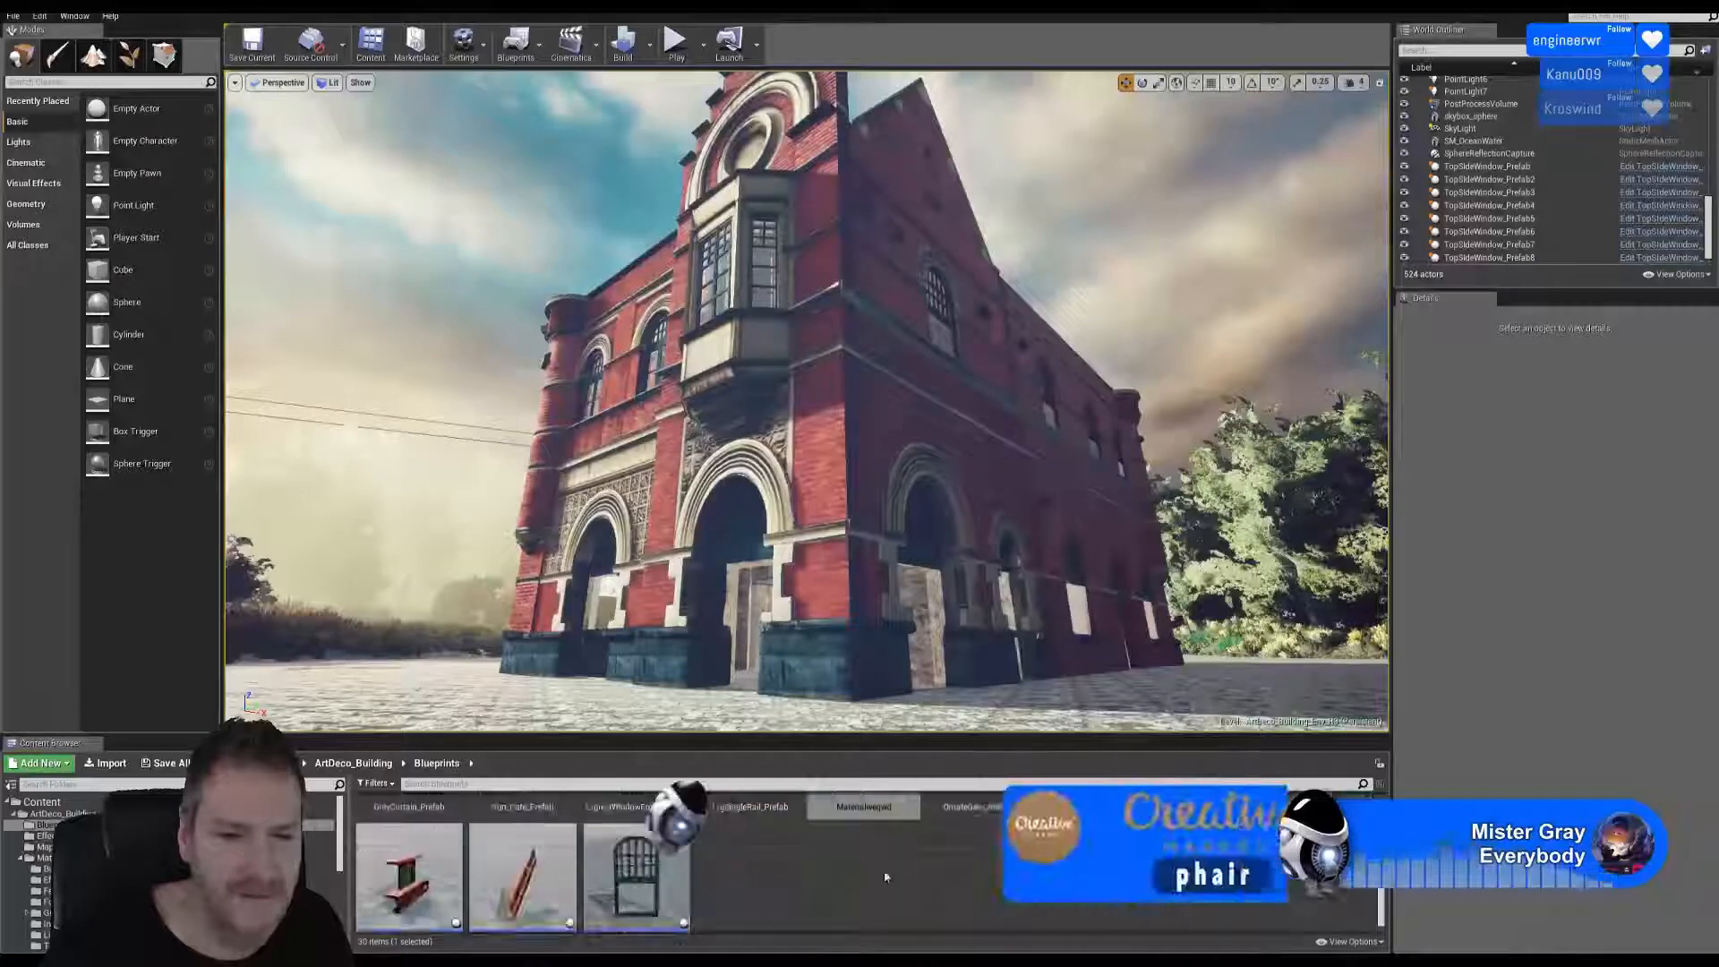
scroll(797, 877, up, 3)
scroll(792, 873, up, 2)
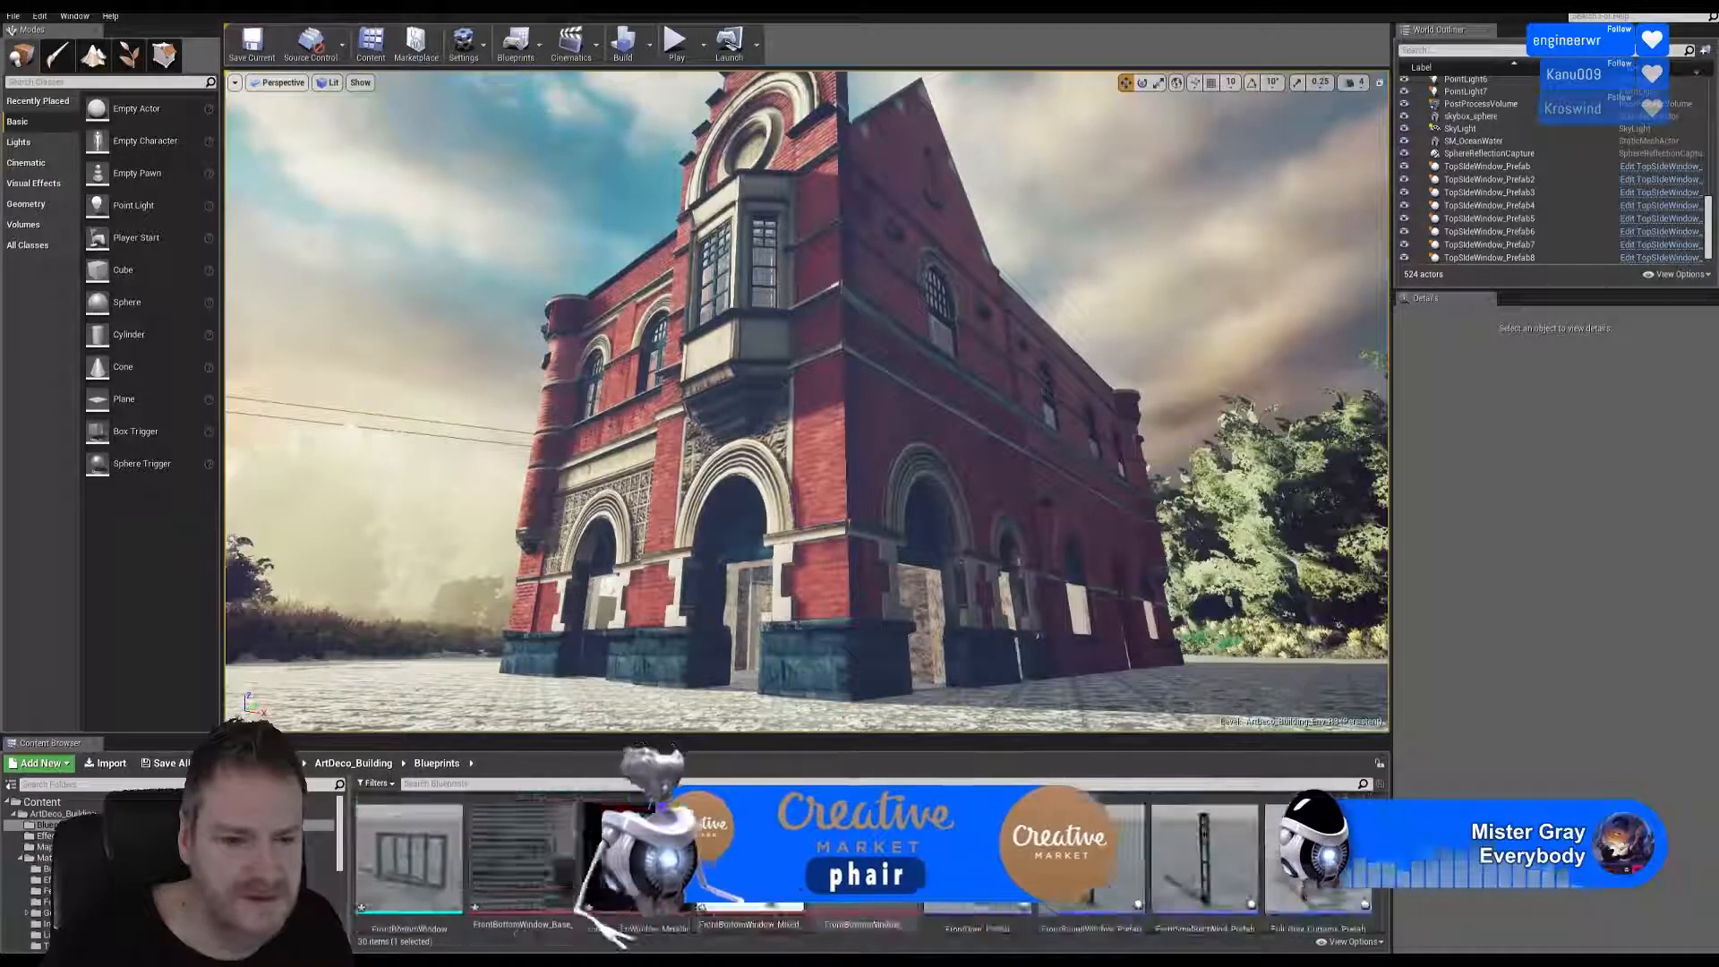
click(410, 865)
double_click(410, 865)
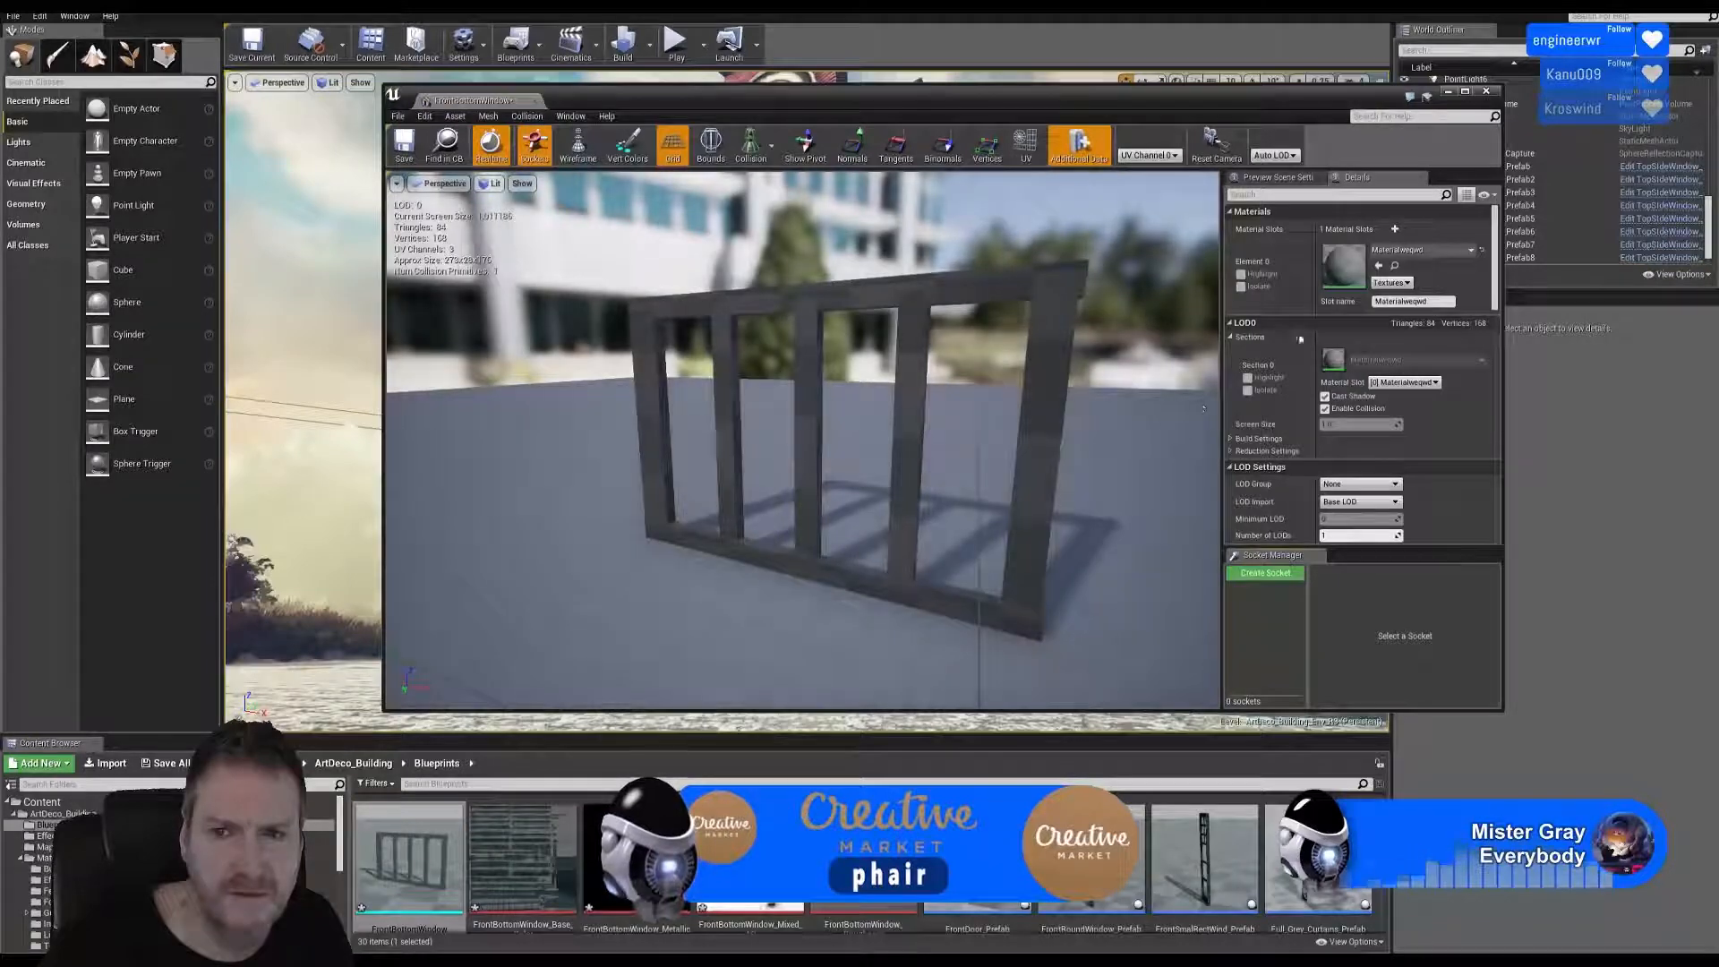
double_click(1342, 263)
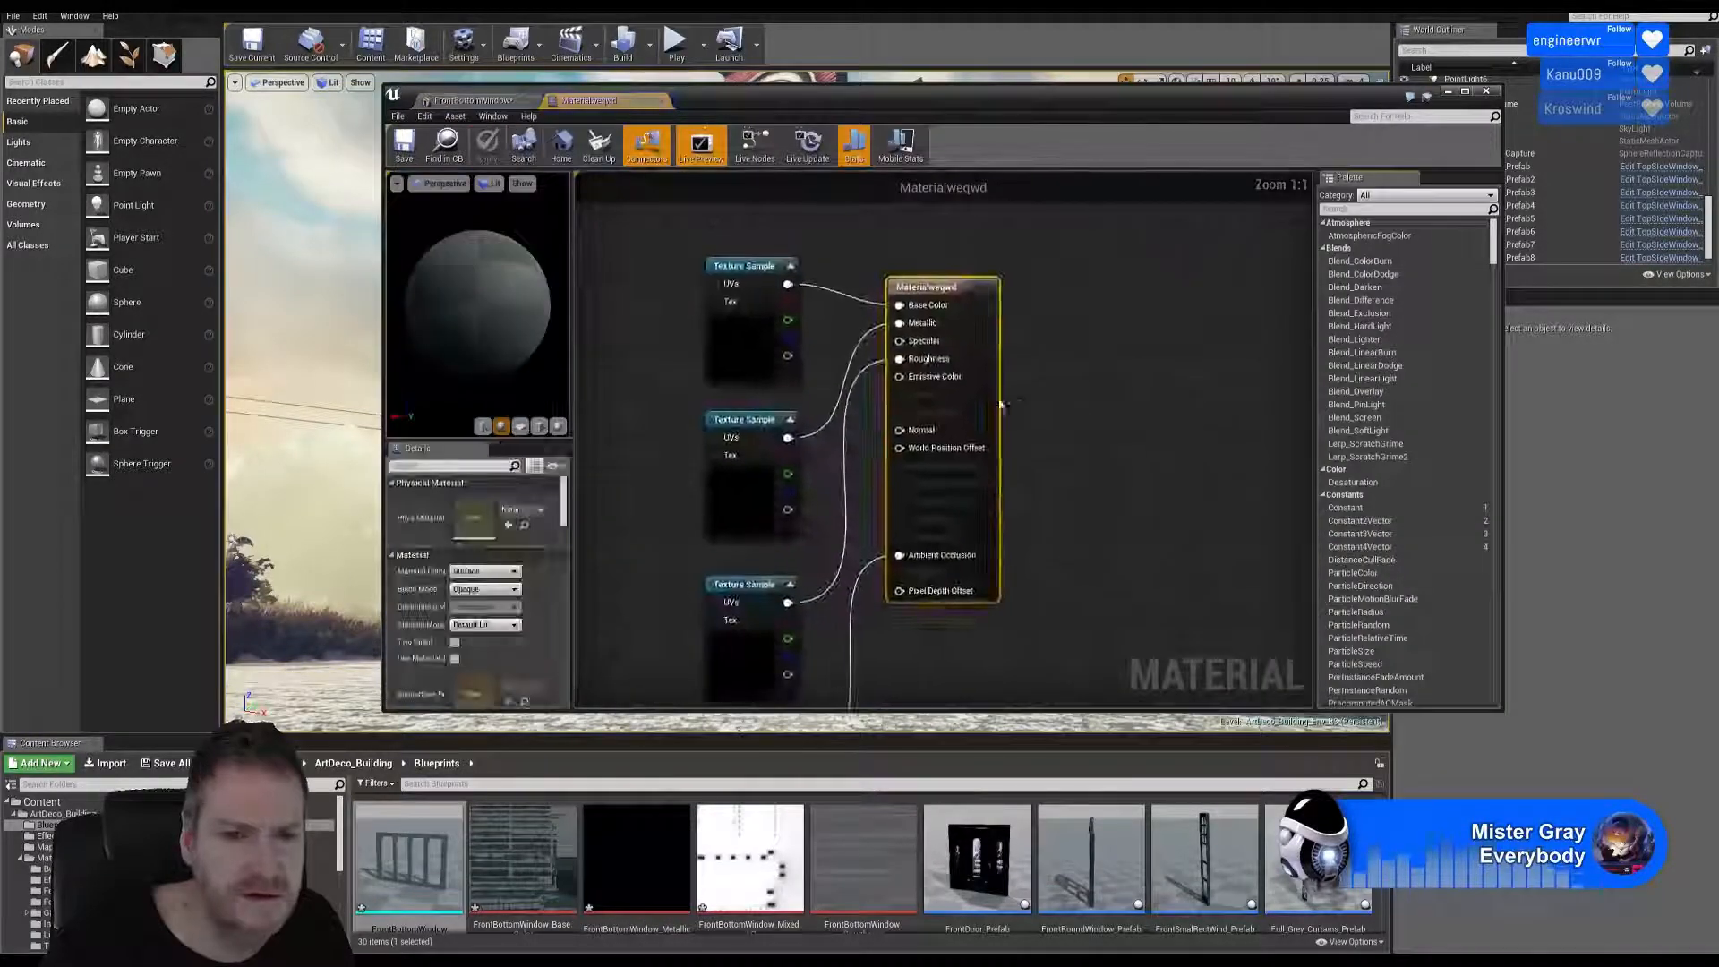
Check the metallic and roughness samples, then enable sRGB on the FrontBottomWindow_Roughness texture and save it.
right_drag(1054, 453, 1116, 357)
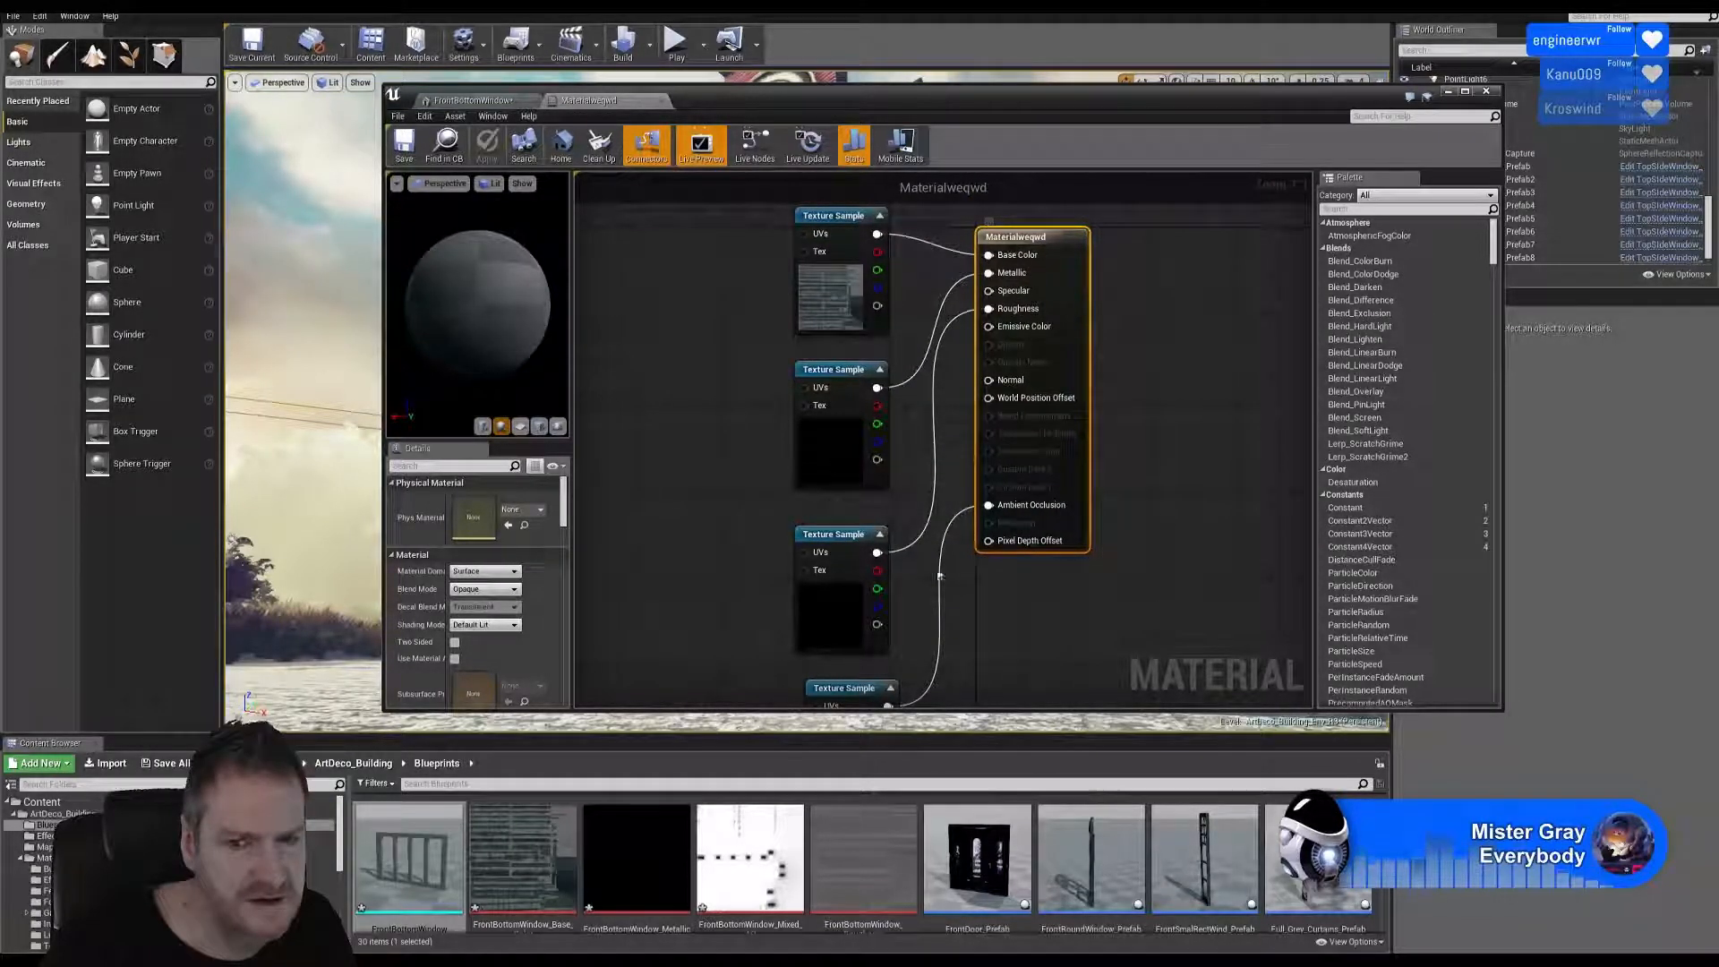
click(844, 411)
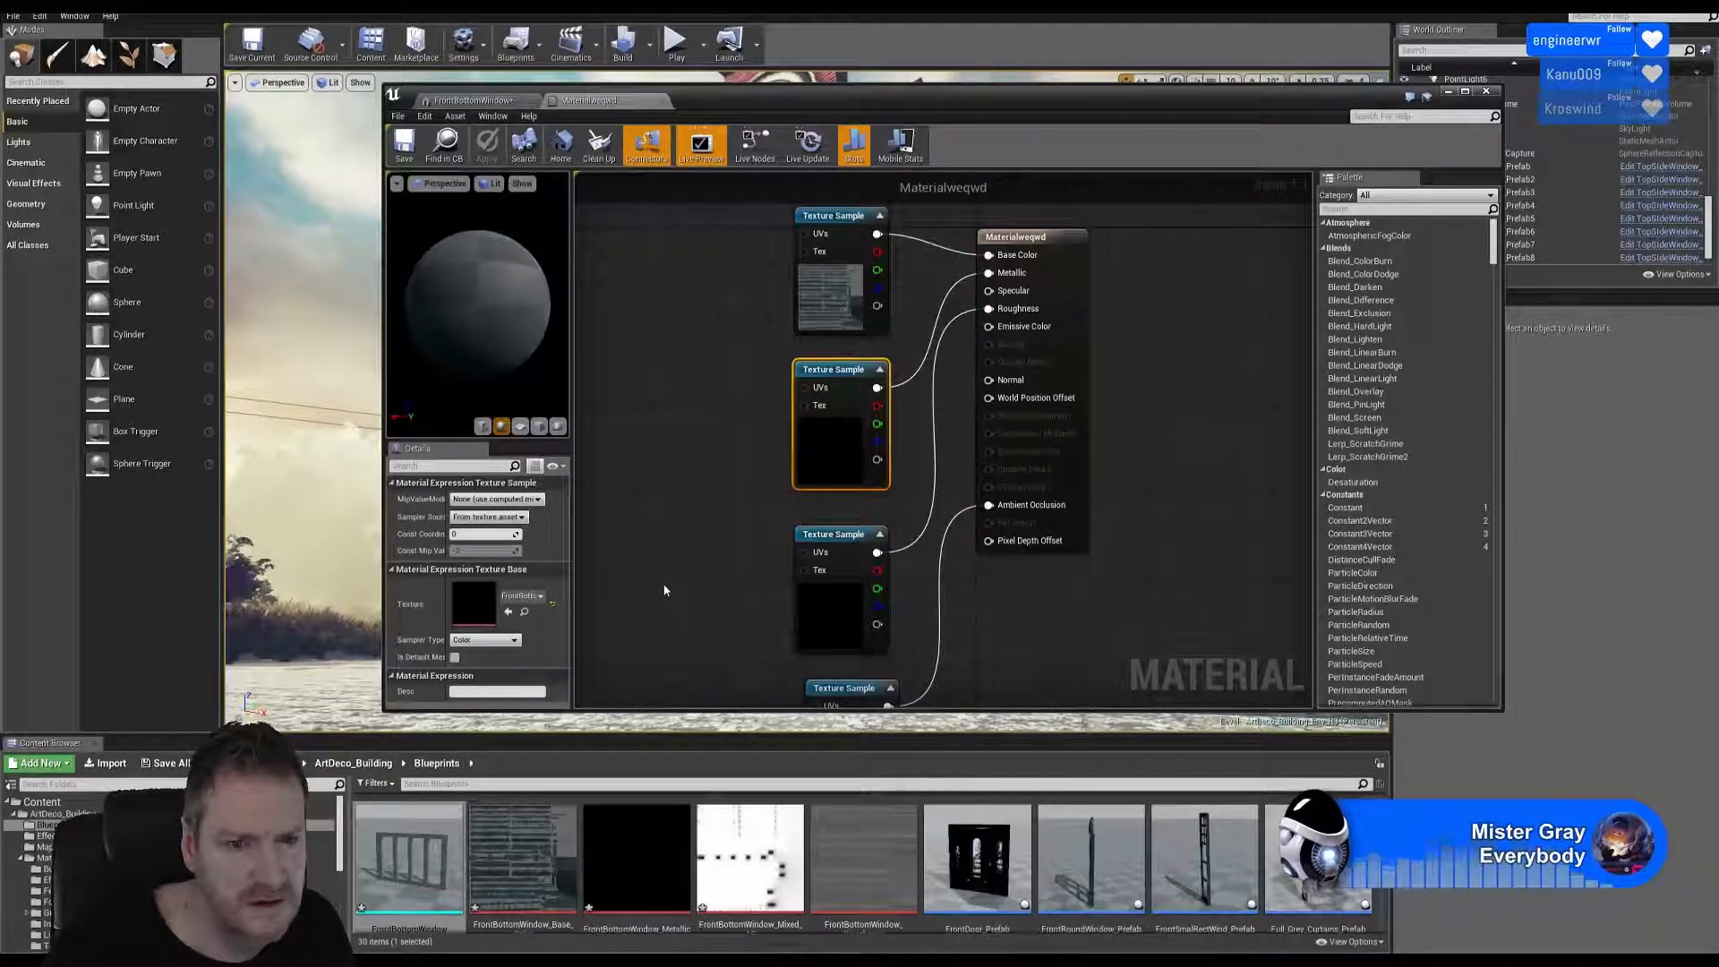
click(838, 598)
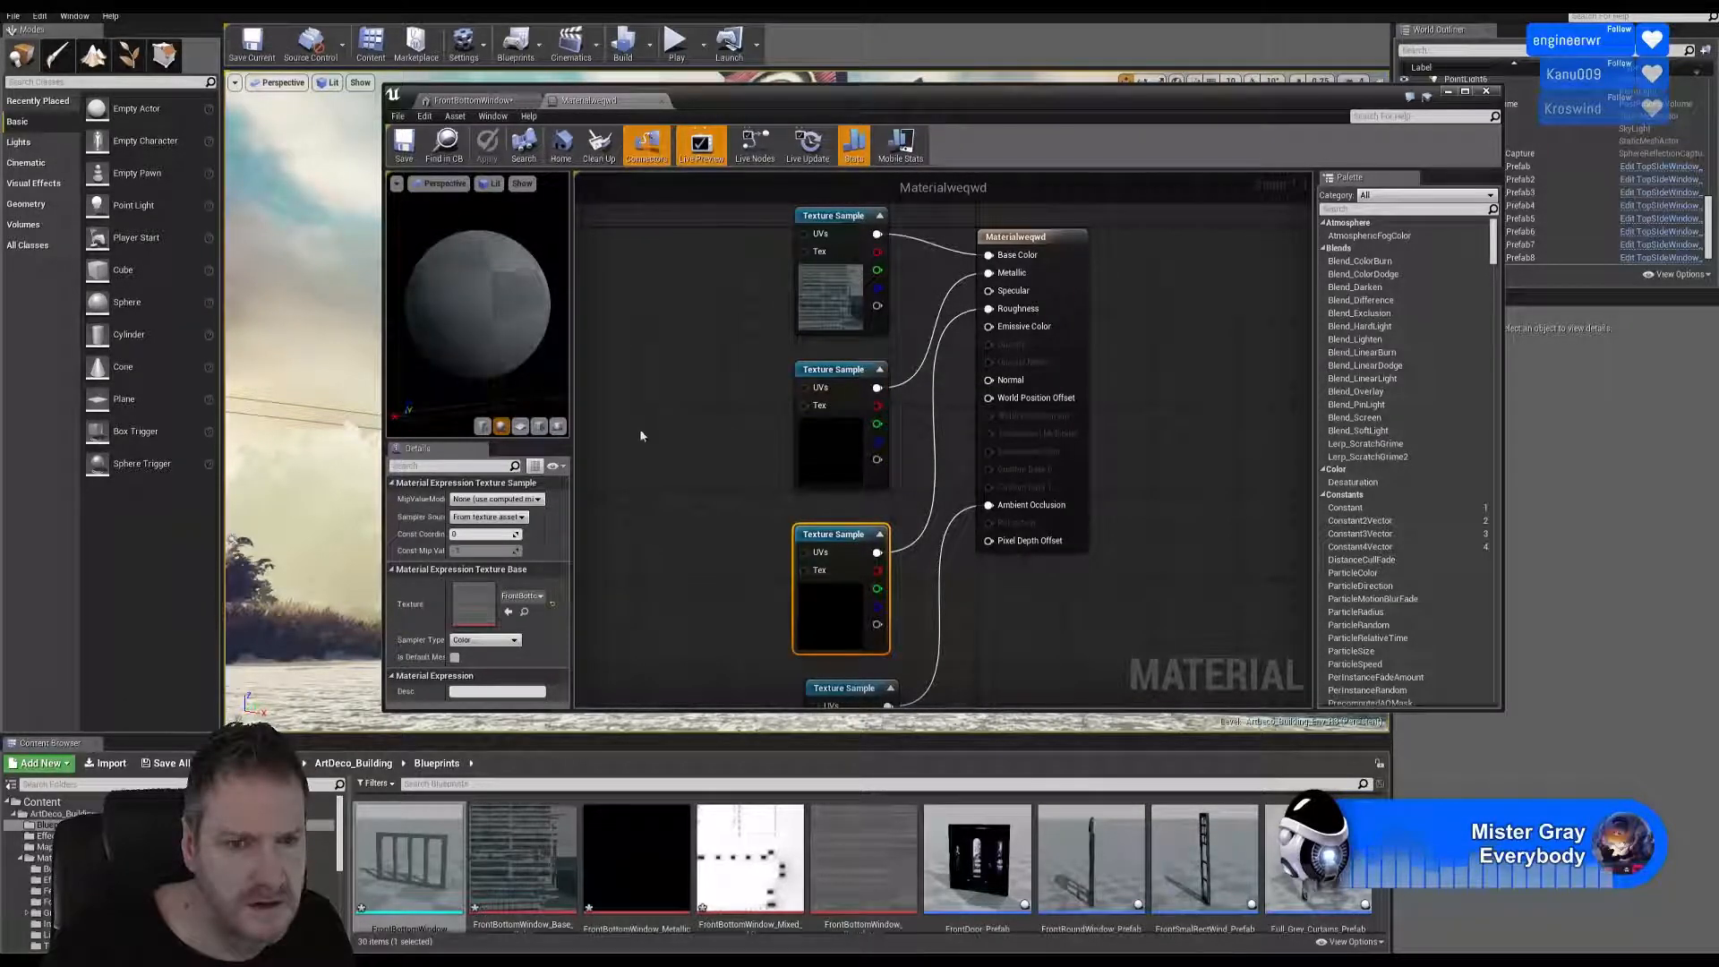
double_click(863, 857)
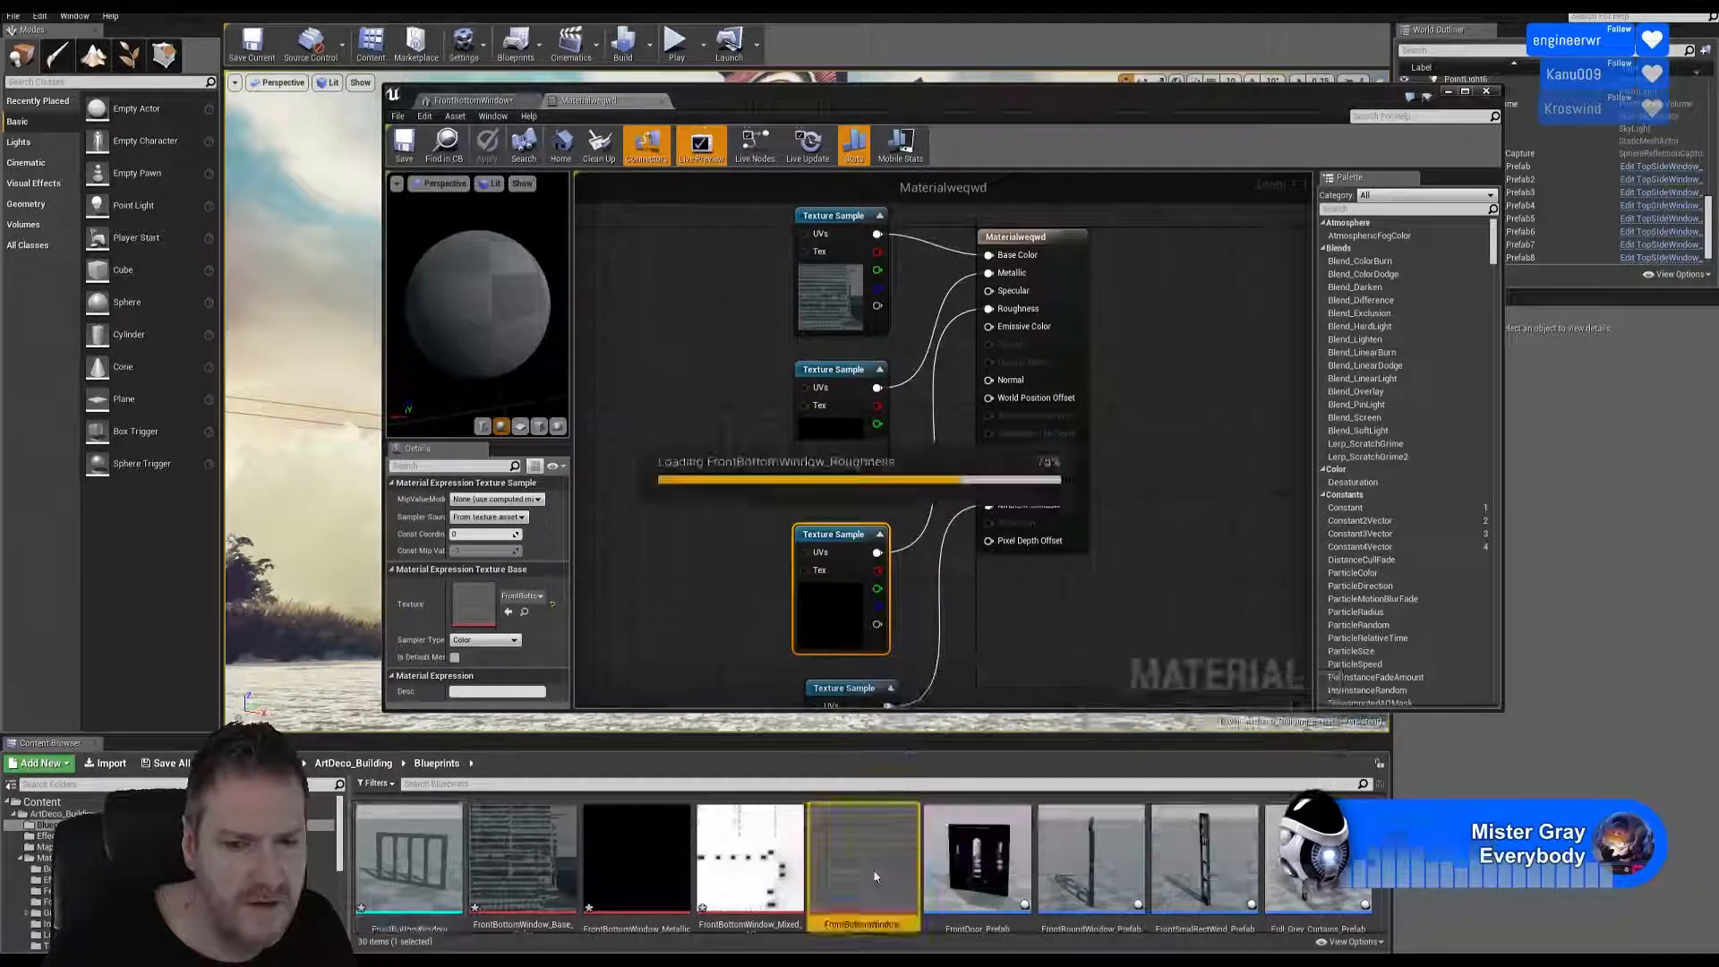
click(1265, 461)
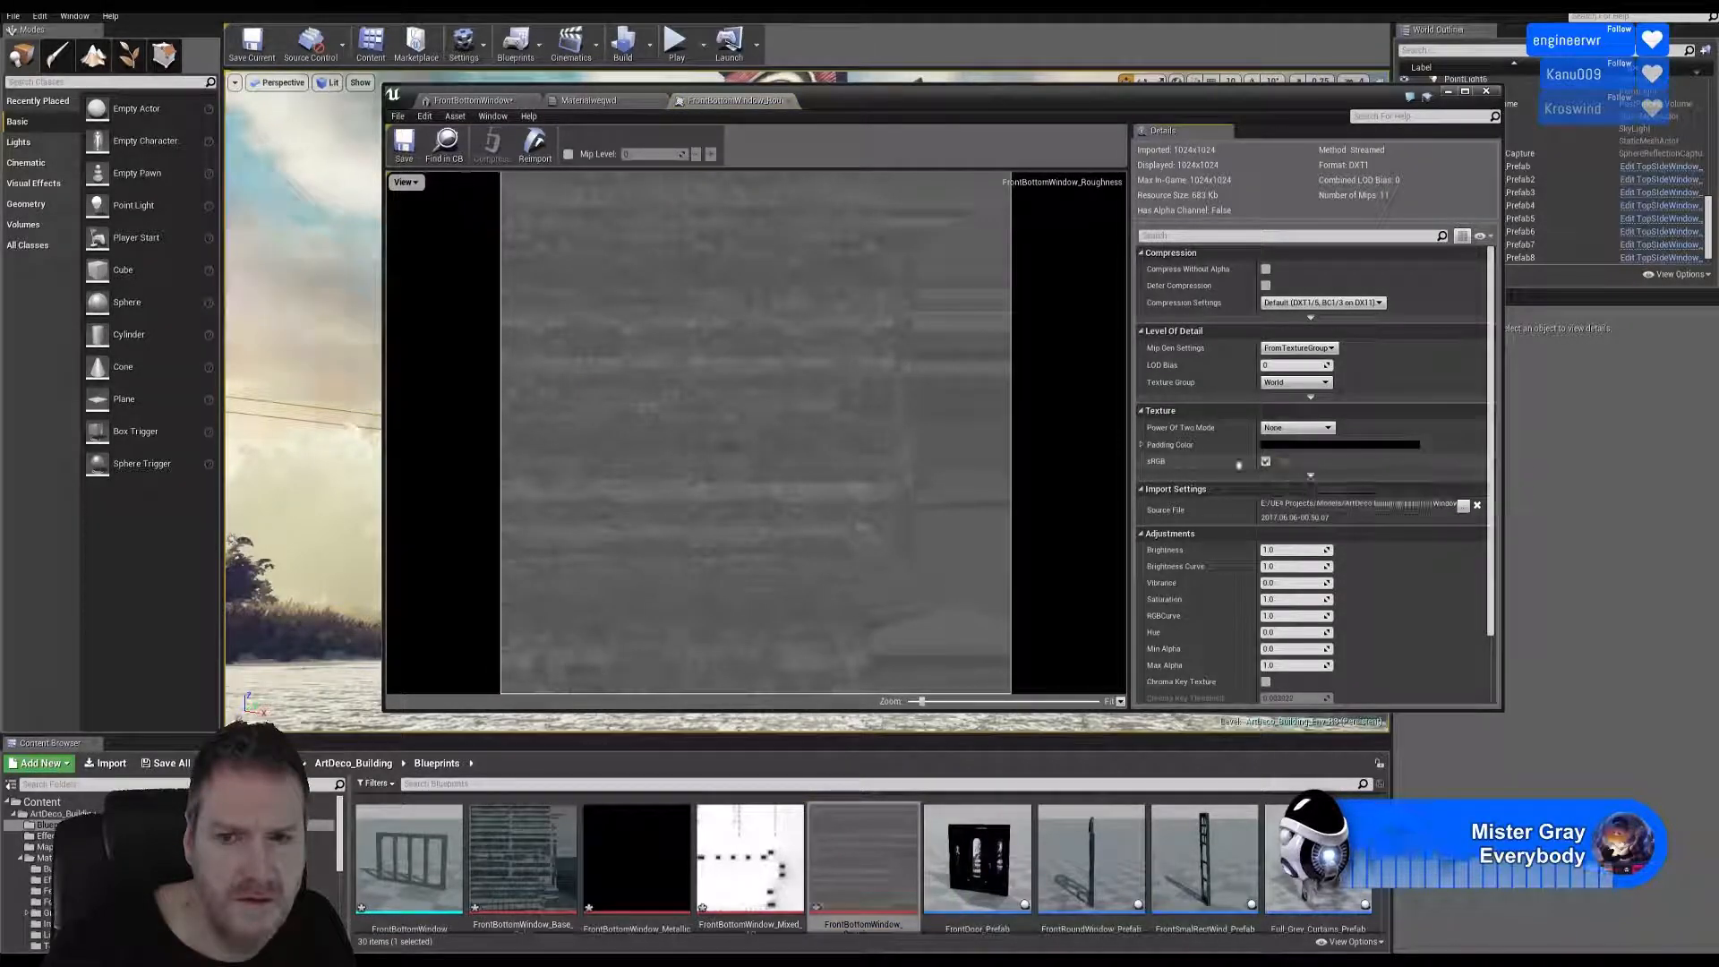
click(404, 143)
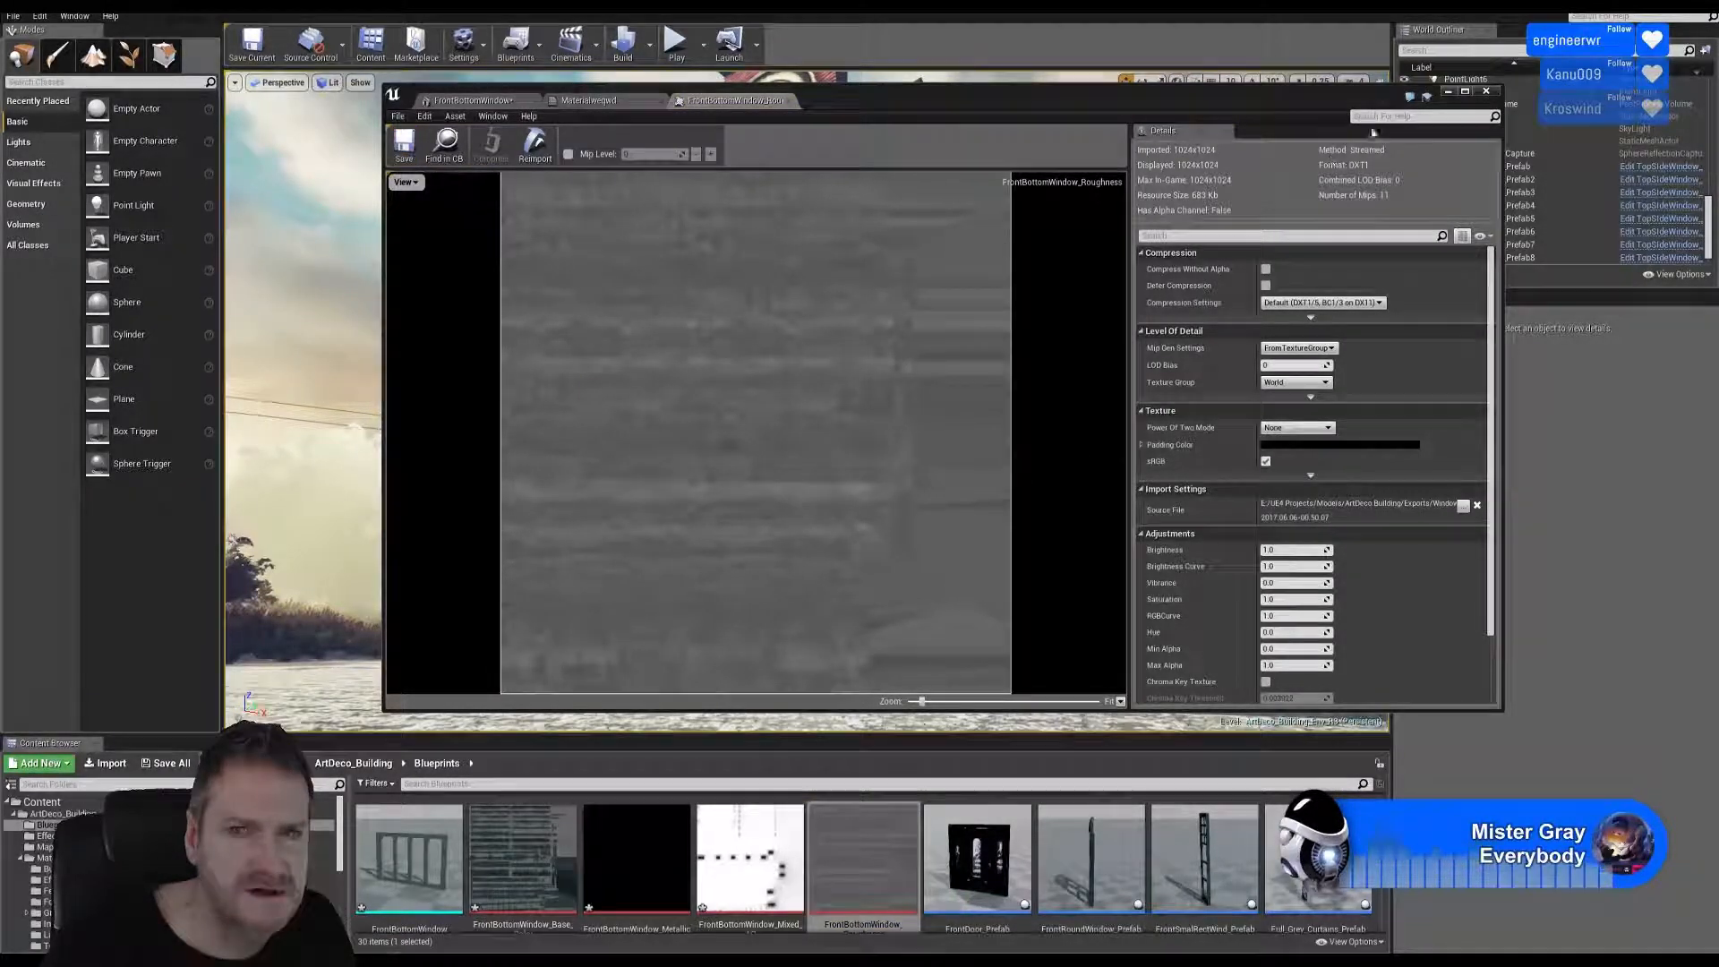
Inspect how the material looks on the FrontBottomWindow mesh preview.
click(592, 101)
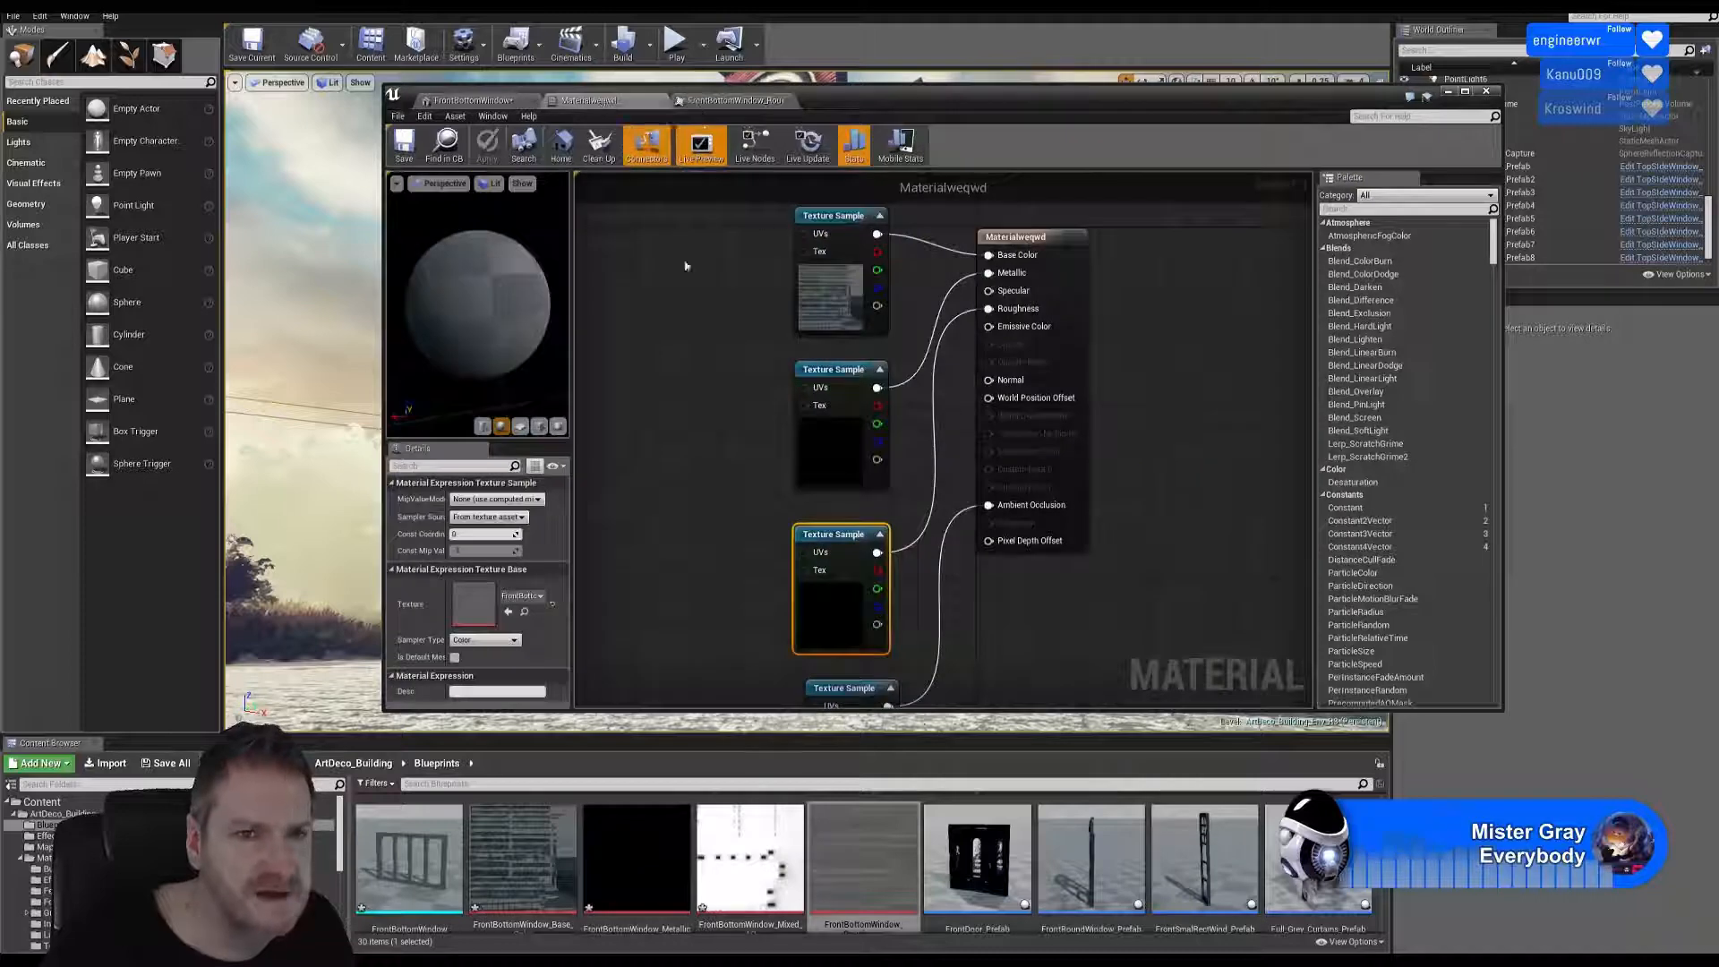
click(468, 102)
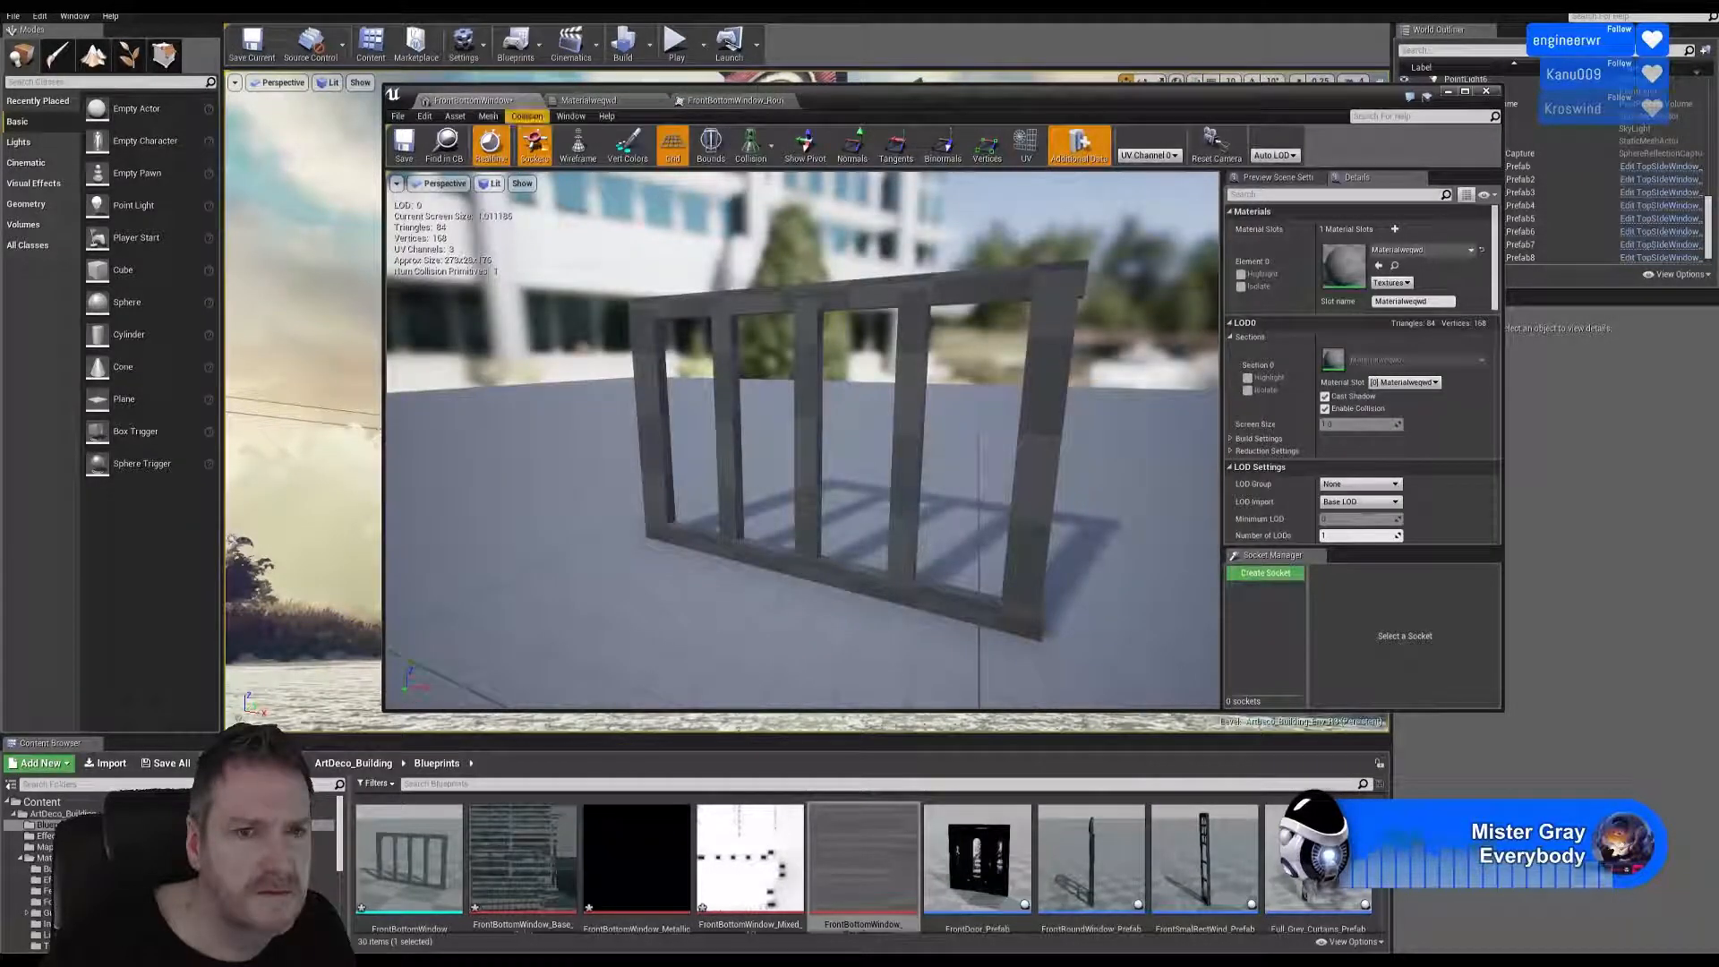
mouse_move(698, 384)
right_down()
mouse_move(739, 369)
mouse_move(725, 374)
right_up()
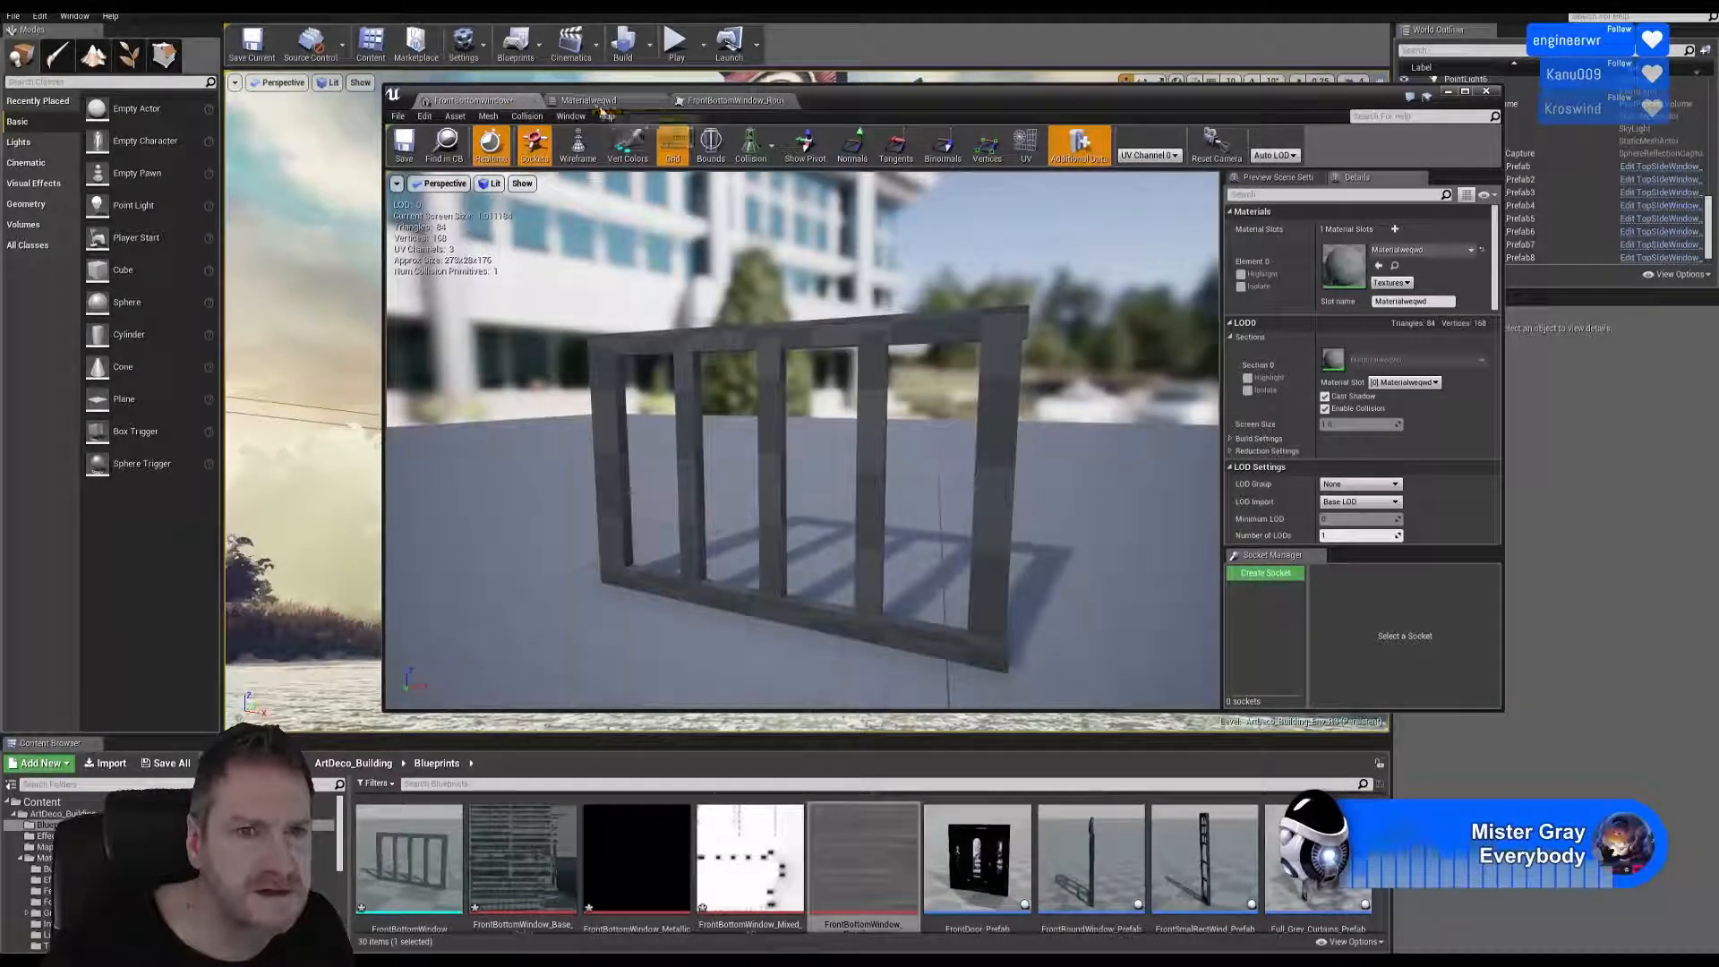
Align the mixed AO texture sample directly below the roughness sample in the Materialweqwd graph.
click(604, 101)
right_drag(997, 562, 1035, 336)
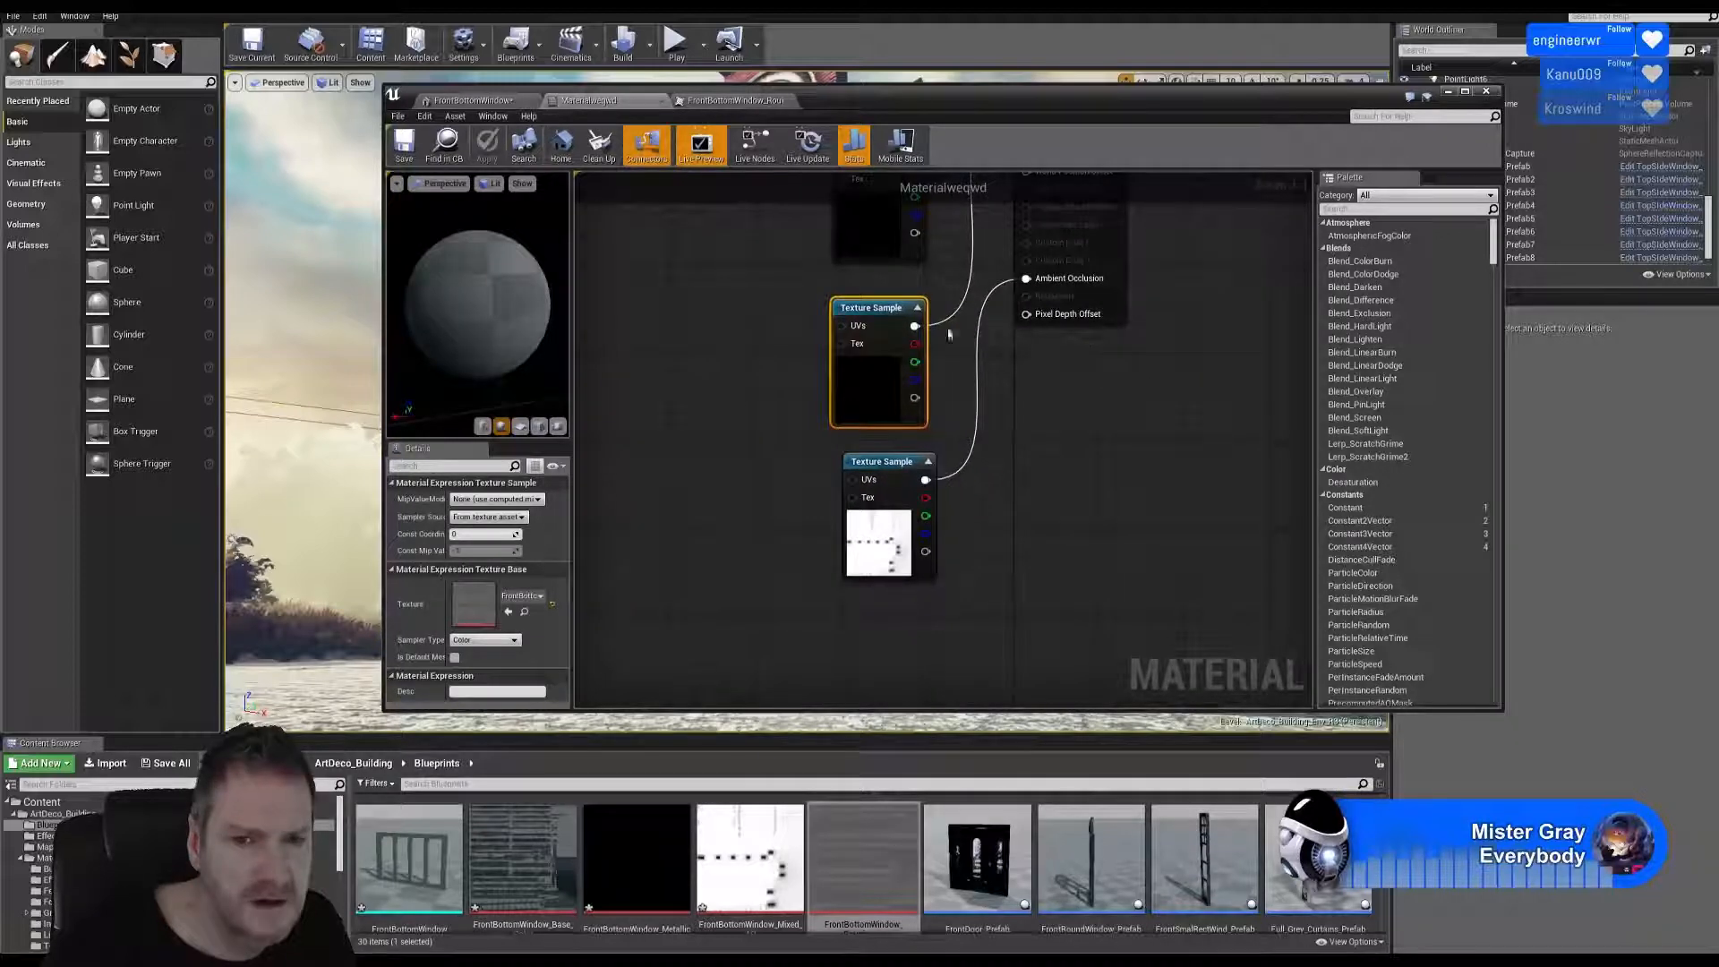
drag(900, 491, 888, 501)
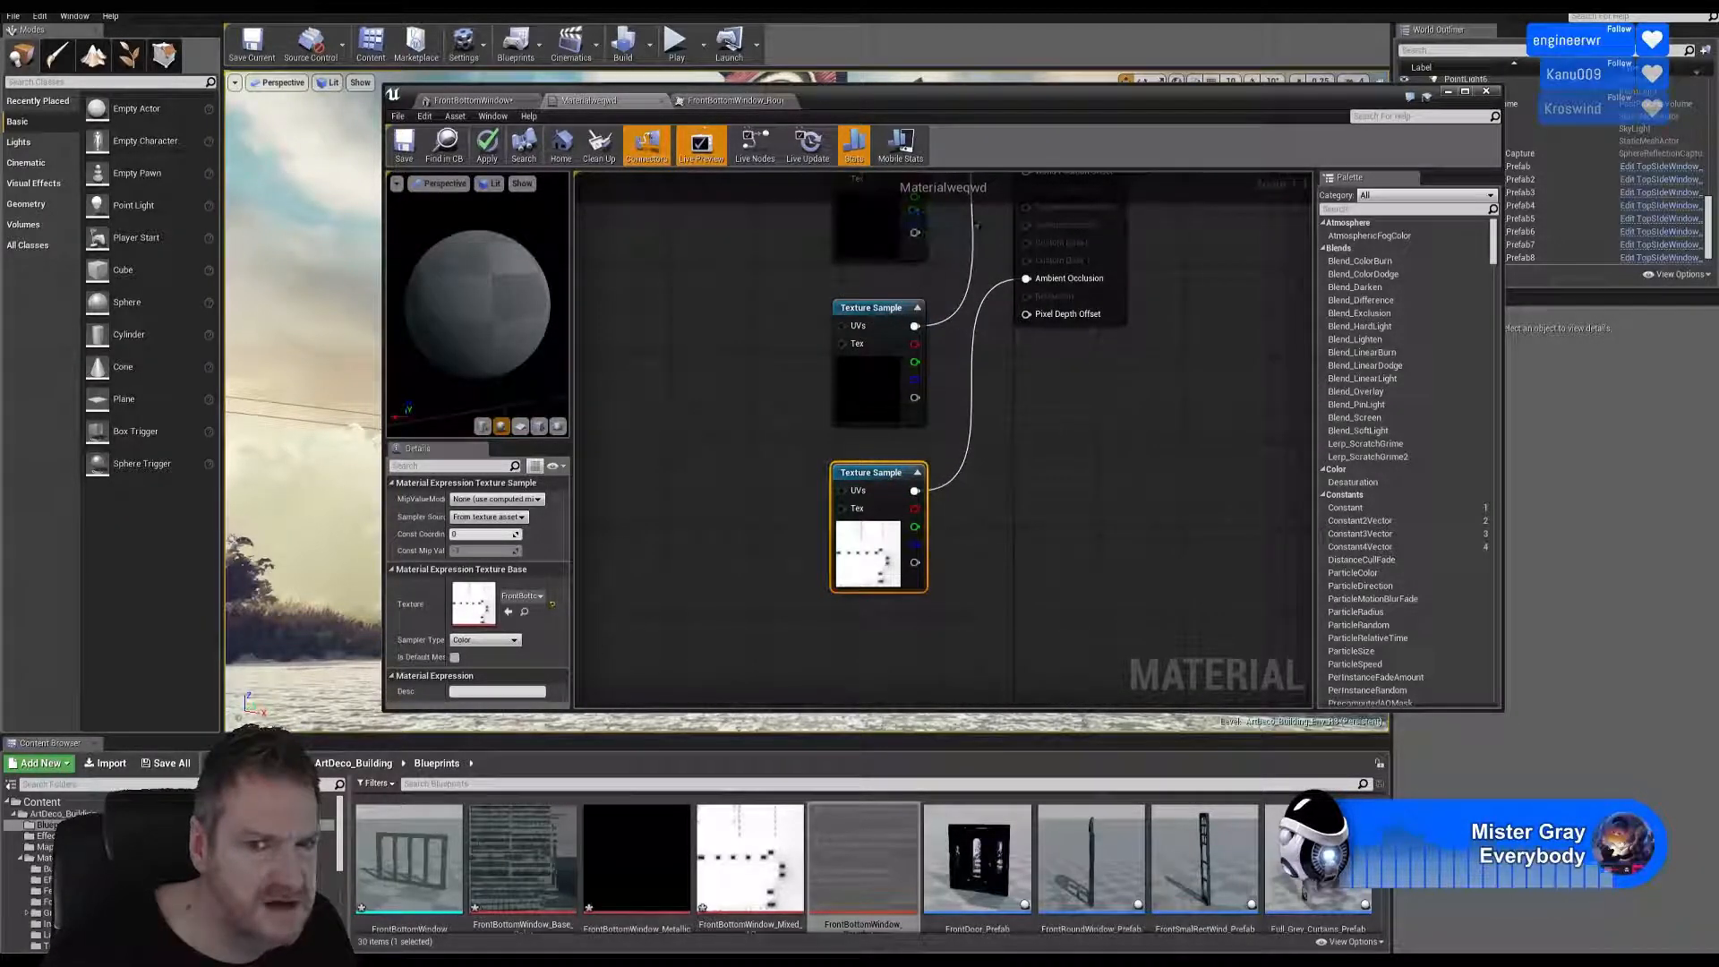
mouse_move(1055, 418)
right_down()
mouse_move(1023, 595)
mouse_move(1033, 425)
right_up()
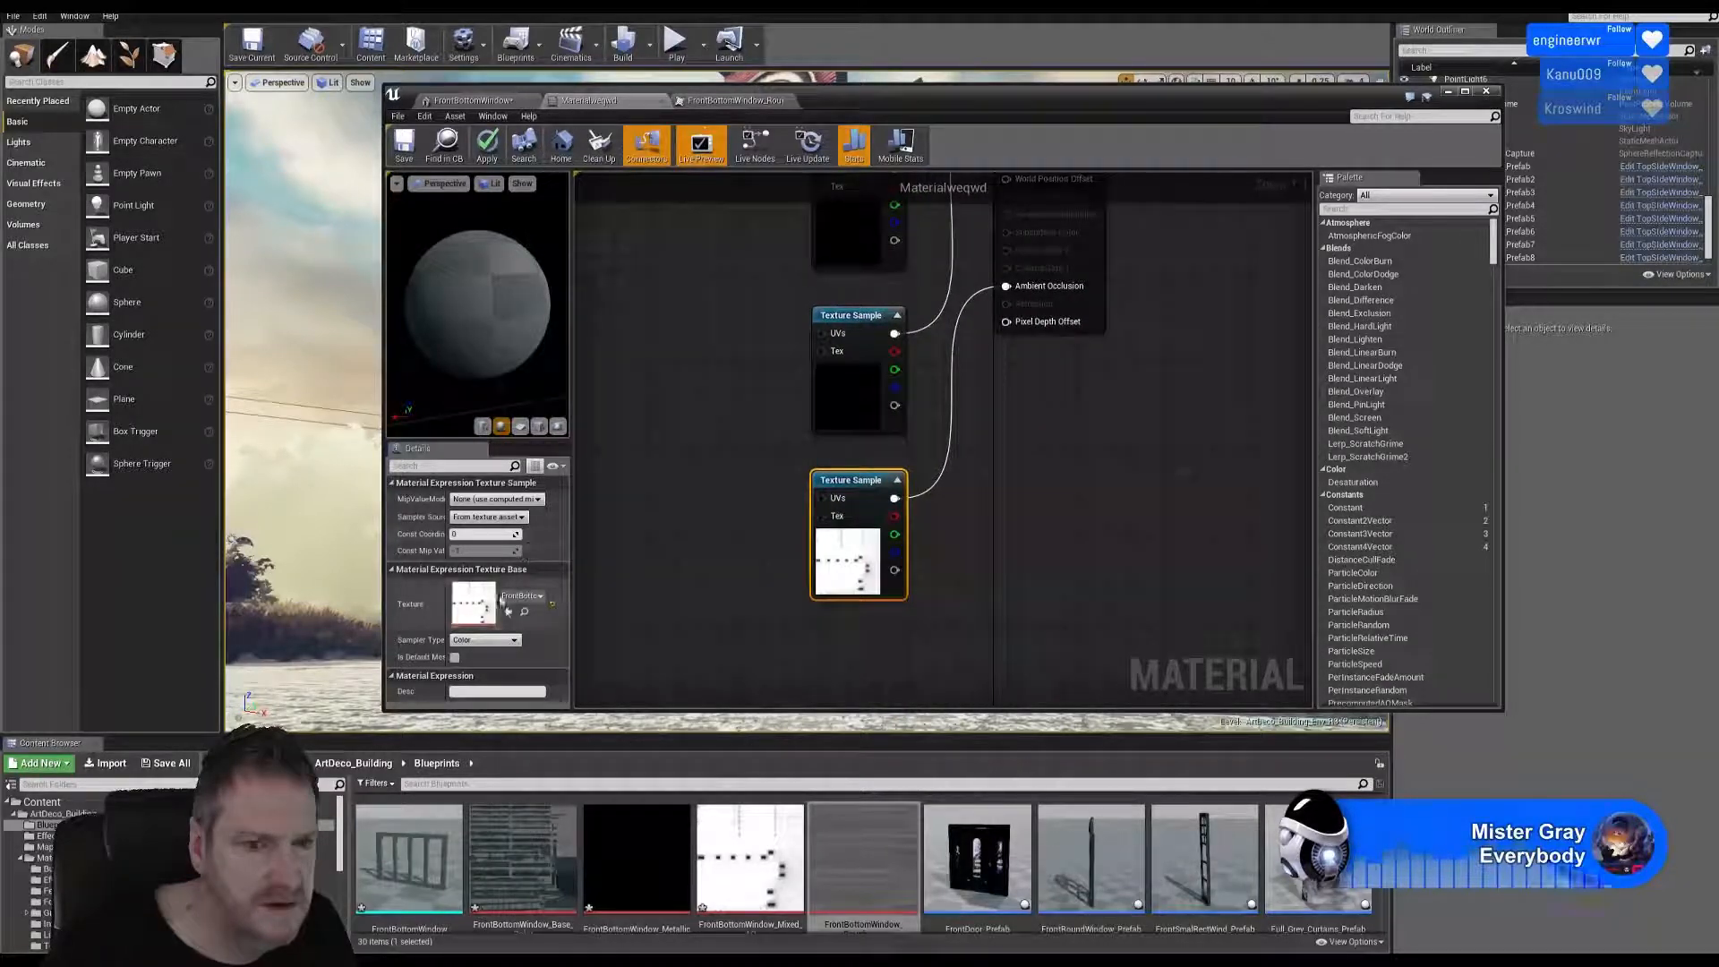
right_drag(1069, 486, 1050, 707)
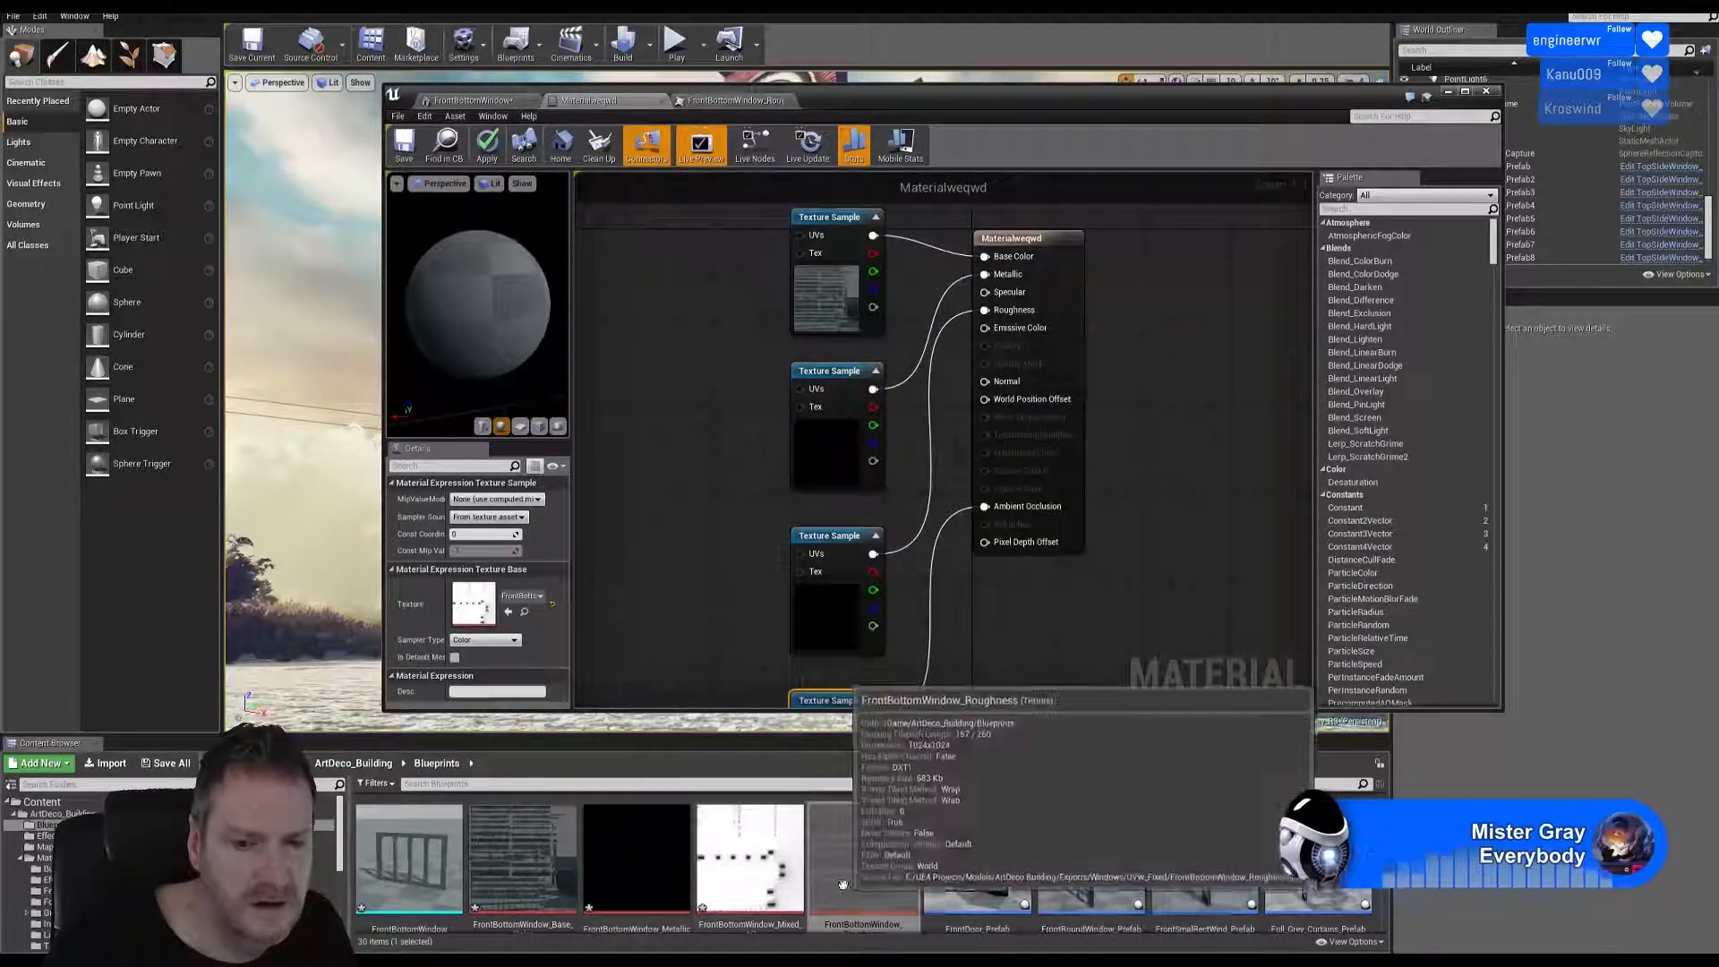
Try to save the Materialweqwd material, then abort the save.
drag(874, 314, 908, 368)
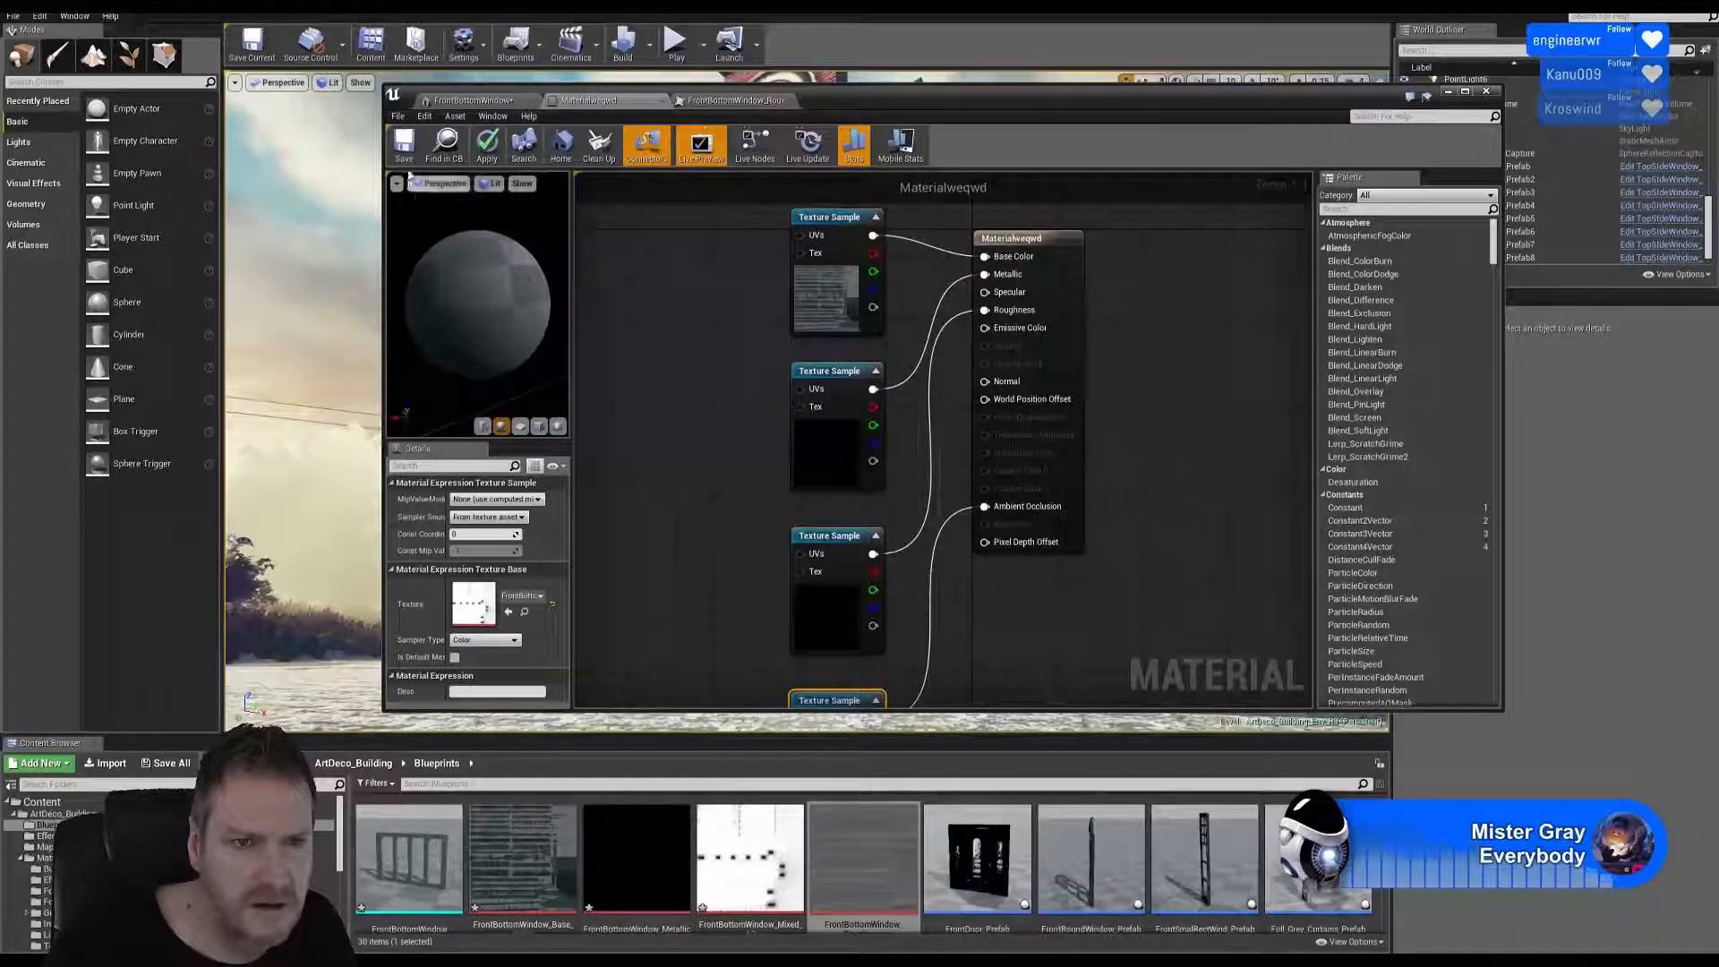
key(ctrl+s)
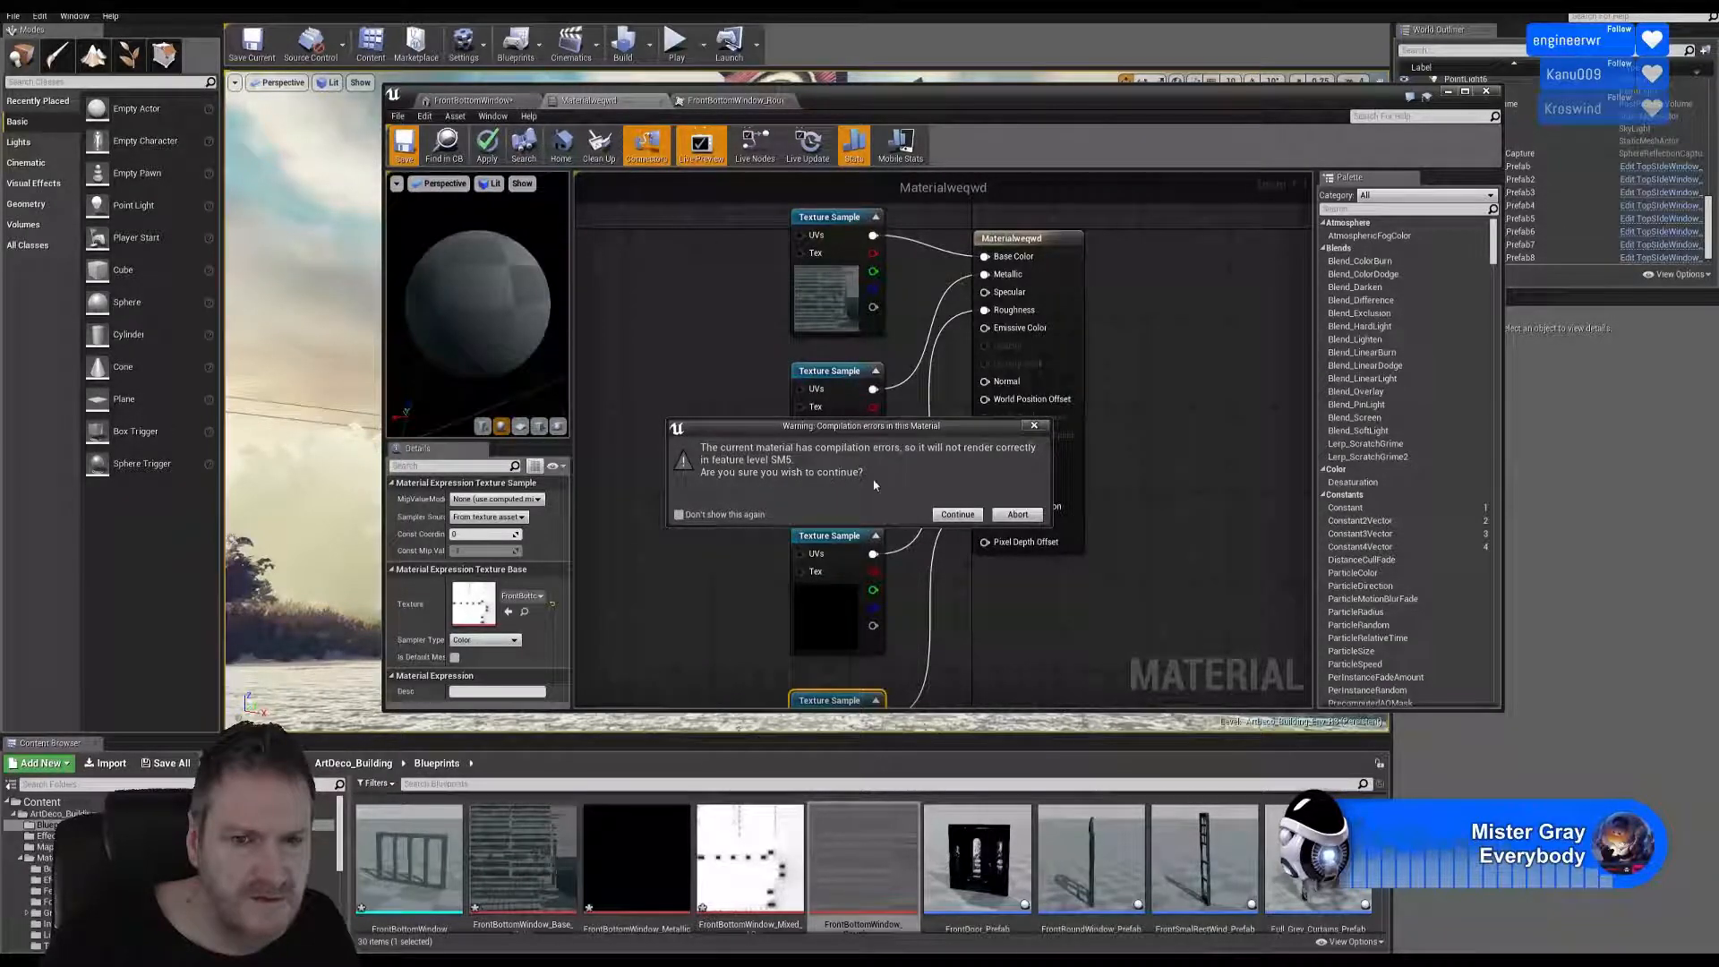
click(1016, 515)
Examine the texture settings of the FrontBottomWindow base color and metallic maps, closing each texture editor when done.
click(865, 315)
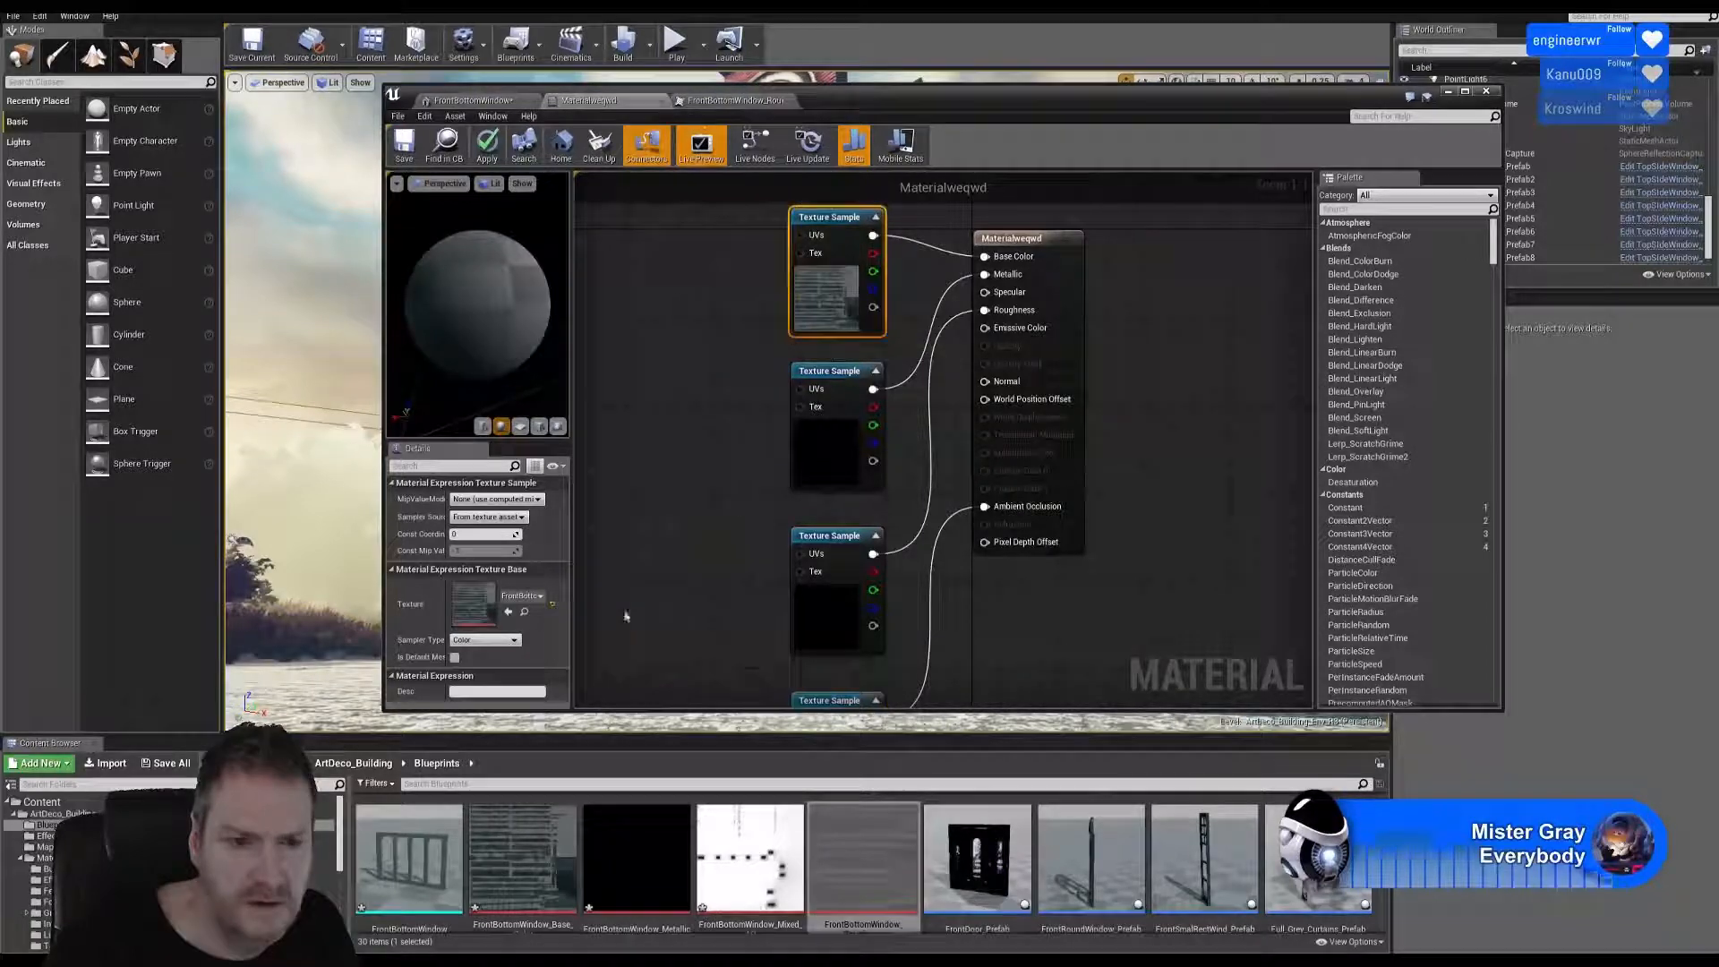
double_click(477, 612)
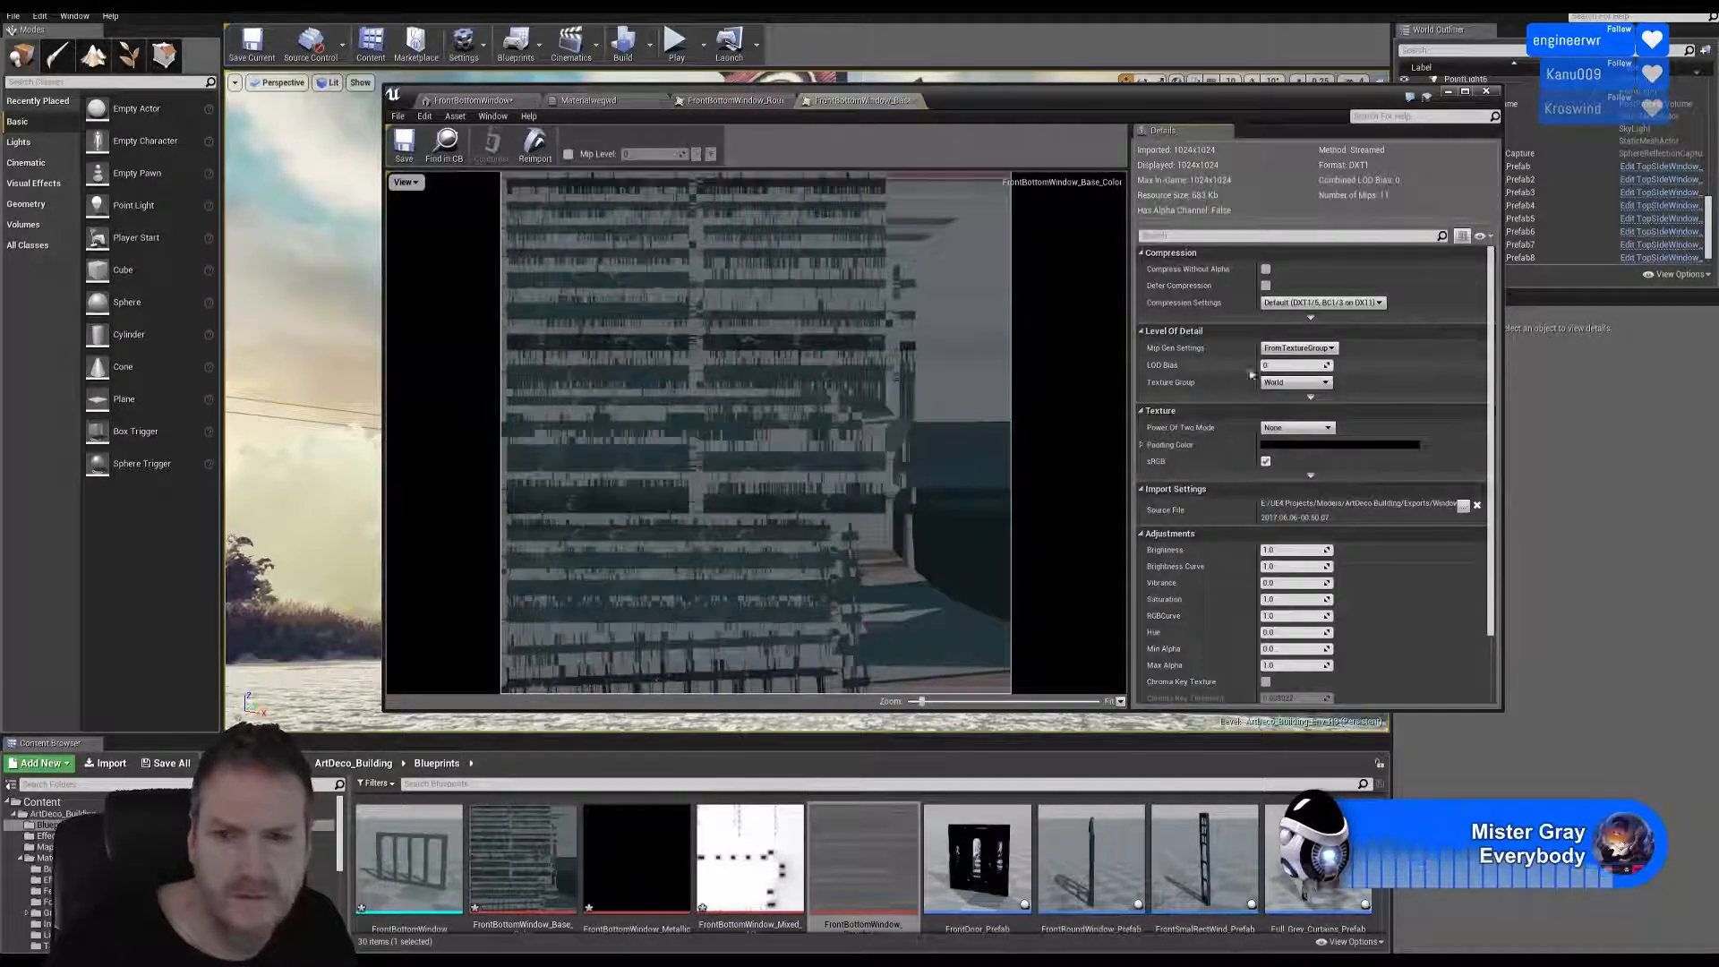
click(918, 100)
click(788, 100)
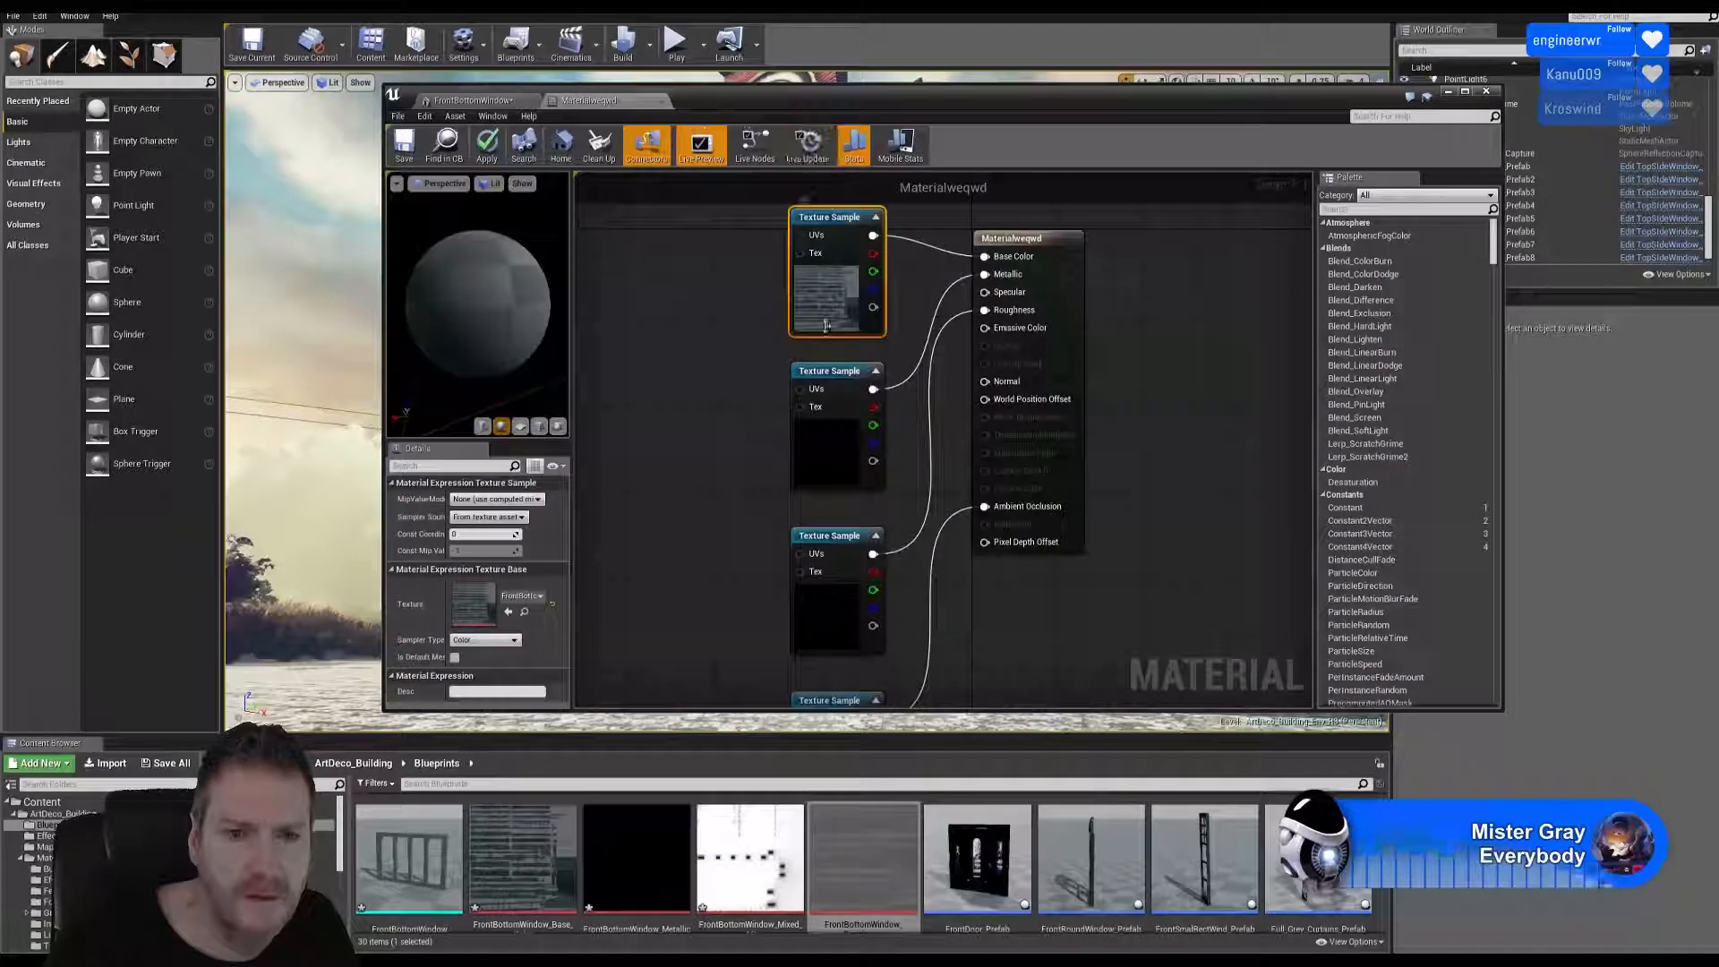
double_click(828, 452)
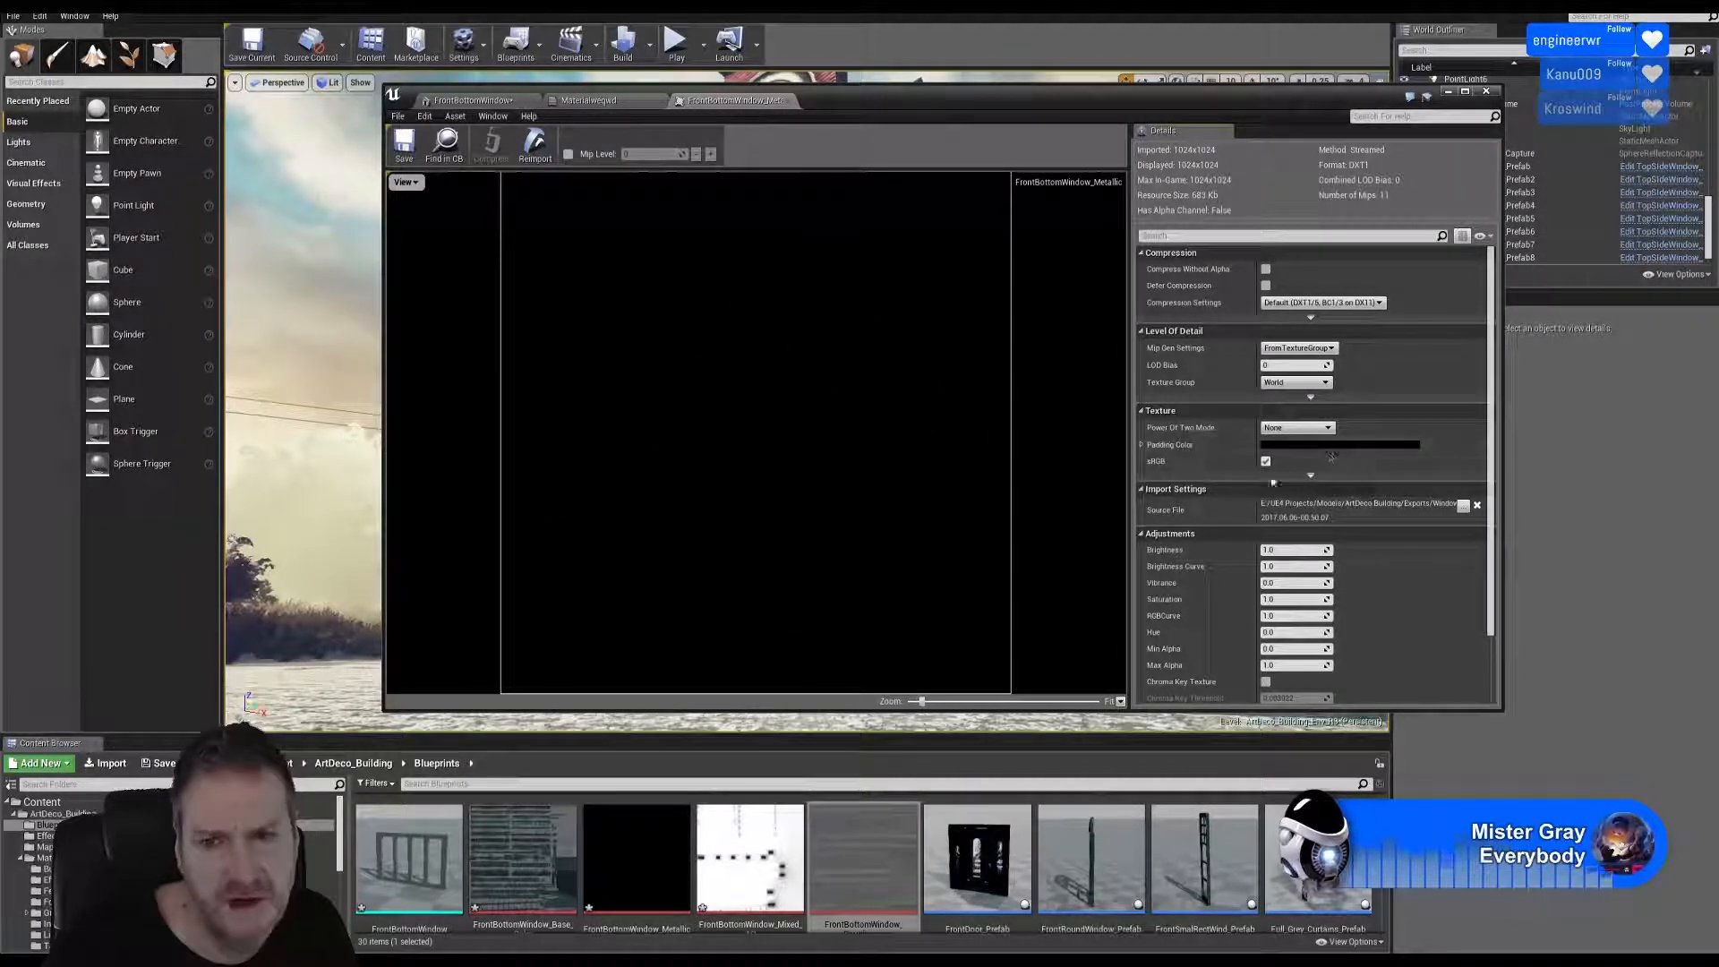
click(787, 102)
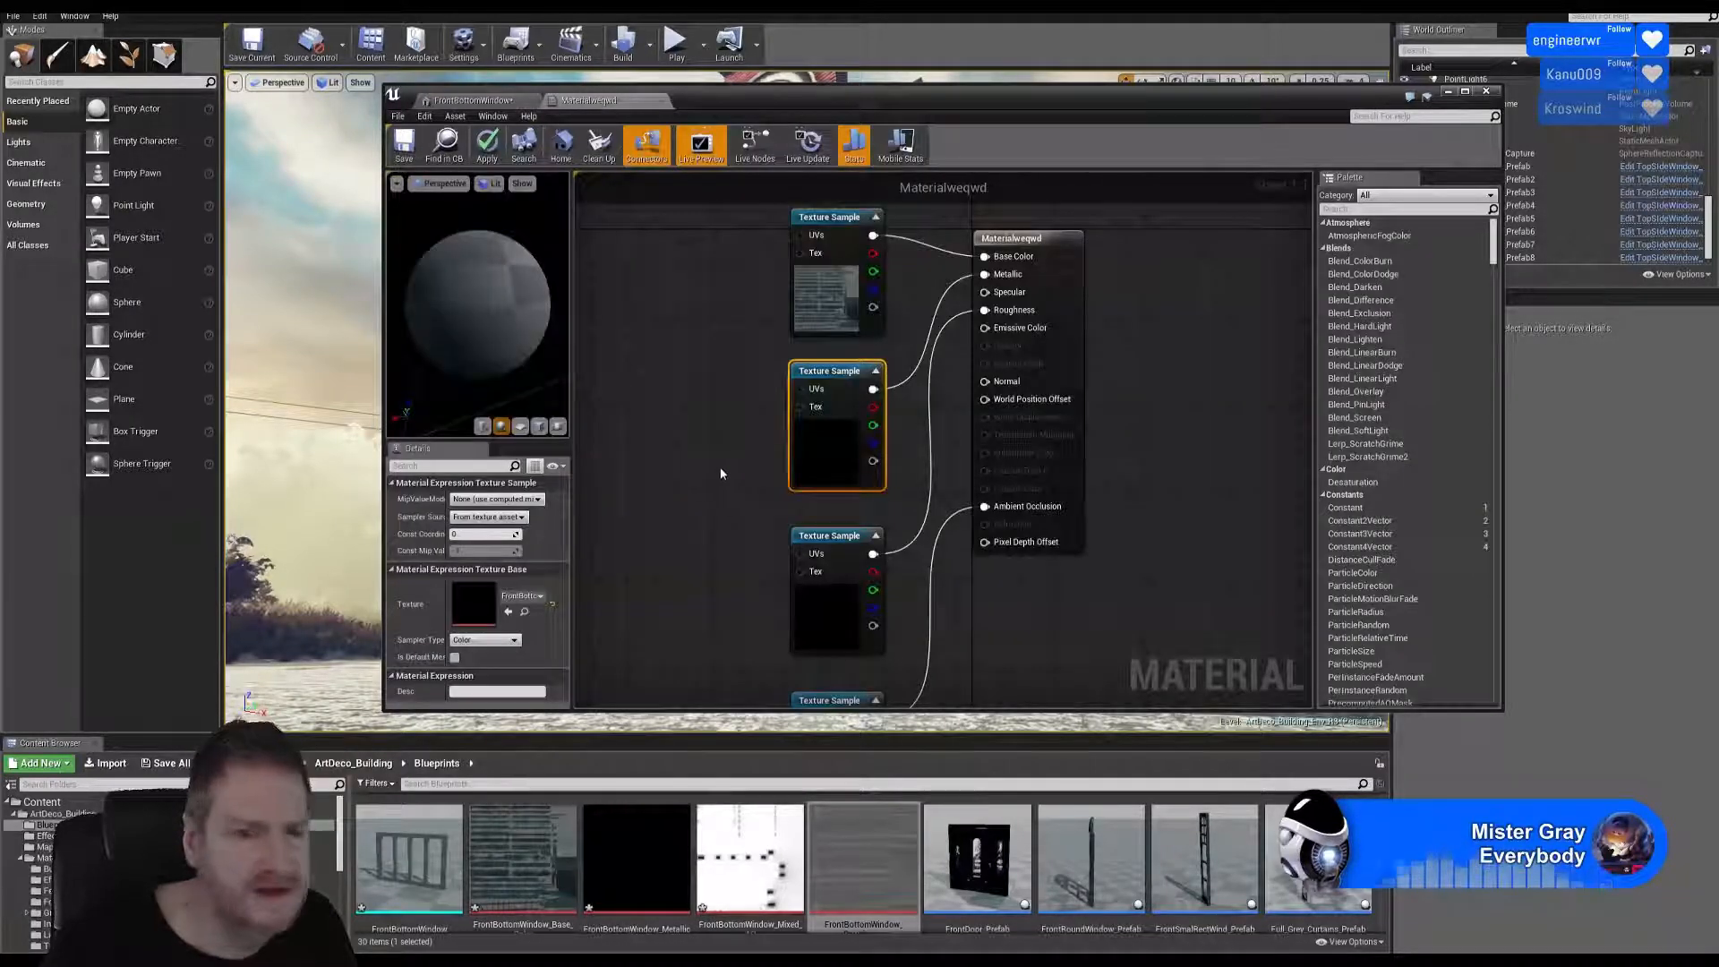
Examine the texture settings of the FrontBottomWindow roughness map, then those of the mixed AO map.
right_drag(719, 473, 683, 294)
click(795, 425)
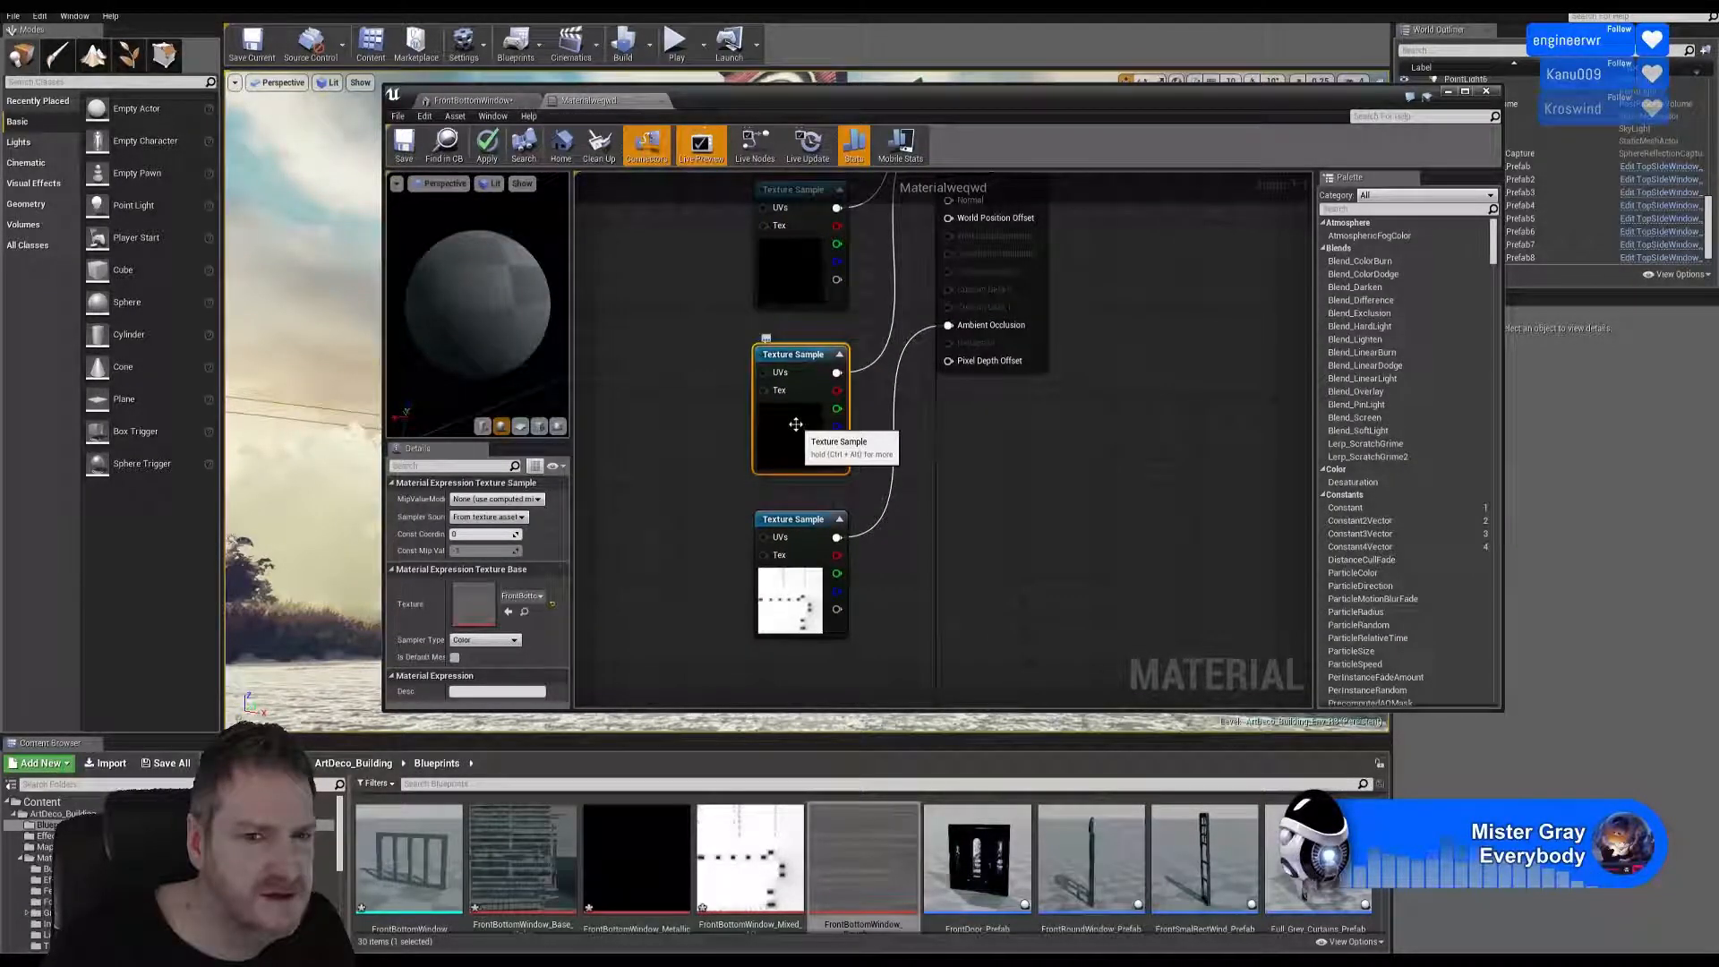
double_click(797, 431)
click(789, 101)
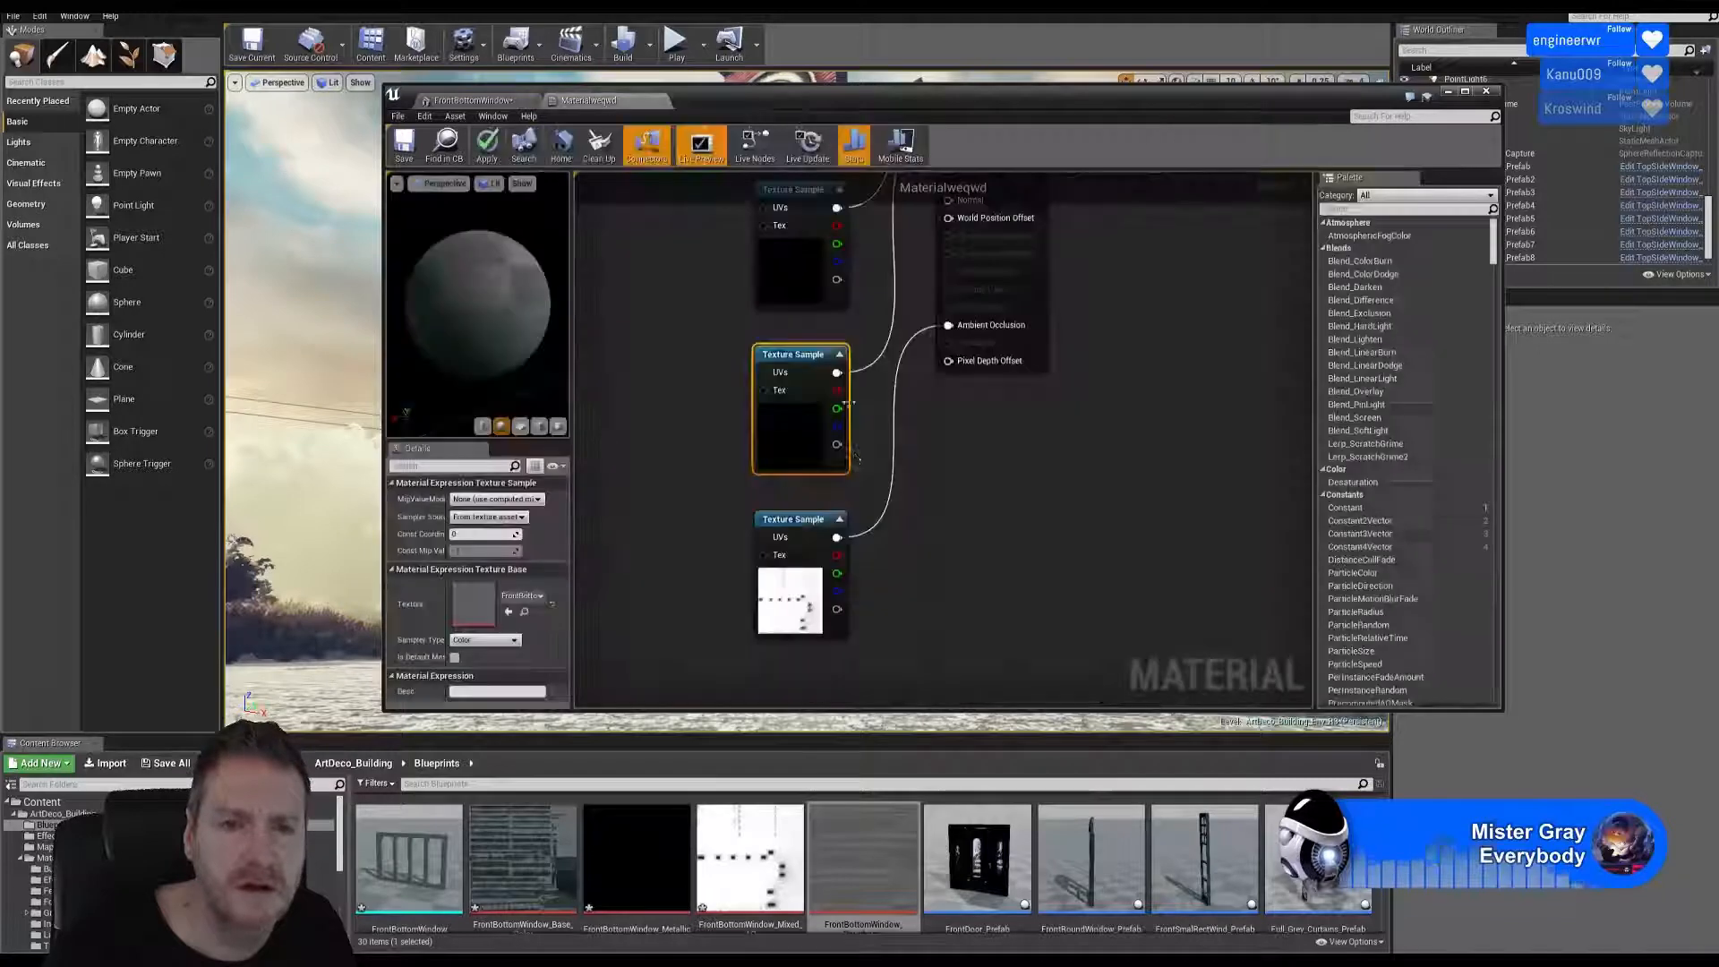
click(807, 581)
double_click(476, 608)
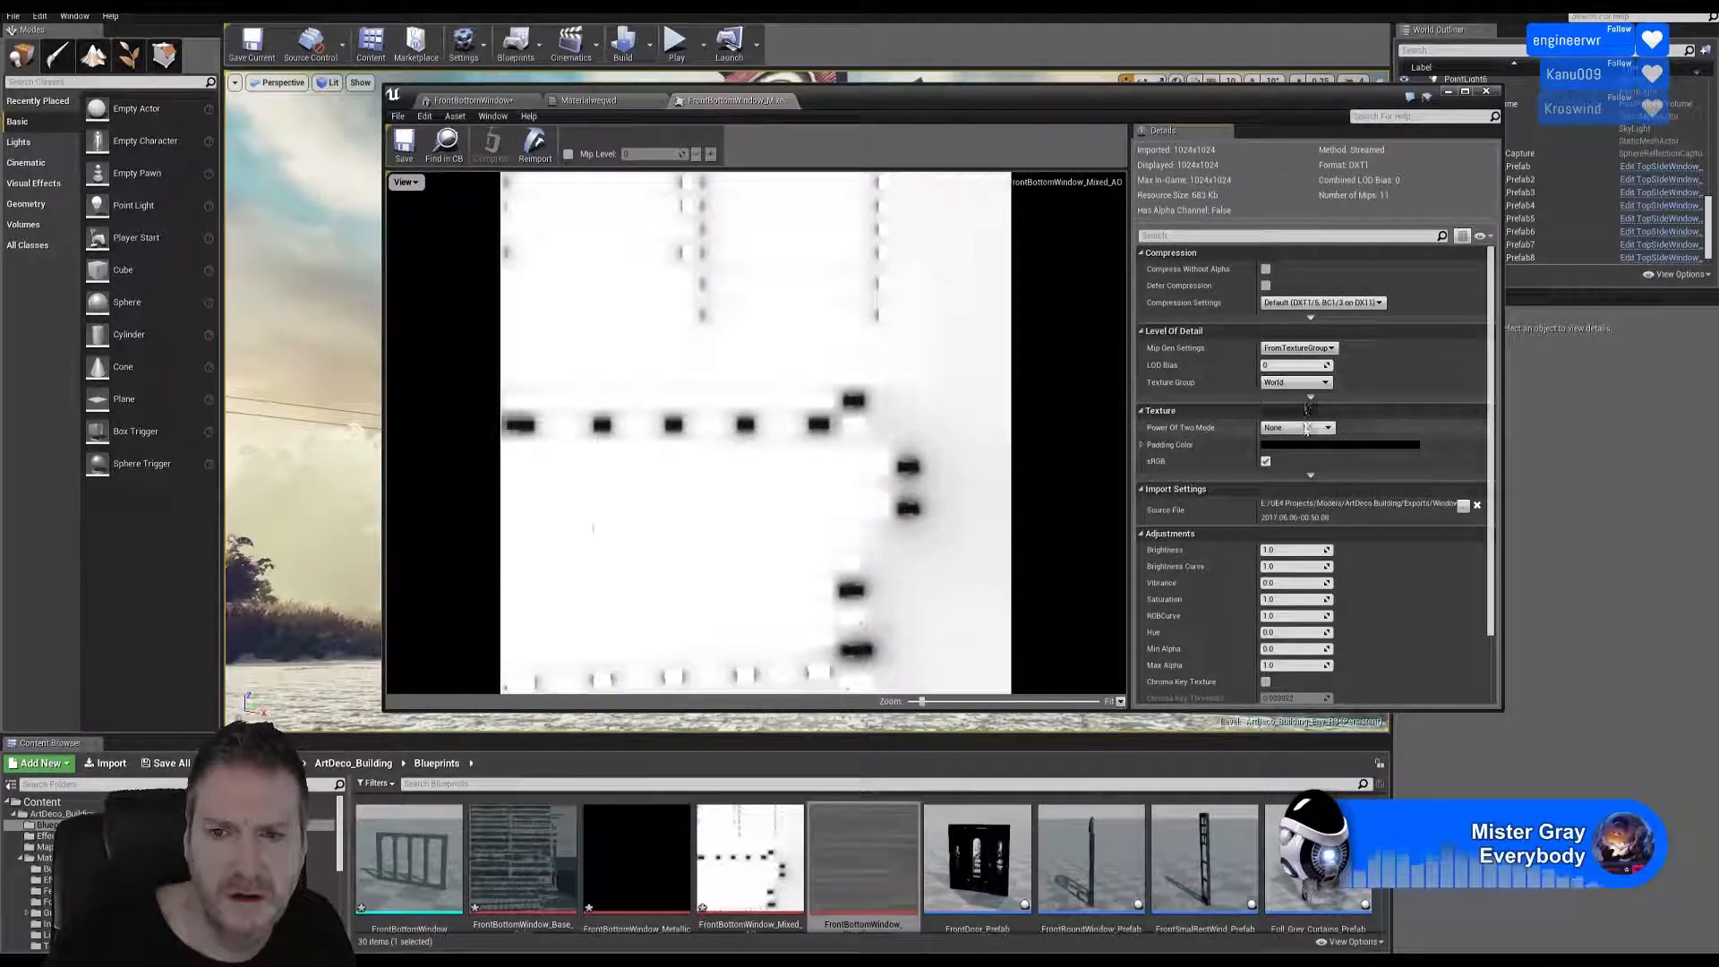
Close the mixed AO texture editor, re-examine the FrontBottomWindow base color texture settings and return to the Materialweqwd graph.
click(788, 101)
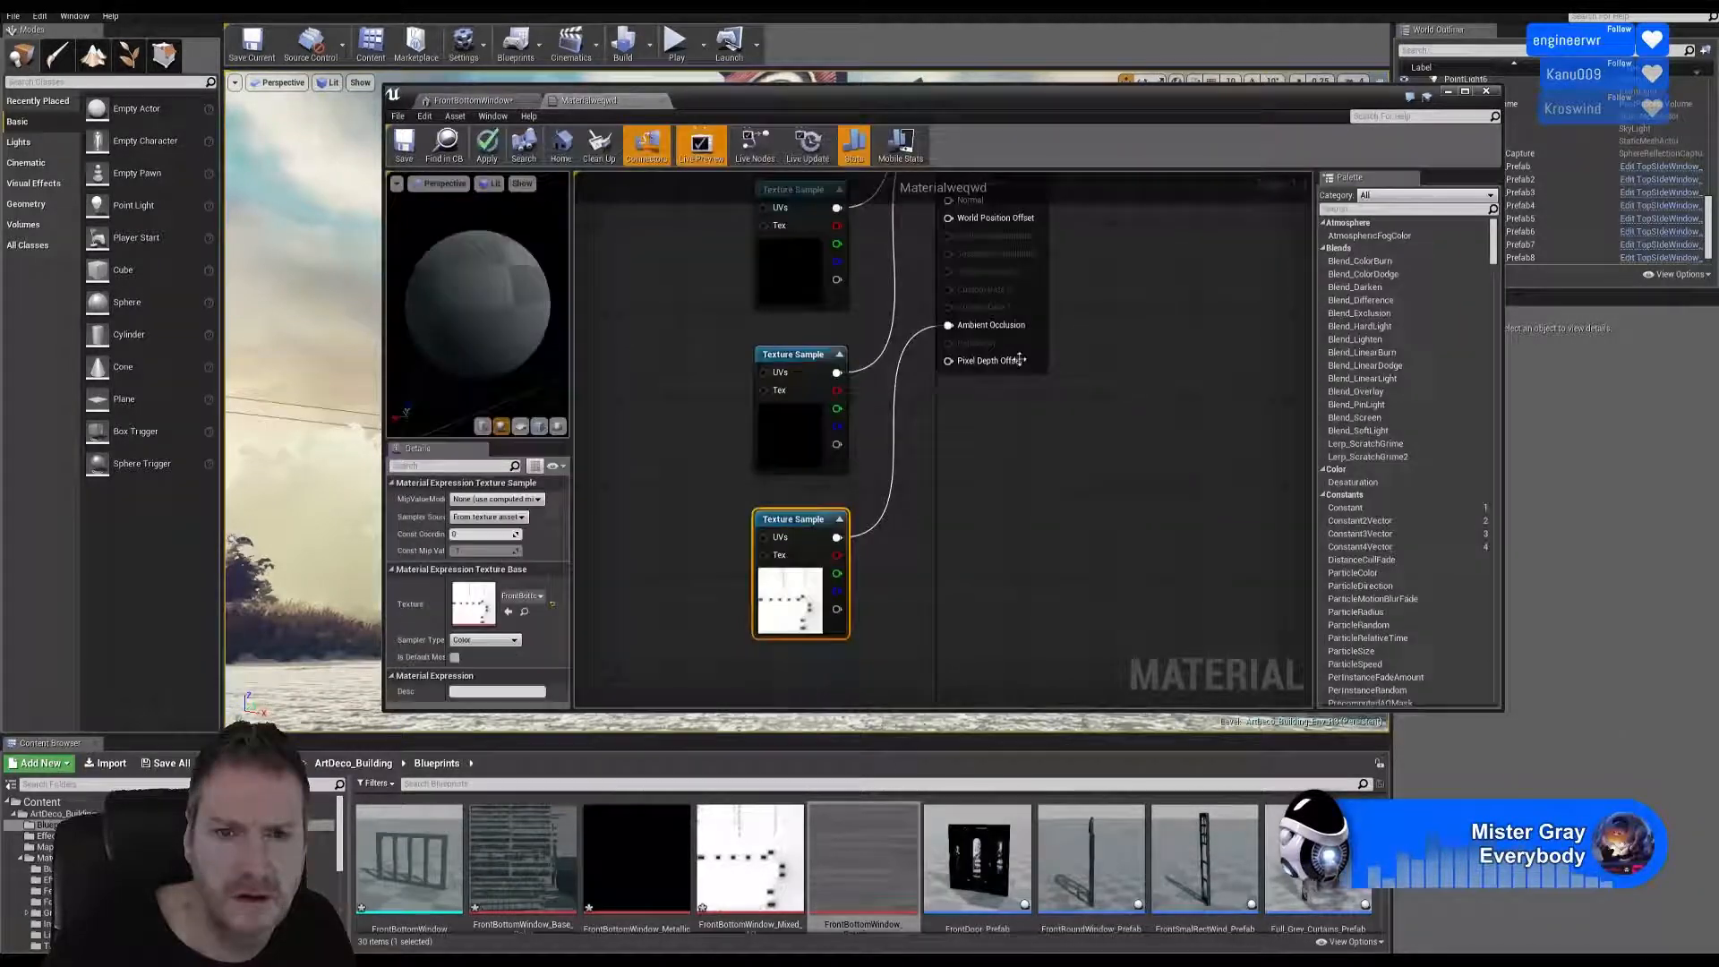
double_click(790, 401)
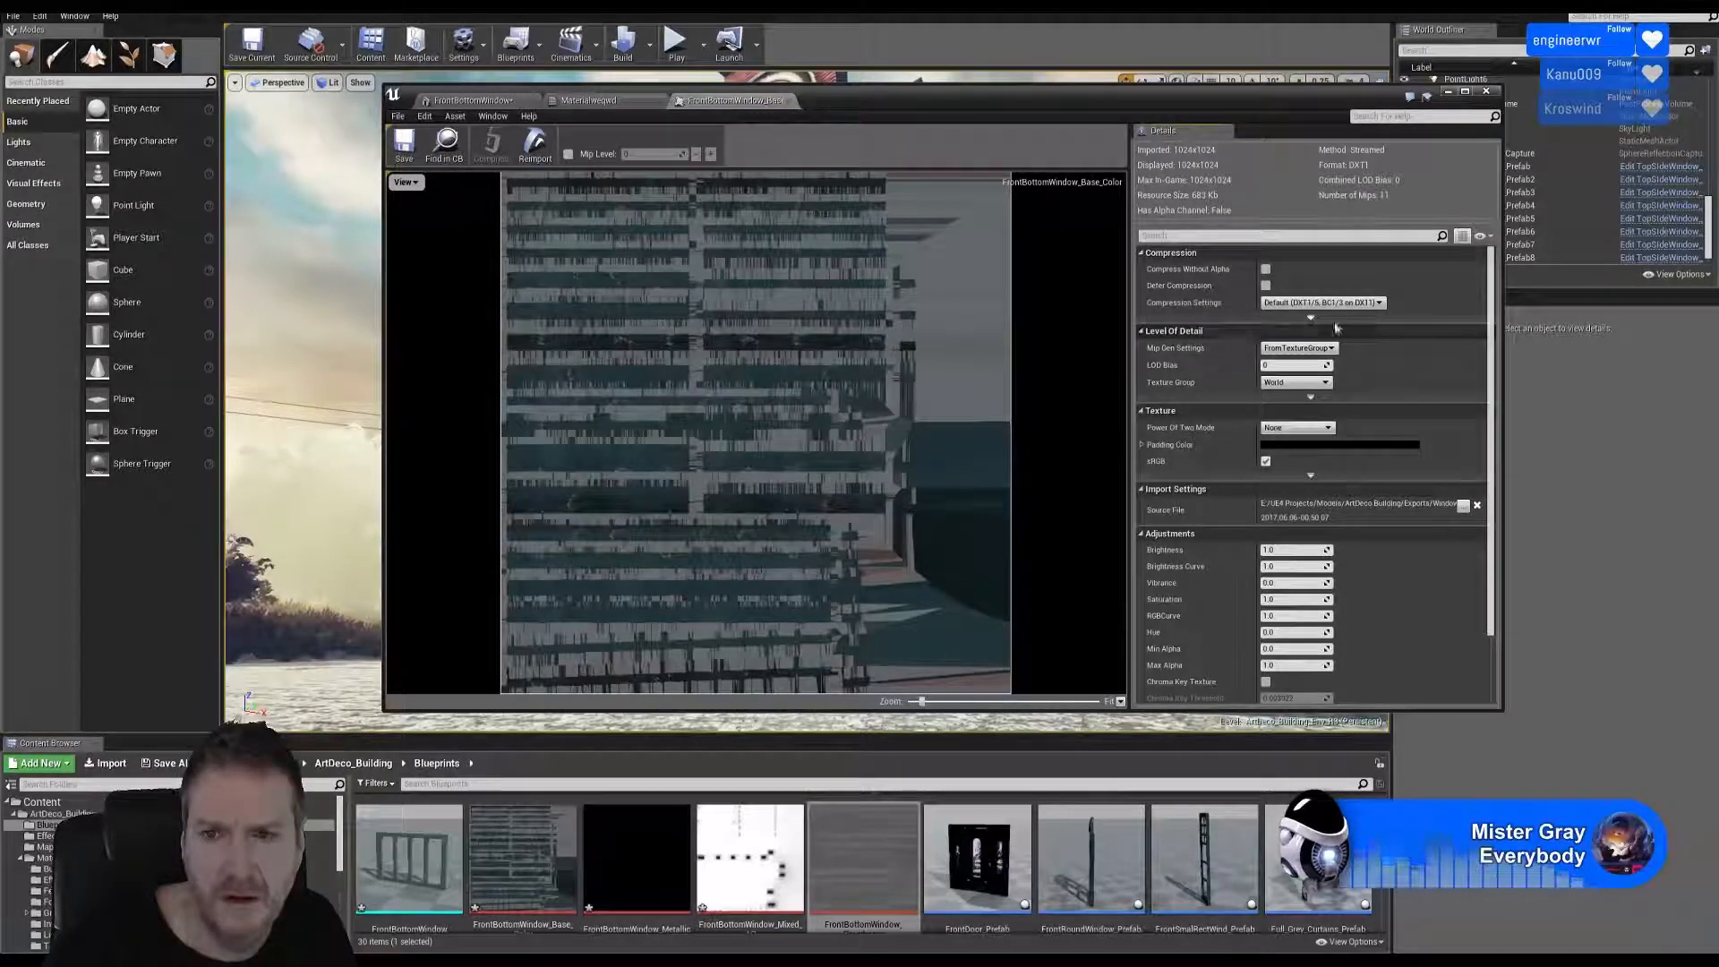
click(788, 101)
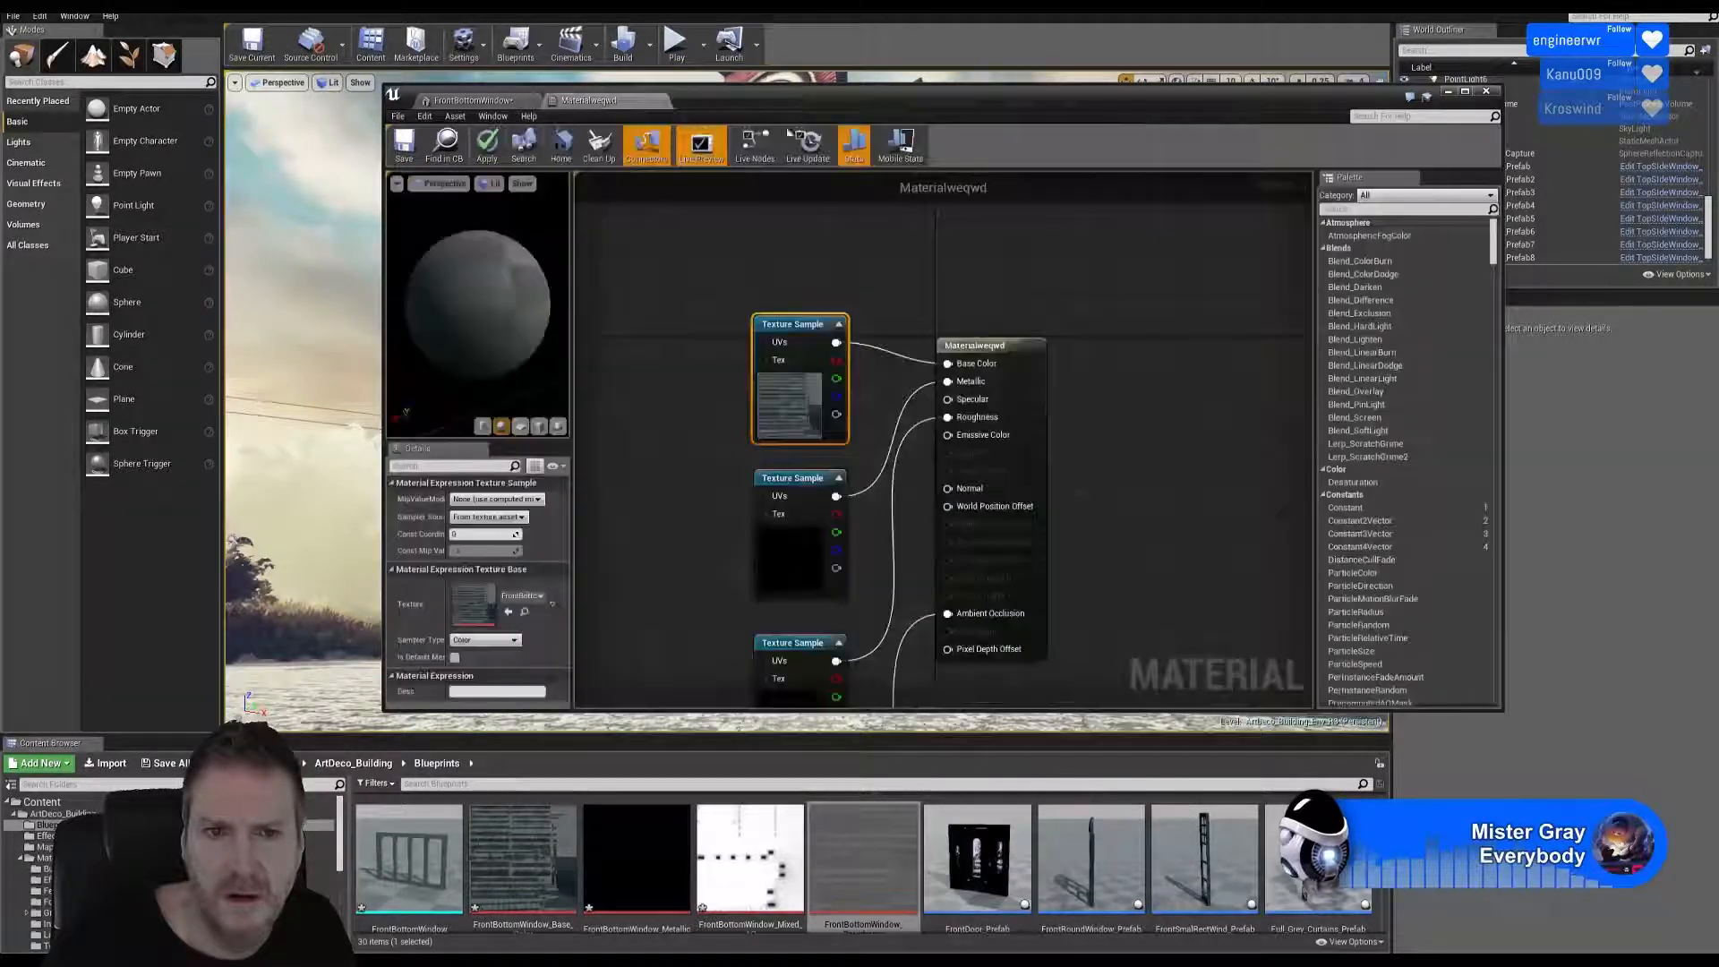
Try to apply the Materialweqwd material changes, then abort at the compilation warning.
right_drag(936, 306, 1016, 260)
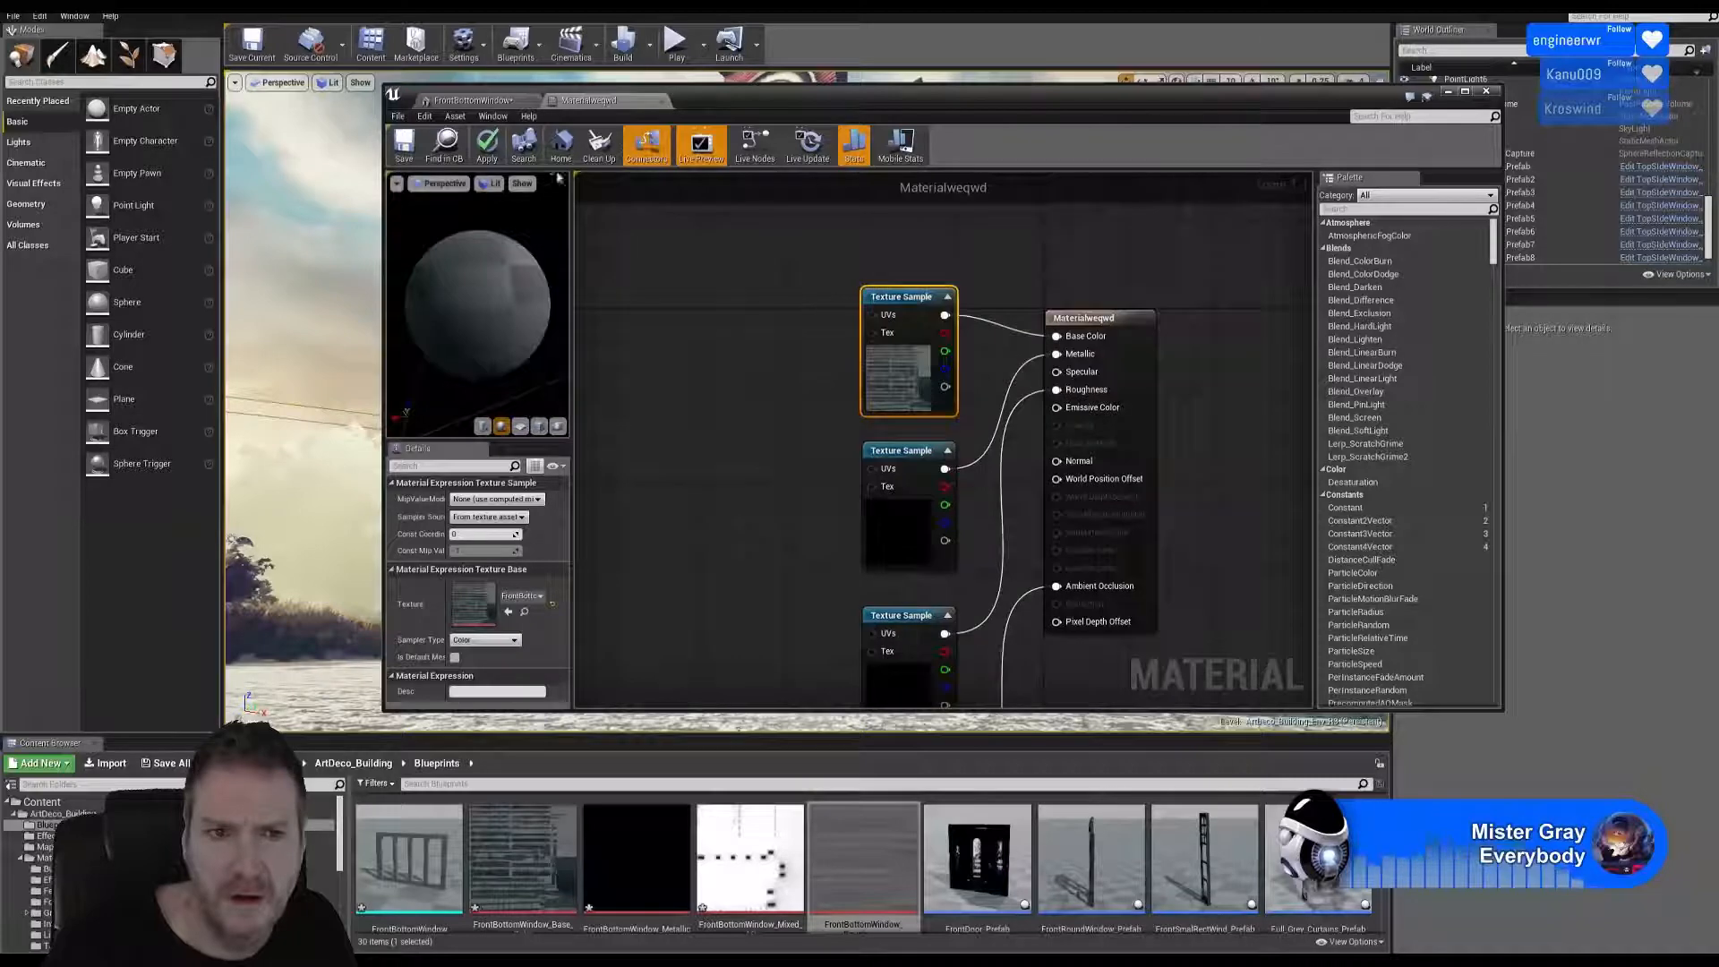
click(487, 143)
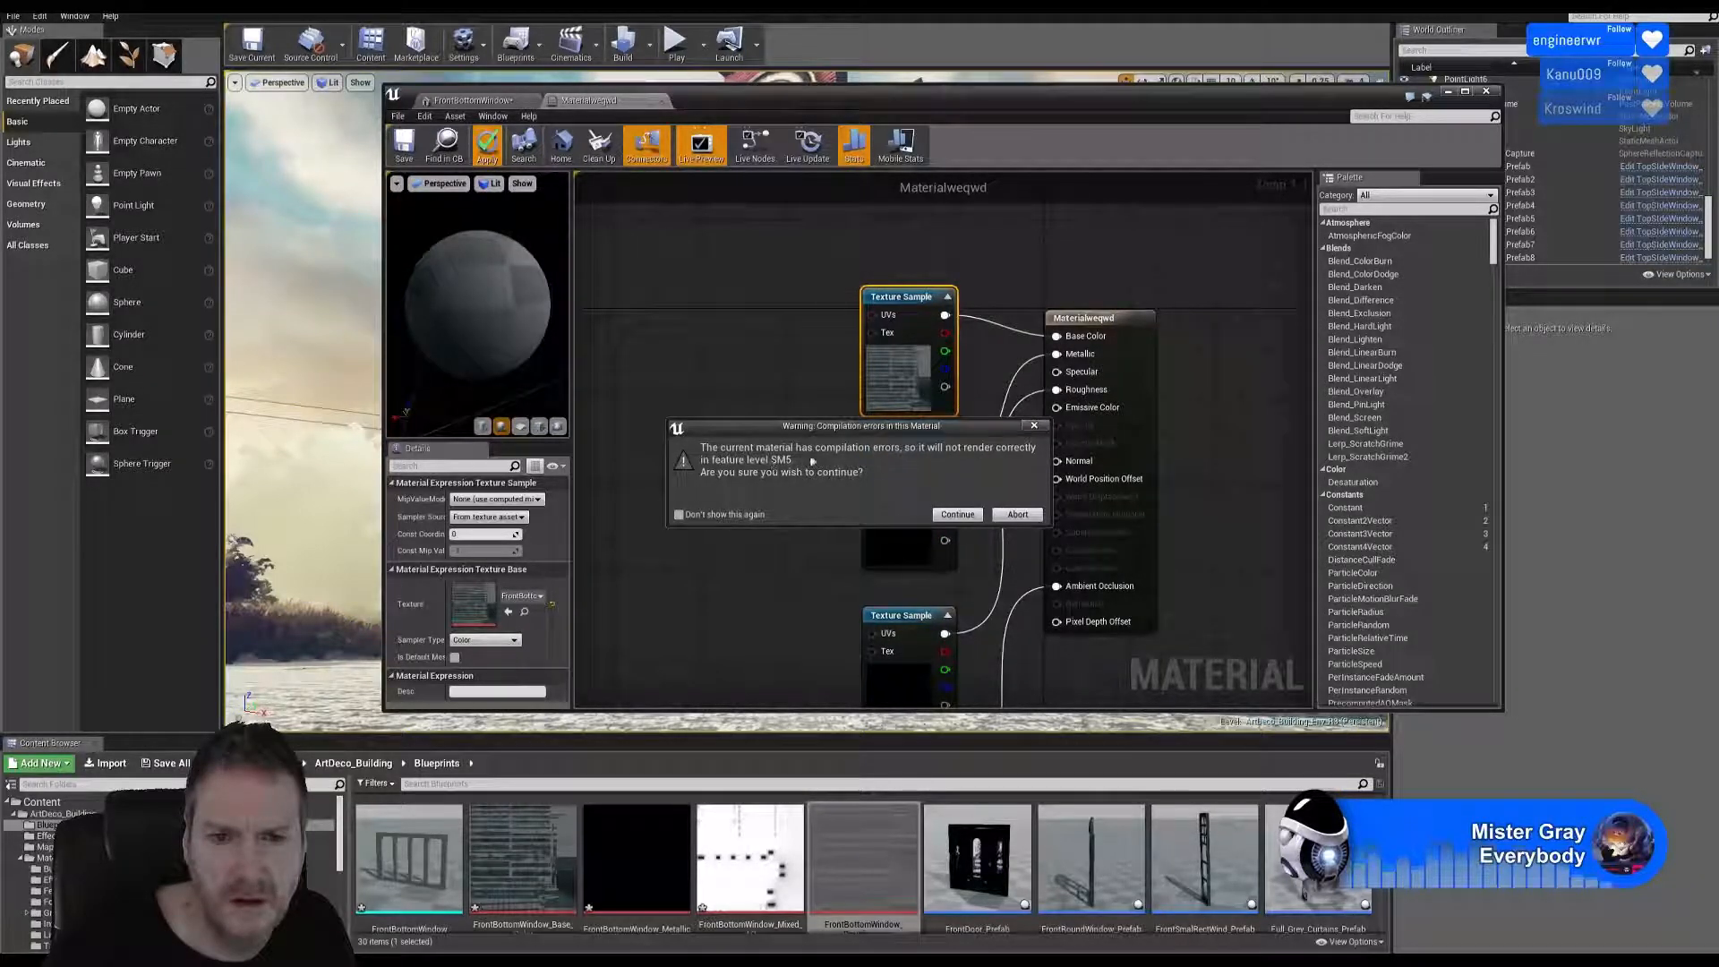
click(1020, 515)
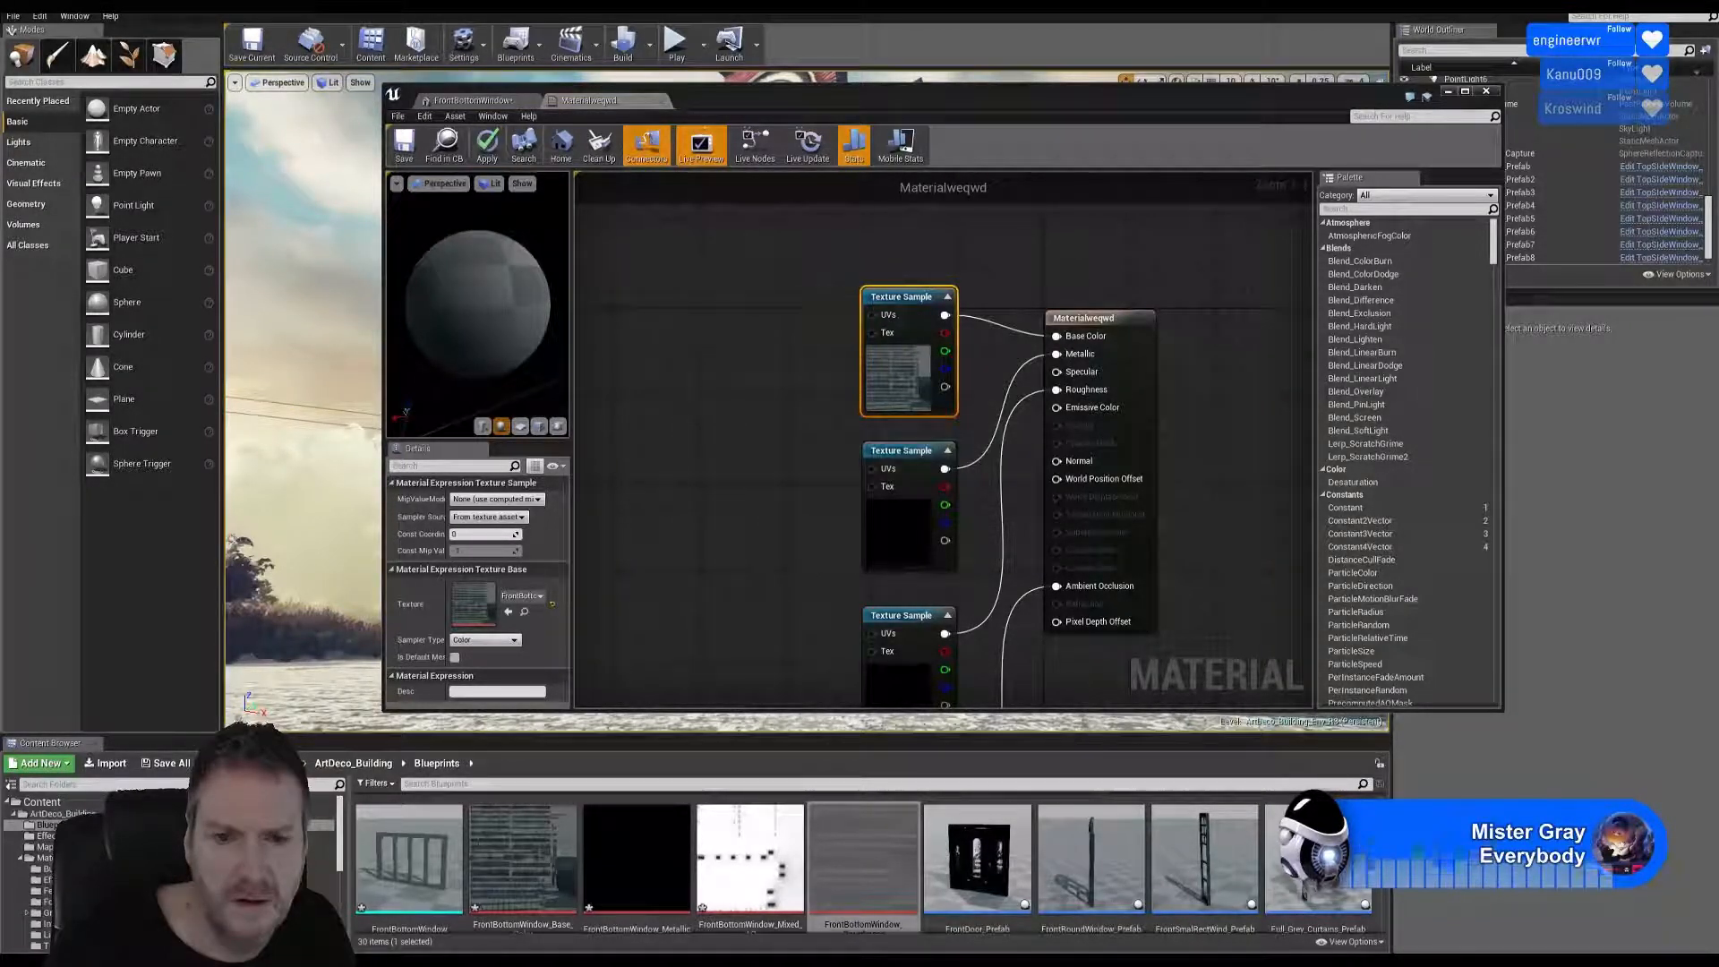
Turn off sRGB for the FrontBottomWindow roughness texture used in the graph, save the texture and close its editor.
right_drag(860, 655, 798, 445)
click(835, 495)
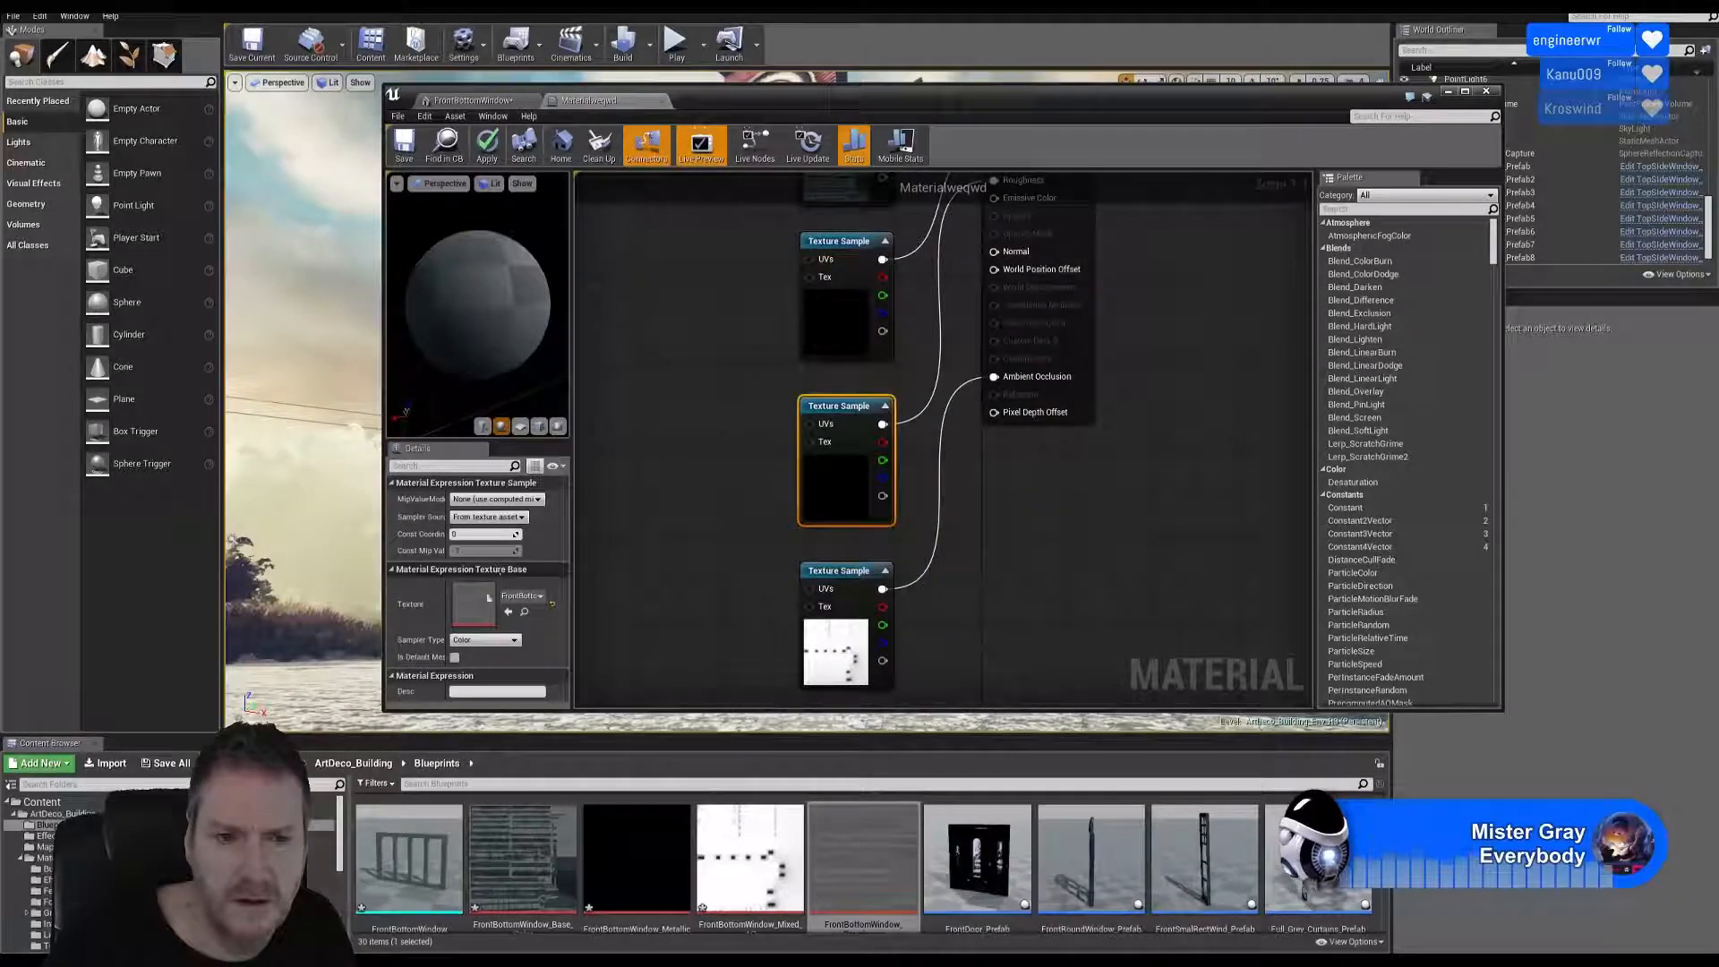
double_click(473, 607)
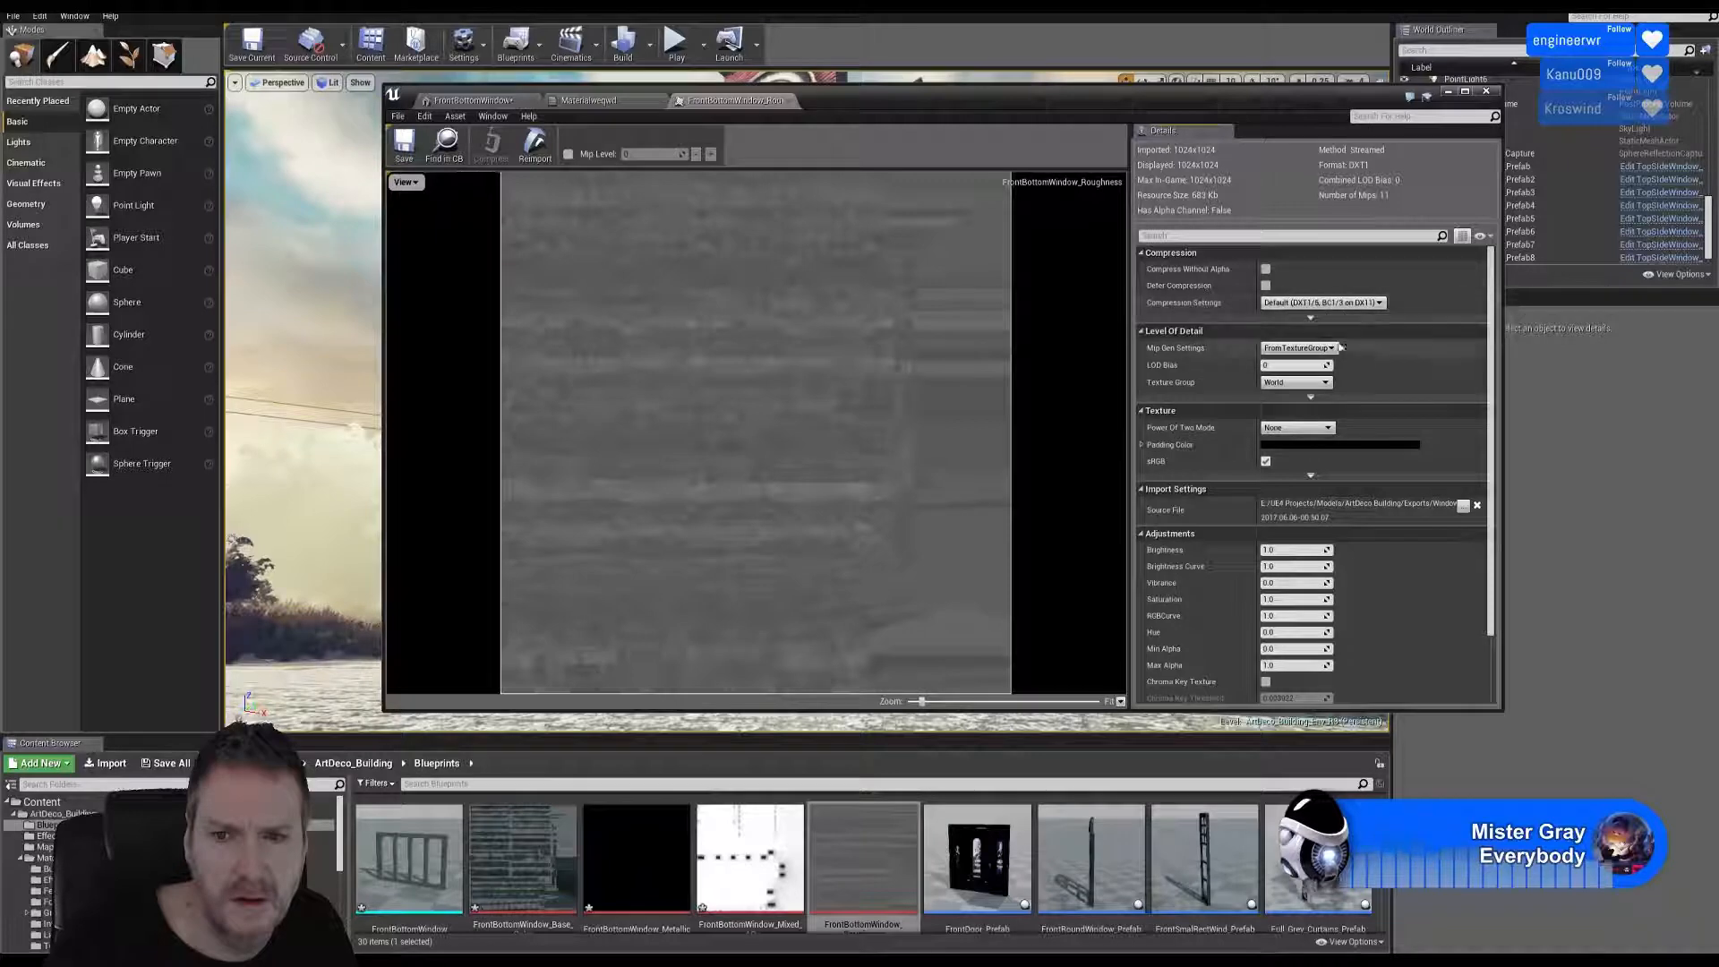
click(1265, 461)
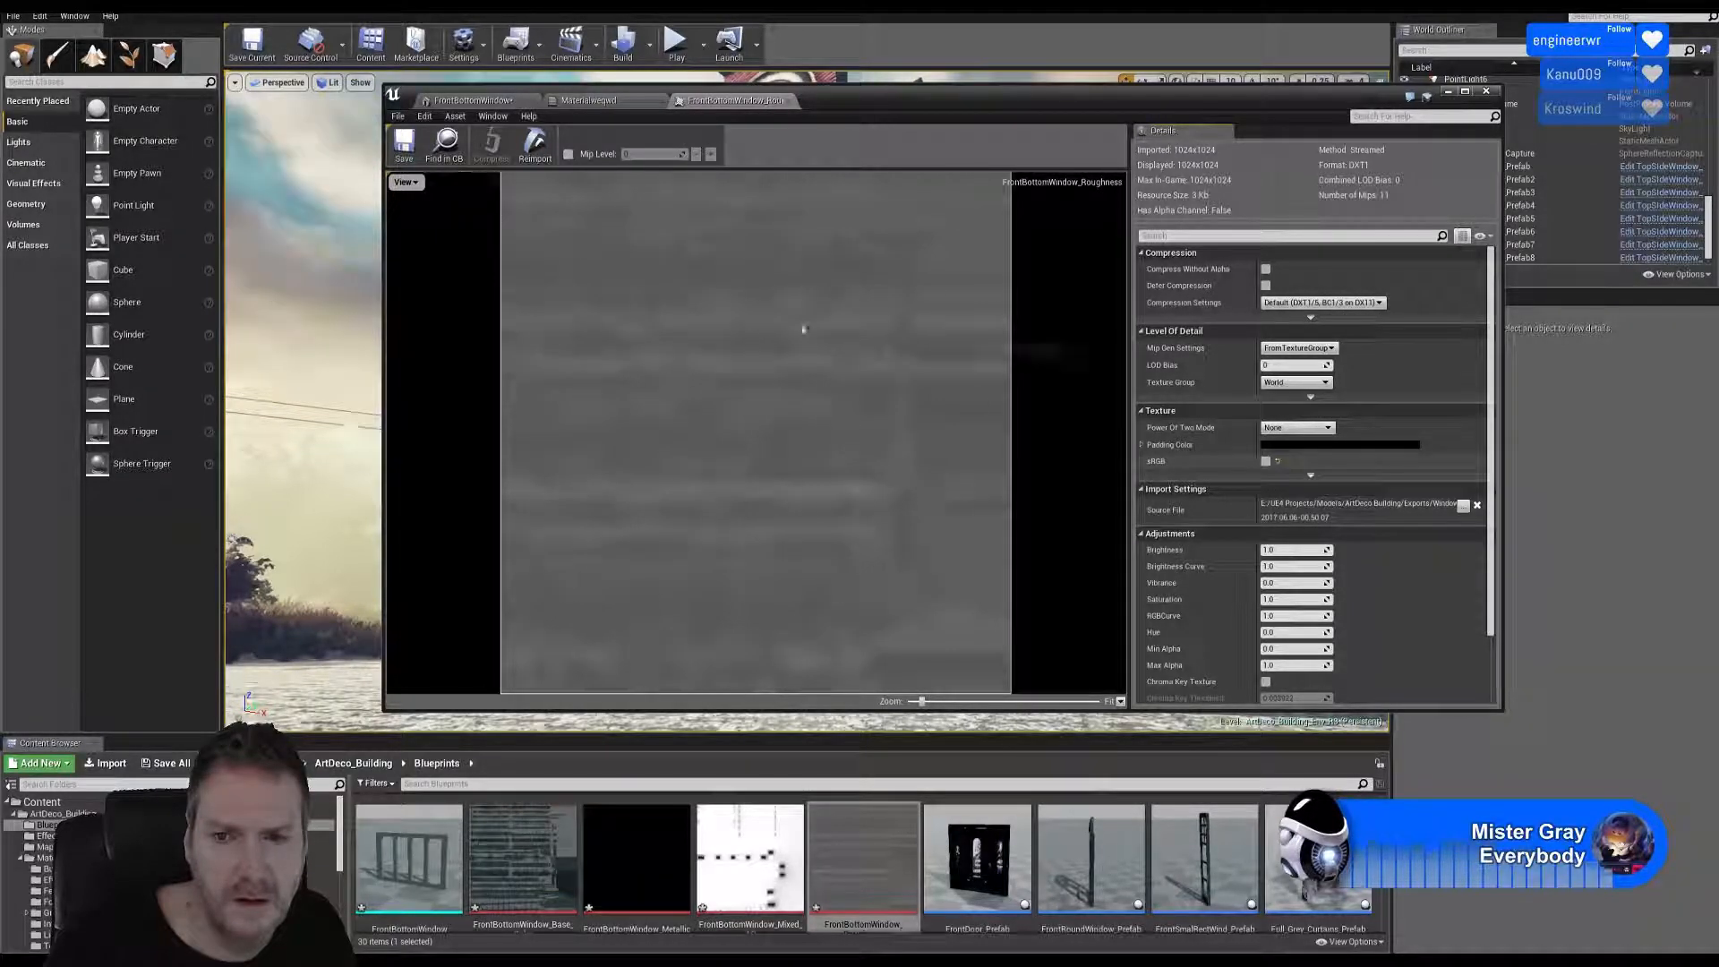
click(407, 152)
click(787, 103)
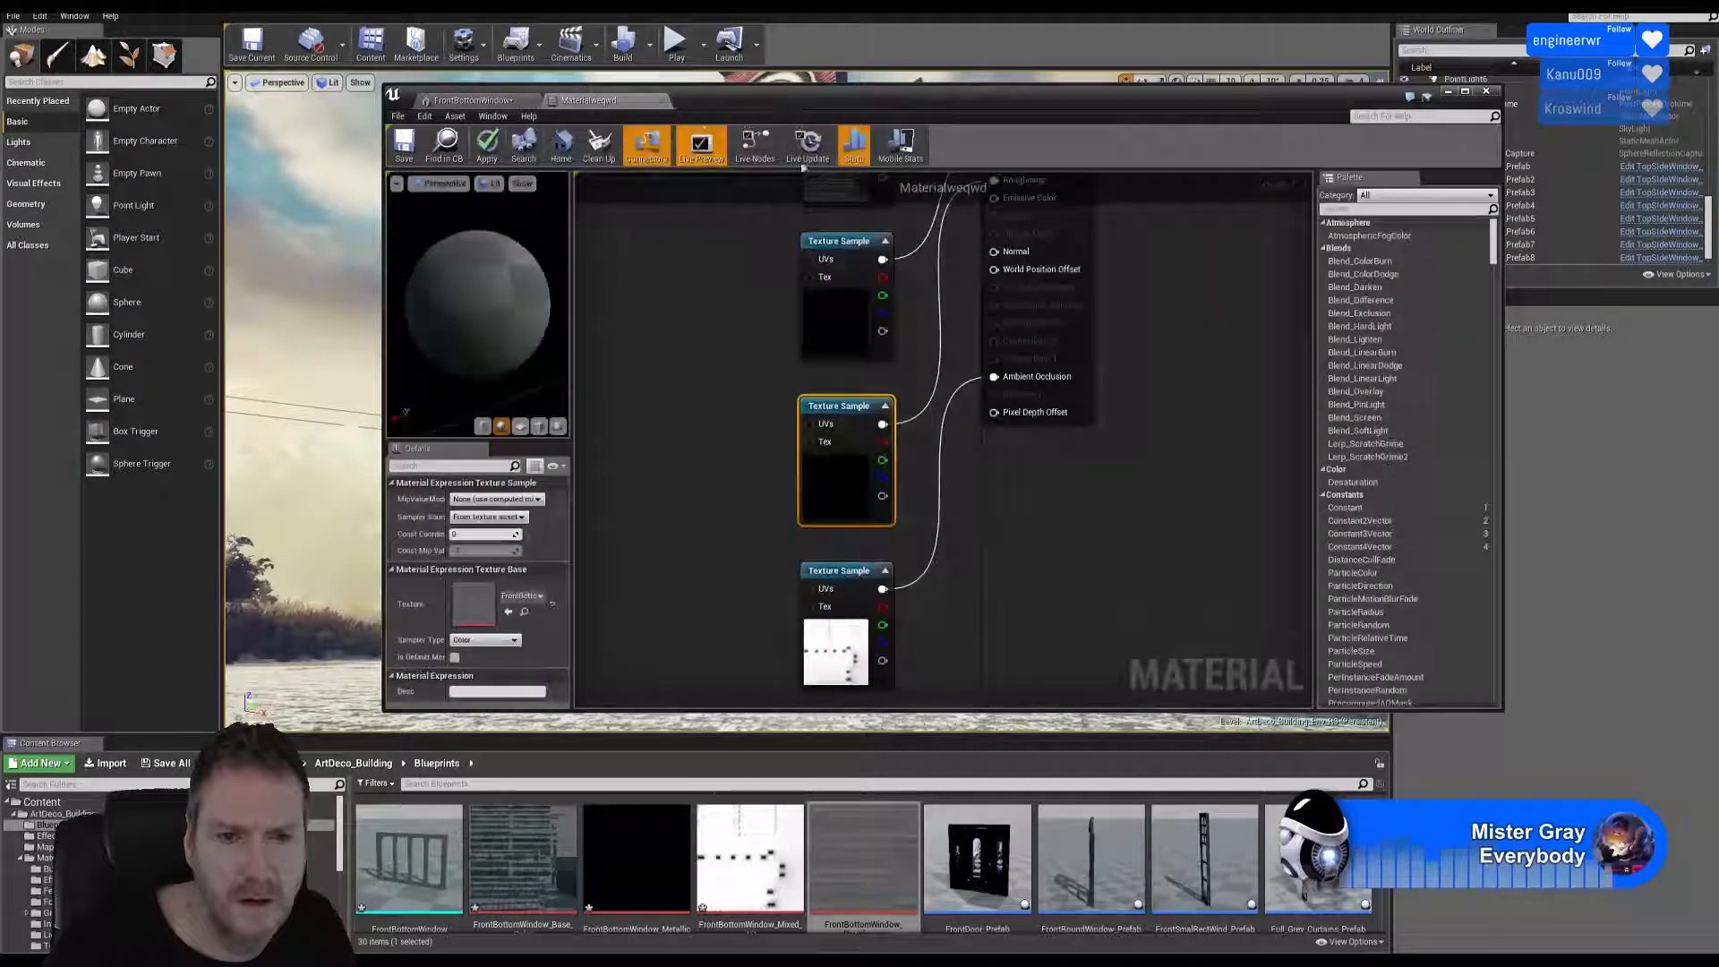
Try to save Materialweqwd, then abort and close the material and mesh editors without applying the material changes.
click(403, 143)
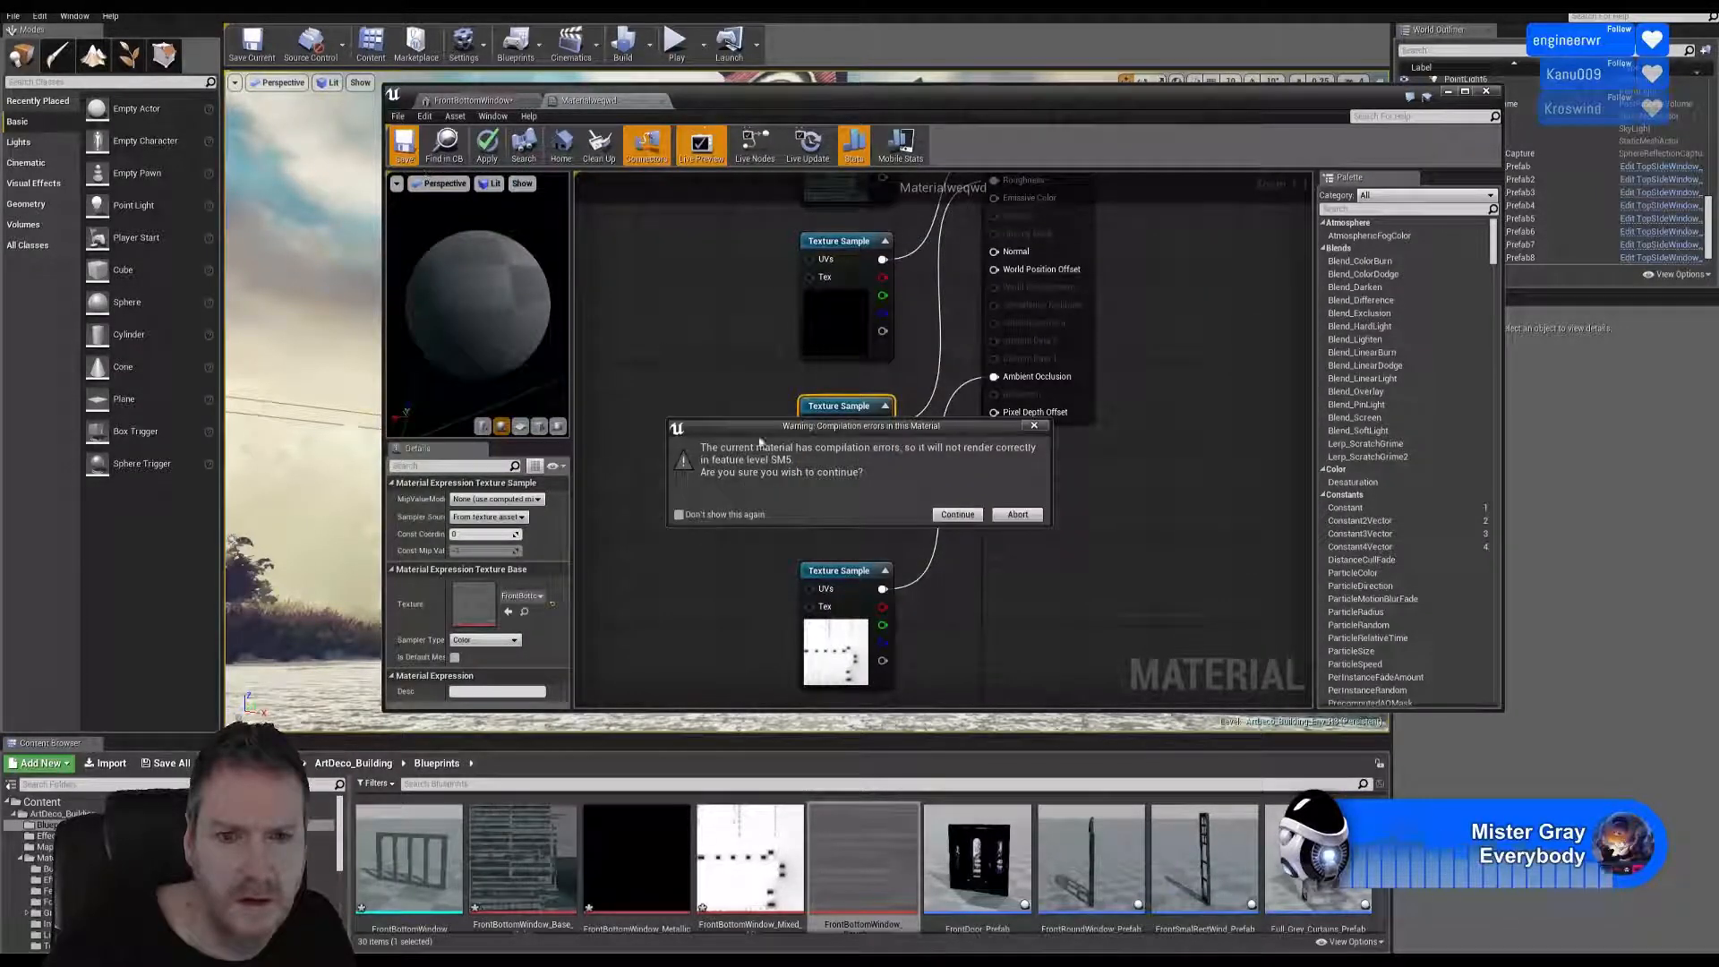
click(1020, 514)
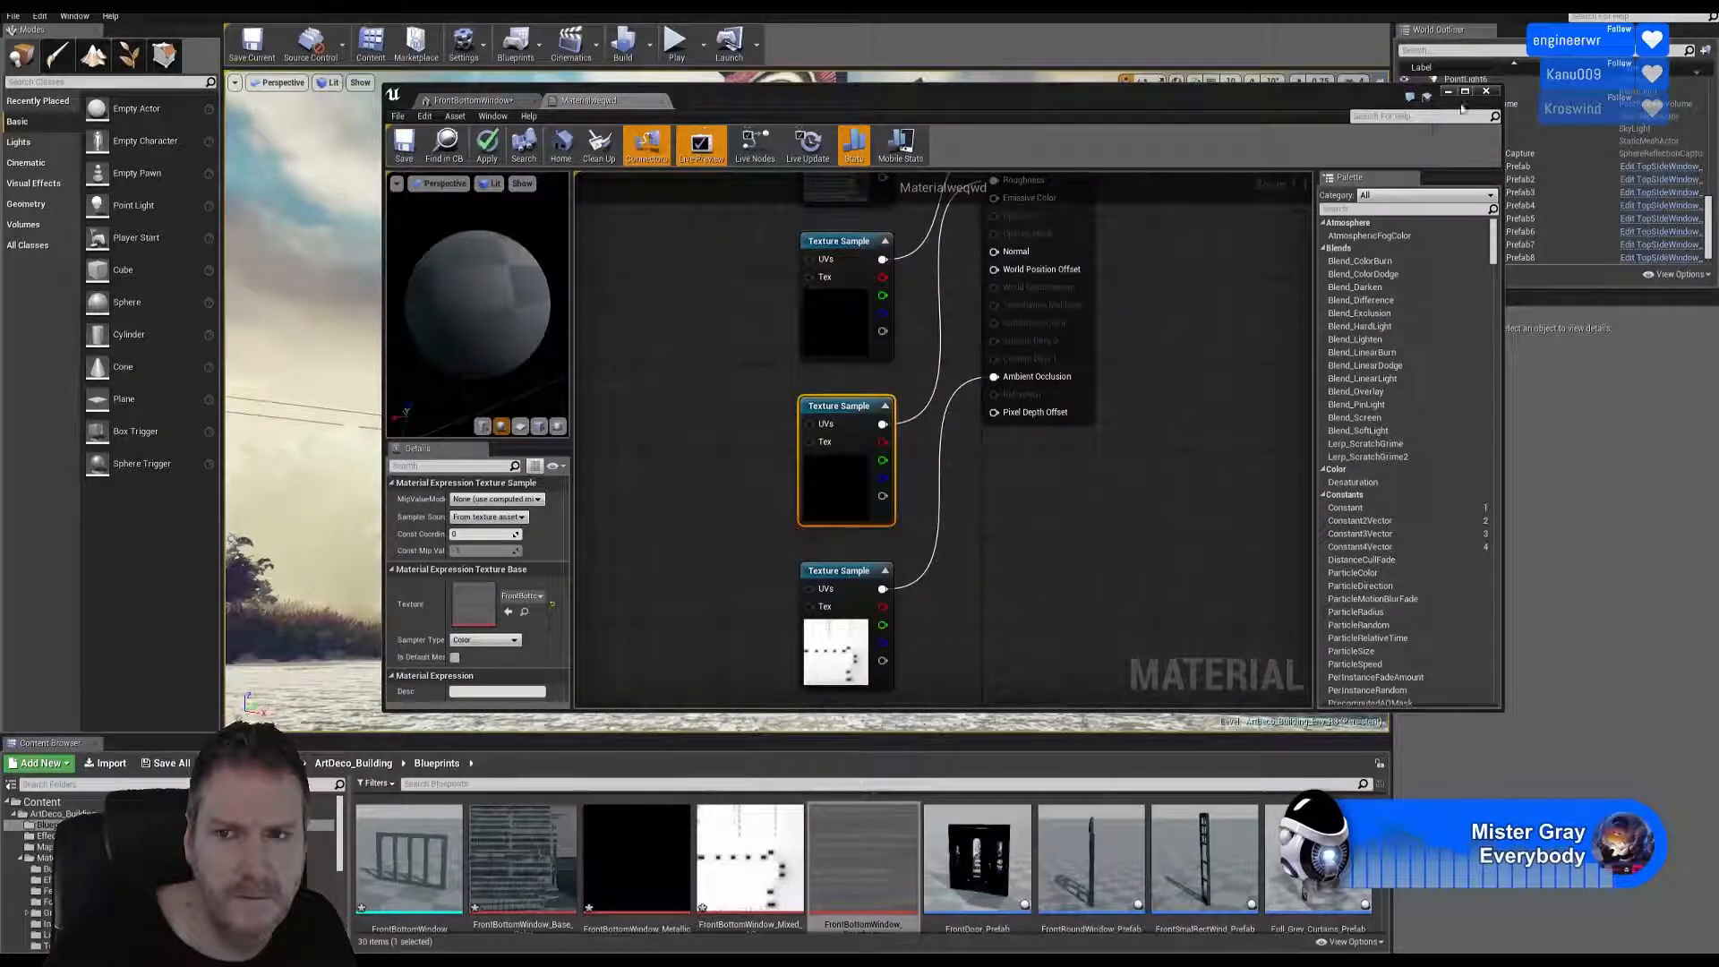
click(661, 100)
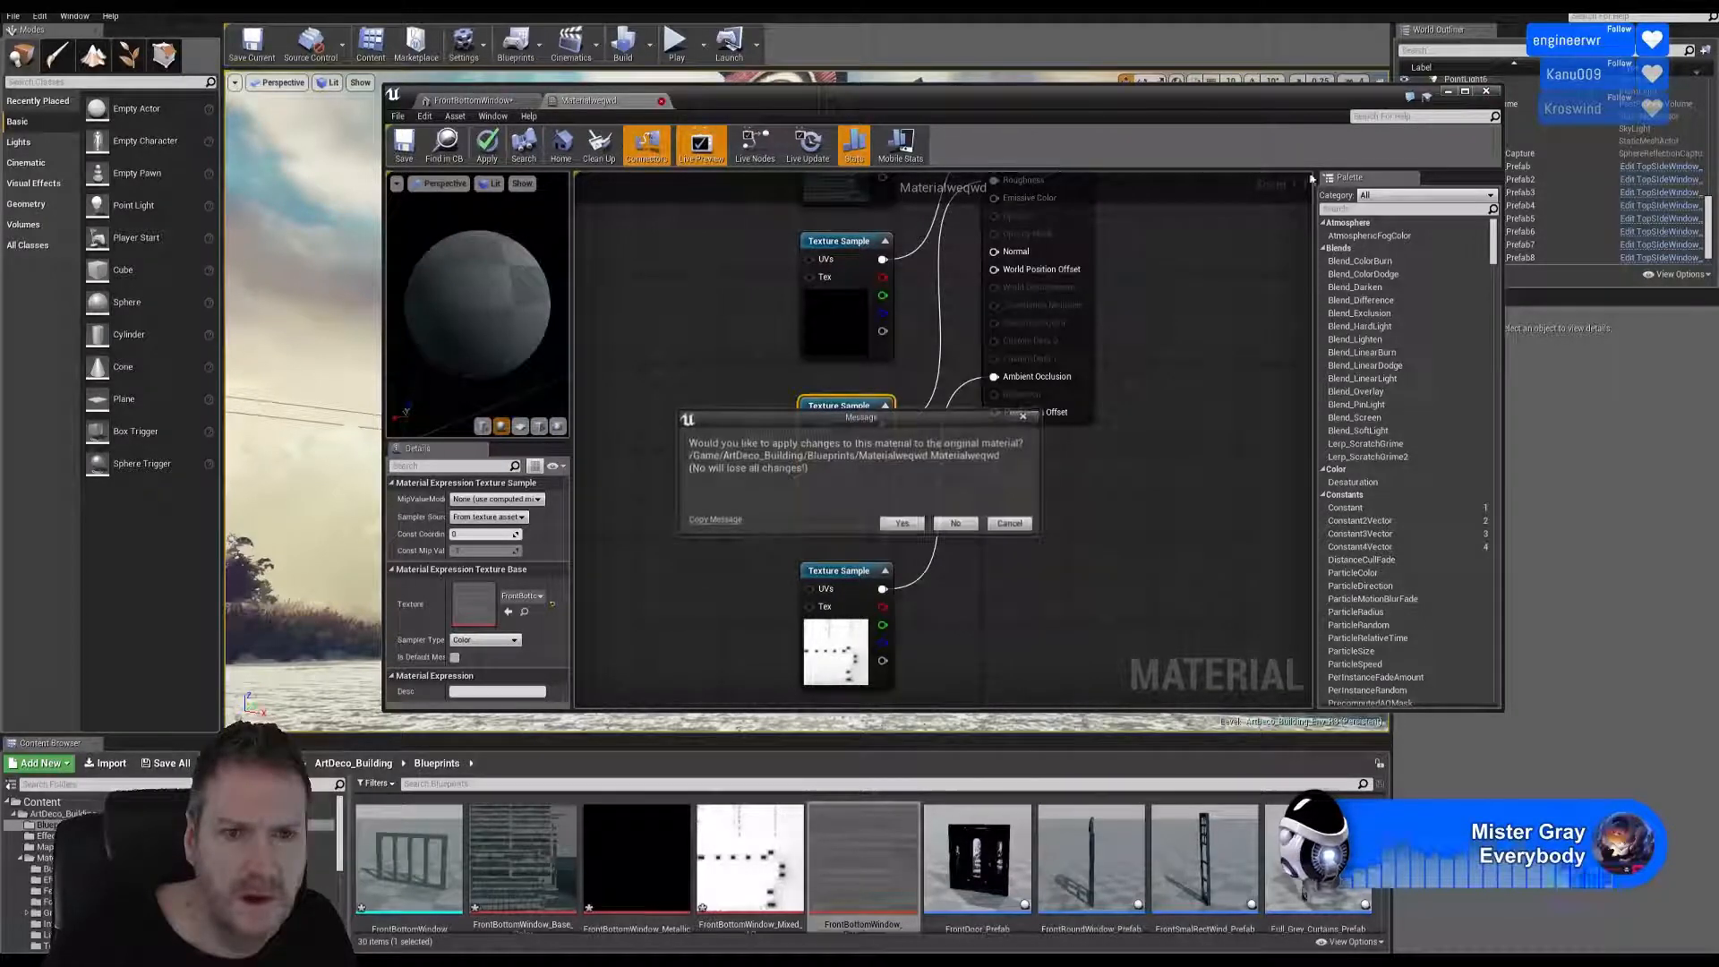
click(954, 525)
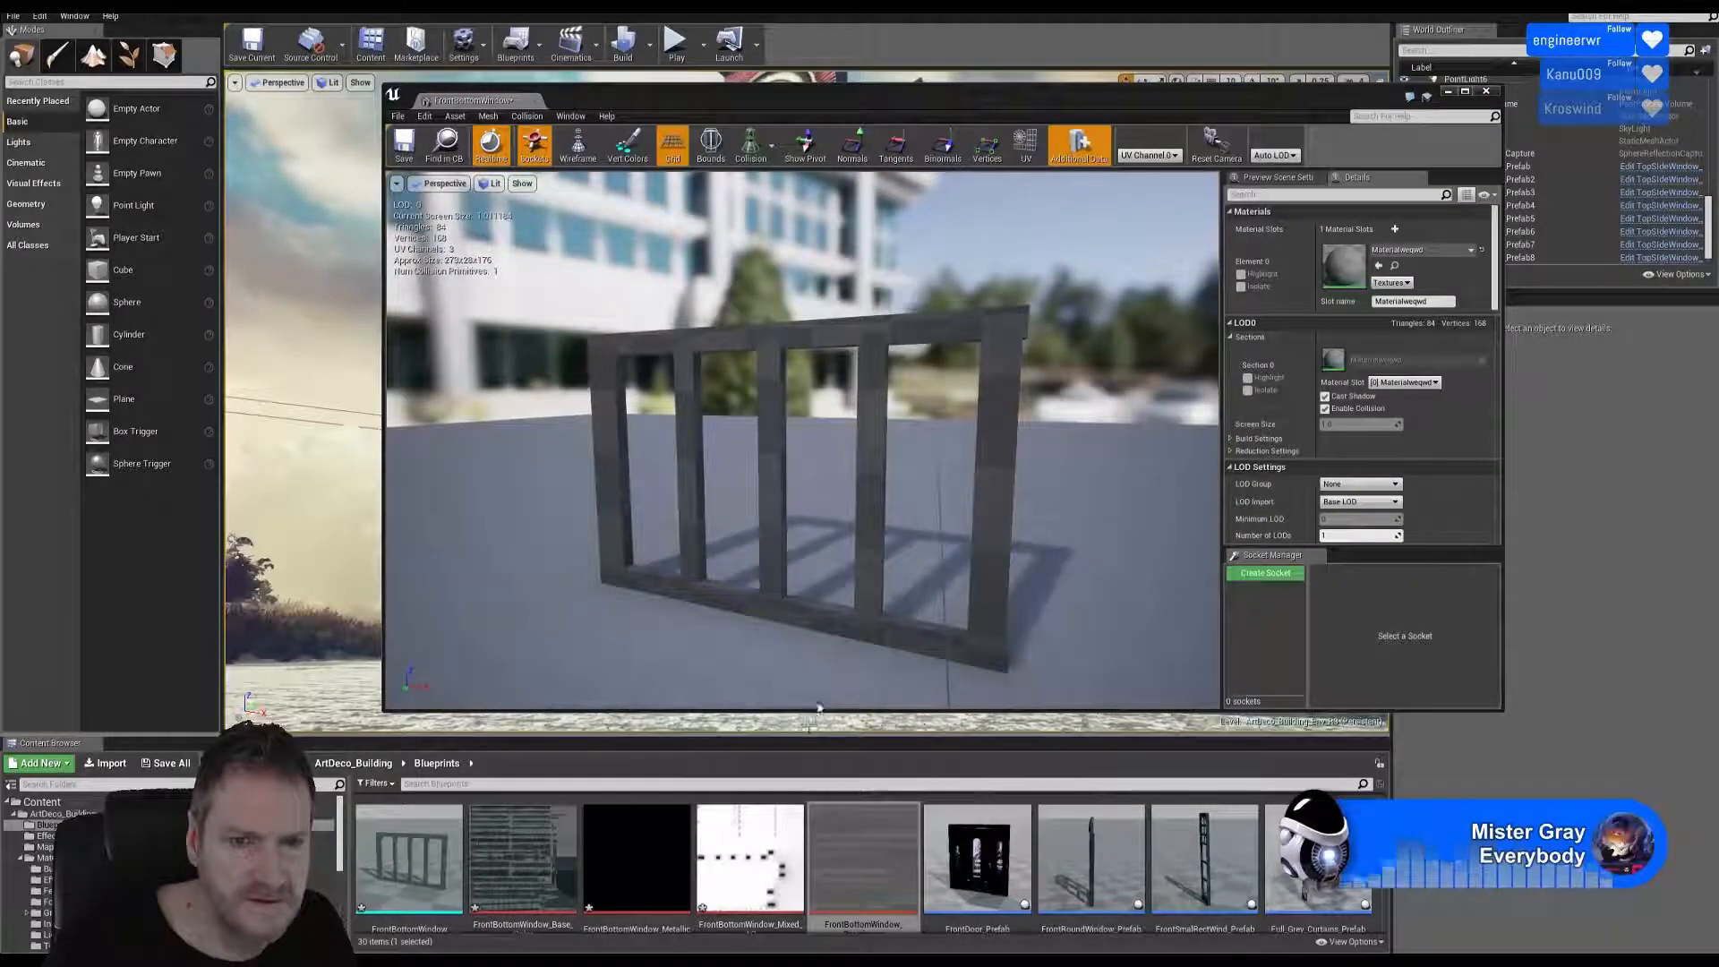
click(1485, 92)
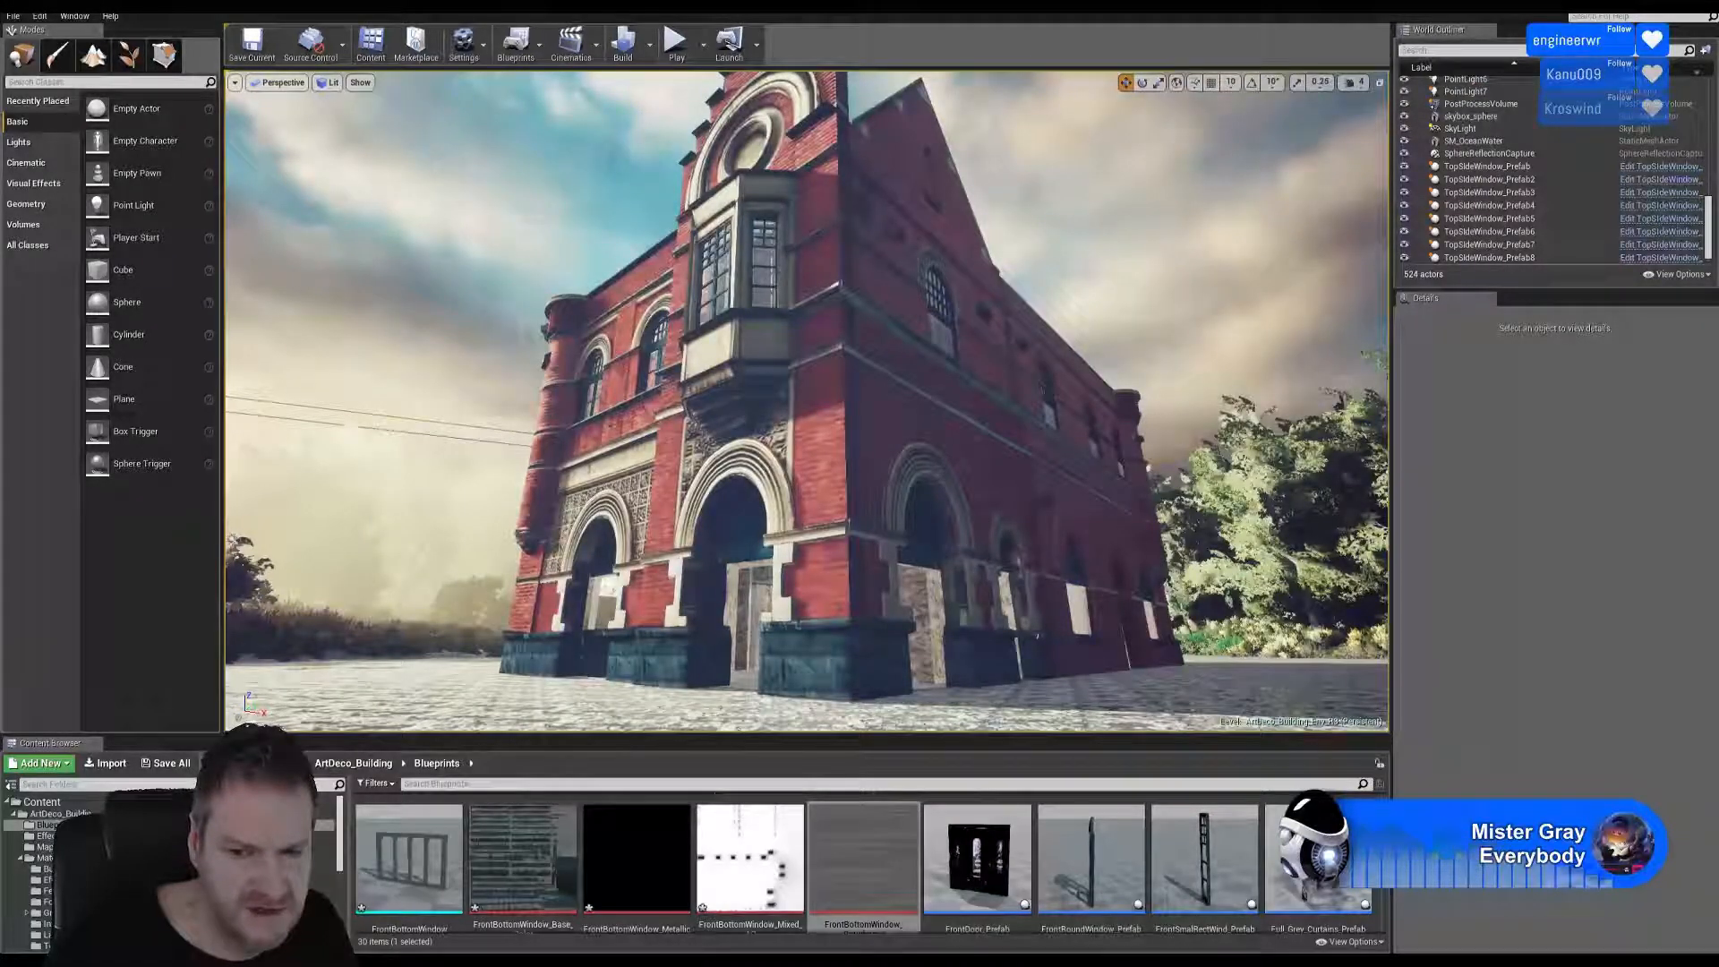
Rename the Materialweqwd material in the Blueprints folder to BottomSqrWindow_MAT.
scroll(865, 859, up, 2)
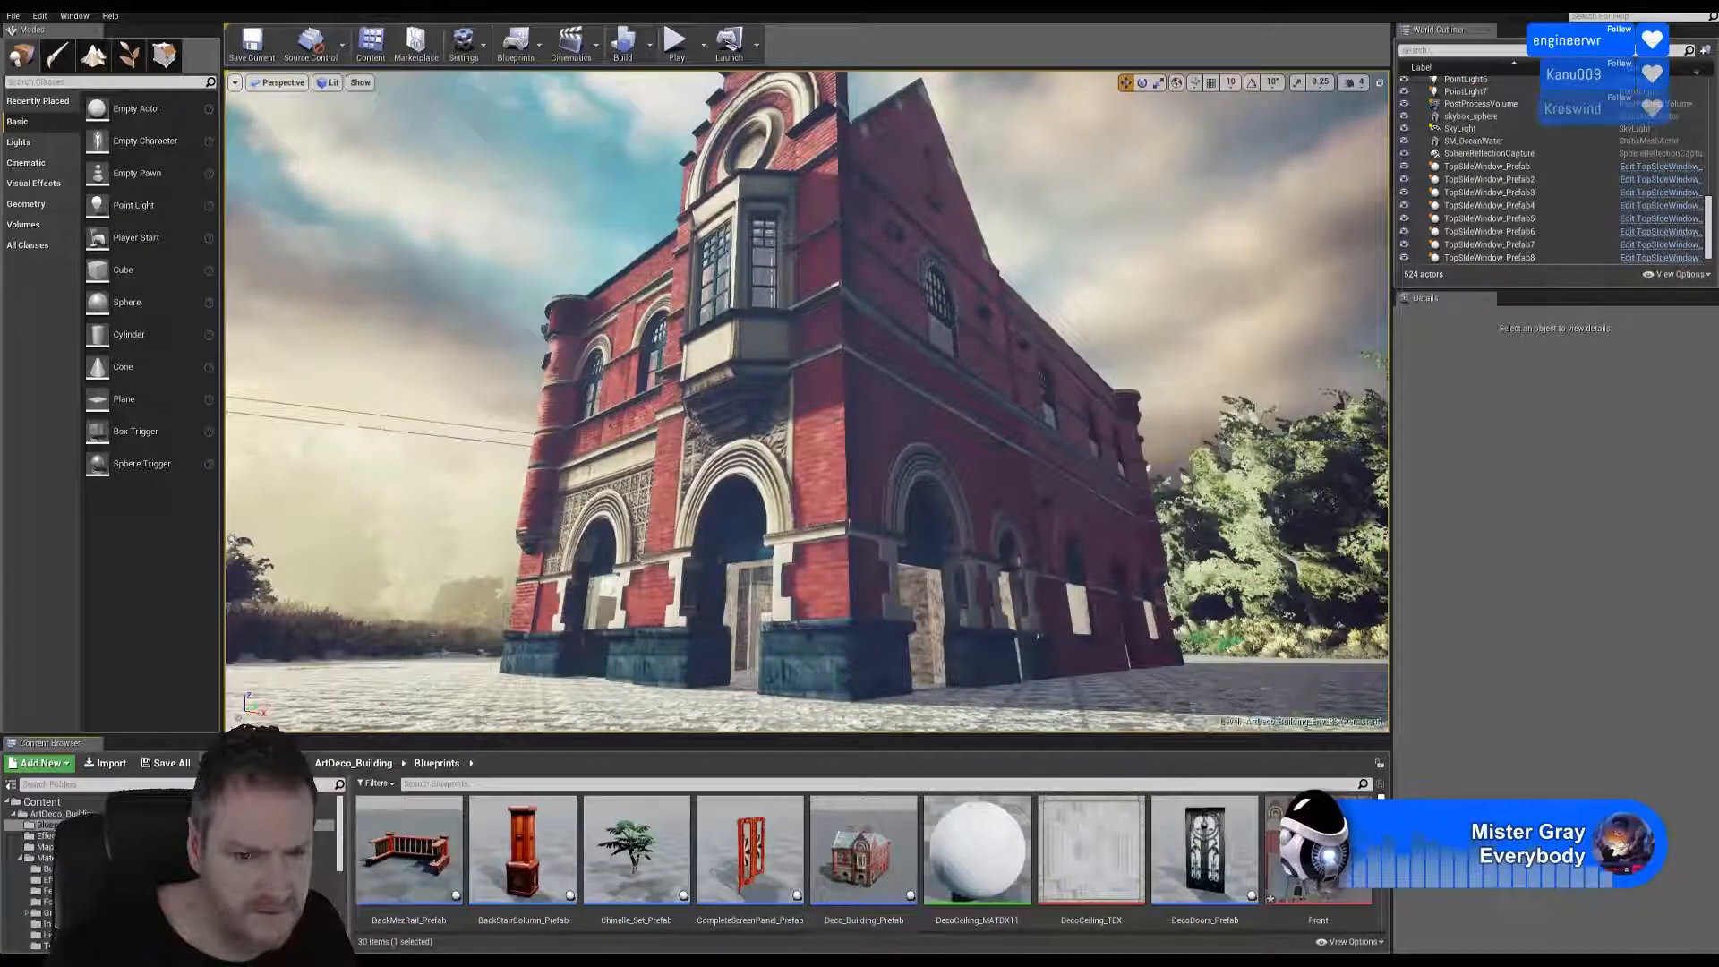
scroll(865, 859, down, 5)
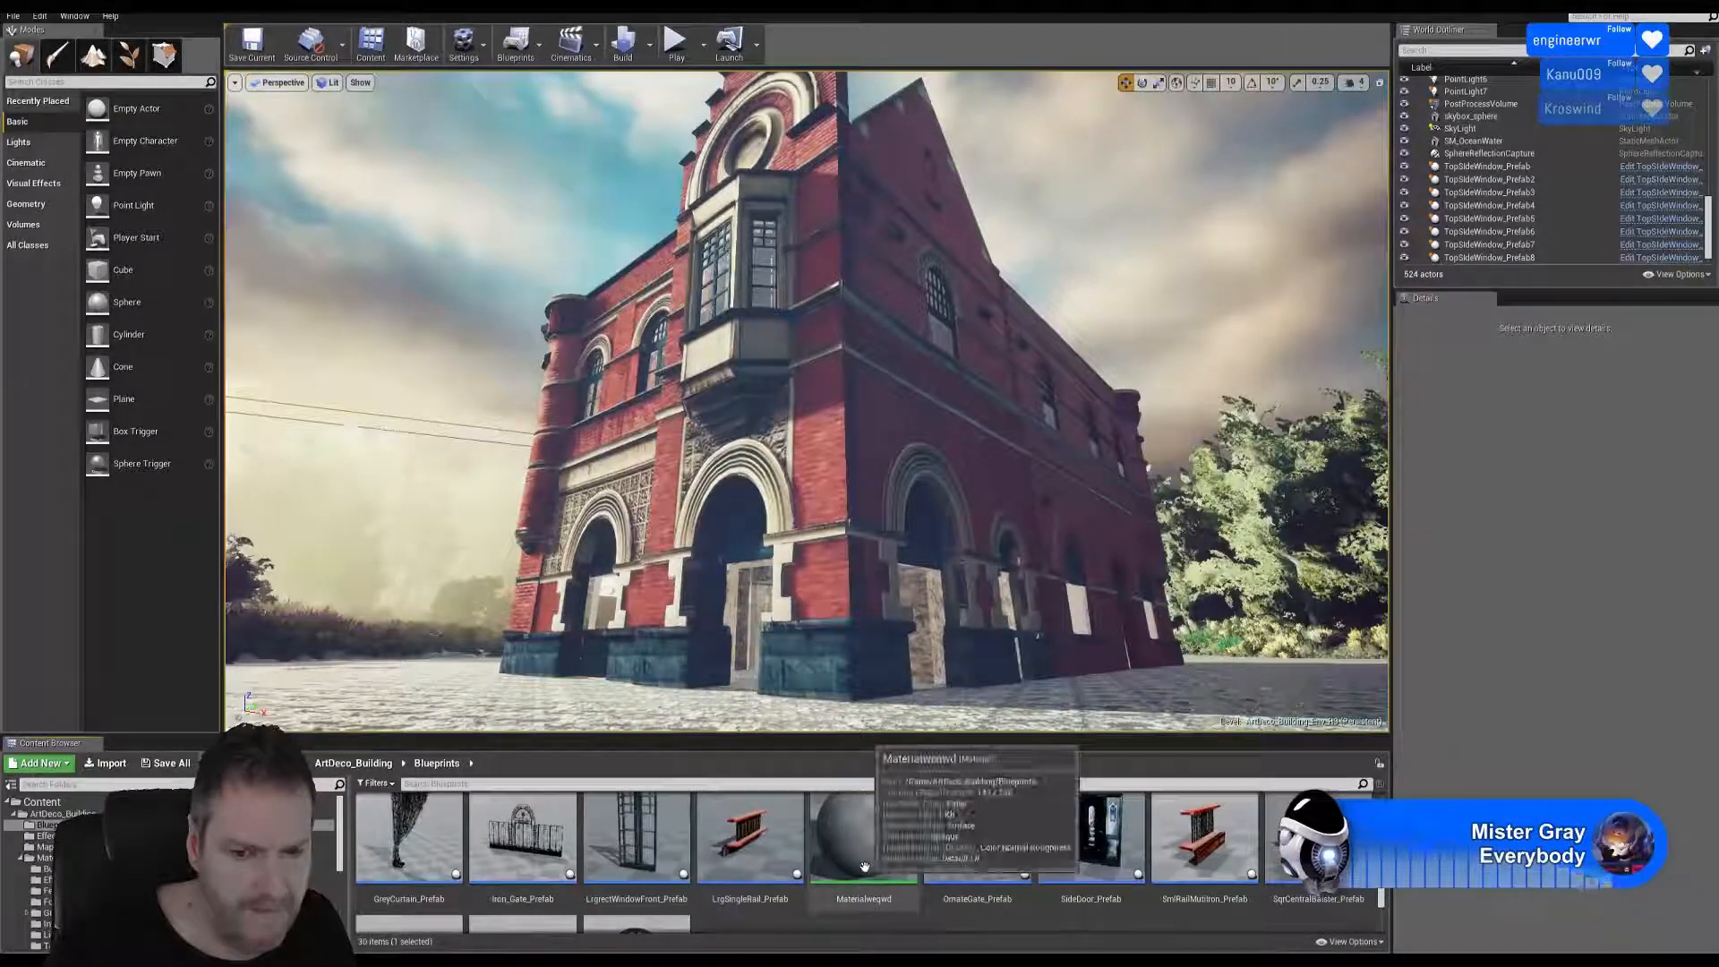
right_click(864, 866)
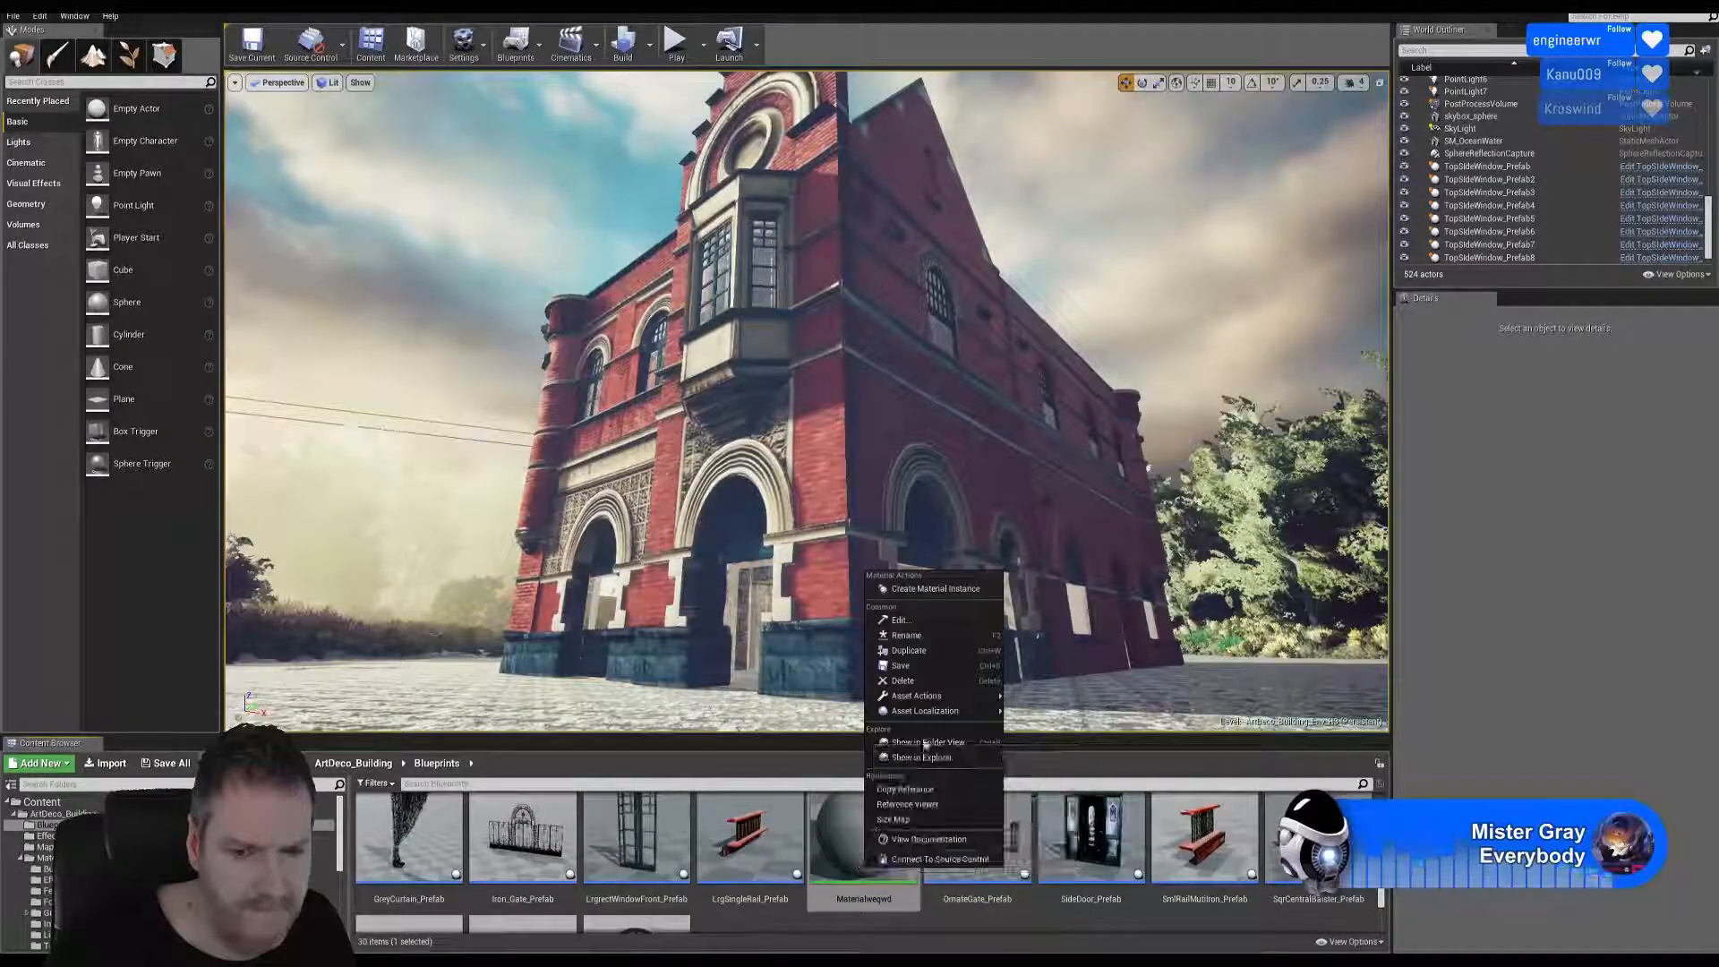
click(922, 635)
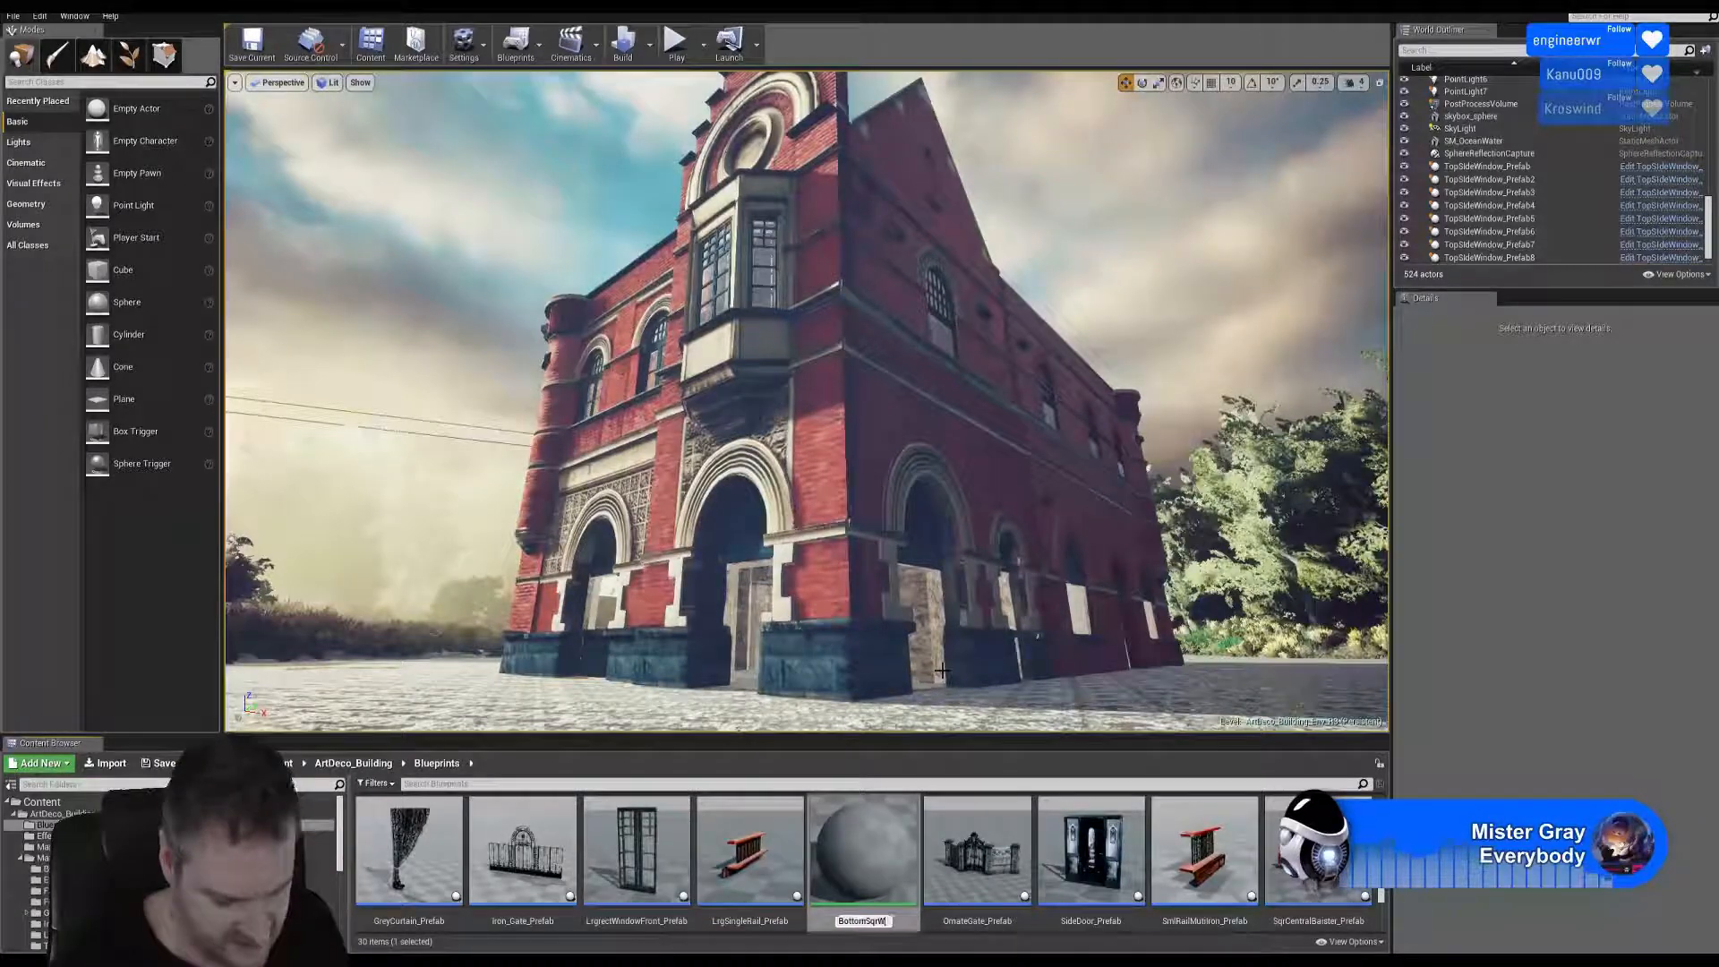
text(dow_MAT)
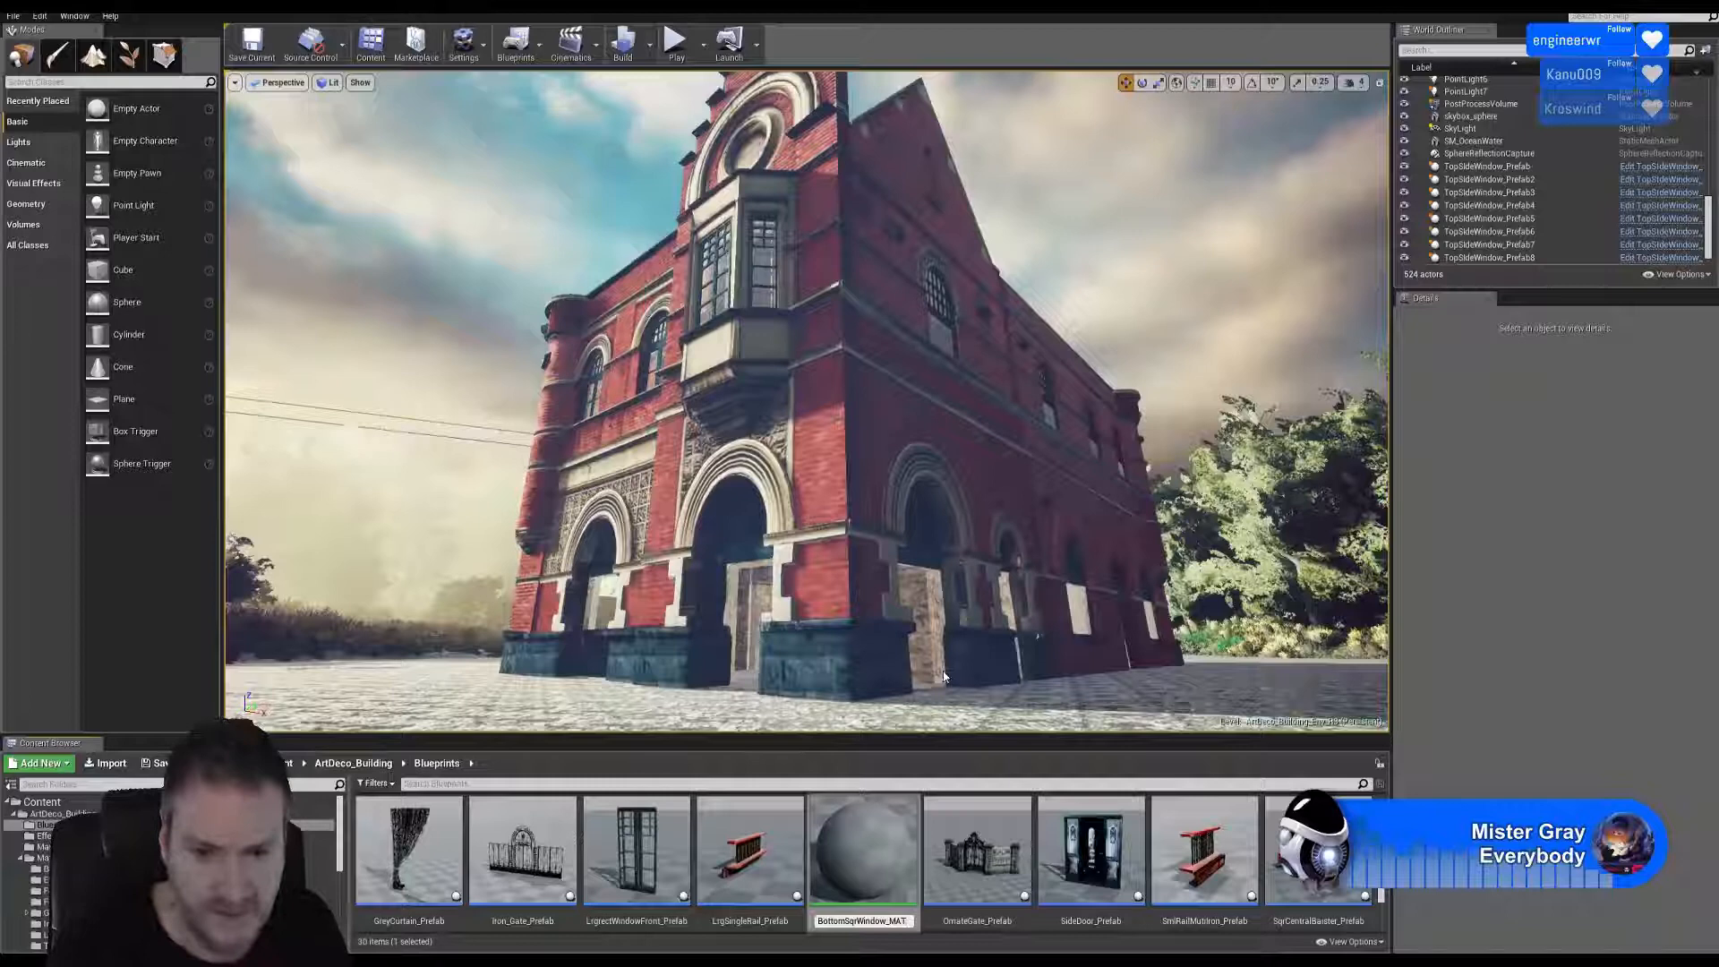
key(Return)
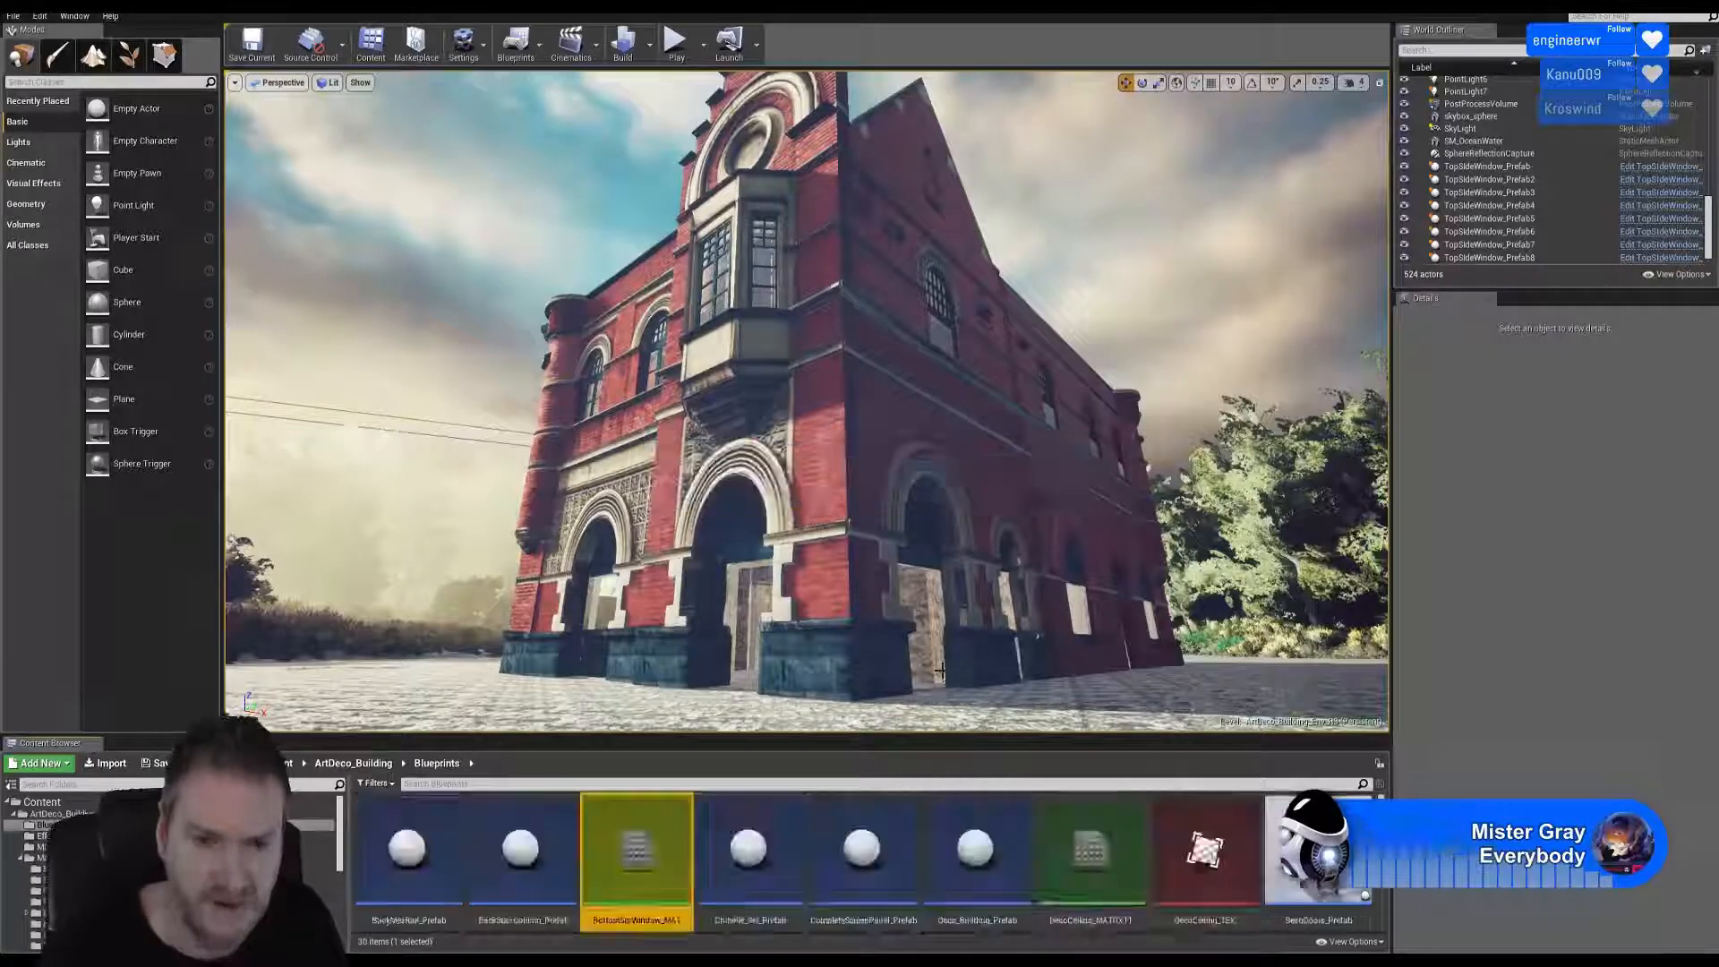
Delete the texture sample feeding Roughness in the BottomSqrWindow_MAT graph and save the material.
double_click(631, 846)
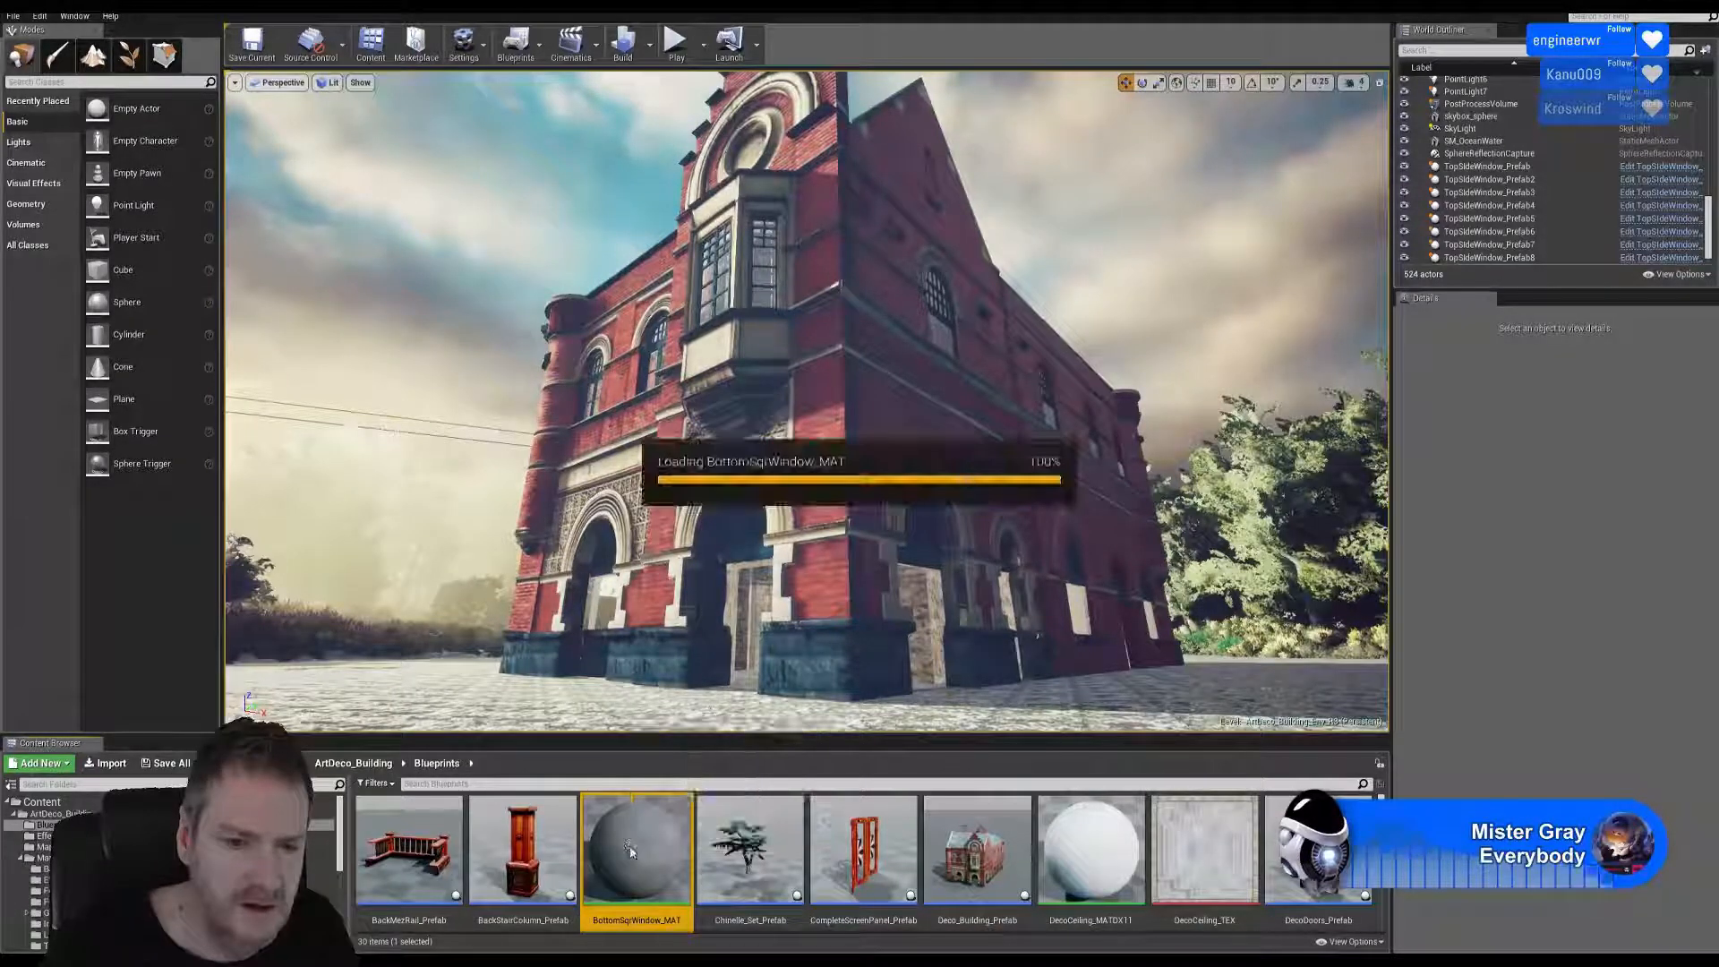
right_drag(1117, 378, 1145, 384)
click(846, 582)
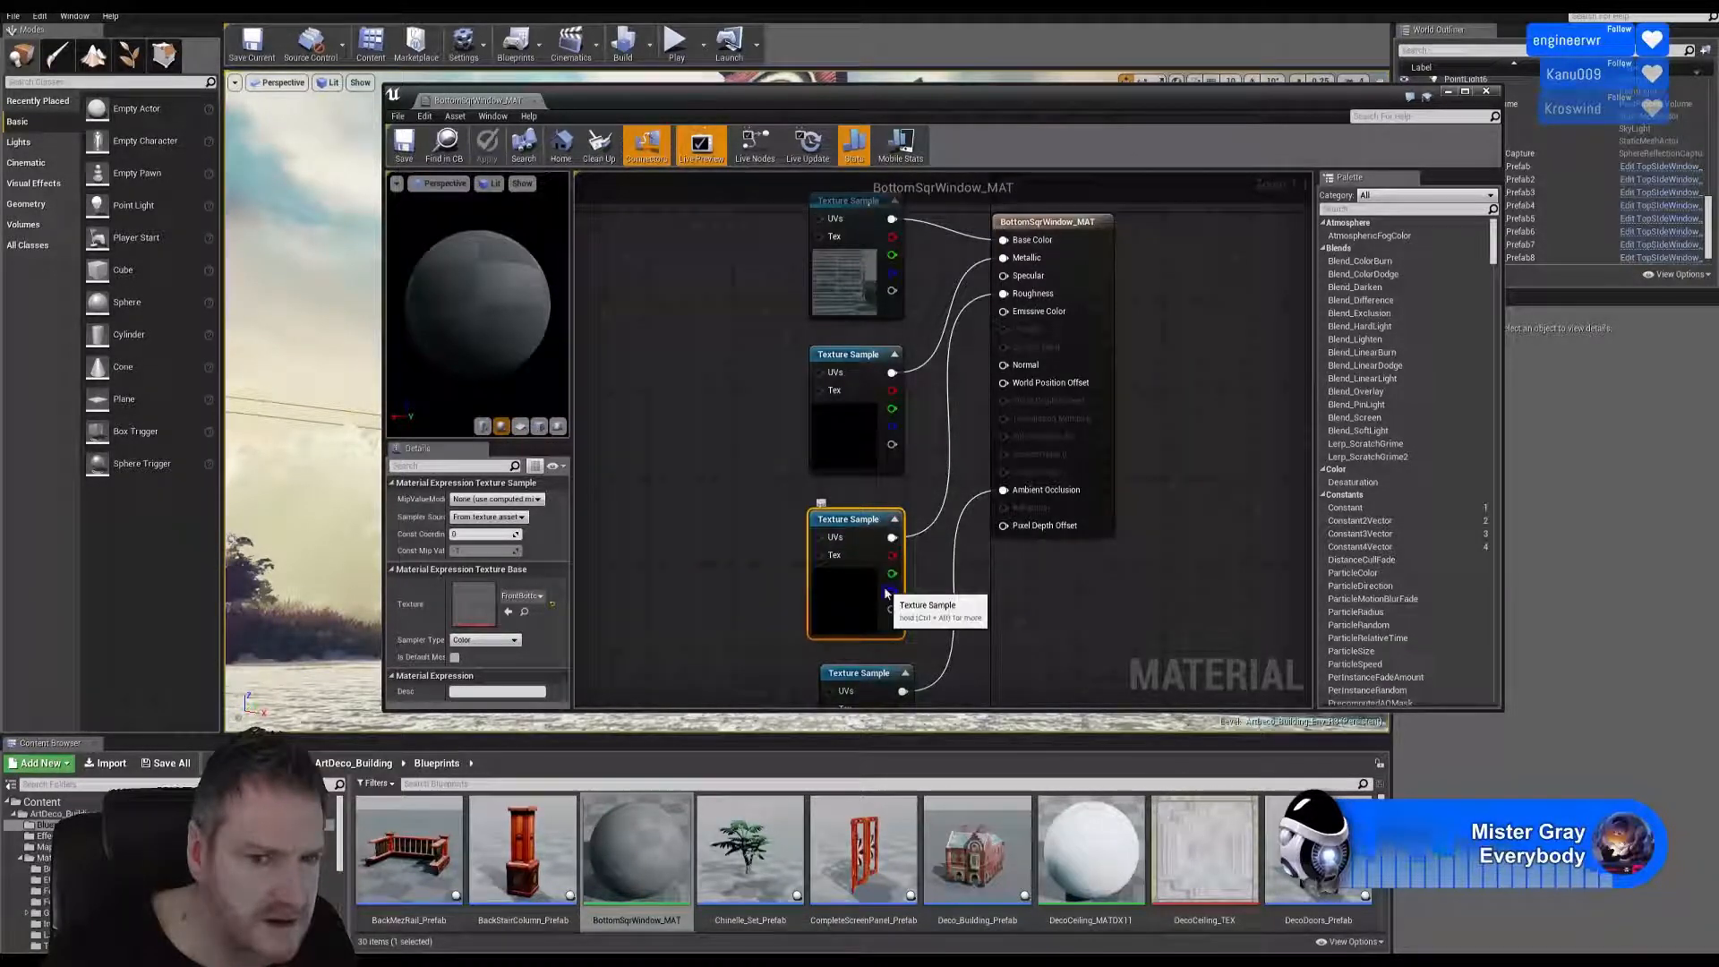
right_drag(948, 570, 943, 535)
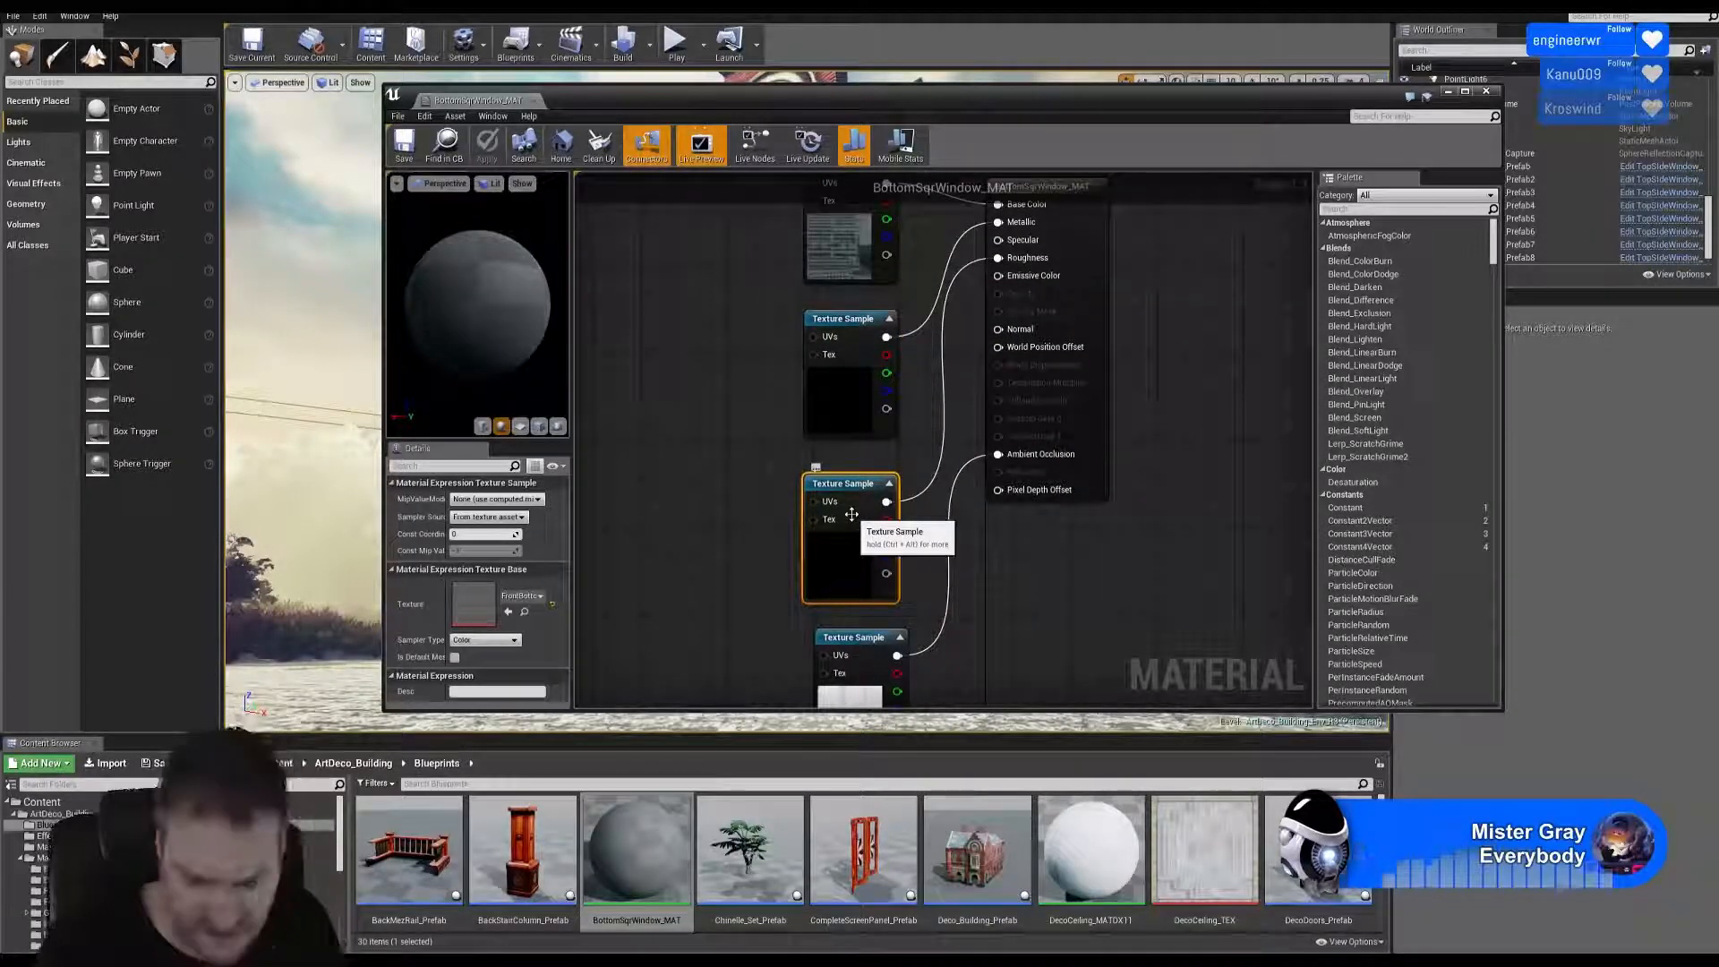
key(Delete)
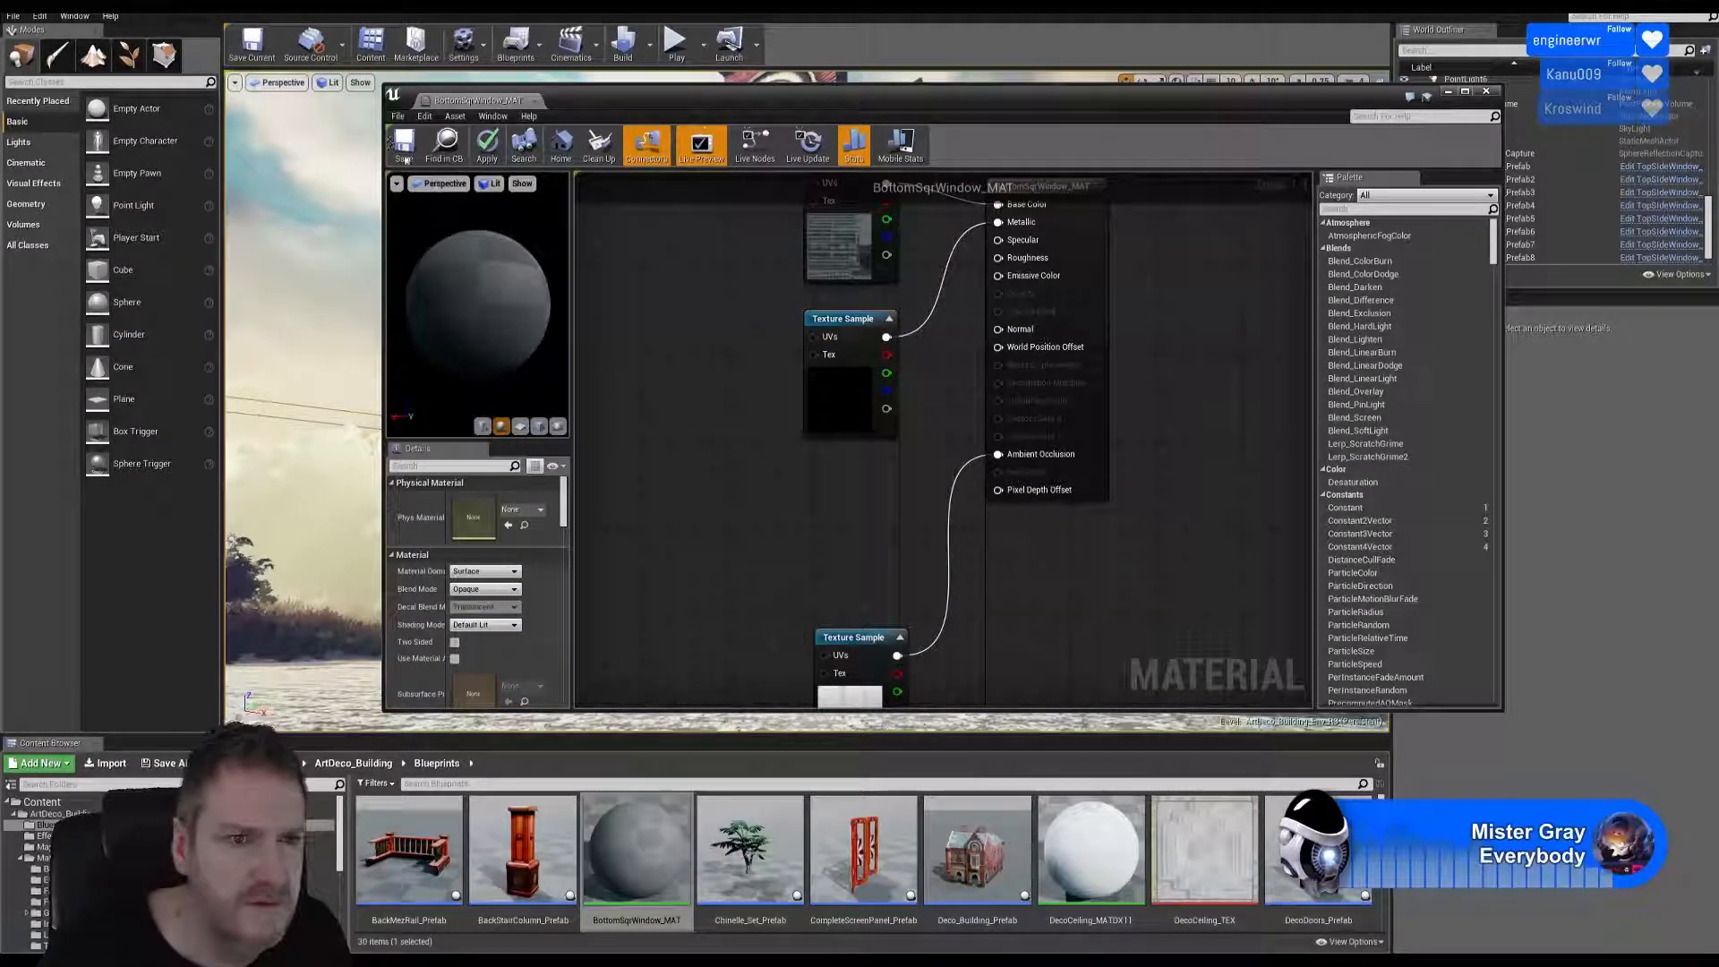
key(ctrl+s)
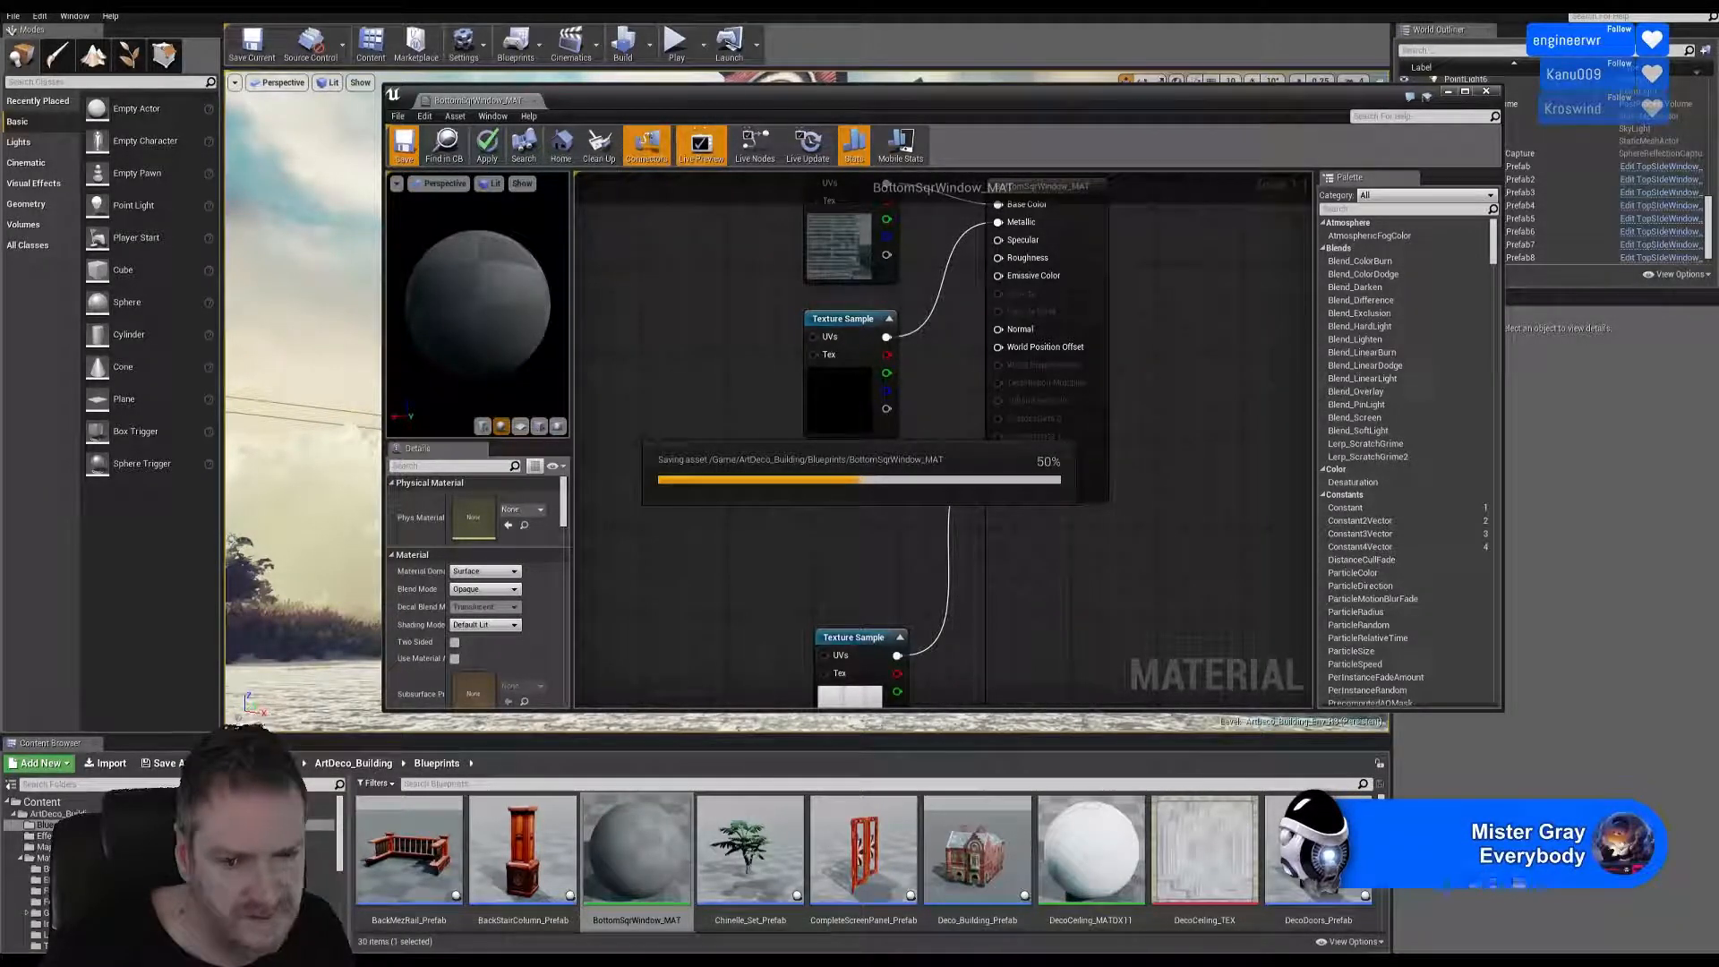
Add FrontBottomWindow_Roughness to the graph as a new texture sample, connect it to the Roughness input and close the material editor.
scroll(864, 859, down, 6)
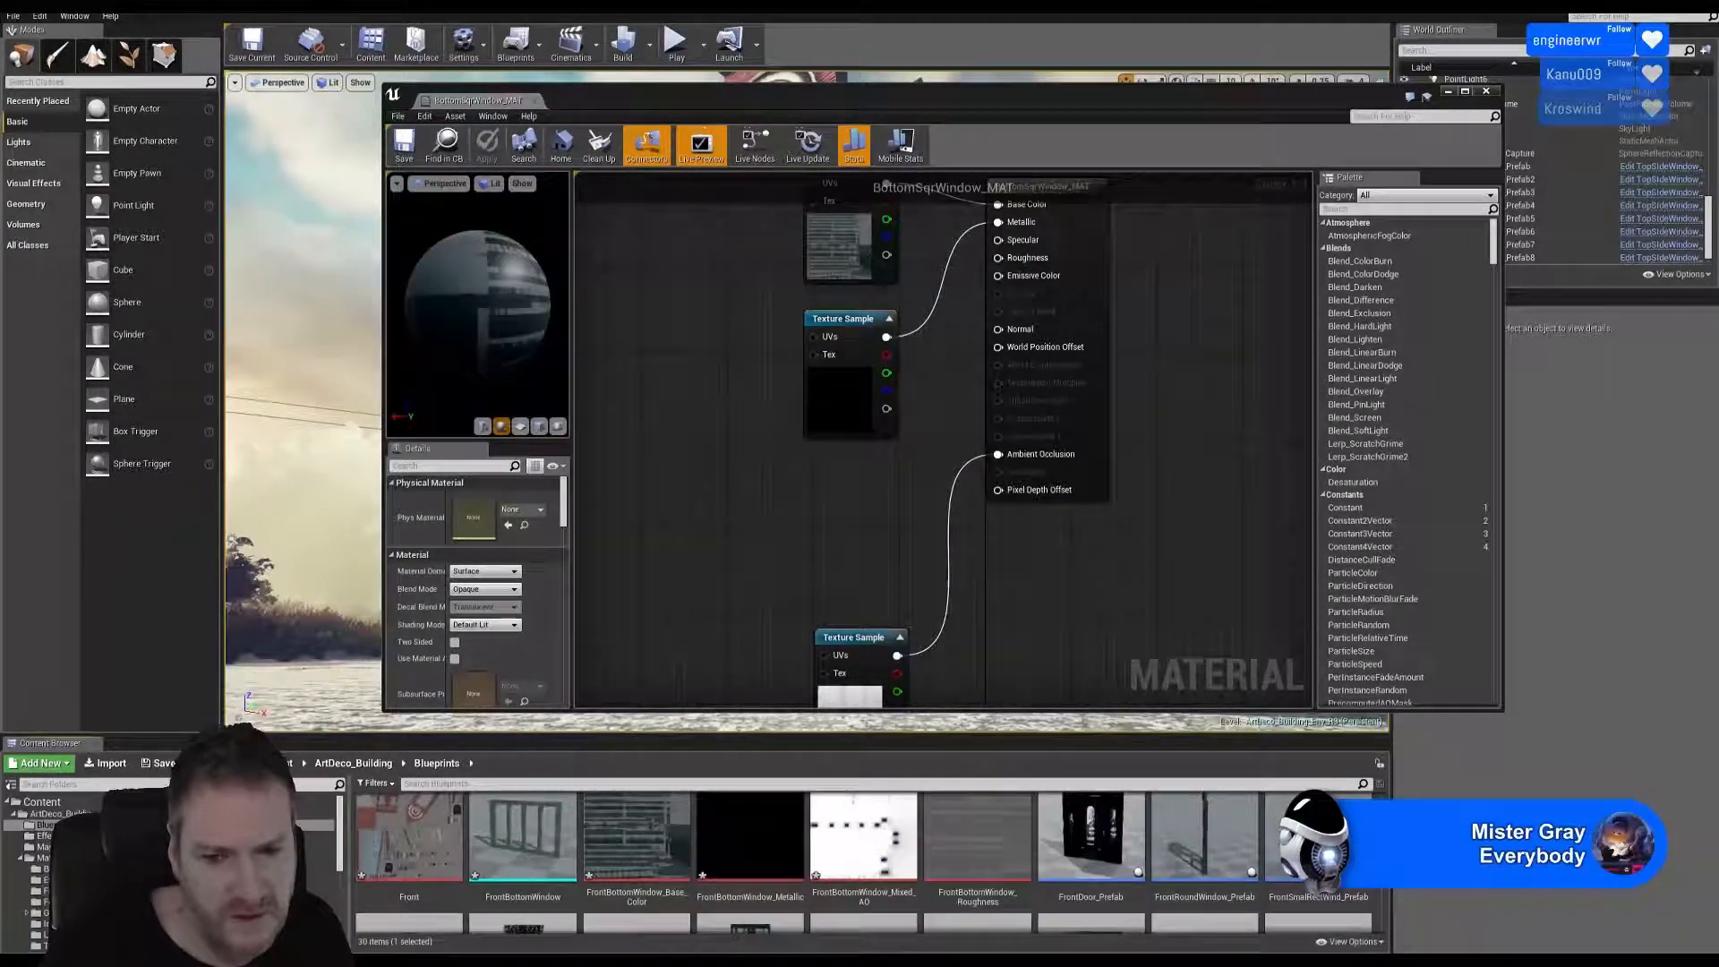
drag(978, 837, 811, 486)
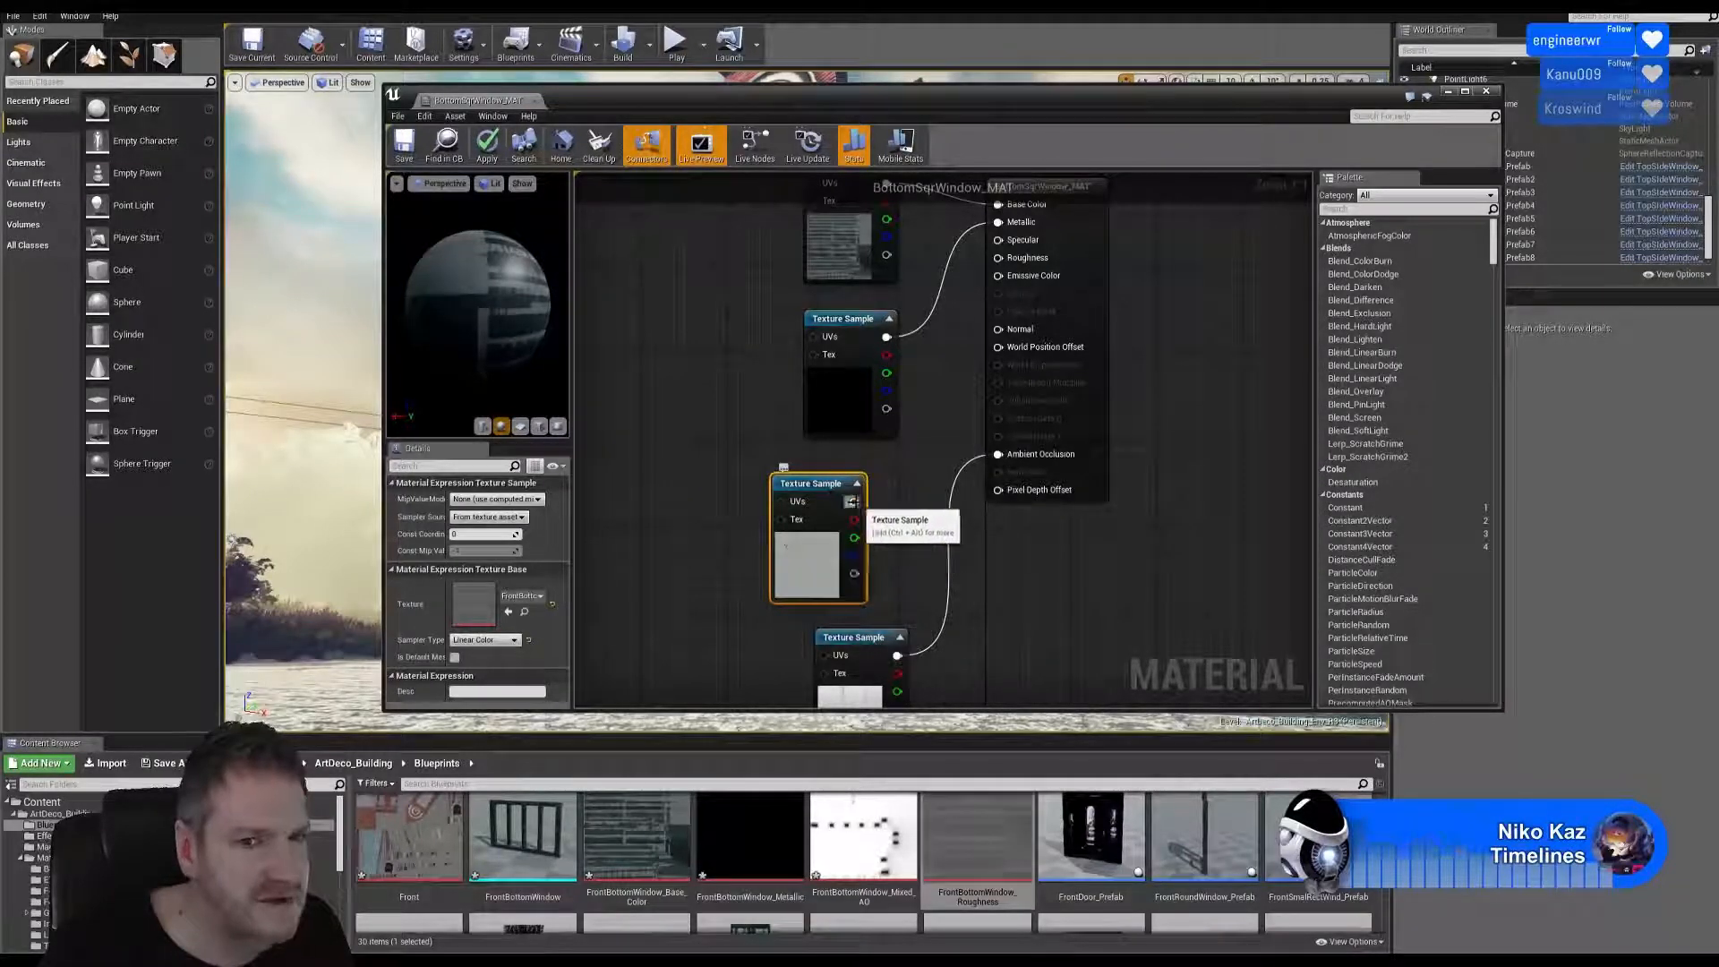
drag(854, 501, 998, 258)
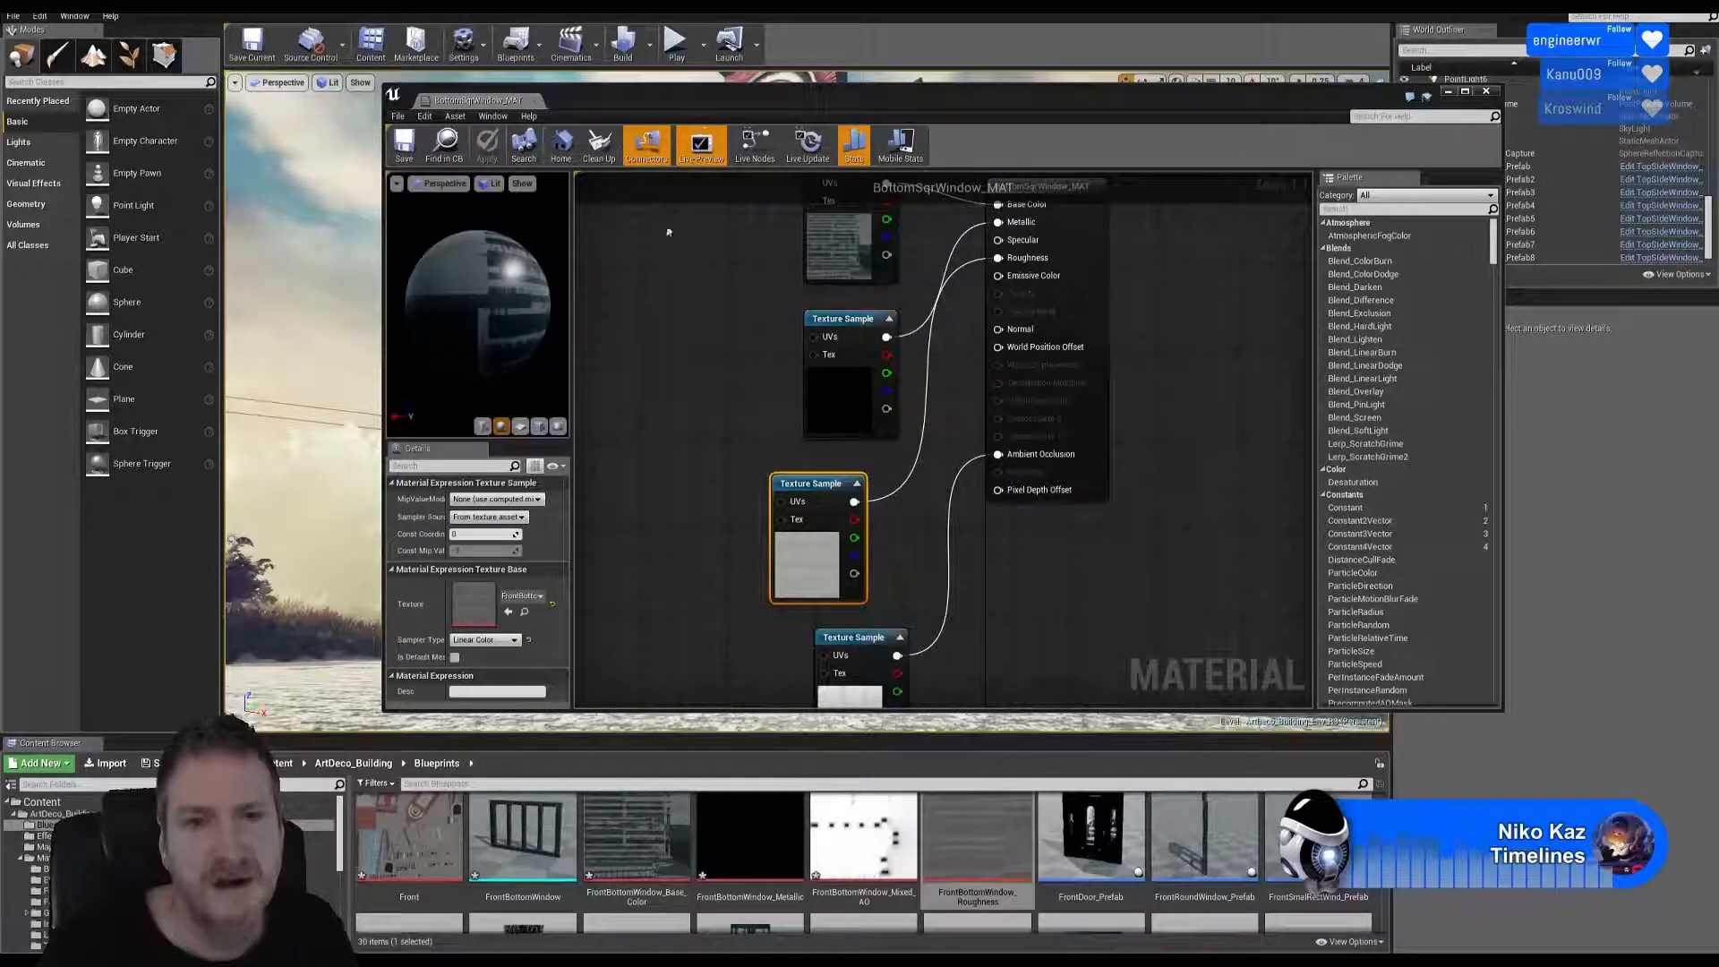
click(1489, 94)
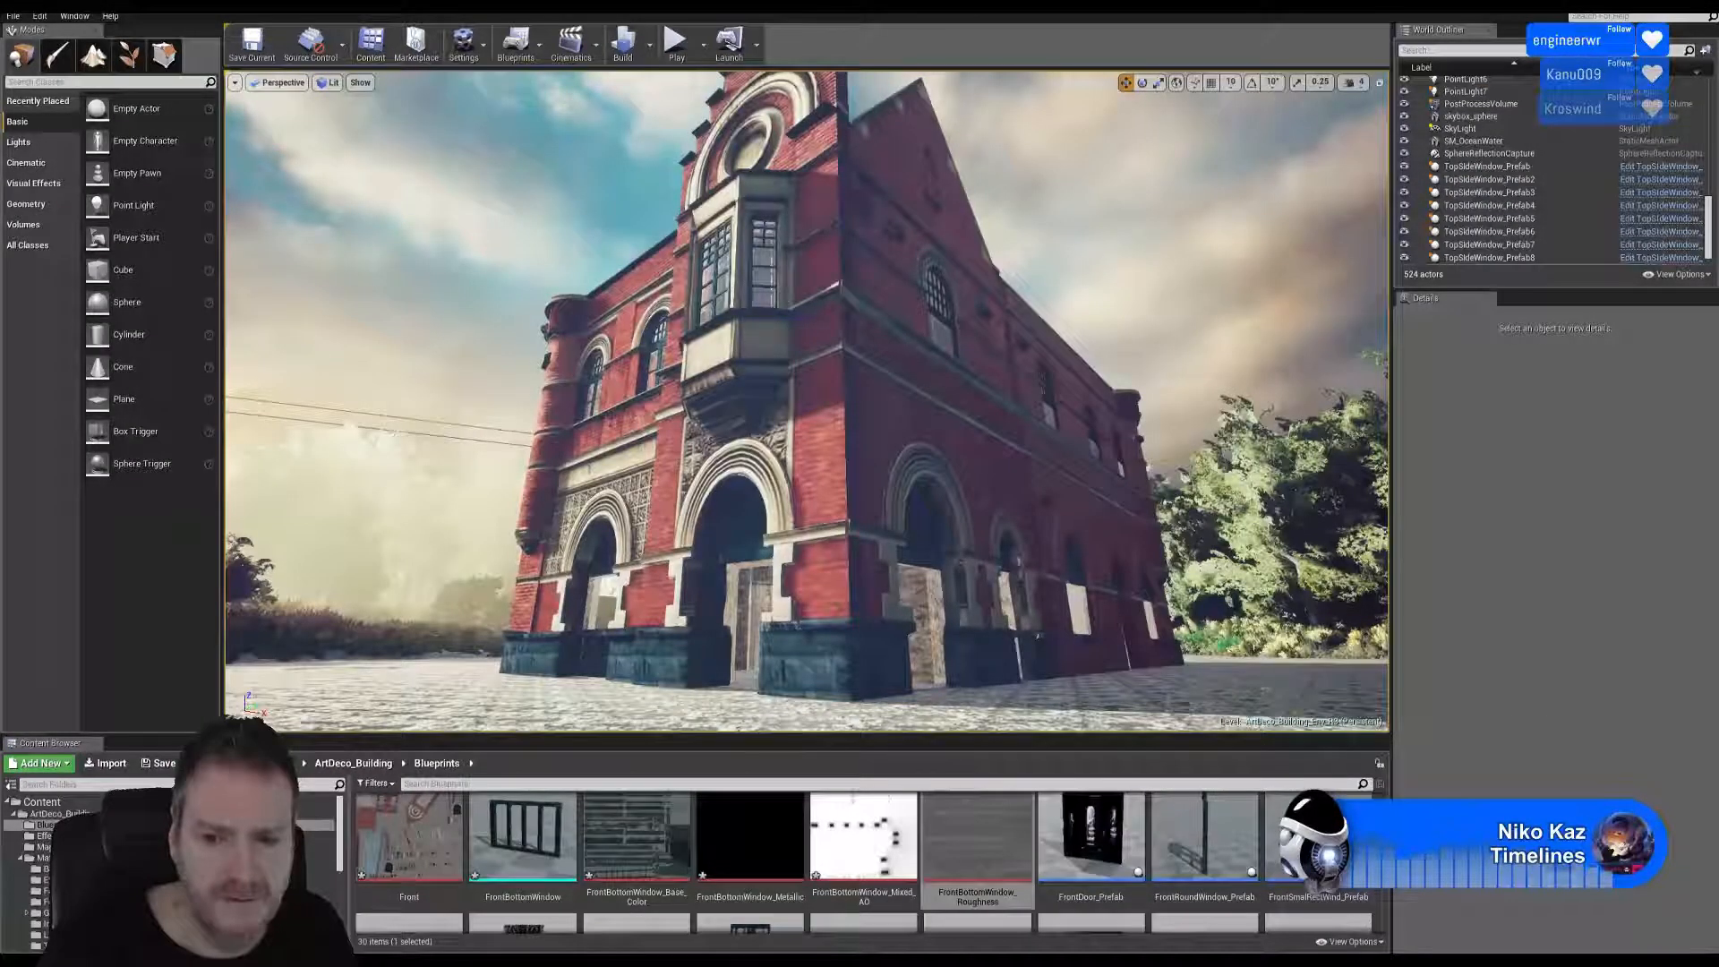
Locate and select the FrontBottomWindow static mesh in the Blueprints folder.
scroll(1379, 899, down, 3)
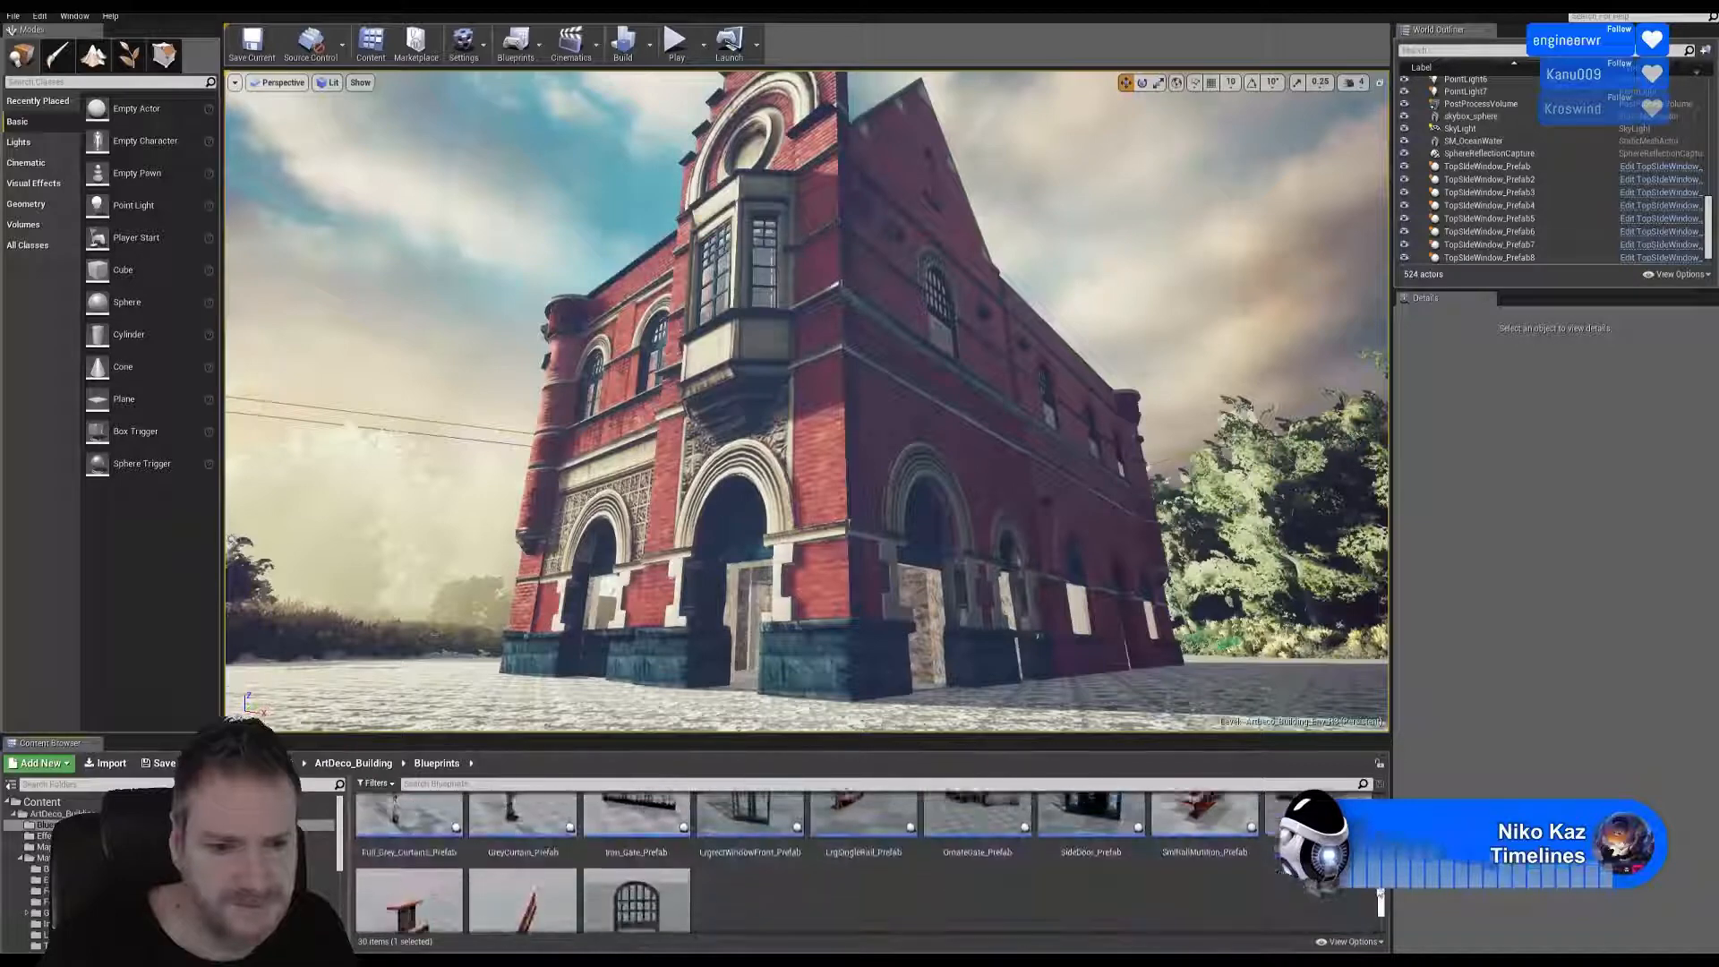
scroll(1379, 900, up, 5)
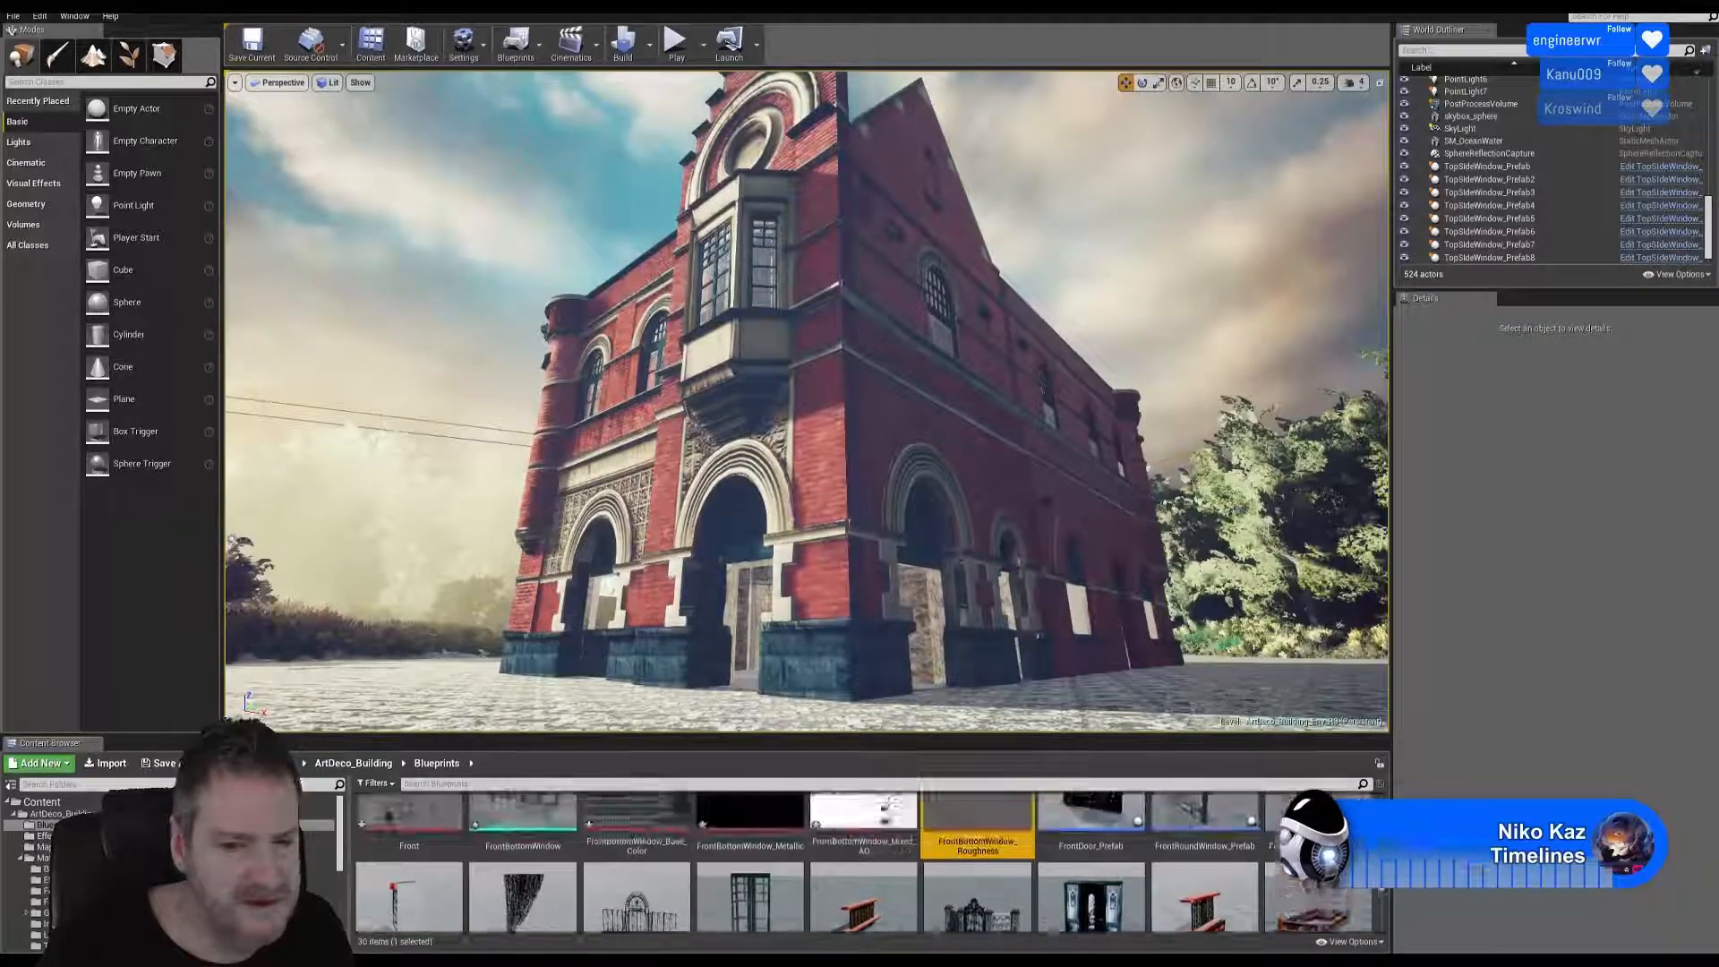
scroll(864, 859, up, 5)
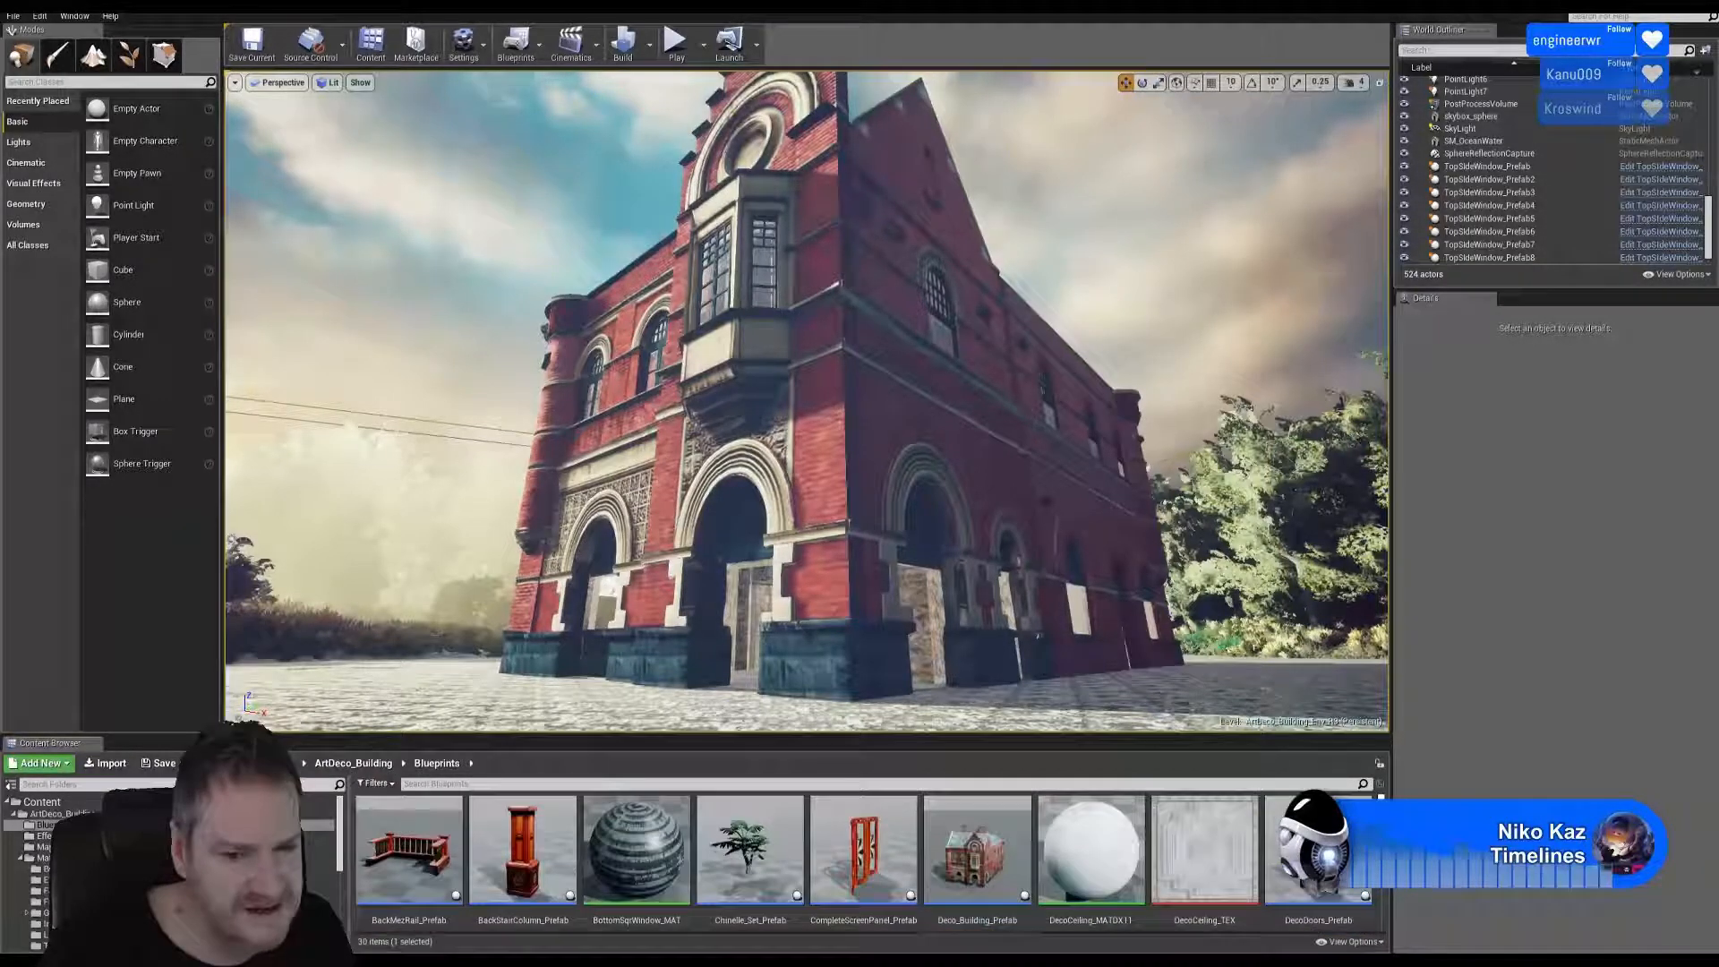
scroll(865, 859, down, 3)
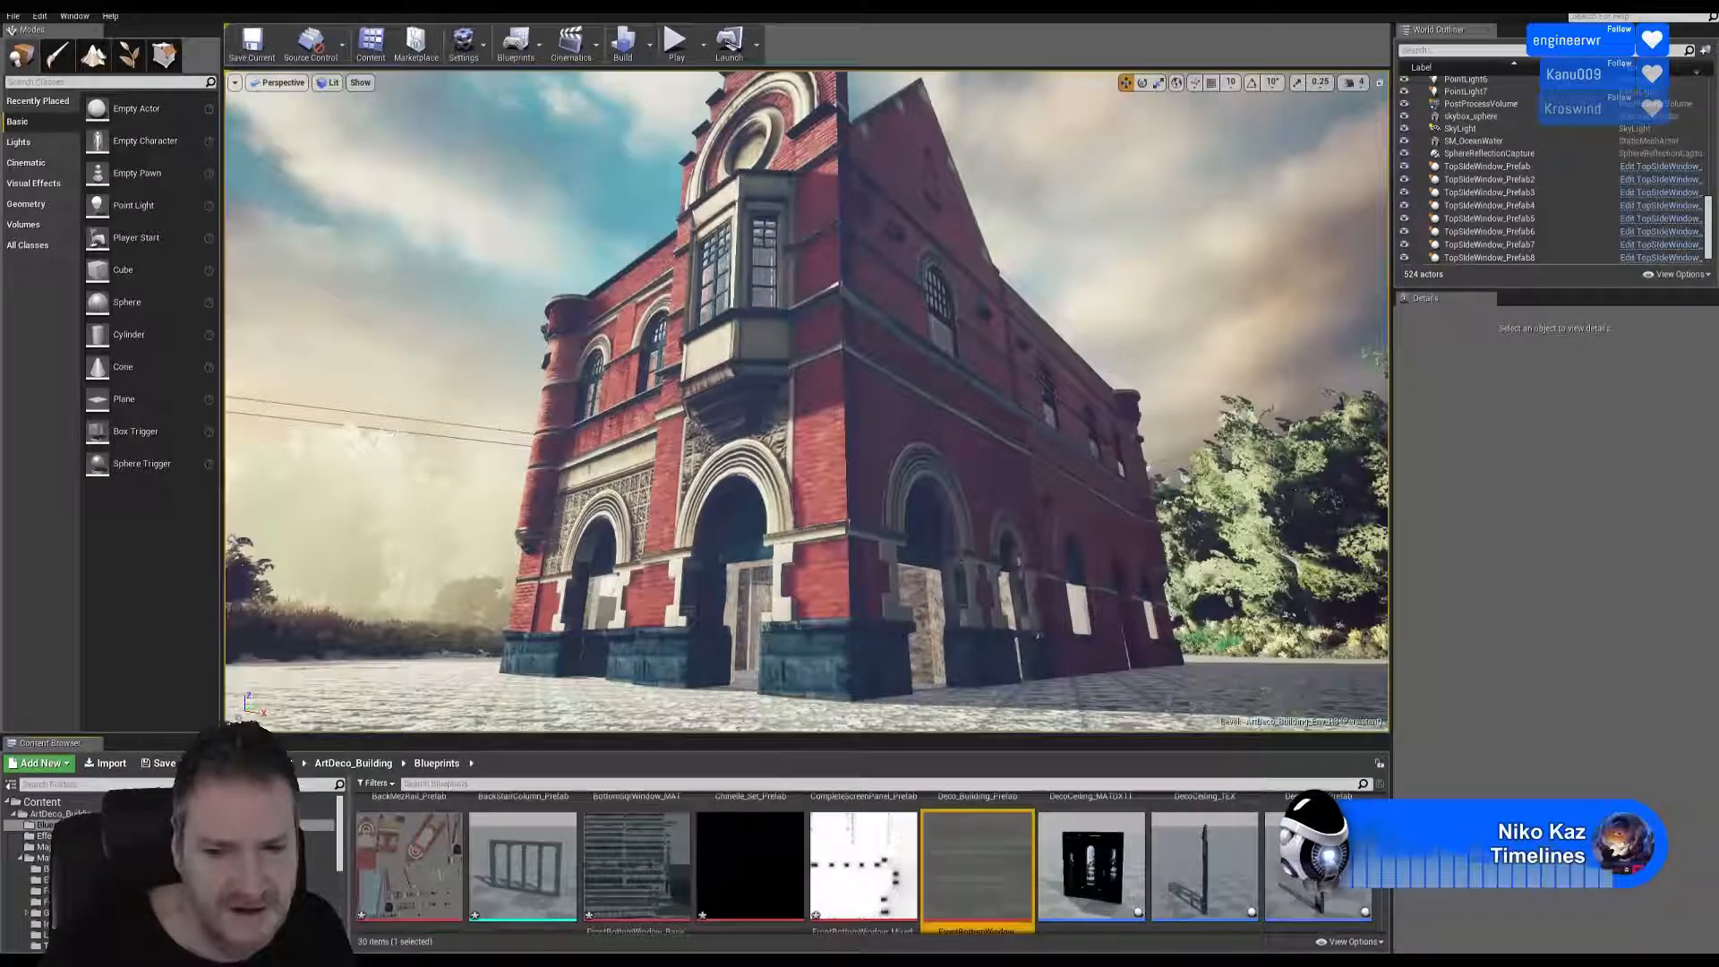
scroll(864, 859, down, 2)
click(530, 840)
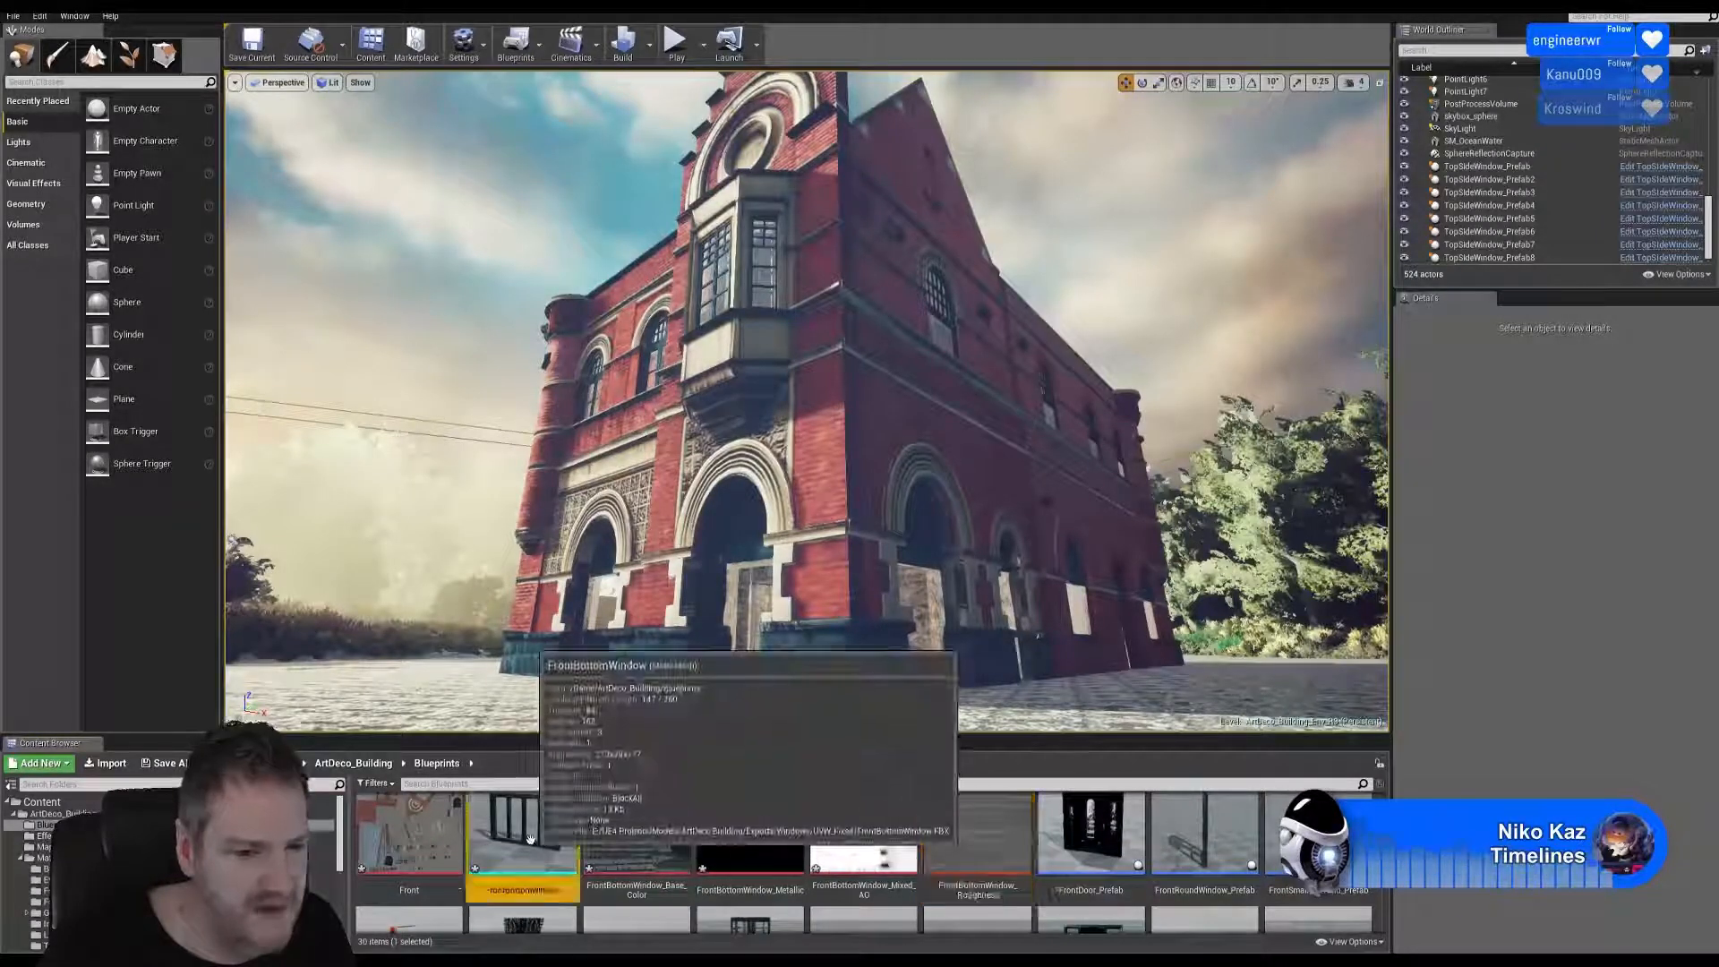
Open the FrontBottomWindow static mesh, inspect its frame and applied material, and close its editor.
double_click(530, 840)
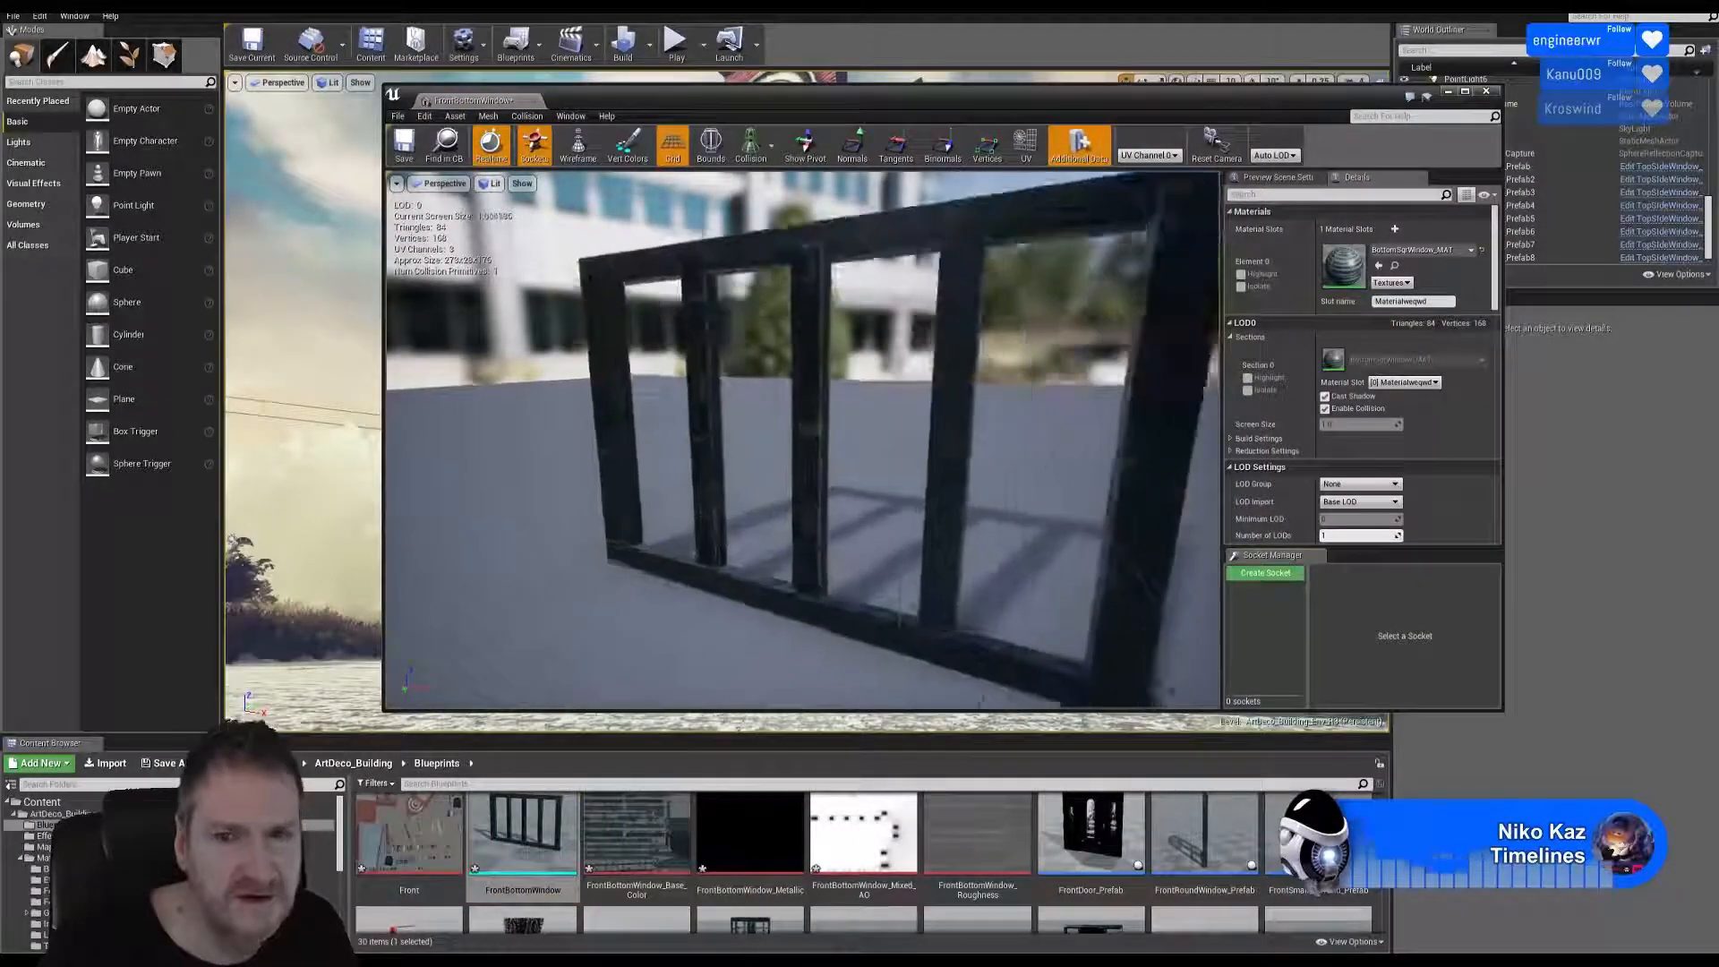
scroll(803, 438, down, 3)
mouse_move(787, 448)
alt+mouse_down()
mouse_move(878, 429)
mouse_move(940, 367)
mouse_move(814, 399)
mouse_move(806, 421)
alt+mouse_up()
click(1485, 90)
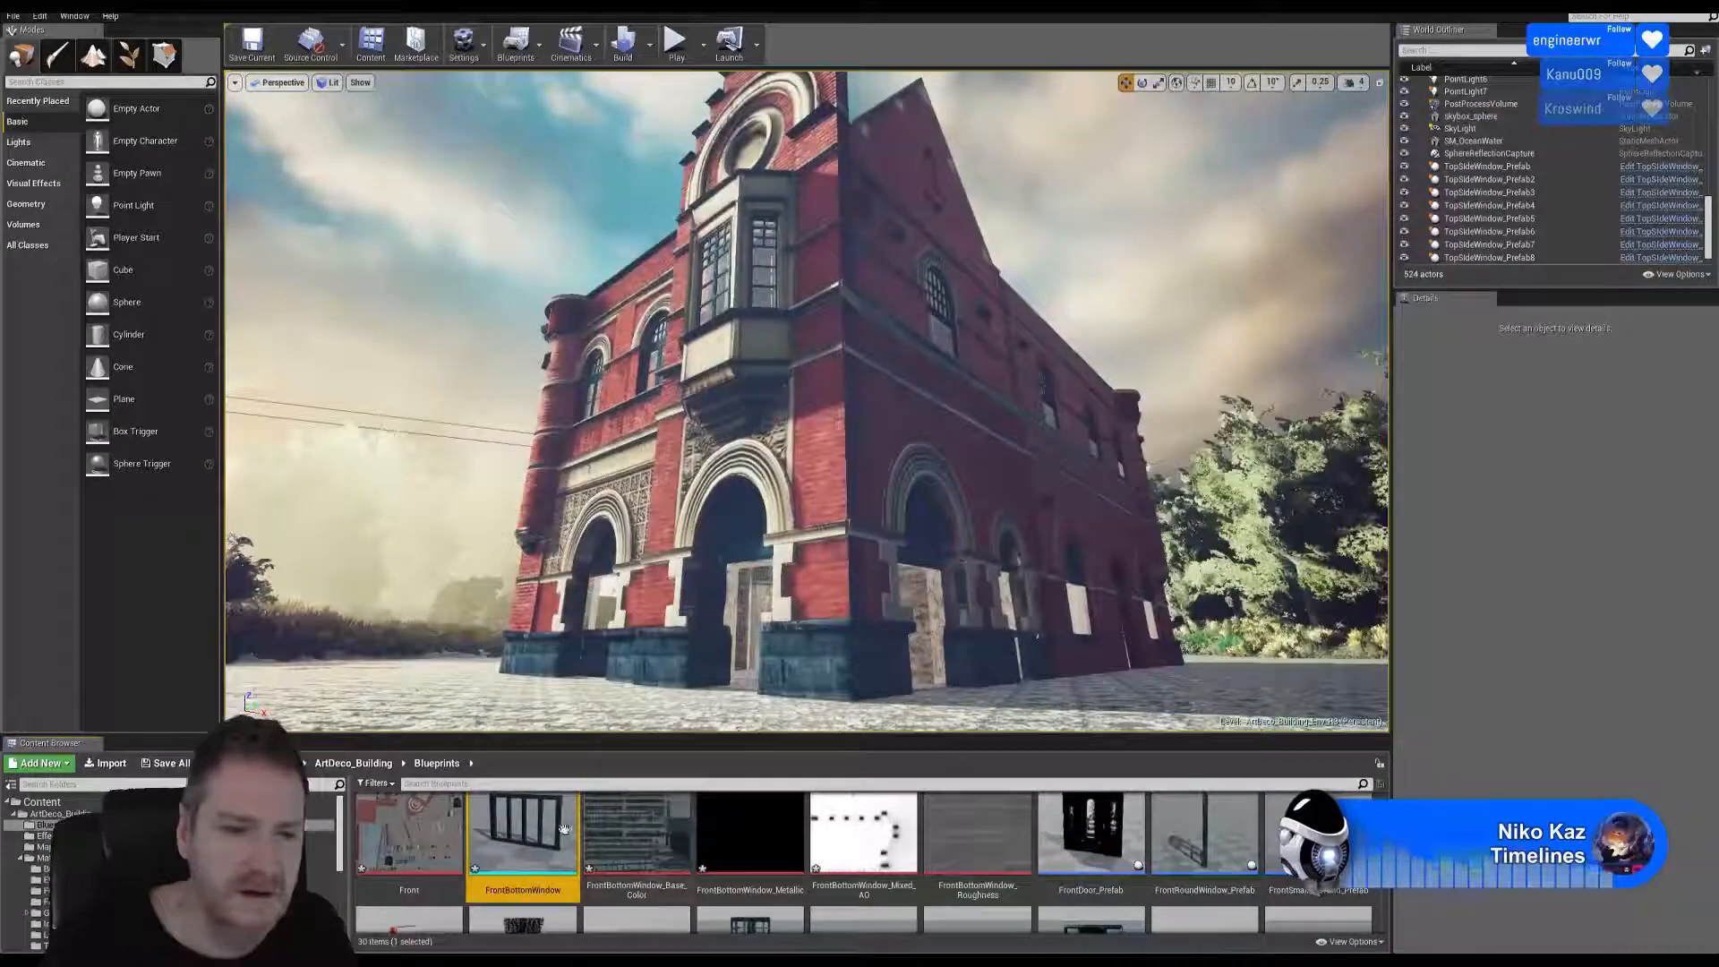
Place the FrontBottomWindow mesh in front of the building's left front arch and rotate it around the vertical axis to roughly follow the wall.
drag(562, 683, 572, 673)
right_drag(716, 501, 627, 538)
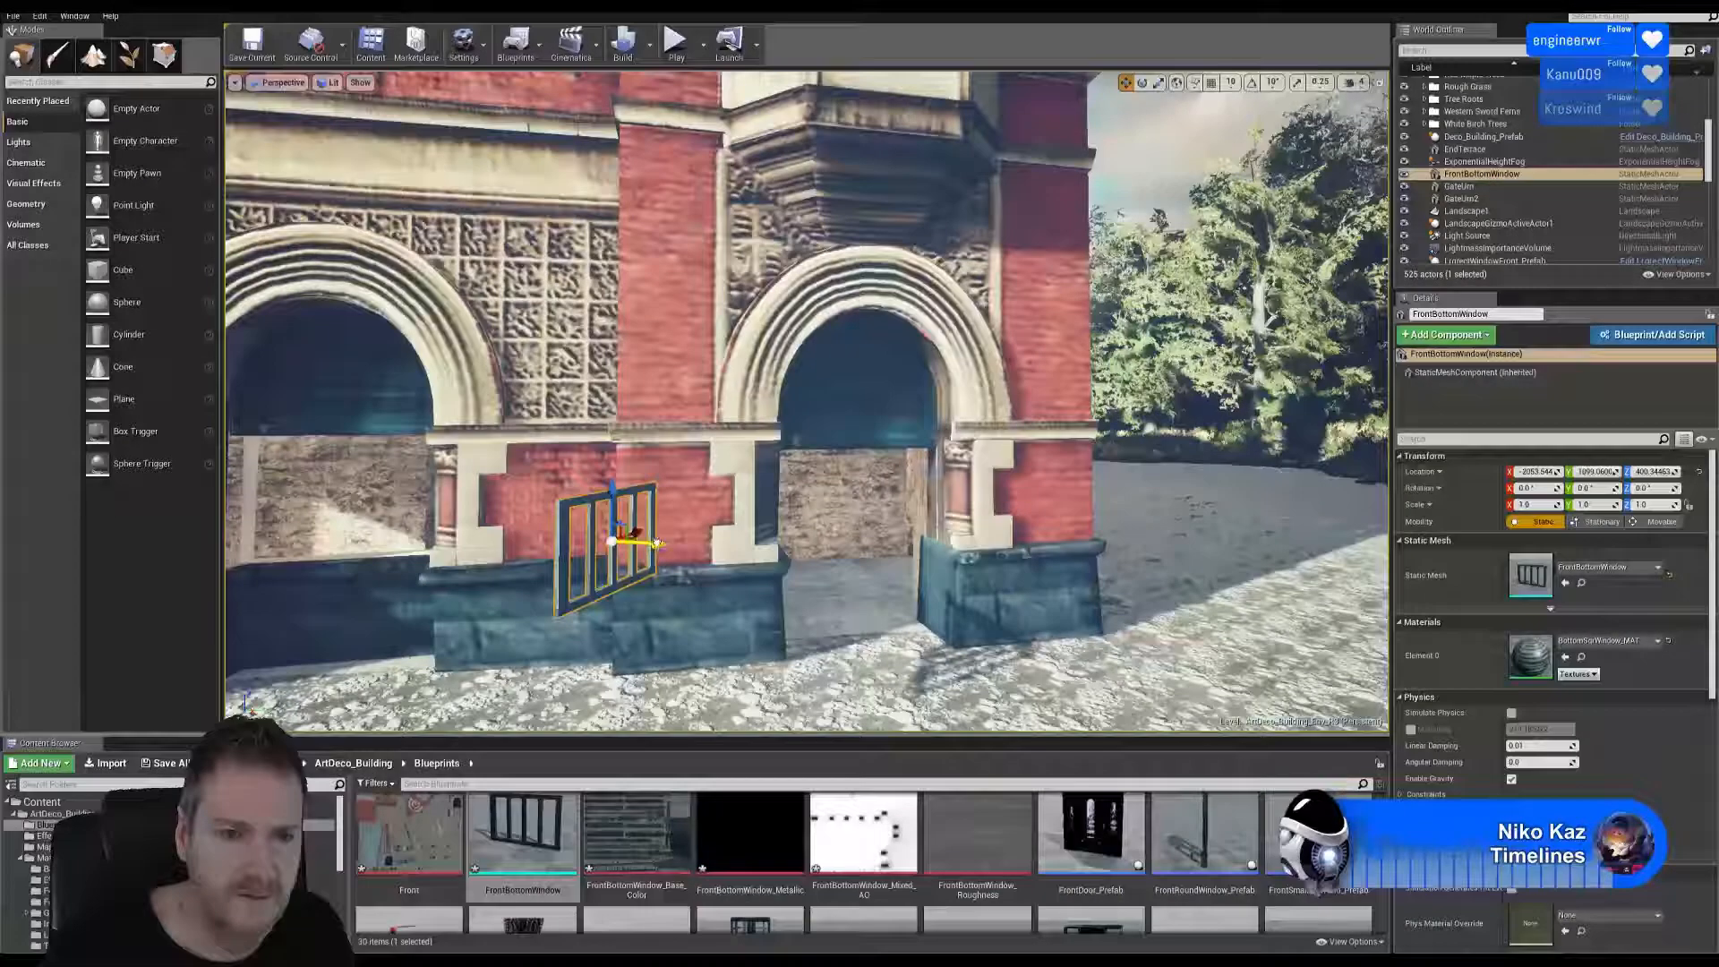
drag(638, 549, 364, 525)
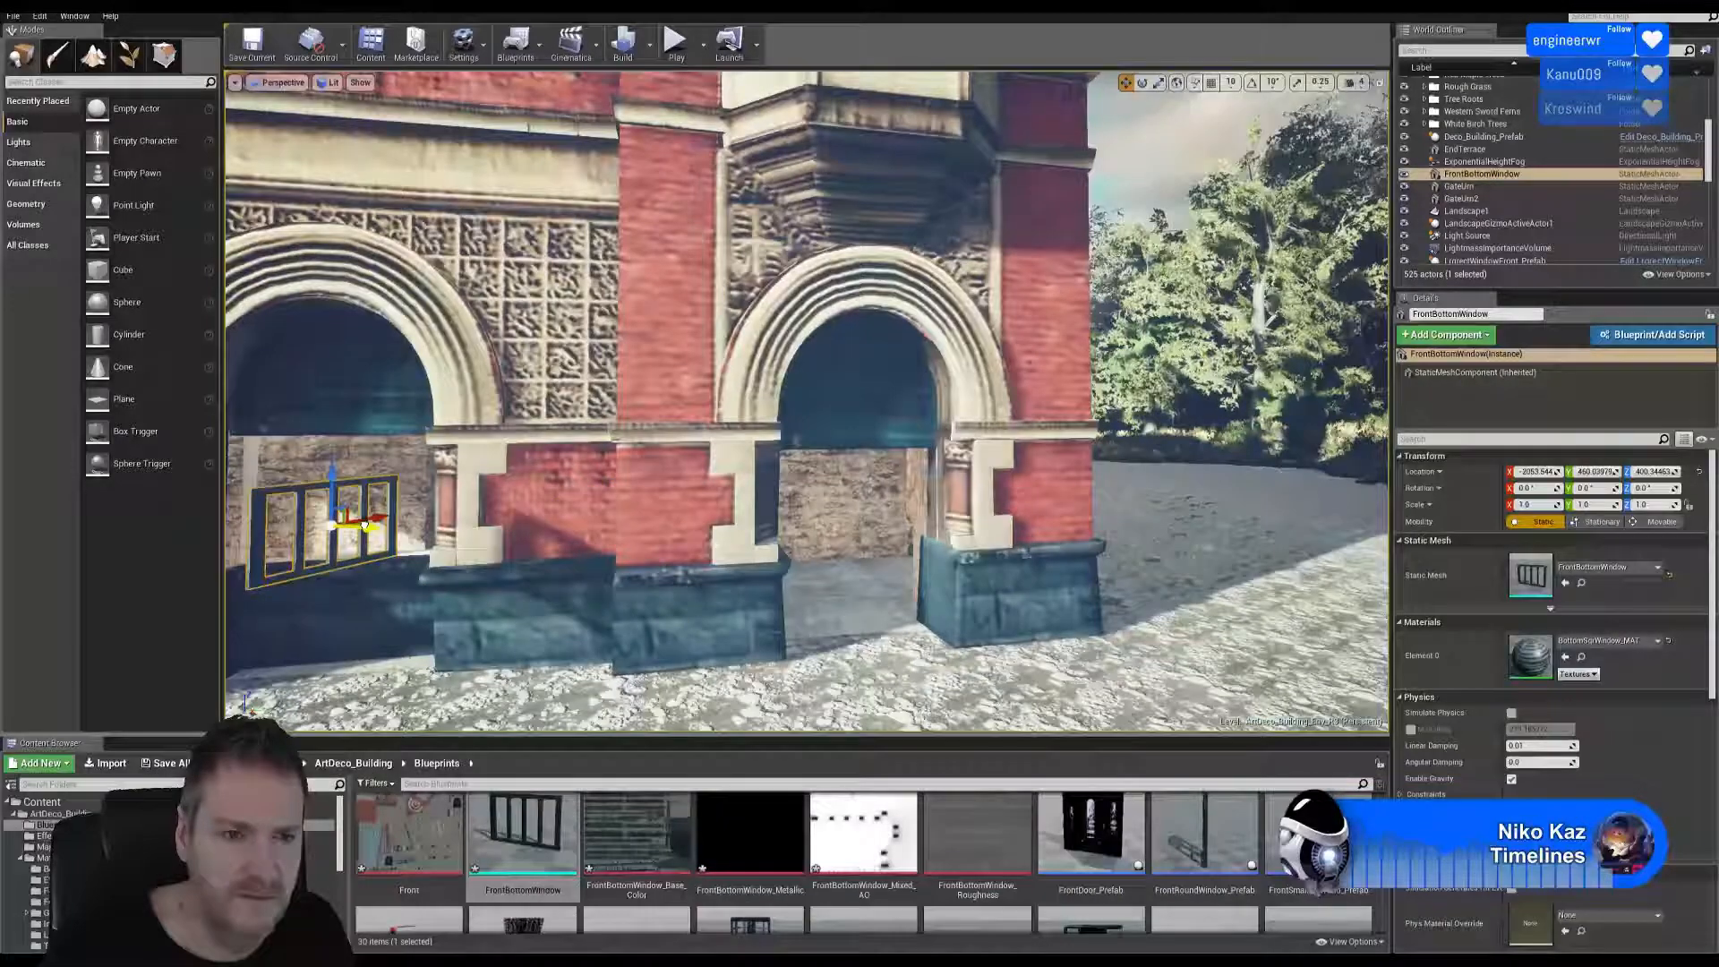
click(1141, 82)
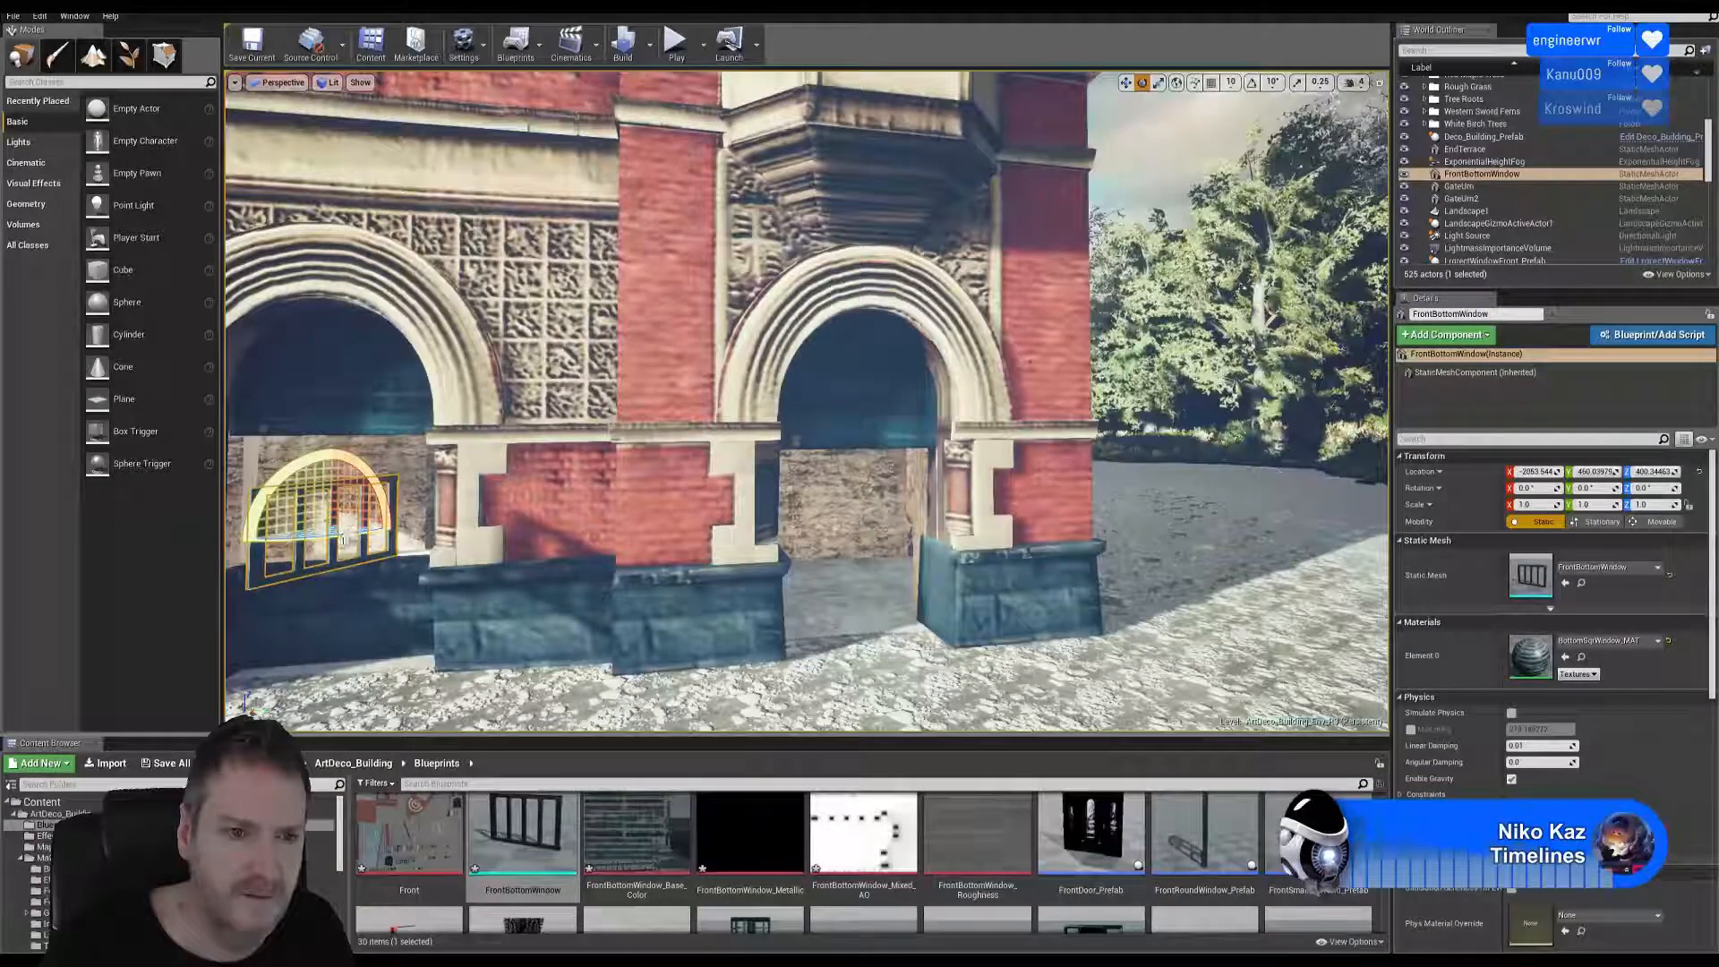
drag(349, 537, 447, 522)
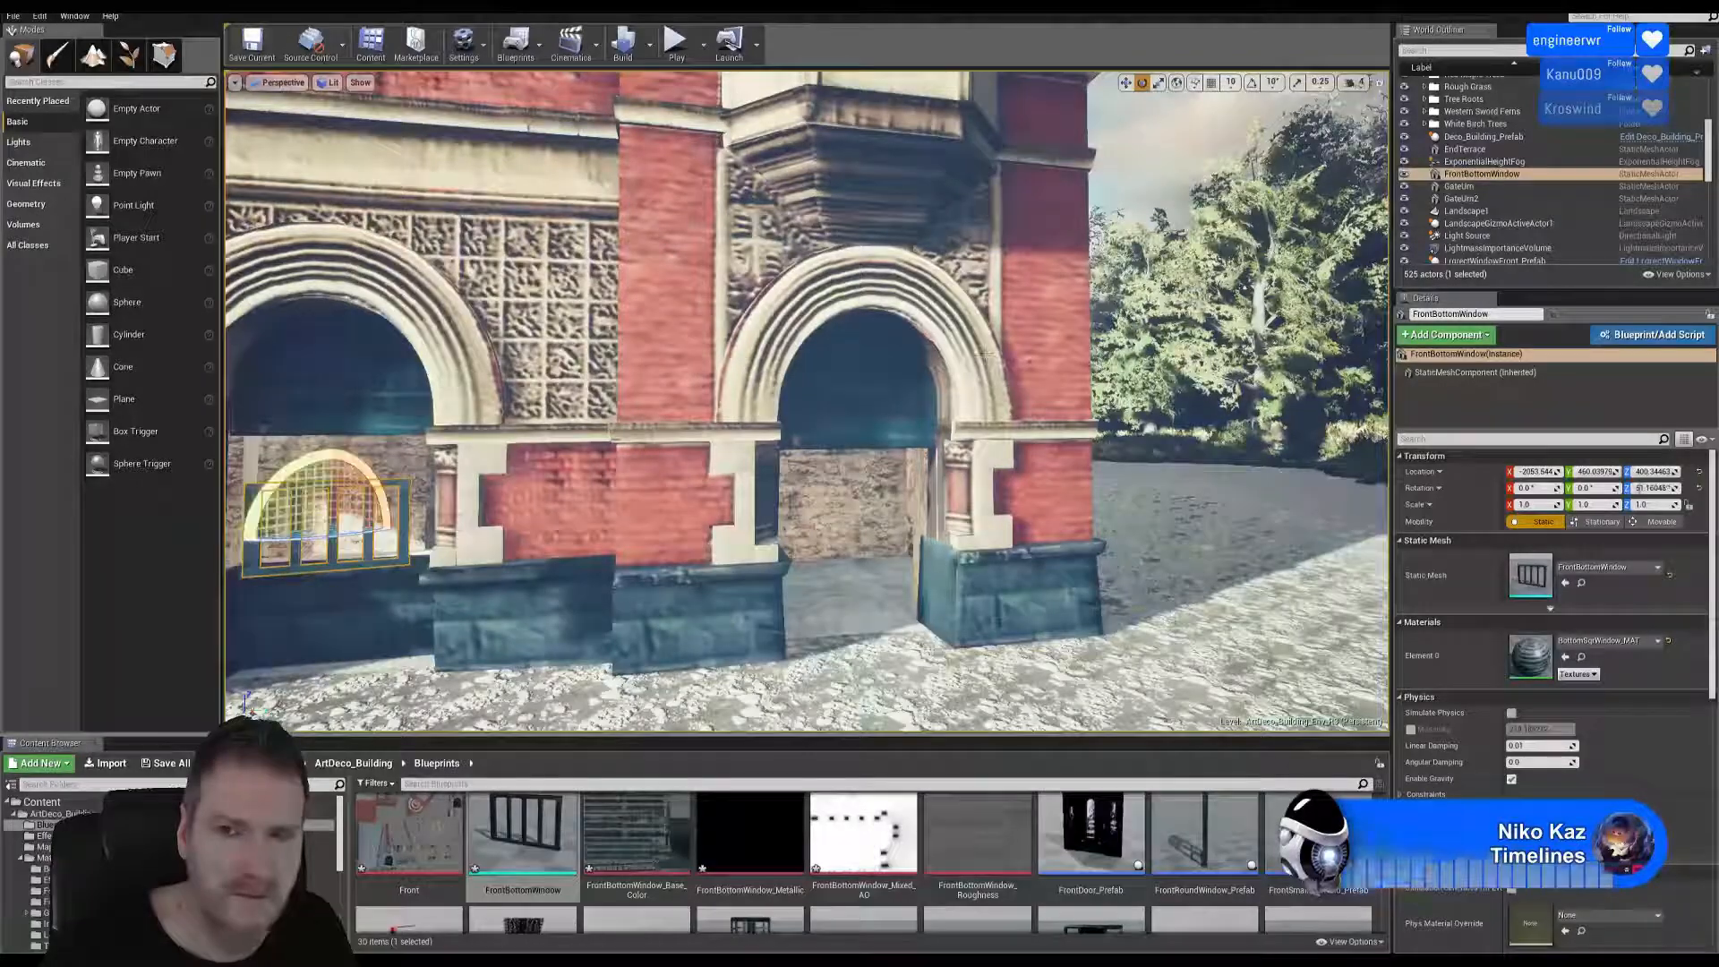
Move the window frame back into the arched opening, to about Y 277.
click(1125, 82)
right_drag(1030, 295, 948, 331)
mouse_move(679, 448)
right_down()
mouse_move(599, 456)
mouse_move(689, 434)
mouse_move(679, 448)
right_up()
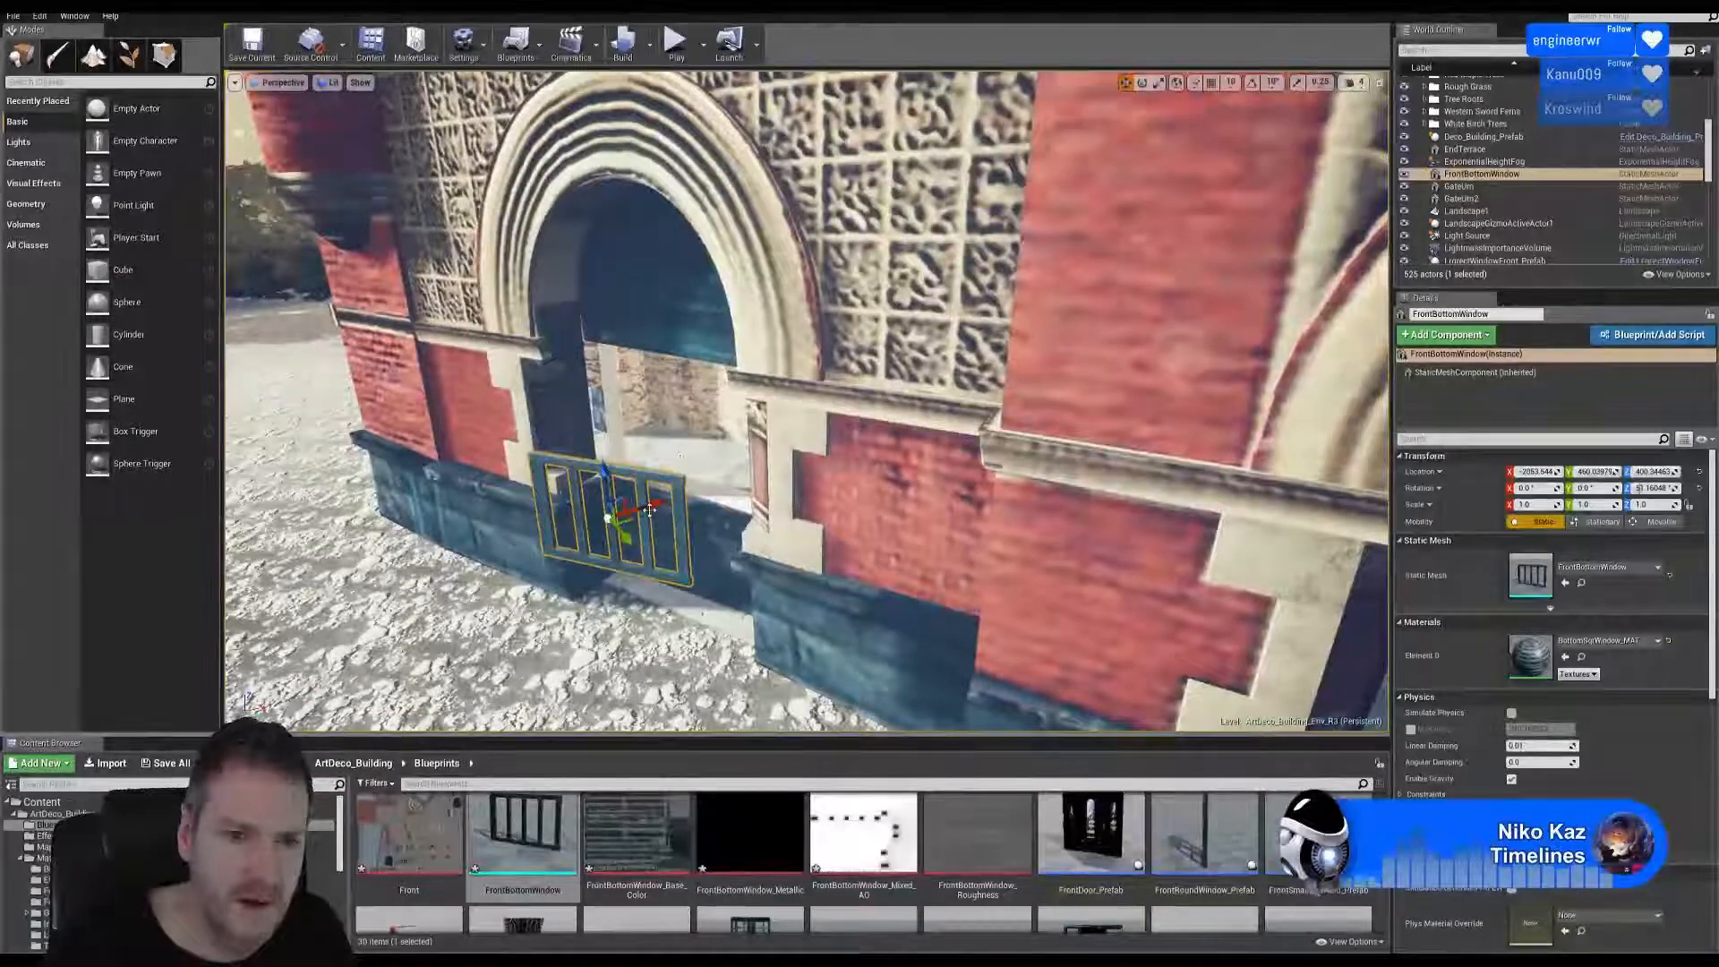
drag(654, 504, 780, 405)
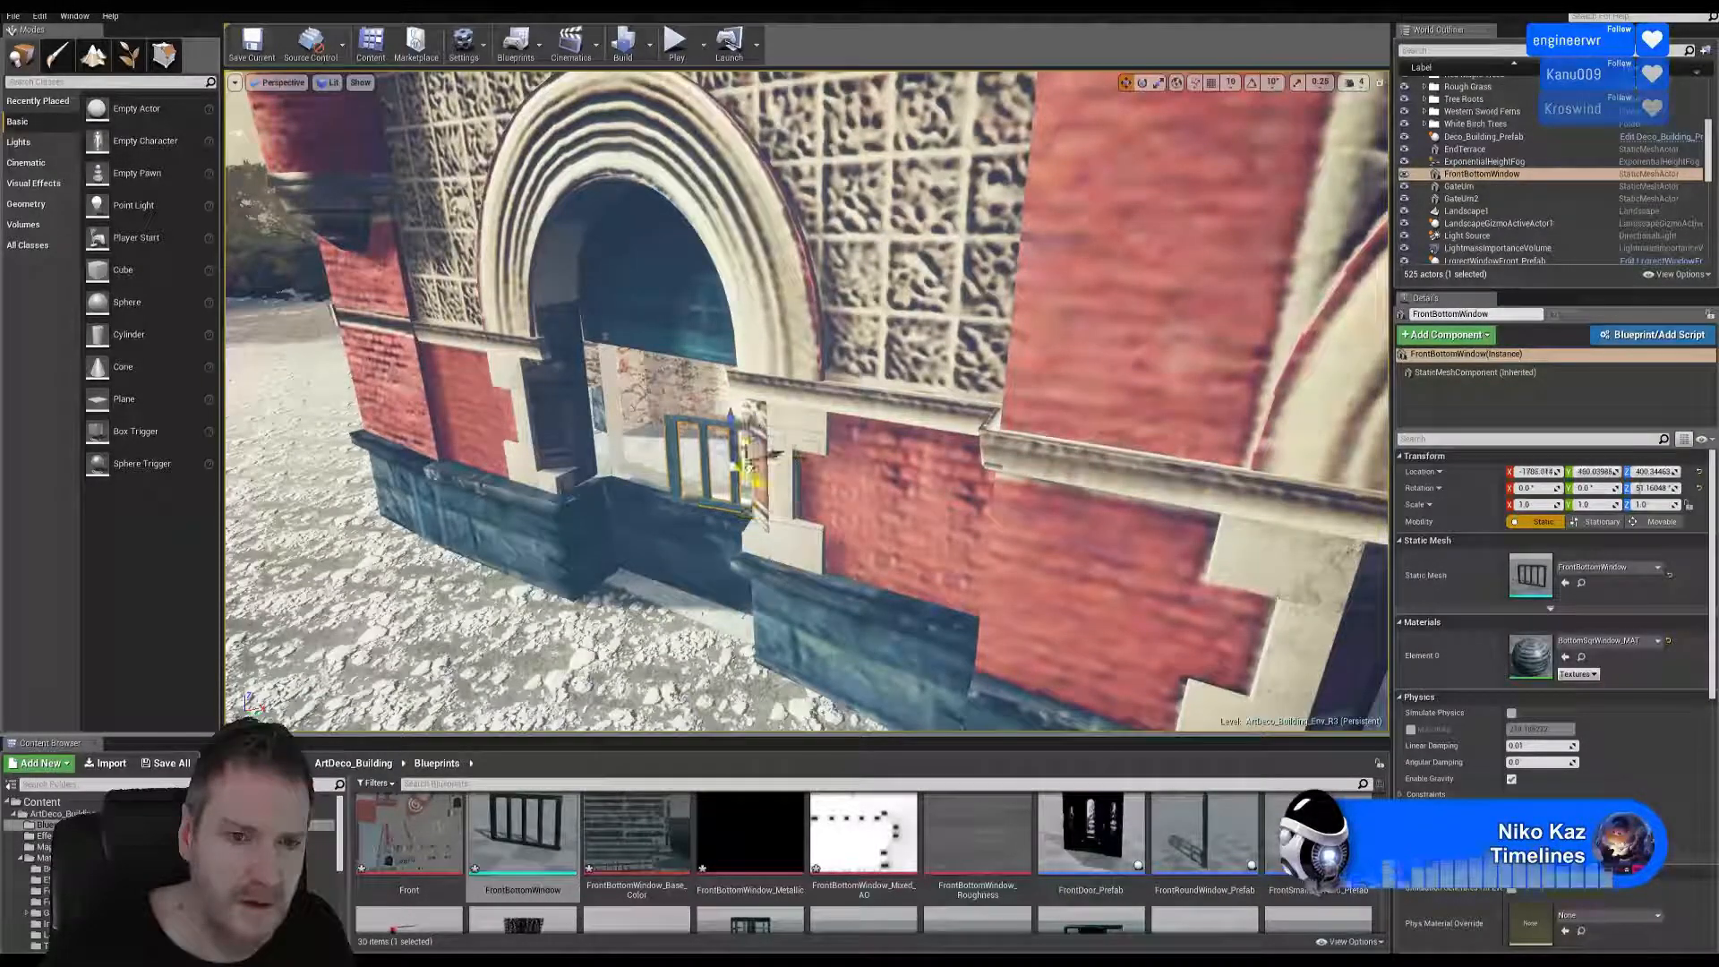
mouse_move(690, 451)
right_down()
mouse_move(716, 434)
mouse_move(649, 479)
mouse_move(672, 445)
right_up()
mouse_move(565, 629)
right_down()
mouse_move(537, 618)
mouse_move(580, 628)
right_up()
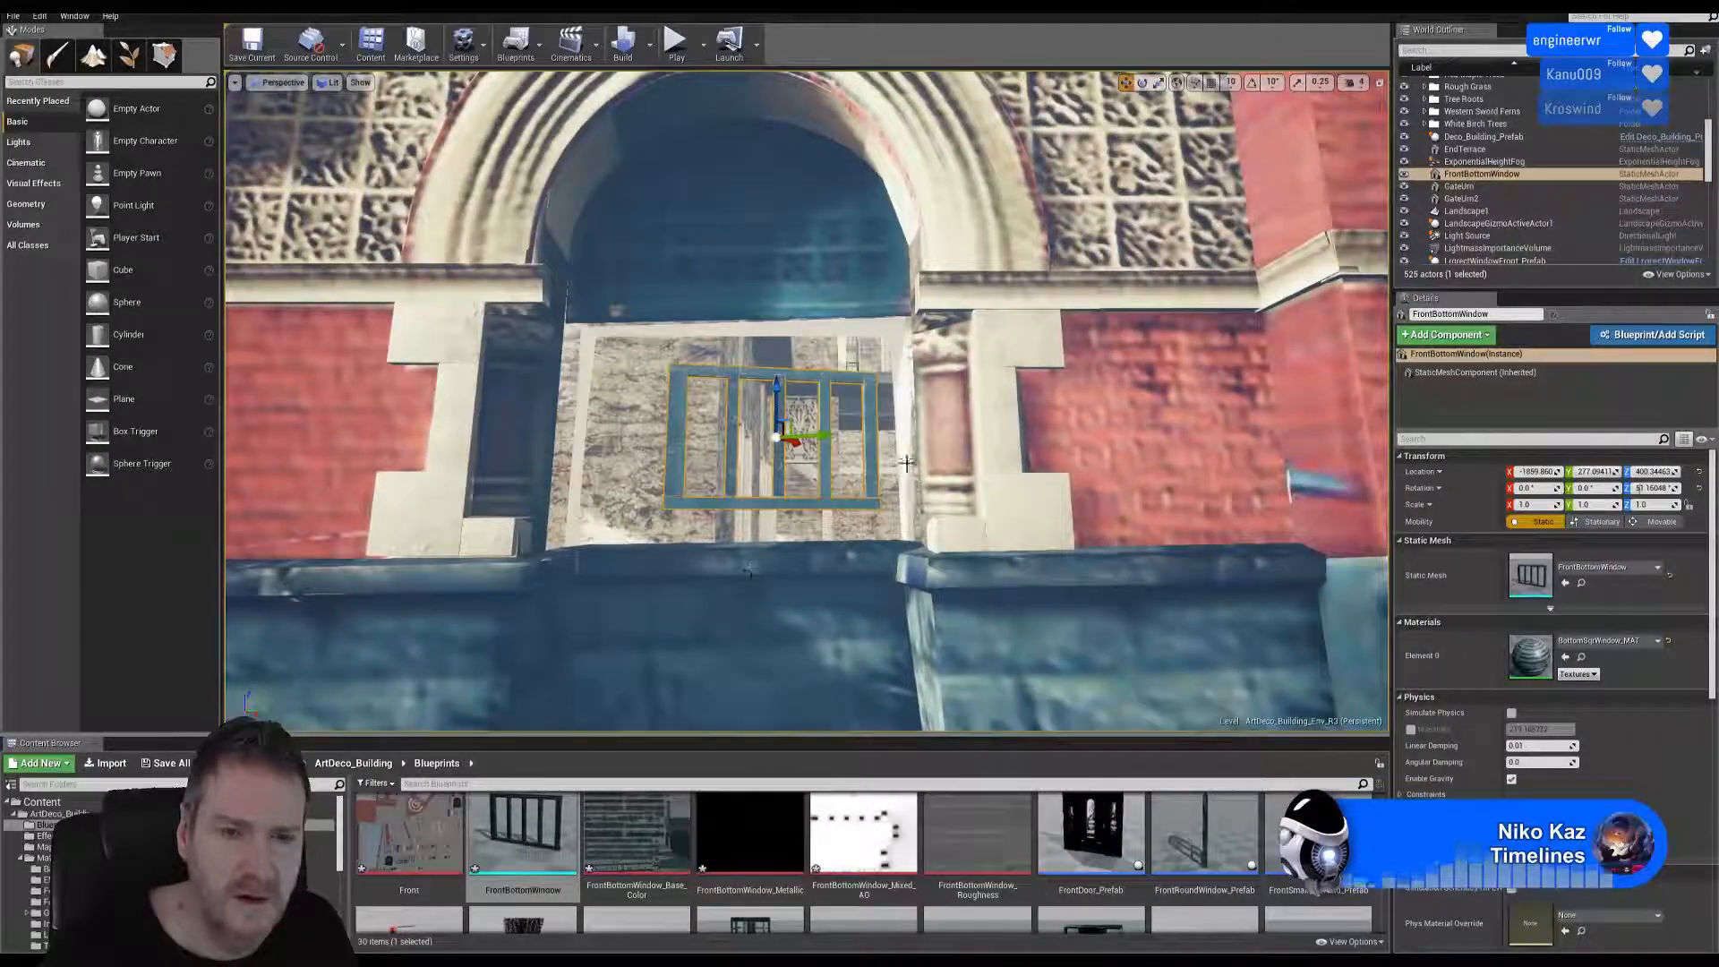
Compare the window frame with the sides of the opening and fine-tune its rotation around the vertical axis.
right_drag(1026, 319, 974, 324)
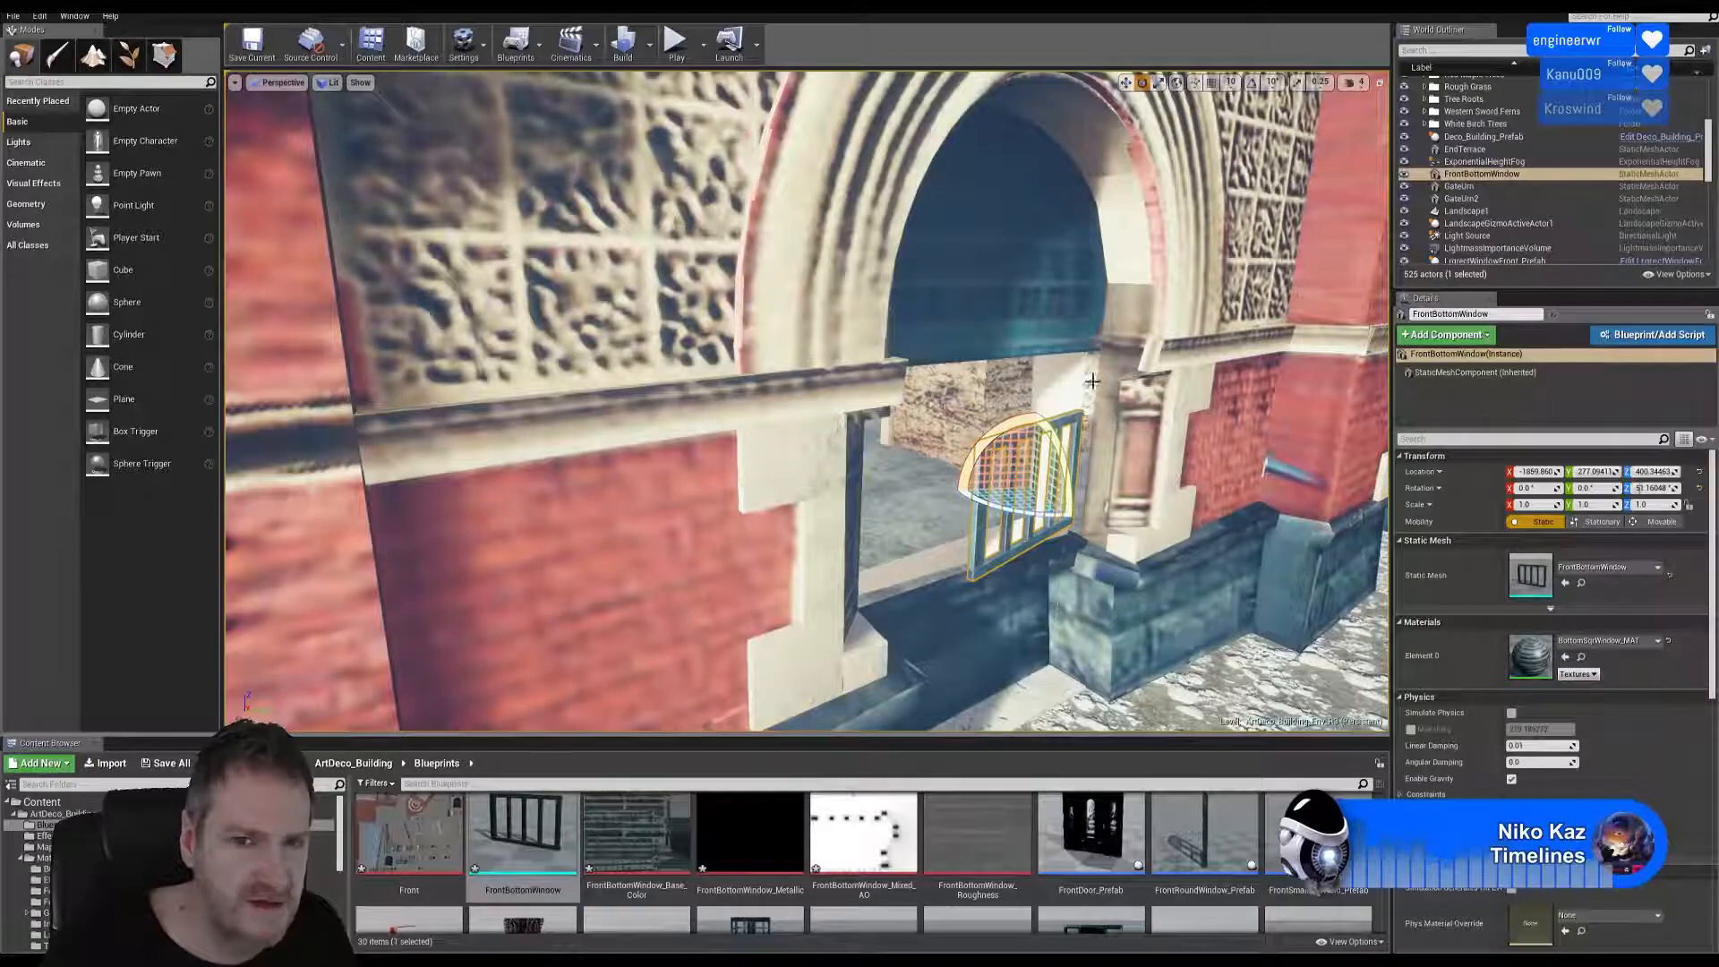
right_drag(1108, 479, 976, 510)
right_drag(741, 448, 741, 448)
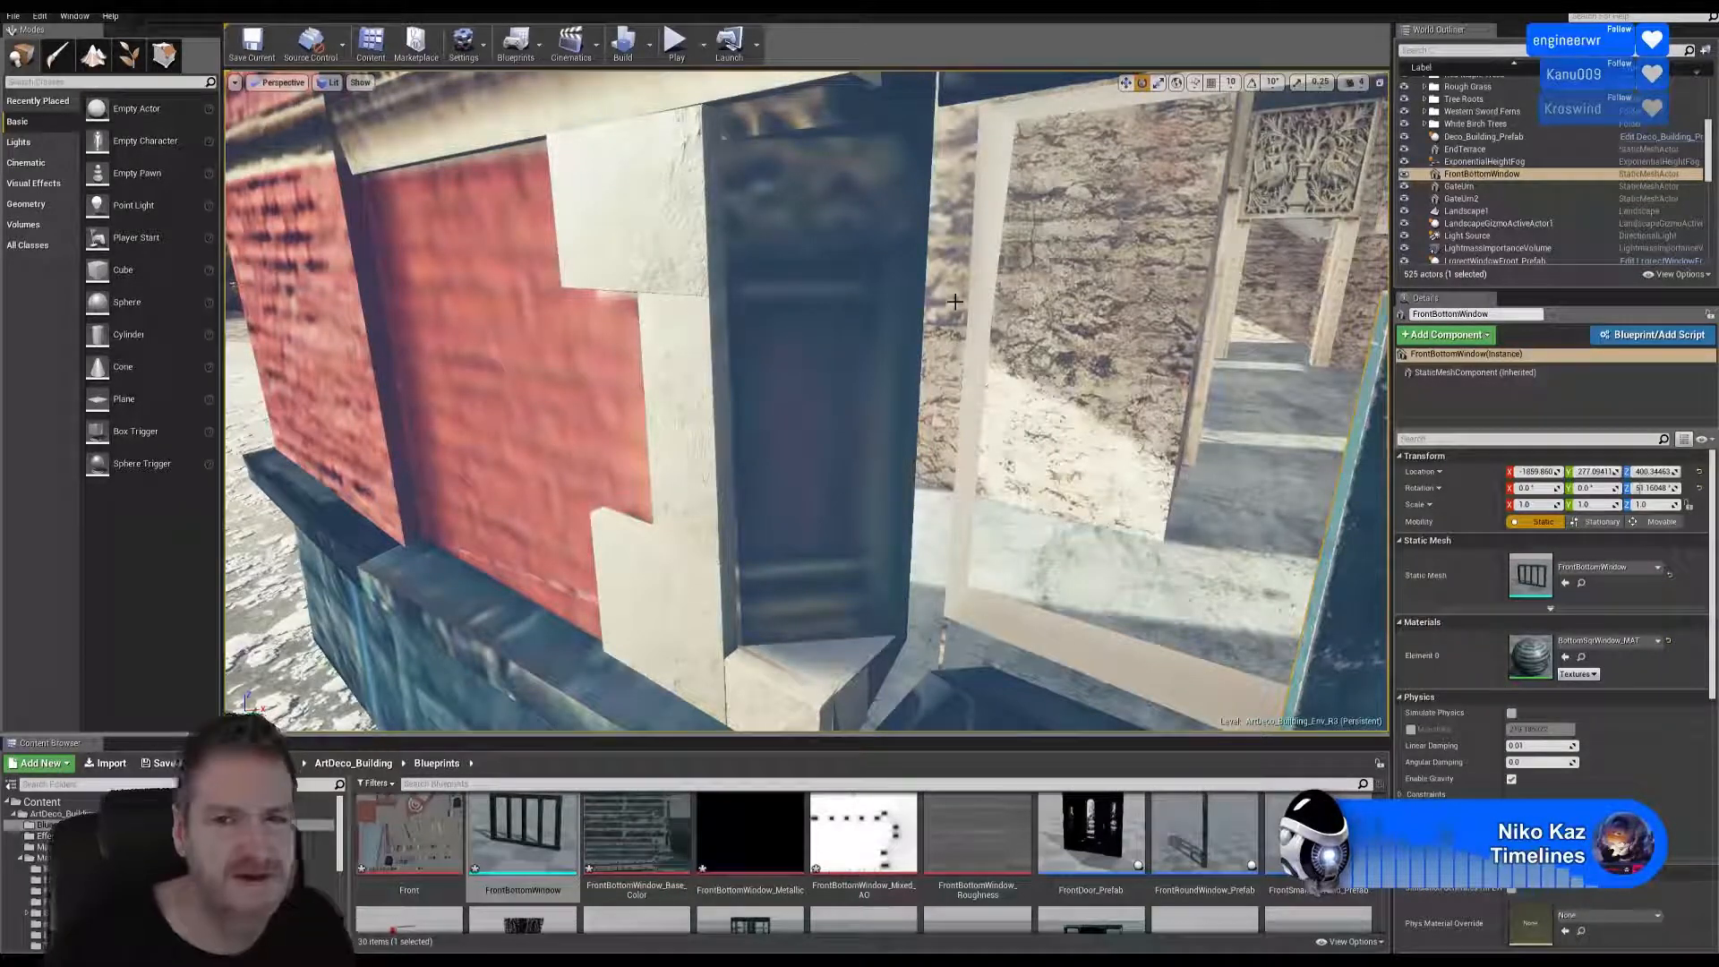
right_drag(895, 449, 644, 215)
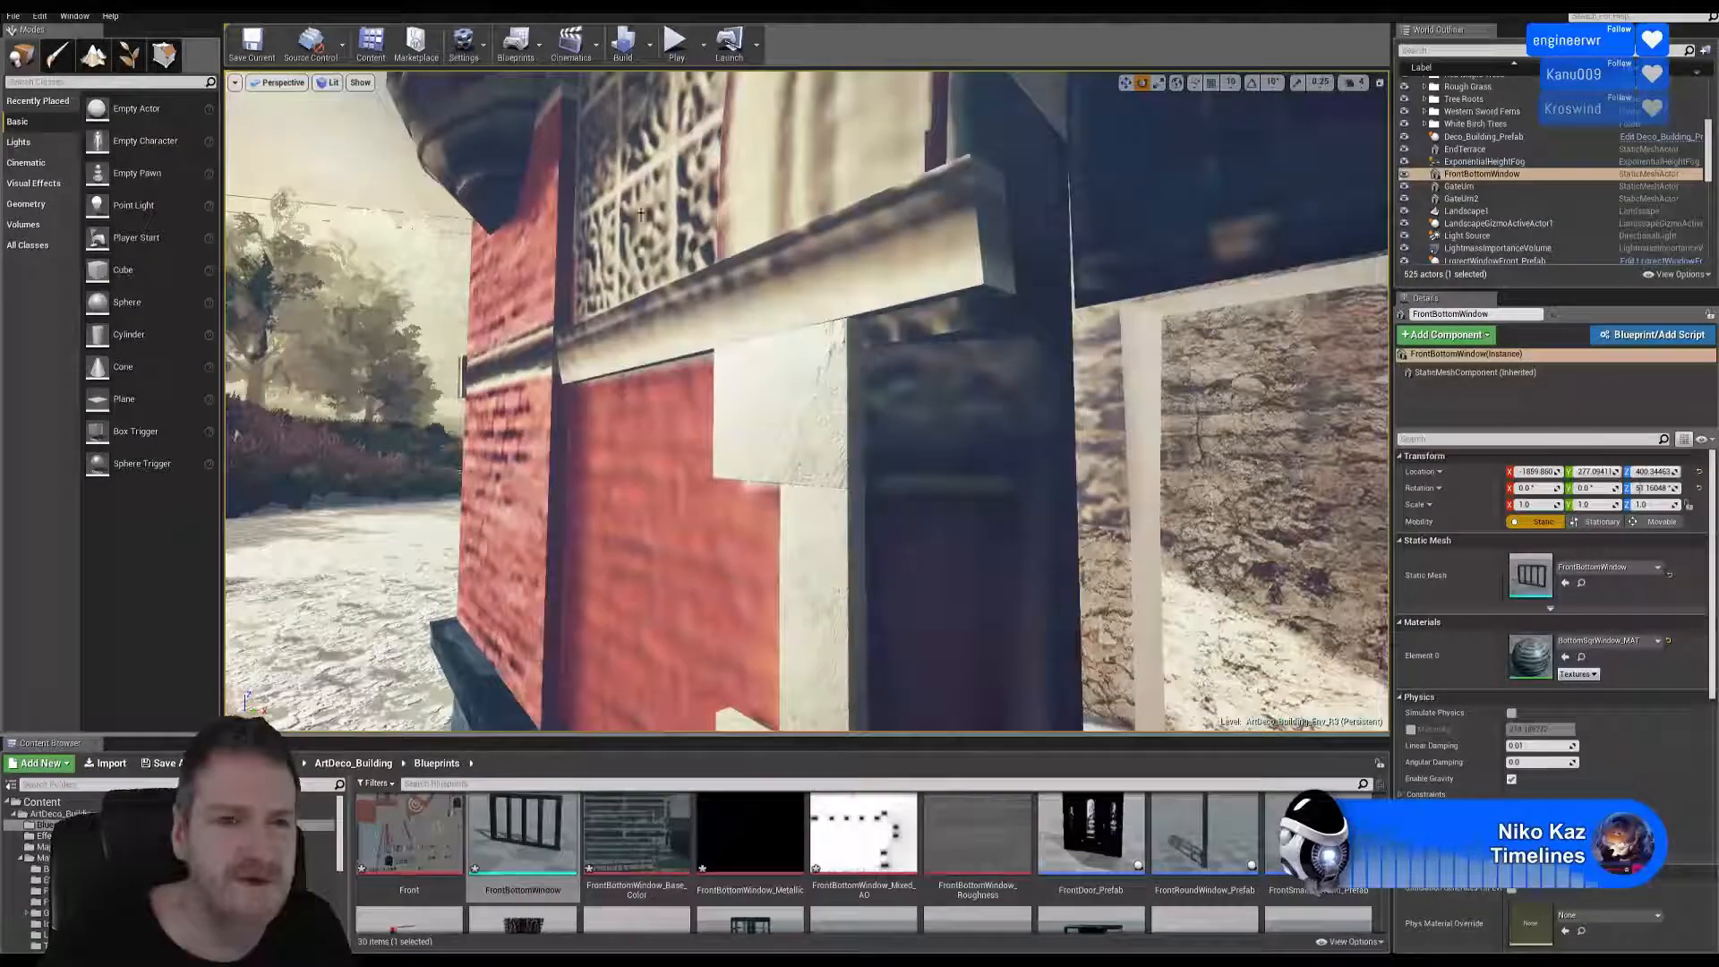
right_drag(651, 333, 810, 403)
drag(817, 452, 788, 452)
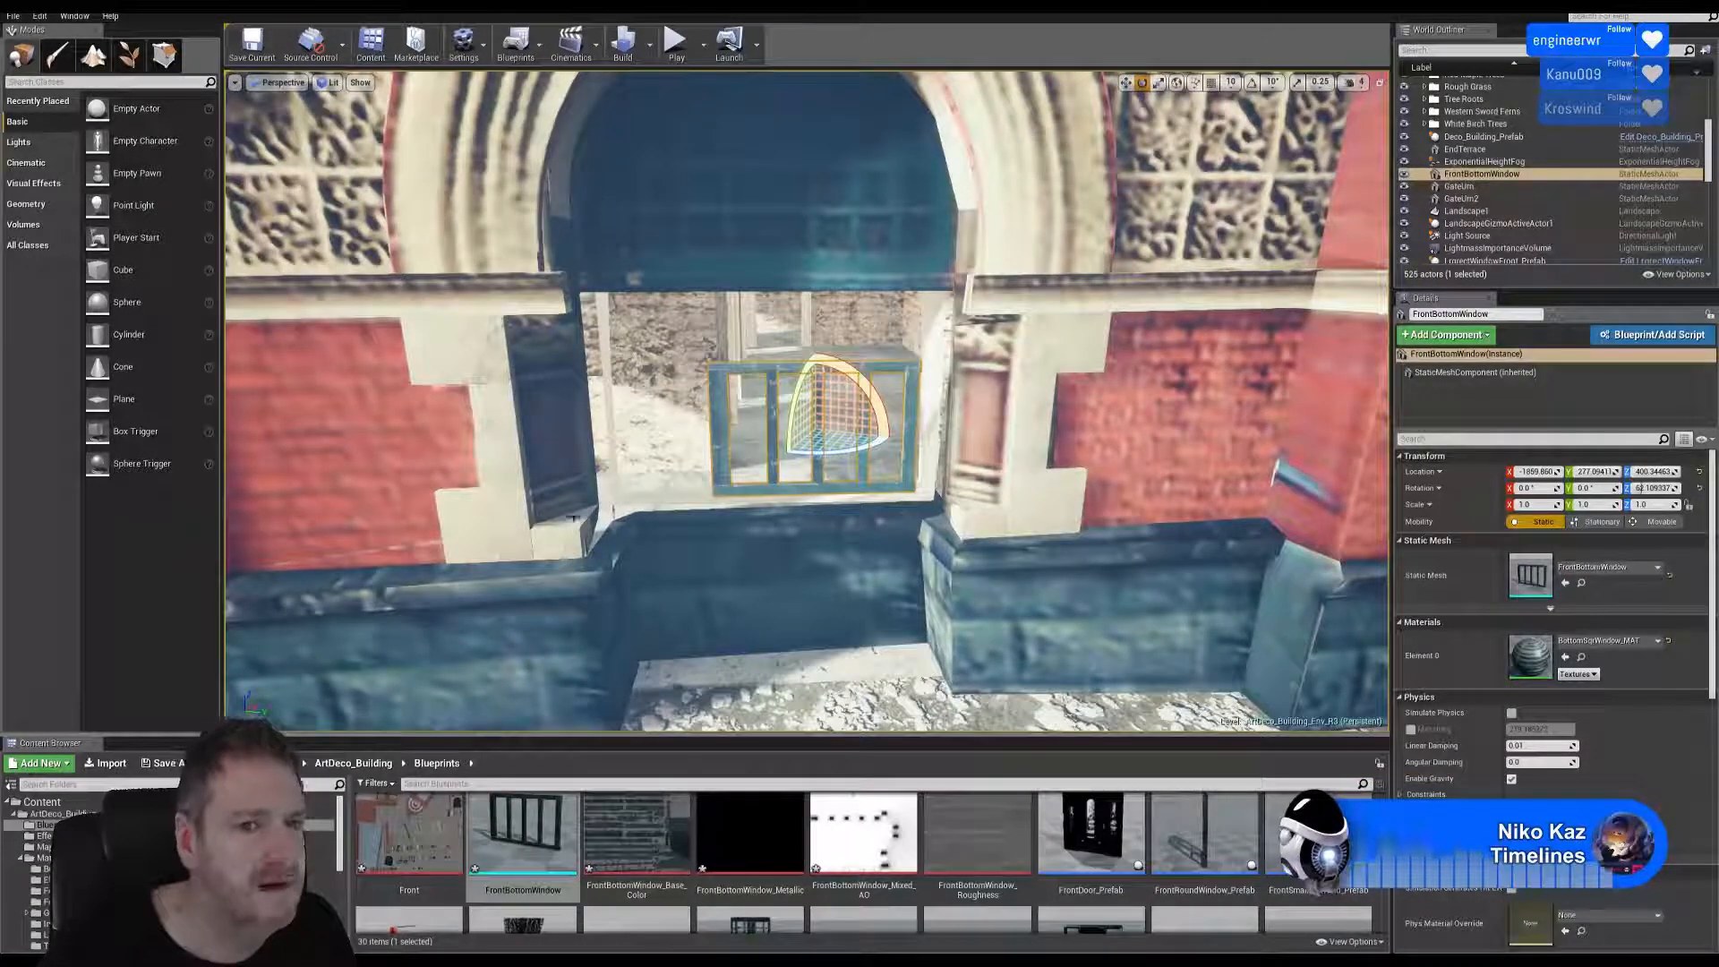
Shift the window frame horizontally within the arched opening to about Y 246.
click(1125, 83)
mouse_move(894, 488)
right_down()
mouse_move(859, 519)
mouse_move(922, 484)
mouse_move(894, 489)
right_up()
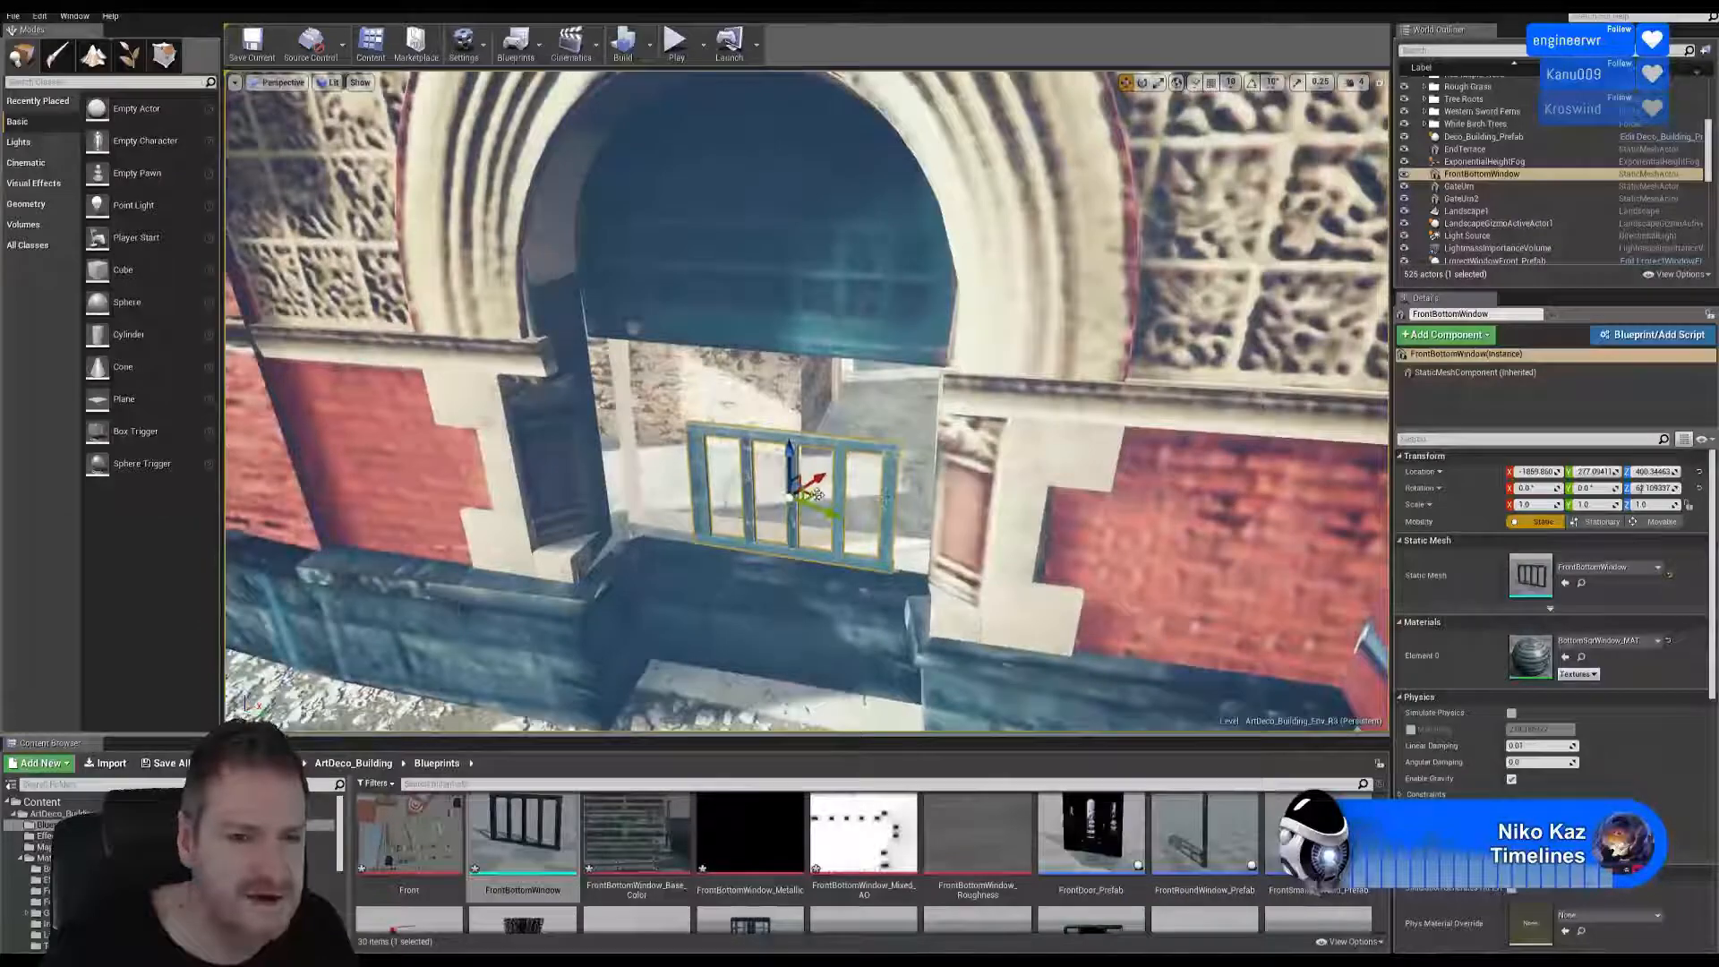
drag(808, 494, 796, 486)
mouse_move(797, 486)
right_down()
mouse_move(799, 447)
mouse_move(799, 488)
right_up()
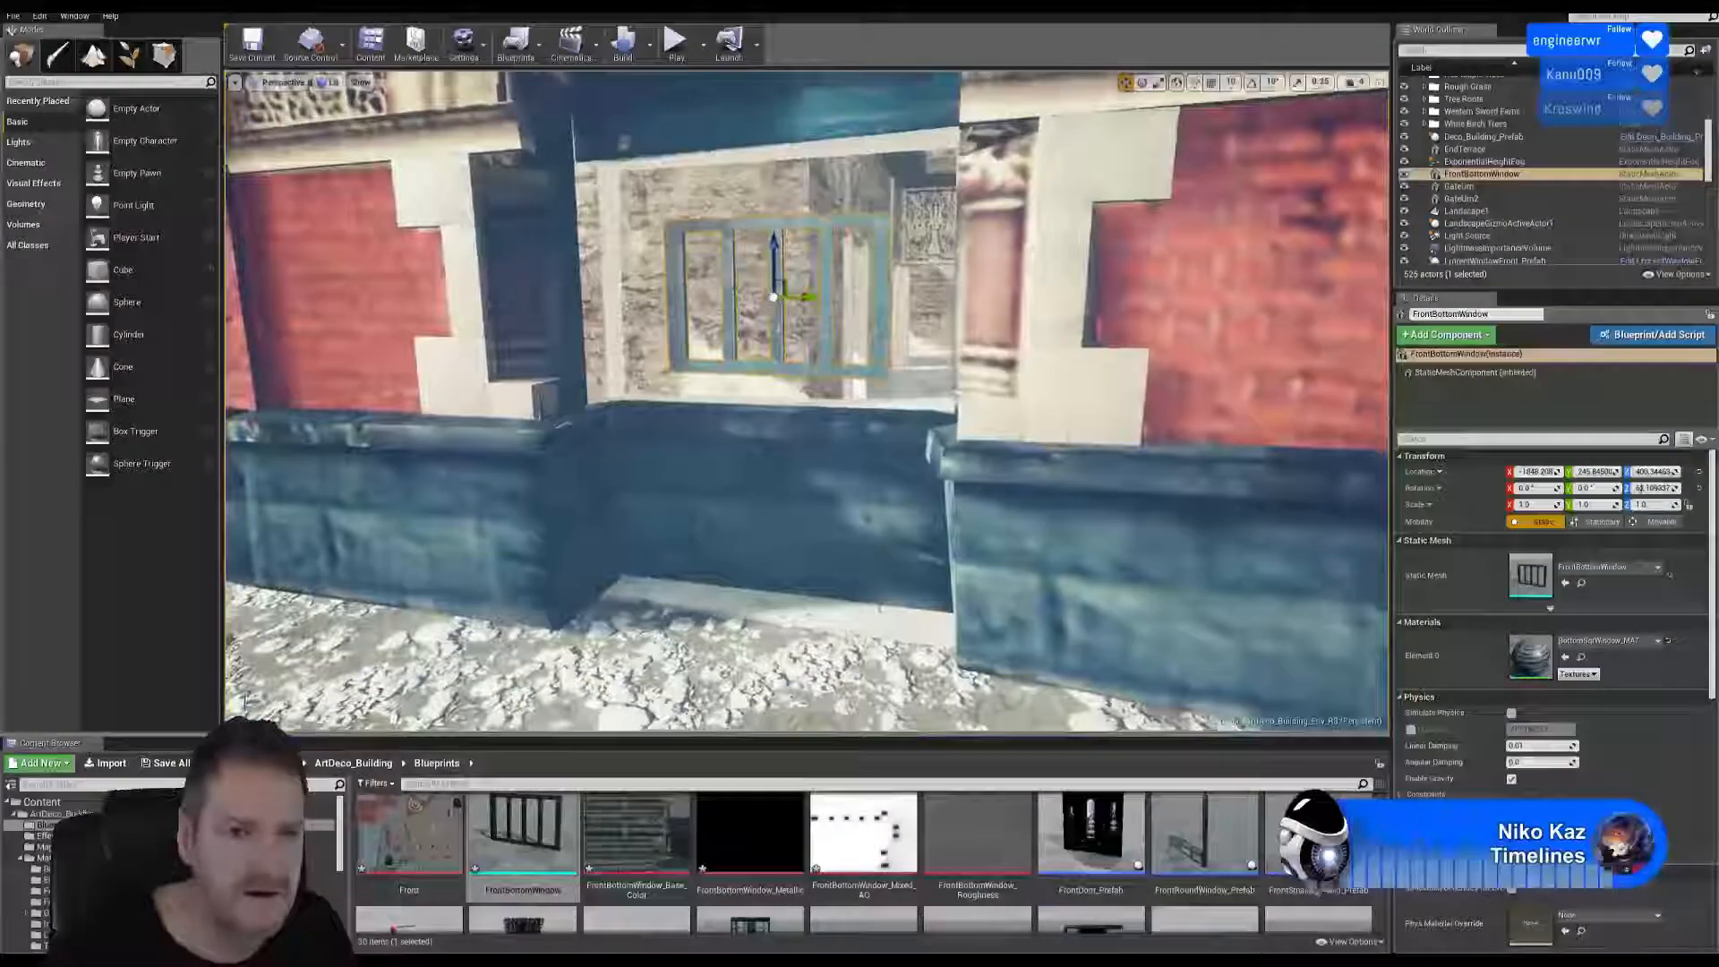
Scale the window frame uniformly to about 1.68 to fill more of the opening.
right_drag(963, 555, 981, 528)
click(1158, 82)
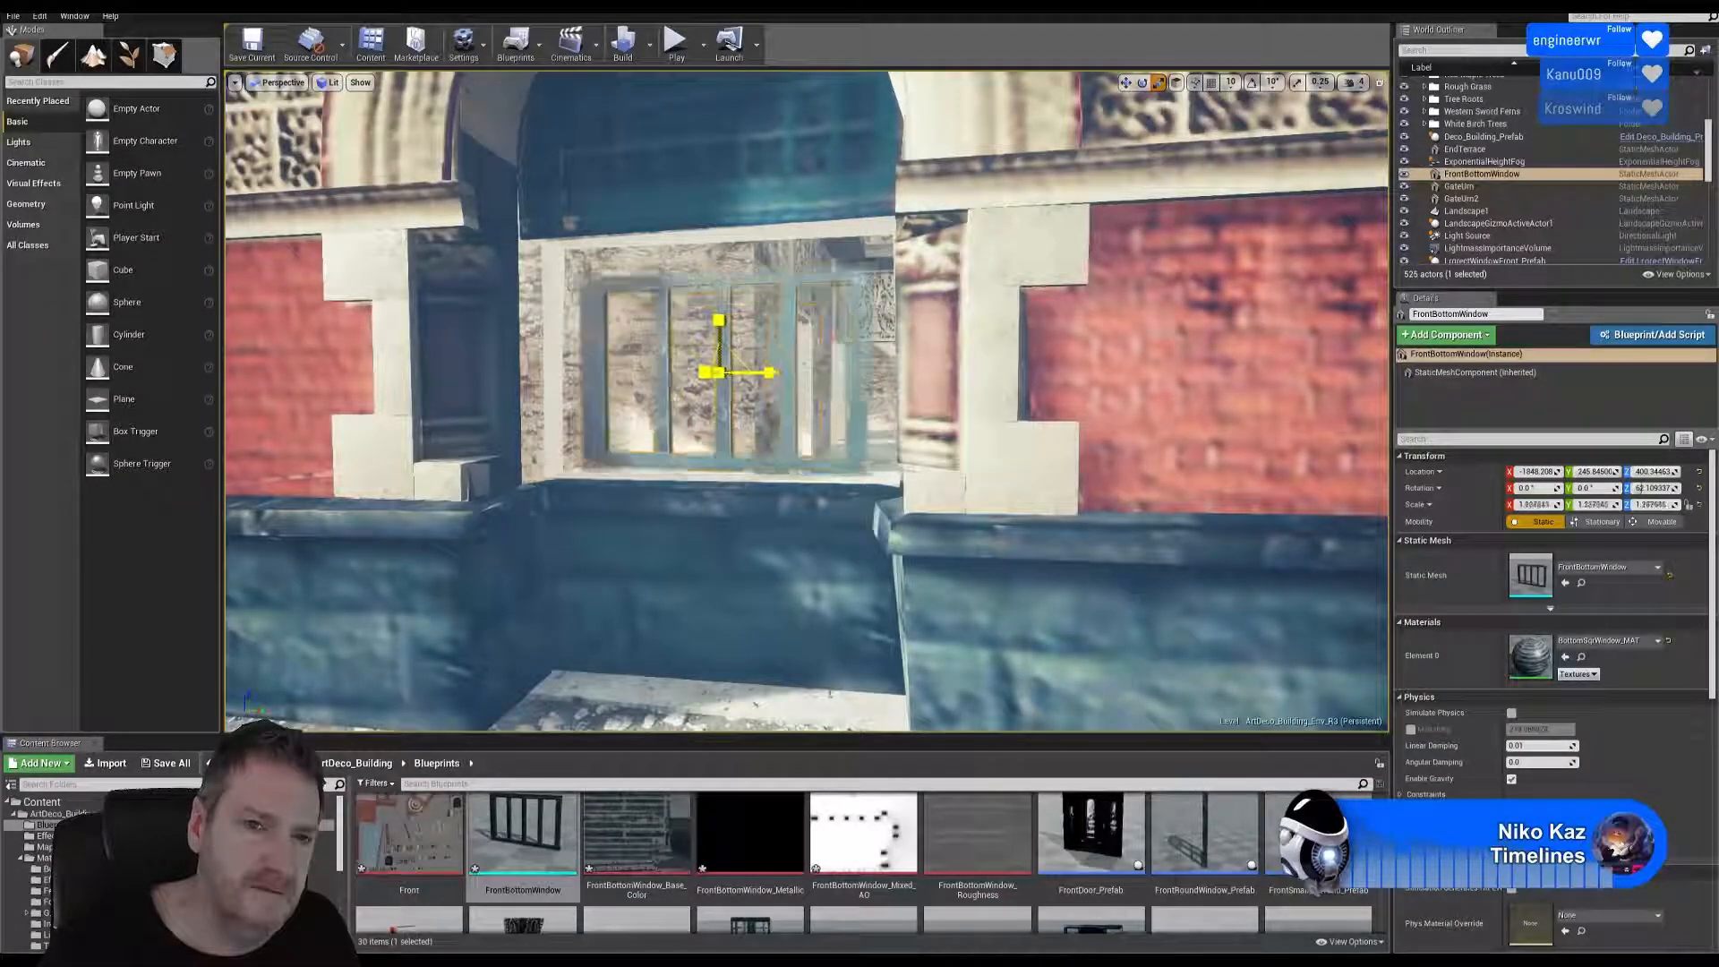
drag(1534, 504, 1607, 504)
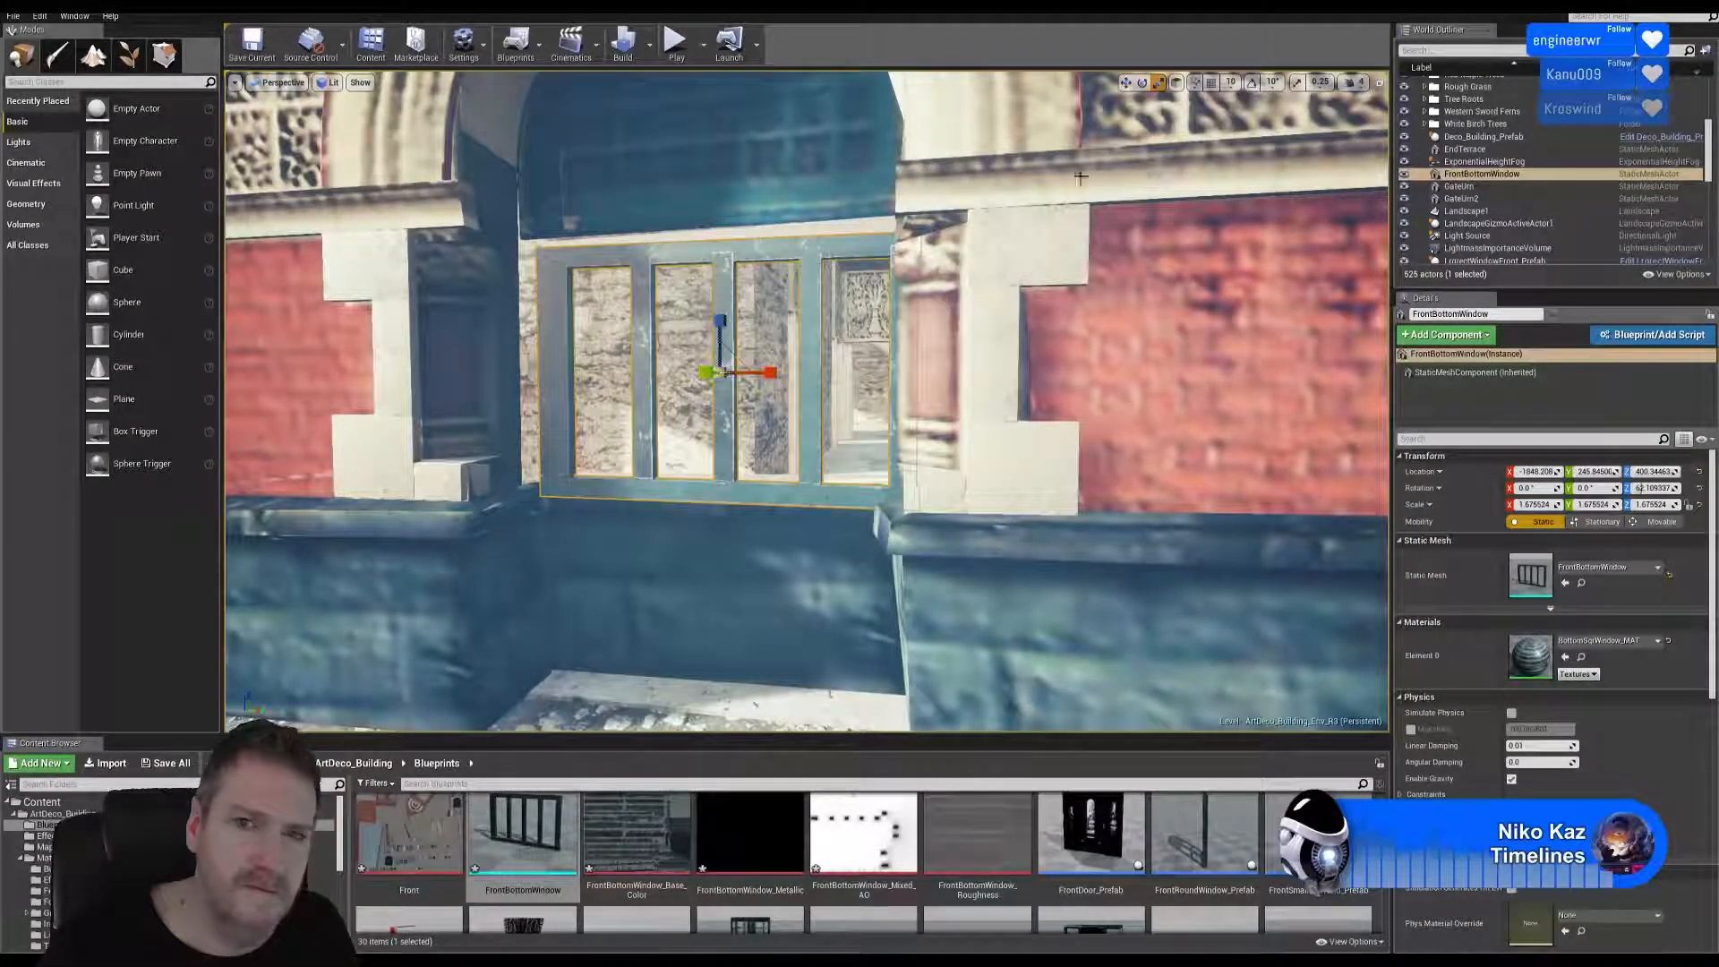
Reposition the window frame to about Y 197 and Z 422, and scale it uniformly to about 1.80.
click(1125, 82)
right_drag(796, 372, 797, 439)
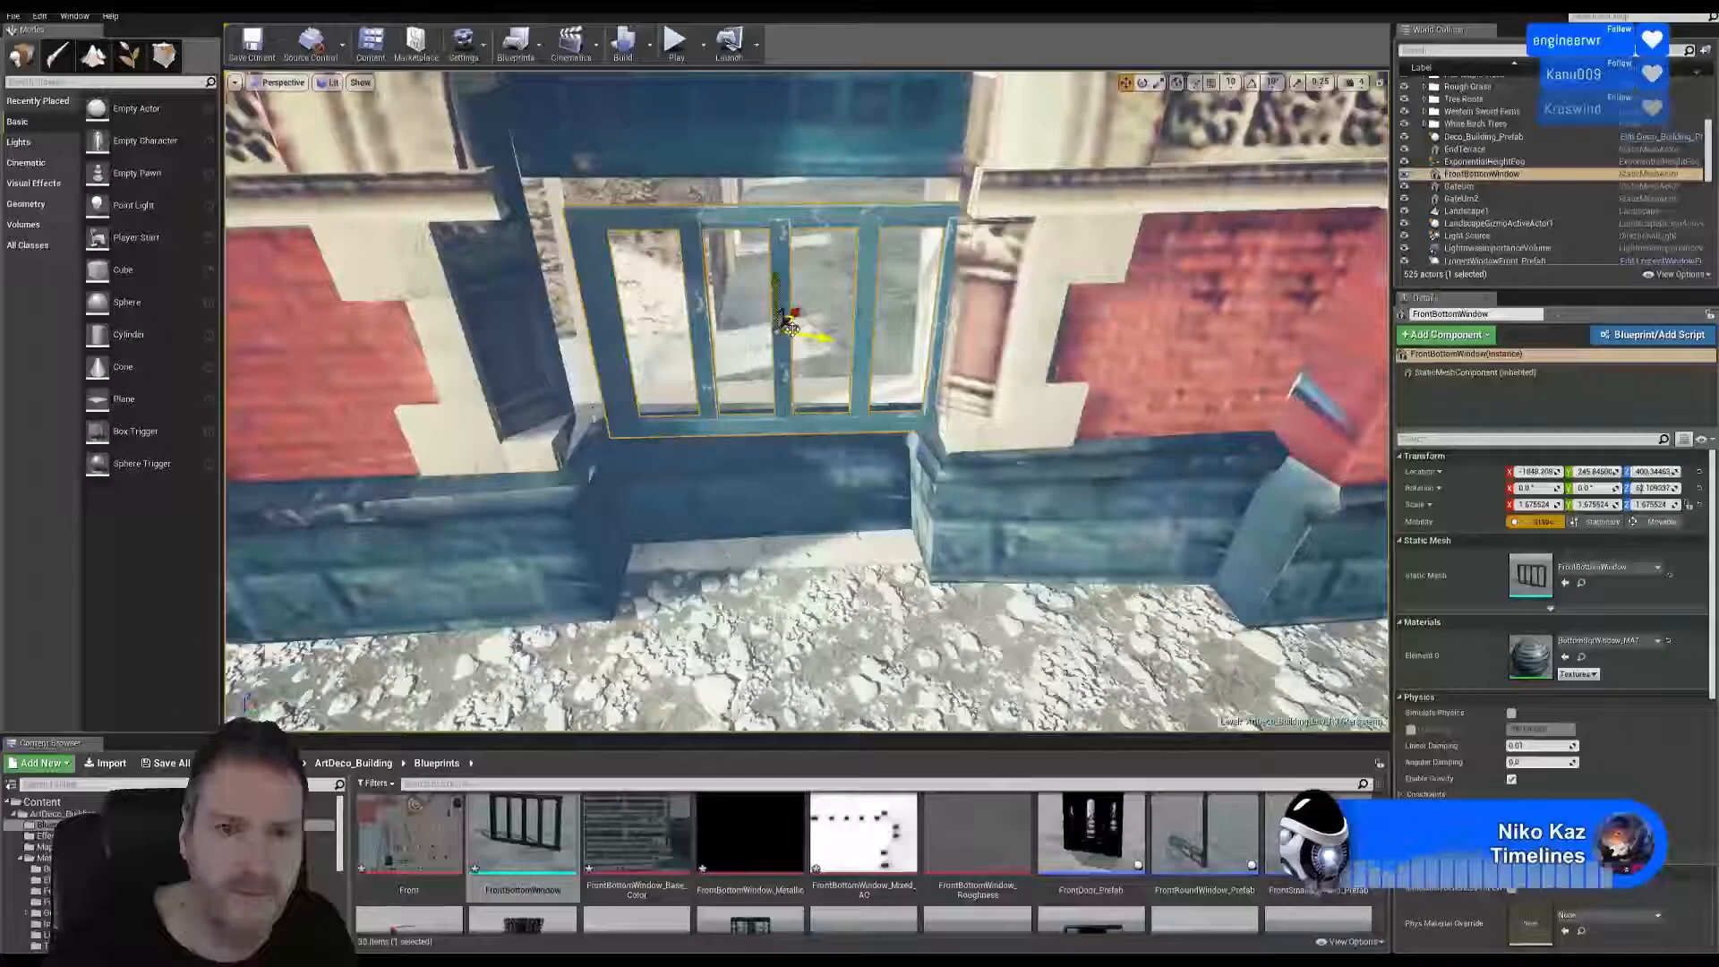
drag(798, 328, 746, 253)
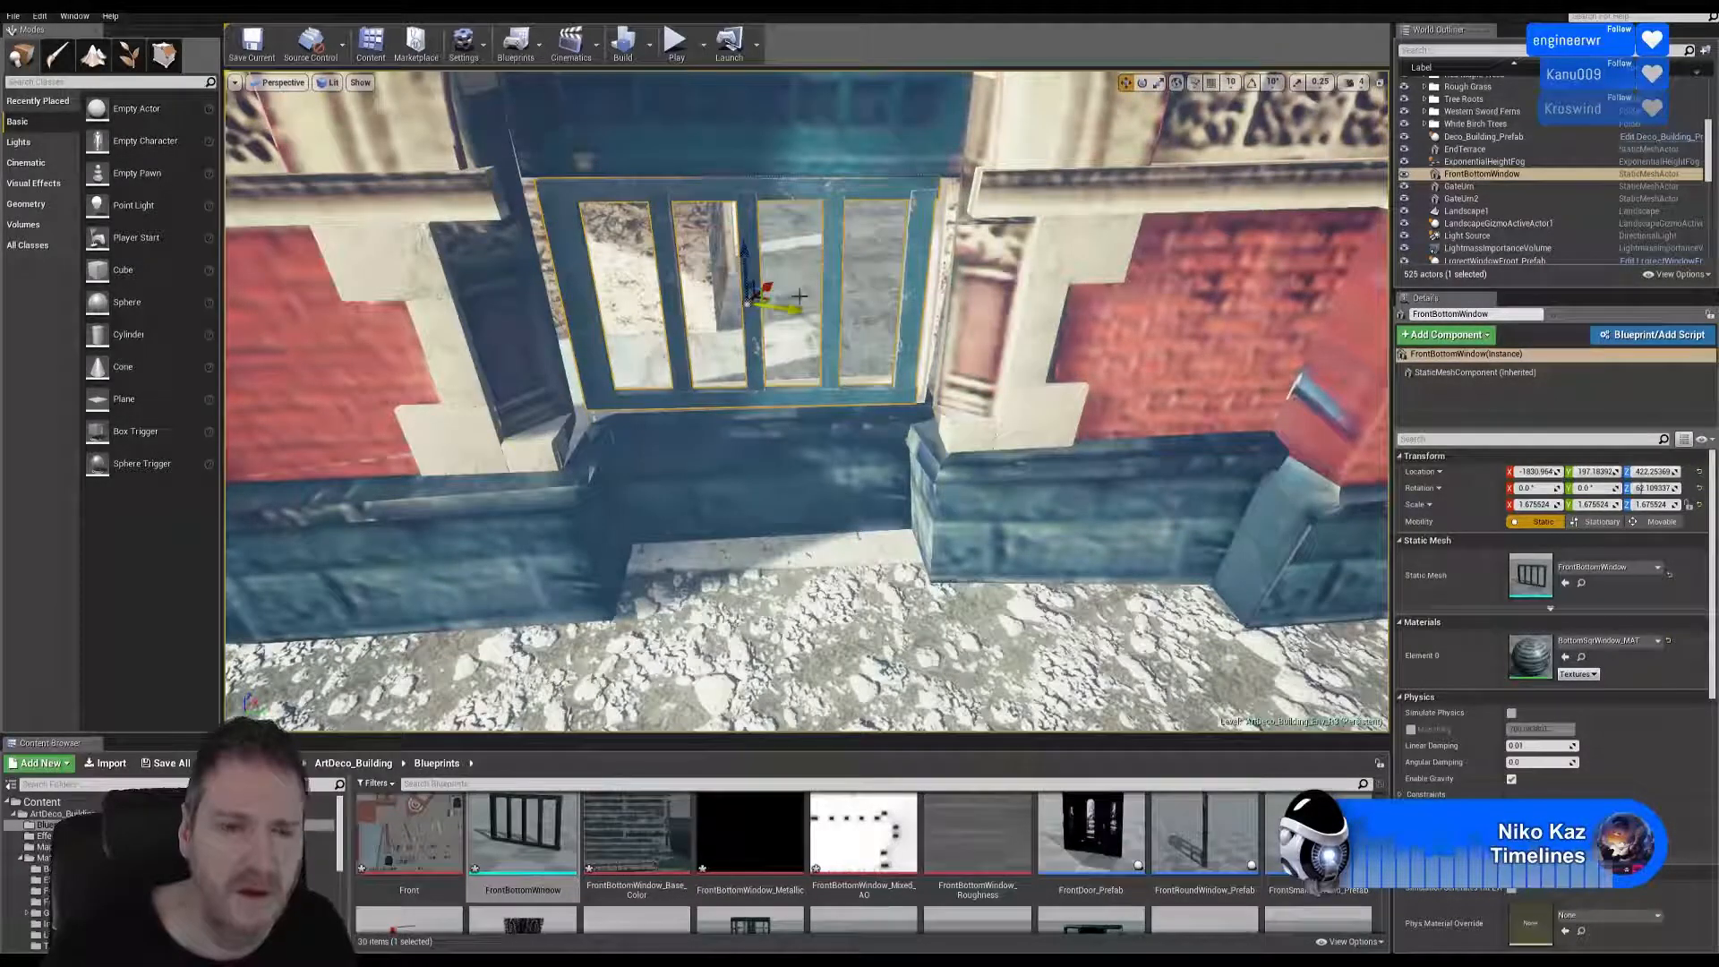
click(1157, 83)
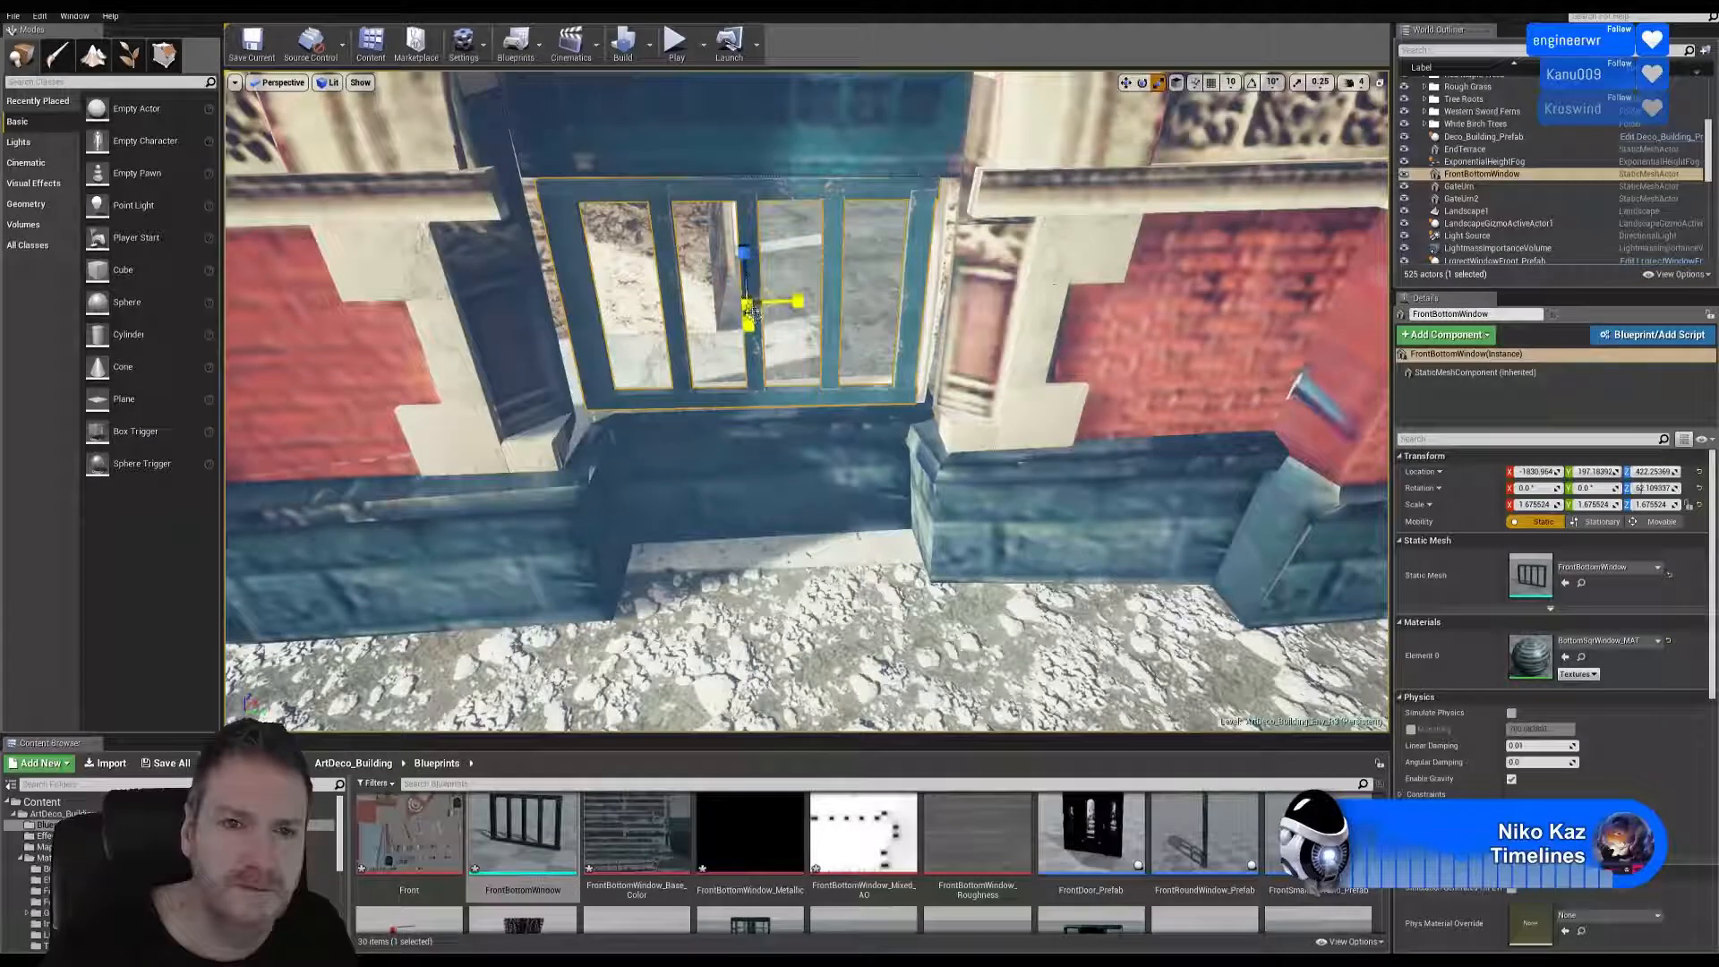
drag(750, 309, 751, 310)
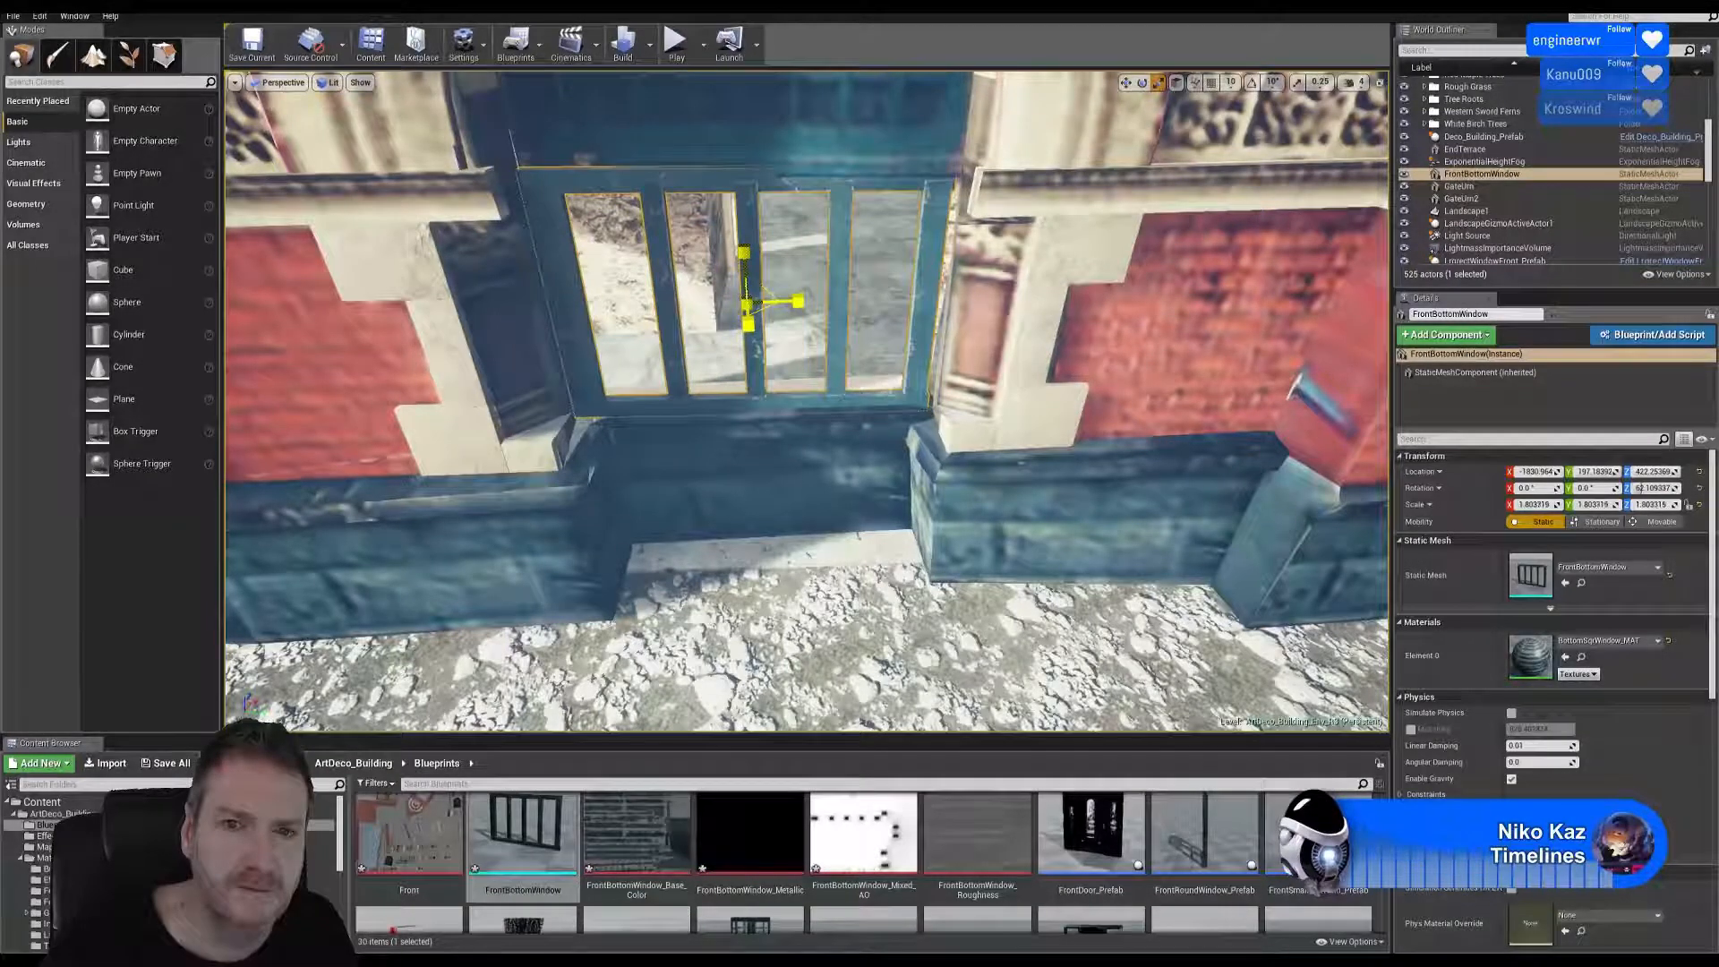
Shift the window frame sideways to about Y 204 and scale it uniformly to about 1.84.
click(1126, 82)
right_drag(761, 300, 752, 224)
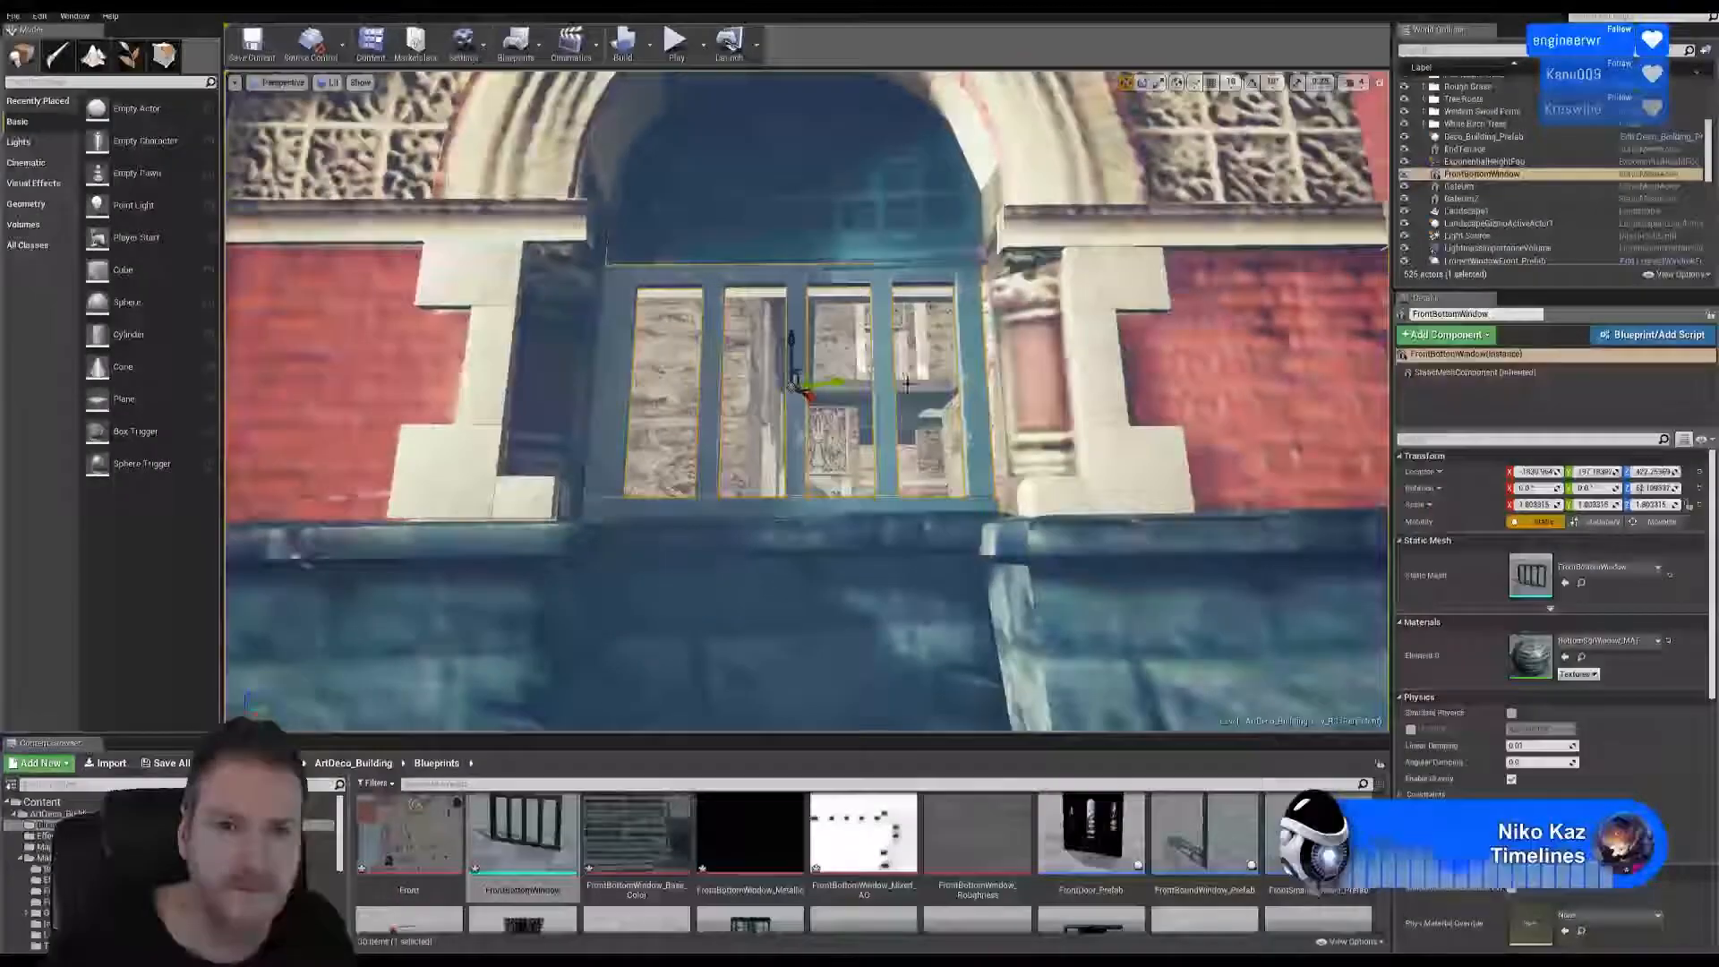
drag(841, 382, 844, 379)
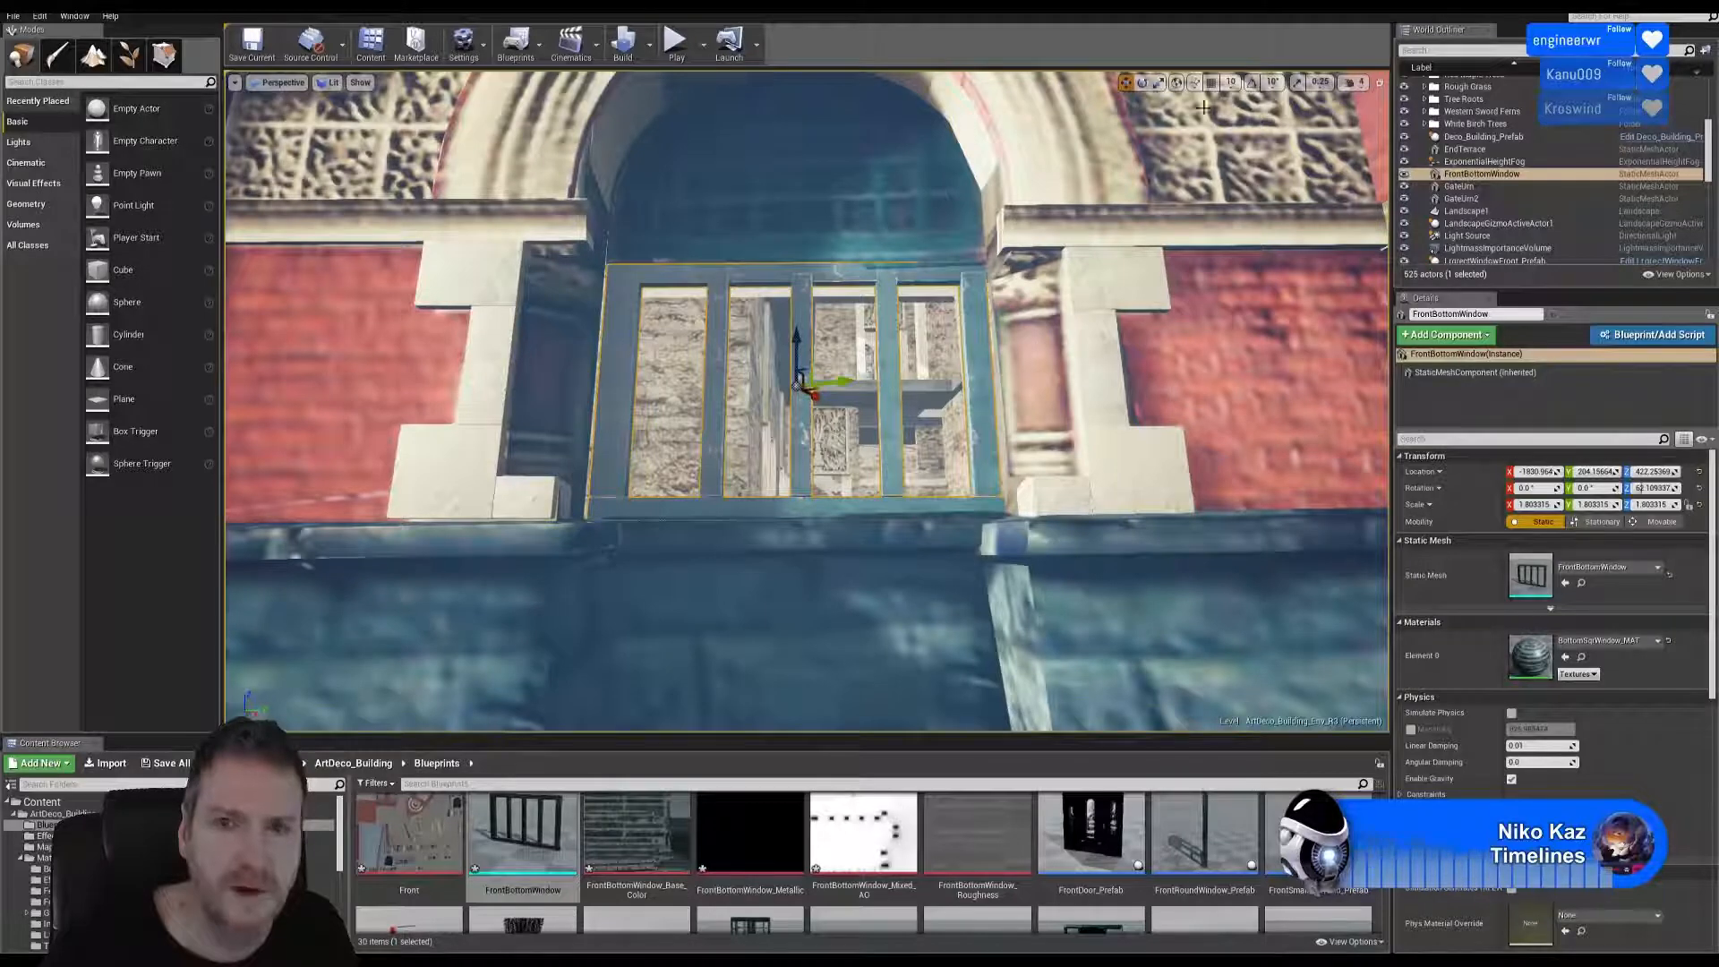
click(1157, 83)
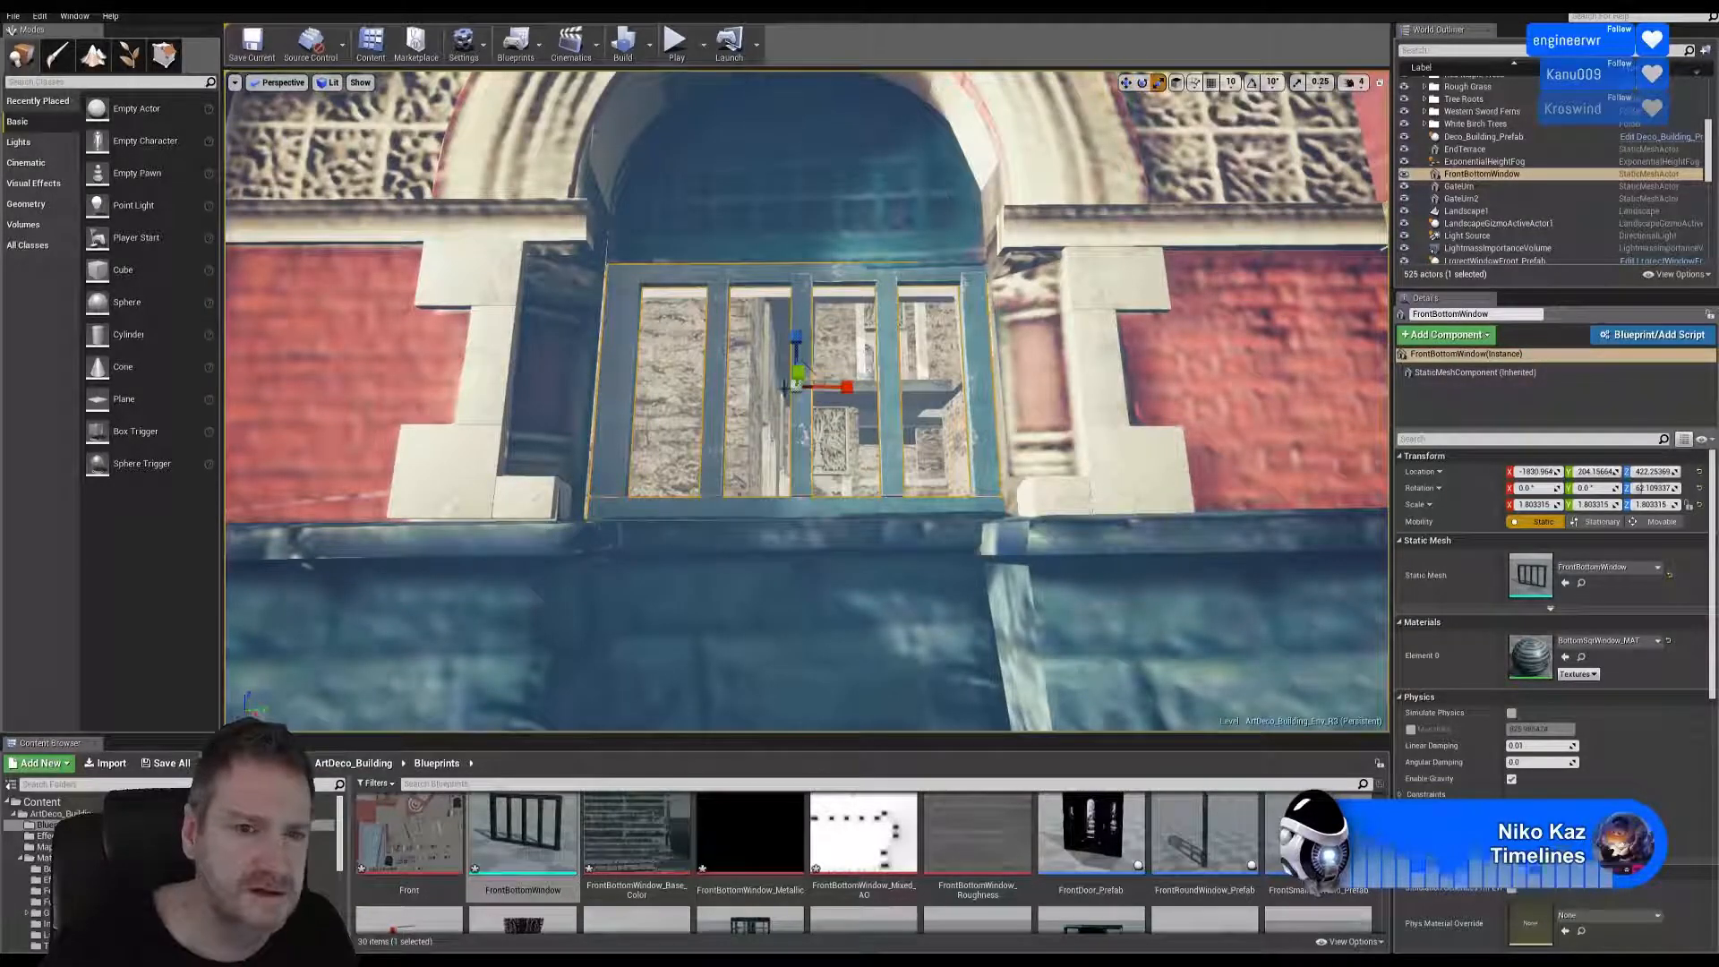
drag(785, 386, 794, 385)
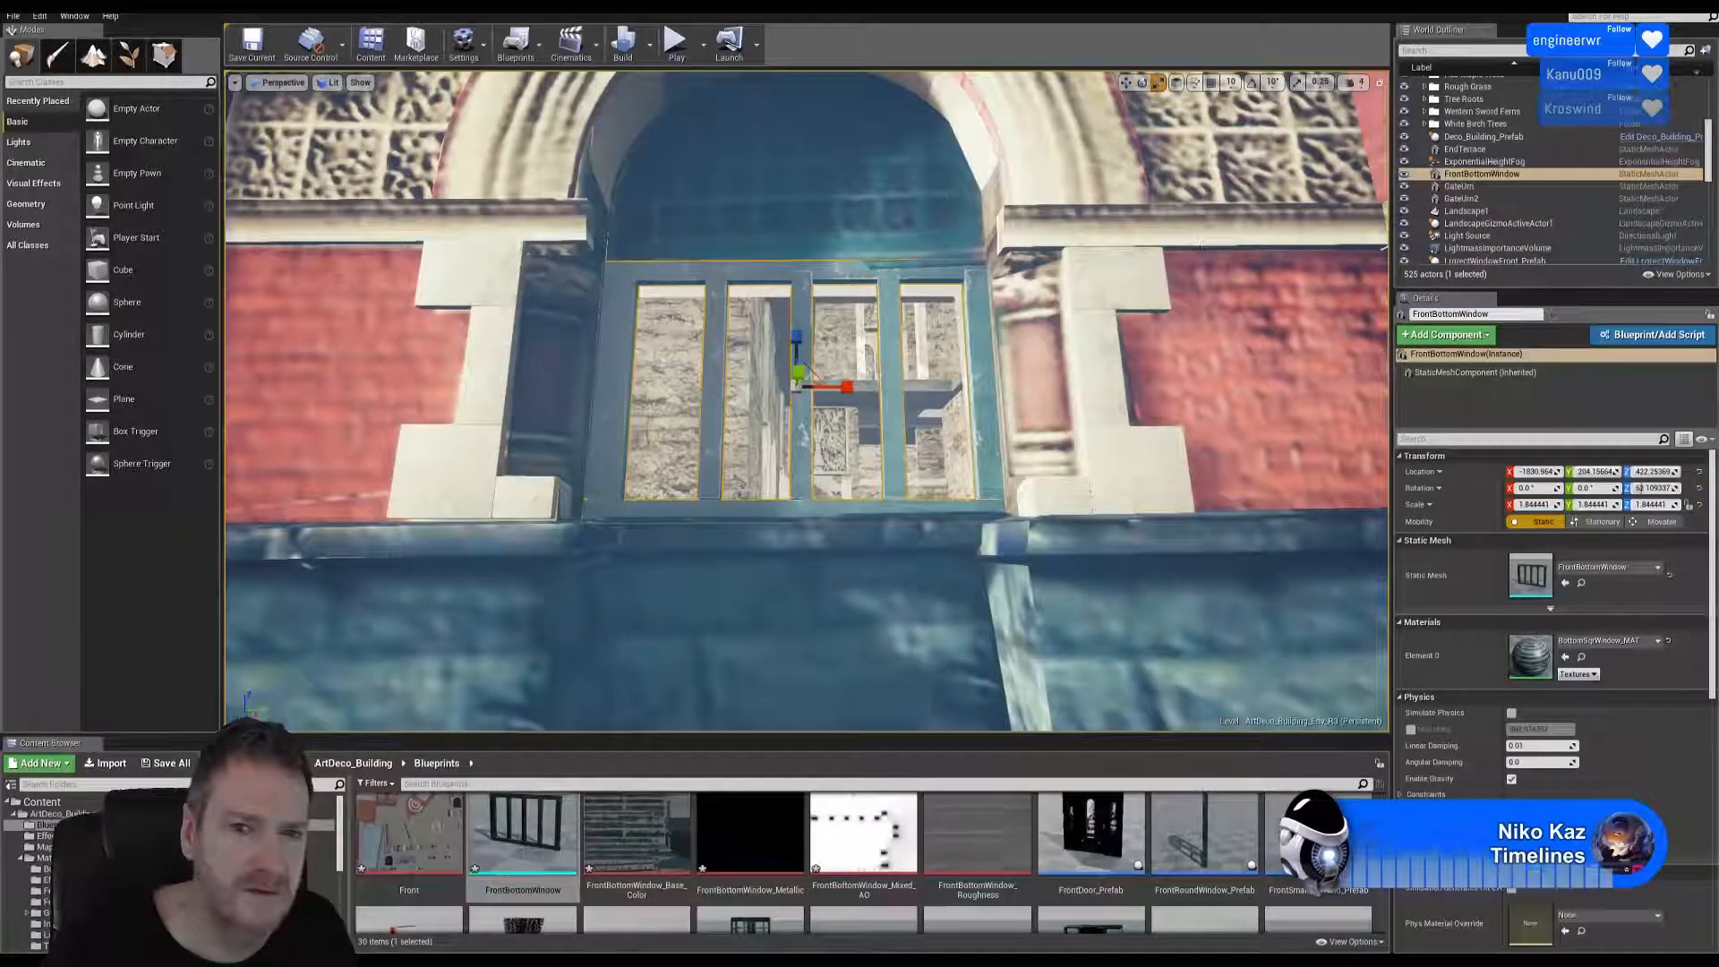
Rotate the window frame slightly around the vertical axis to line it up with the panel above it.
click(1125, 83)
right_drag(1141, 145, 1087, 232)
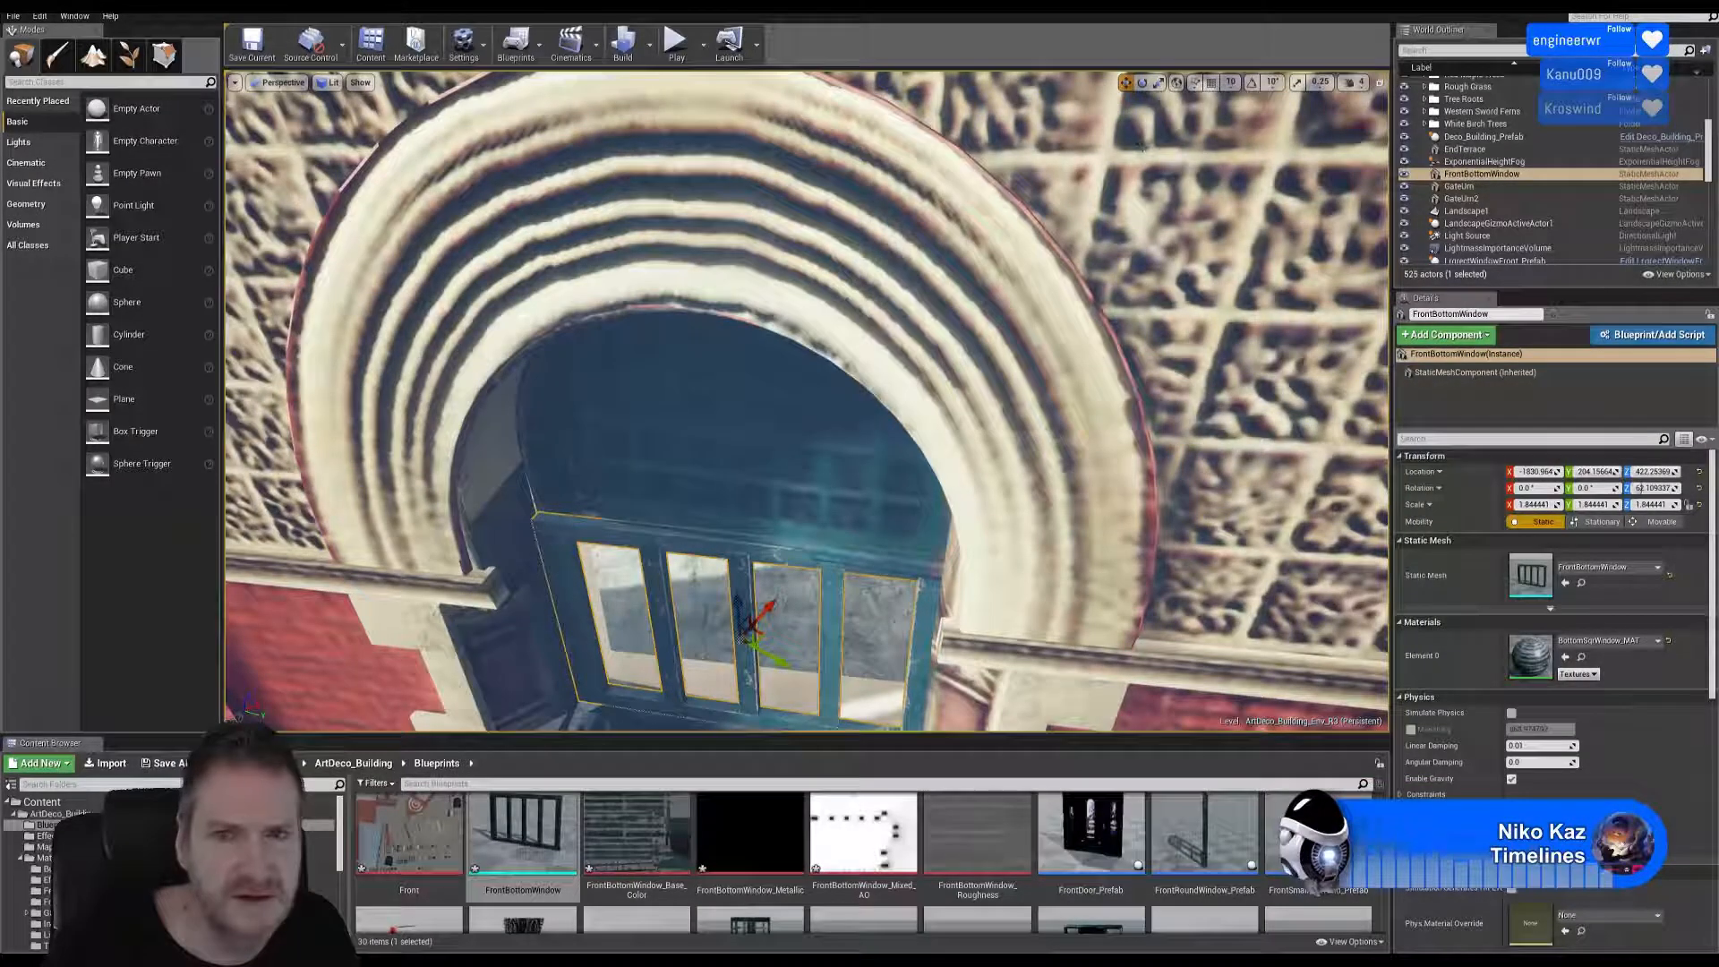
click(1141, 82)
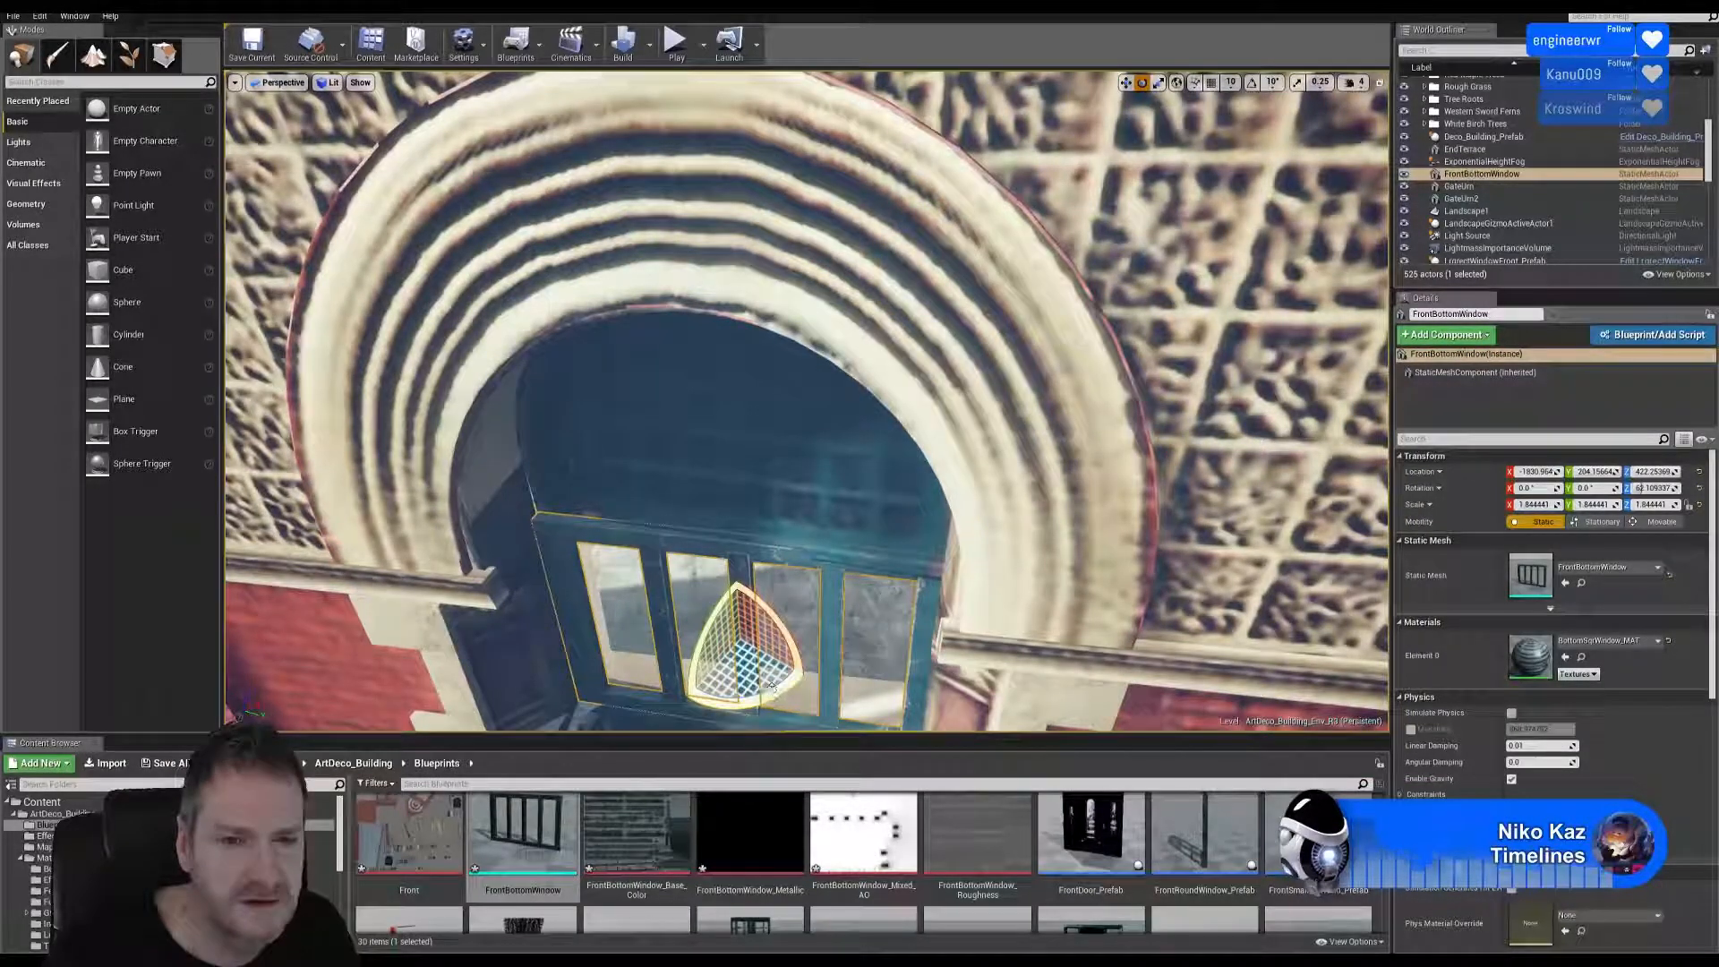
drag(771, 684, 784, 591)
Nudge the window frame horizontally to about Y 188 so it sits between the side columns, and deselect it.
right_drag(784, 590, 865, 579)
click(1125, 82)
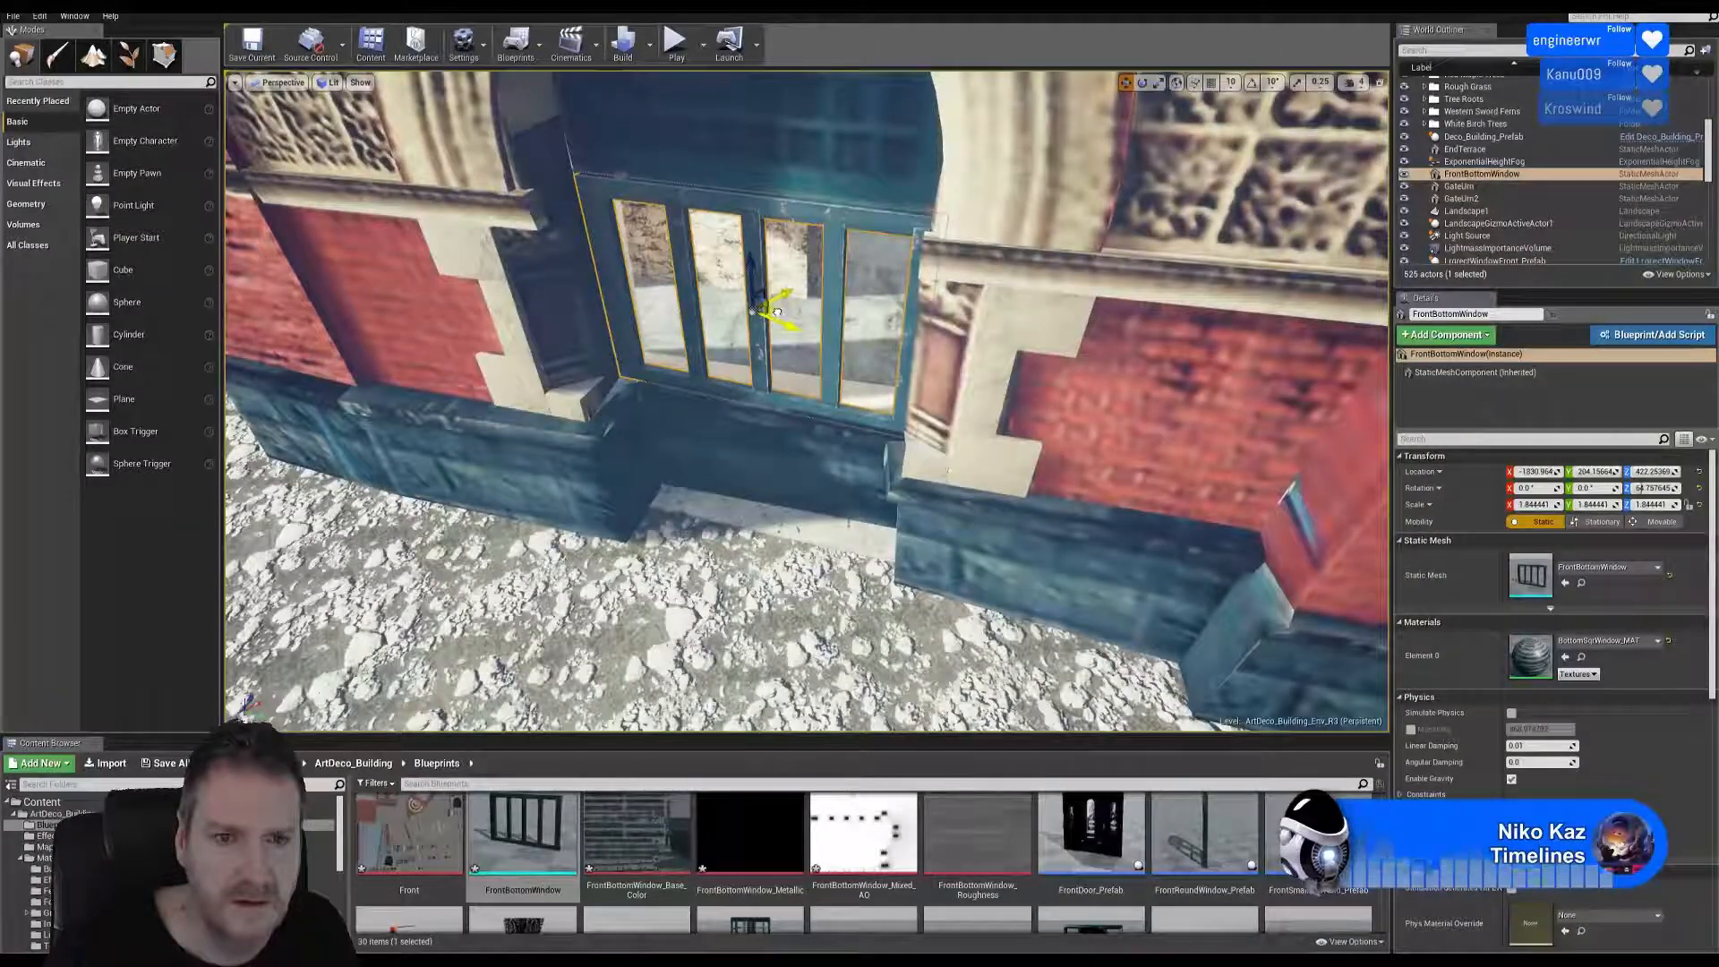
drag(777, 311, 764, 310)
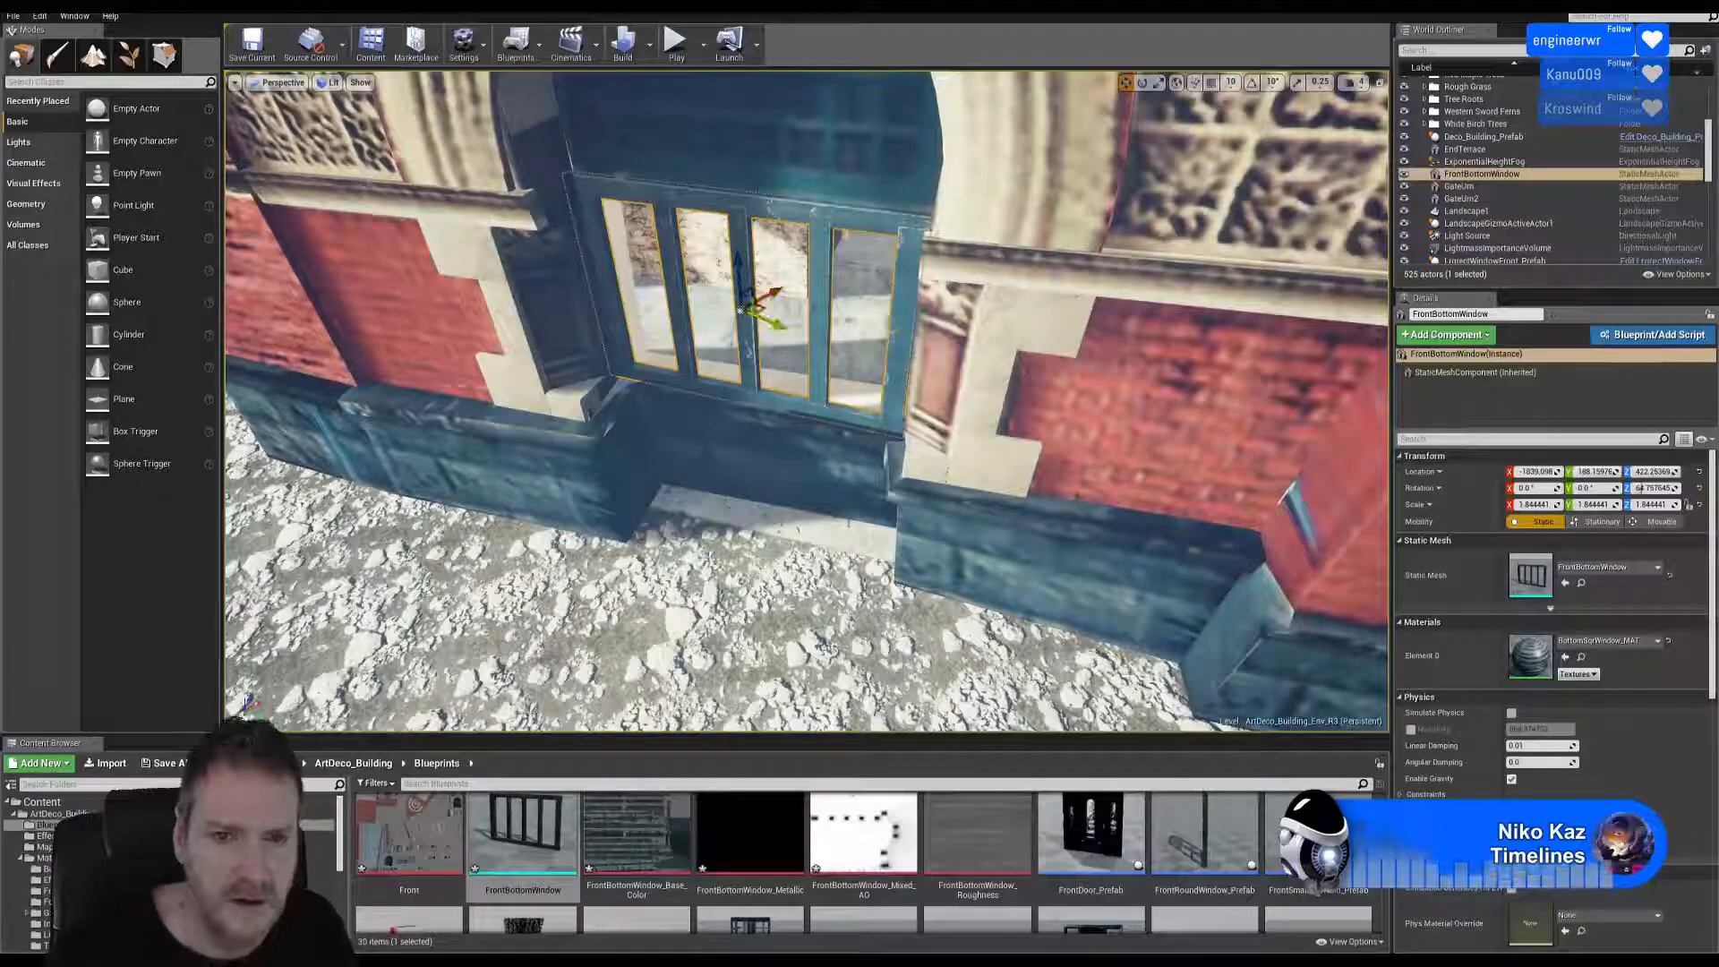
right_drag(781, 353, 733, 413)
key(f)
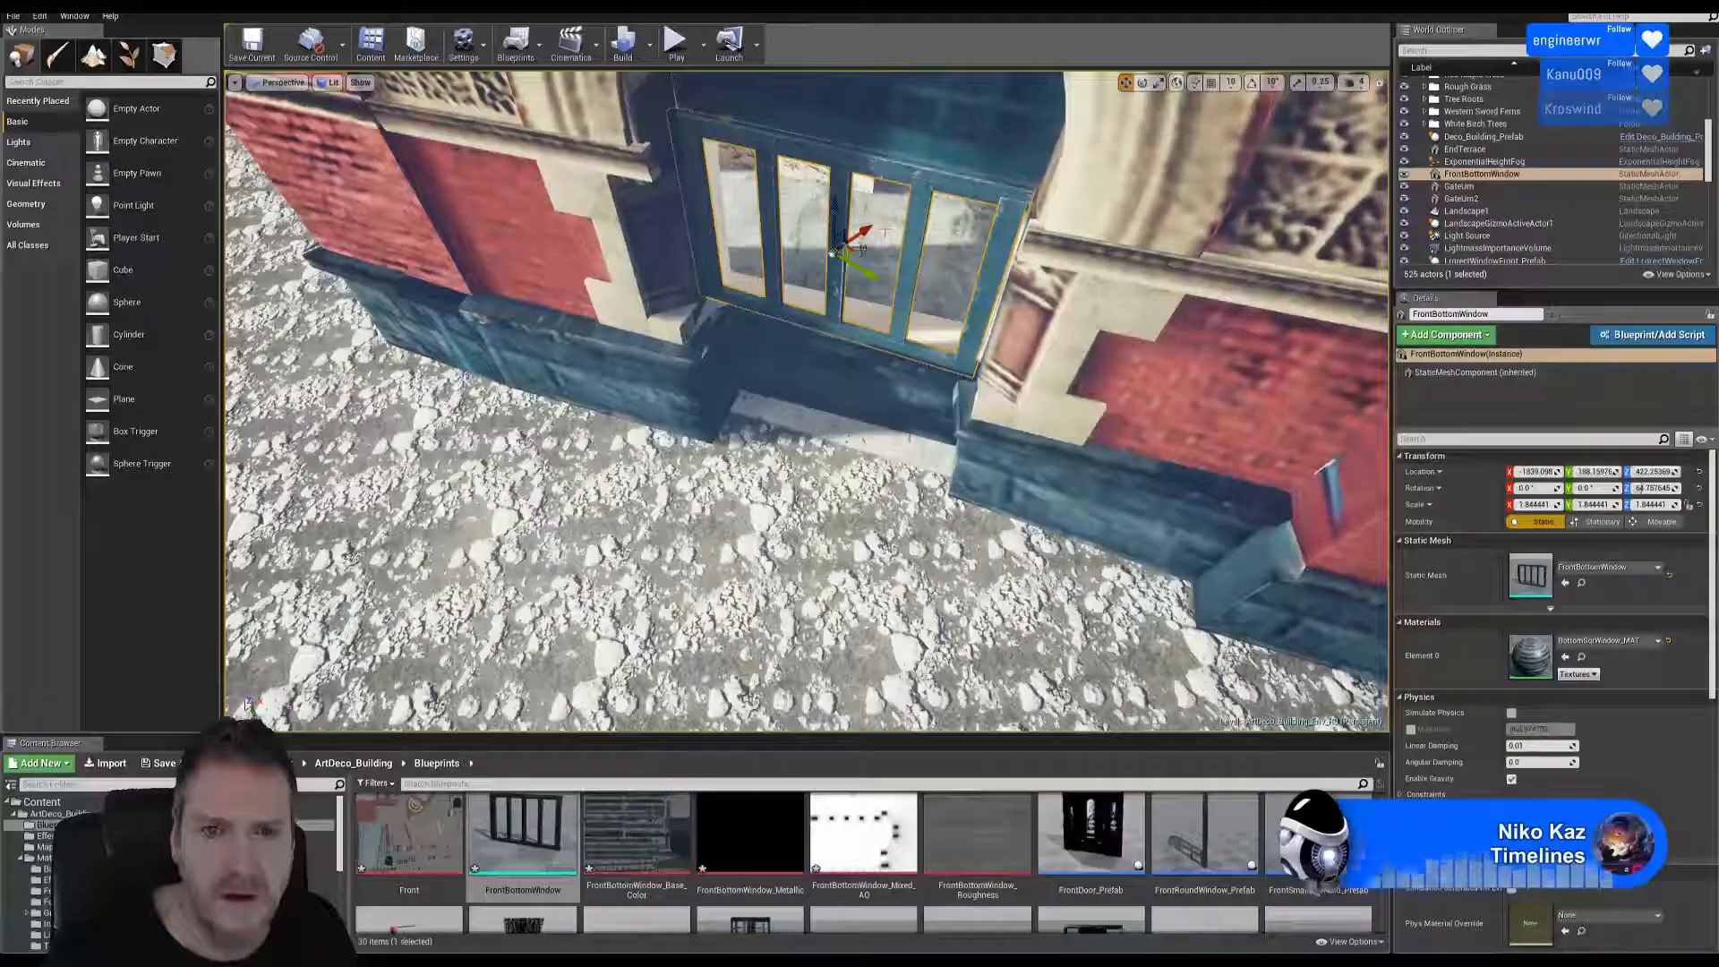
key(Escape)
mouse_move(857, 251)
right_down()
mouse_move(846, 183)
mouse_move(820, 202)
mouse_move(858, 224)
right_up()
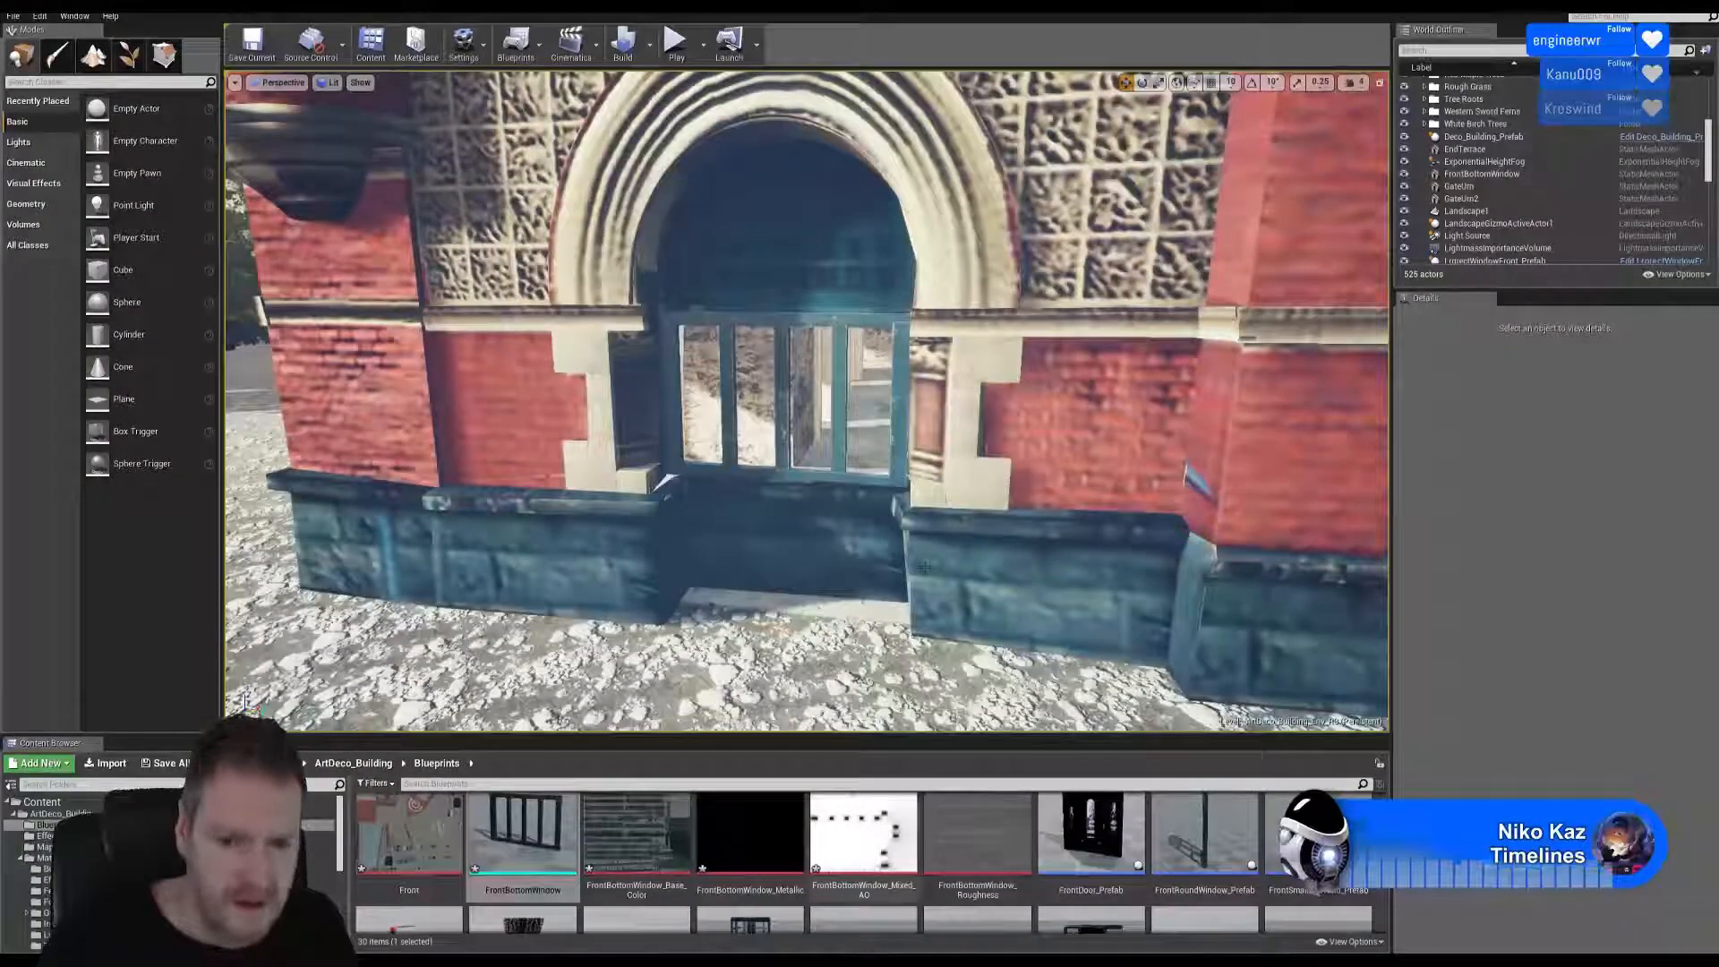
Open the Models/Building content folder and place the WindowPane_MSH mesh on the ground below the new window frame.
scroll(1211, 839, up, 5)
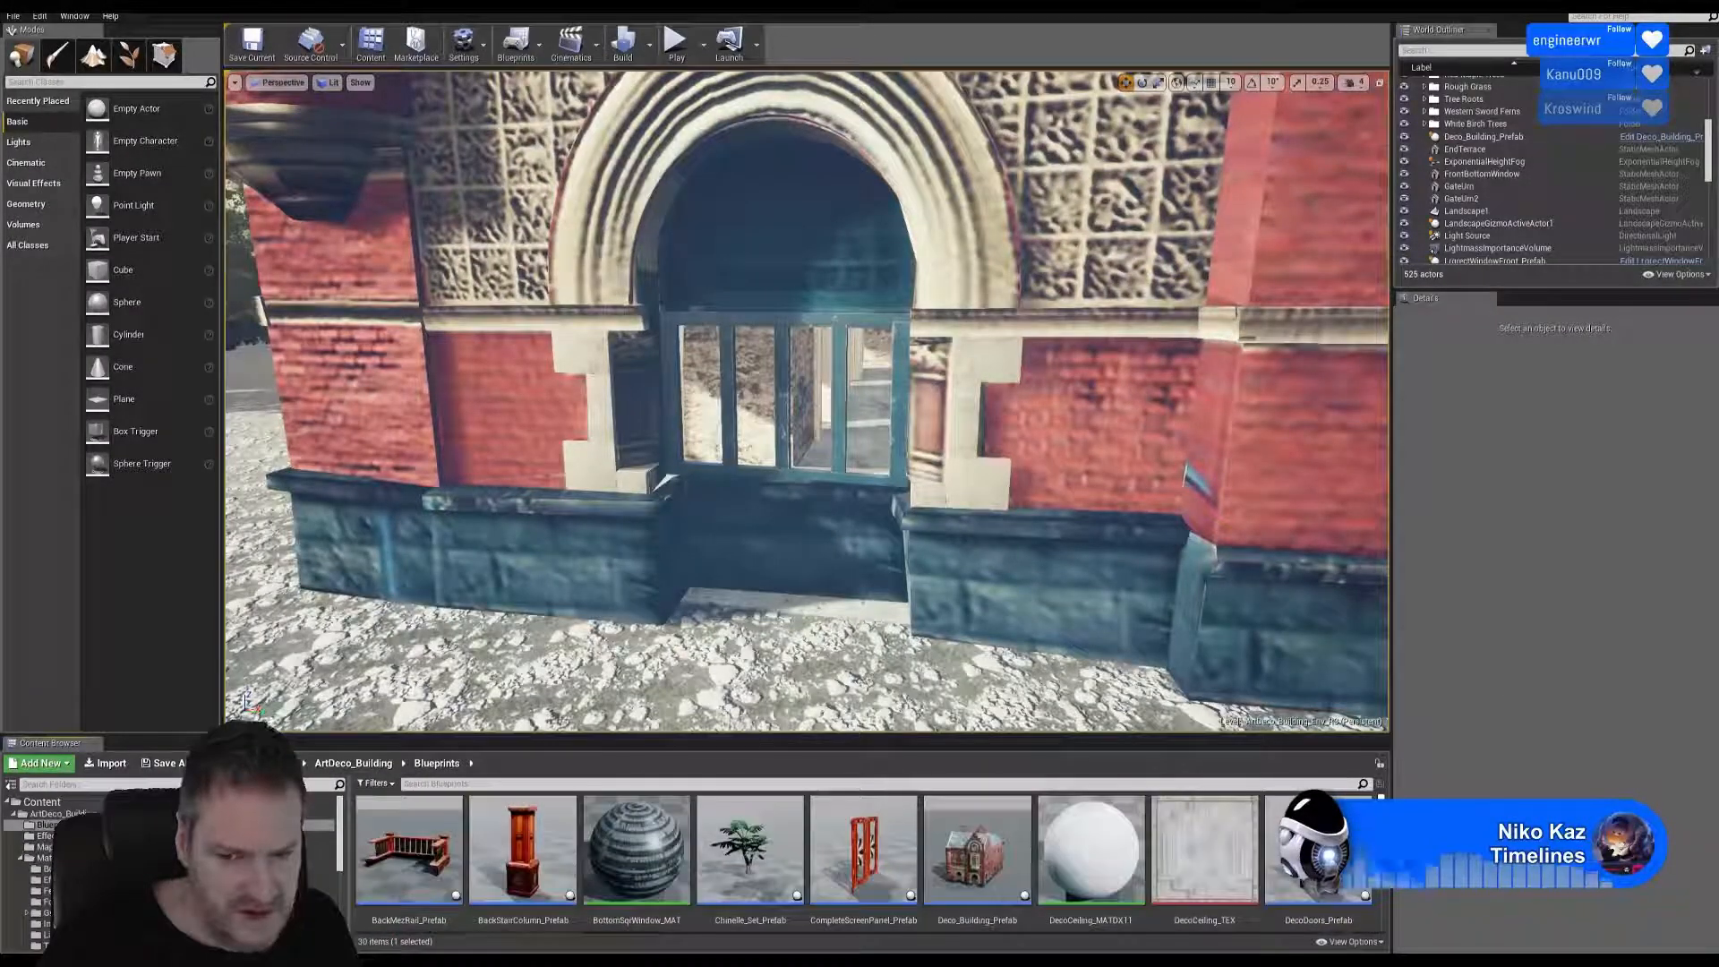
mouse_move(1382, 809)
mouse_down()
mouse_move(1386, 916)
mouse_move(1387, 826)
mouse_up()
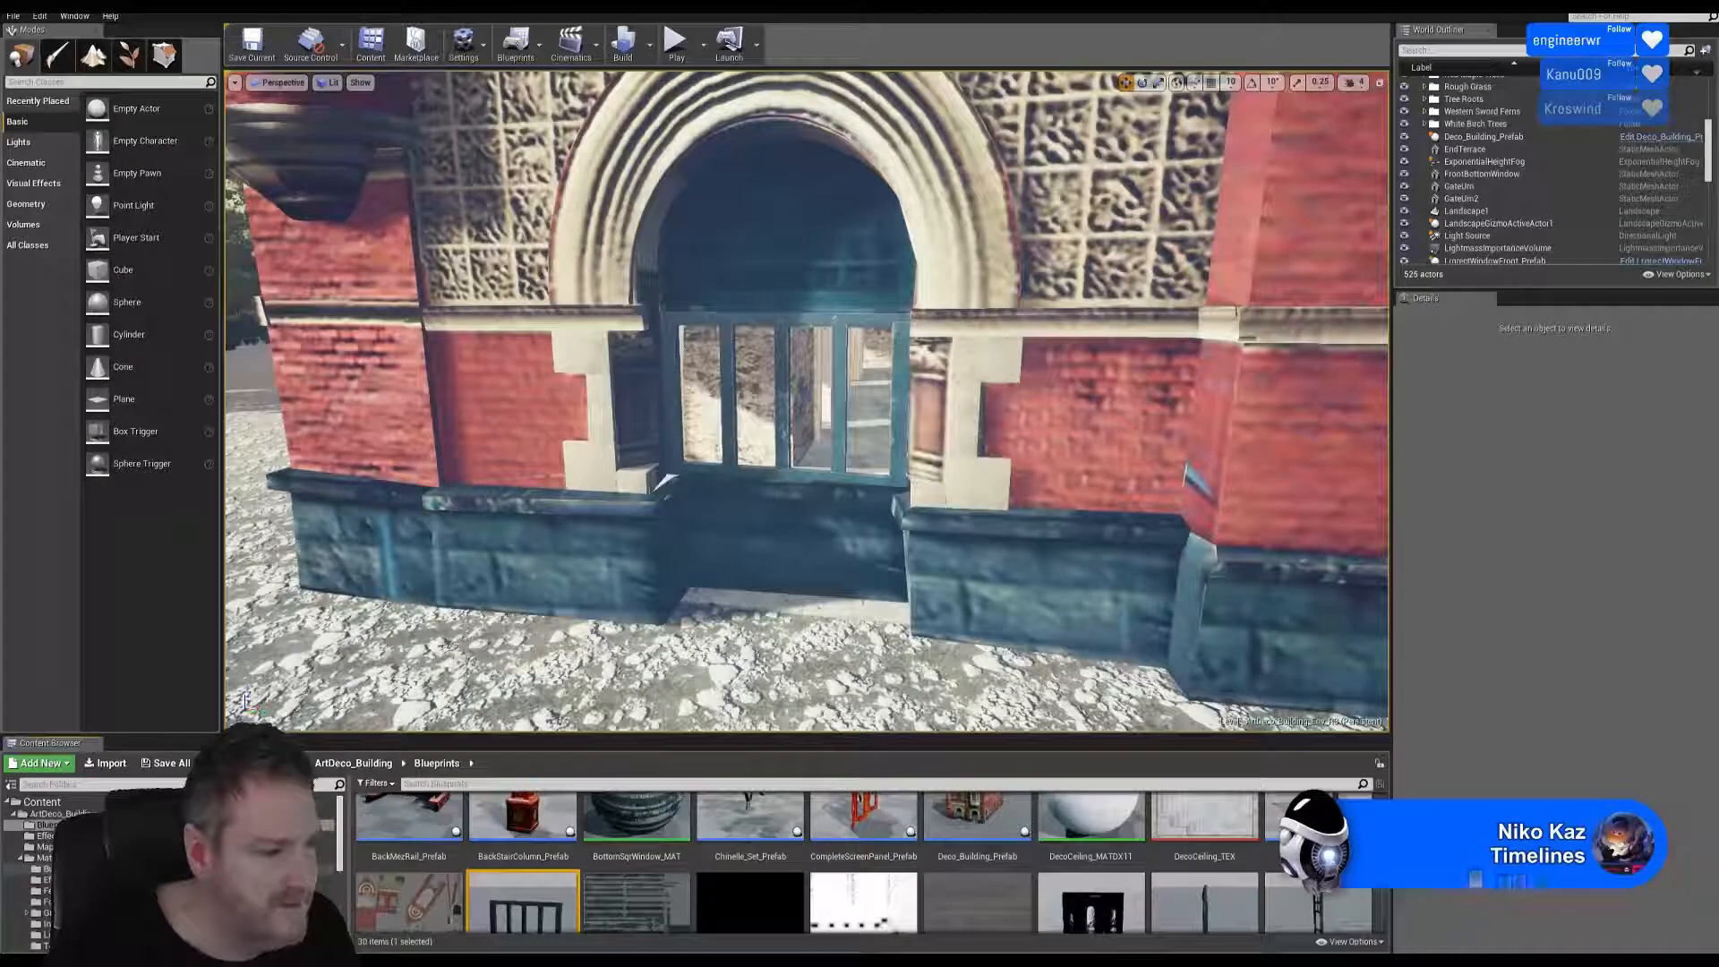
click(45, 868)
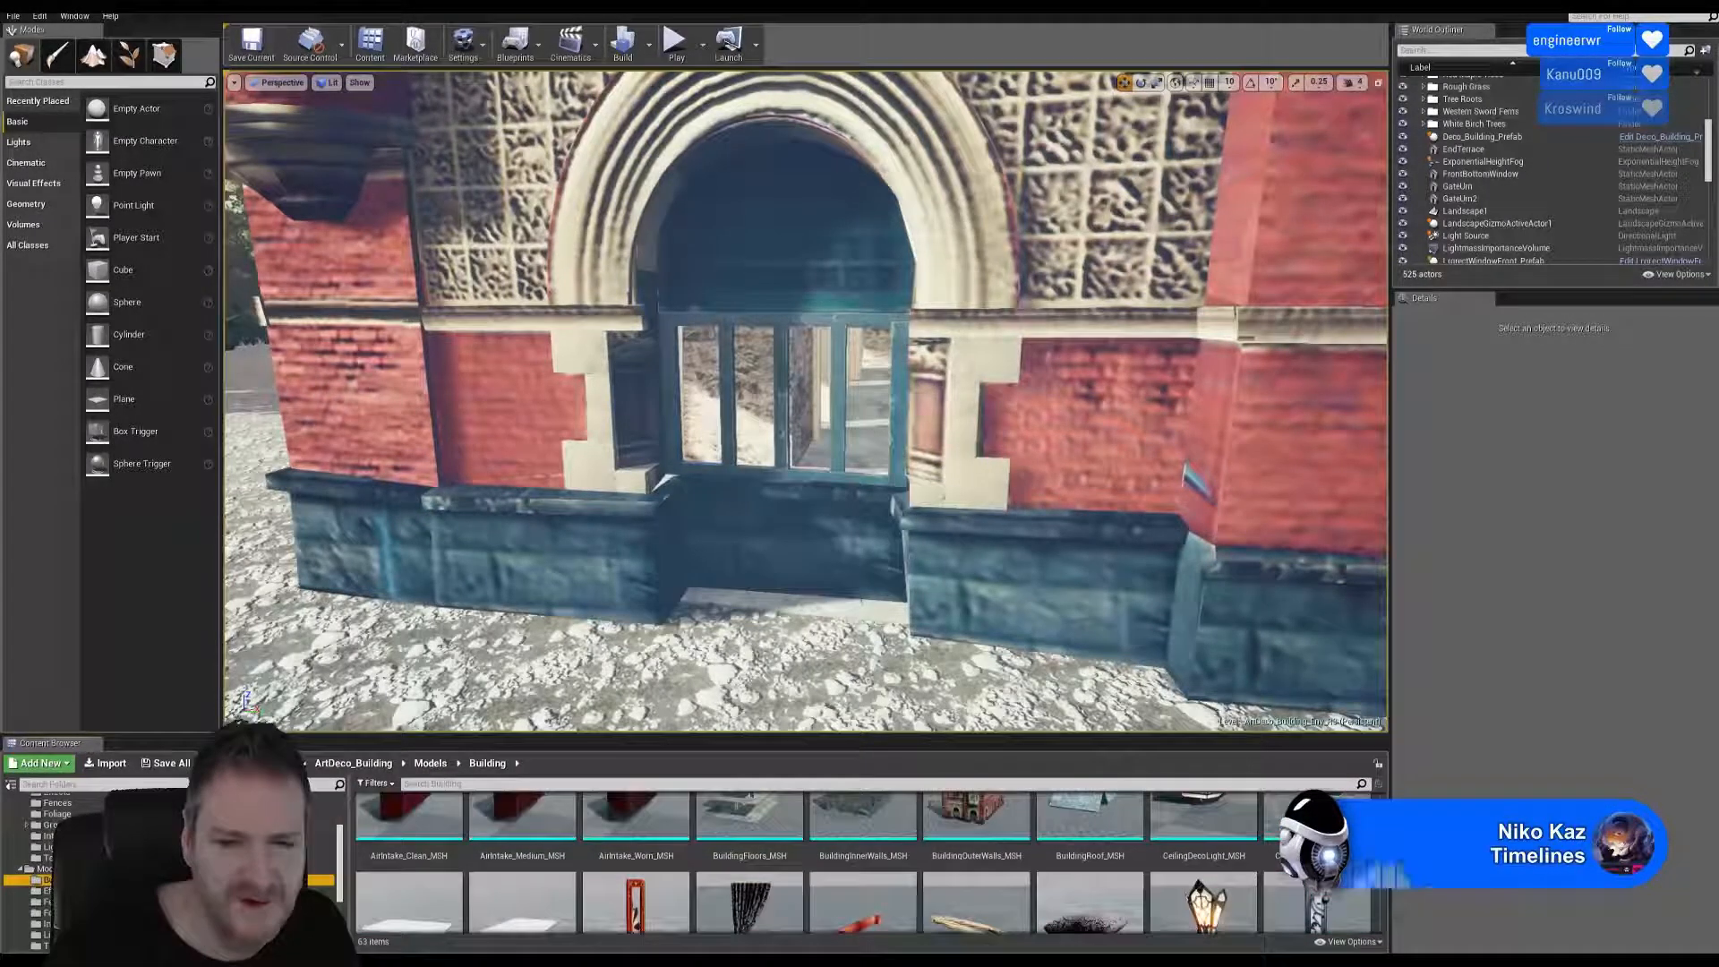
scroll(863, 864, down, 1)
scroll(1372, 909, down, 5)
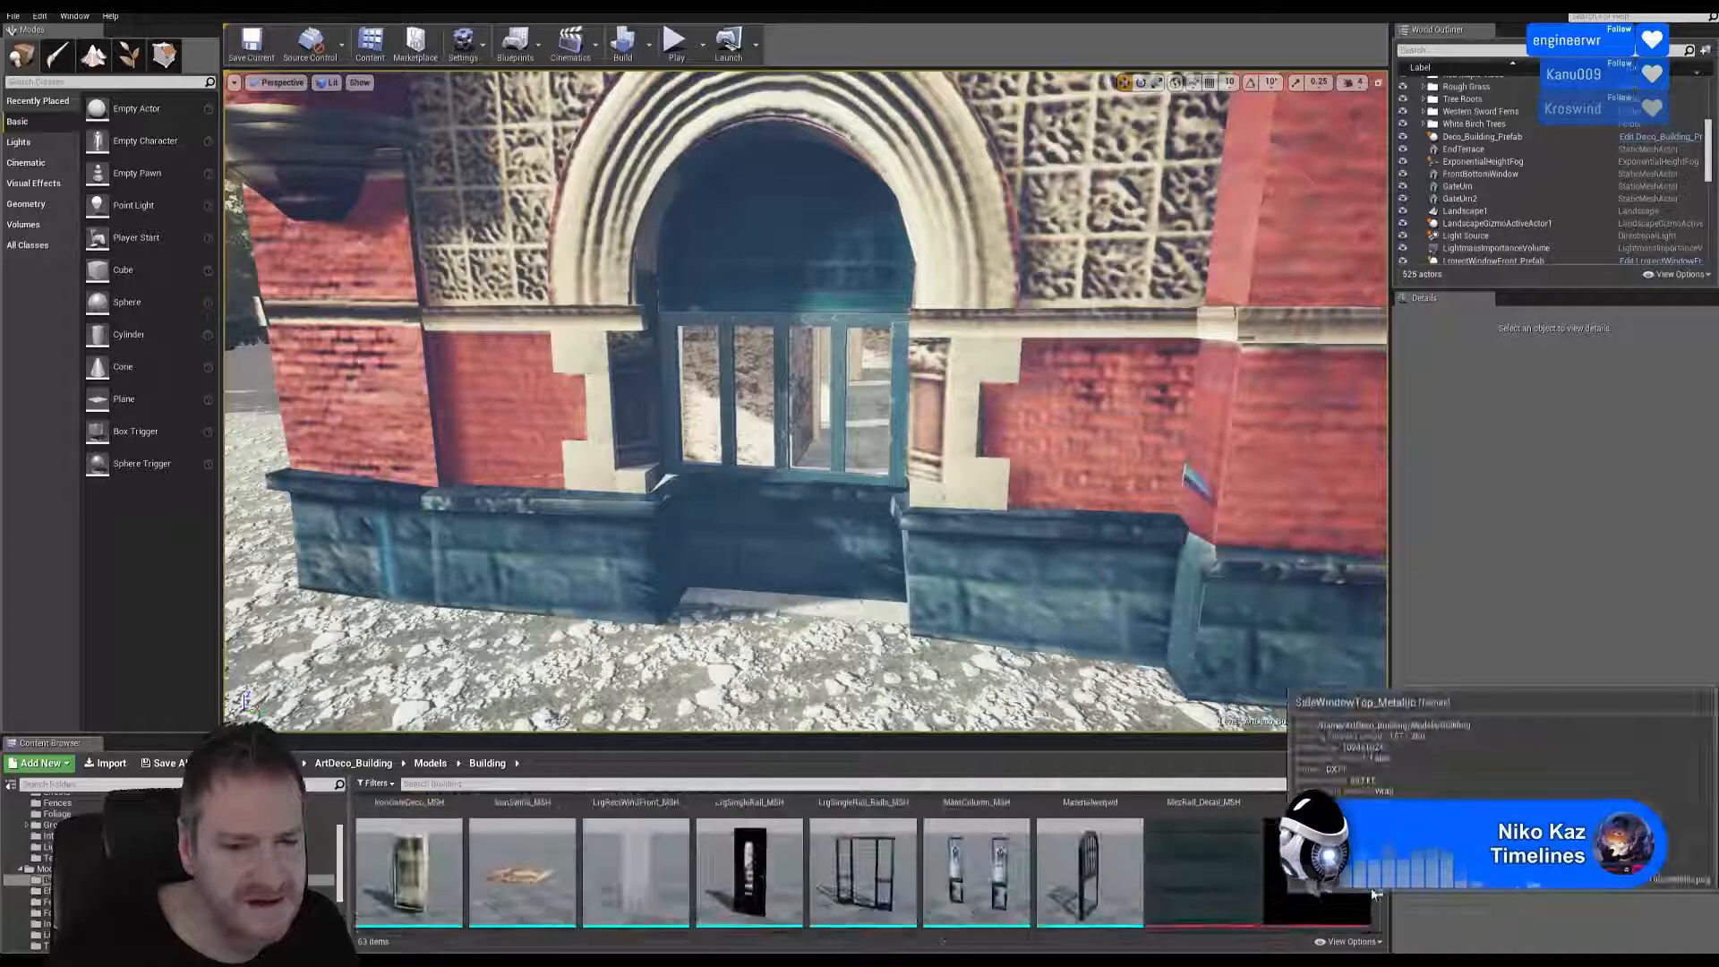
scroll(1372, 908, down, 3)
click(748, 851)
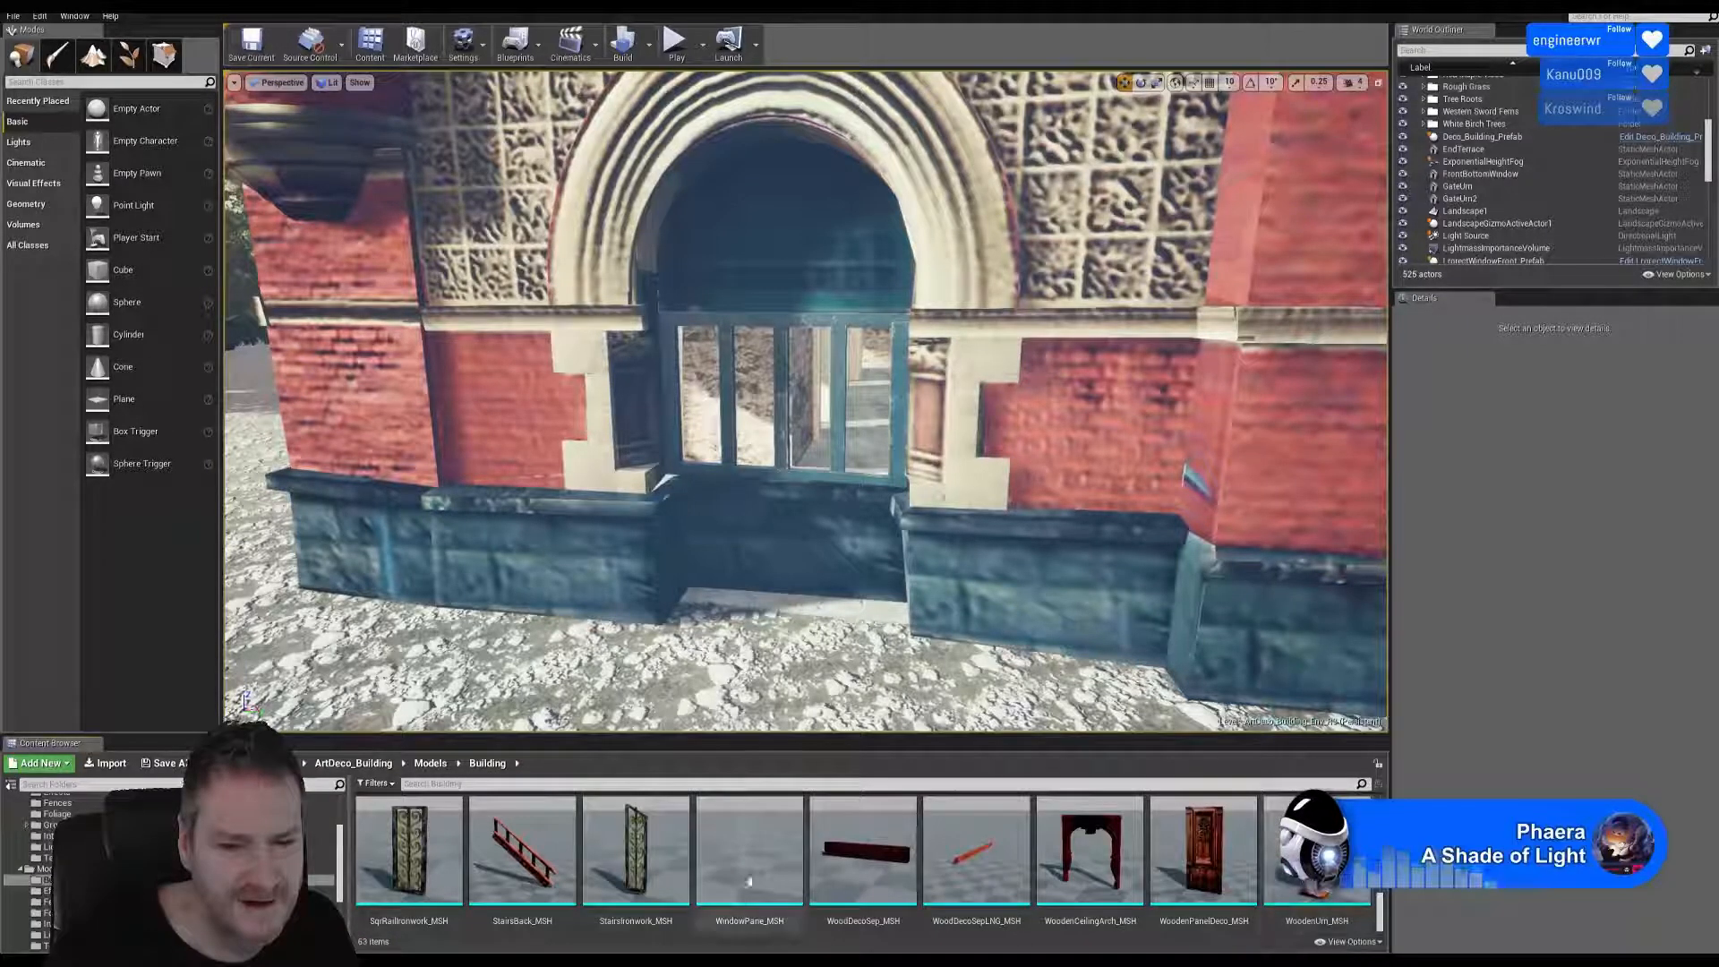
drag(748, 850, 777, 609)
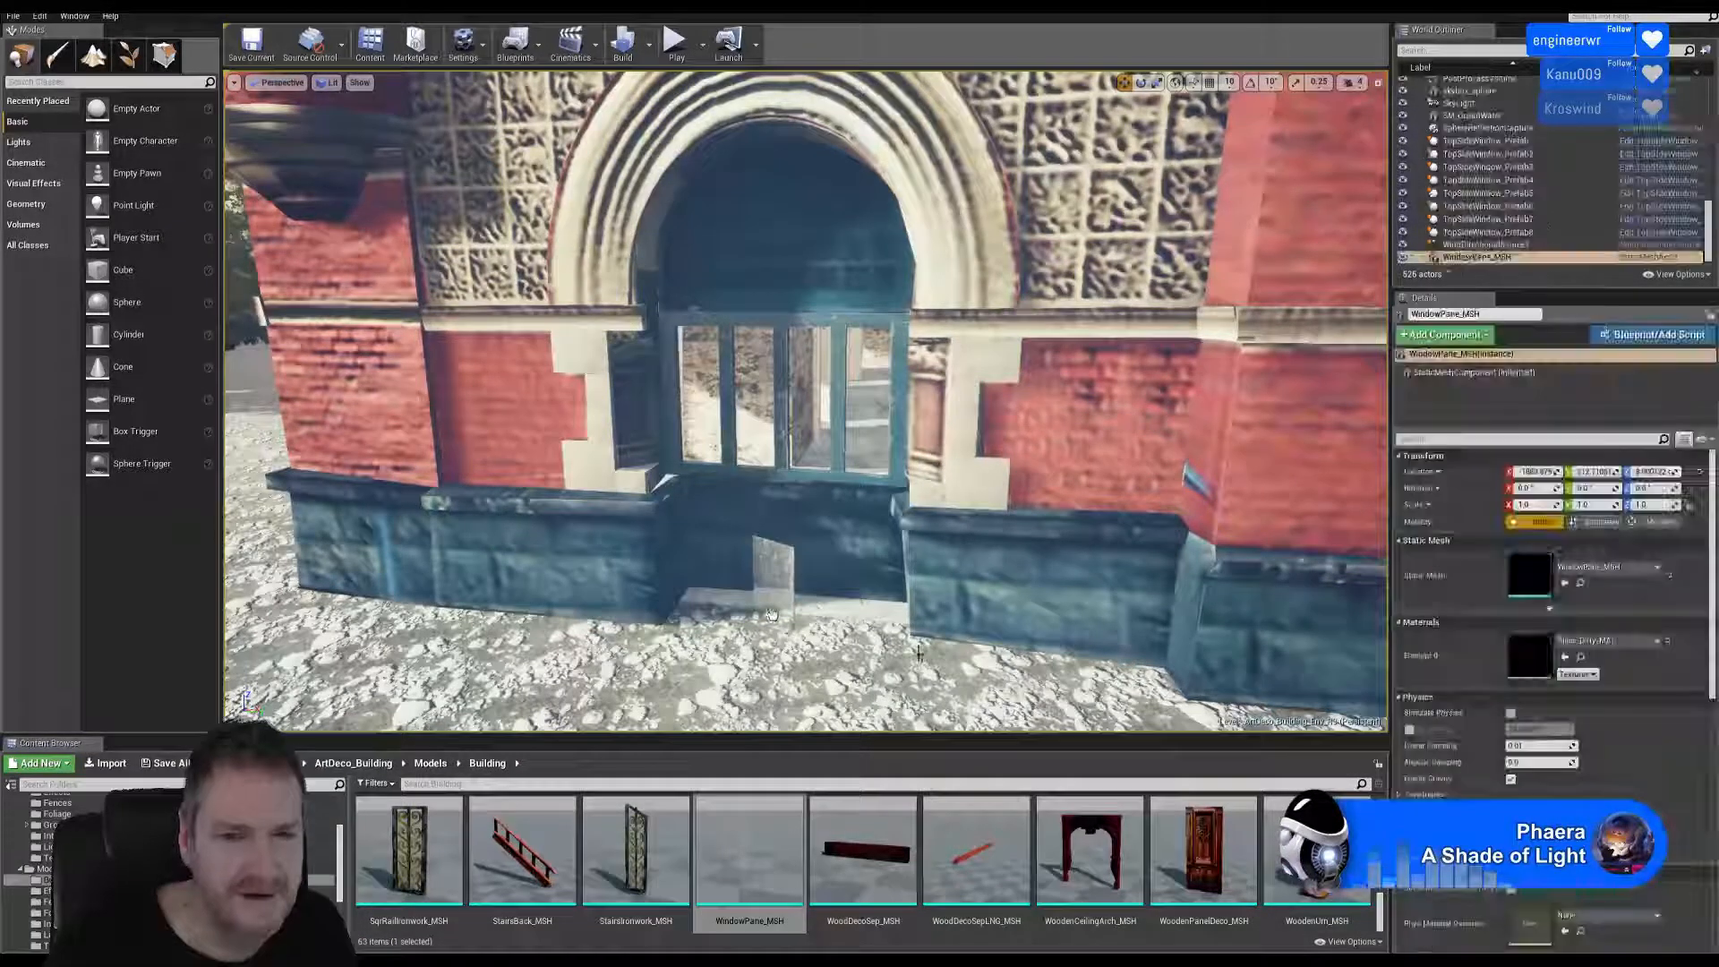
Rotate the glass pane around the vertical axis to face outward and scale it to the width of the arched opening.
click(1140, 82)
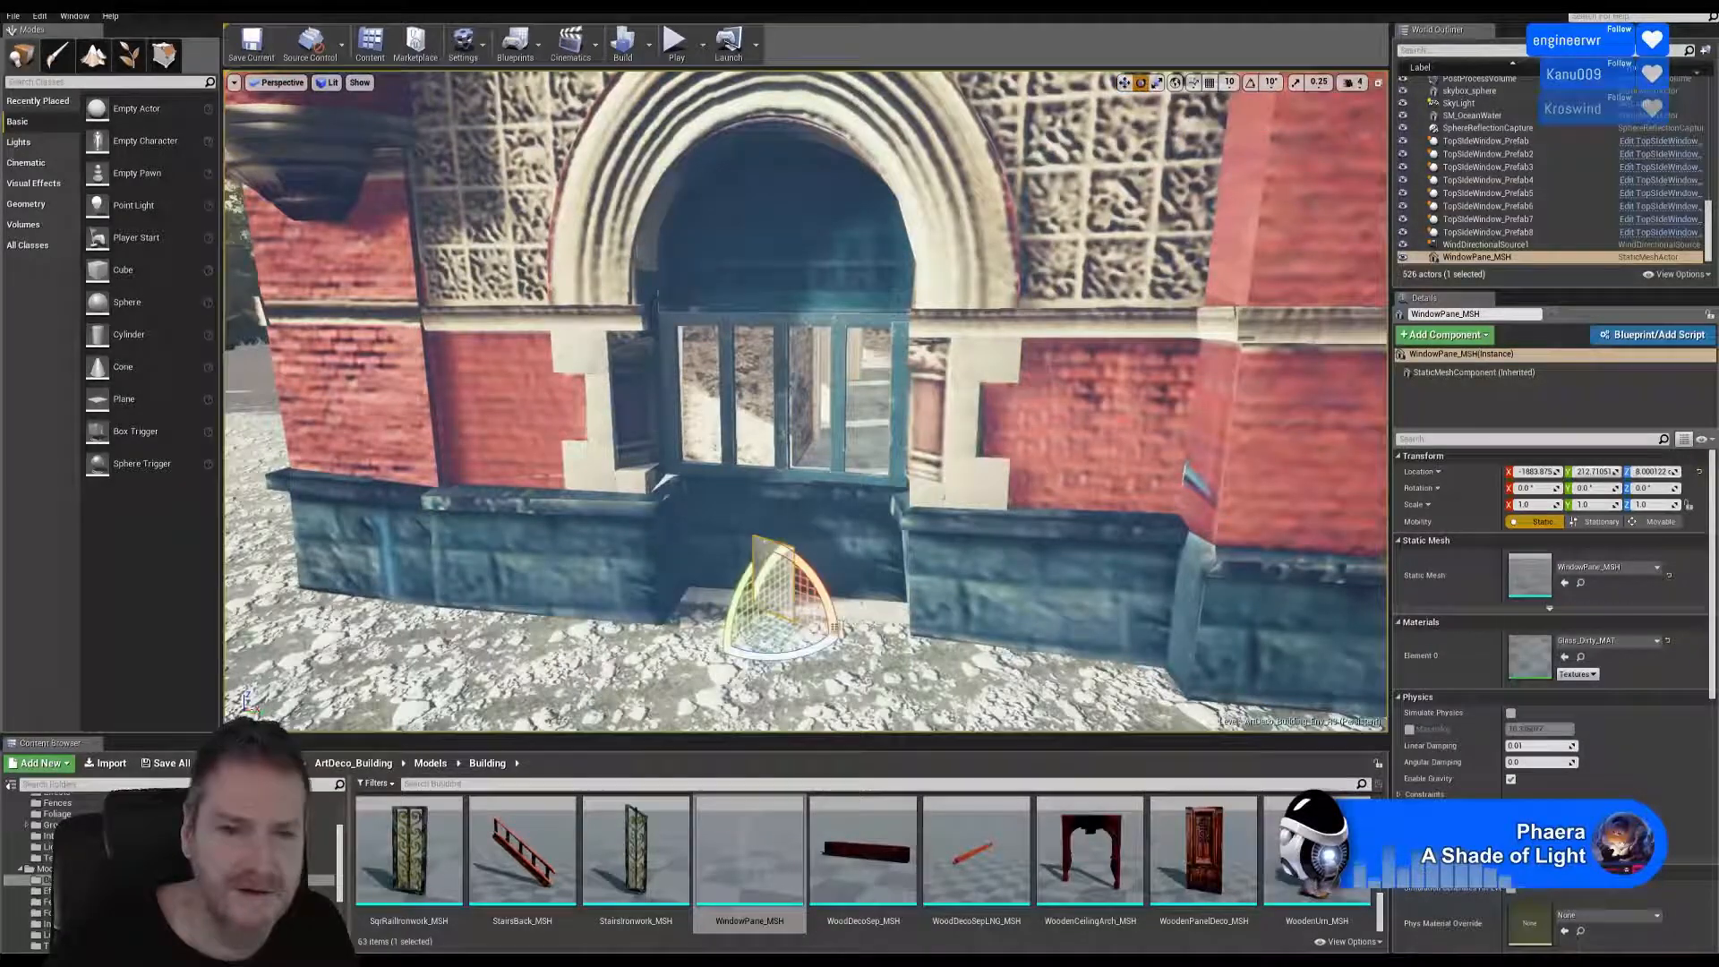
drag(799, 651, 760, 654)
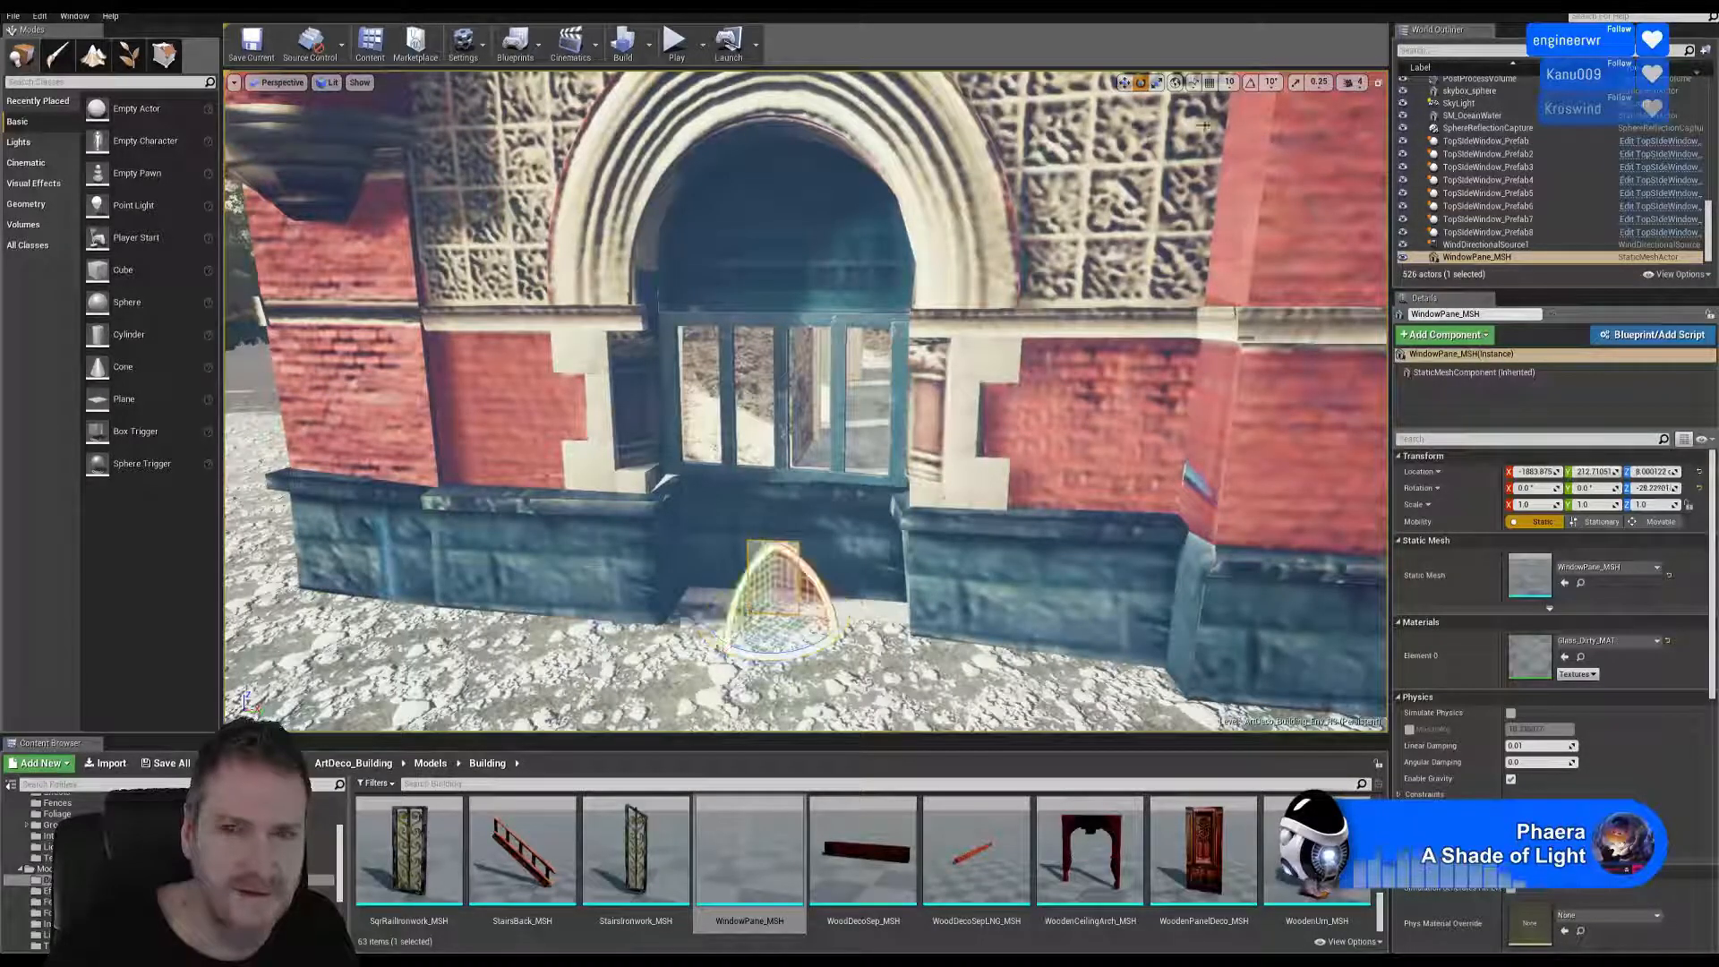
click(1156, 83)
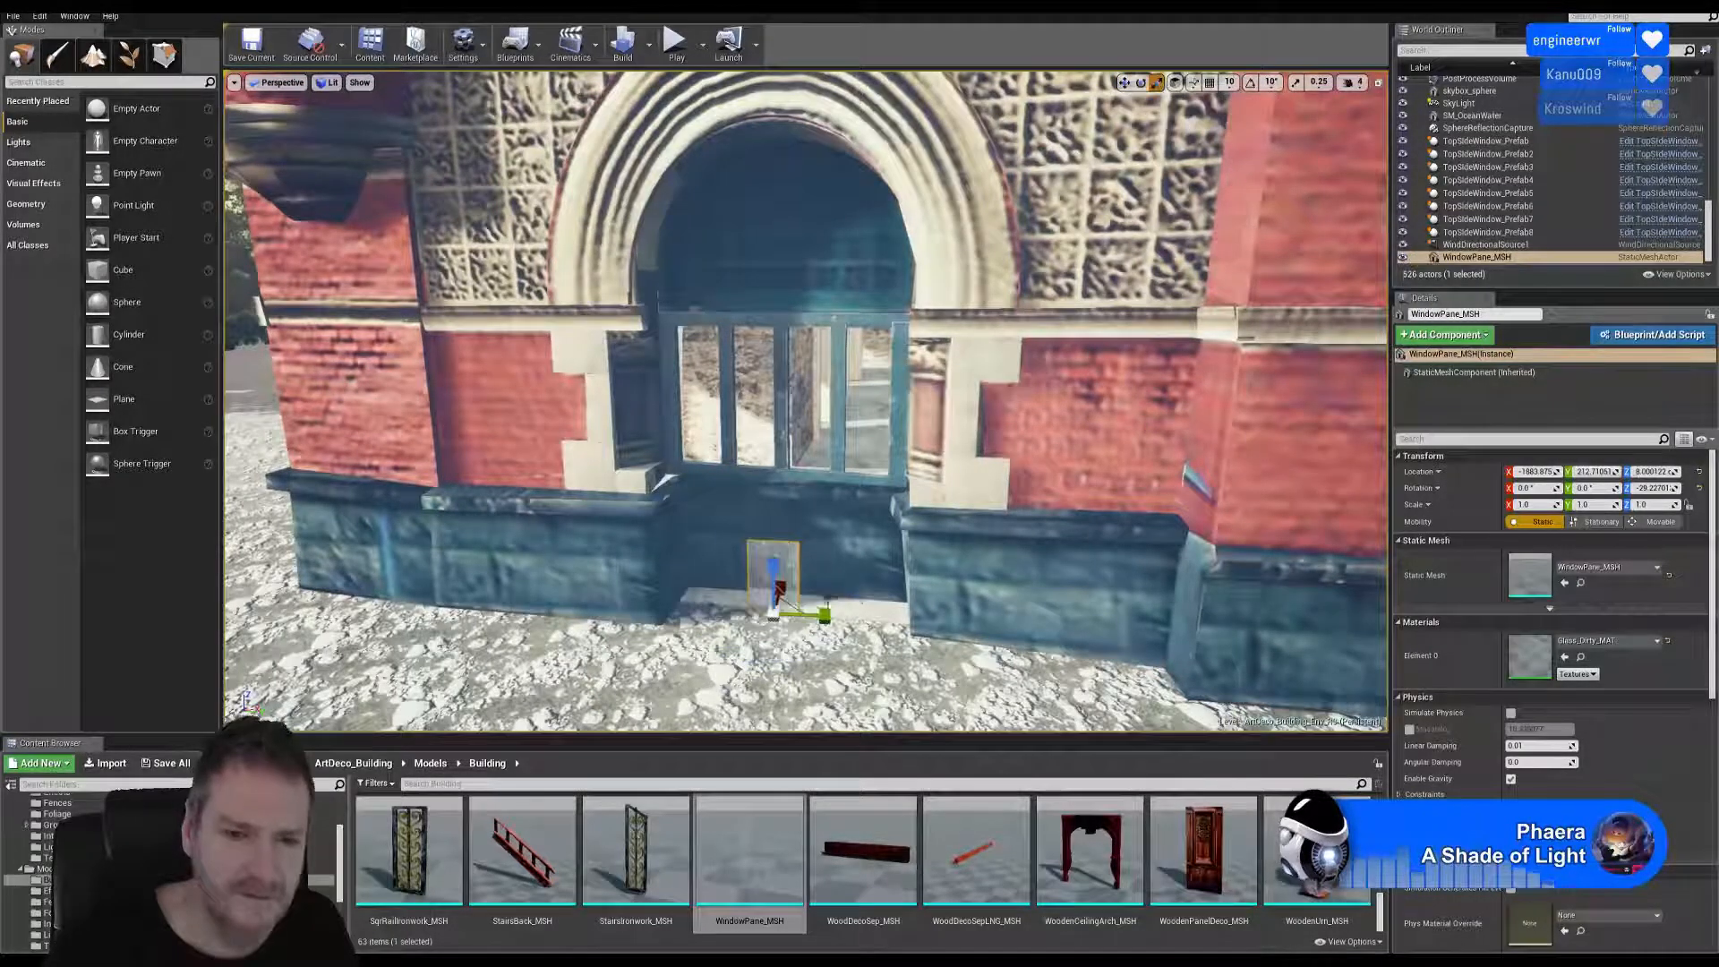
drag(821, 617, 778, 591)
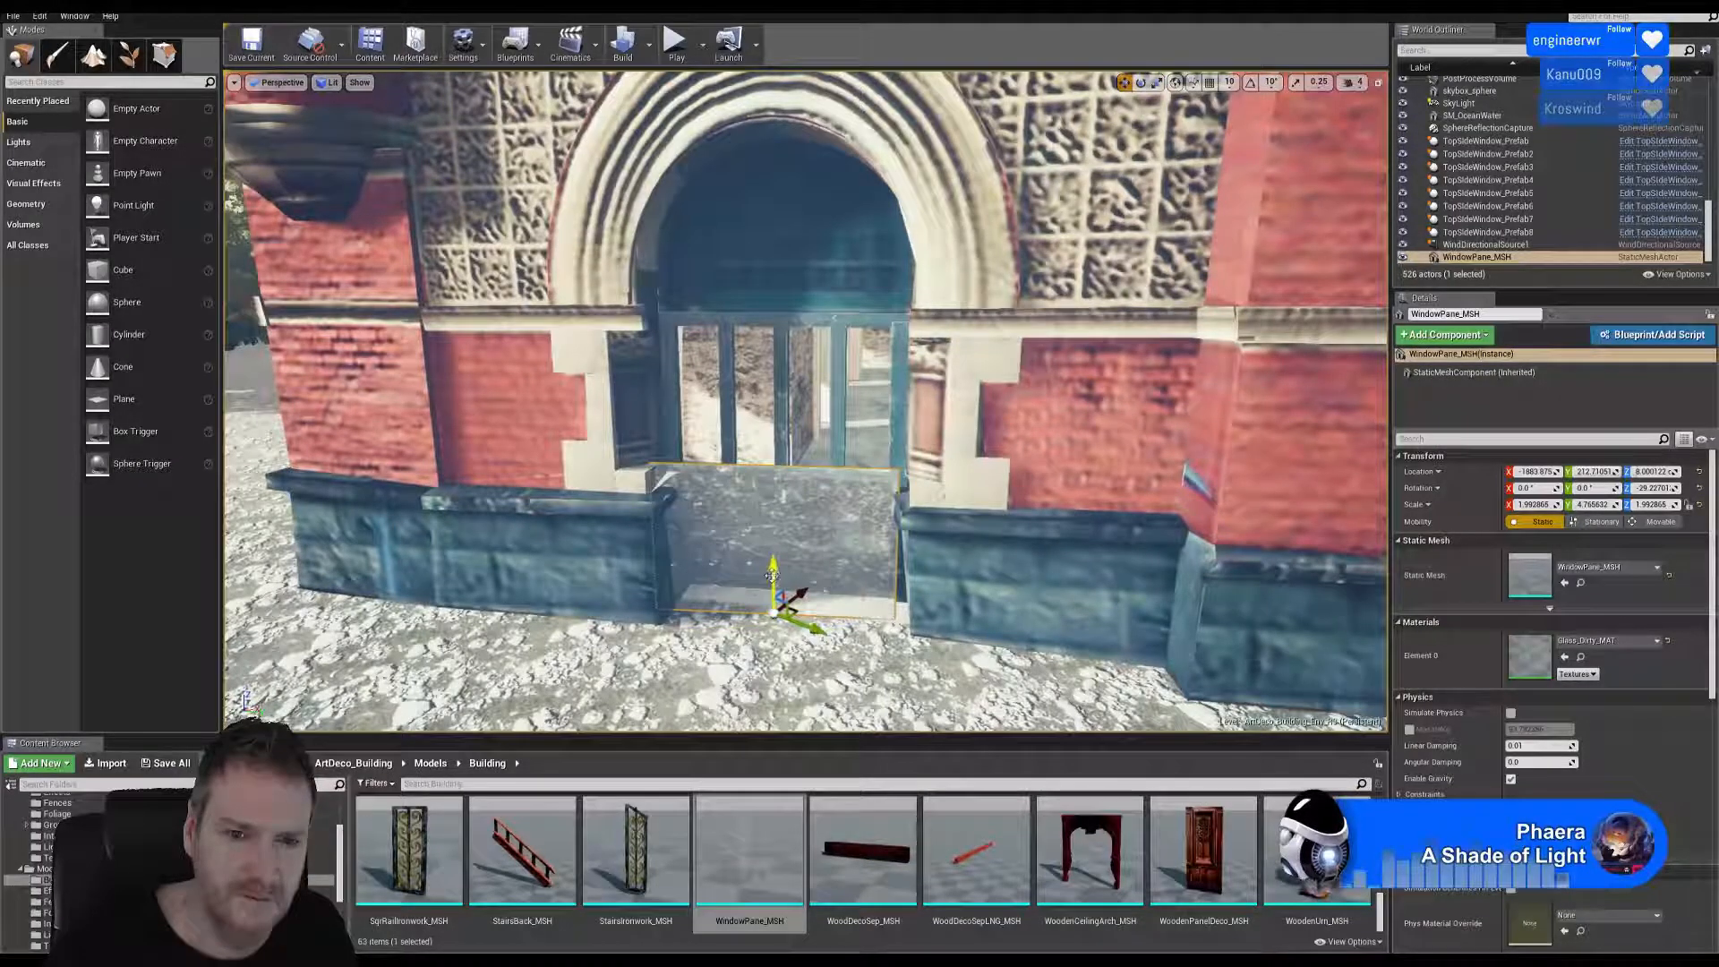
Raise the glass pane to cover the window frame and rotate it to about -22.1° around the vertical axis.
drag(767, 575, 821, 441)
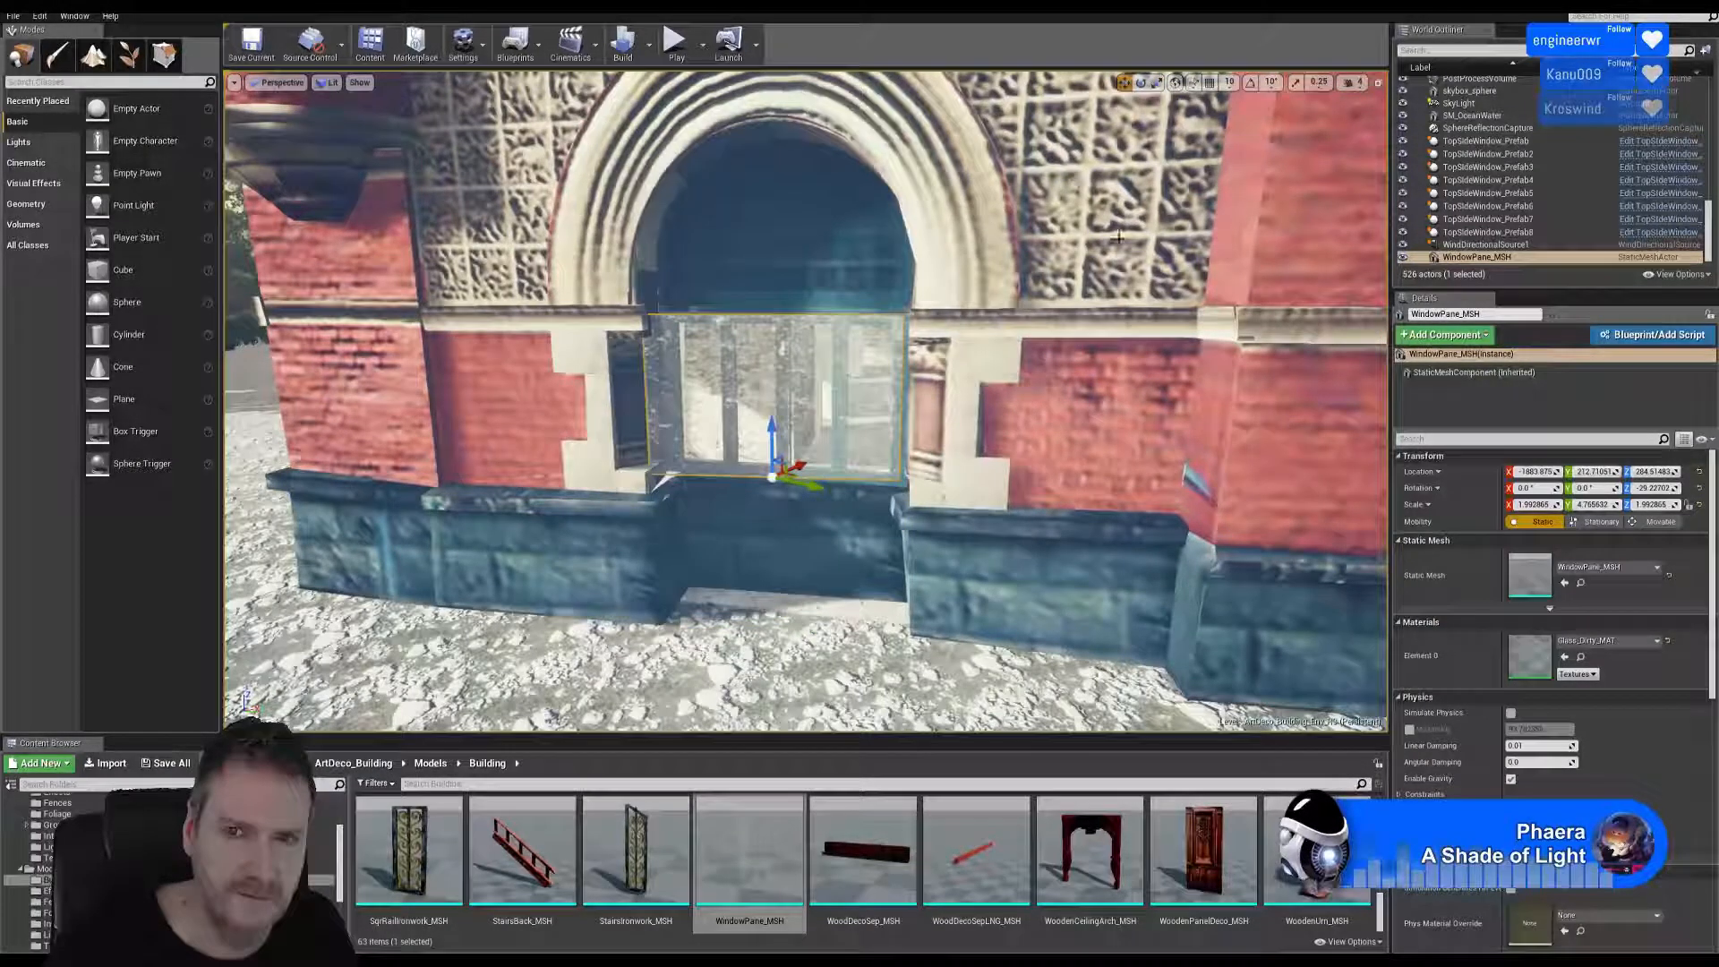
right_drag(1118, 236, 1079, 269)
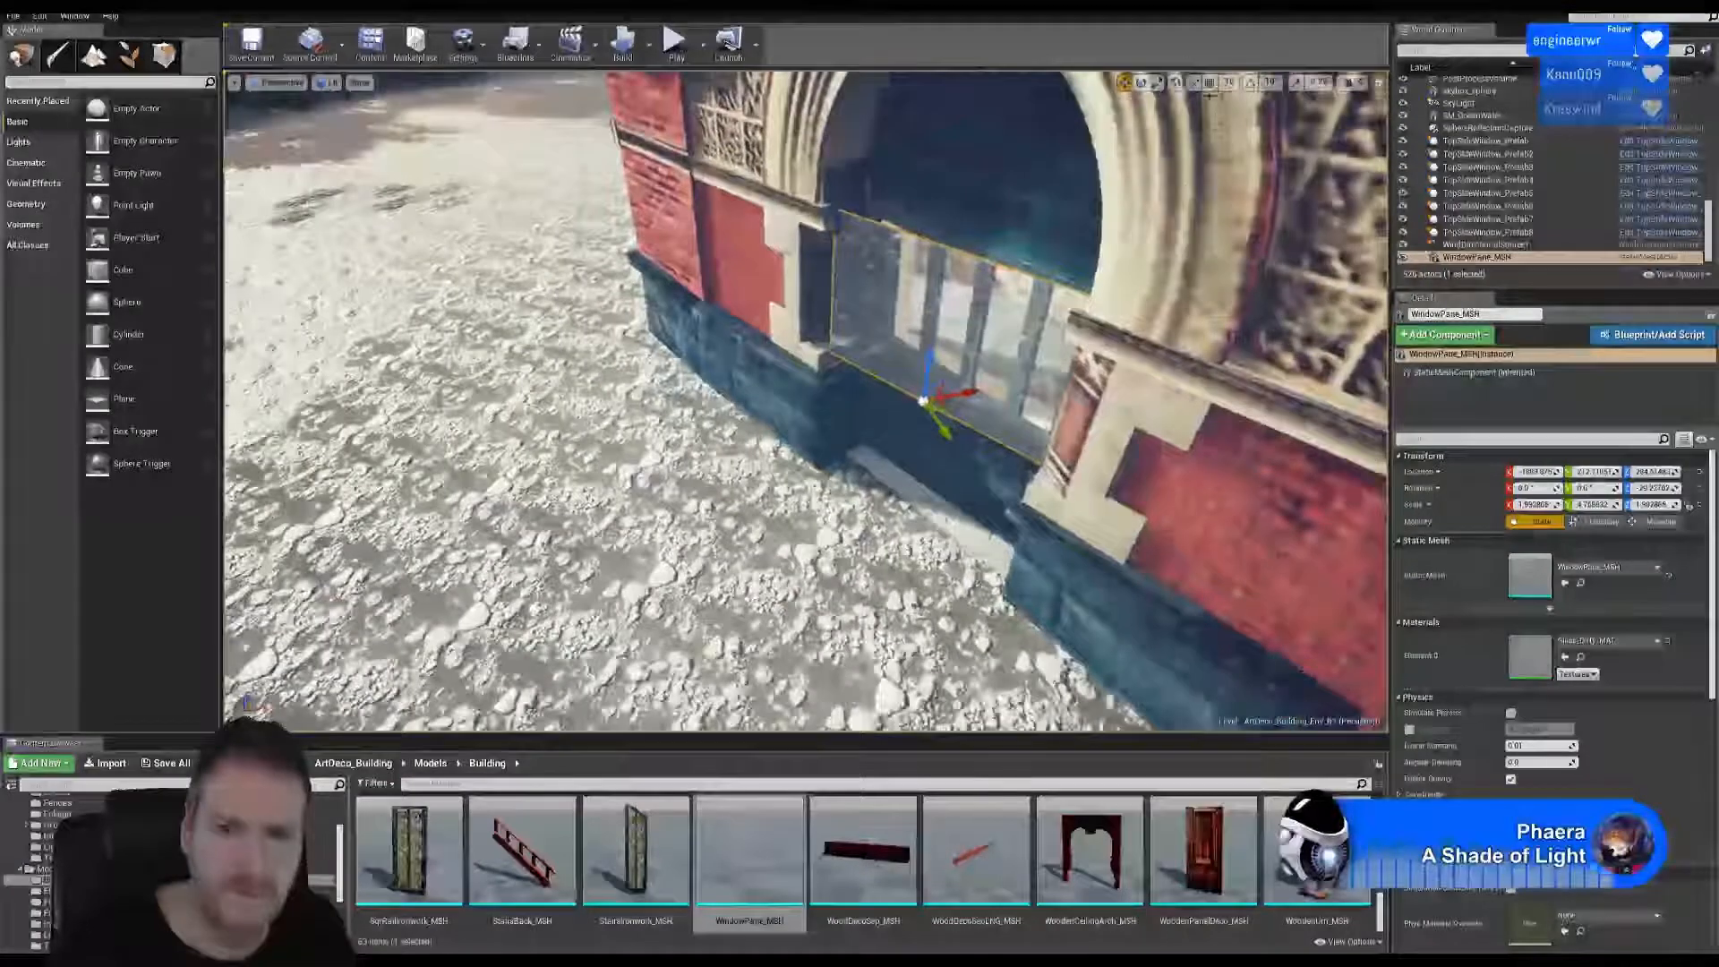
click(1141, 82)
drag(922, 453, 962, 445)
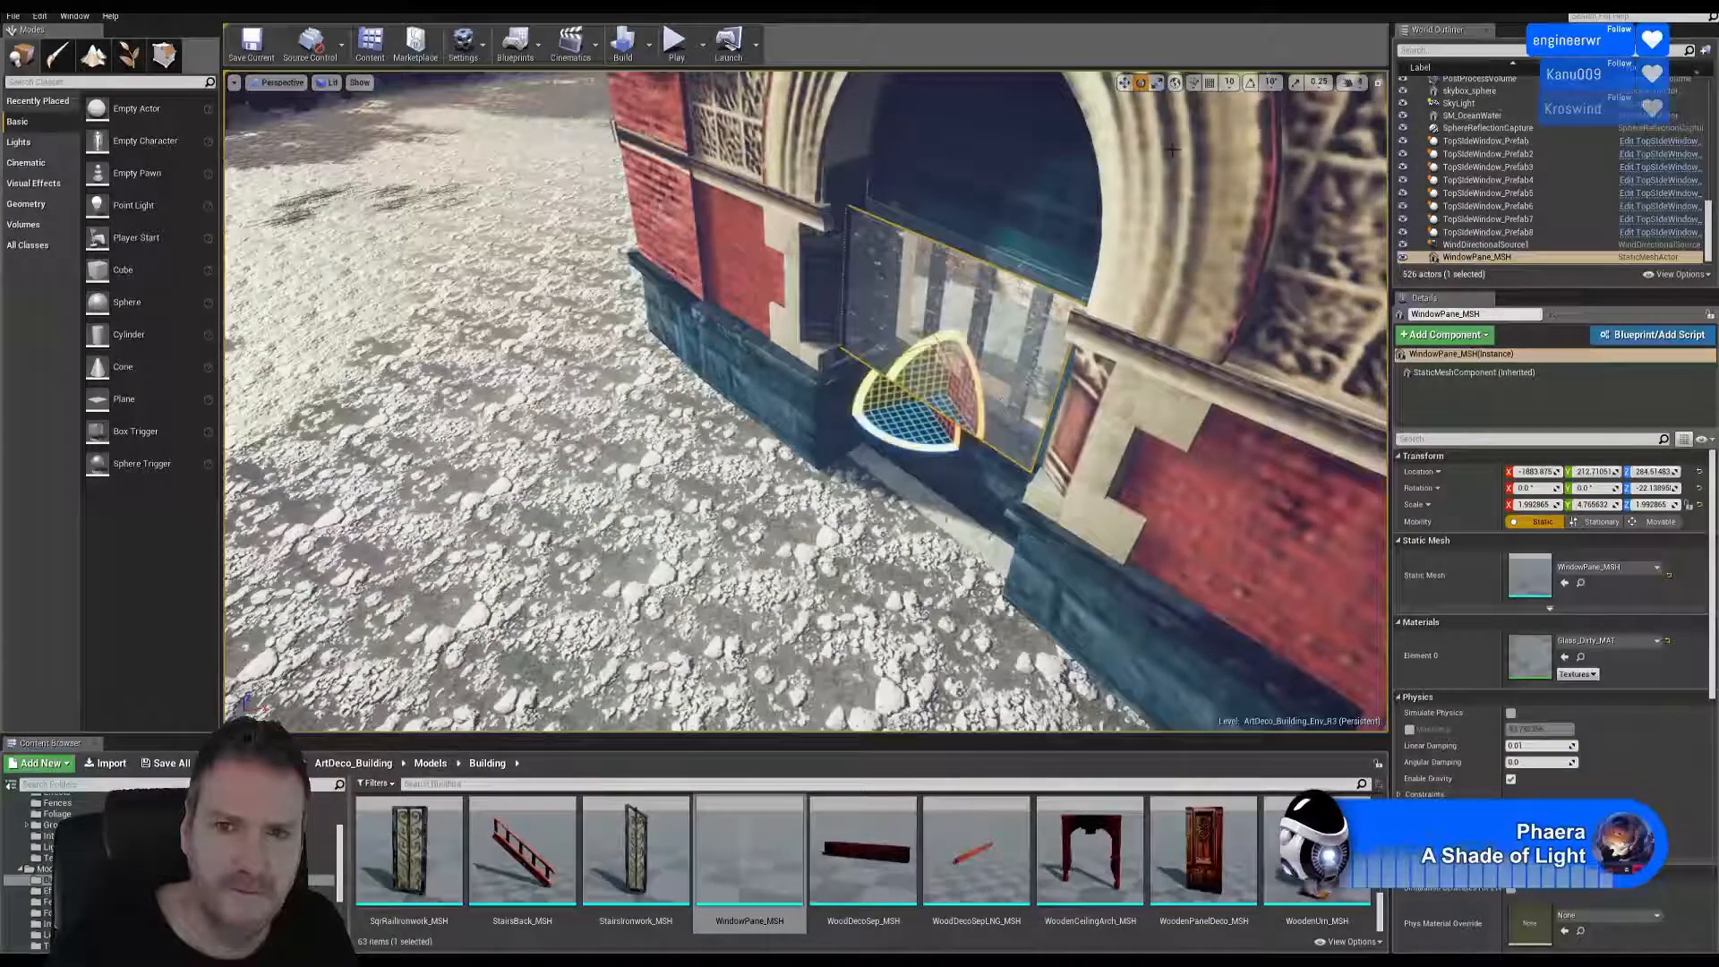
Push the glass pane horizontally back into the window frame so it sits behind the bars, and deselect it.
click(1124, 83)
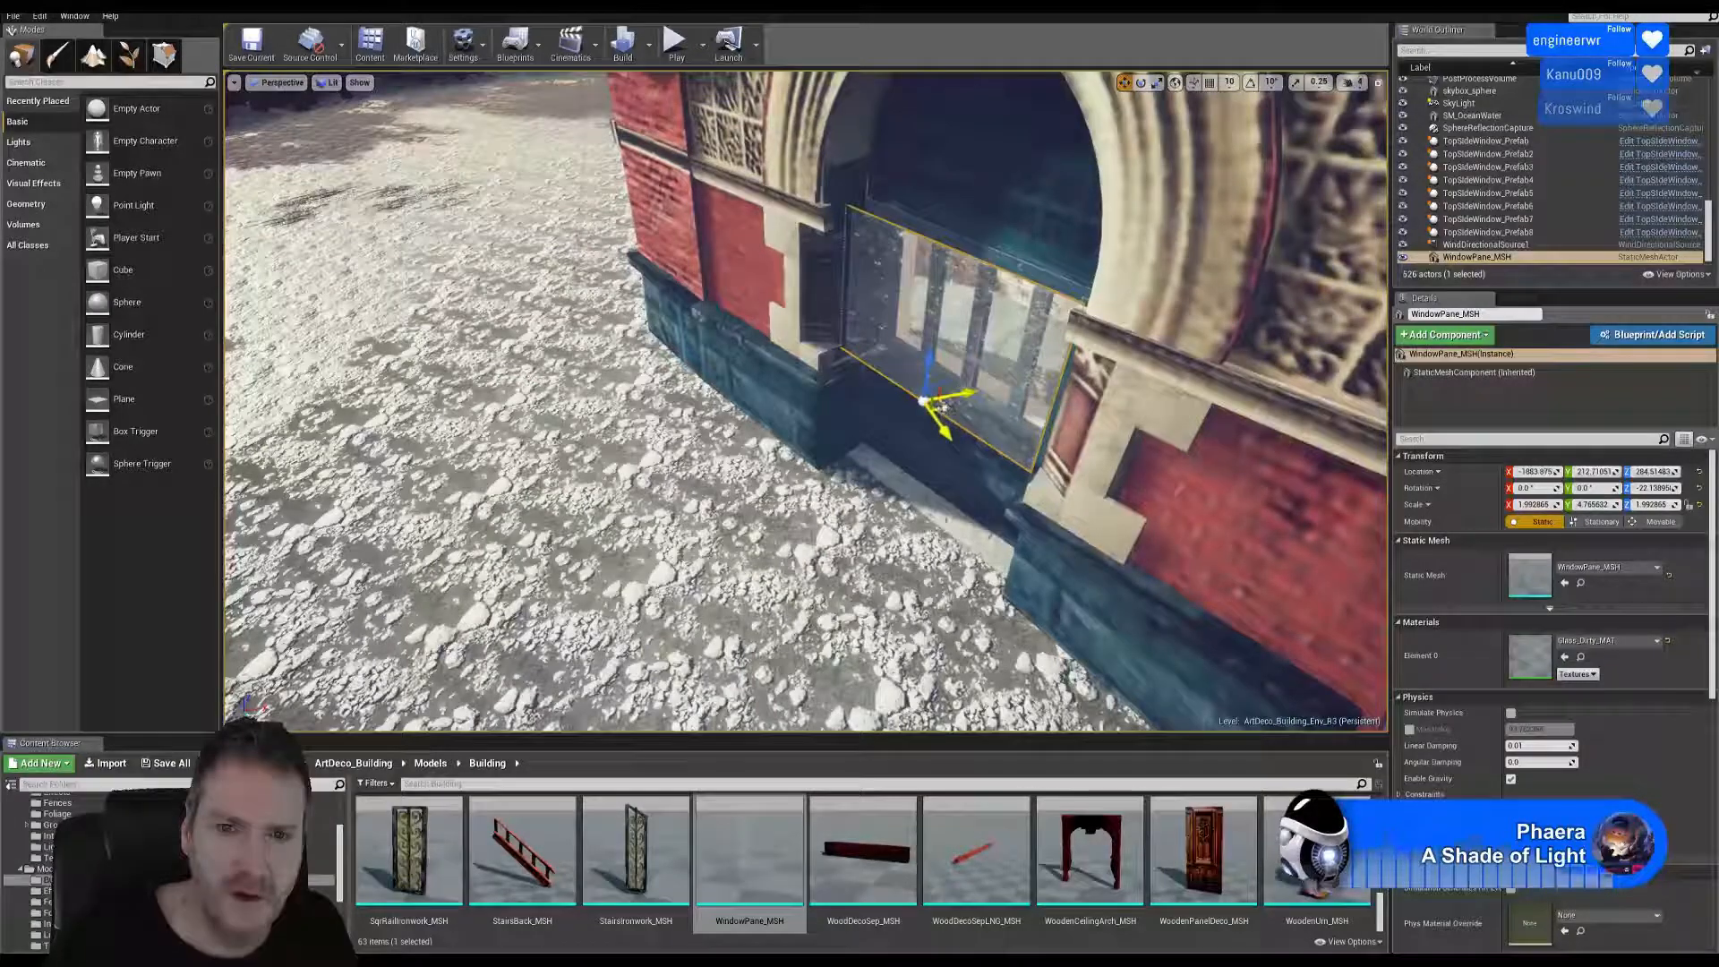
drag(938, 404, 965, 394)
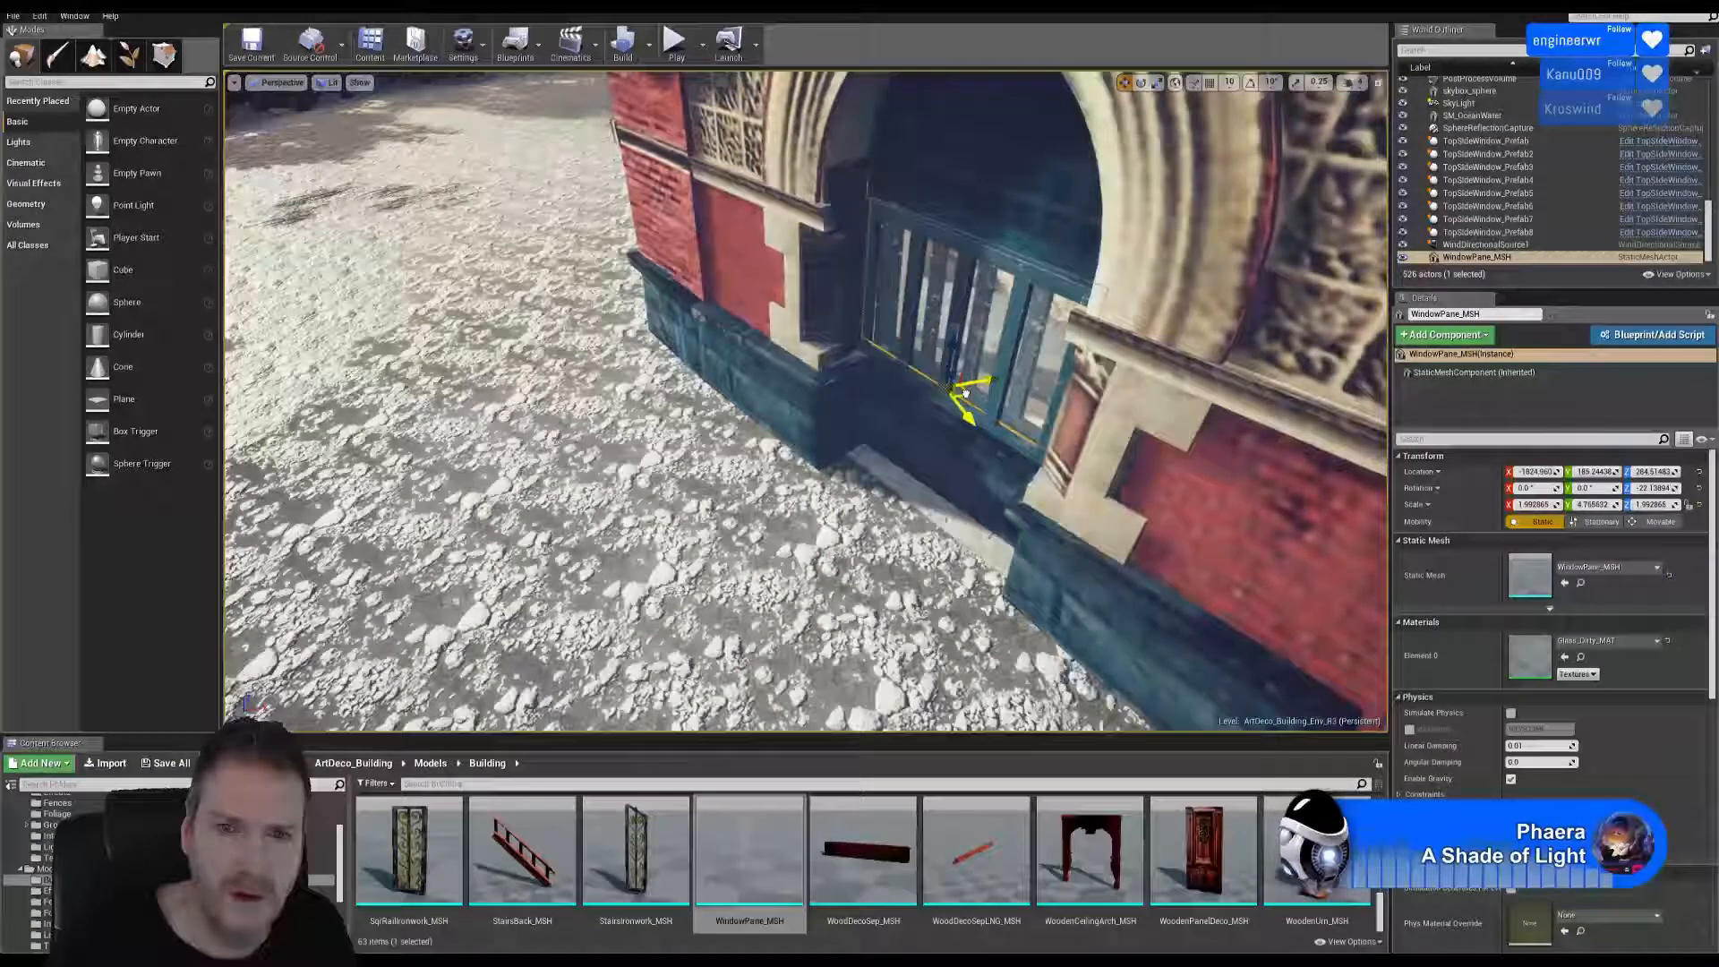
right_drag(988, 466, 958, 507)
mouse_move(858, 471)
mouse_down()
mouse_move(824, 468)
mouse_move(866, 472)
mouse_up()
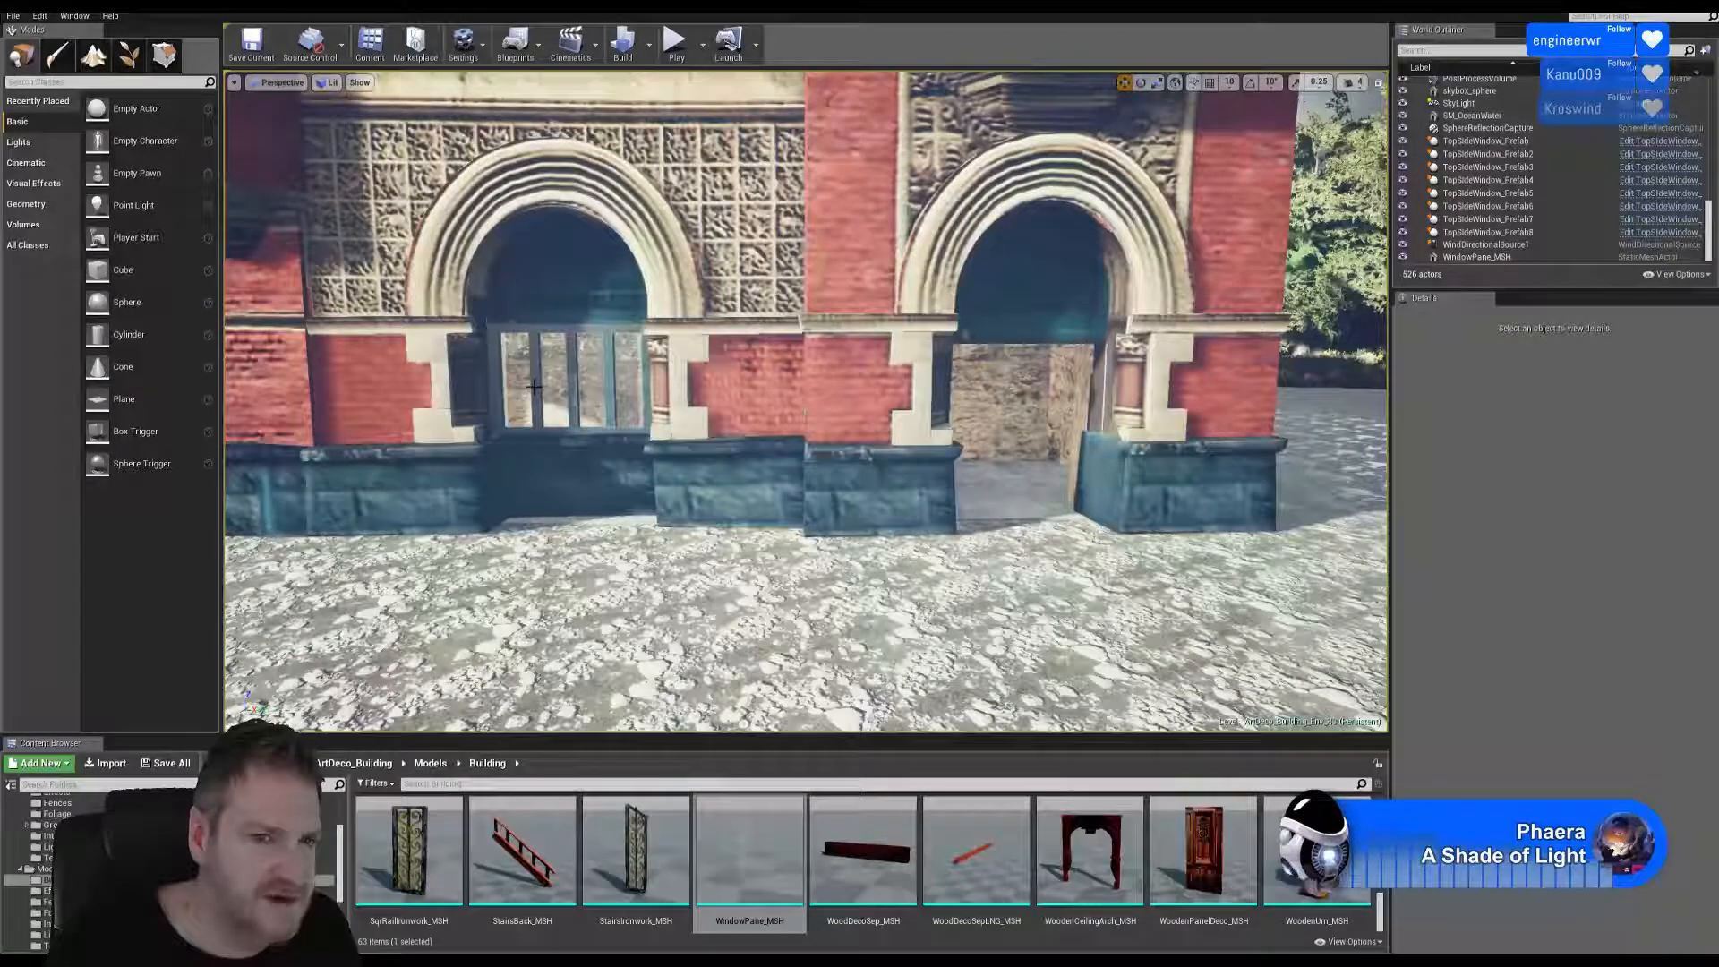
Convert the glass pane and window frame into a single blueprint named FrontBottomWindow_Prefab in ArtDeco_Building/Blueprints, and close its editor.
click(533, 387)
ctrl+click(547, 383)
right_click(555, 380)
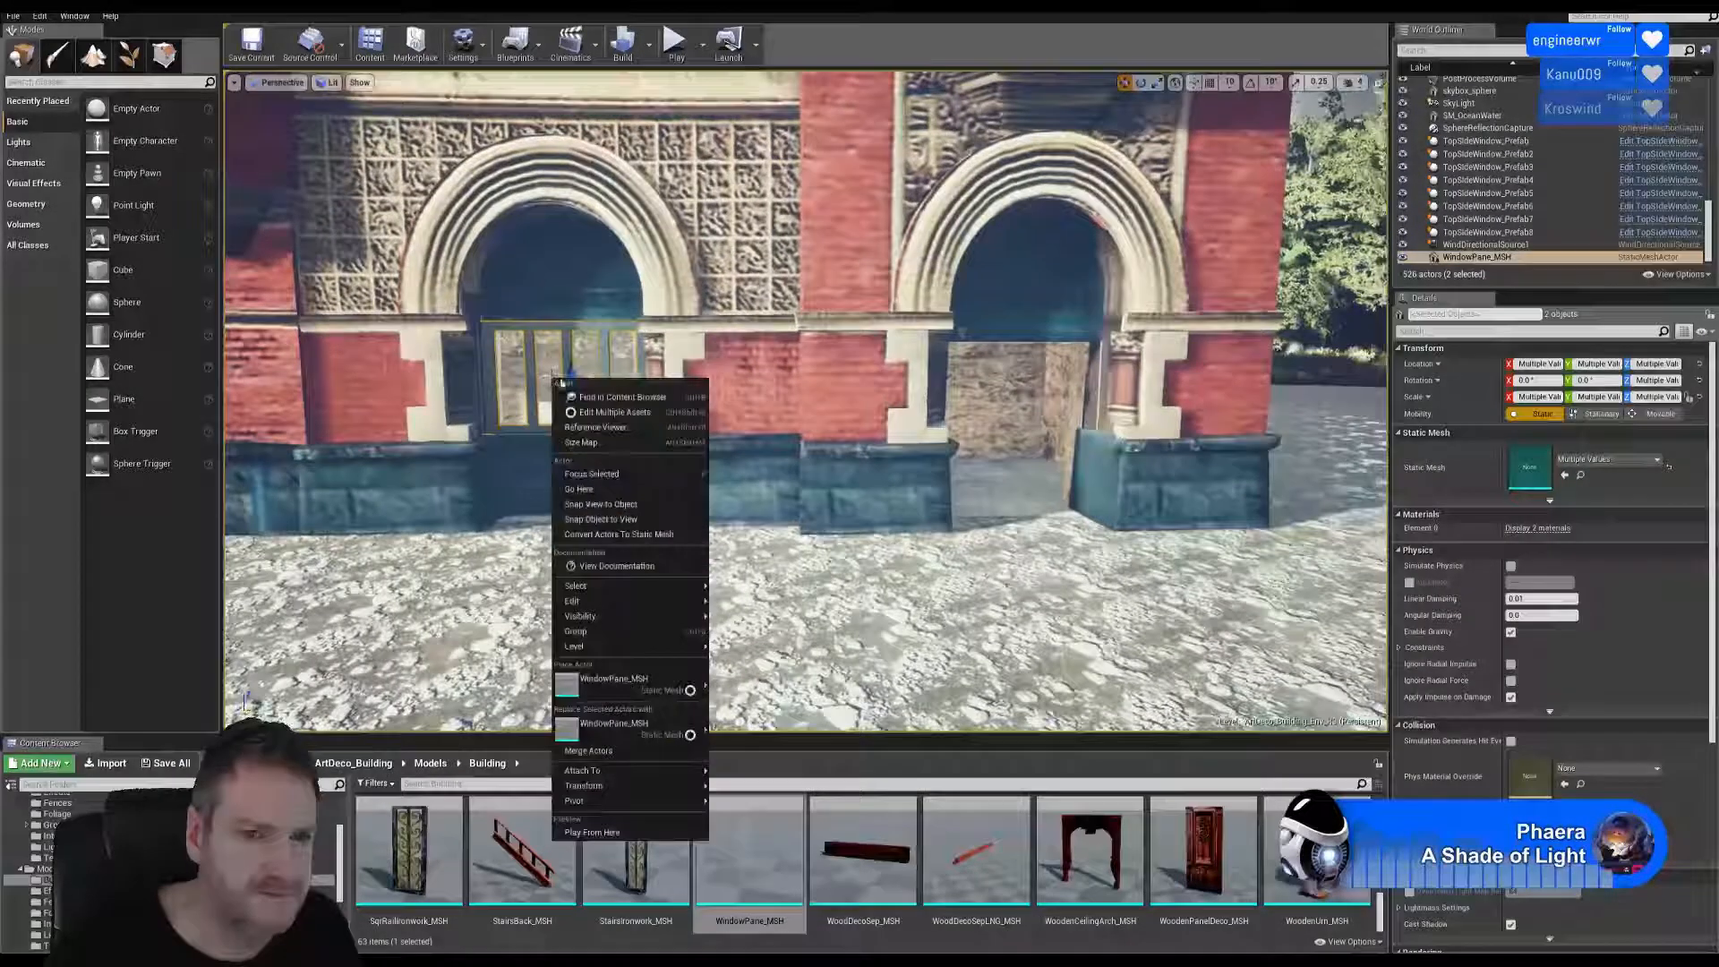
click(538, 48)
click(569, 100)
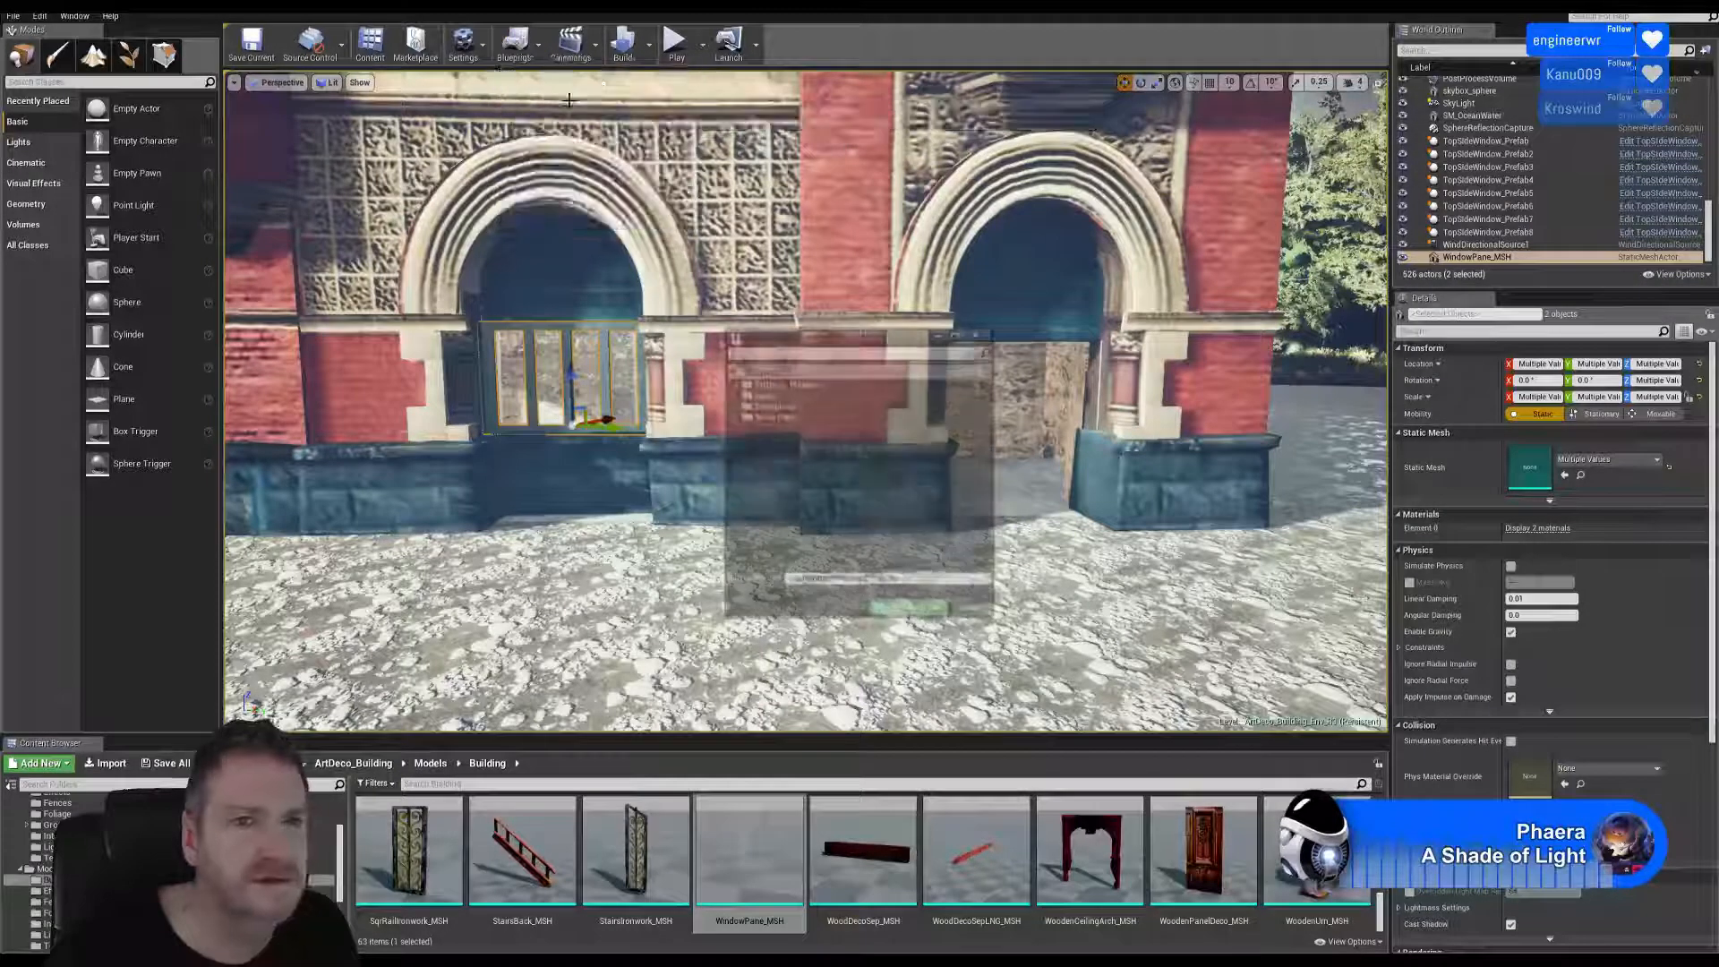
click(735, 383)
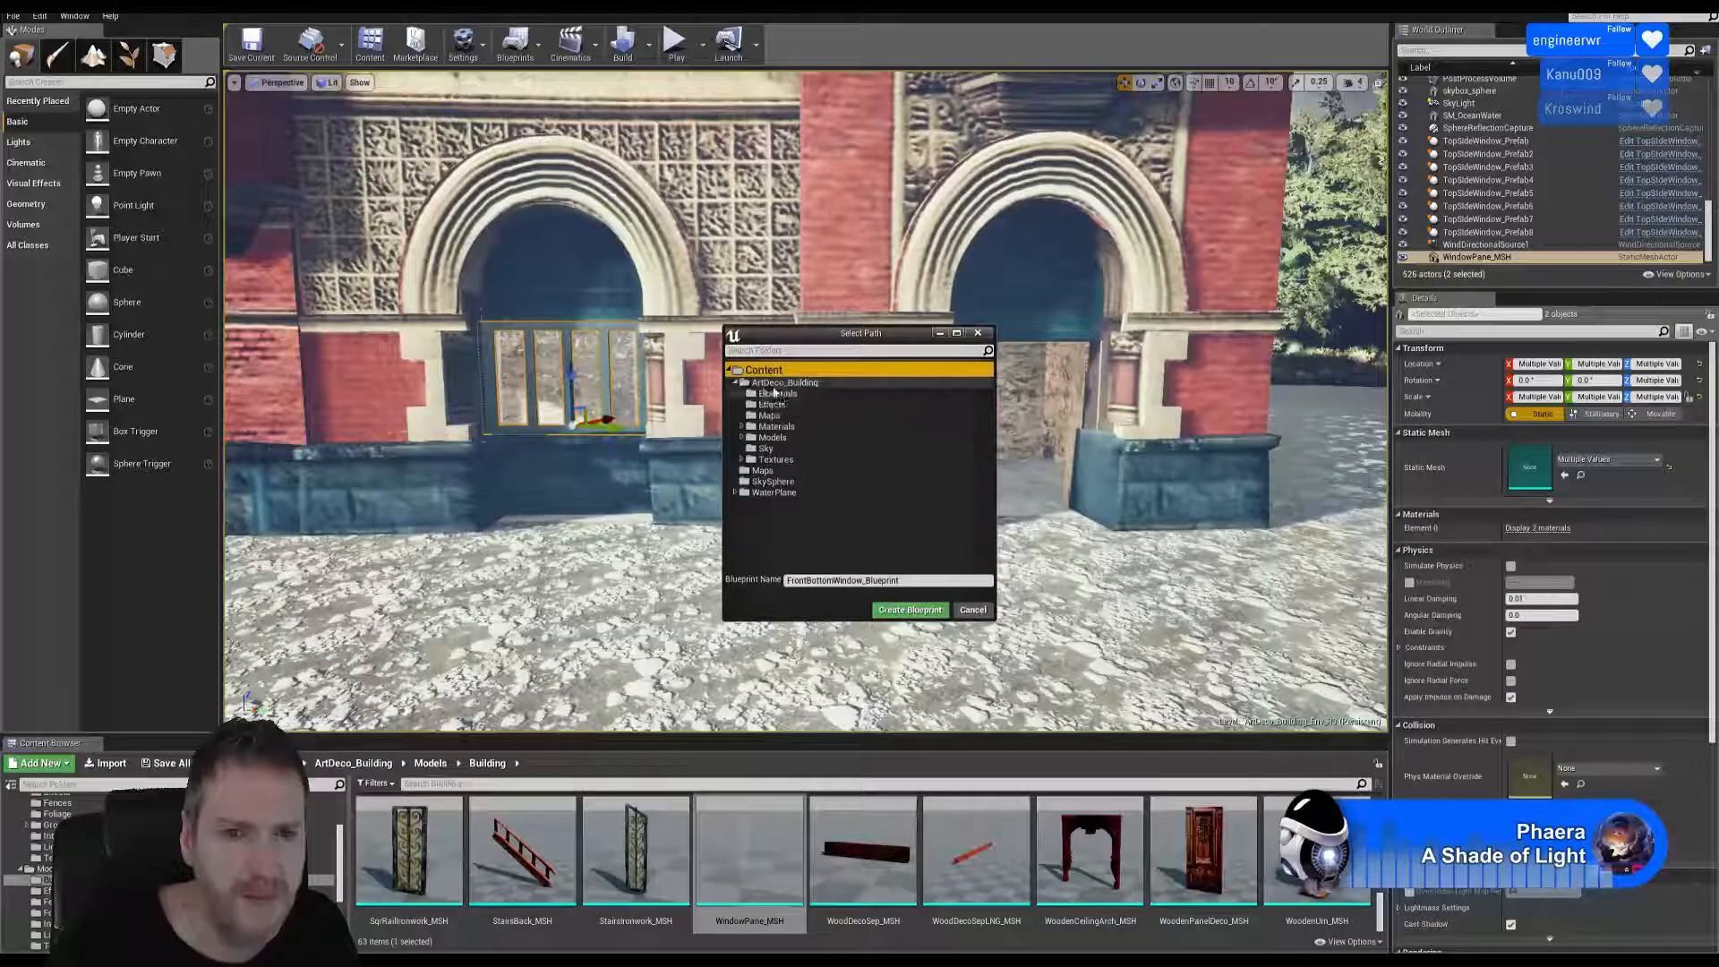
click(775, 394)
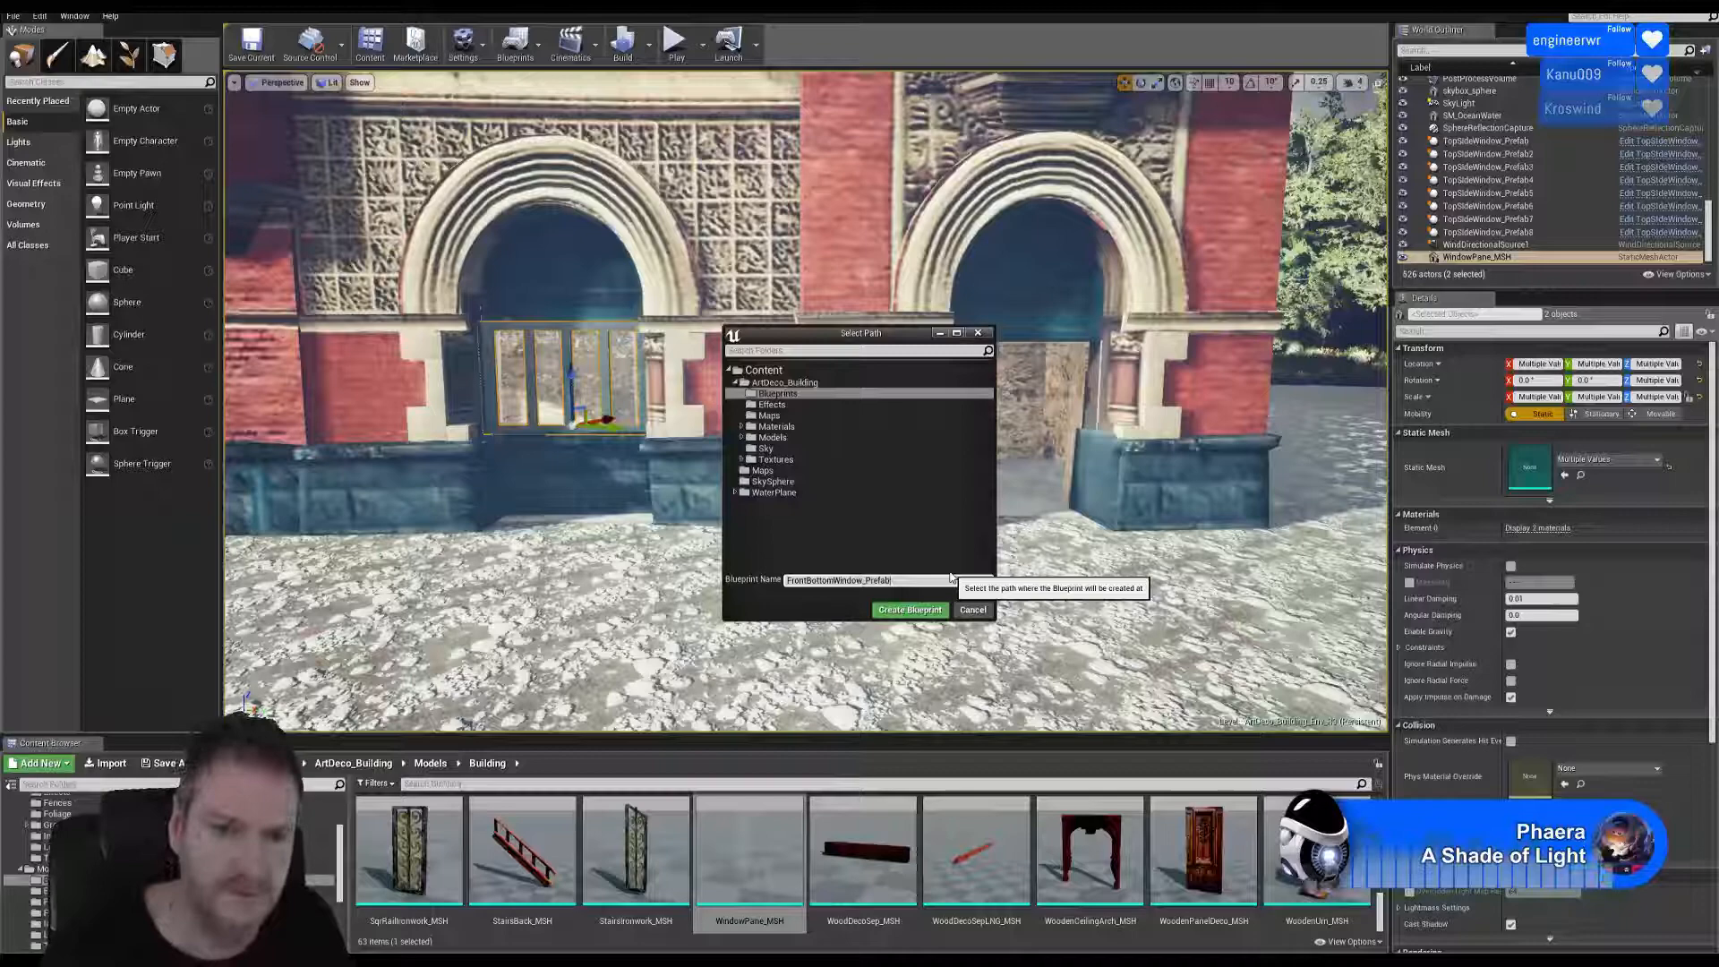
click(910, 609)
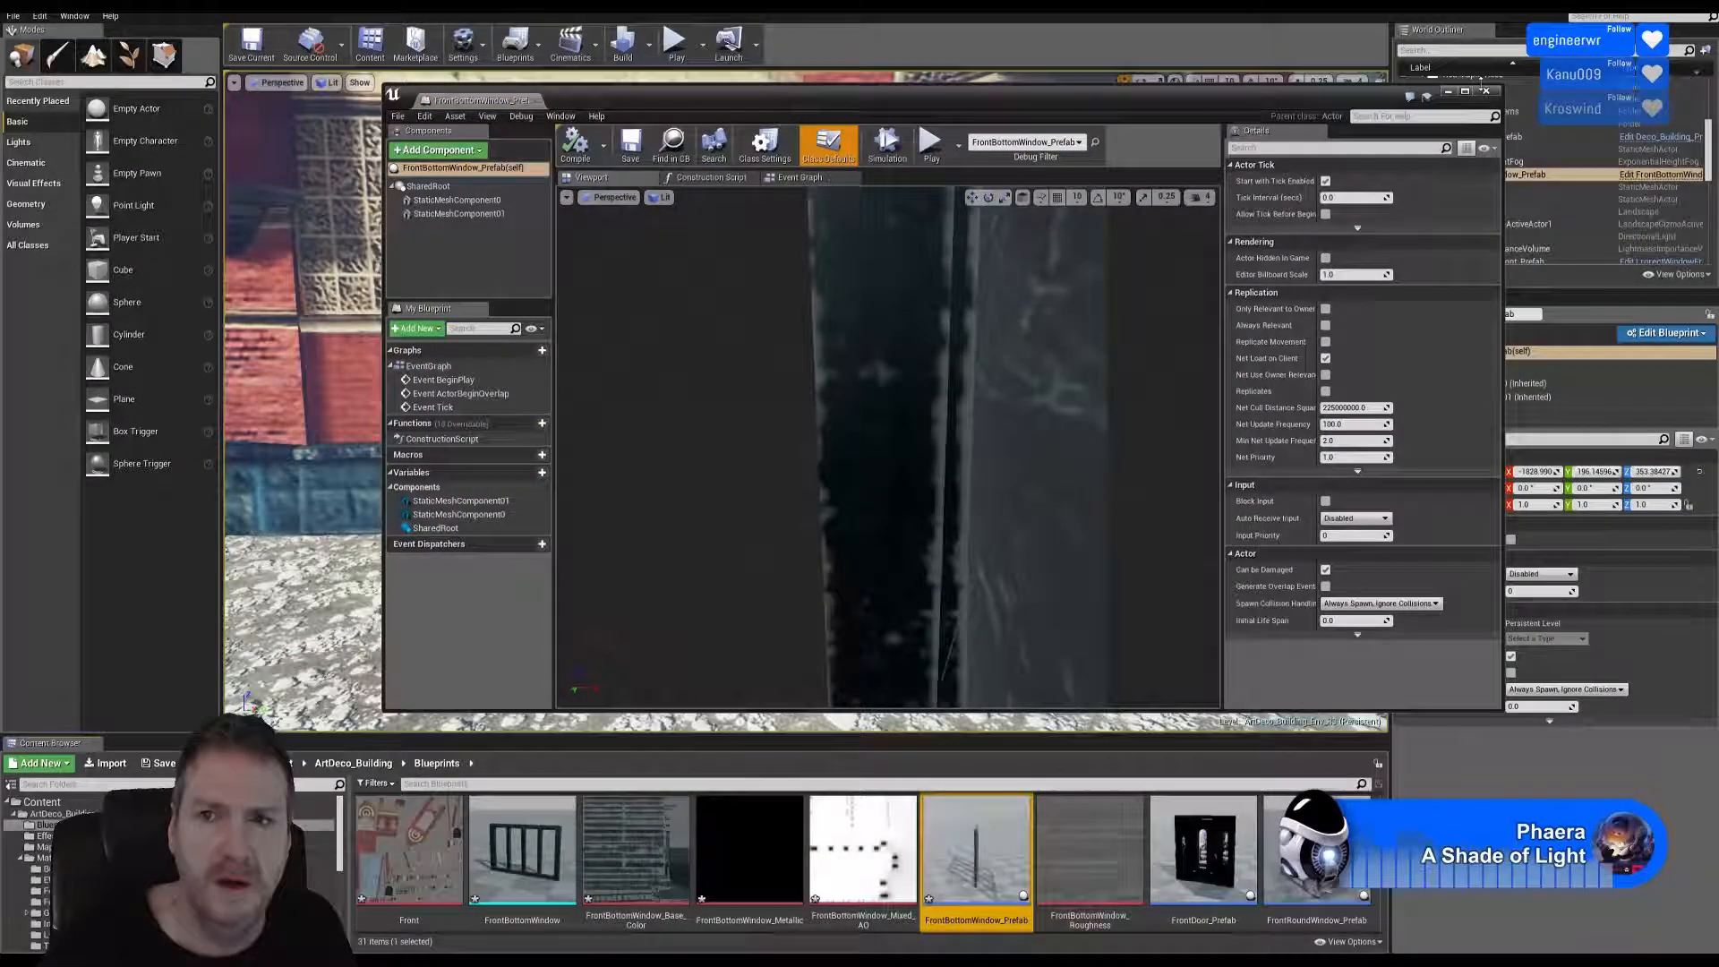
click(1484, 91)
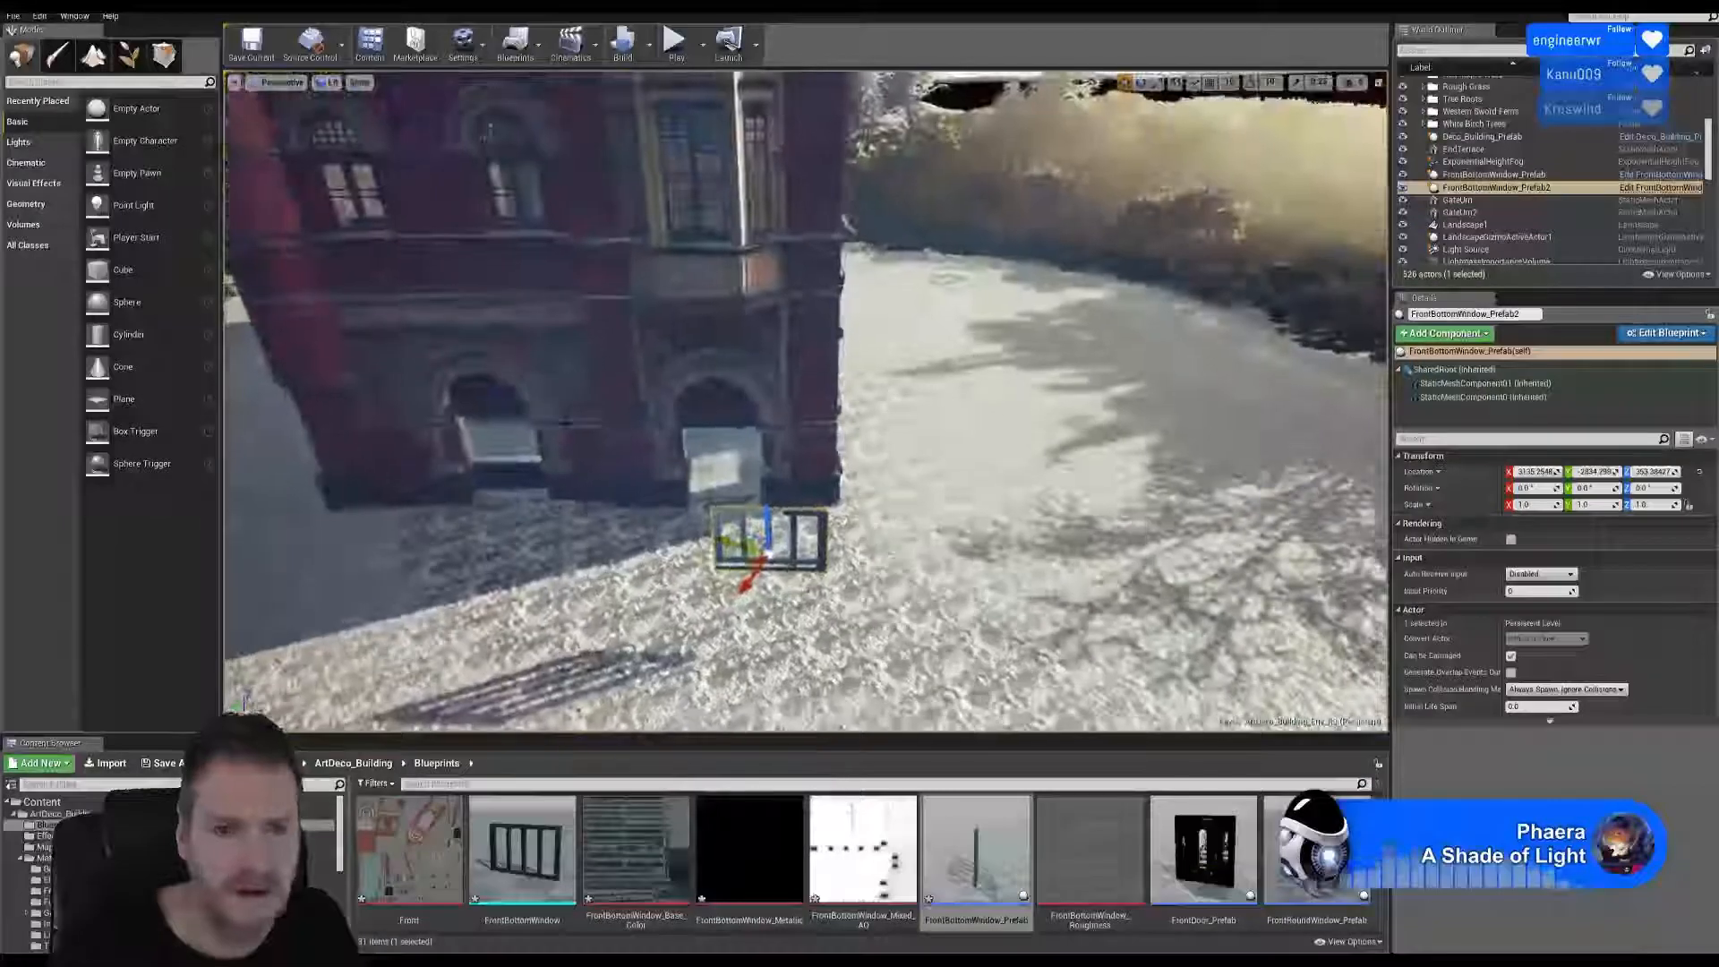
Move the second window prefab into the arched opening on the building's other side and rotate it to about -2.03°.
drag(757, 537, 477, 448)
right_drag(544, 547, 483, 582)
click(1141, 82)
drag(822, 418, 737, 407)
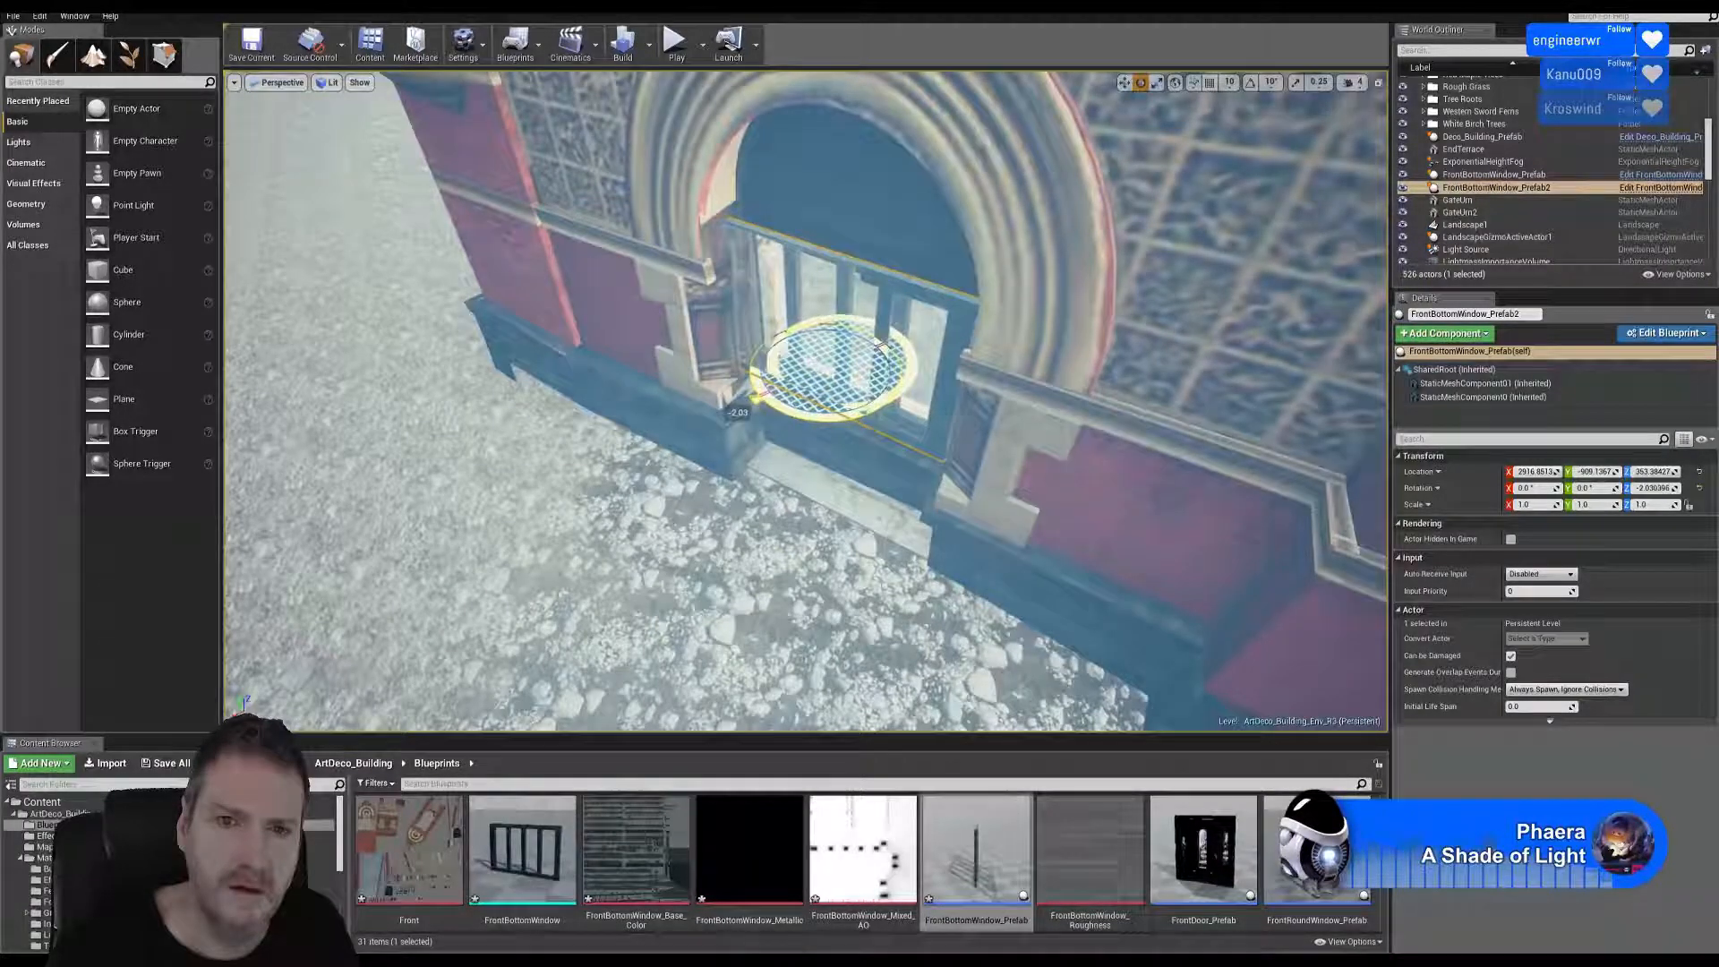
Shift the second window prefab to about X 2893 and Y -922 and adjust its height in the opening.
click(1123, 83)
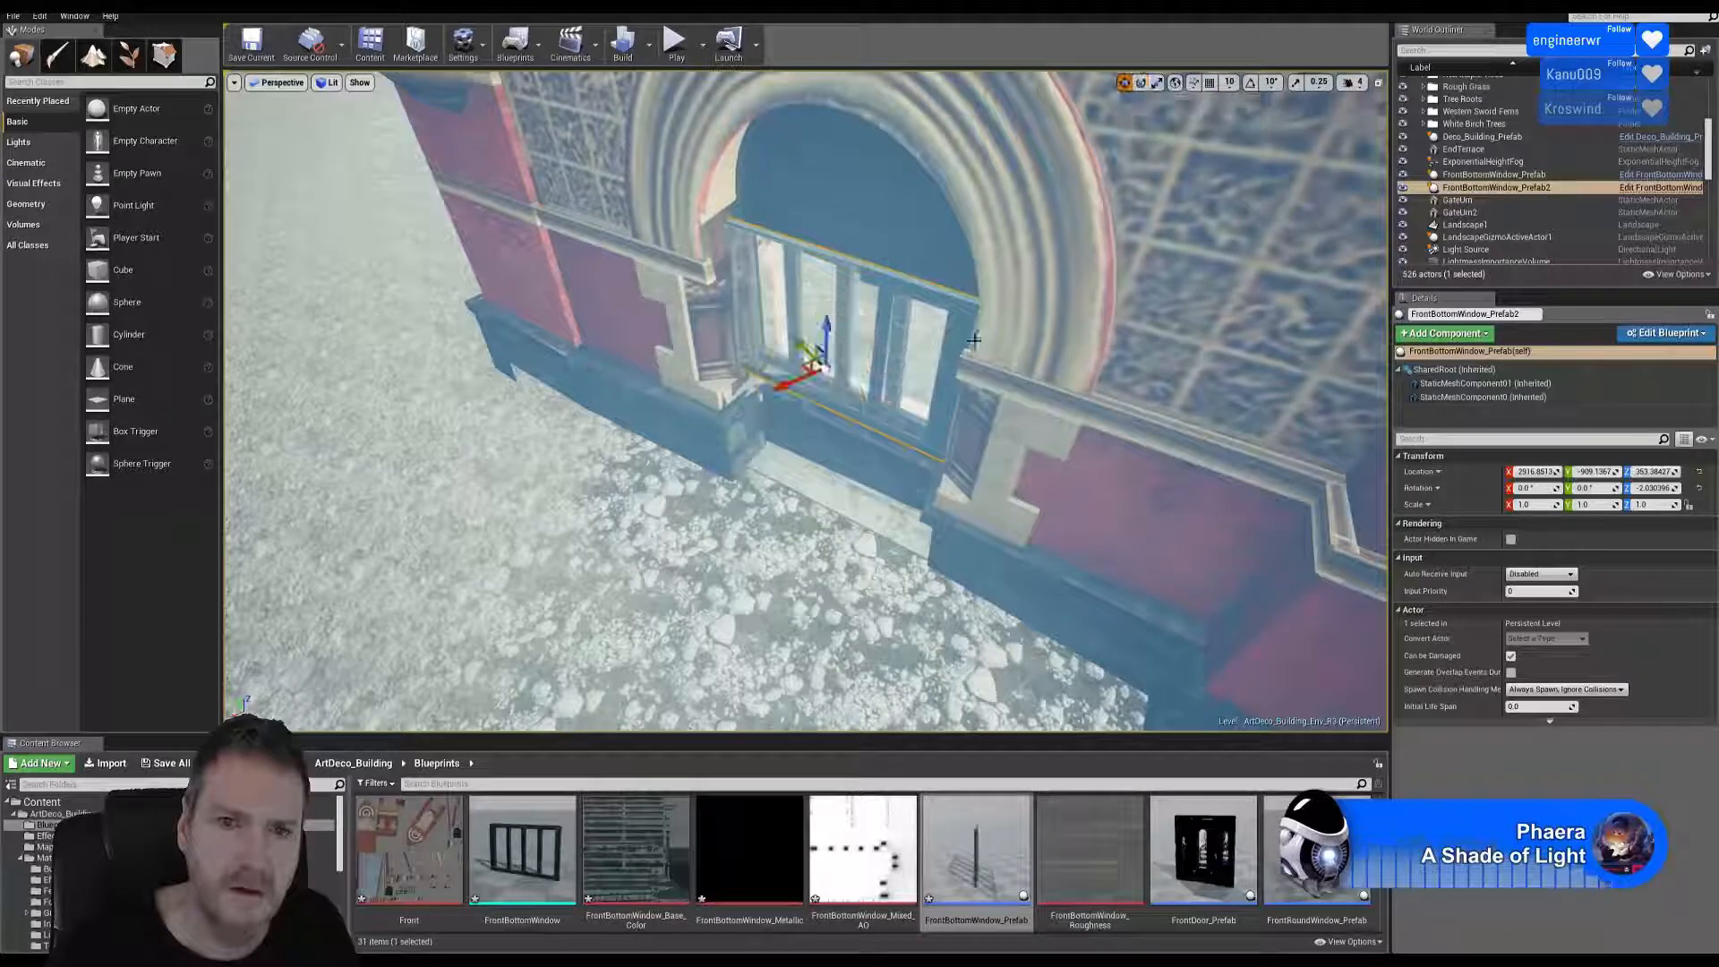
drag(800, 368, 813, 368)
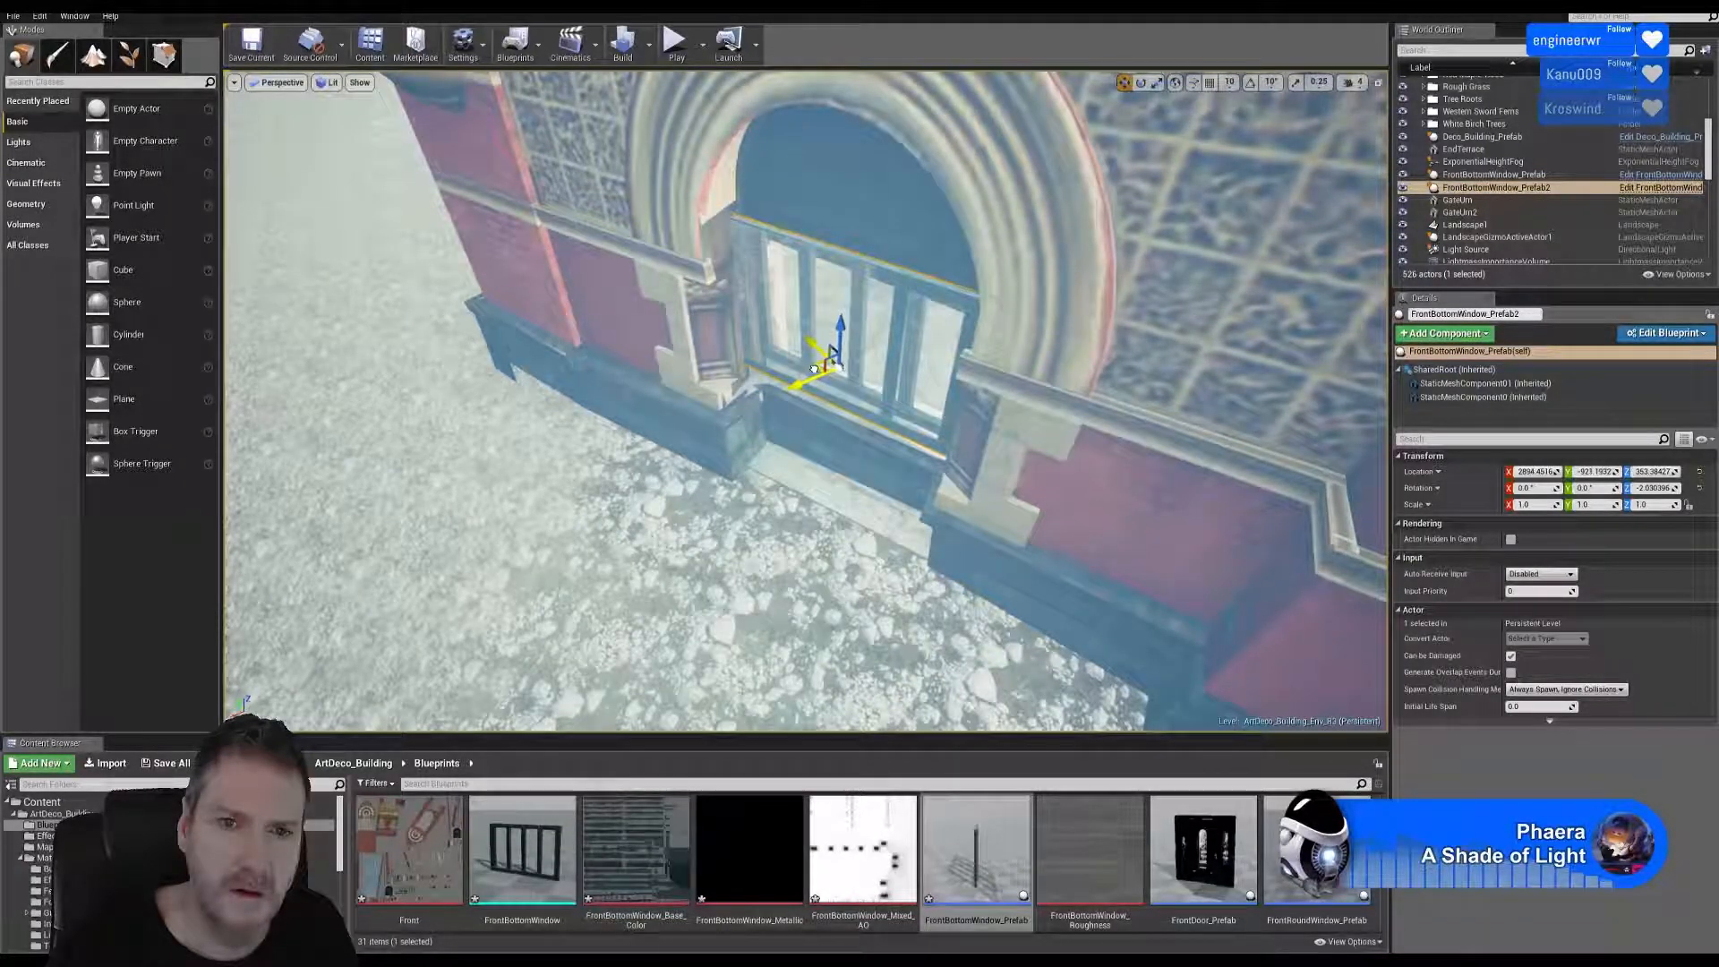
right_drag(1052, 546, 1088, 497)
mouse_move(782, 374)
right_down()
mouse_move(833, 408)
mouse_move(782, 374)
right_up()
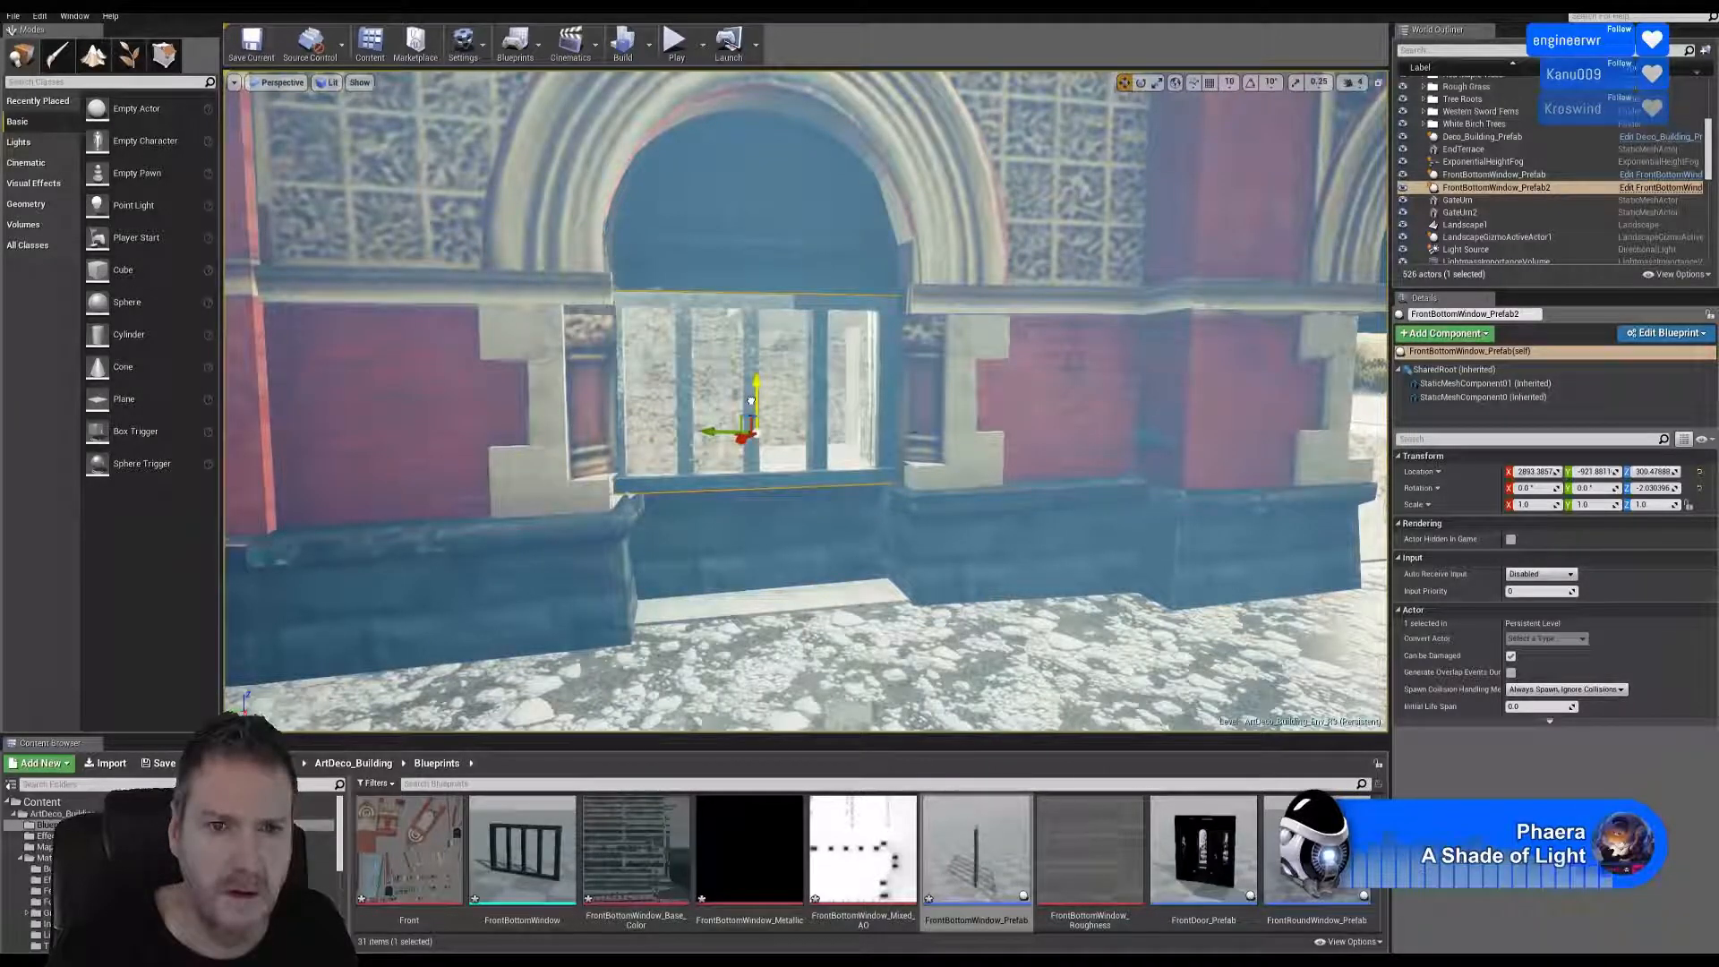
Turn the second window prefab around to about 178° on the vertical axis so its other face points outward.
right_drag(1021, 457, 966, 528)
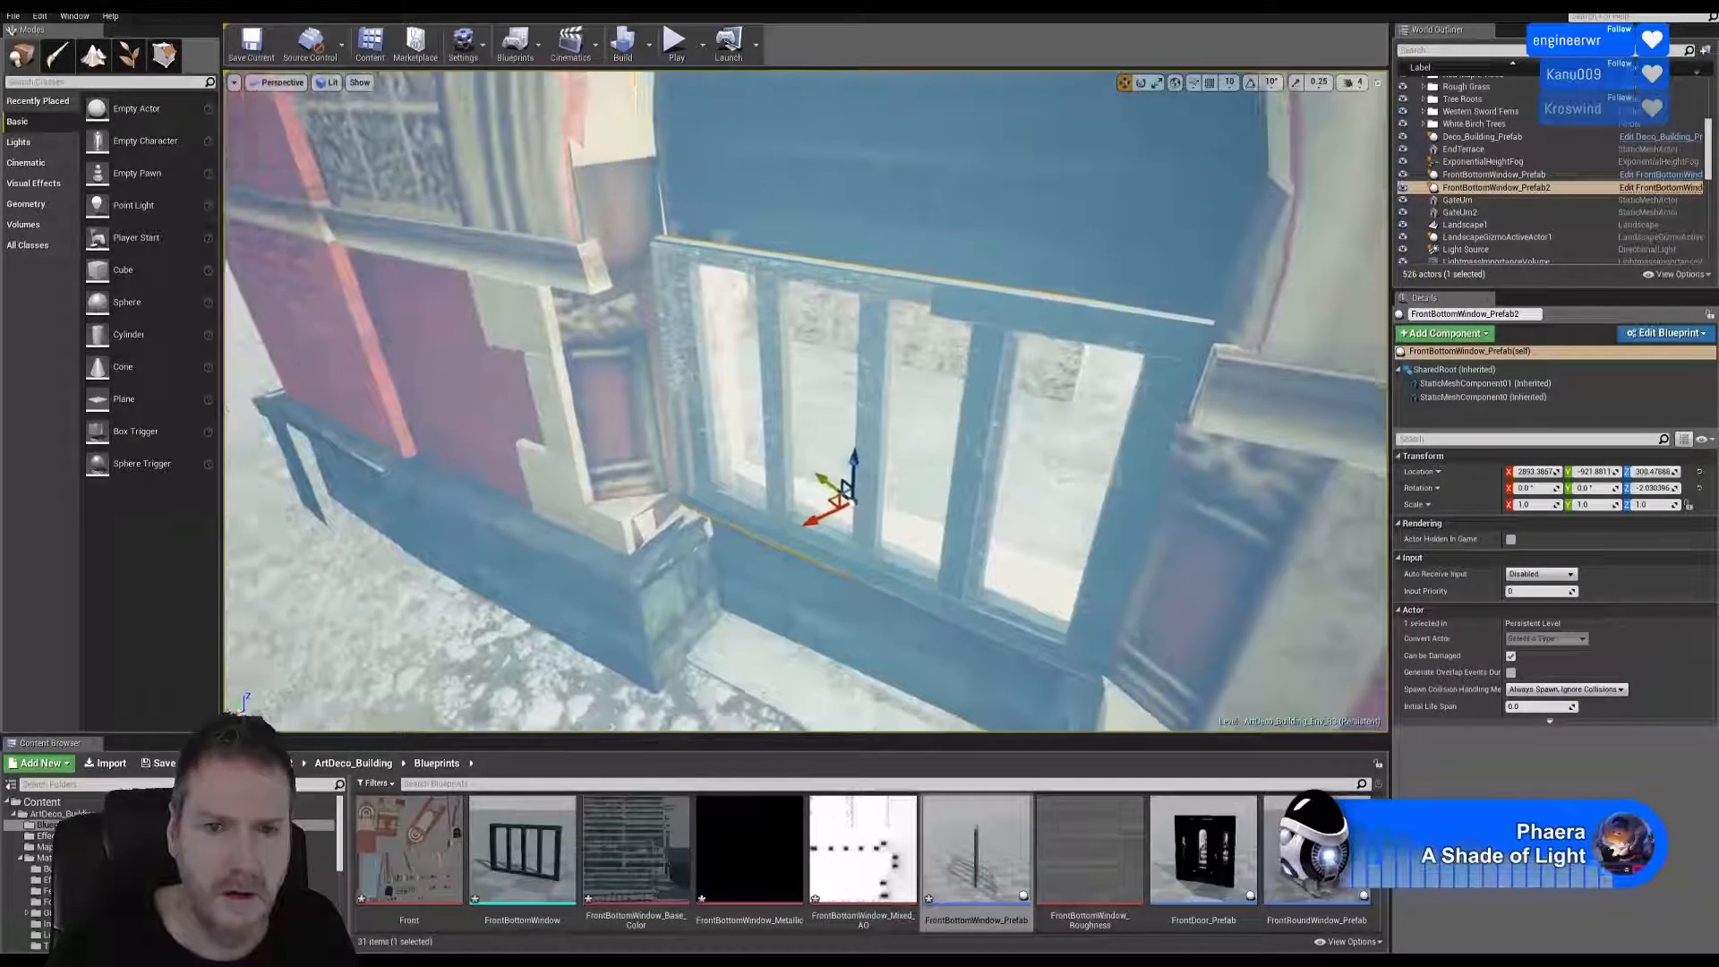
click(1141, 83)
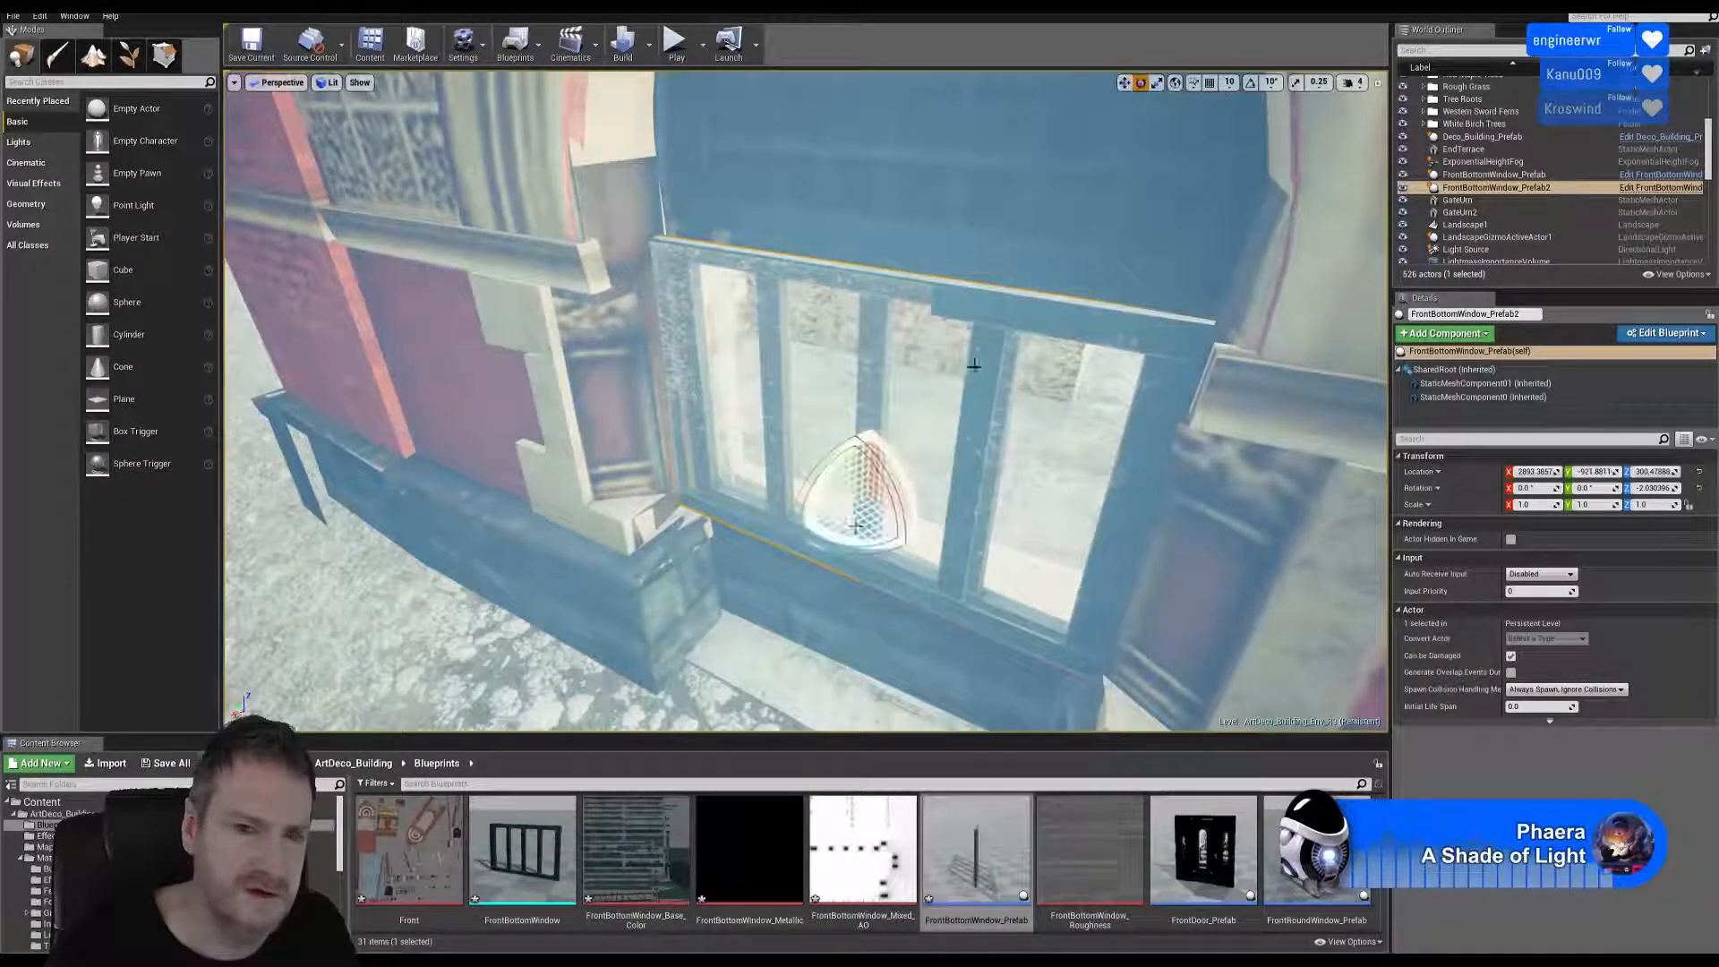
drag(913, 546, 794, 529)
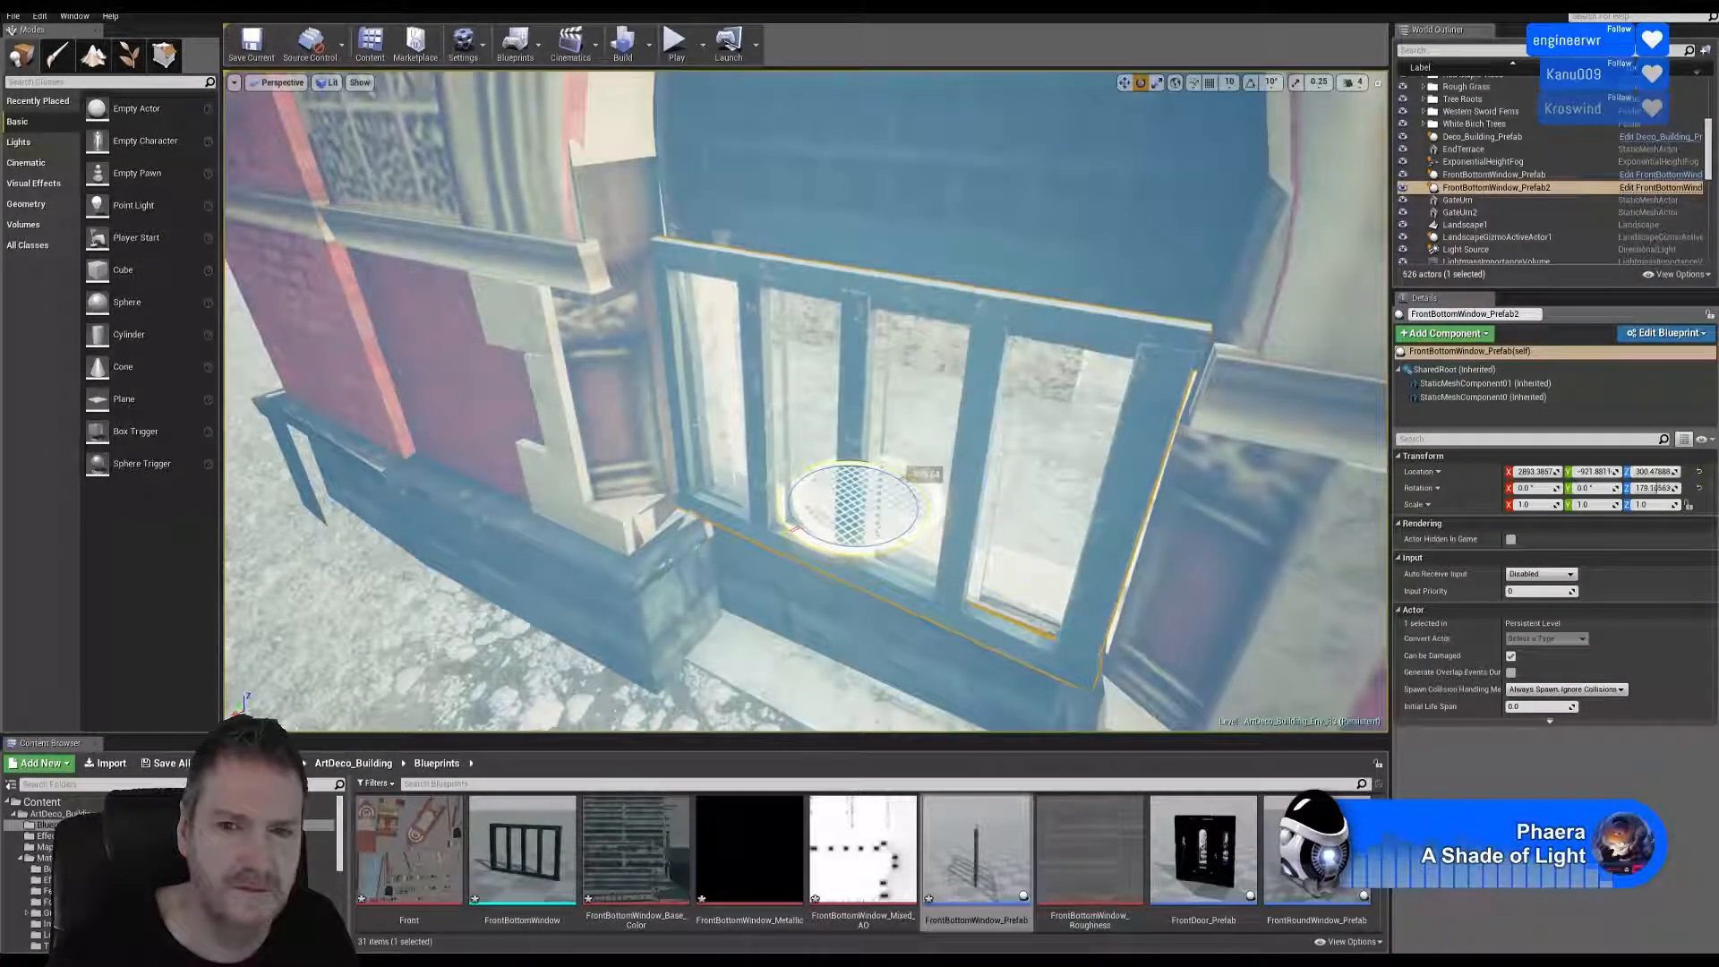
drag(794, 529, 794, 529)
right_drag(897, 694, 940, 622)
right_drag(1130, 141, 1129, 141)
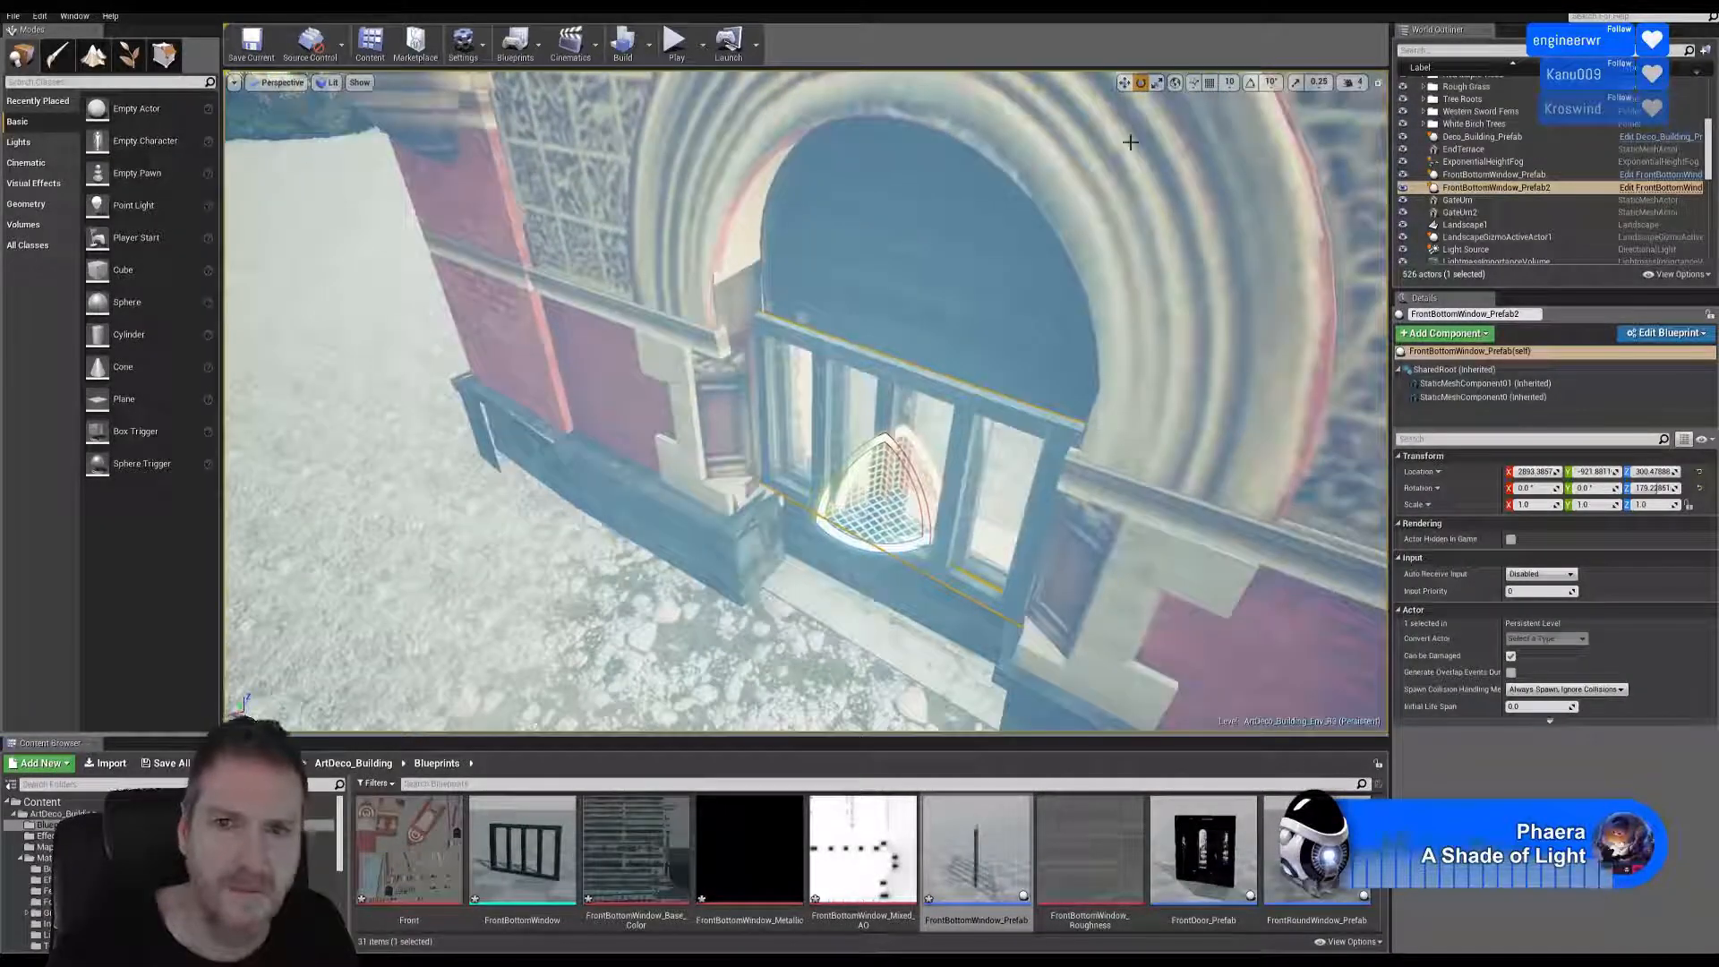
Move the second window prefab to about X 2871 and Y -912, nudge it sideways to centre it between the columns, and deselect it.
click(1125, 82)
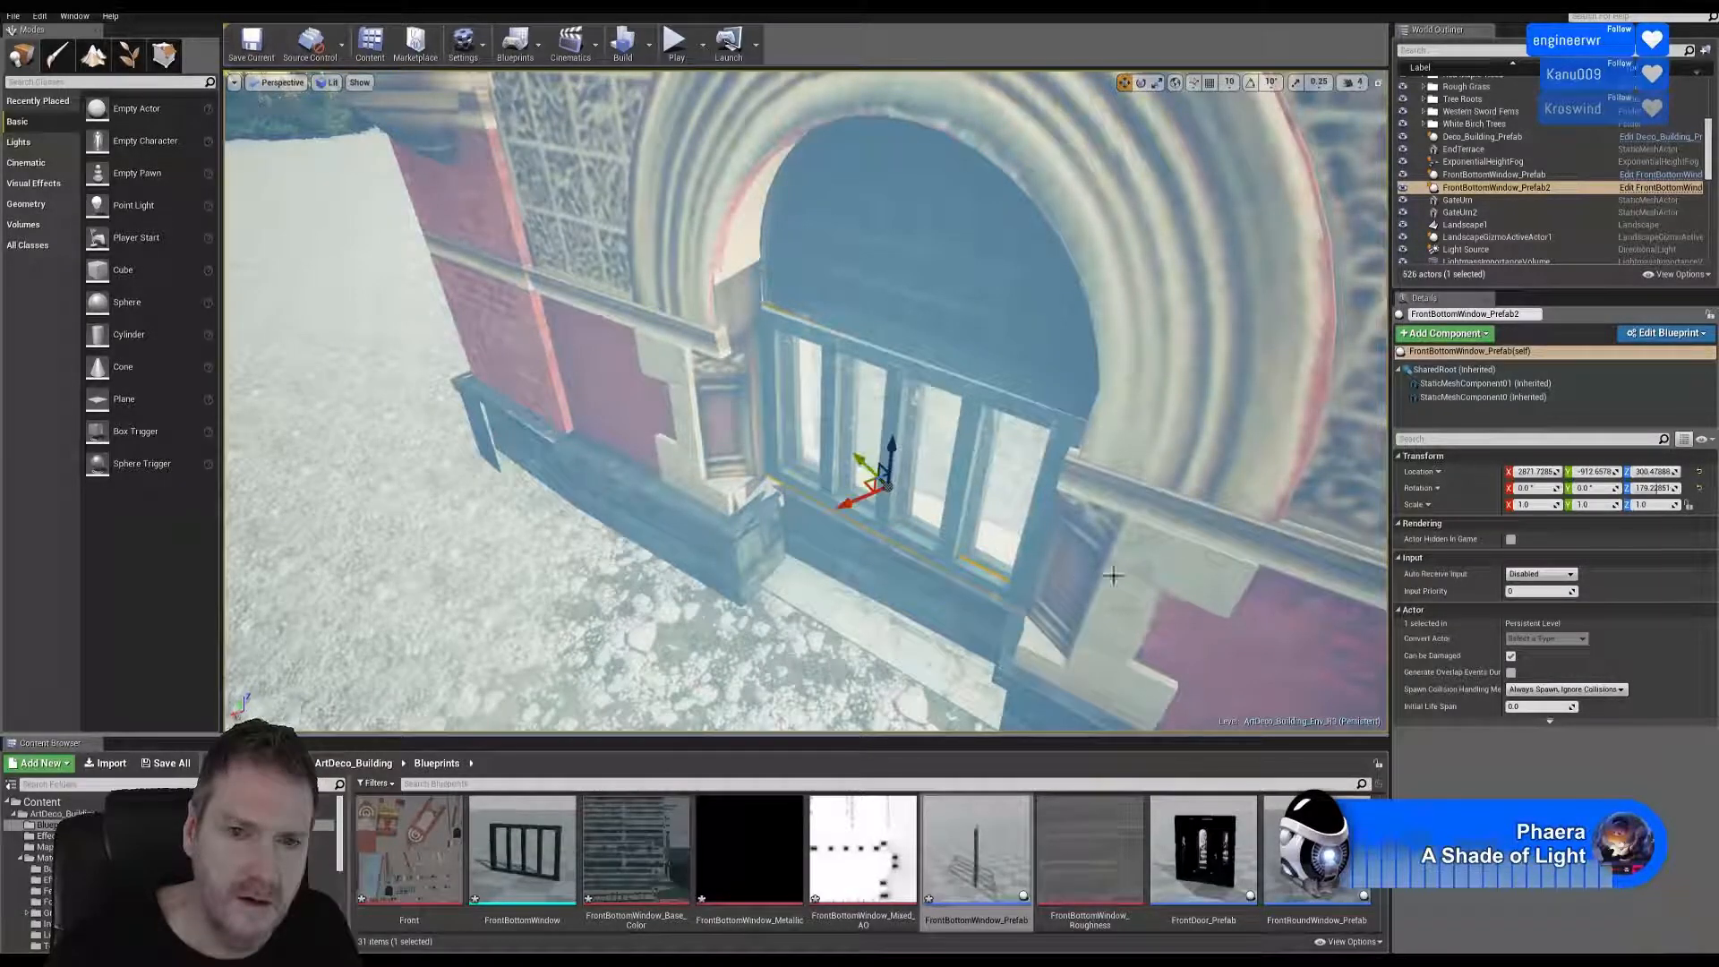
right_drag(1113, 575, 1094, 579)
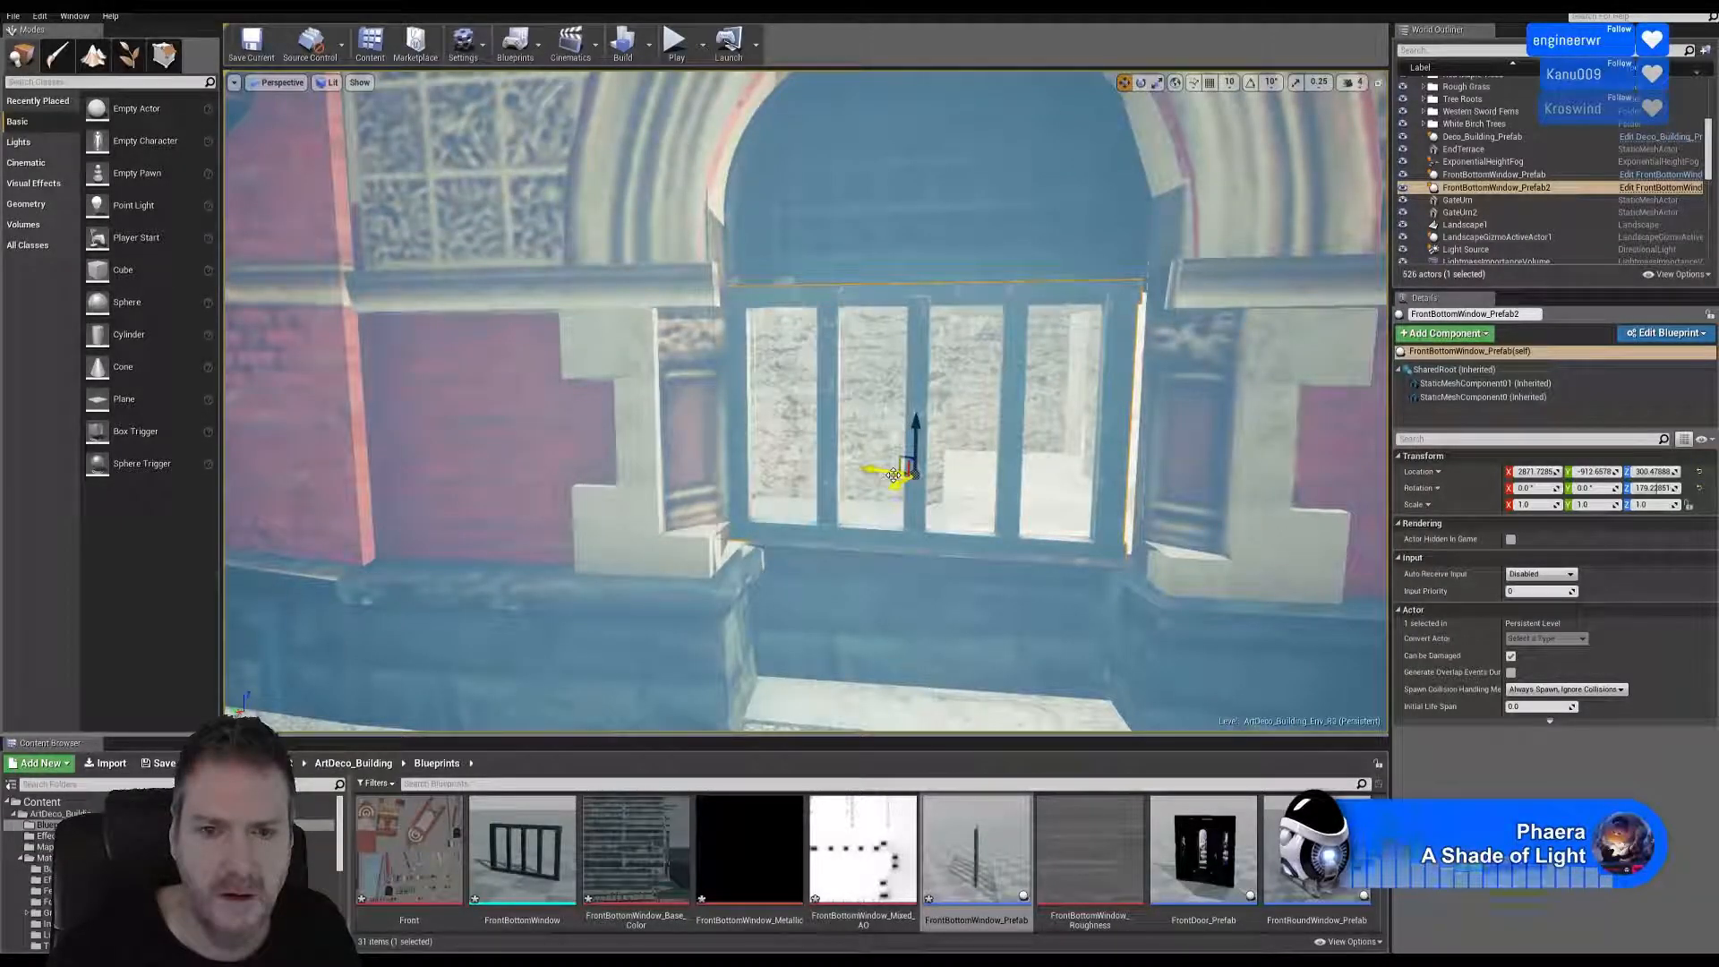
drag(898, 476, 904, 476)
key(Escape)
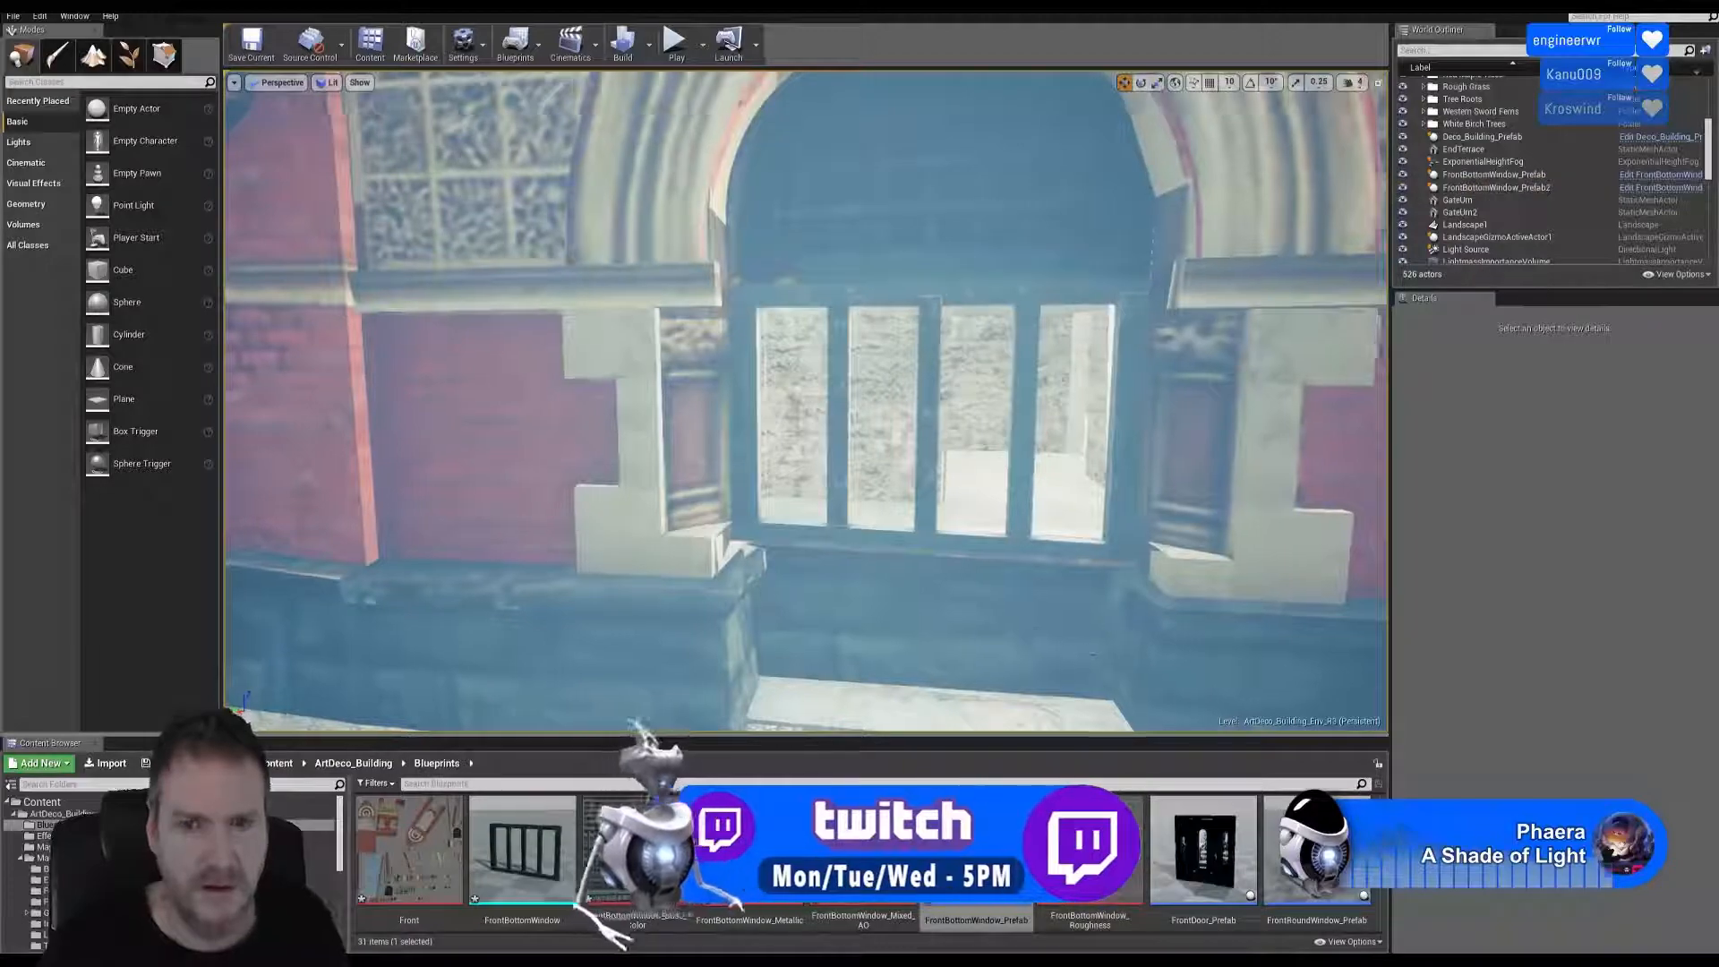
right_drag(1017, 621, 1084, 656)
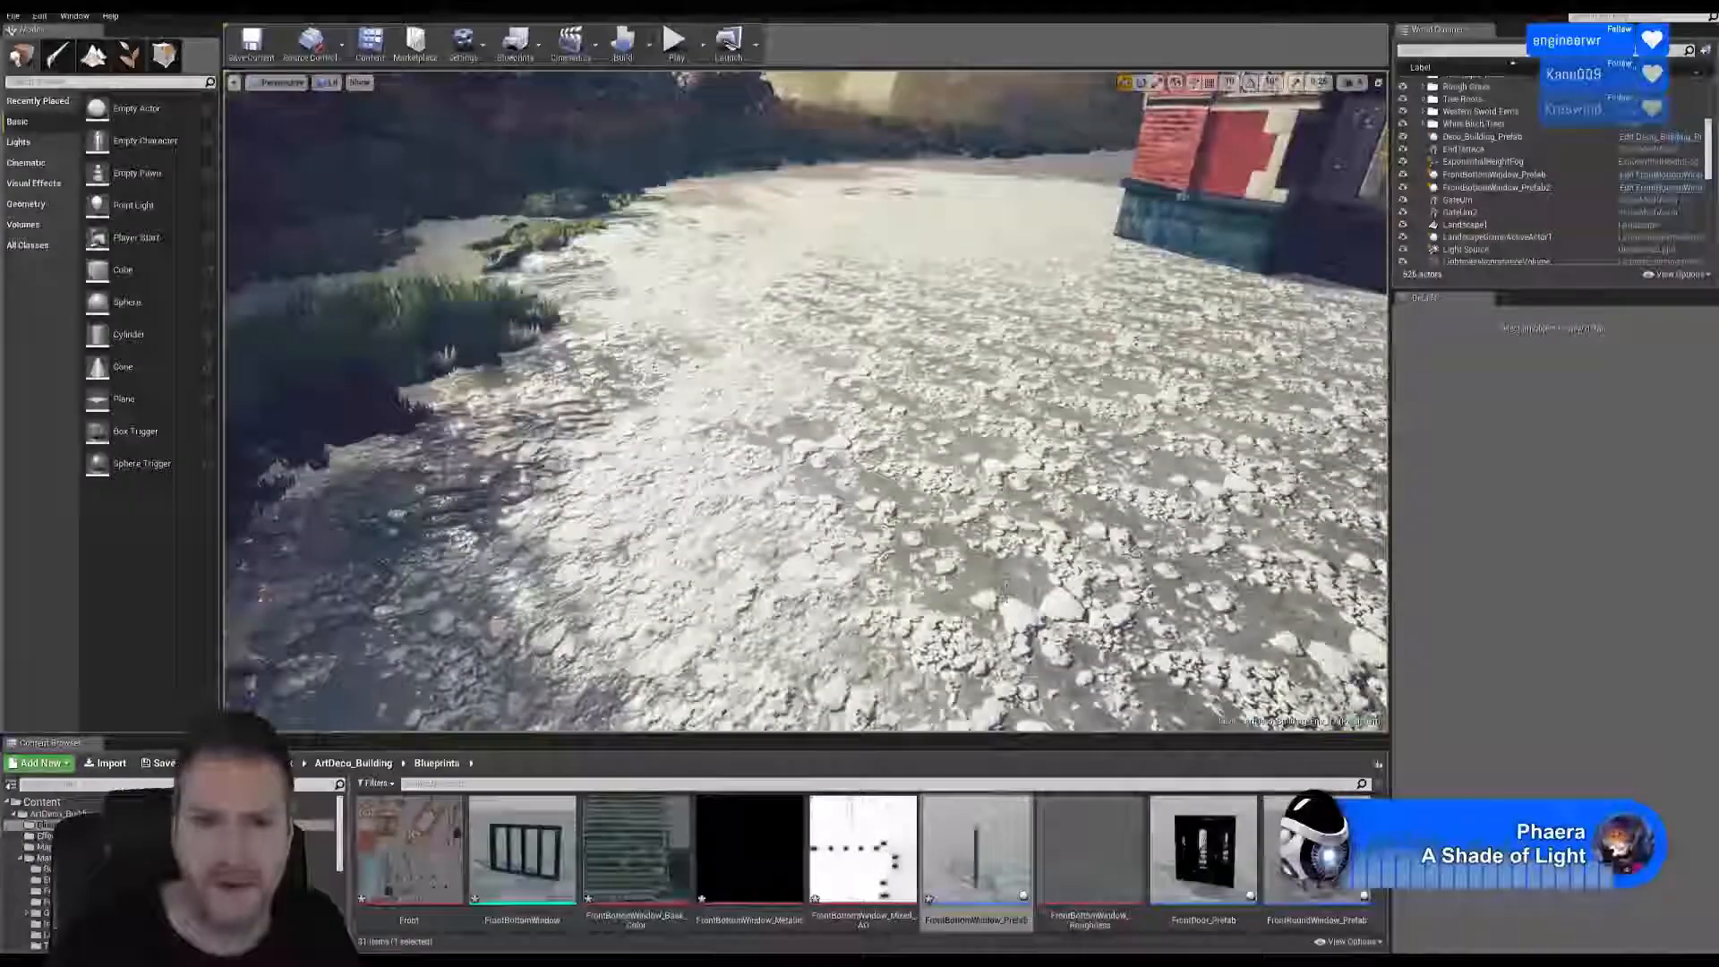
right_drag(1010, 566, 1010, 567)
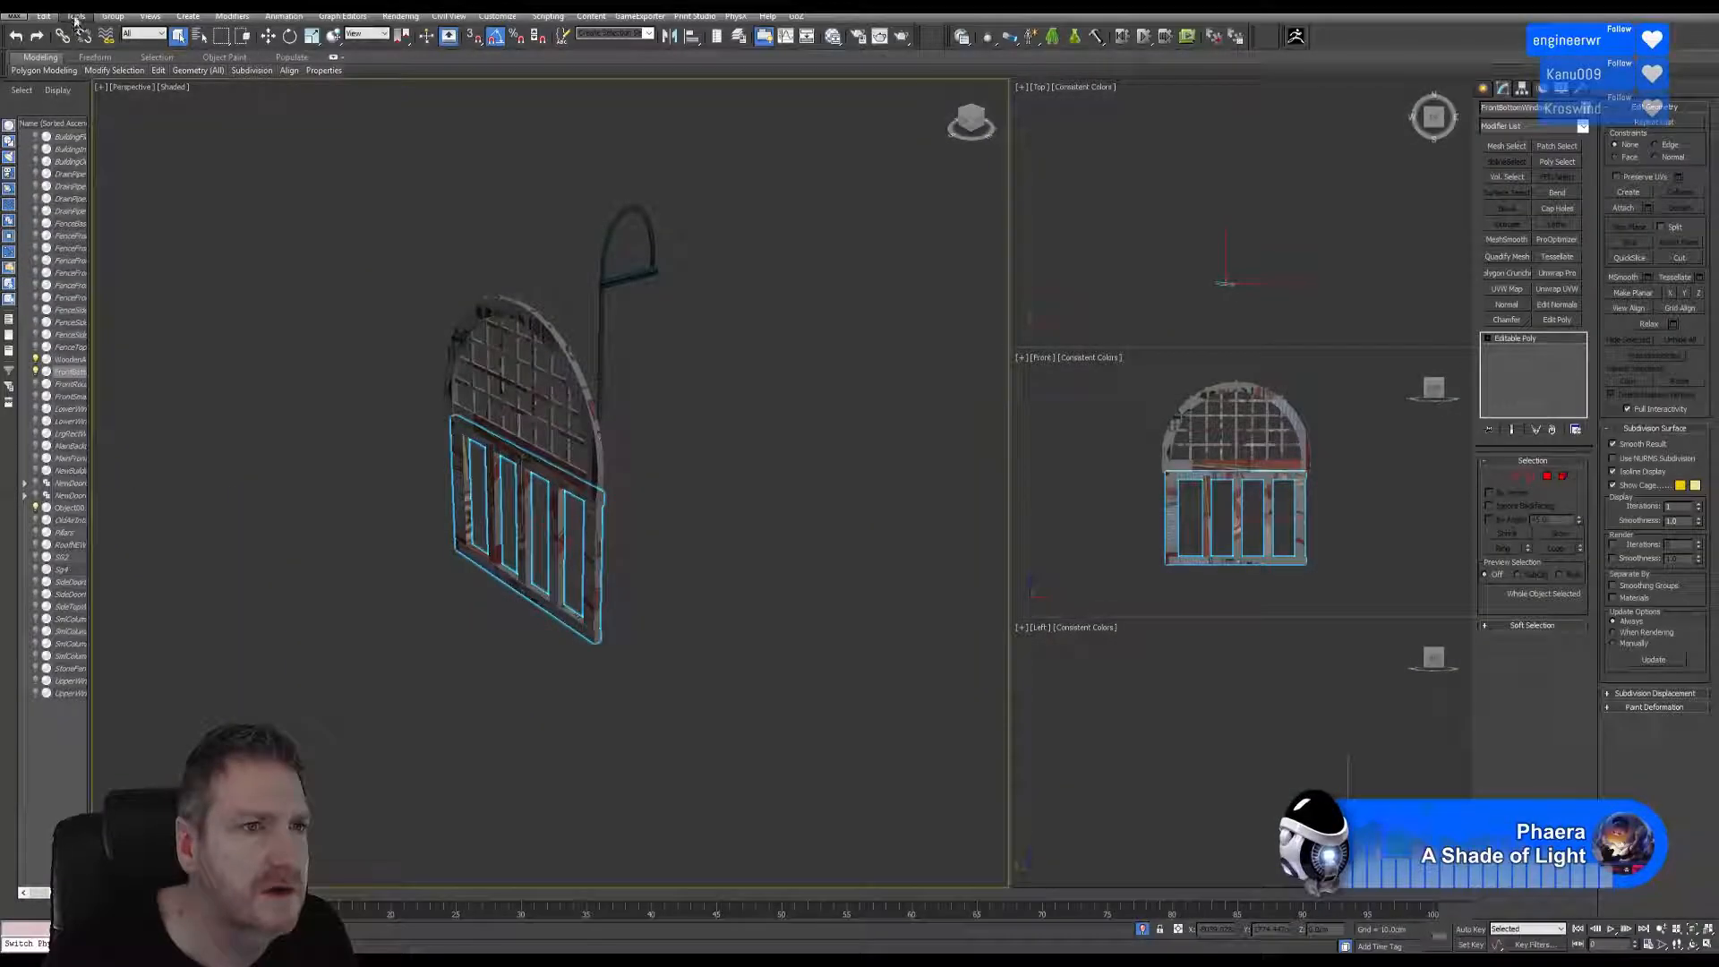
End the isolation of the window mesh and examine the side wall's arched windows on the full building model.
click(75, 16)
click(99, 163)
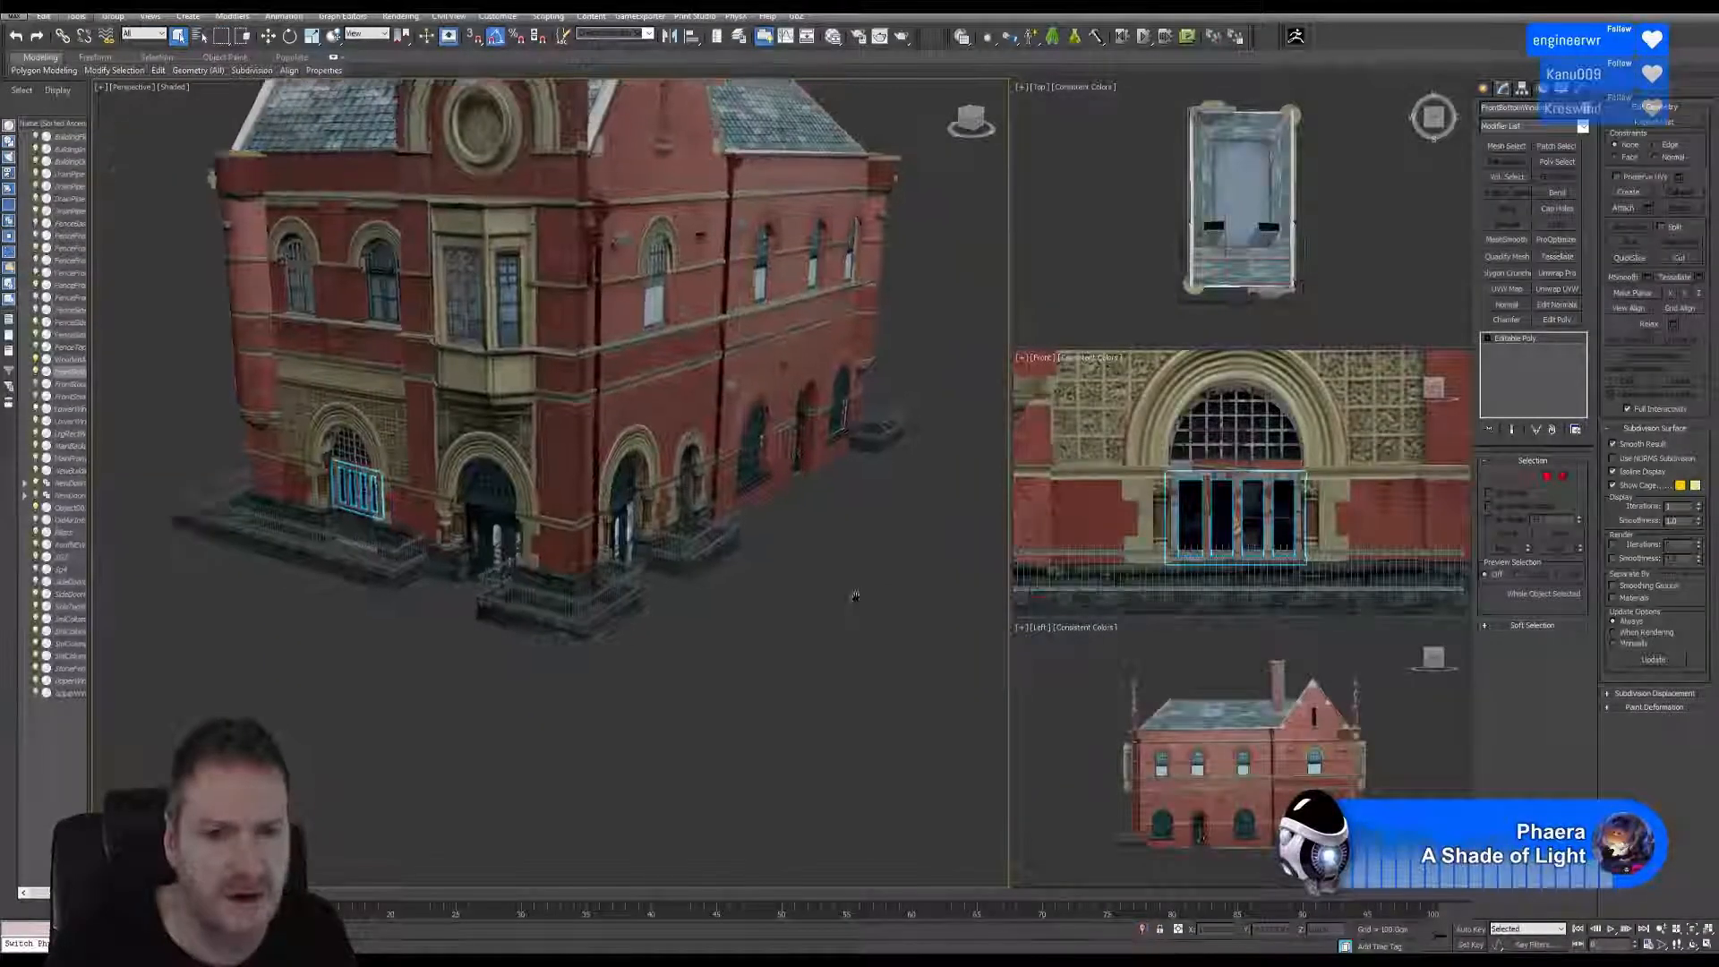
middle_drag(854, 596, 738, 587)
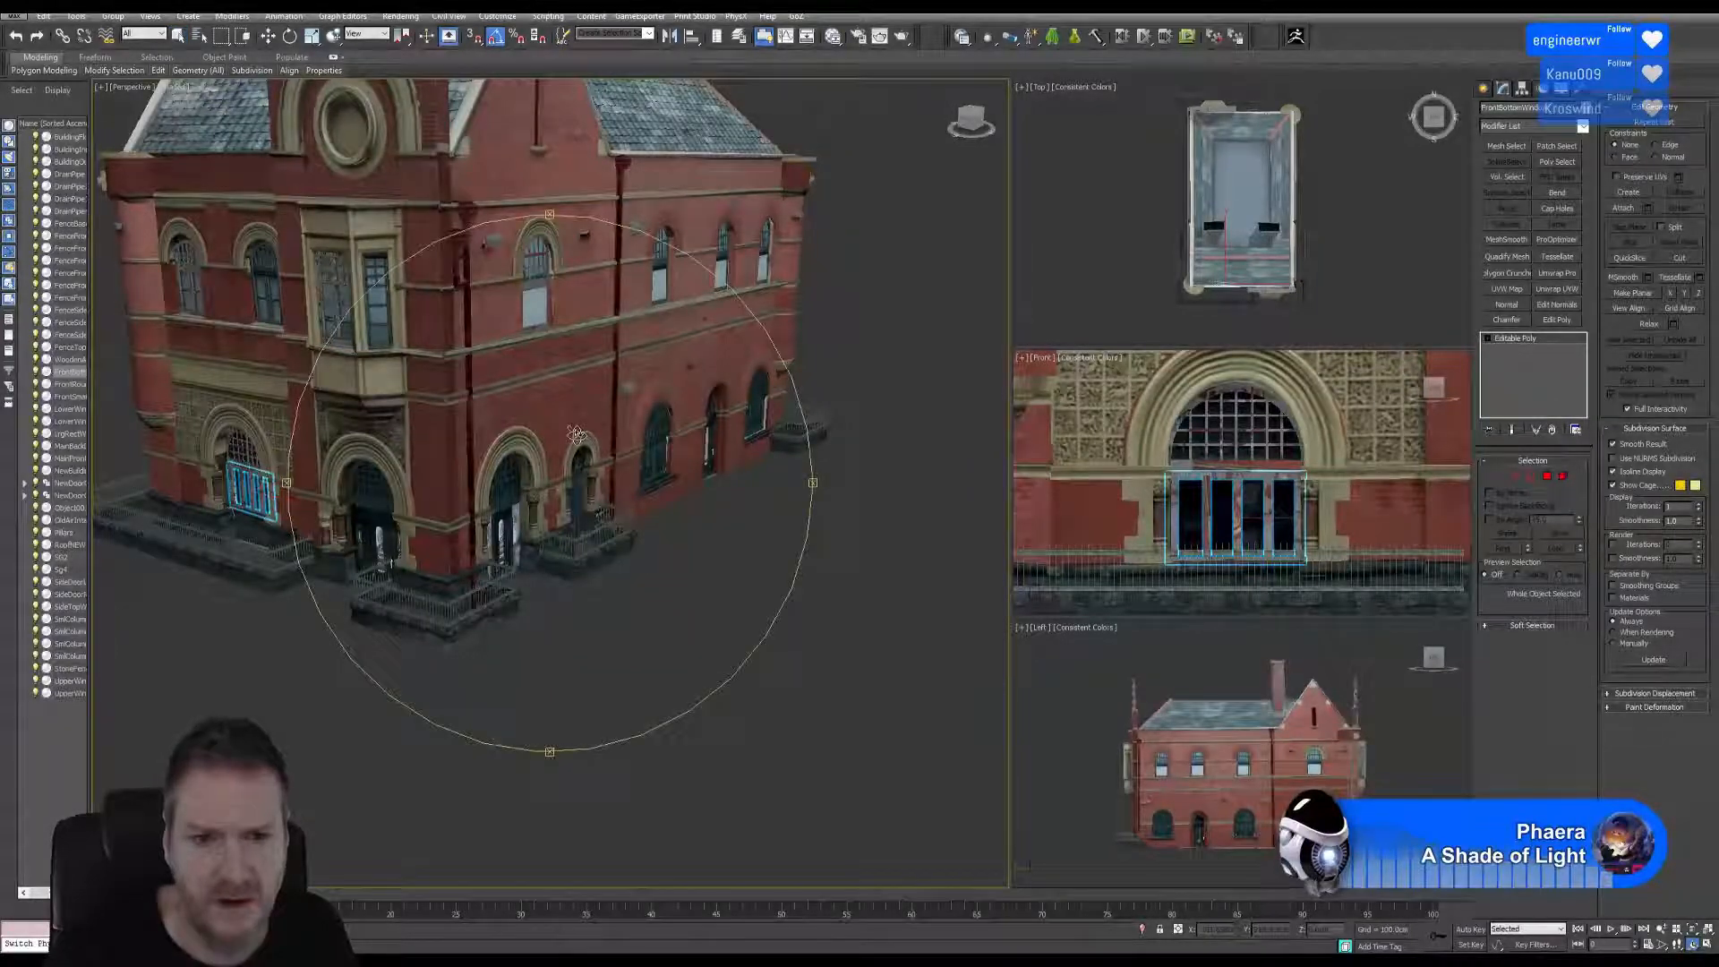
drag(577, 434, 501, 410)
scroll(587, 513, up, 4)
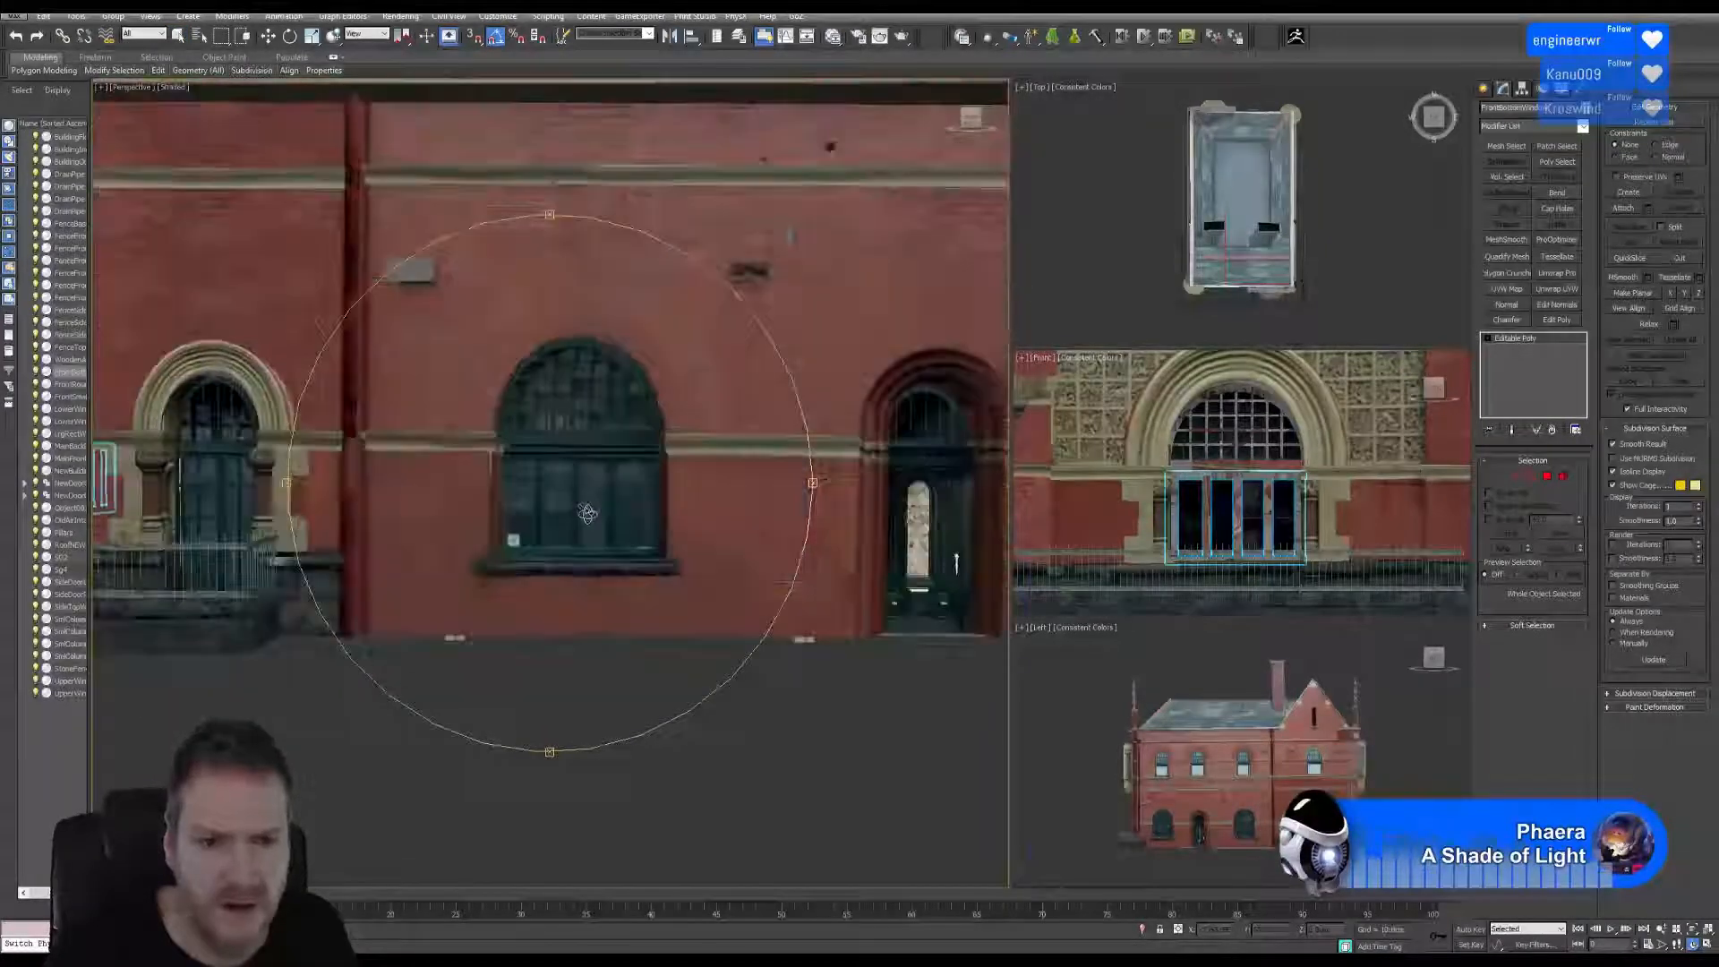
scroll(587, 513, down, 6)
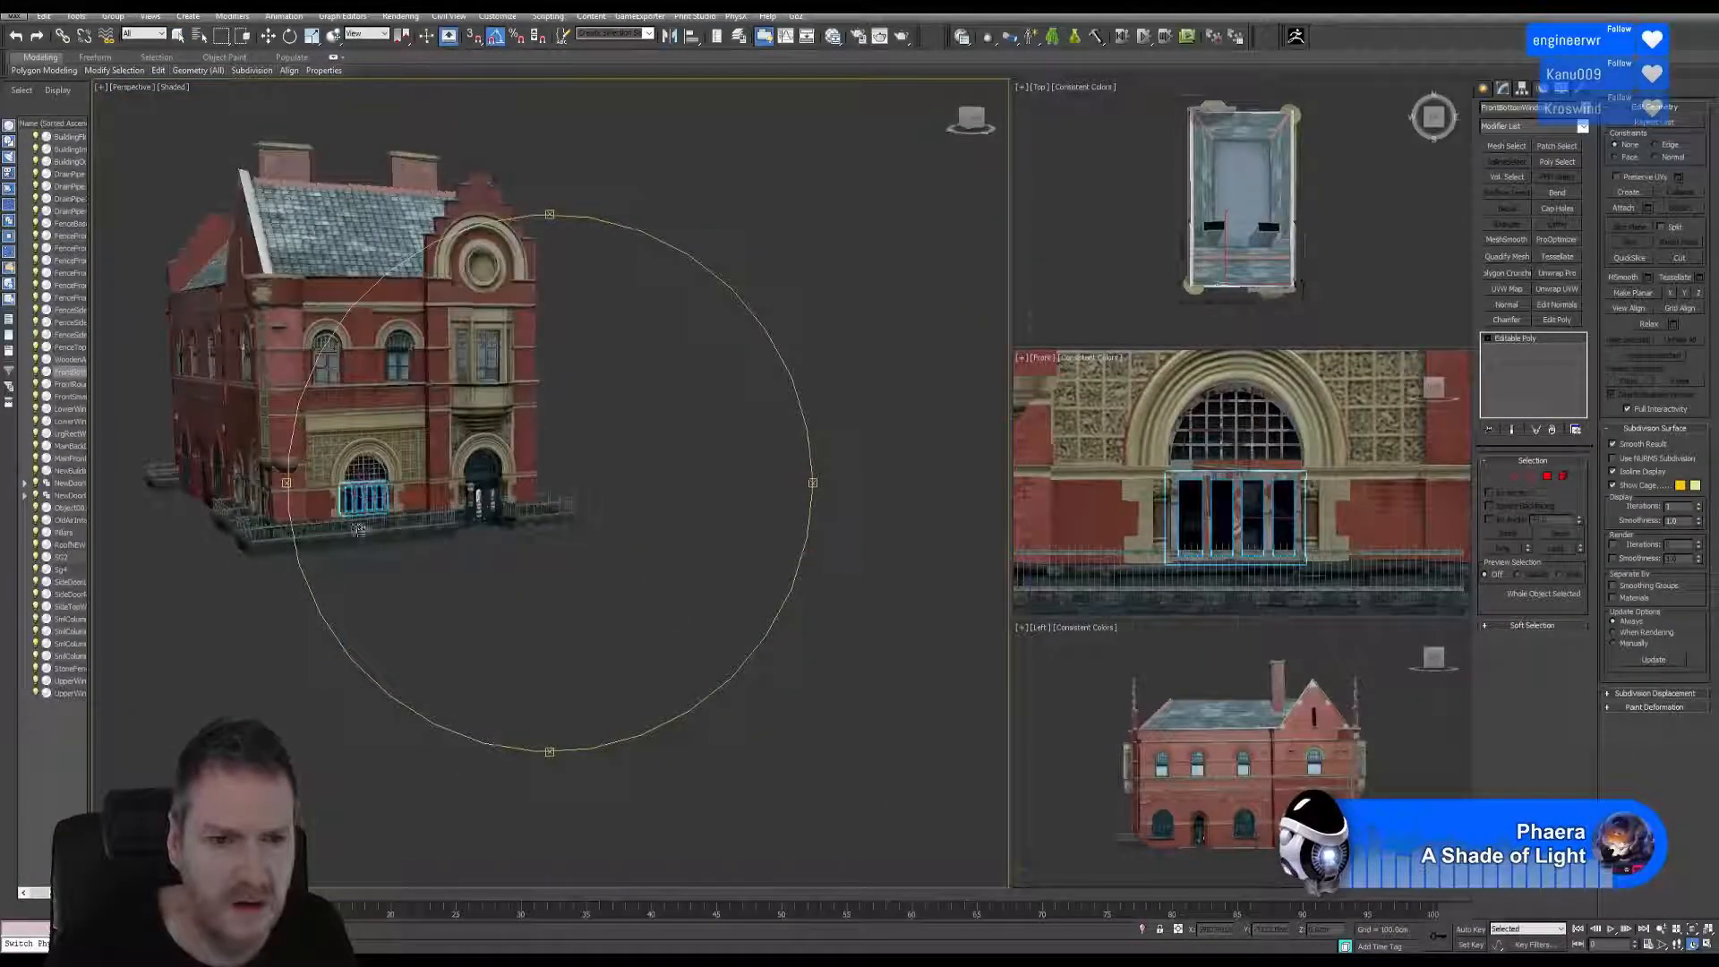
scroll(358, 528, up, 6)
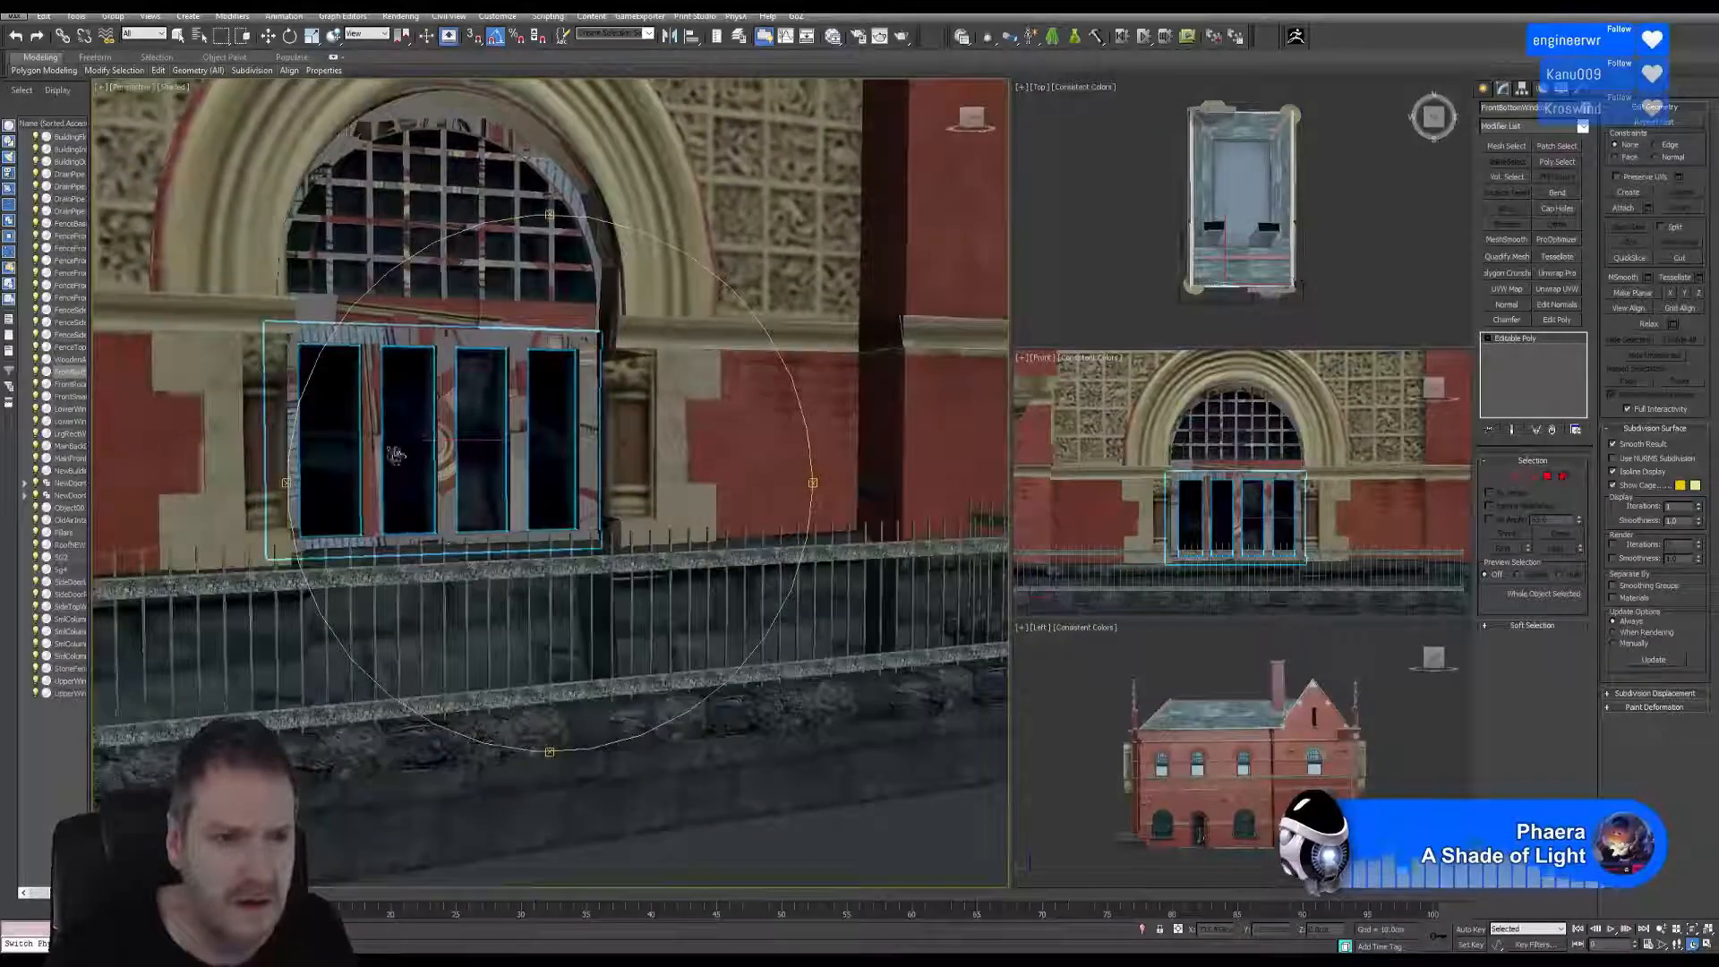
mouse_move(577, 485)
mouse_down()
mouse_move(662, 510)
mouse_move(458, 470)
mouse_move(675, 537)
mouse_move(594, 510)
mouse_up()
scroll(662, 510, down, 5)
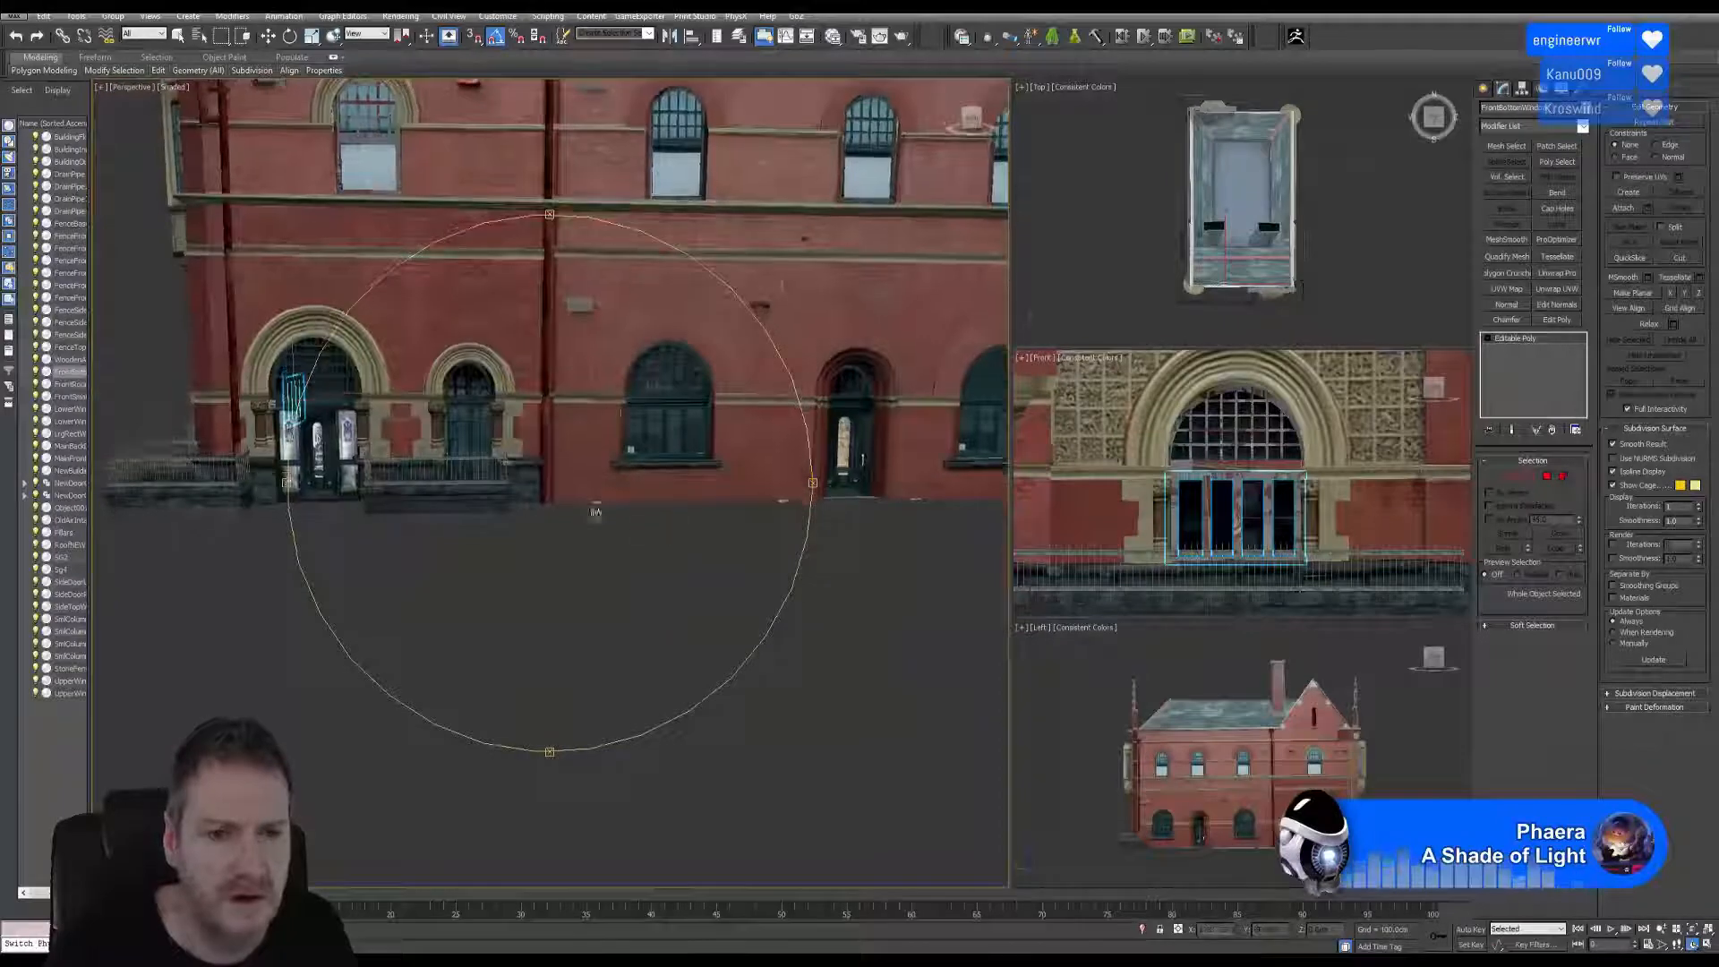
scroll(601, 474, up, 5)
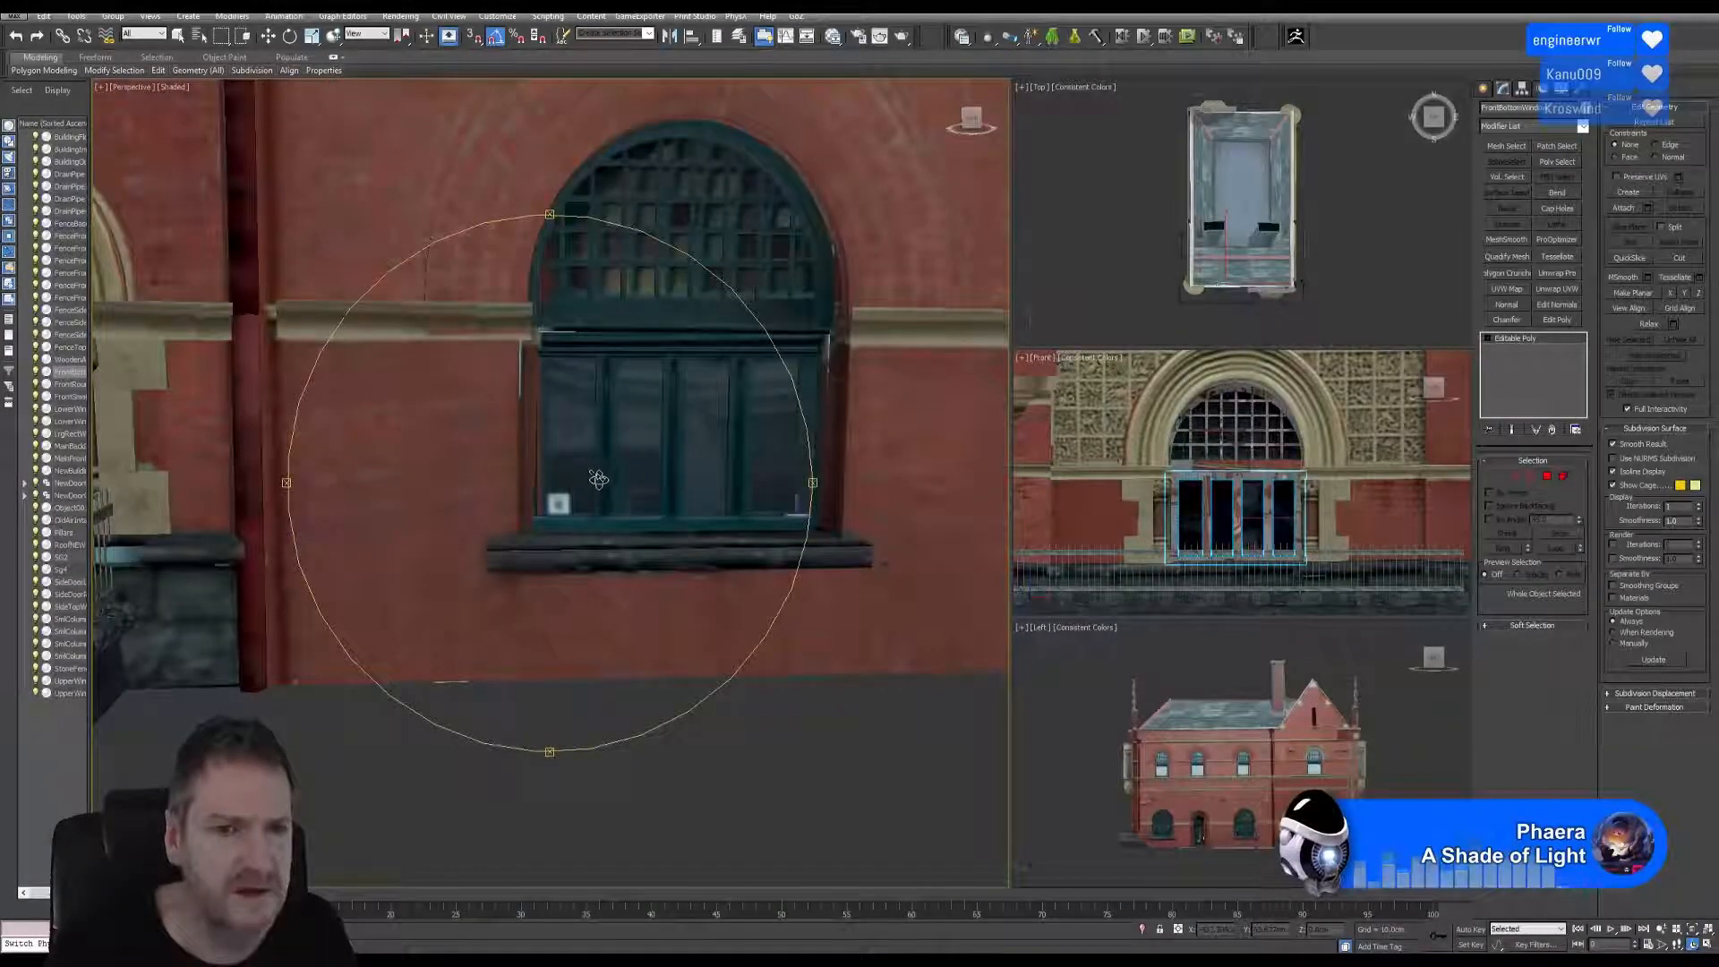
scroll(598, 478, down, 5)
drag(598, 479, 656, 475)
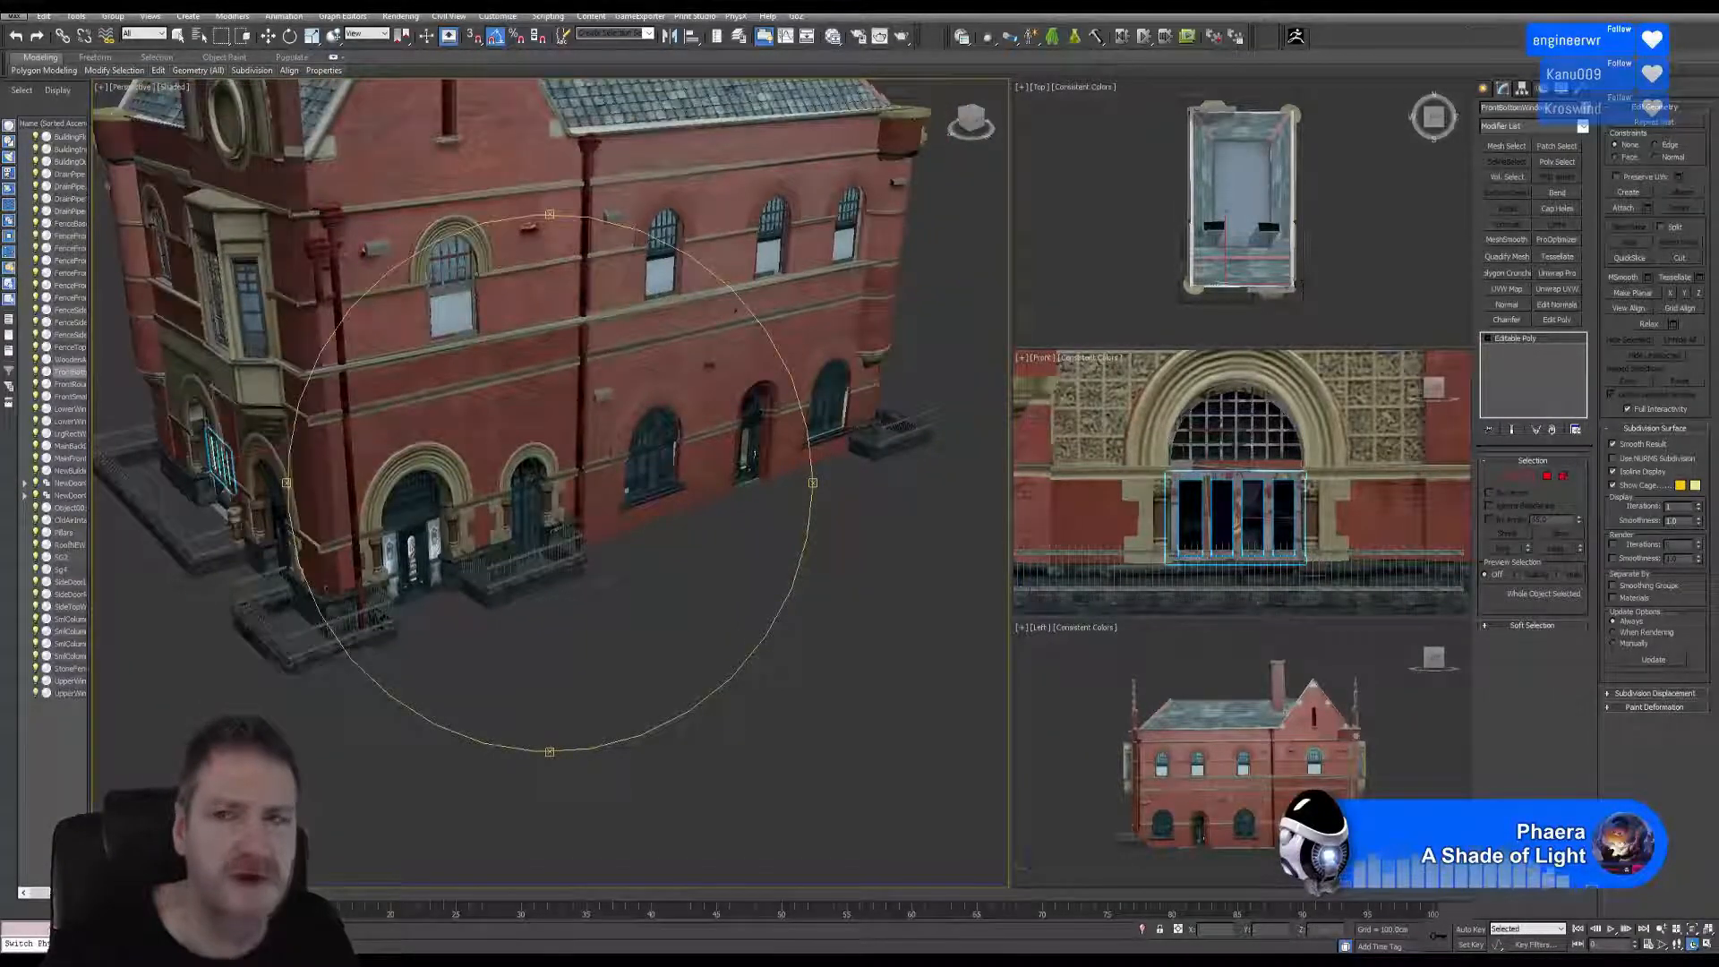
Switch to Unreal and duplicate the FrontBottomWindow prefab that sits in the front arch.
key(alt+Tab)
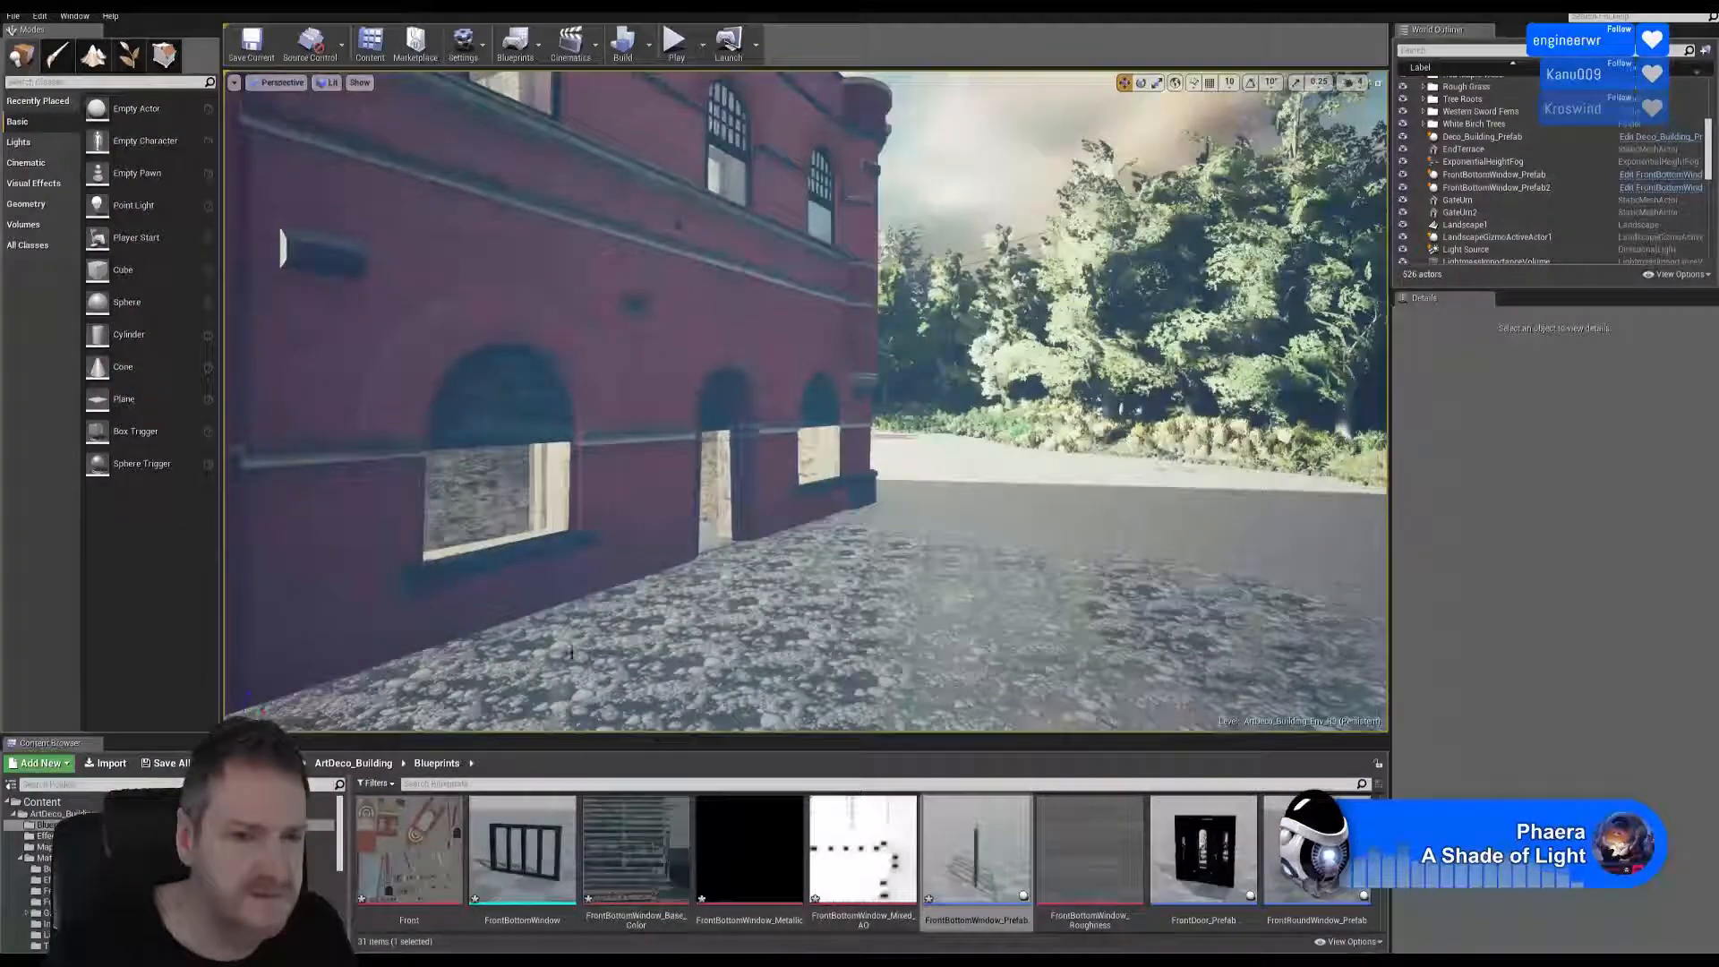
key(s)
right_drag(547, 575, 452, 576)
key(w)
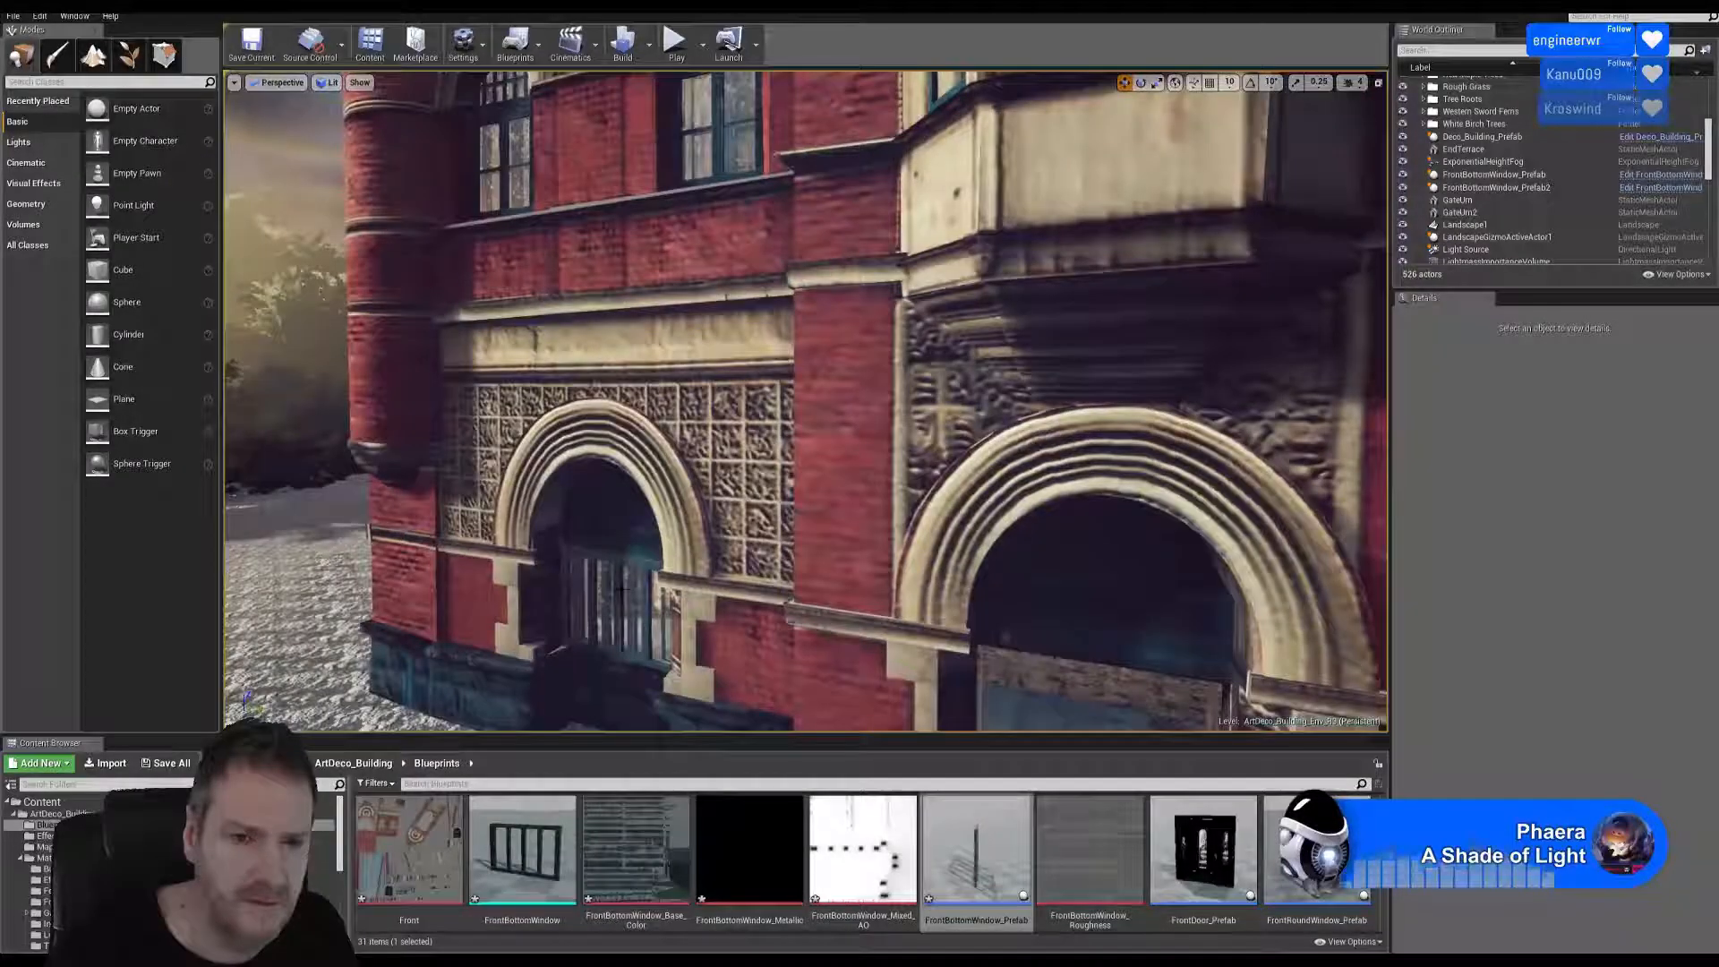
click(620, 588)
right_click(620, 589)
mouse_move(626, 581)
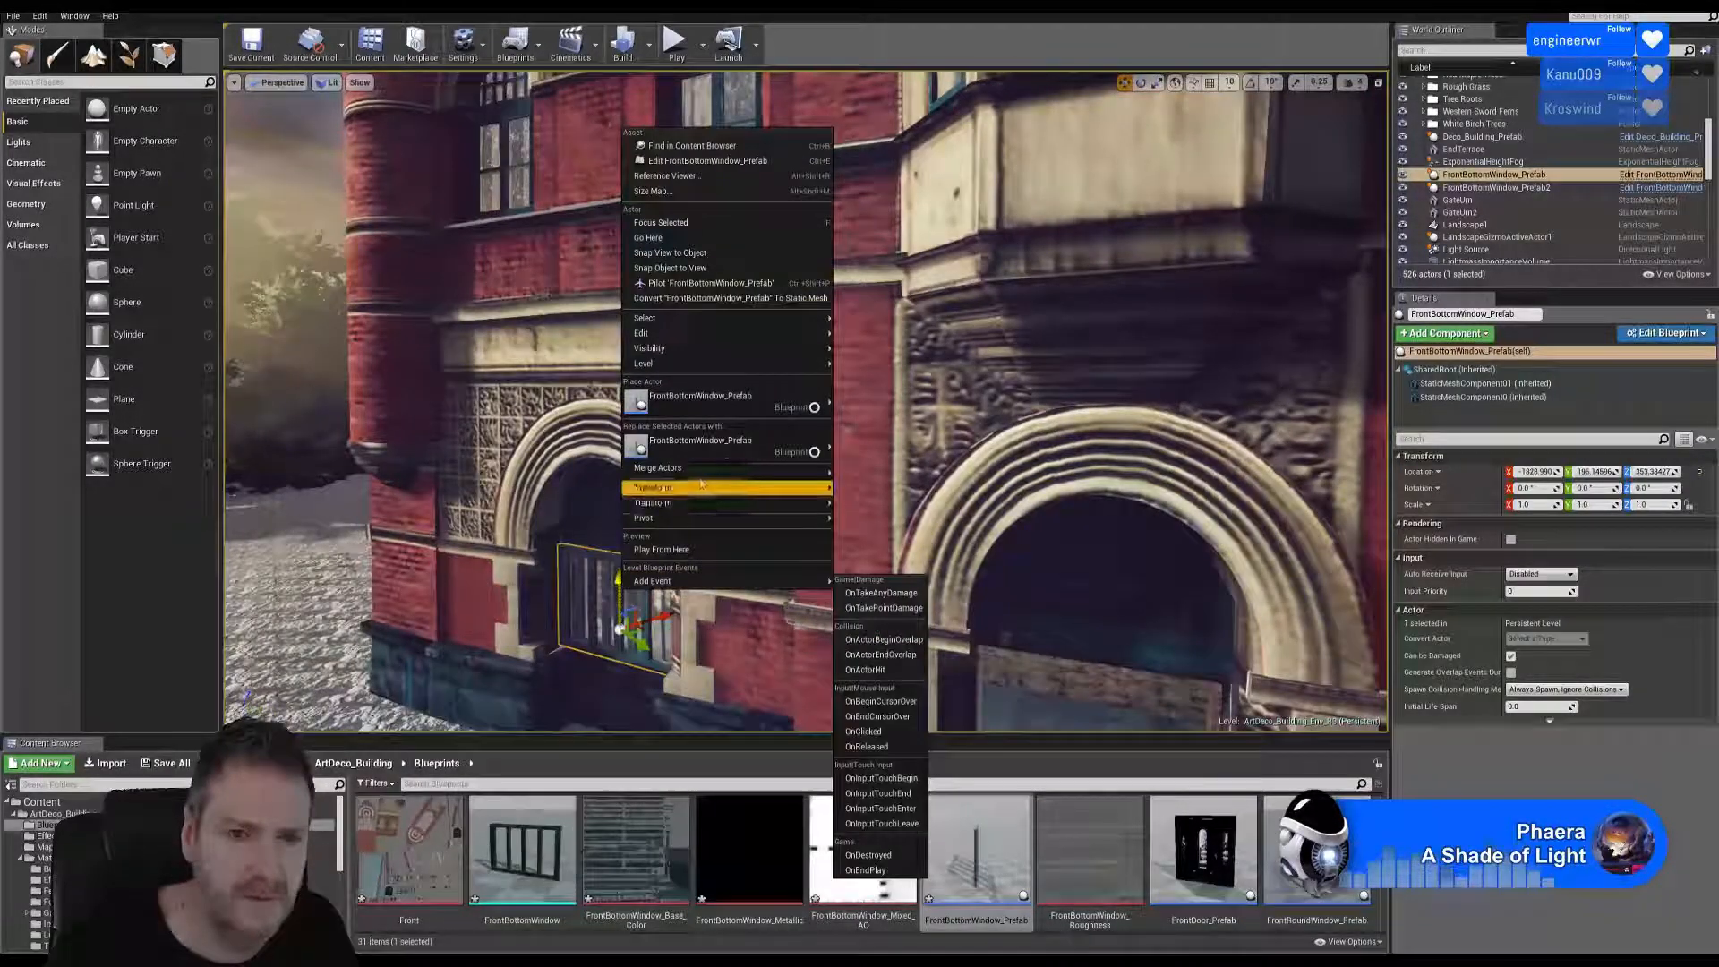
mouse_move(721, 333)
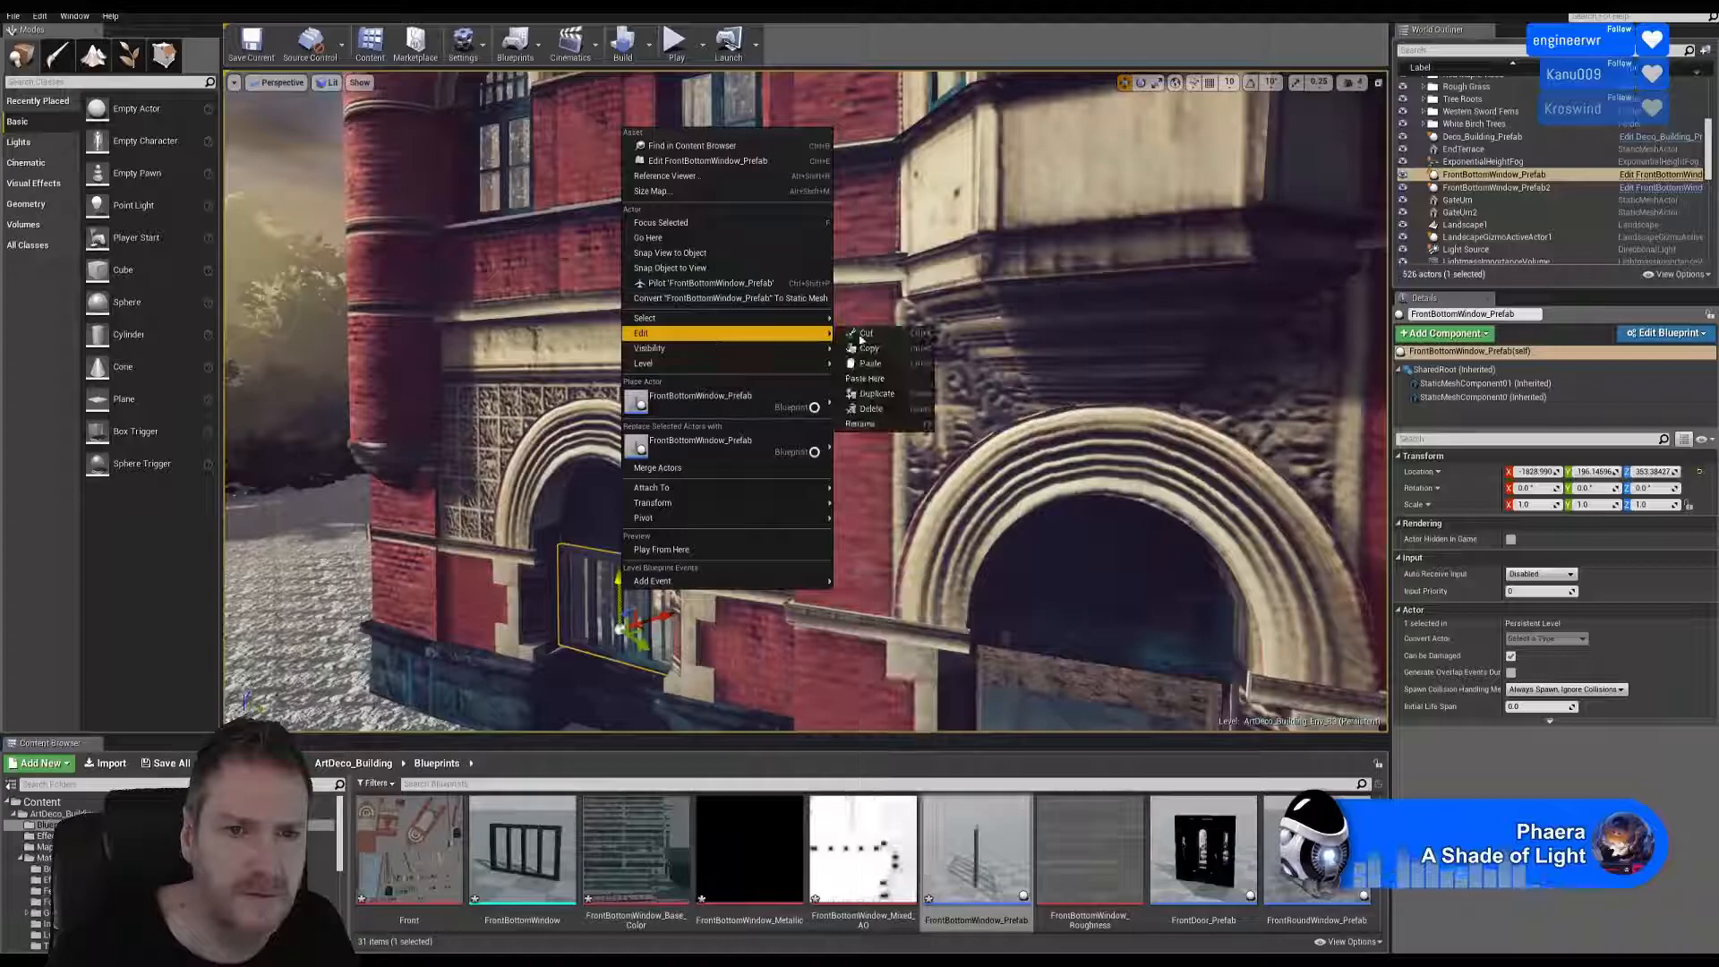
click(908, 398)
Move the window prefab copy out past the building's corner and rotate it to about -86° on the vertical axis.
right_drag(908, 399, 909, 470)
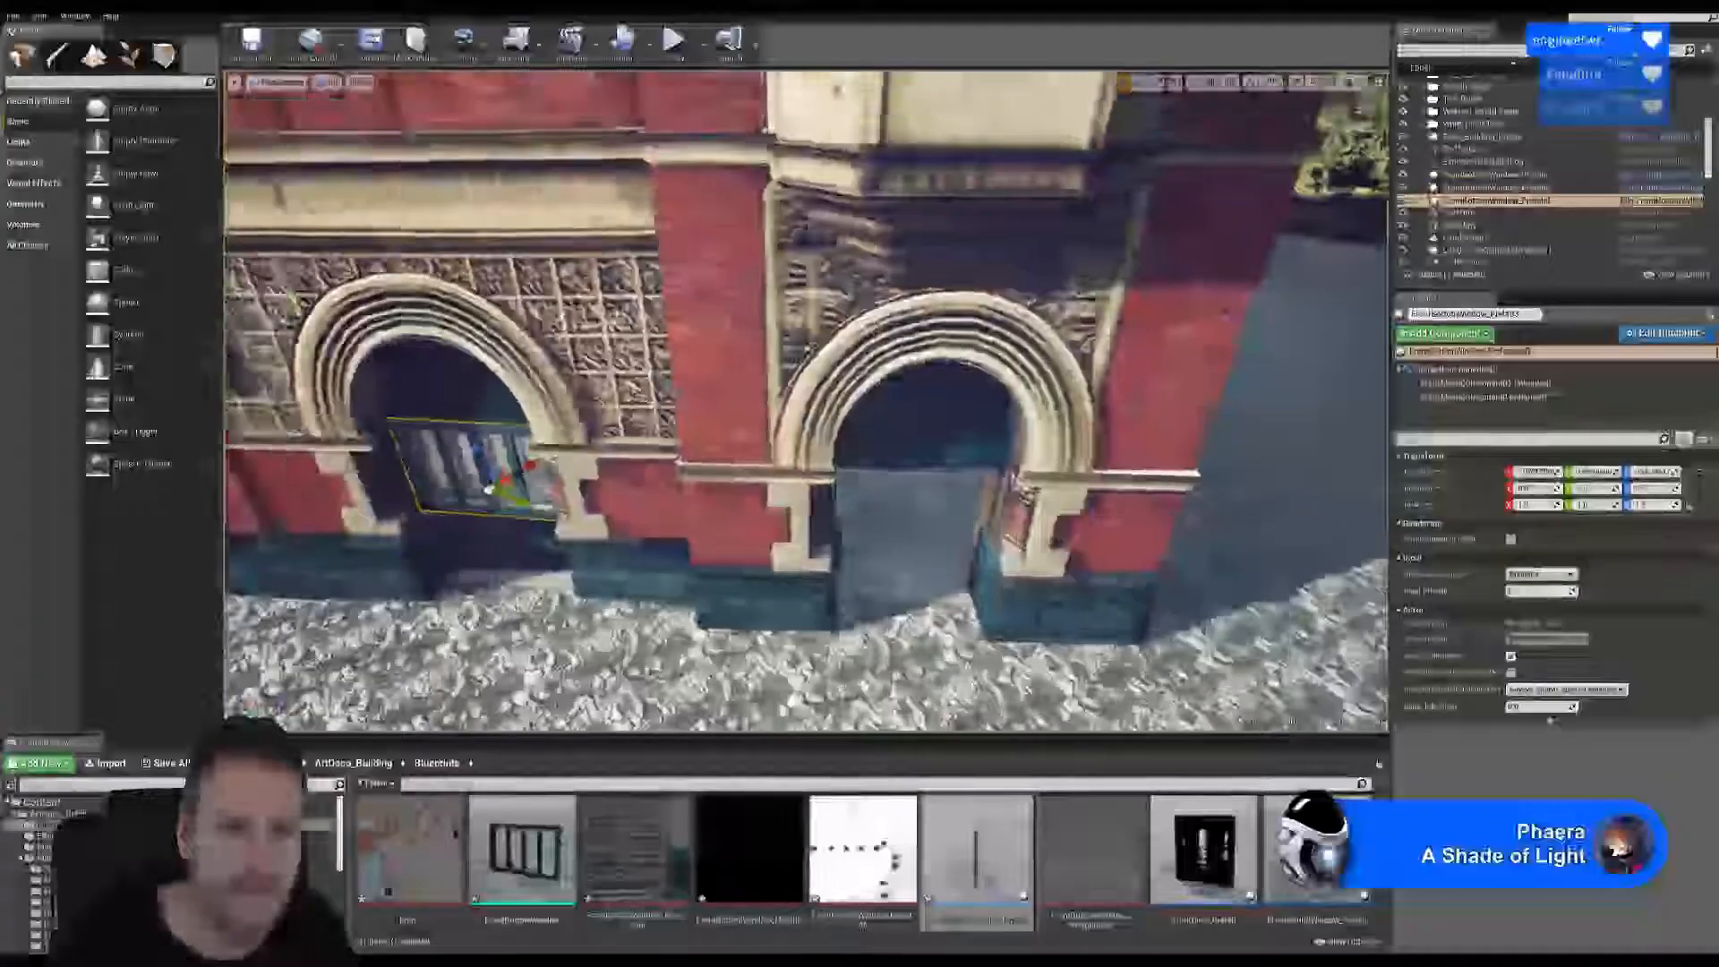
drag(507, 486, 1304, 427)
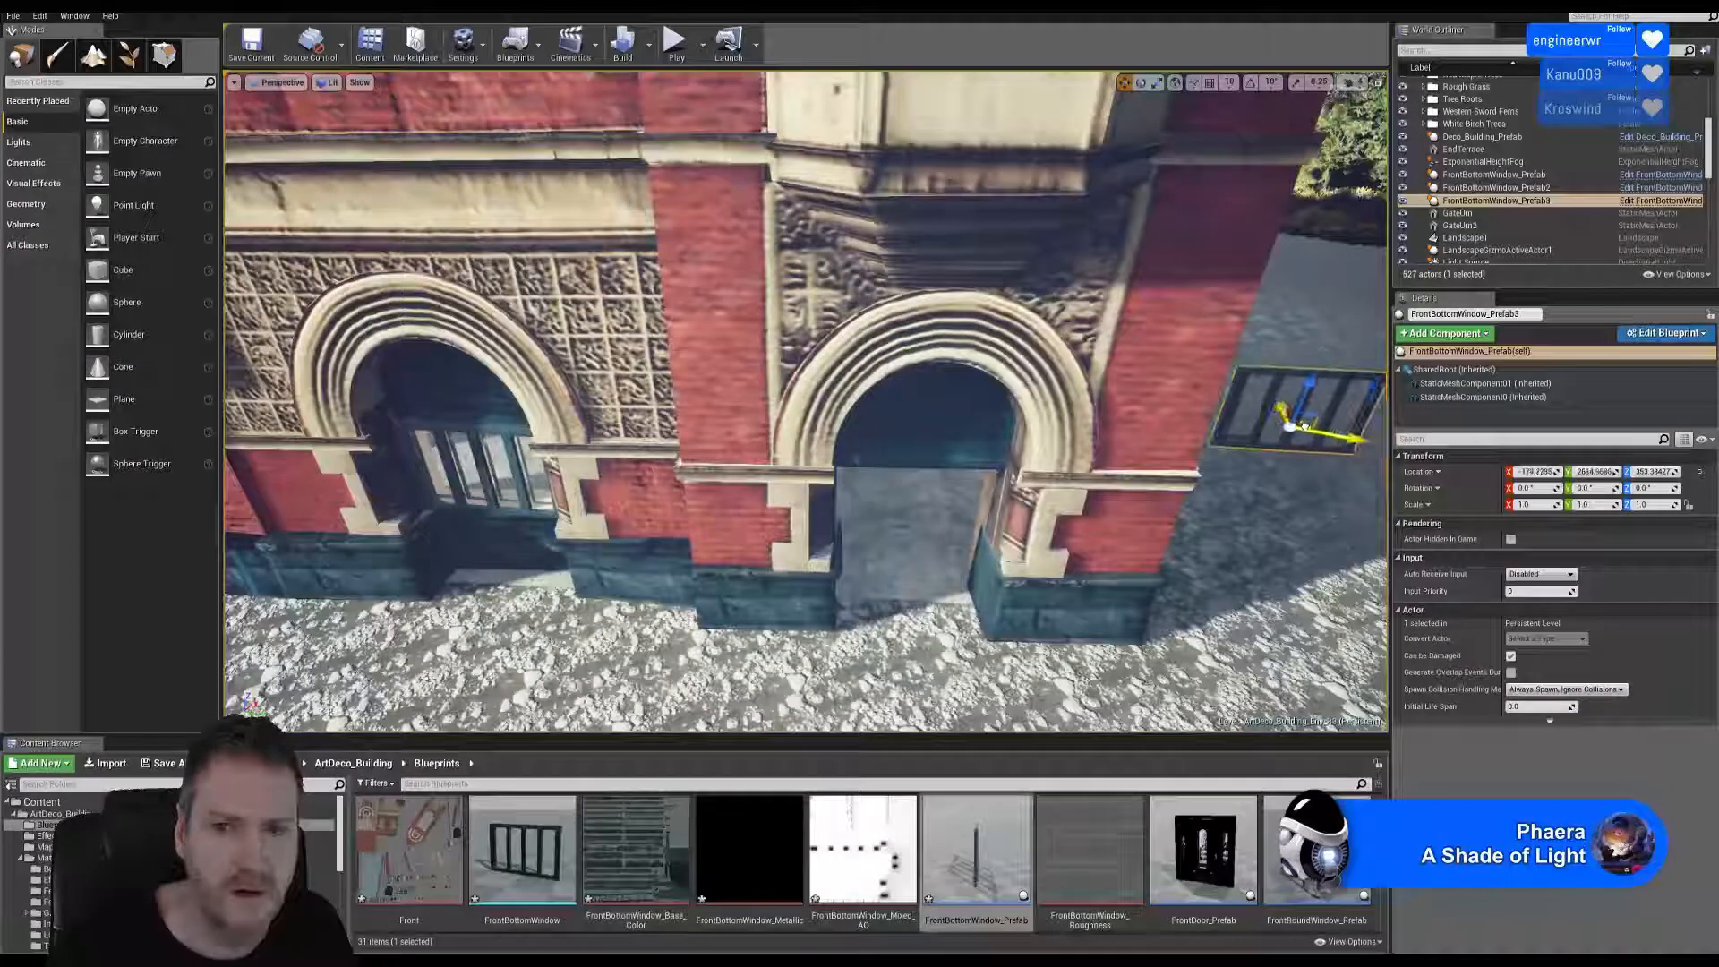
right_drag(1250, 555, 1224, 534)
click(1141, 83)
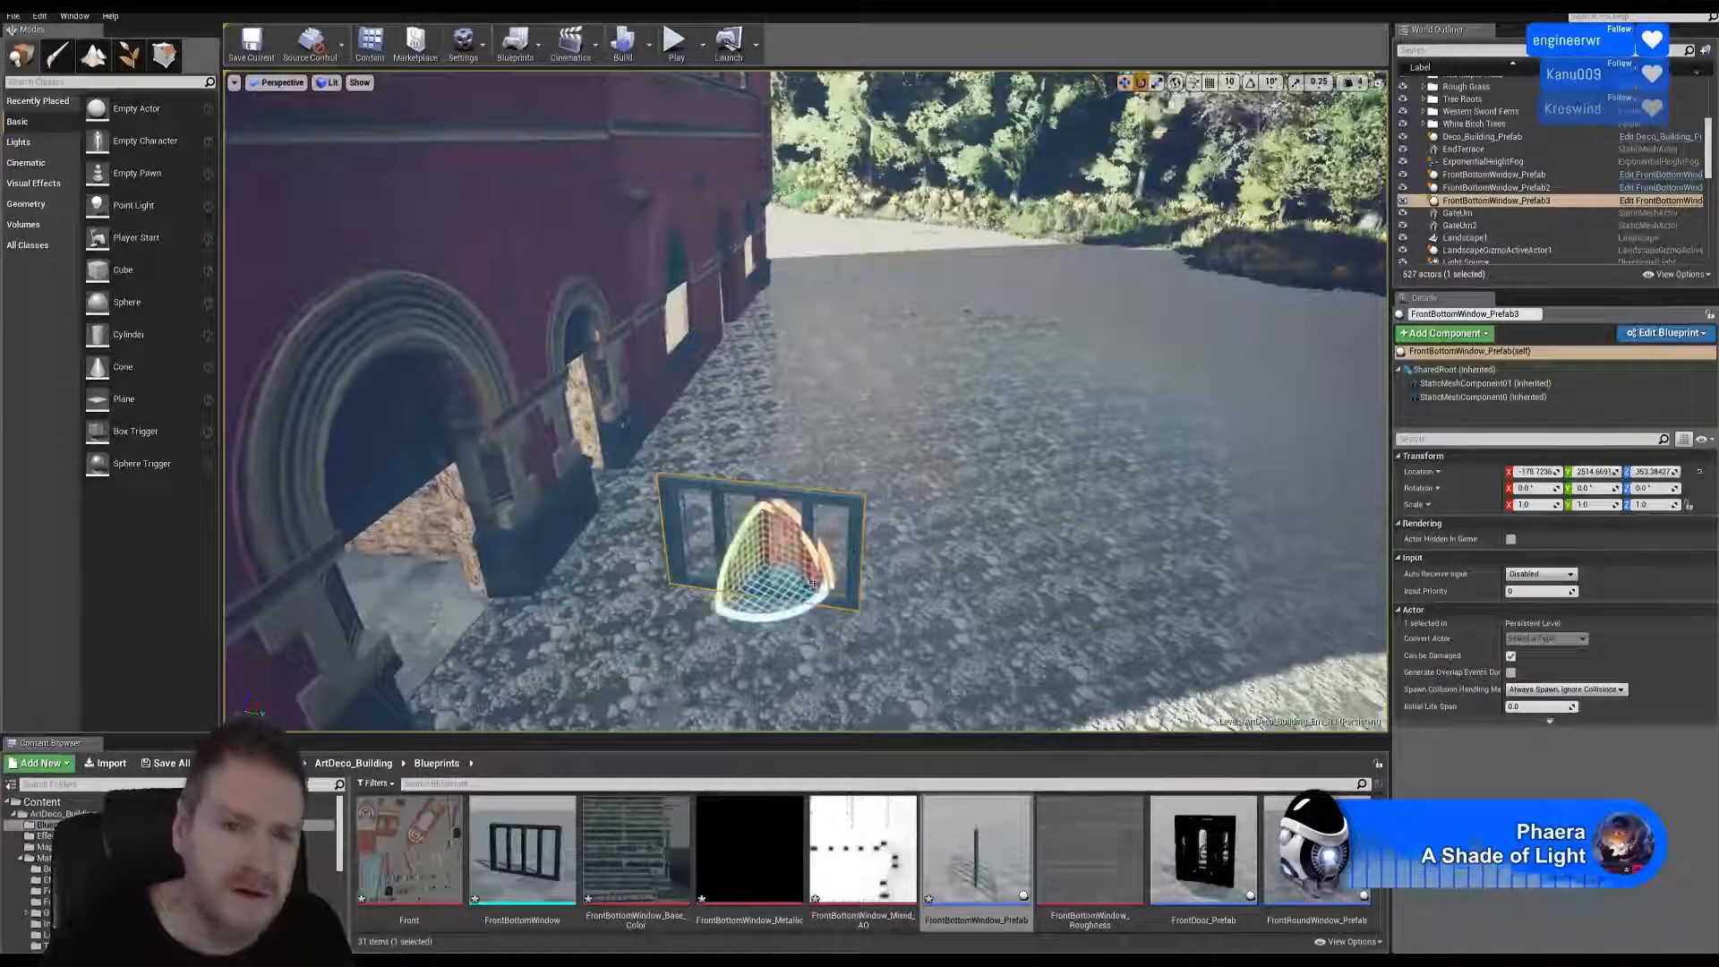
drag(768, 617, 685, 535)
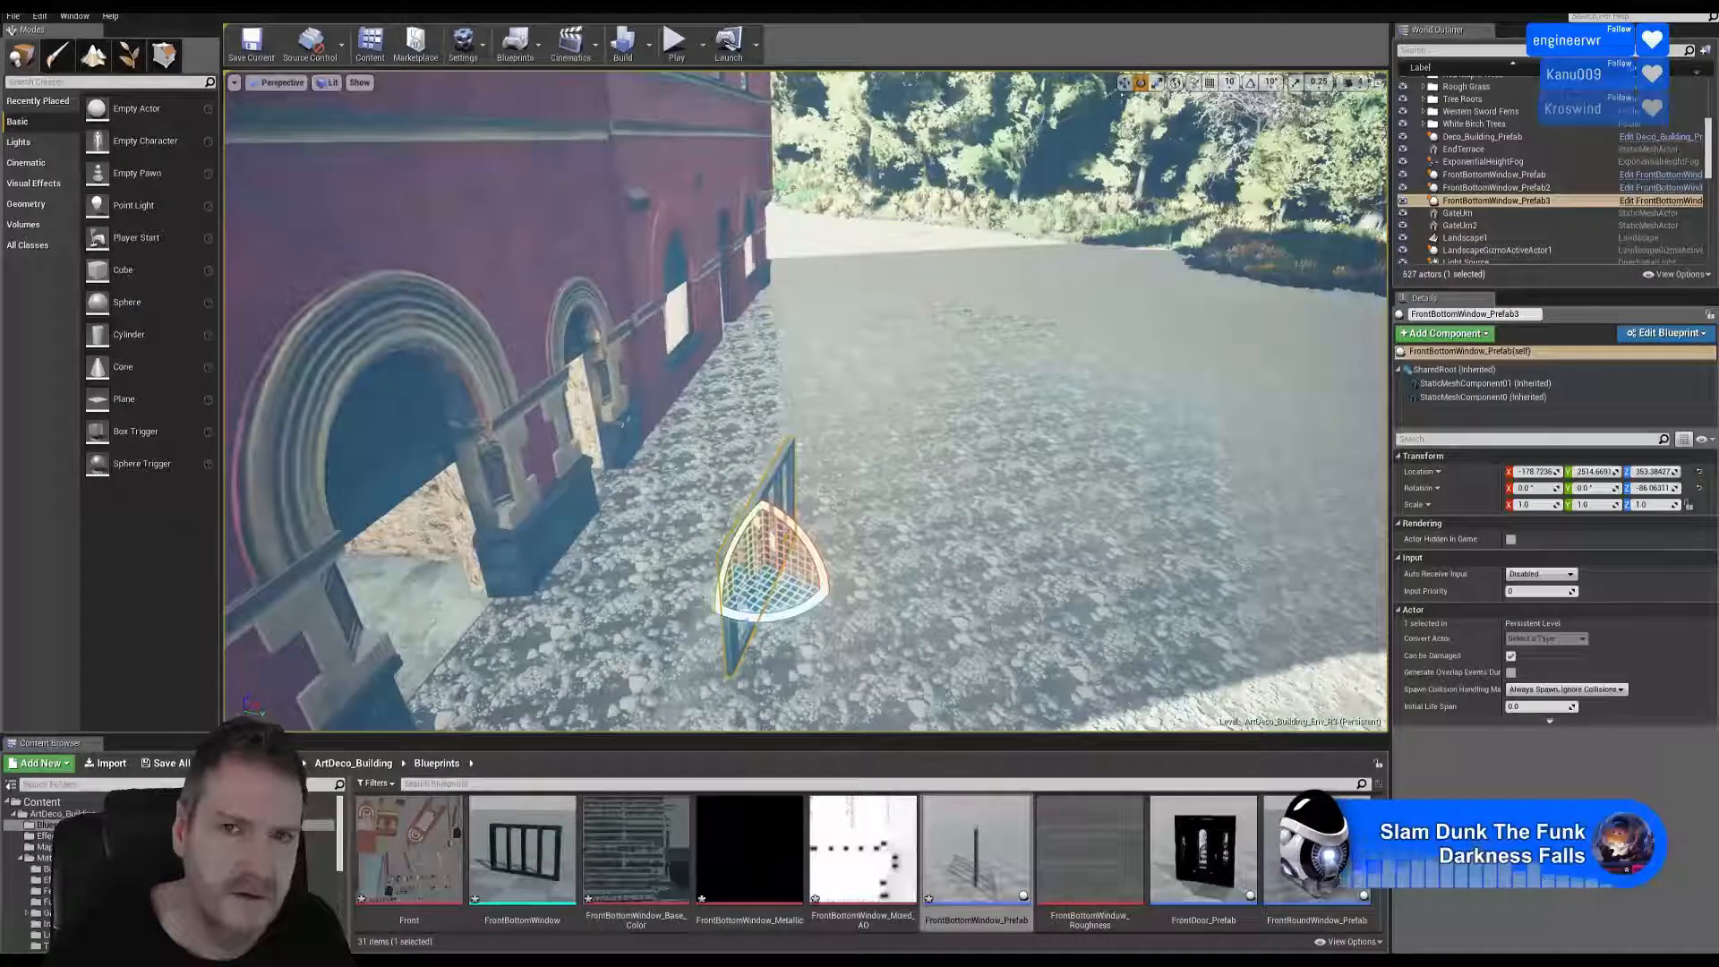
Move the third window prefab to the side wall's first large arched opening and rotate it to about -92.4° to match the wall.
click(1124, 83)
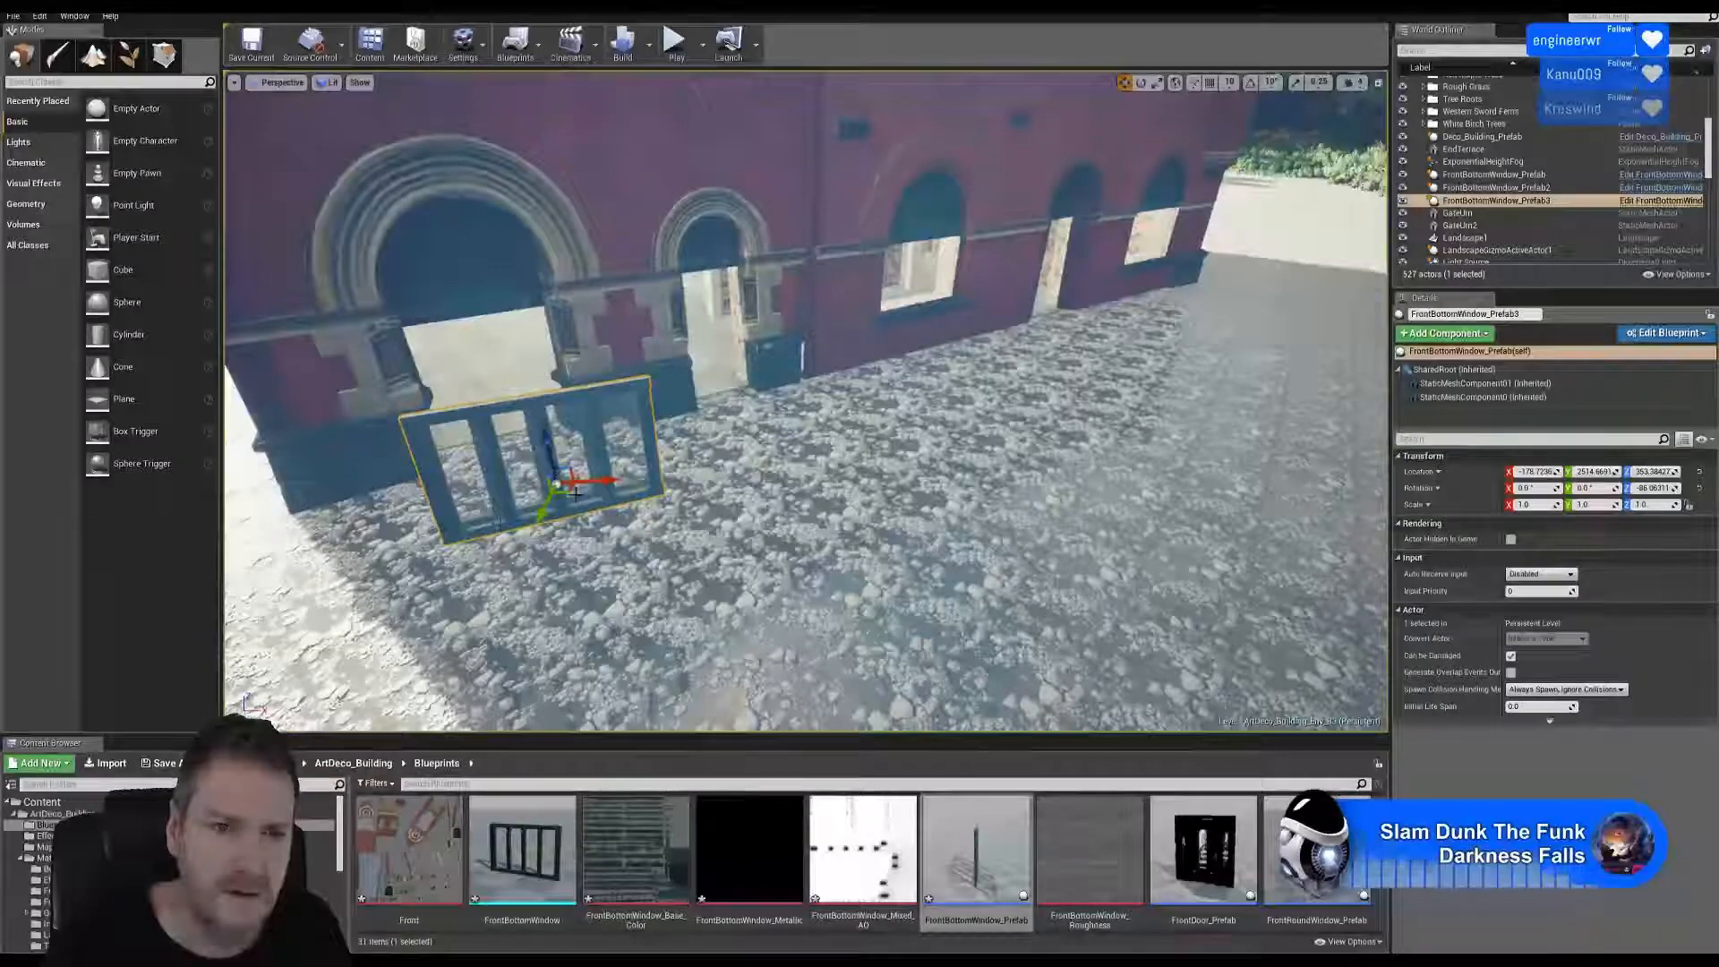
drag(575, 490, 931, 288)
key(w)
right_drag(945, 385, 1012, 358)
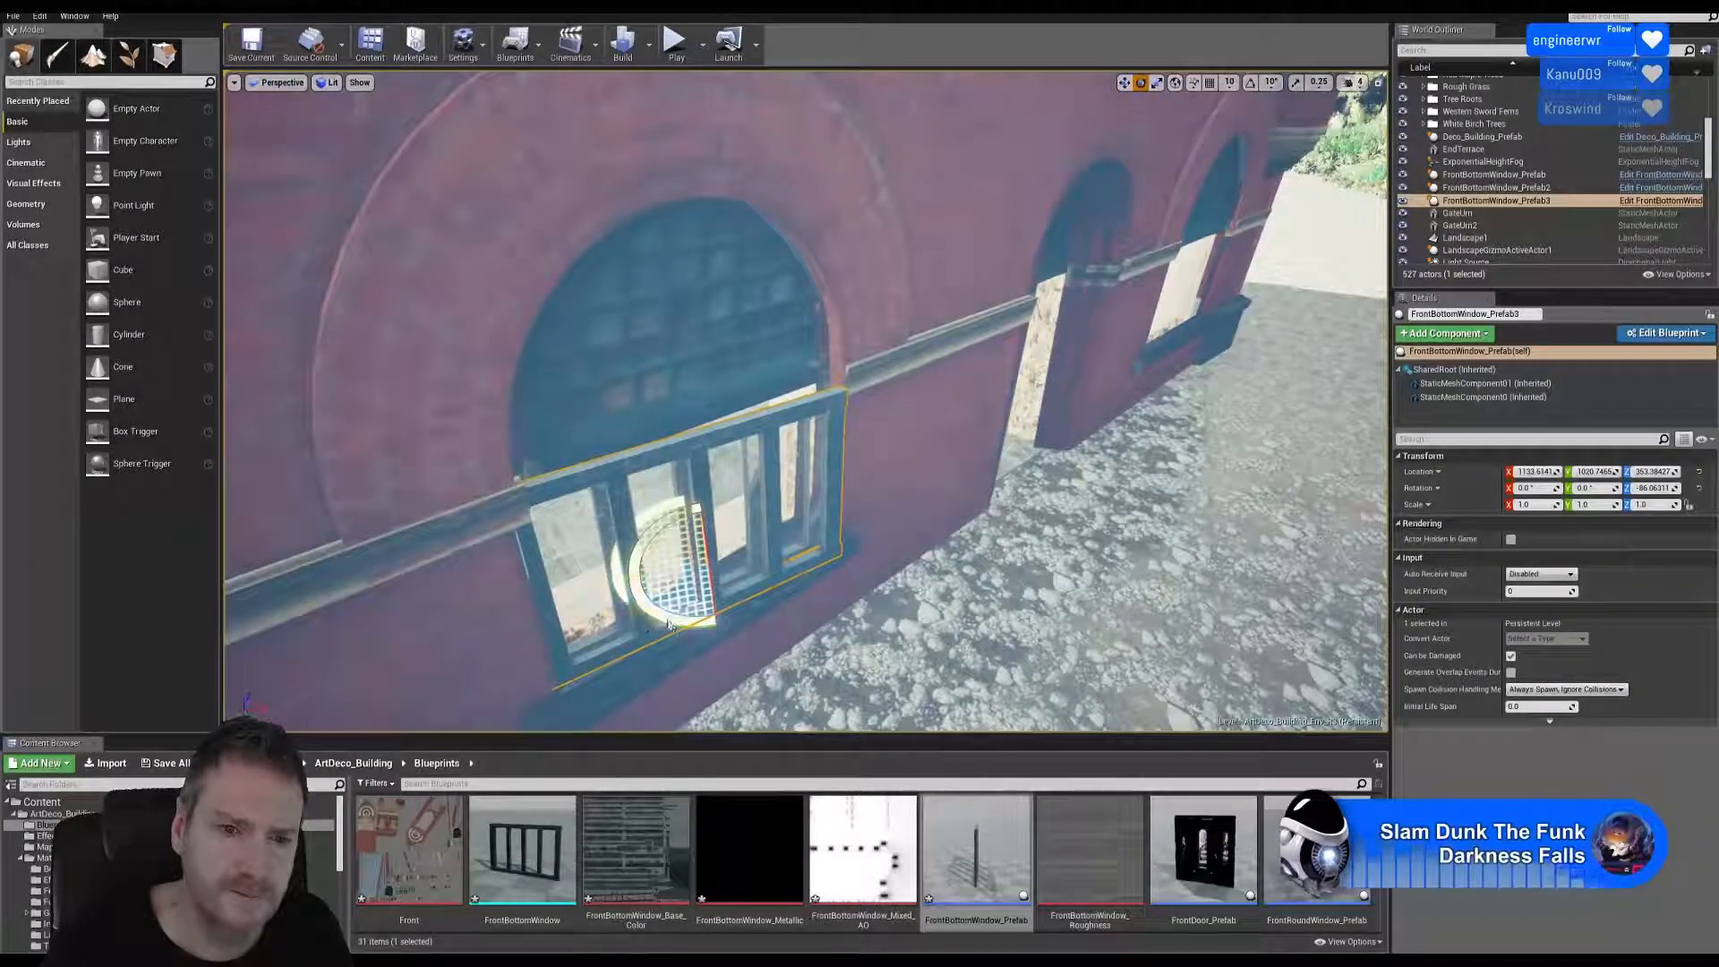
drag(670, 625, 797, 541)
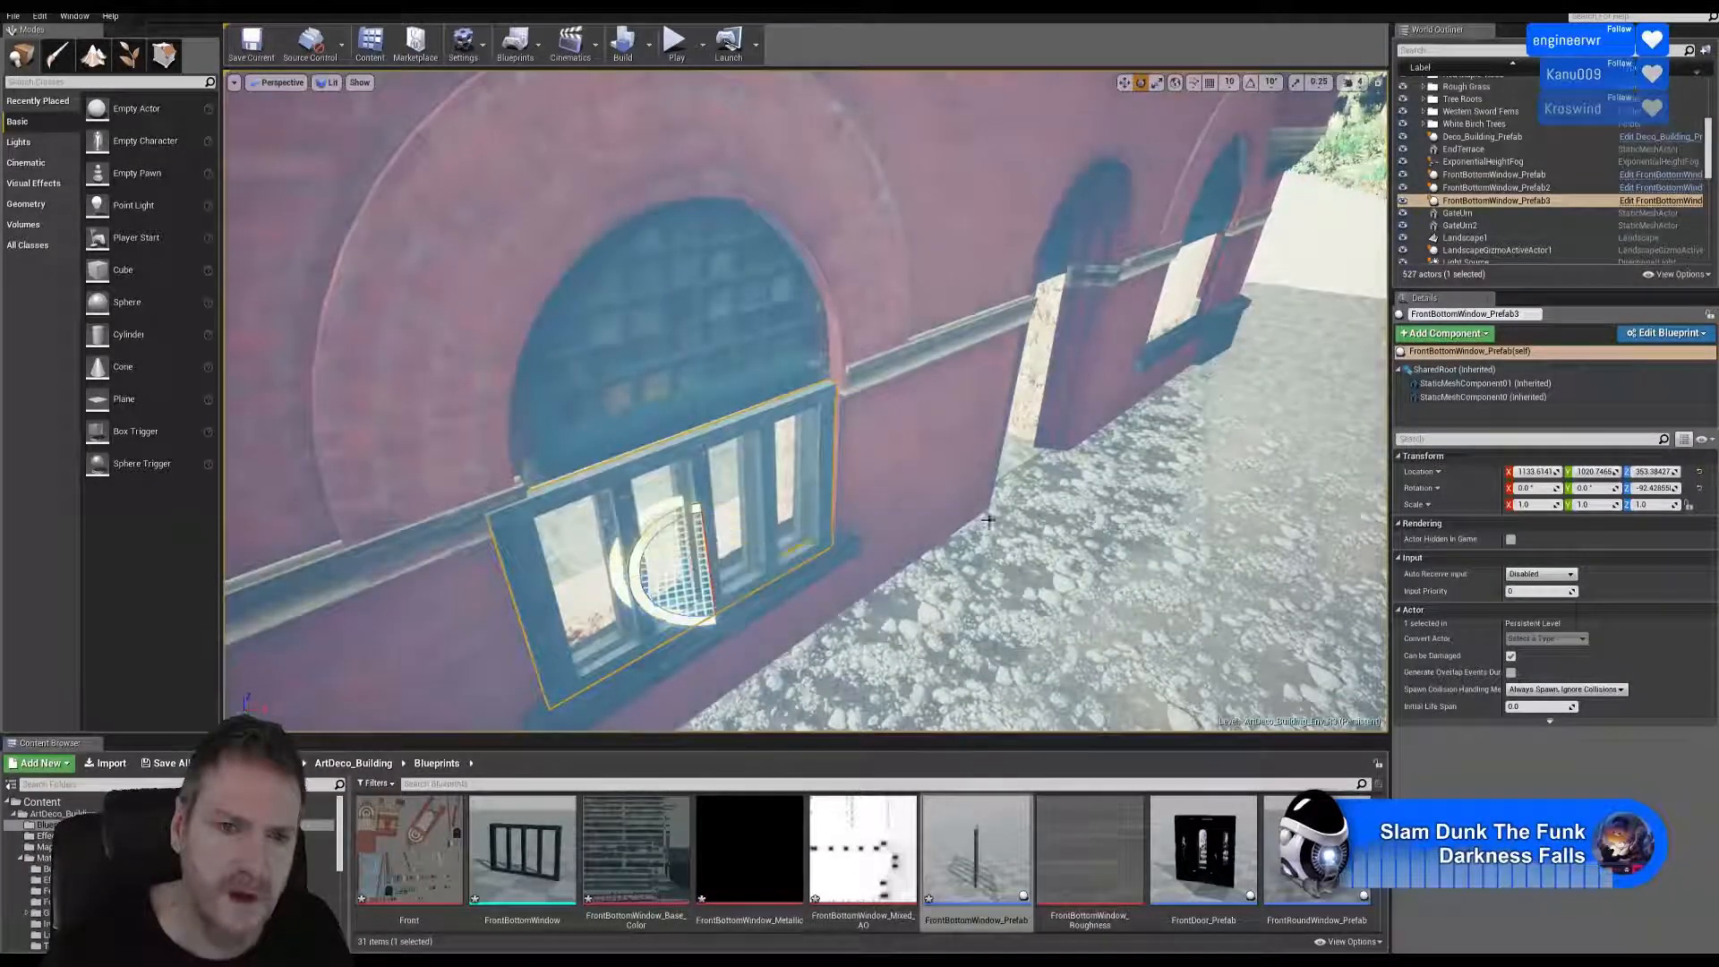
Push the third window prefab into the side opening to about X 1149, Y 965 and lower it to about Z 331.
click(1124, 84)
right_drag(860, 430, 861, 492)
right_drag(1121, 397, 1110, 393)
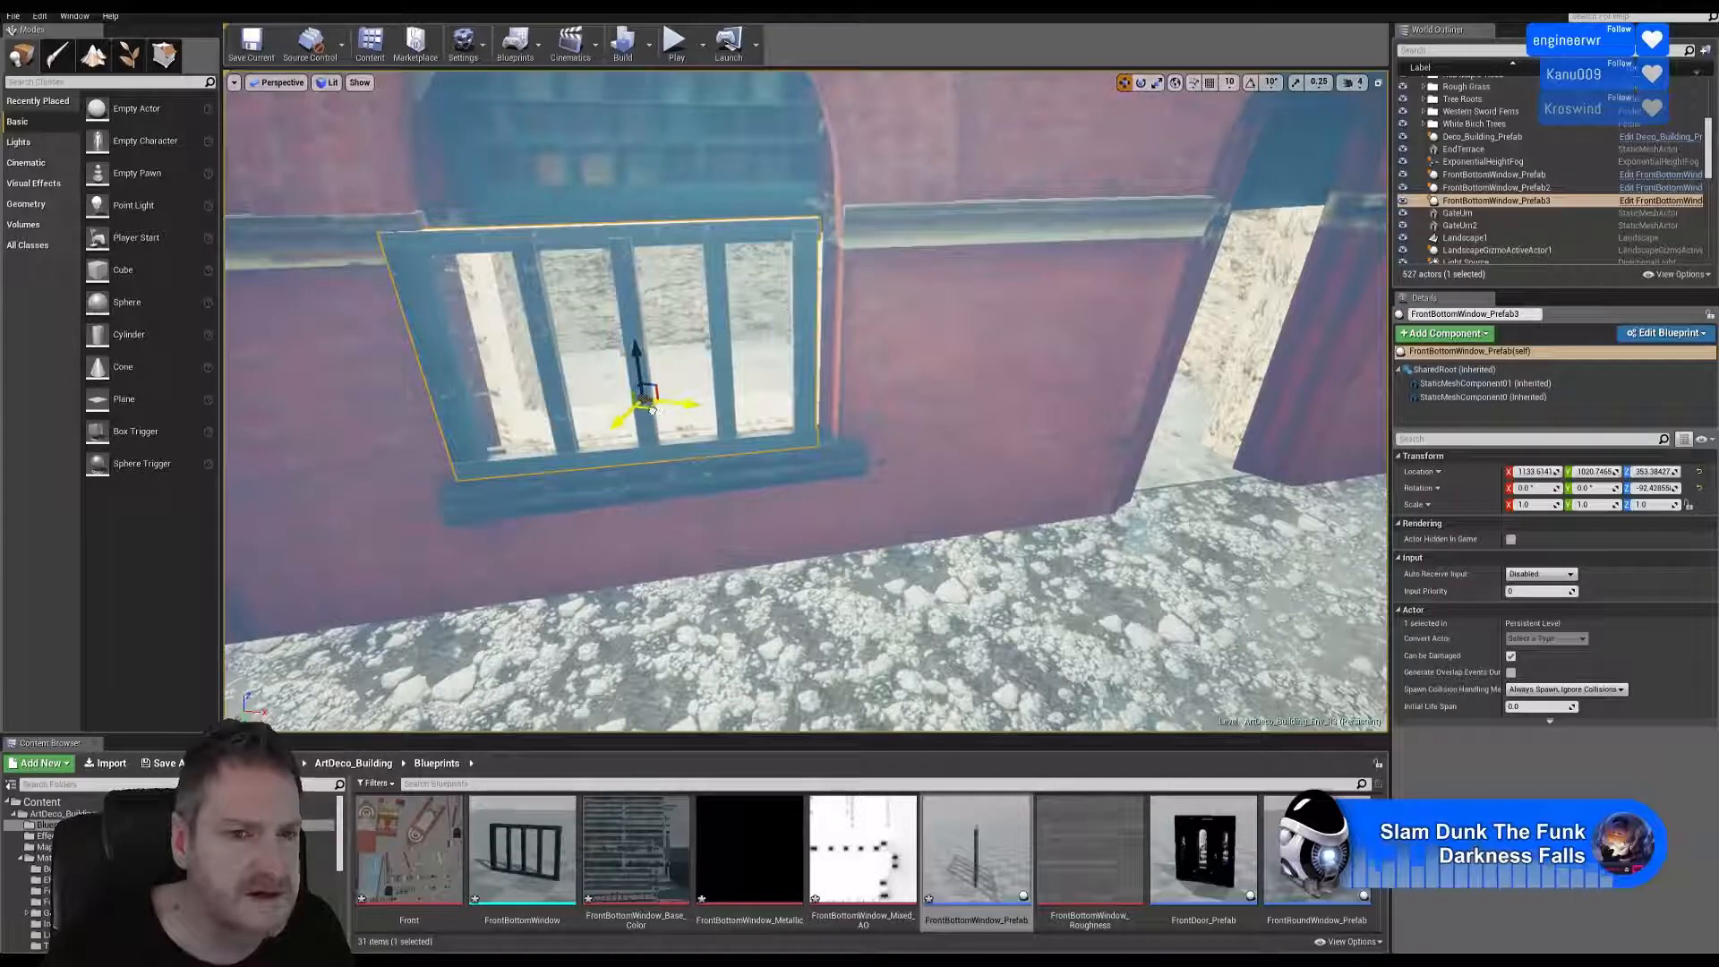
drag(651, 409, 683, 392)
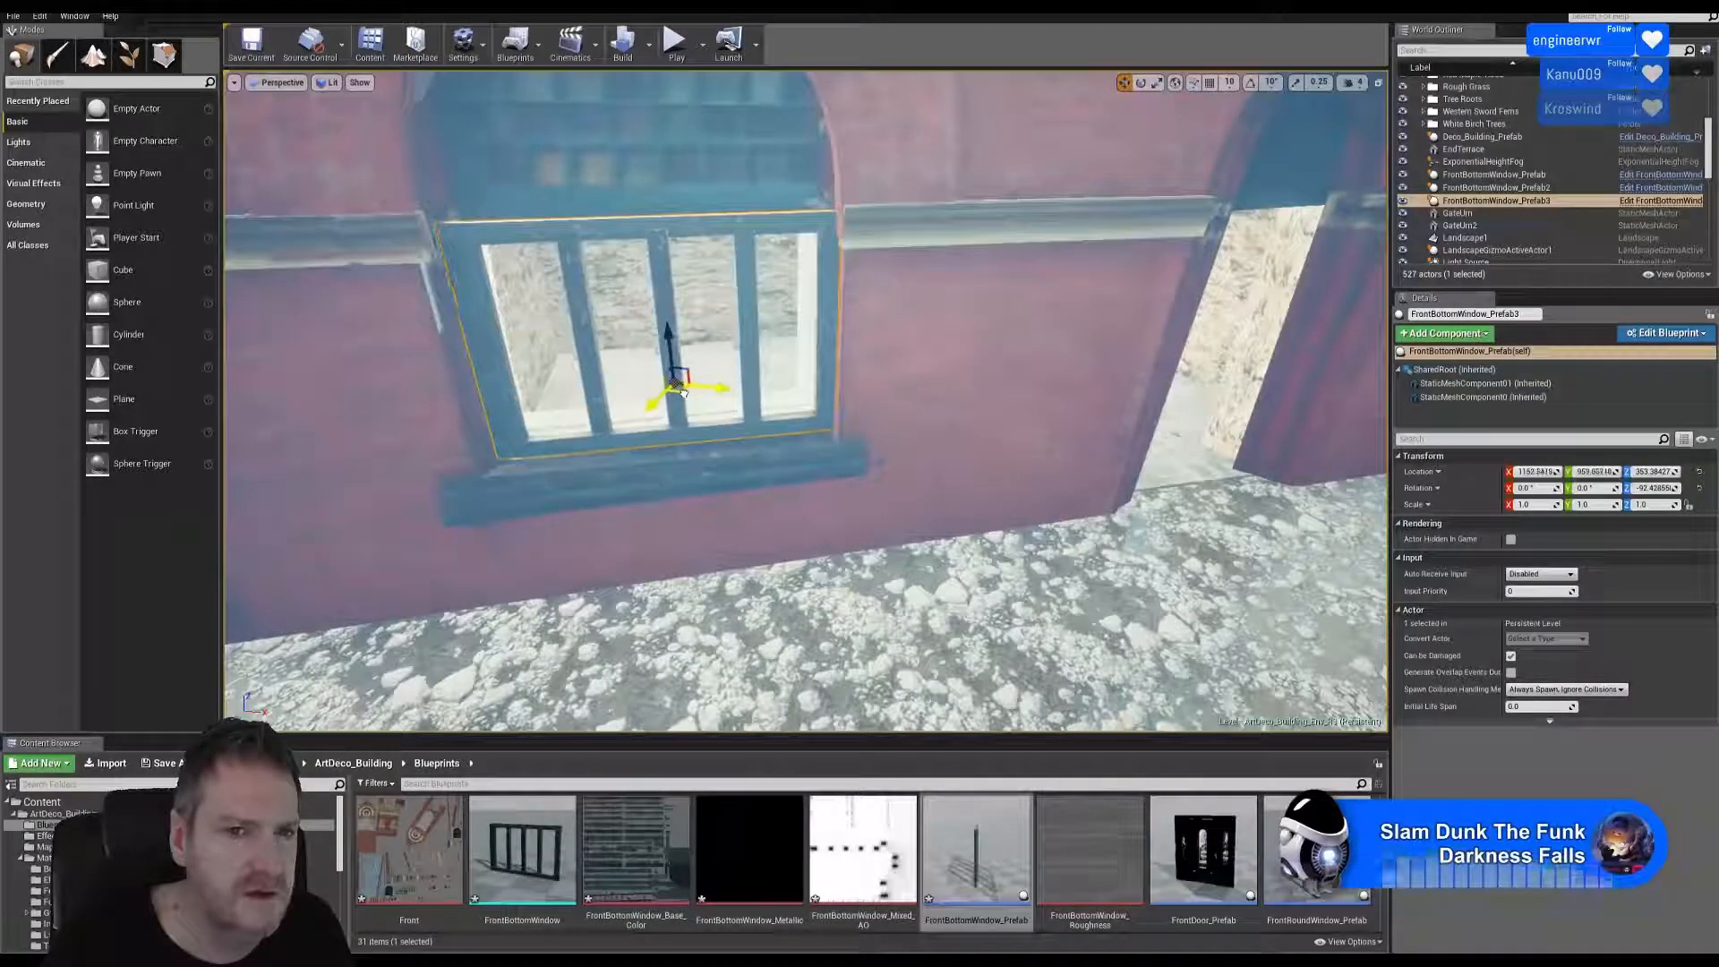
right_drag(880, 455, 662, 342)
key(w)
key(s)
key(w)
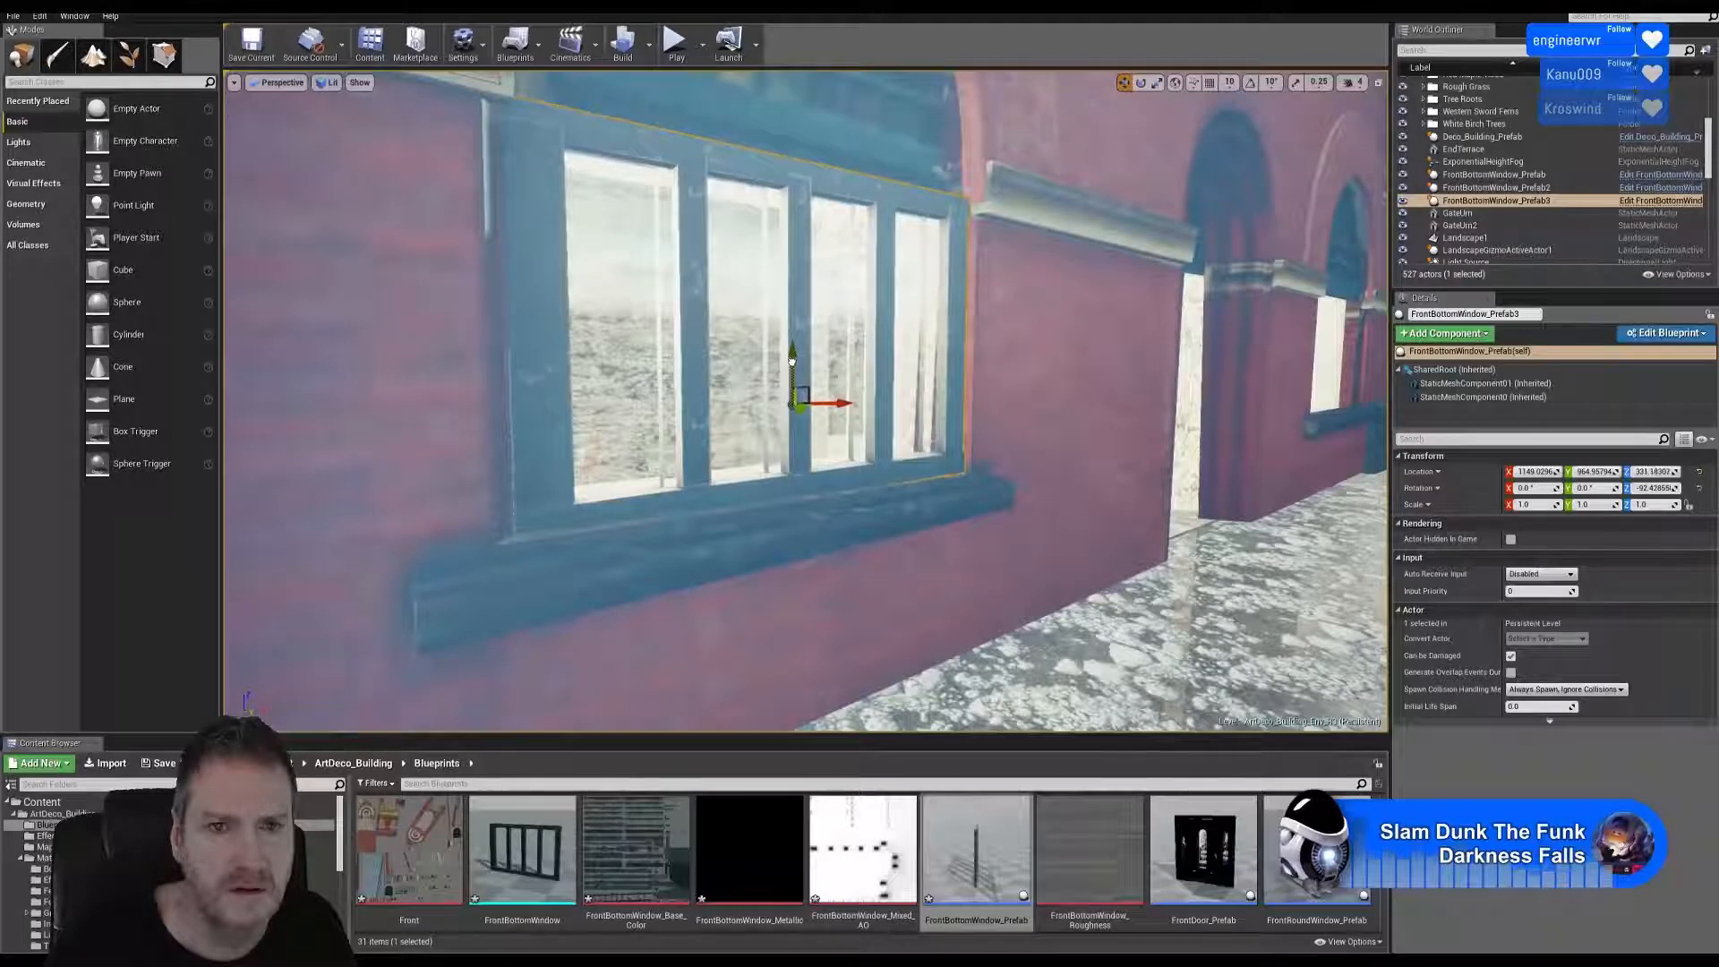
Nudge the third window prefab to about X 1140 and Y 966 so it sits centred above the sill.
right_drag(1058, 410, 1052, 461)
key(d)
key(e)
right_drag(873, 445, 841, 469)
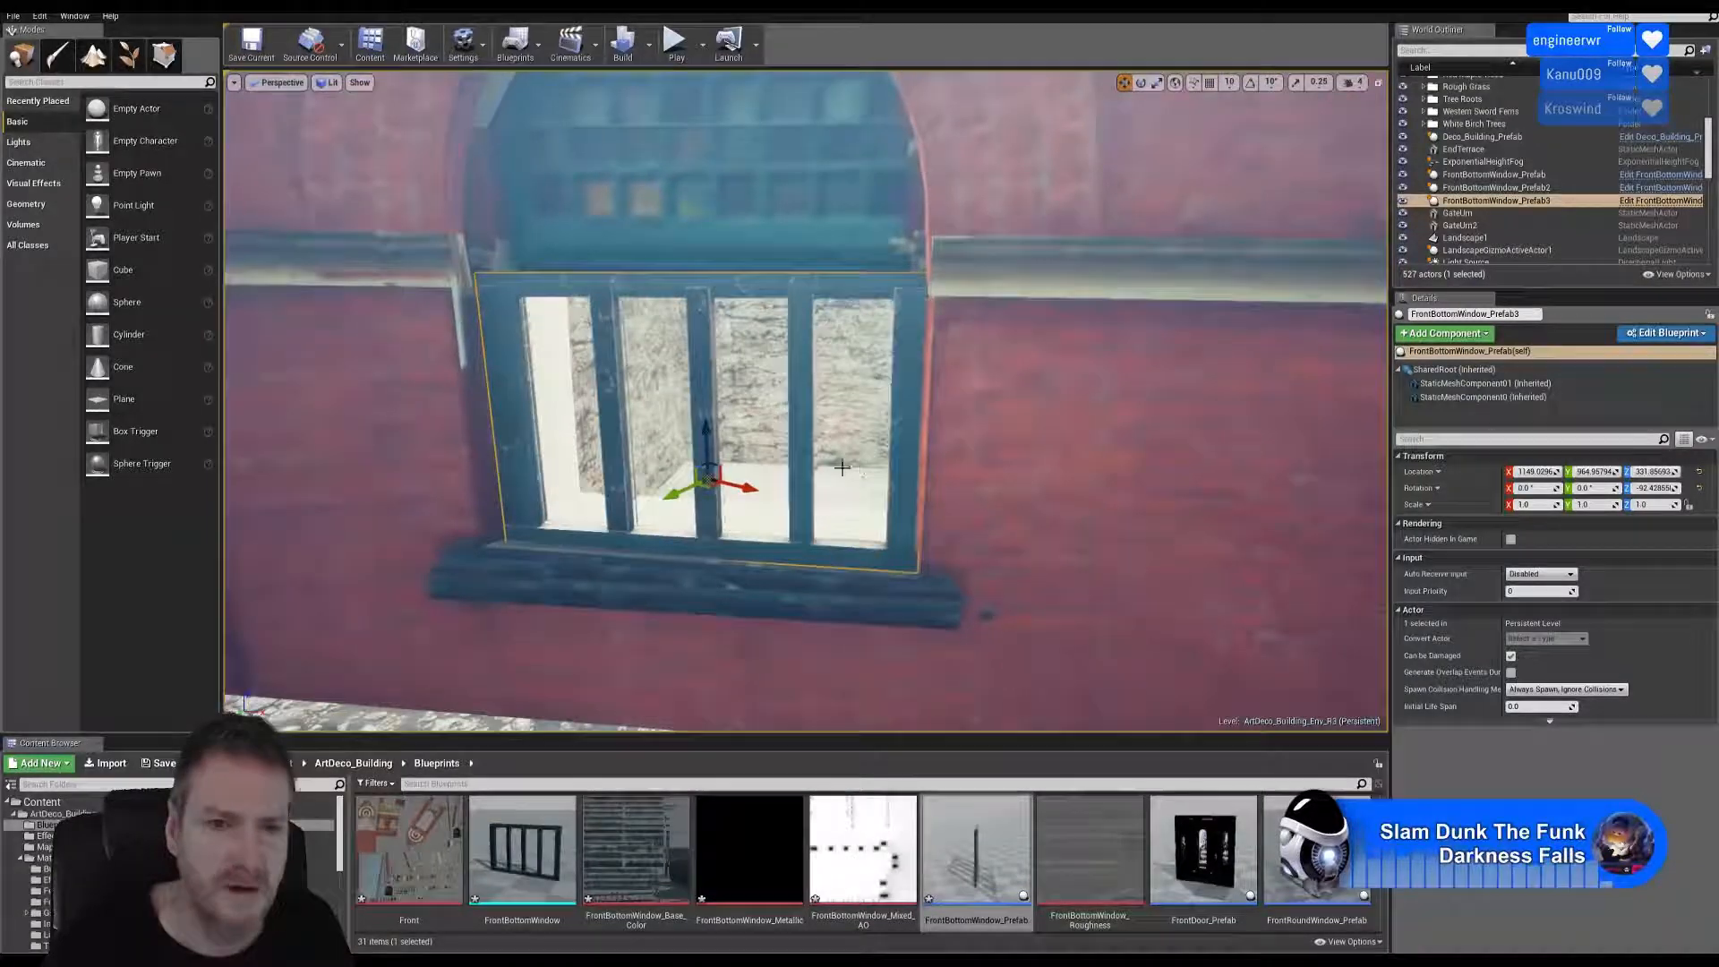
drag(708, 486, 704, 484)
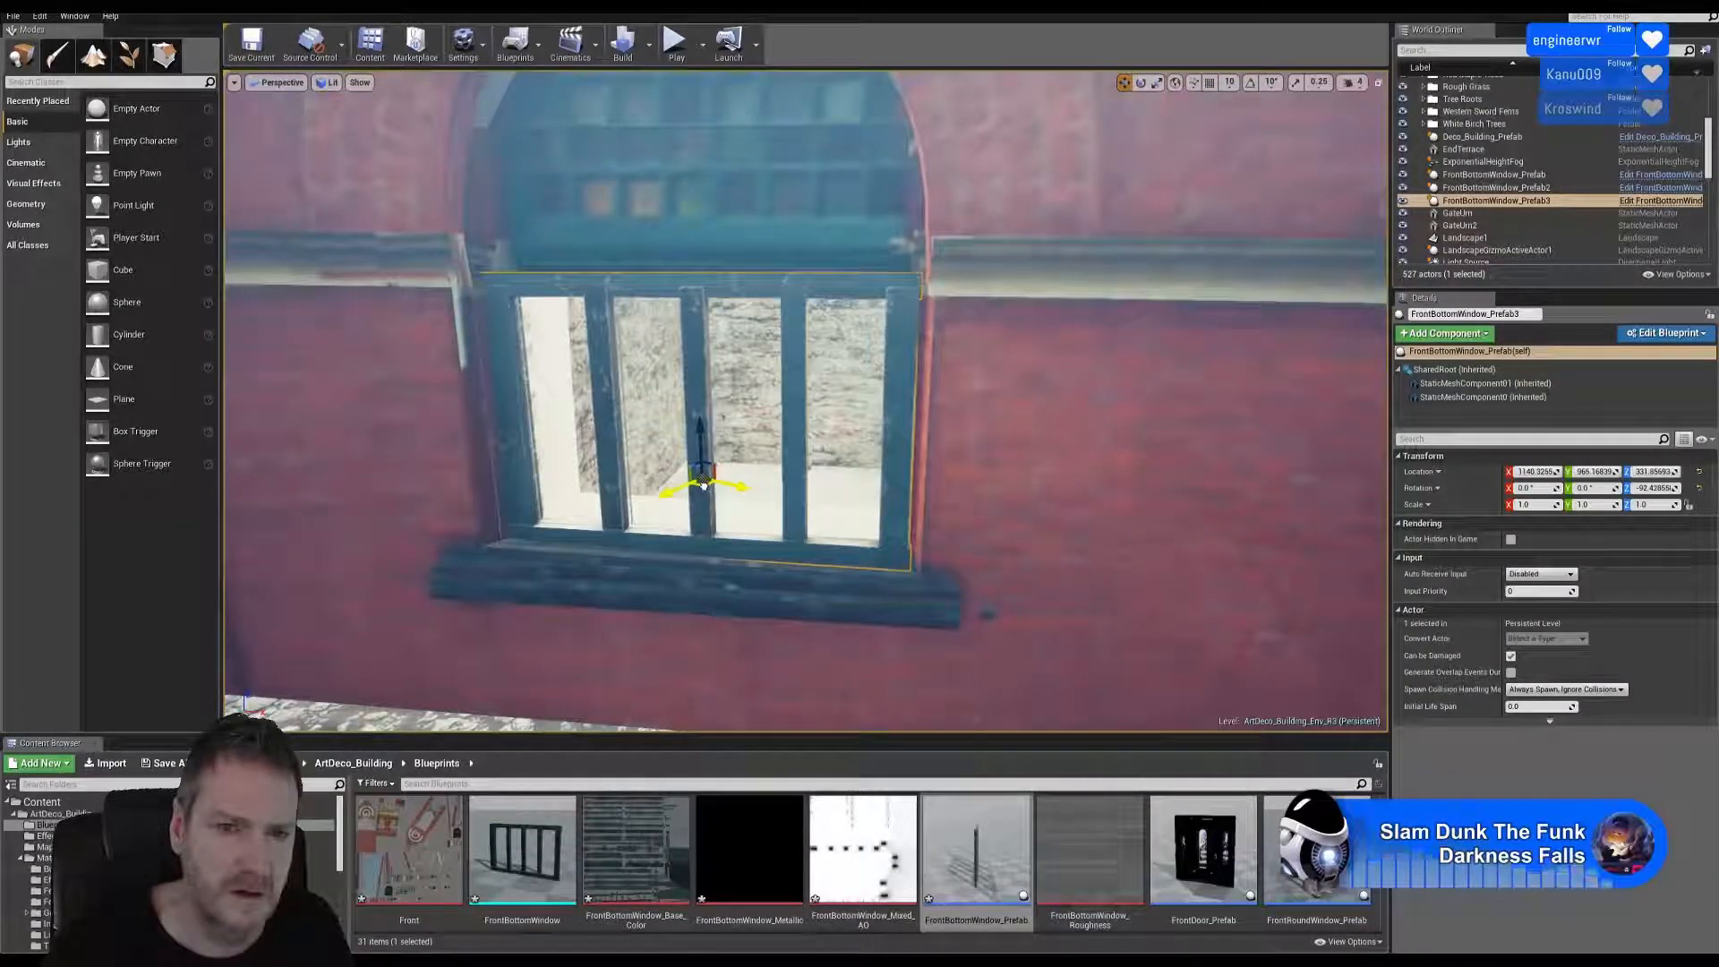
right_drag(704, 484, 730, 425)
right_drag(637, 381, 675, 439)
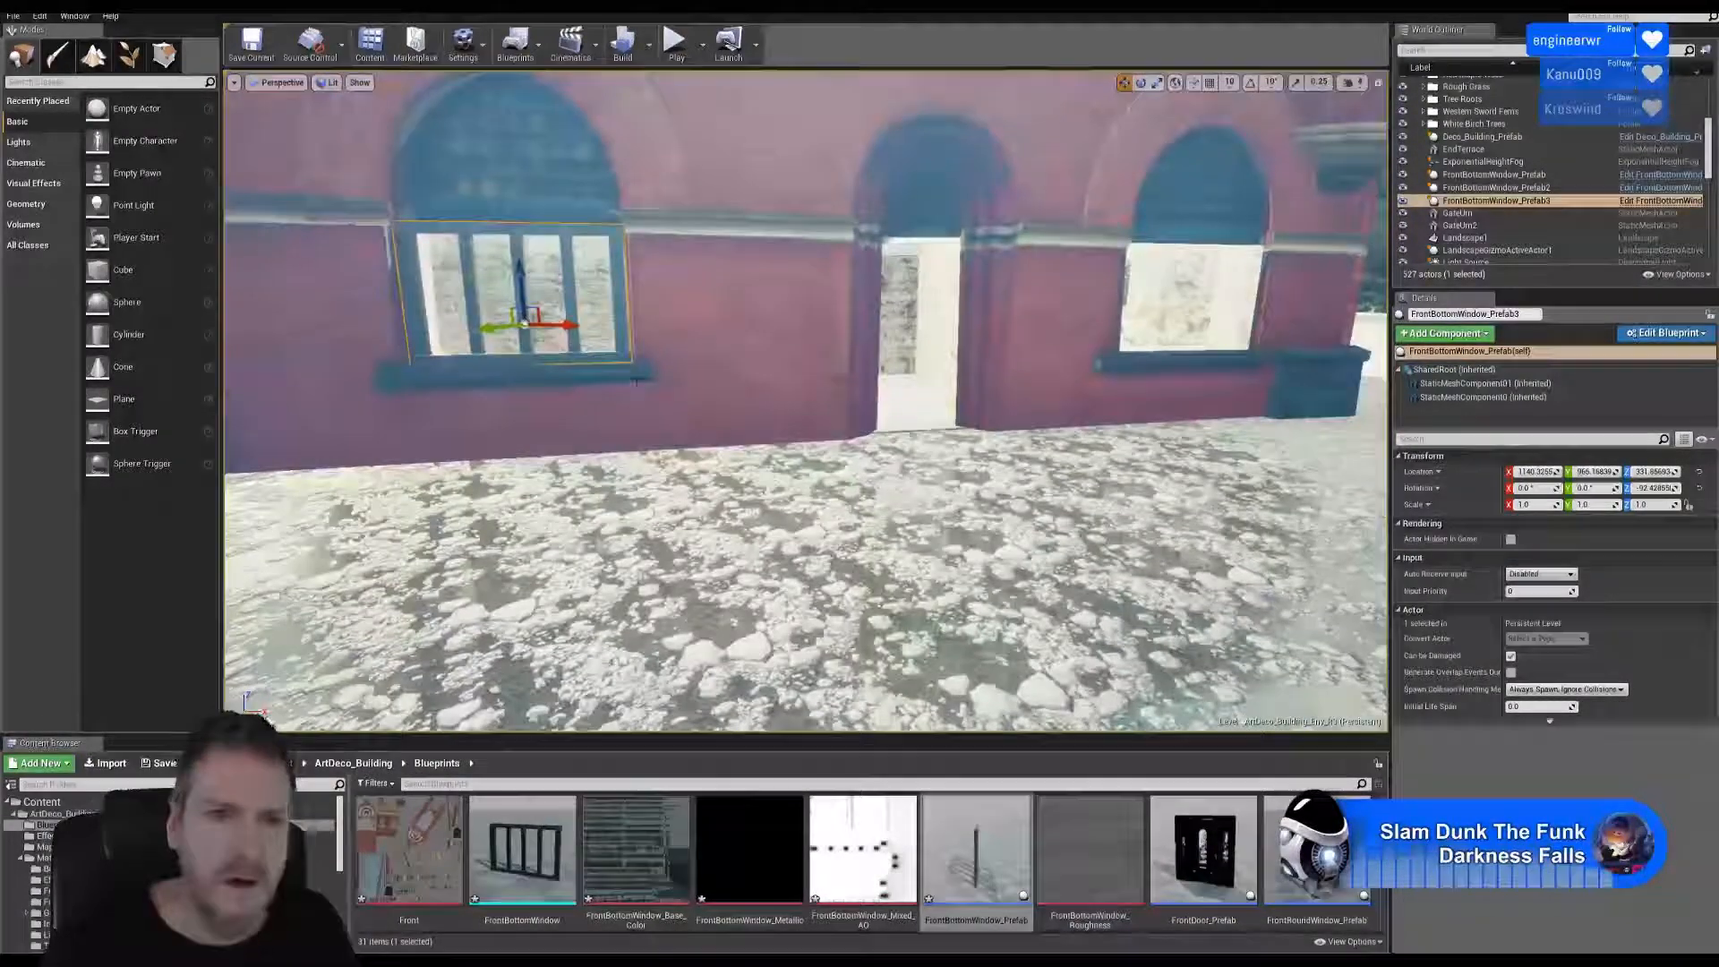
Duplicate the side window prefab and move the copy to the arched opening beyond the side doorway.
right_click(590, 304)
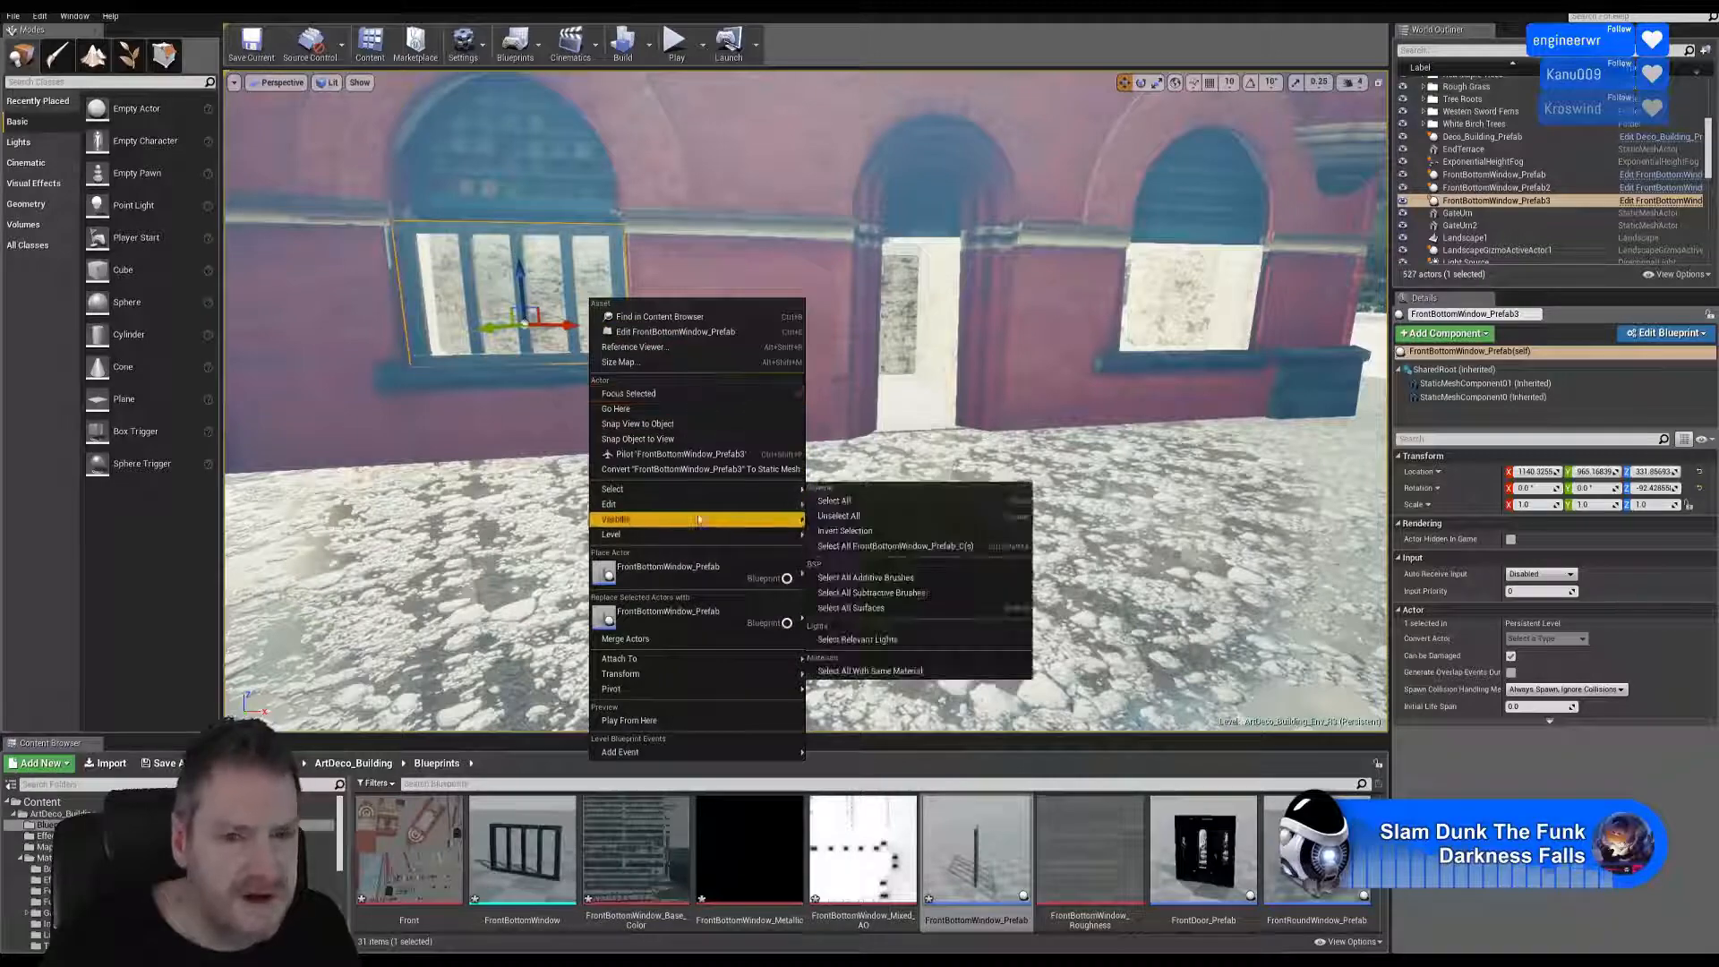
mouse_move(702, 512)
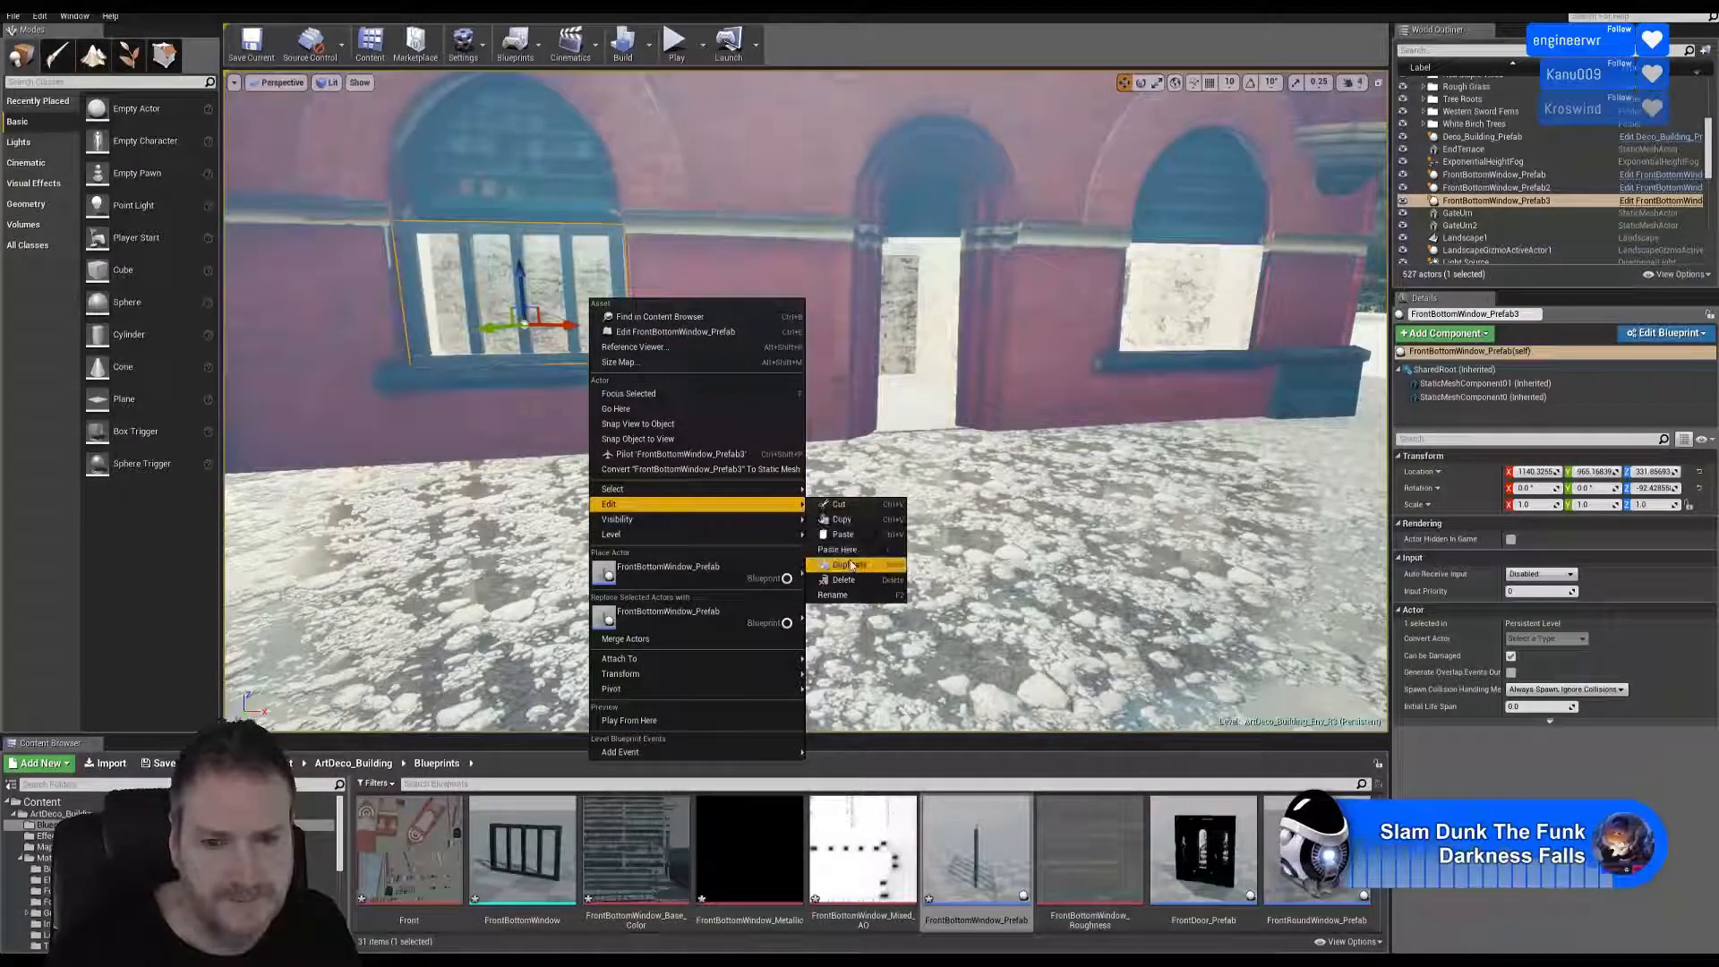
click(851, 565)
mouse_move(750, 601)
right_down()
mouse_move(761, 662)
mouse_move(752, 632)
right_up()
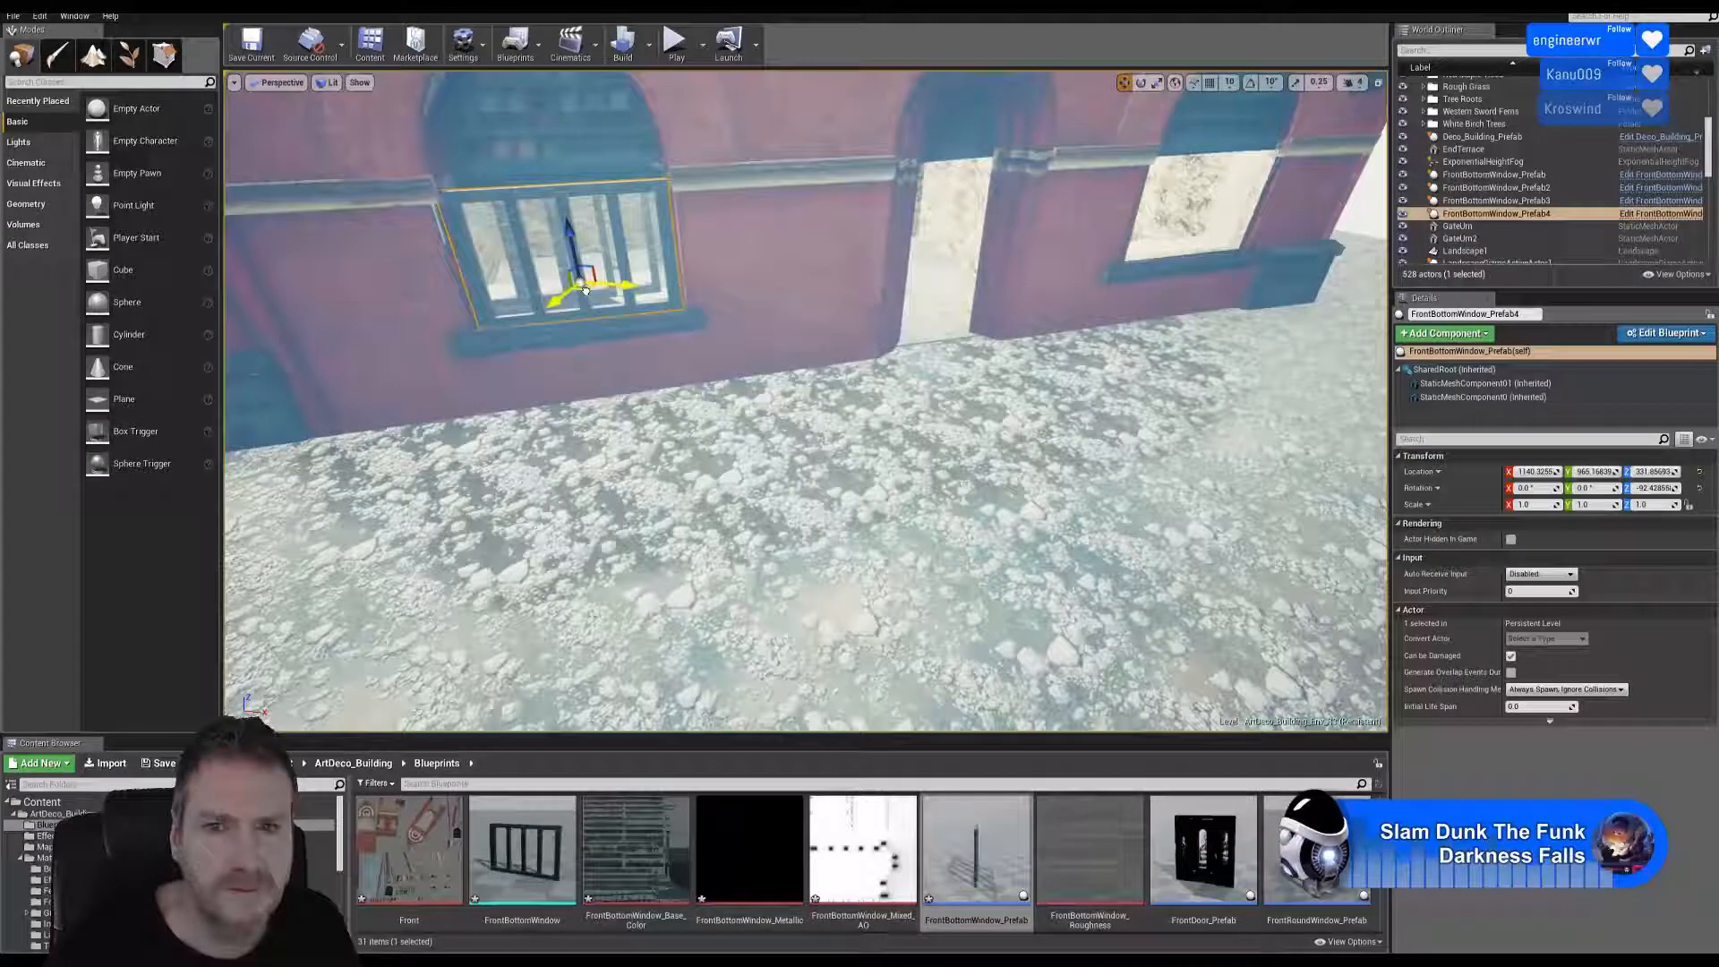
drag(584, 289, 1215, 231)
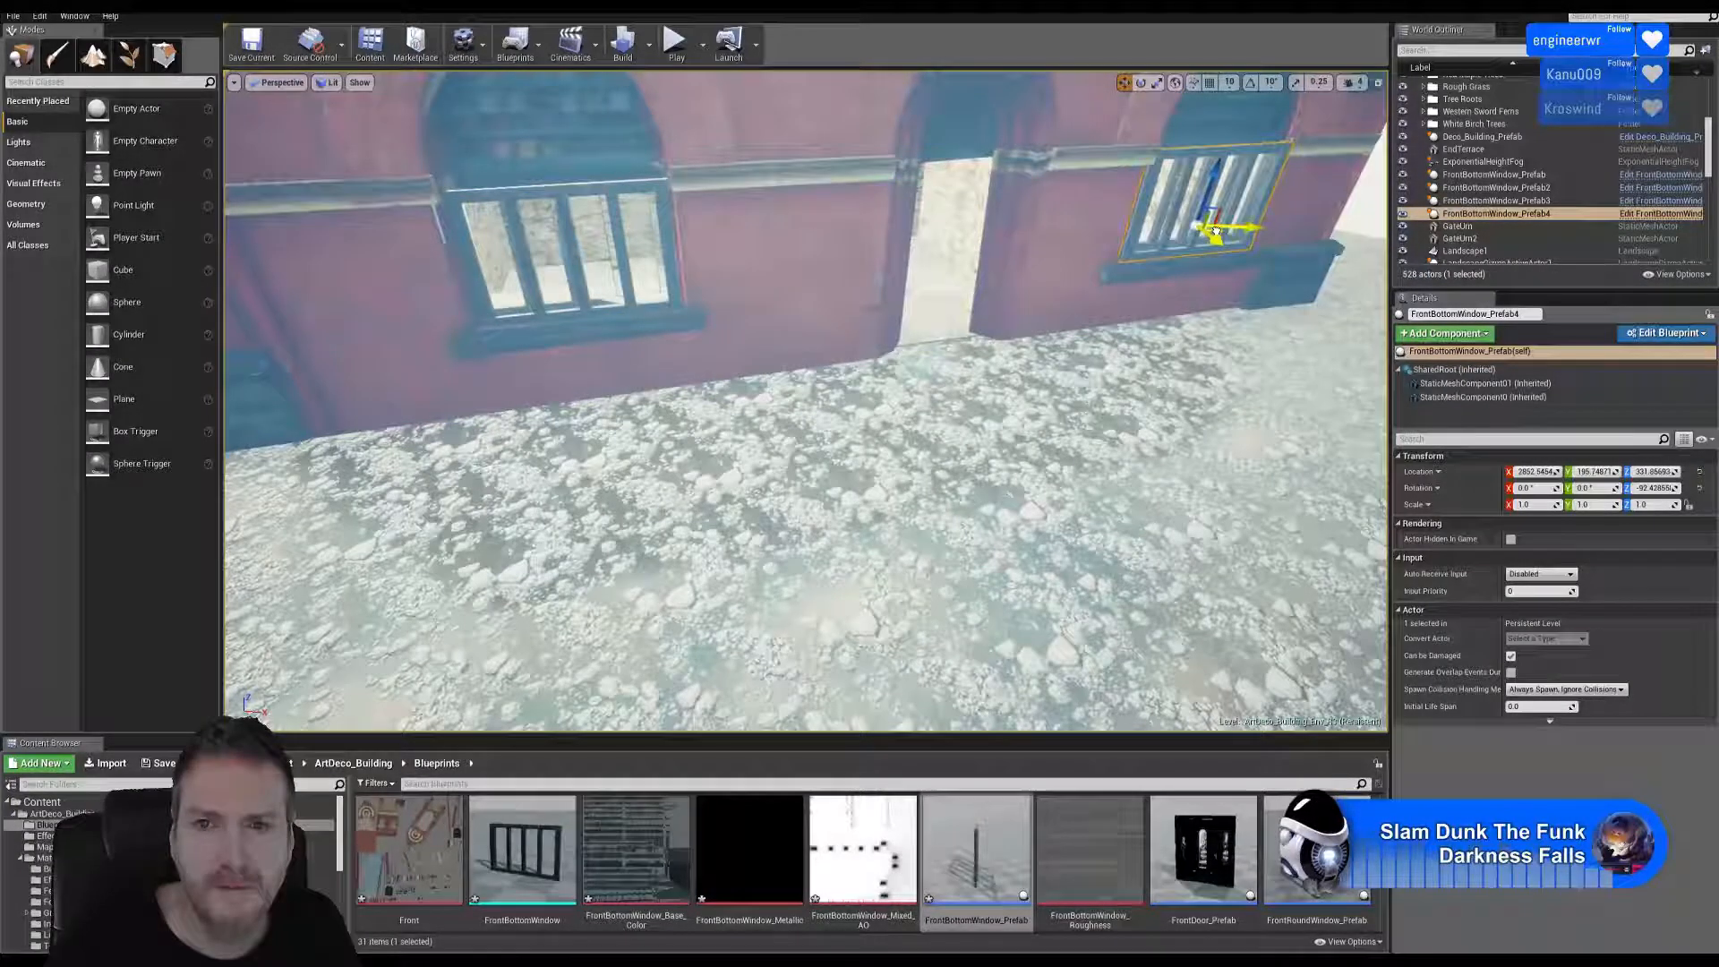
Set the fourth window prefab deeper into its opening at about Y 173 and lower it to about Z 318.
right_drag(955, 481, 994, 492)
right_drag(813, 517, 817, 439)
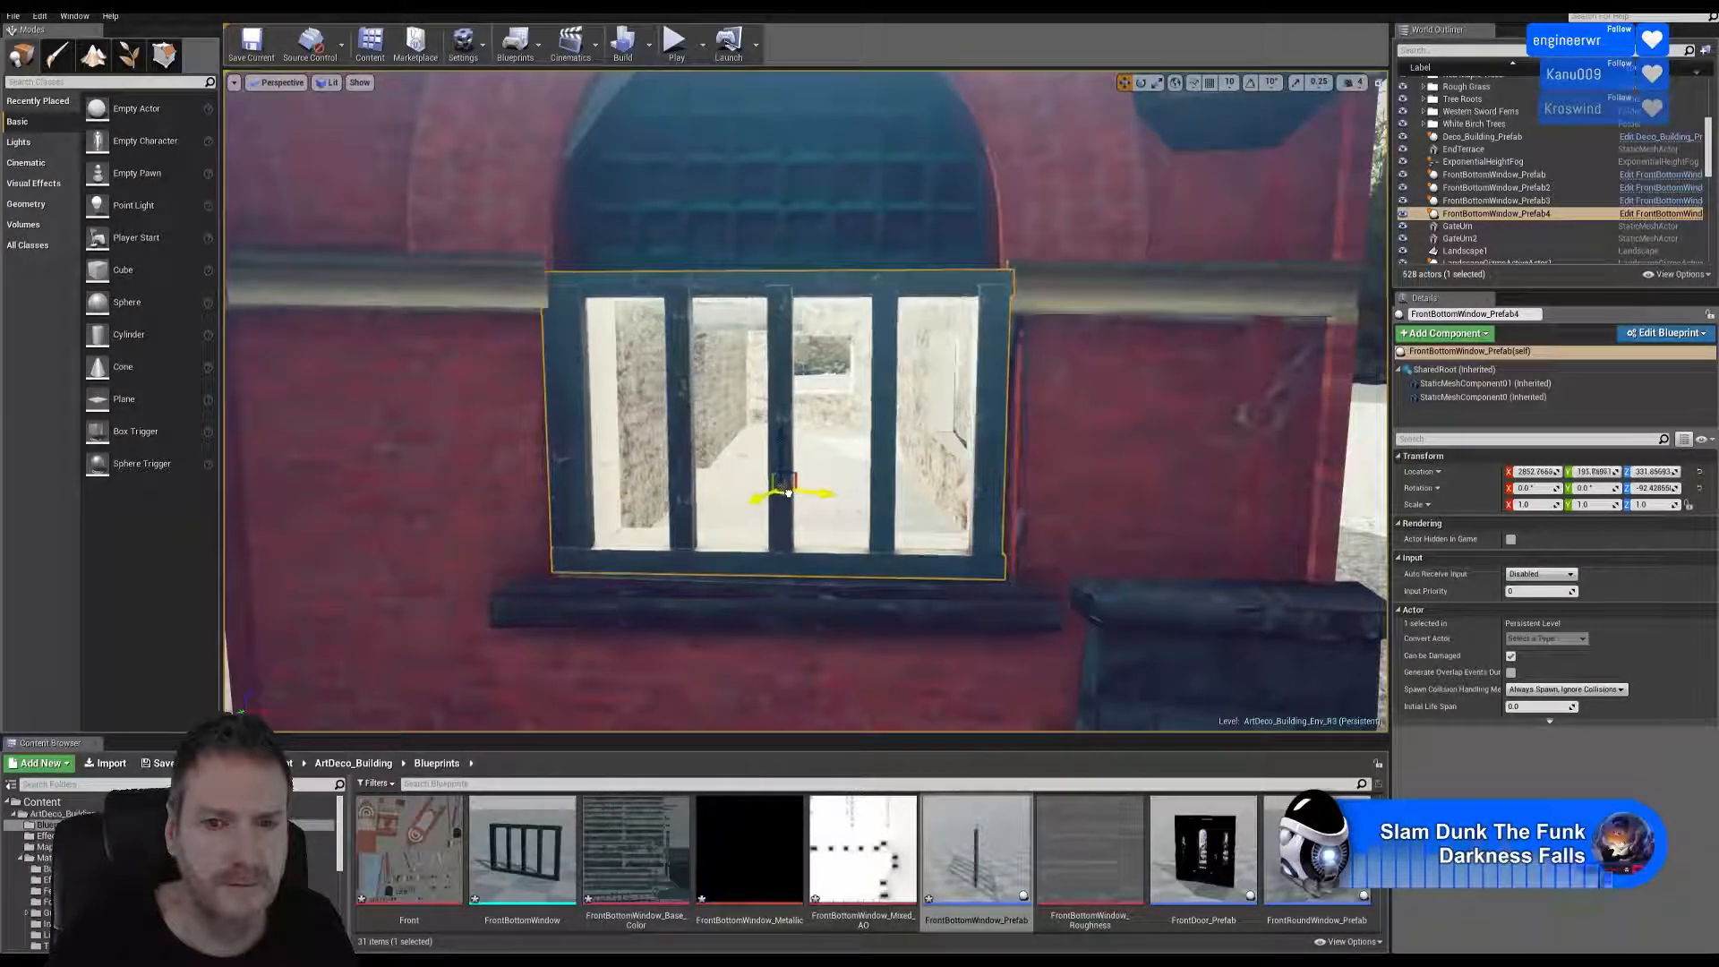
drag(787, 493, 796, 488)
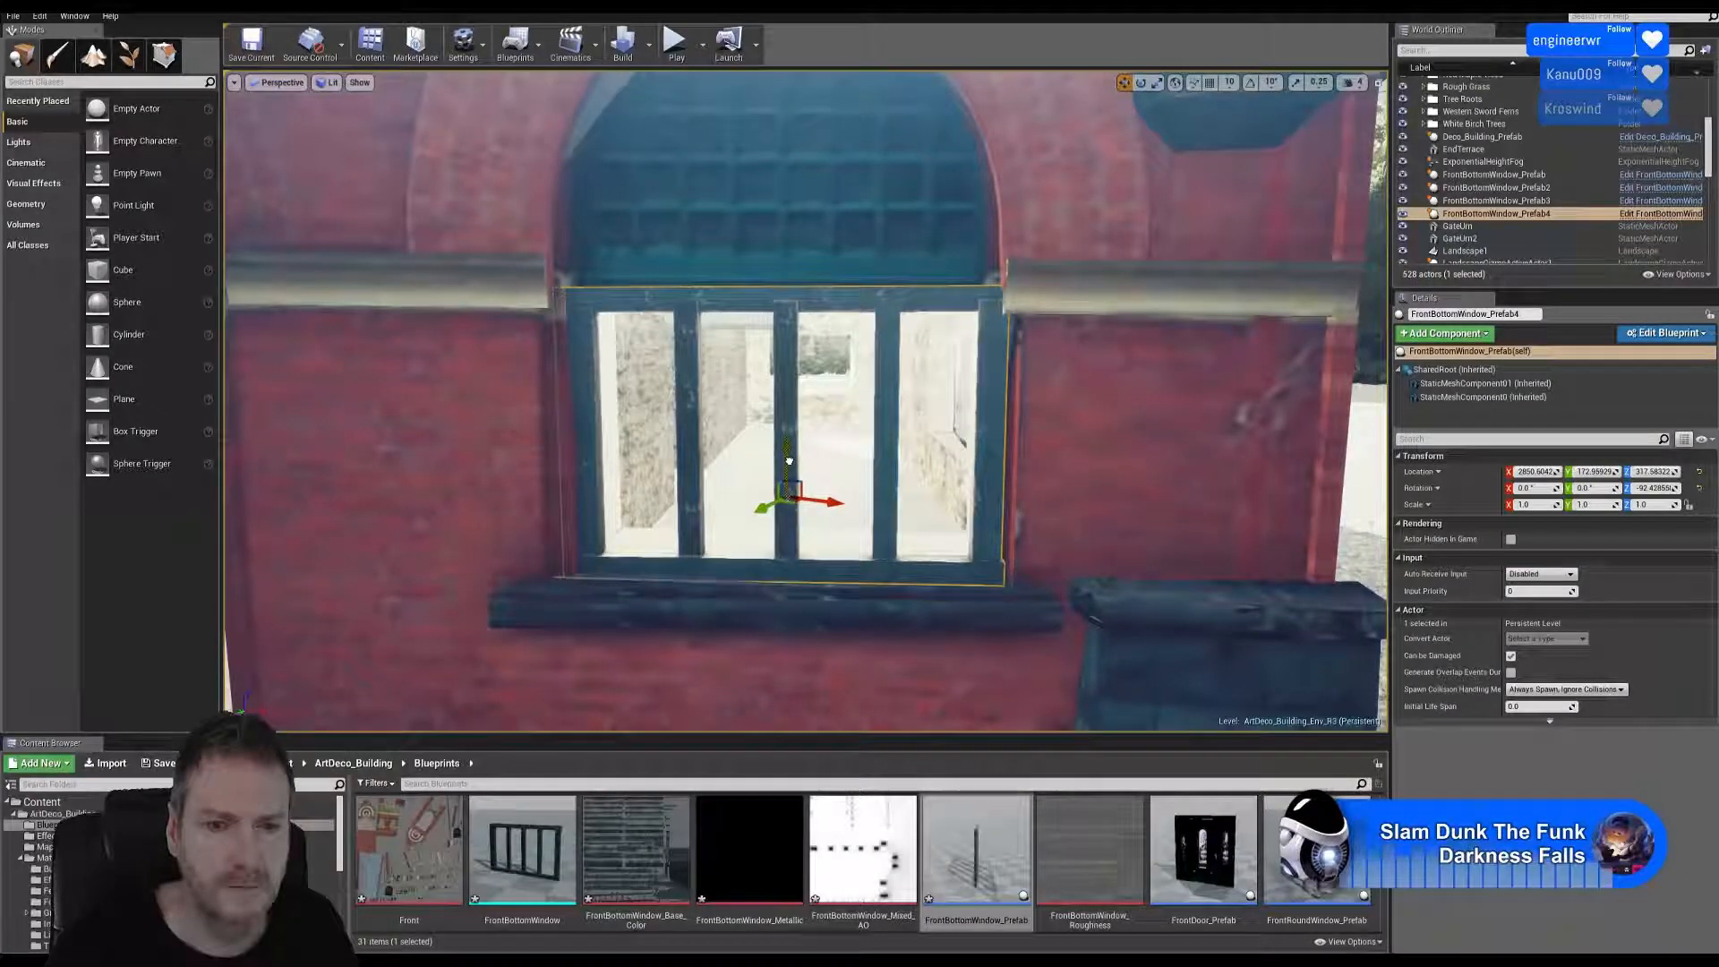
mouse_move(991, 532)
right_down()
mouse_move(991, 505)
mouse_move(980, 563)
right_up()
Rotate the fourth window prefab to about -93.7° on the vertical axis to align it with the wall.
mouse_move(1130, 327)
right_down()
mouse_move(1124, 291)
mouse_move(1141, 376)
mouse_move(1131, 326)
right_up()
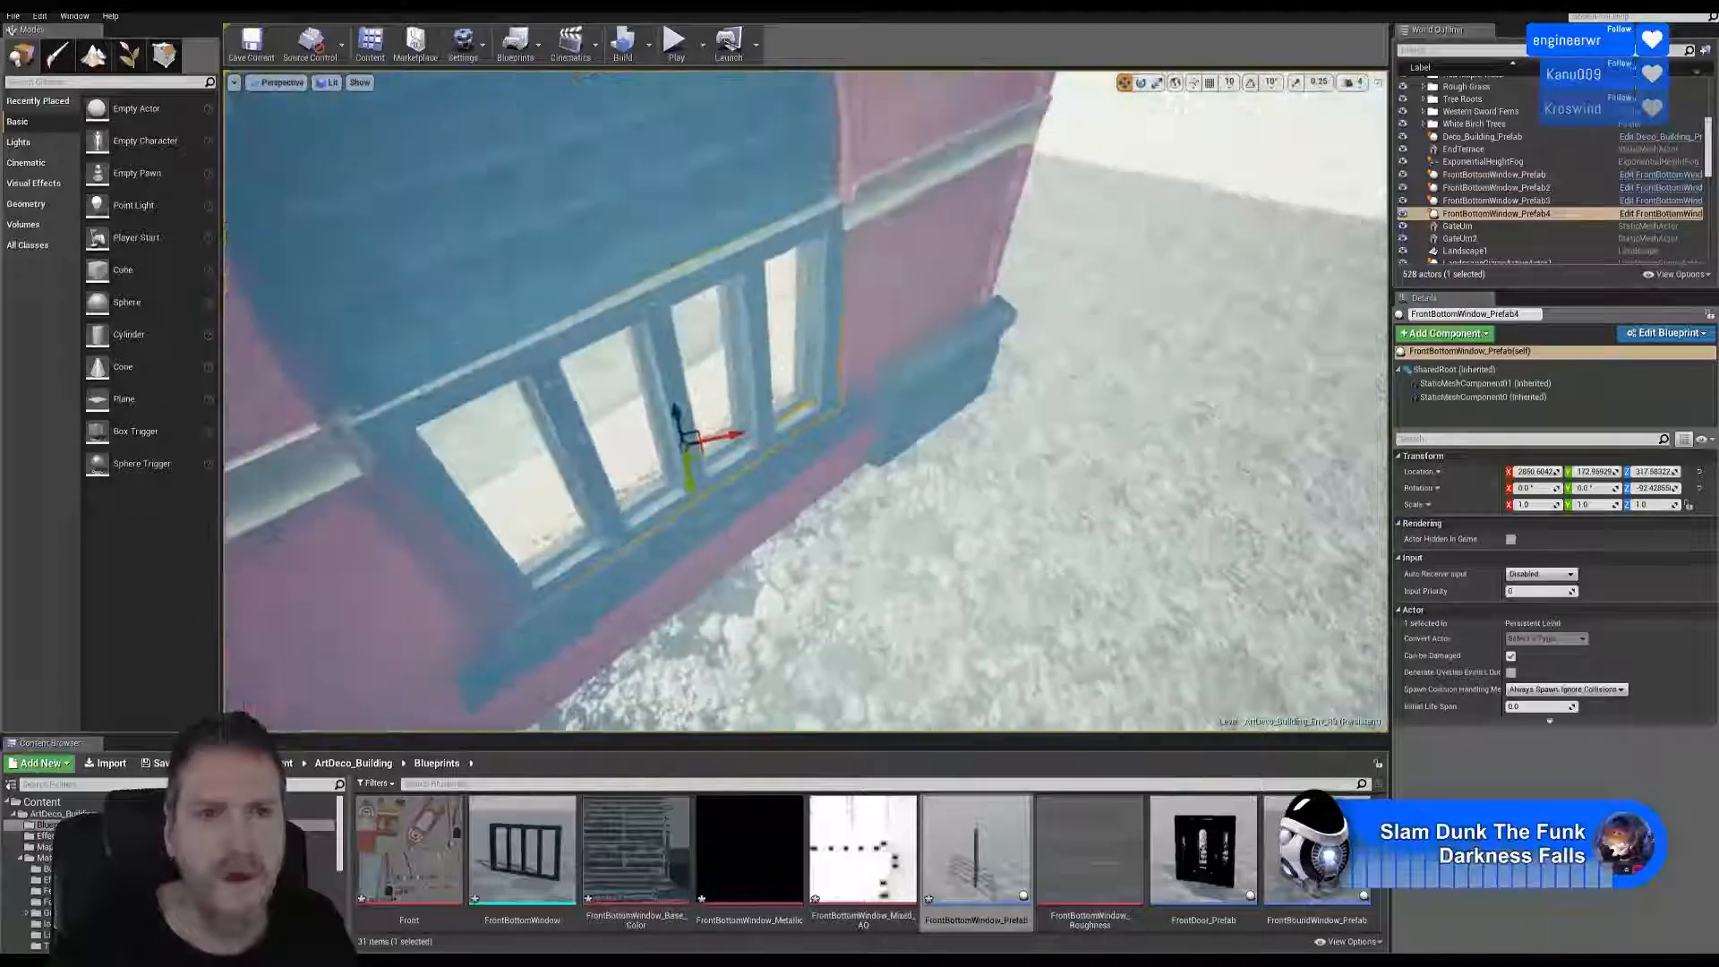
click(1140, 82)
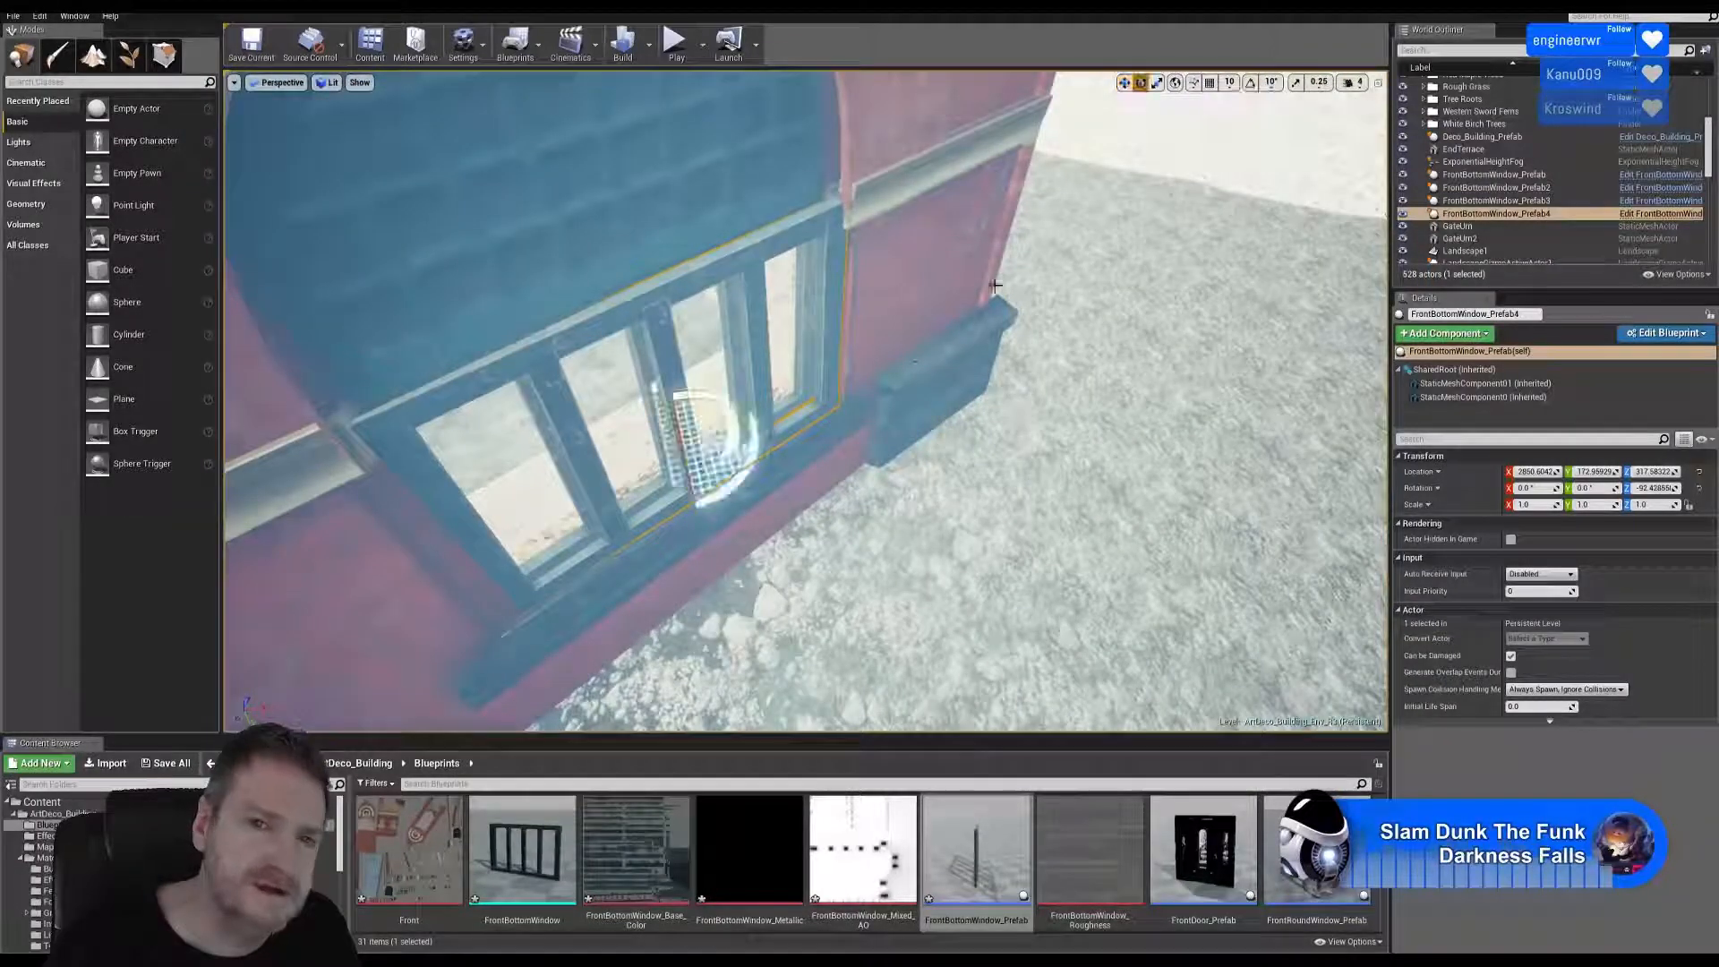
drag(730, 491, 757, 427)
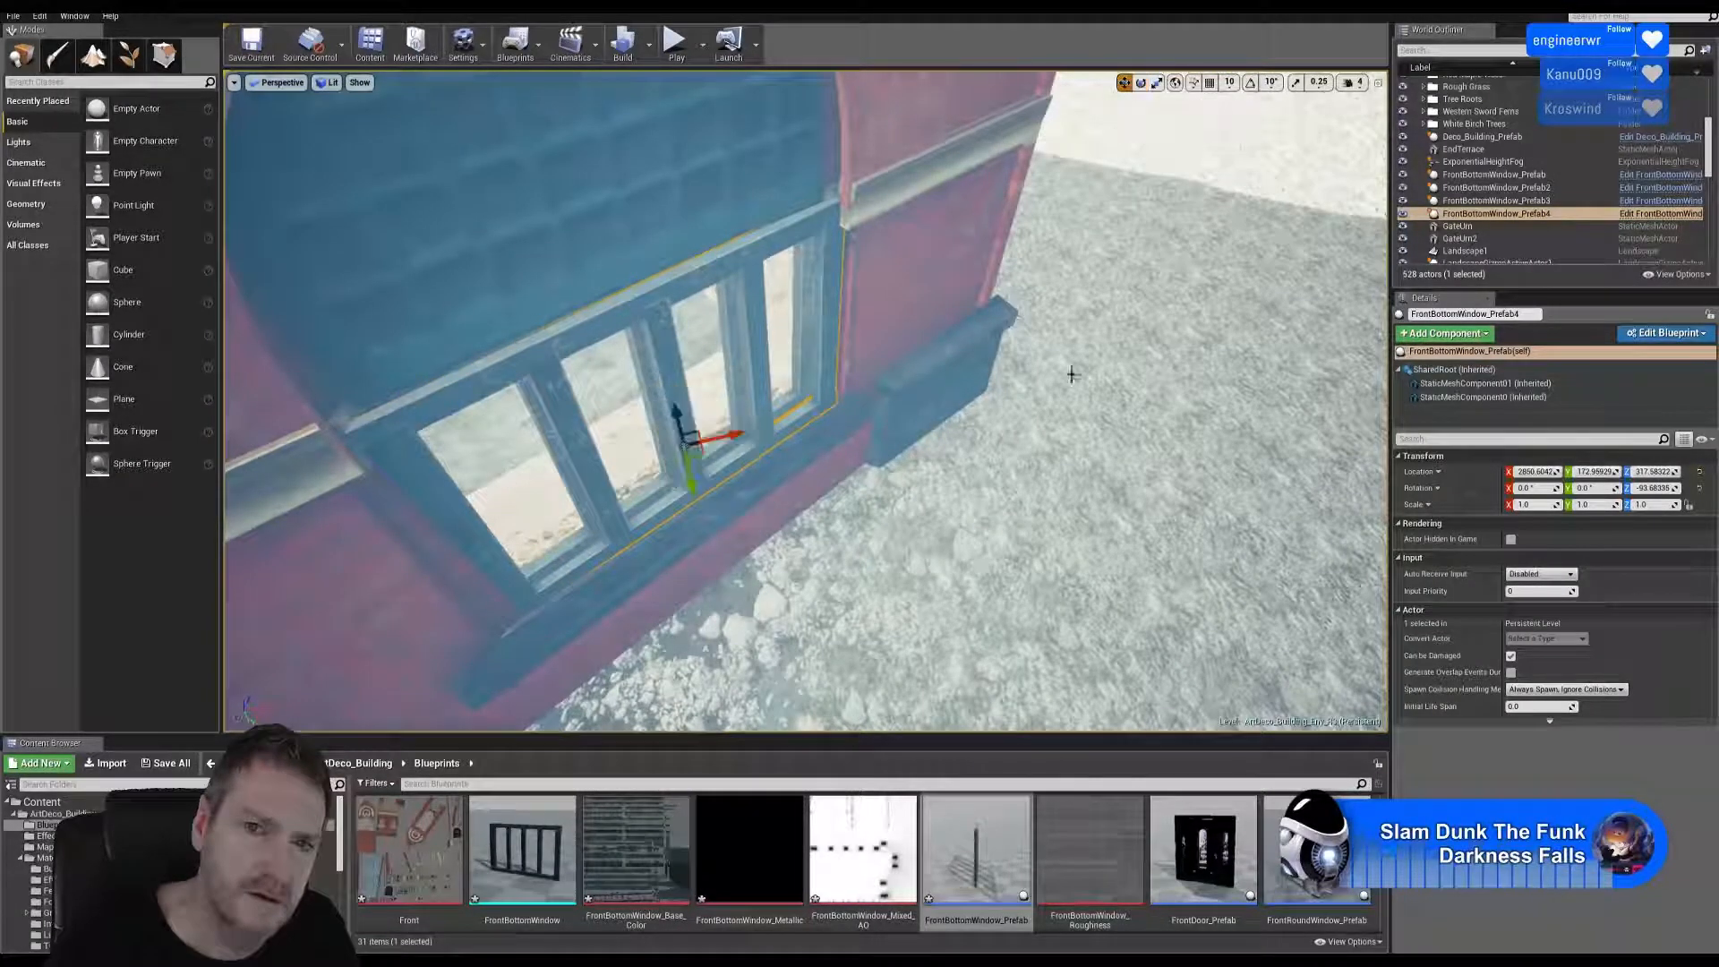
right_drag(1072, 374, 1032, 595)
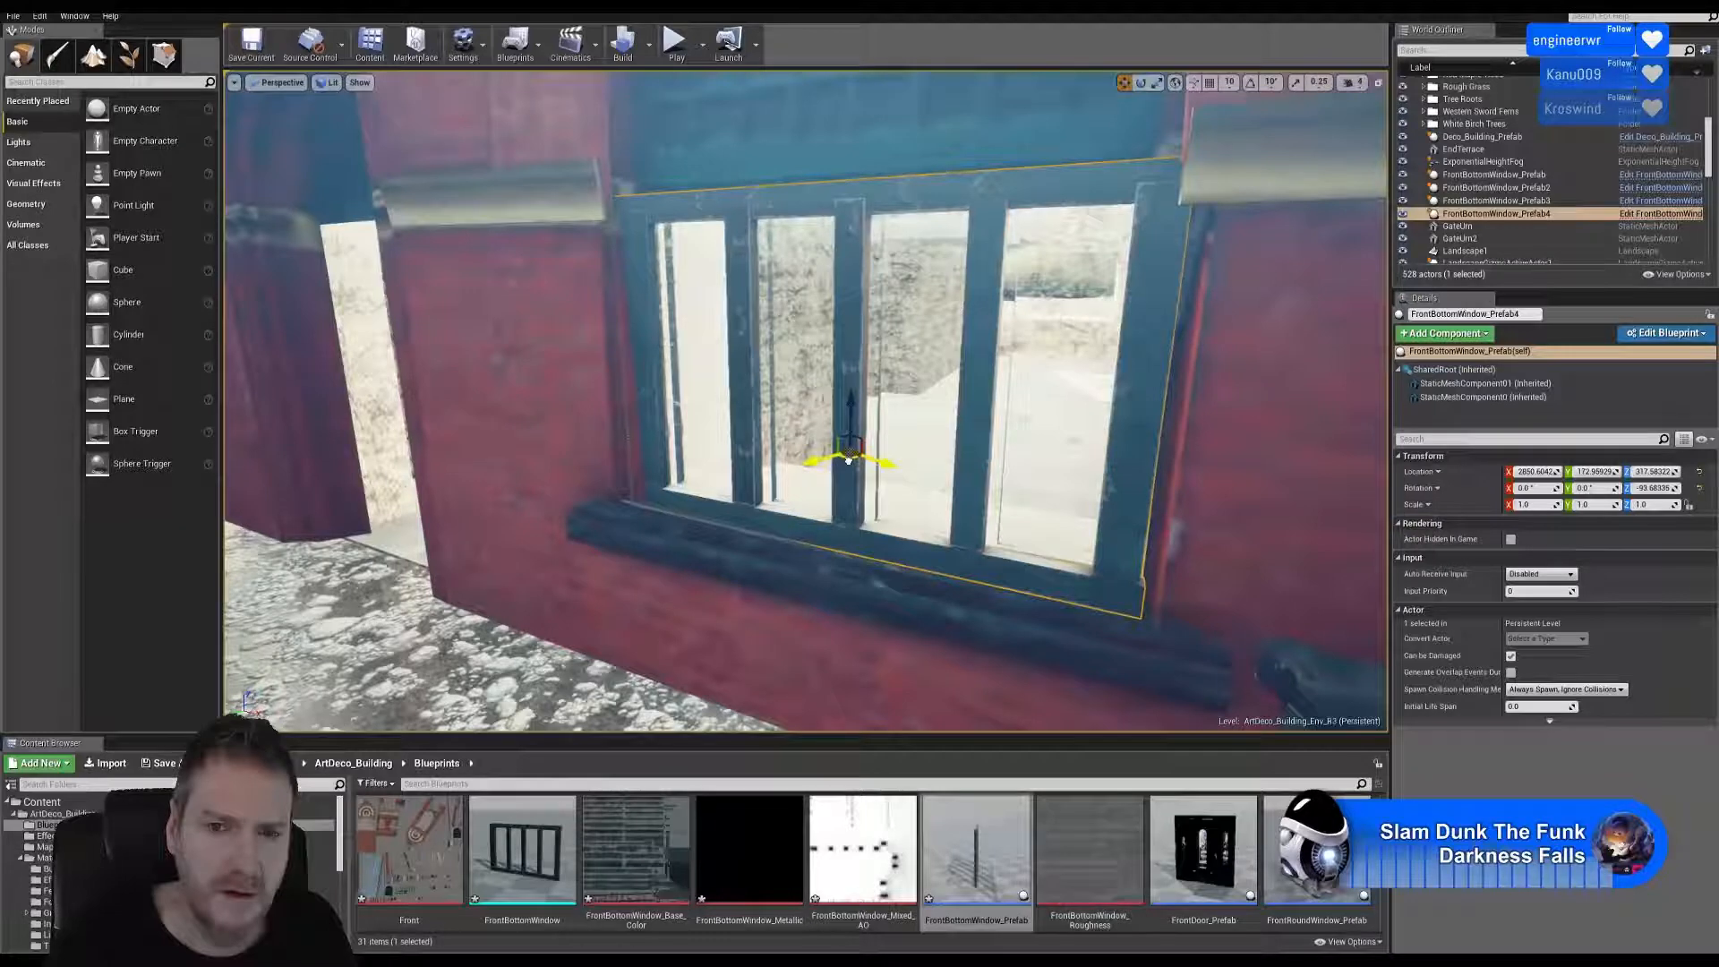
Nudge the fourth window prefab to about X 2866 and Y 175 to refine its position in the opening.
drag(848, 460, 850, 462)
right_drag(852, 461, 781, 629)
key(s)
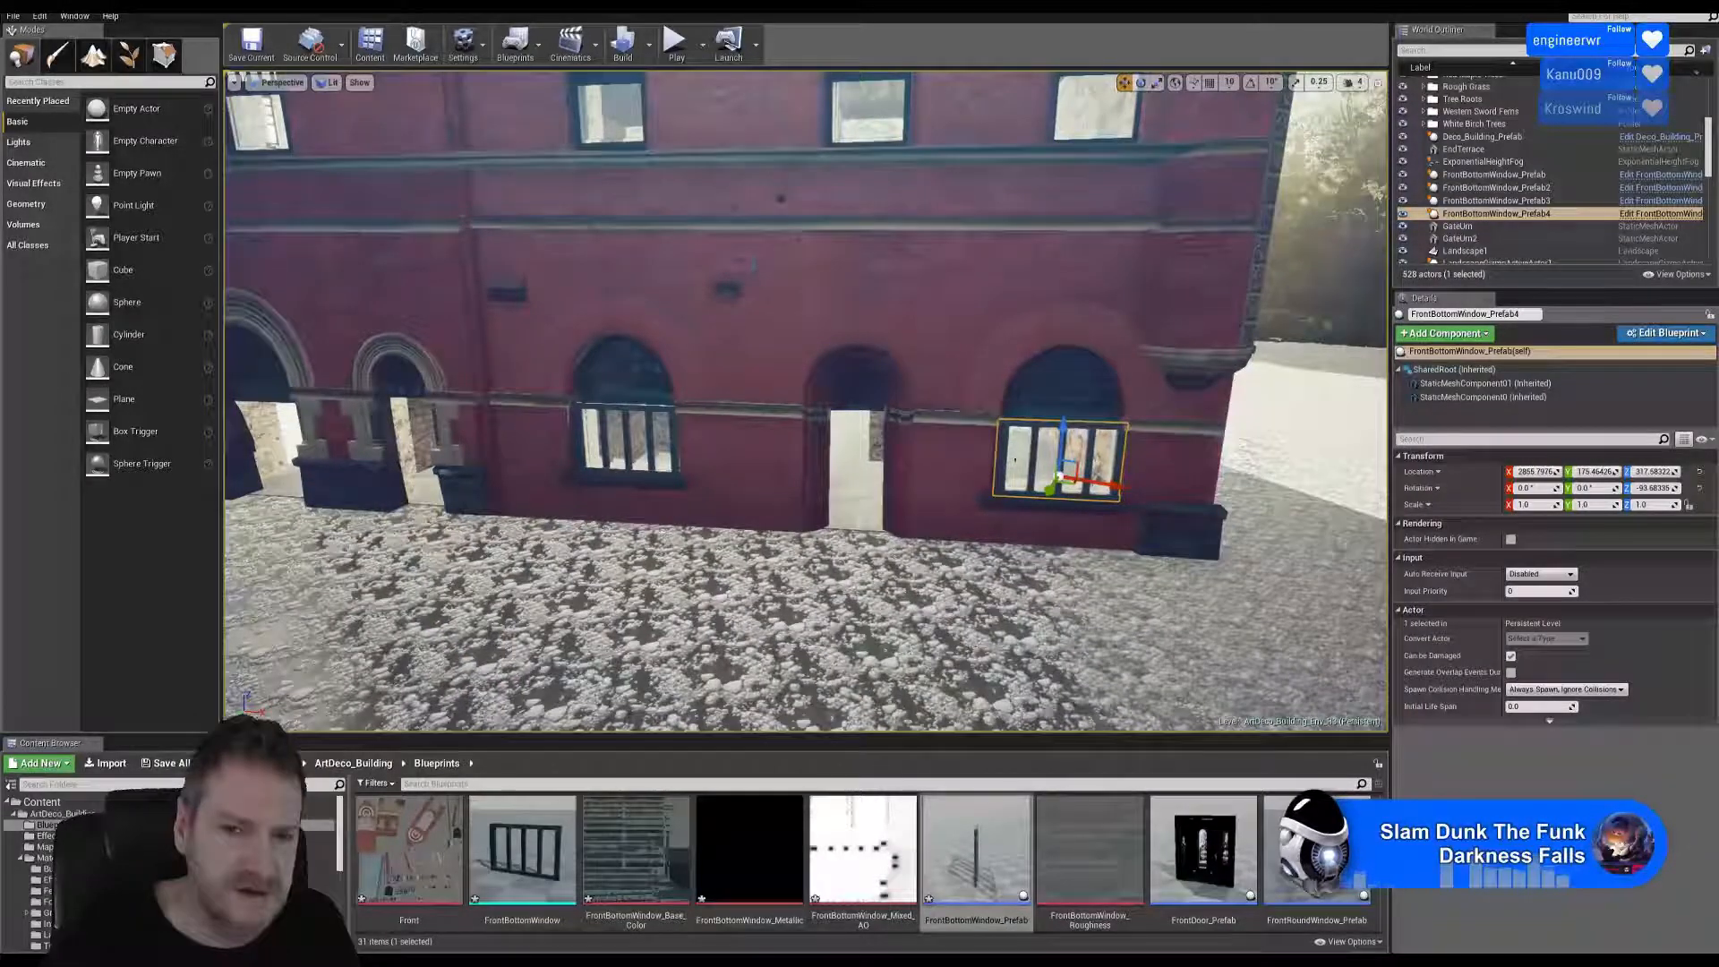
Duplicate the fourth window prefab and move the copy around the building to the ground outside the opposite side wall.
right_click(1015, 458)
mouse_move(1191, 671)
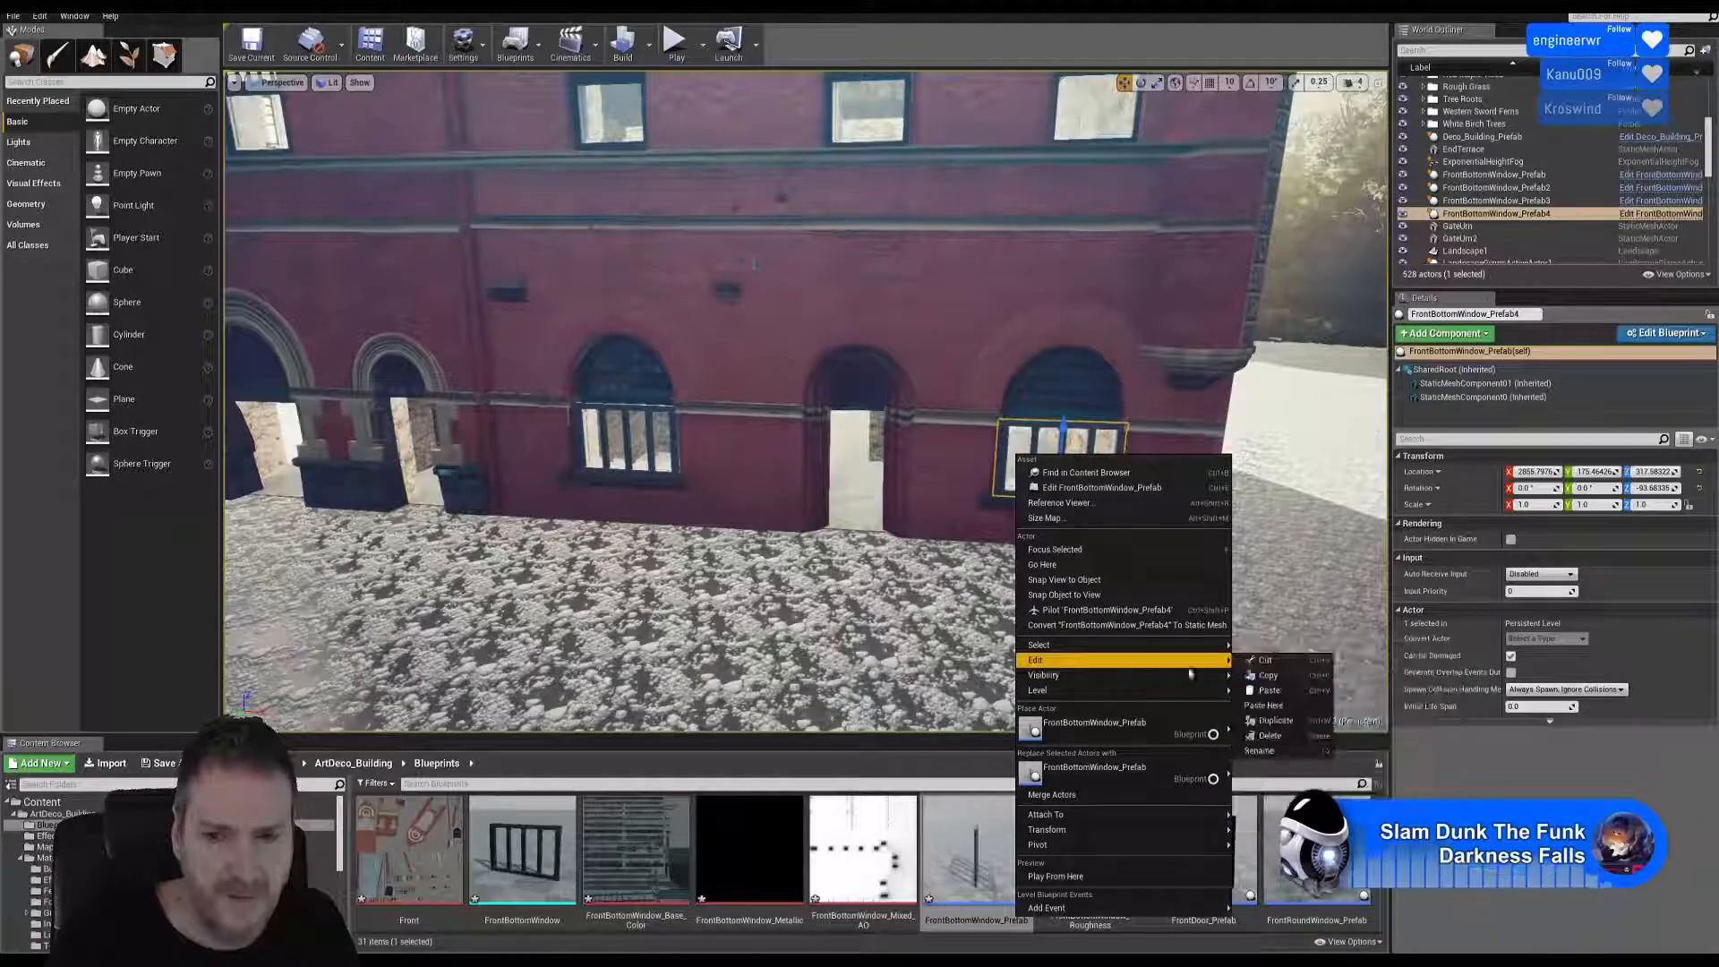
click(1278, 726)
right_drag(1074, 573, 1172, 591)
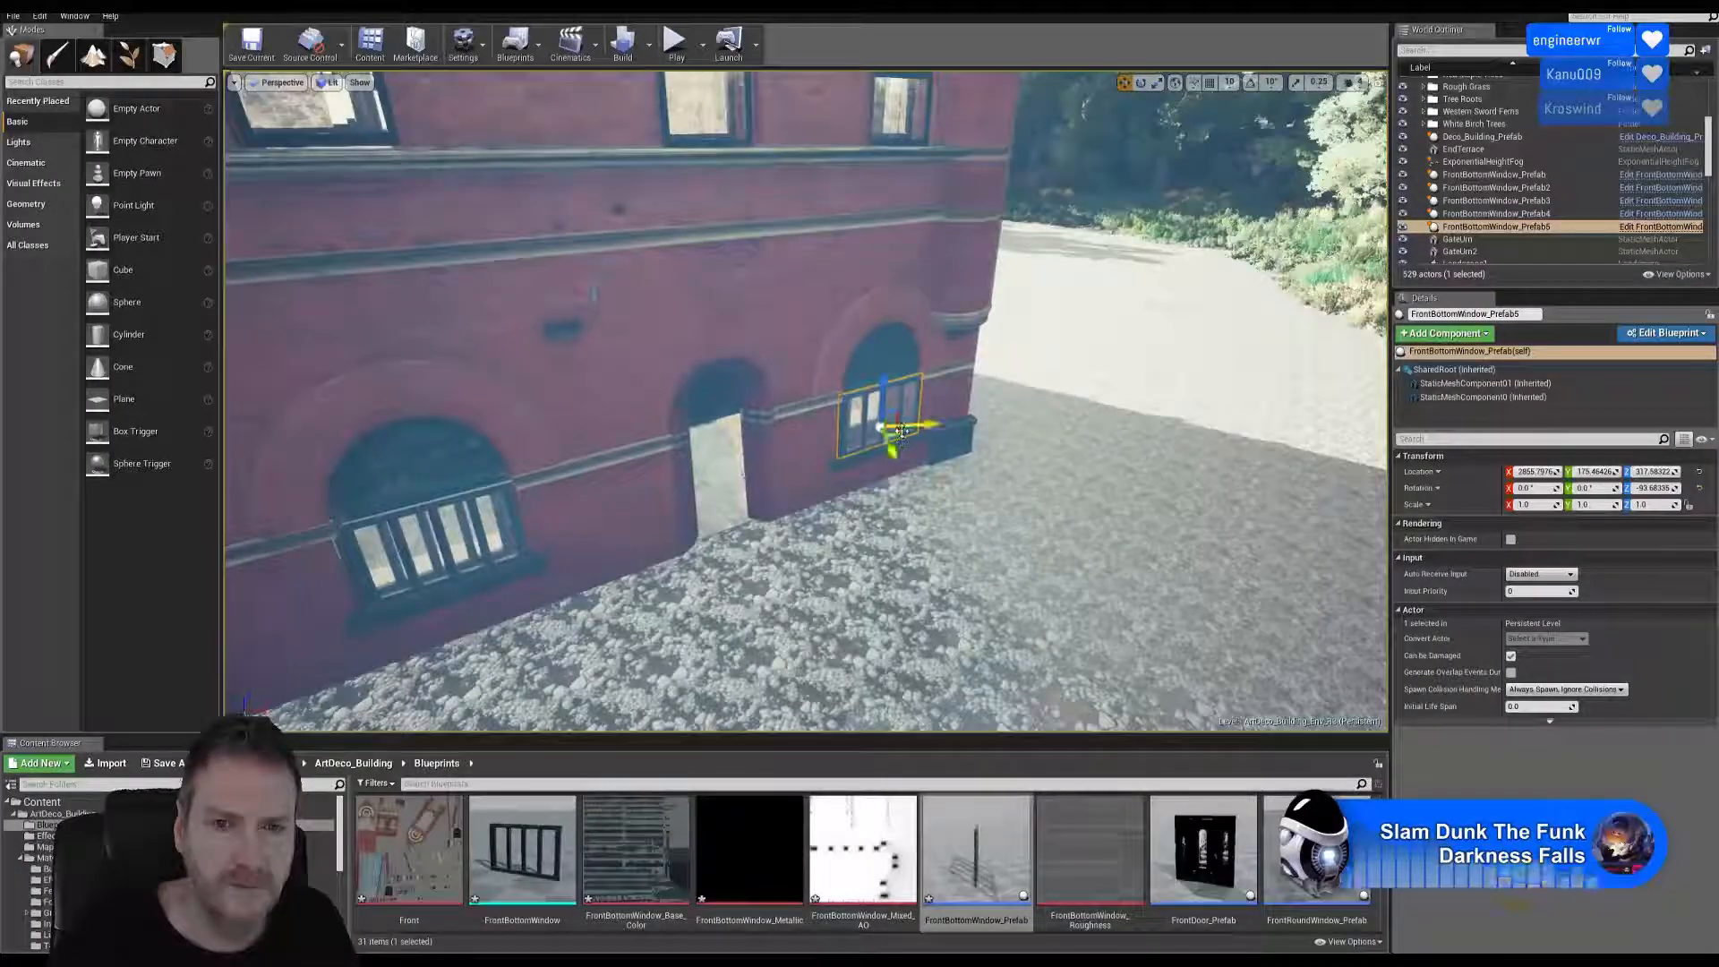
right_drag(541, 355, 340, 385)
right_drag(806, 403, 817, 449)
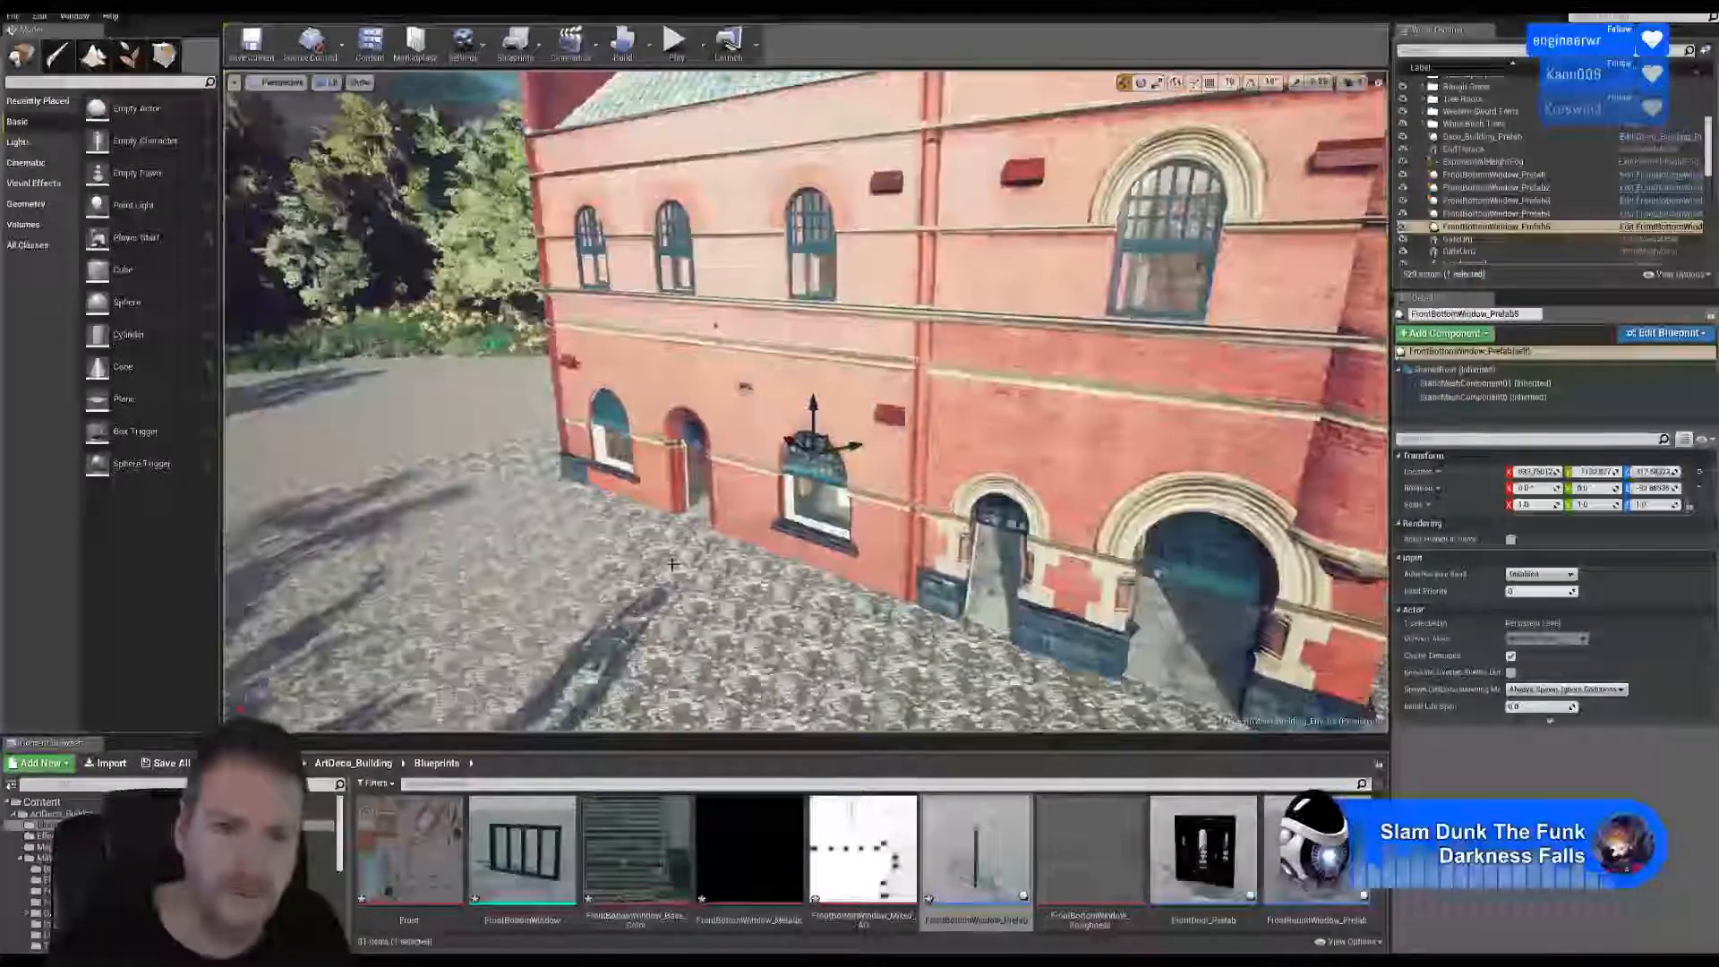
drag(817, 448, 738, 493)
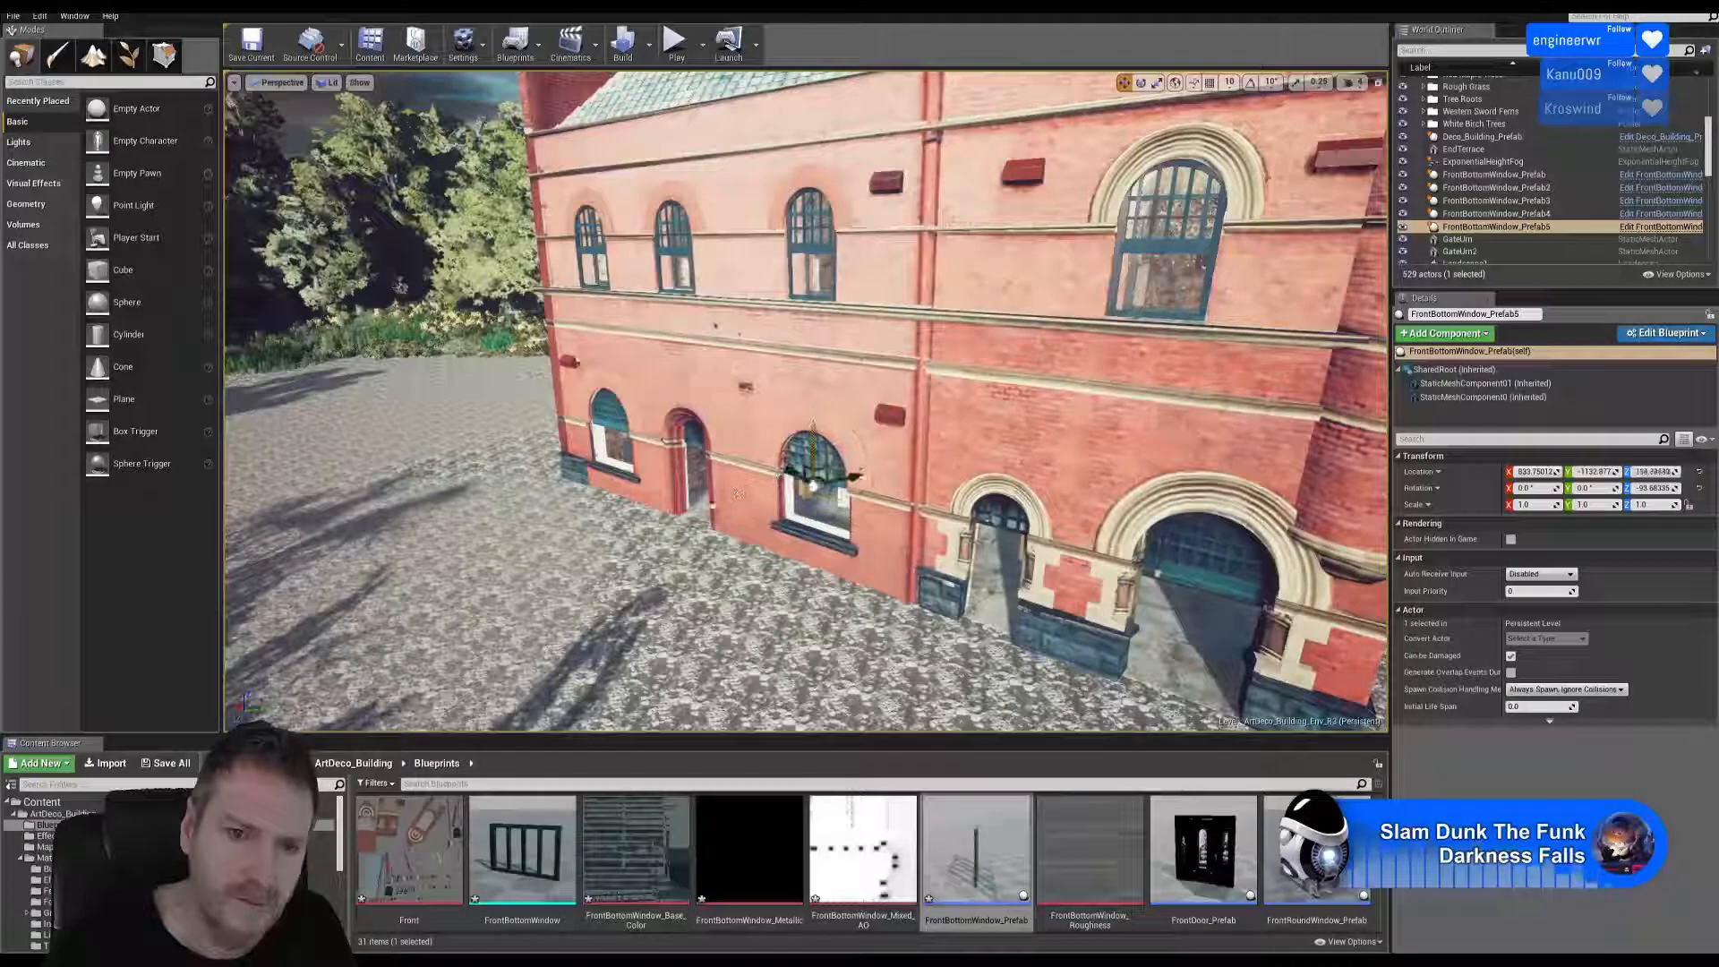
drag(658, 591, 675, 557)
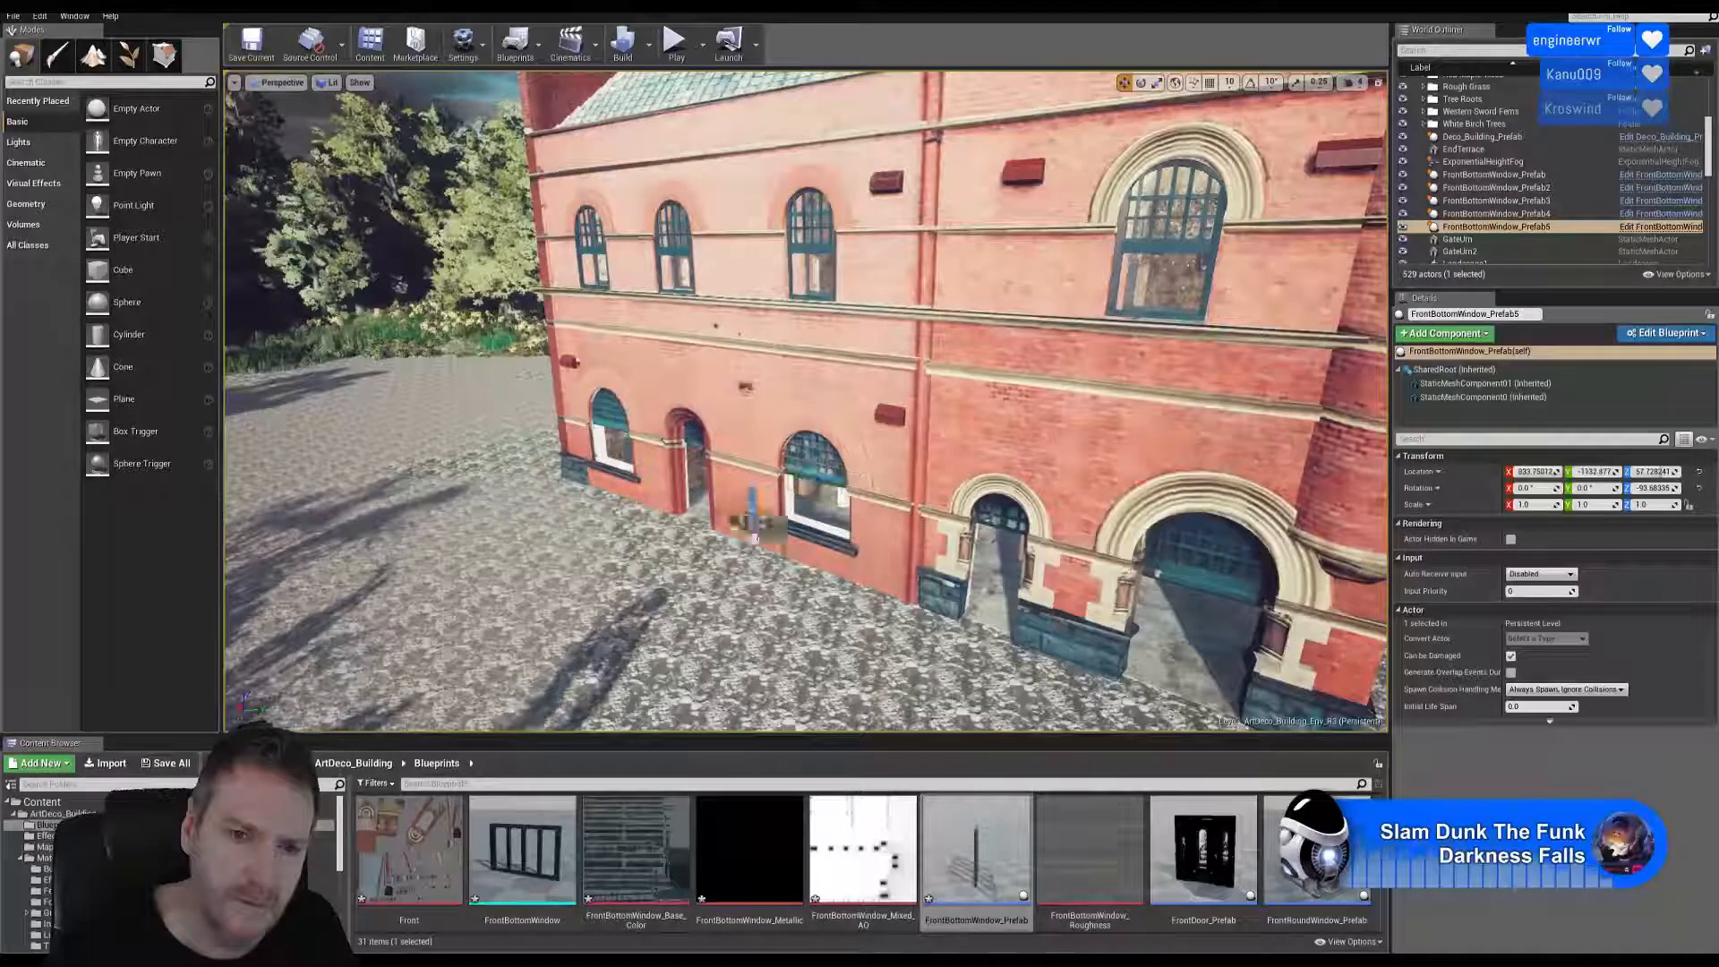
drag(816, 480, 697, 521)
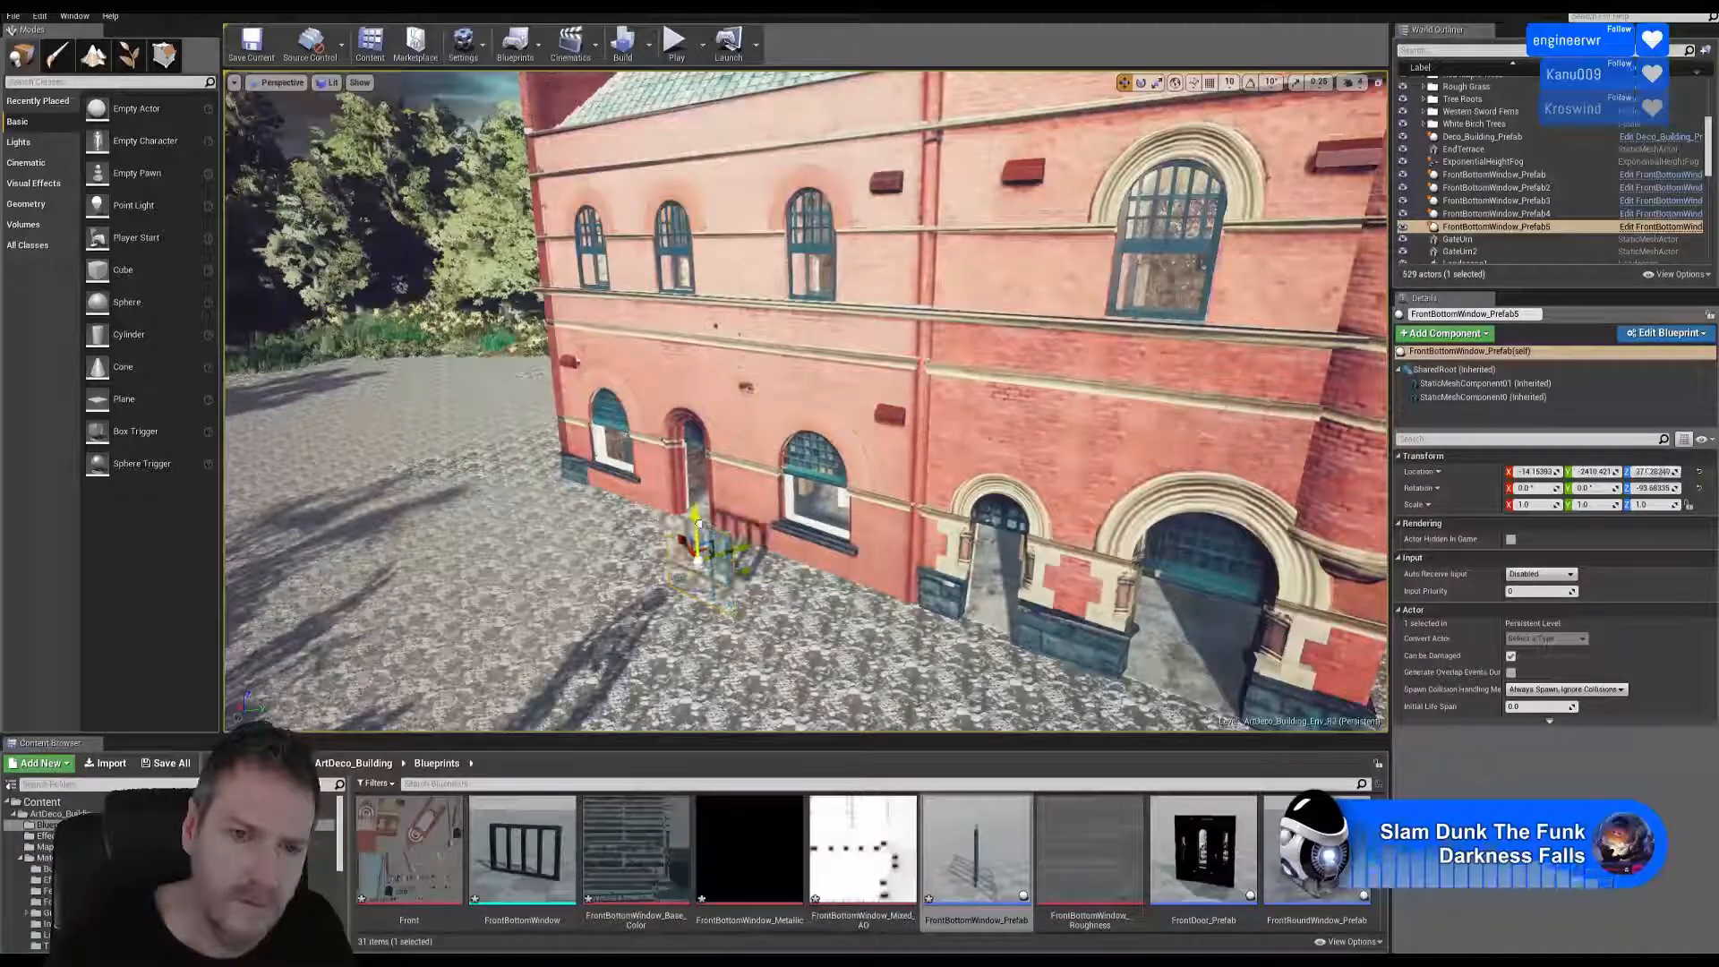
Turn the fifth window prefab to about 84° on the vertical axis and move it to the arched opening between the doorways.
click(1141, 84)
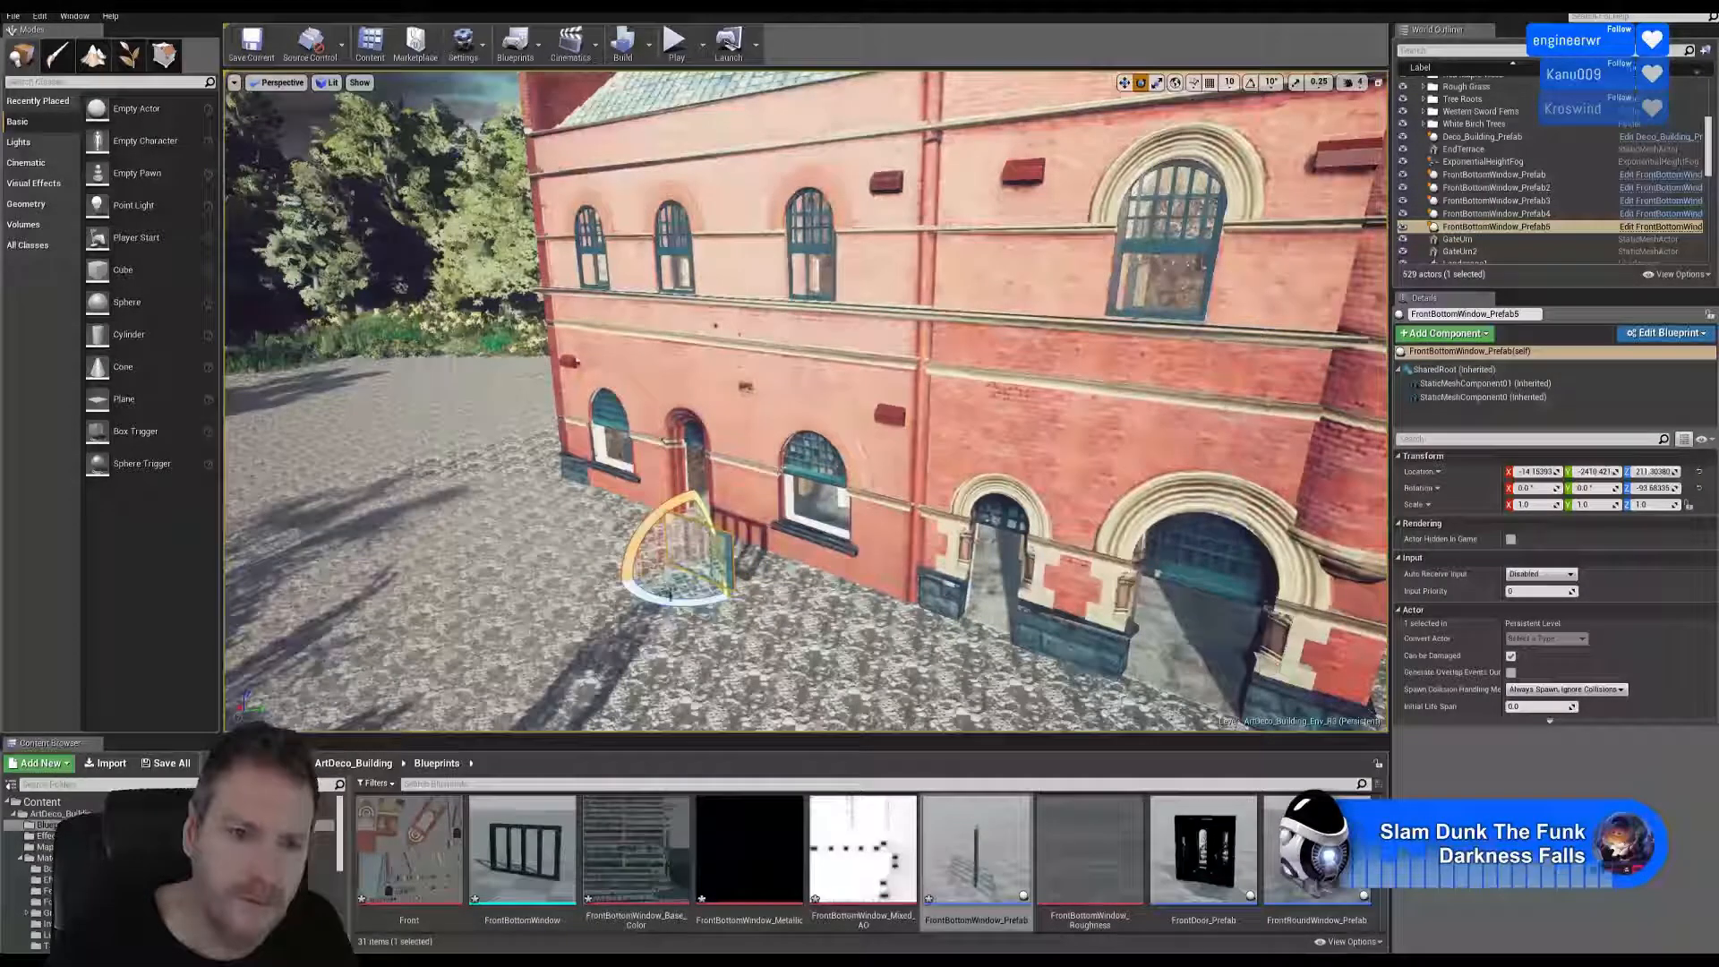
drag(658, 600, 675, 530)
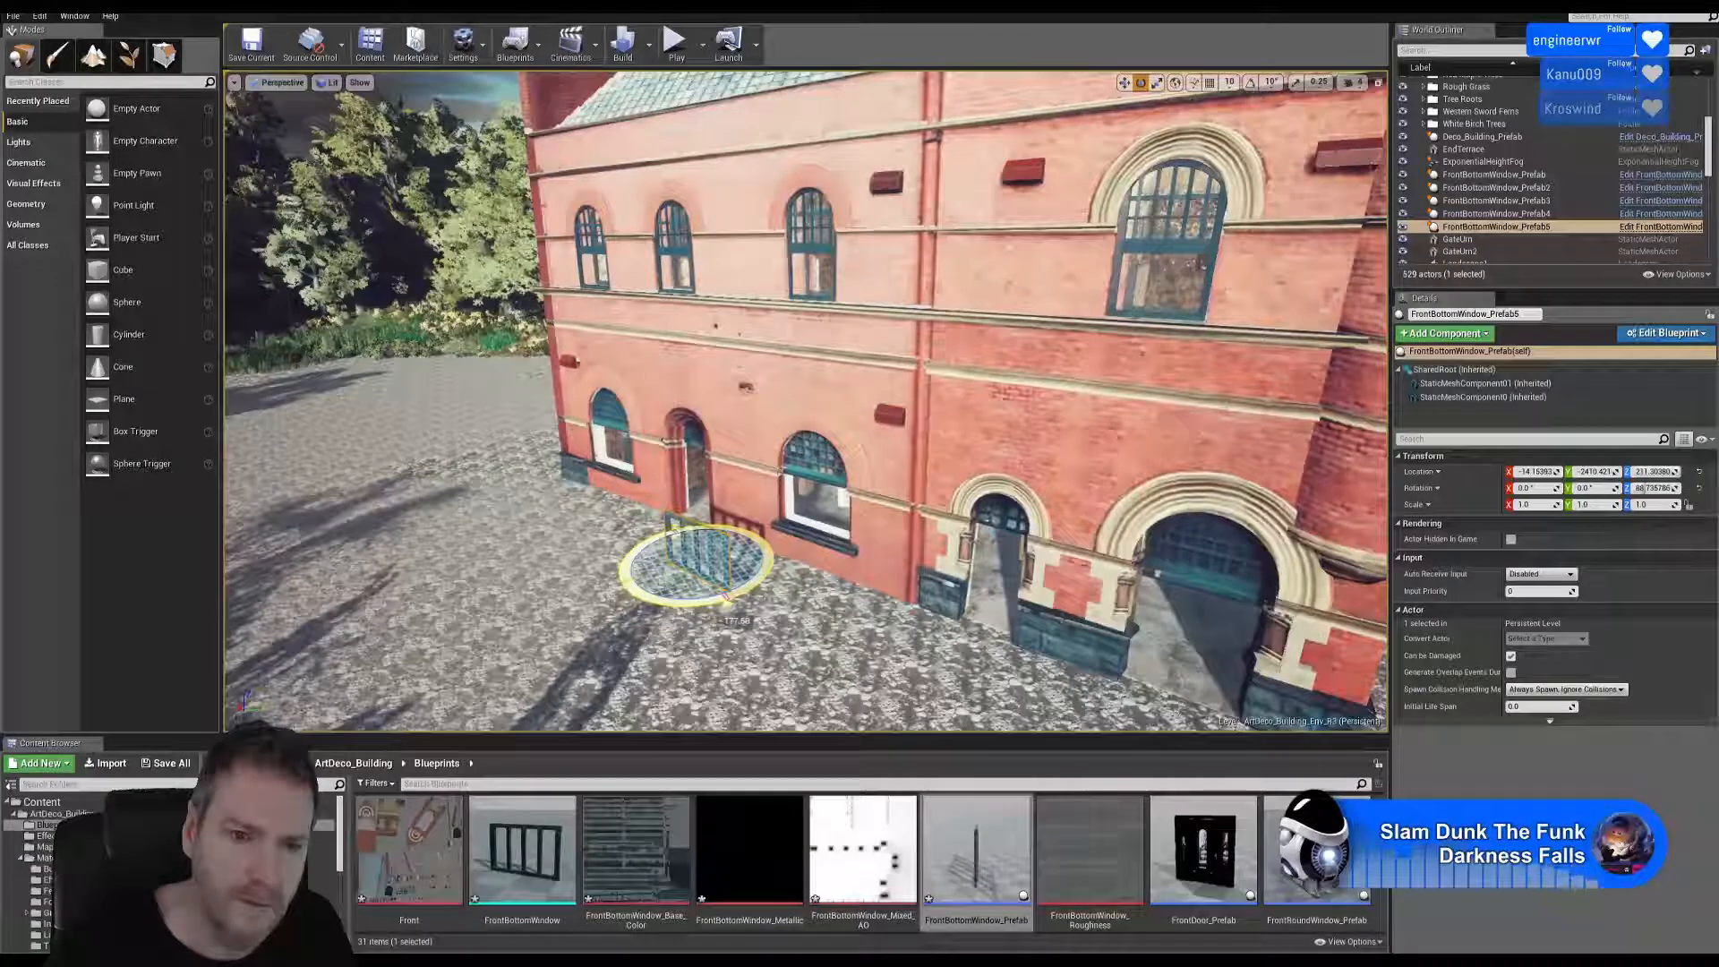
drag(730, 598, 817, 484)
click(1124, 83)
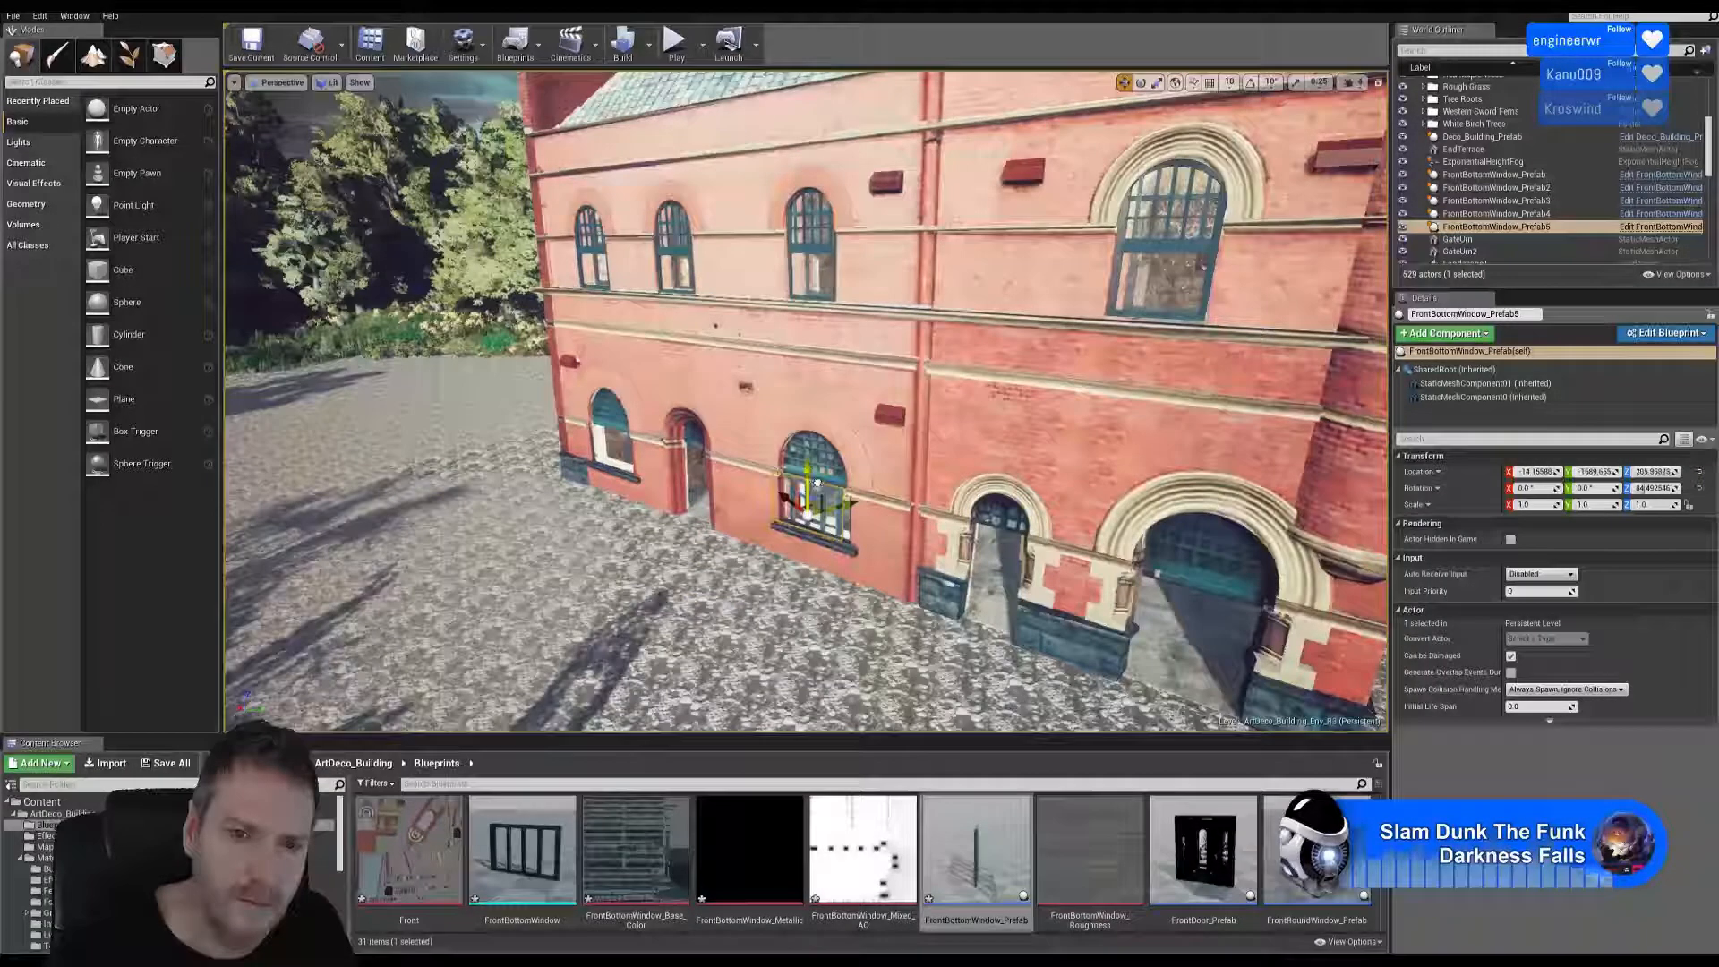
Set the fifth window prefab into its arched opening above the sill, at about X -107 and Z 331.
right_drag(817, 483, 906, 524)
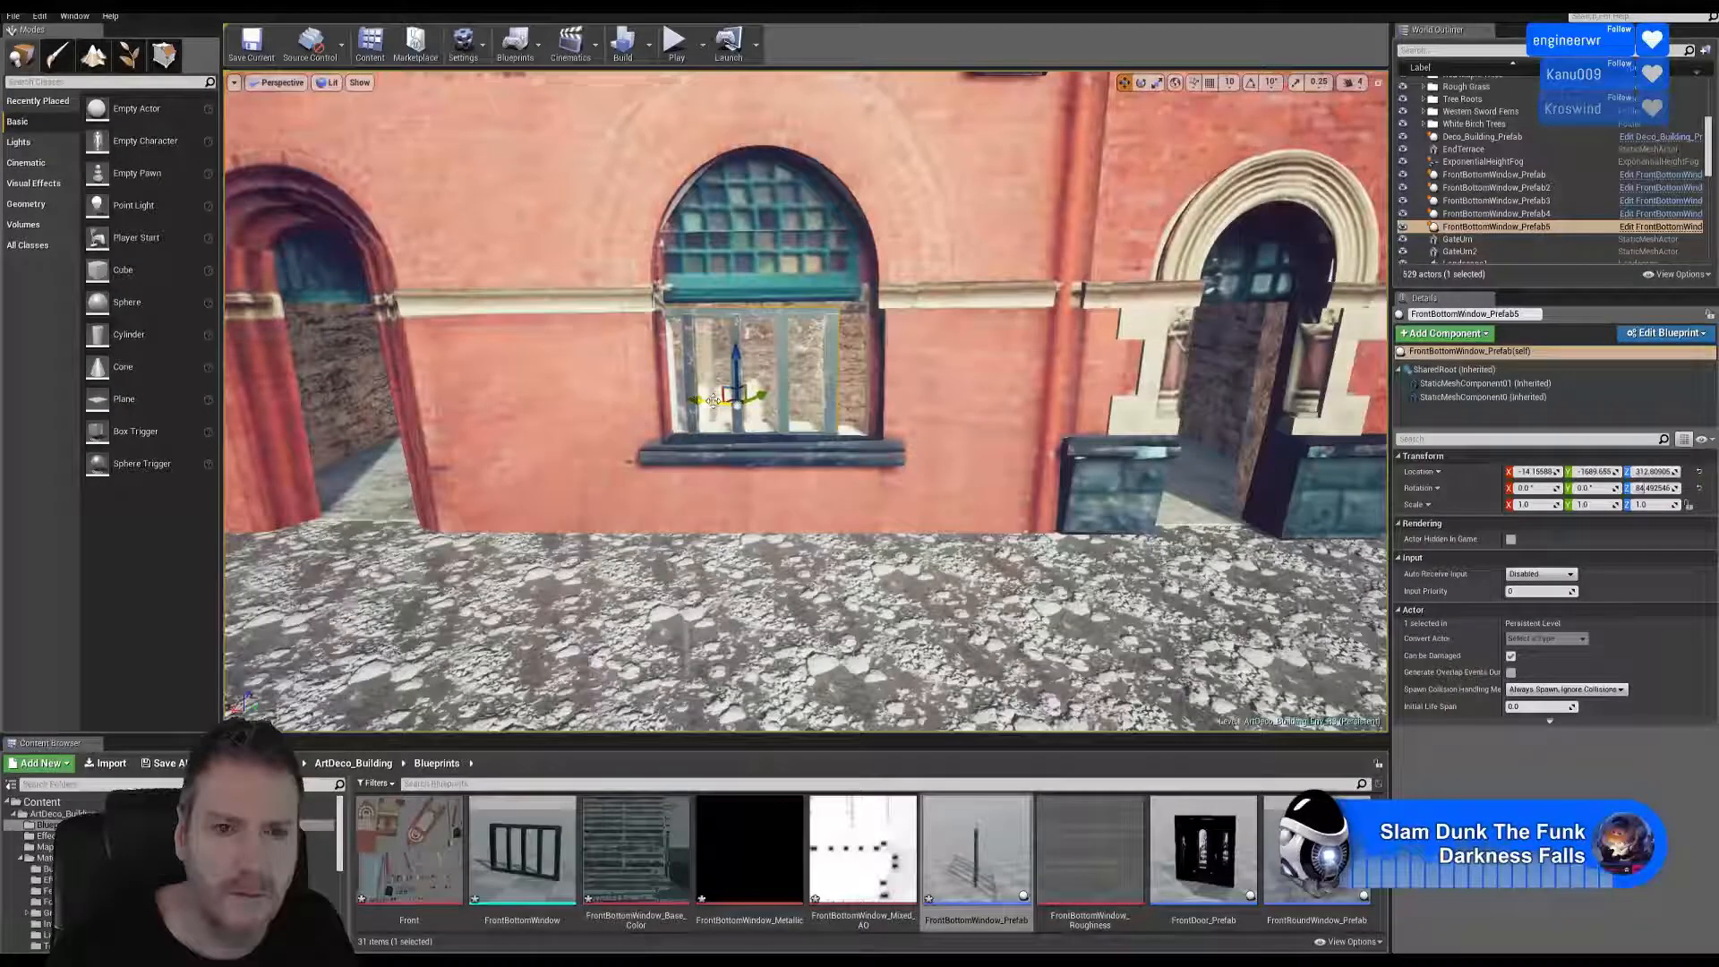
drag(712, 401, 772, 357)
right_drag(825, 501, 707, 526)
key(w)
key(d)
key(f)
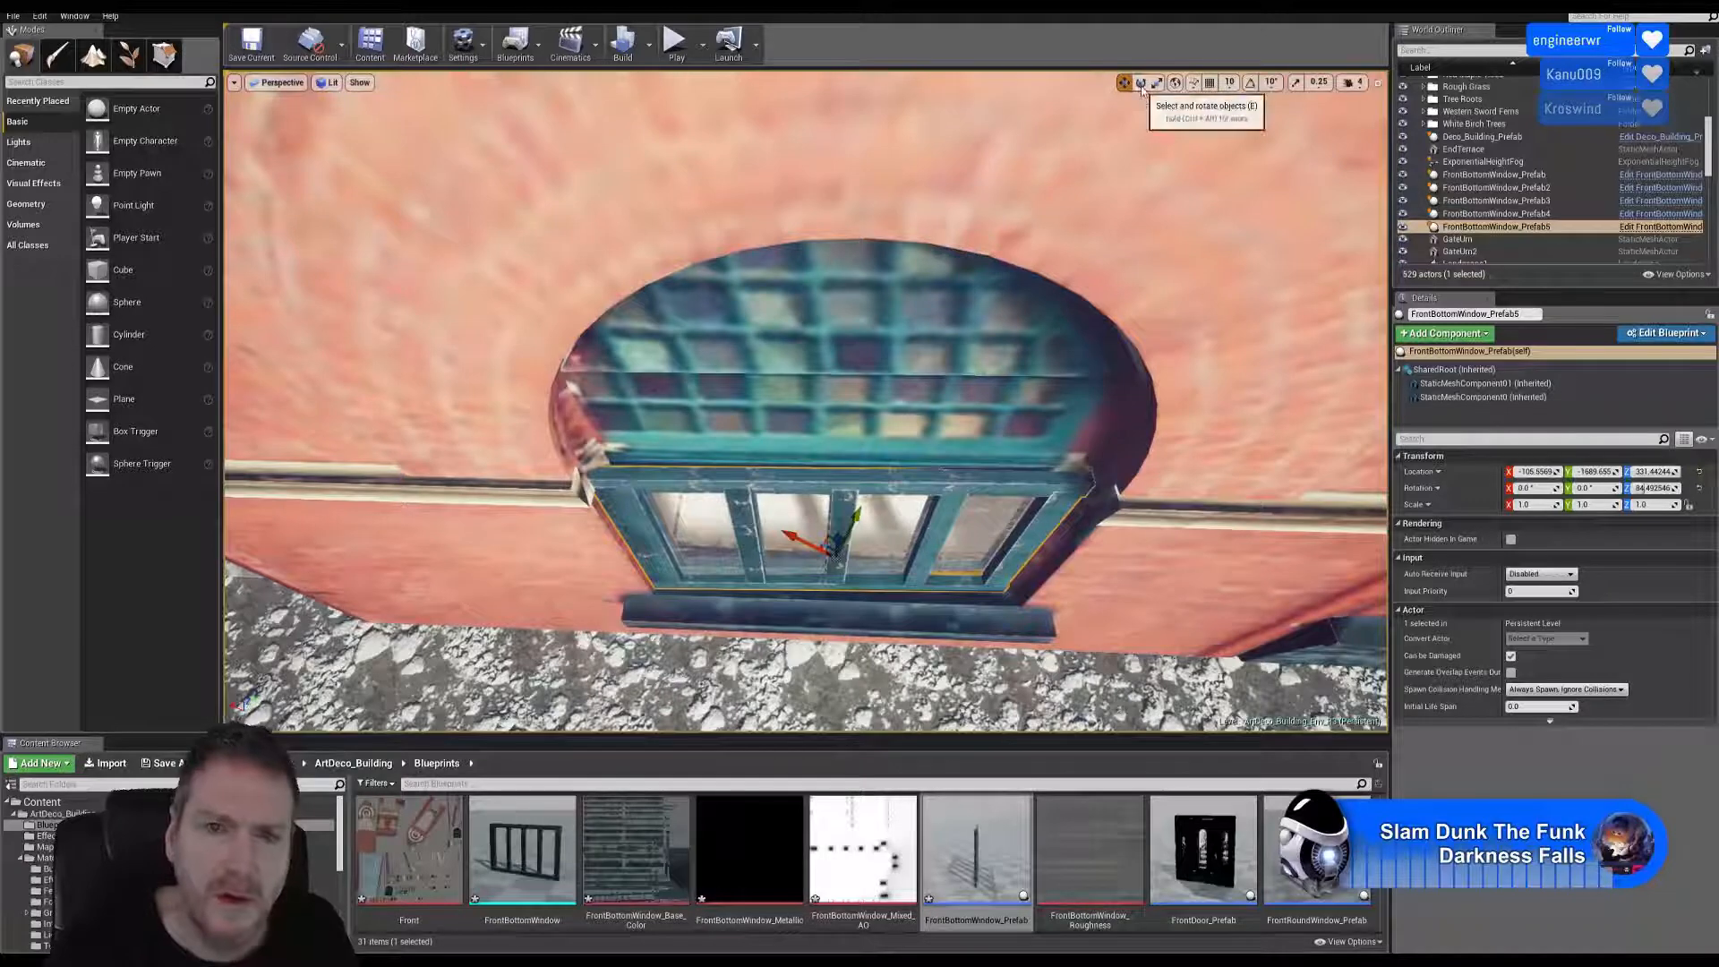
Rotate the fifth window prefab to about 85.6° on the vertical axis to align it with the wall.
click(1140, 82)
drag(880, 628, 868, 623)
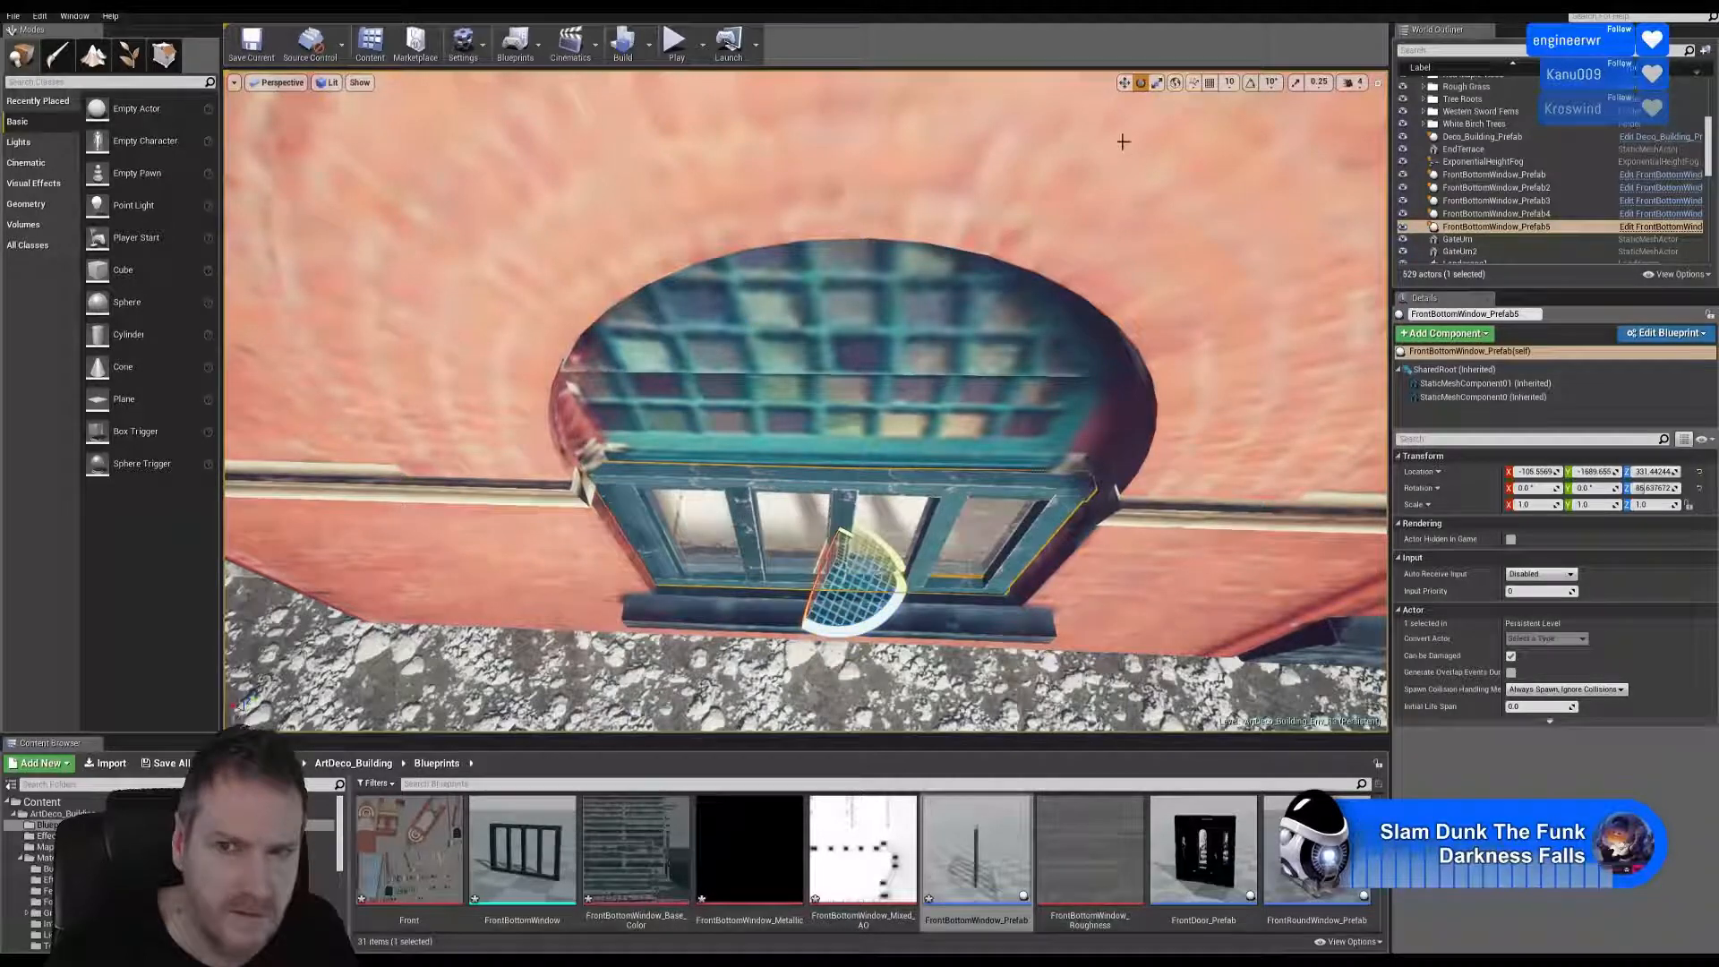
click(1123, 82)
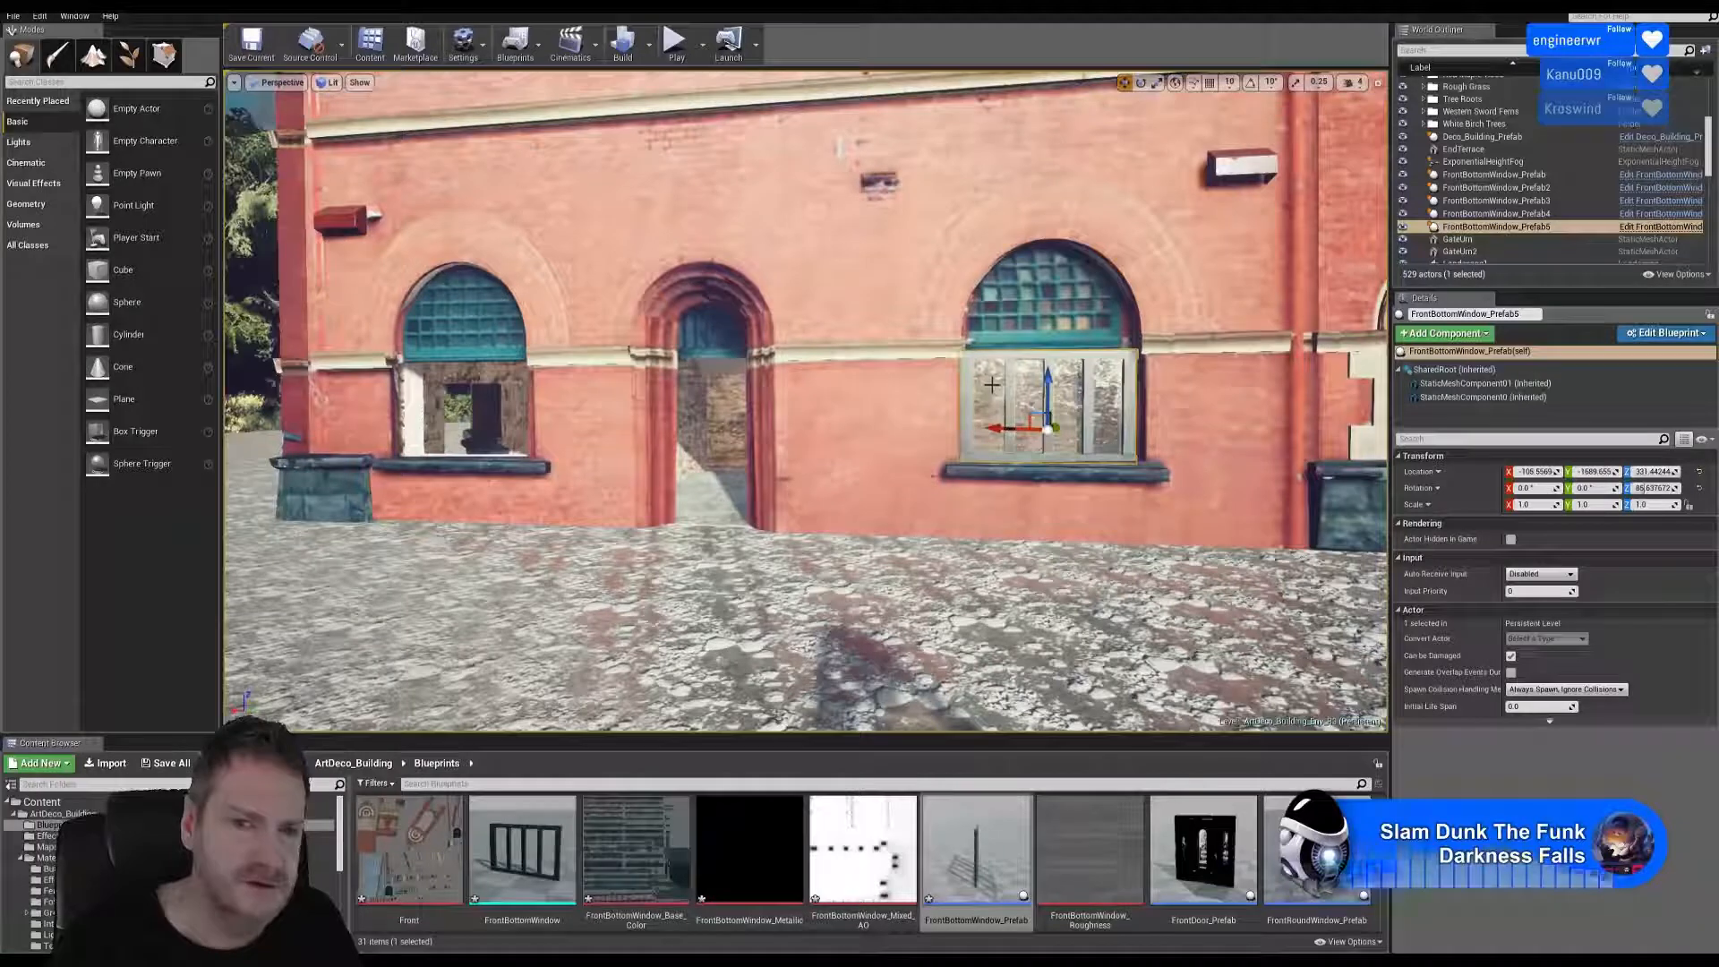
Duplicate the fifth window prefab and set the copy into the arched opening beyond the side doorway.
right_click(996, 387)
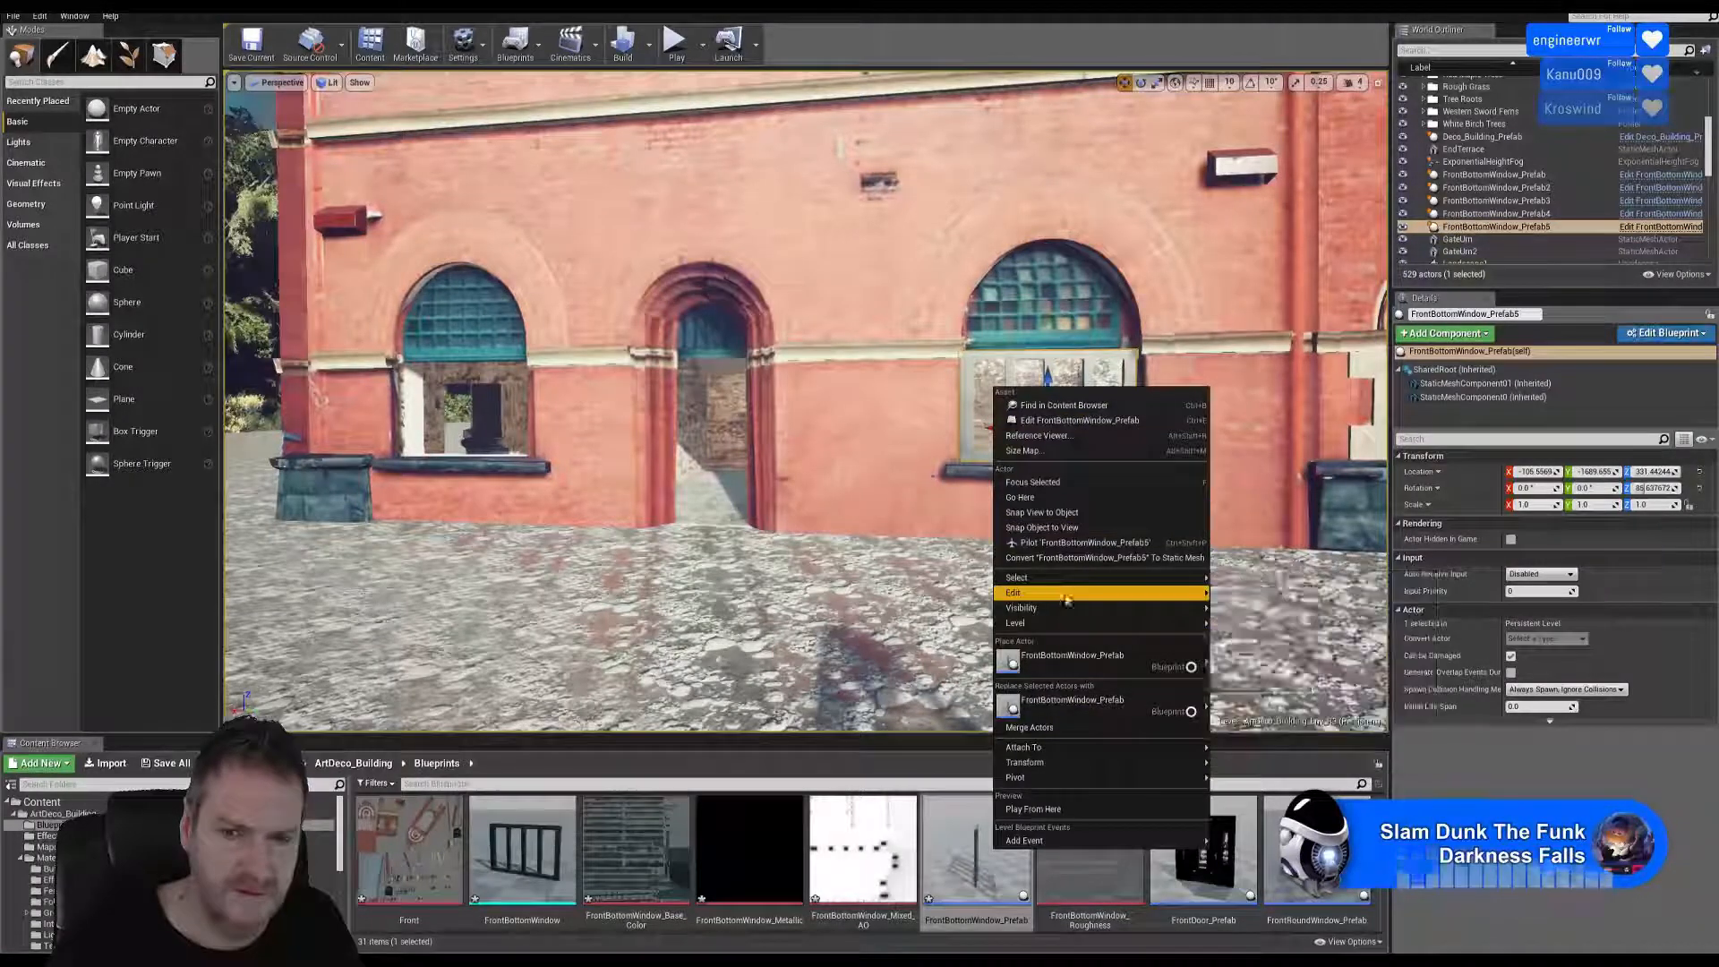
mouse_move(1066, 599)
click(1244, 638)
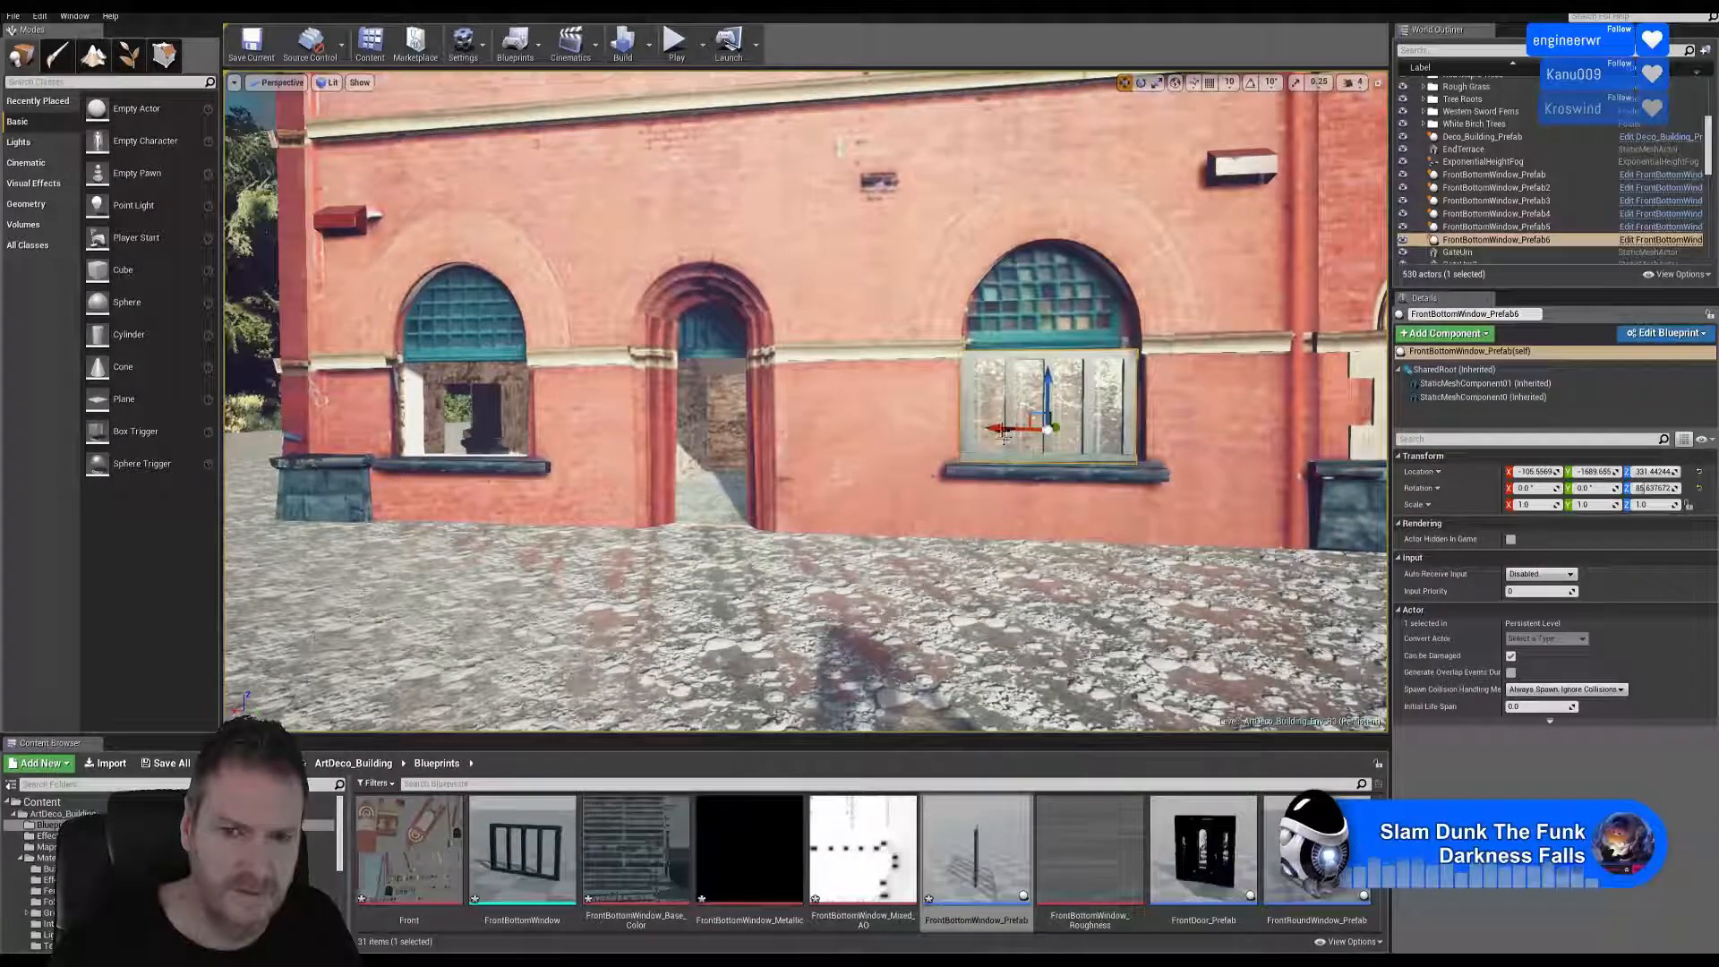
drag(1004, 434, 811, 421)
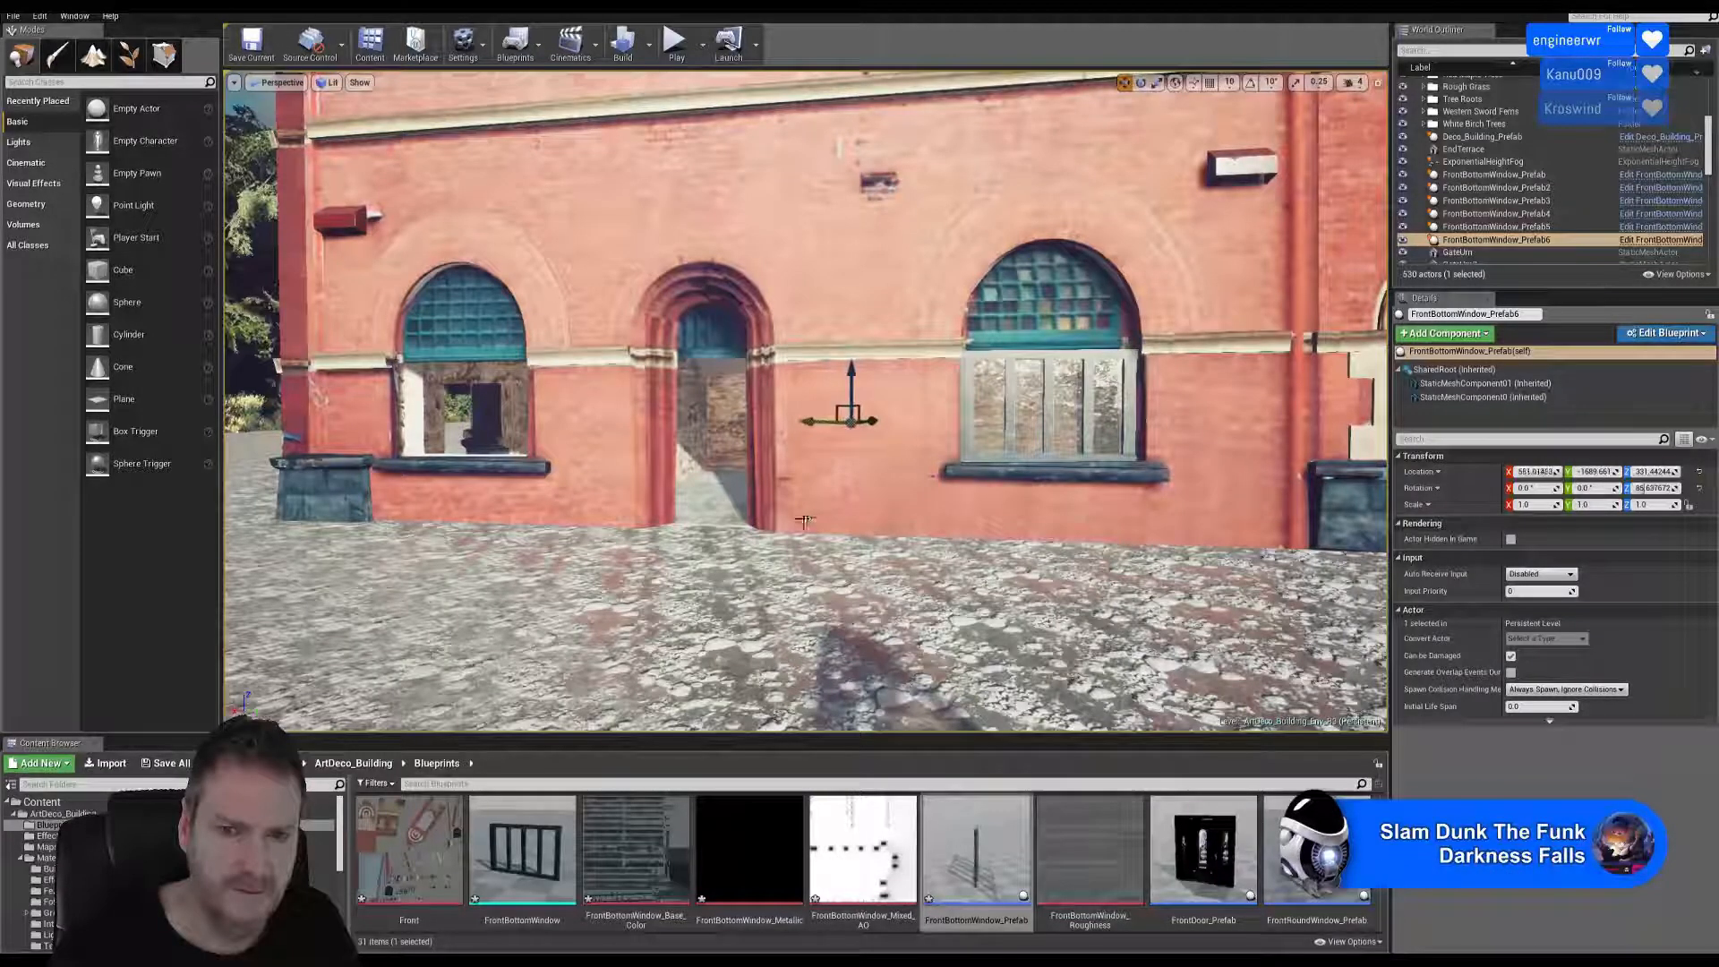
right_drag(805, 521, 770, 542)
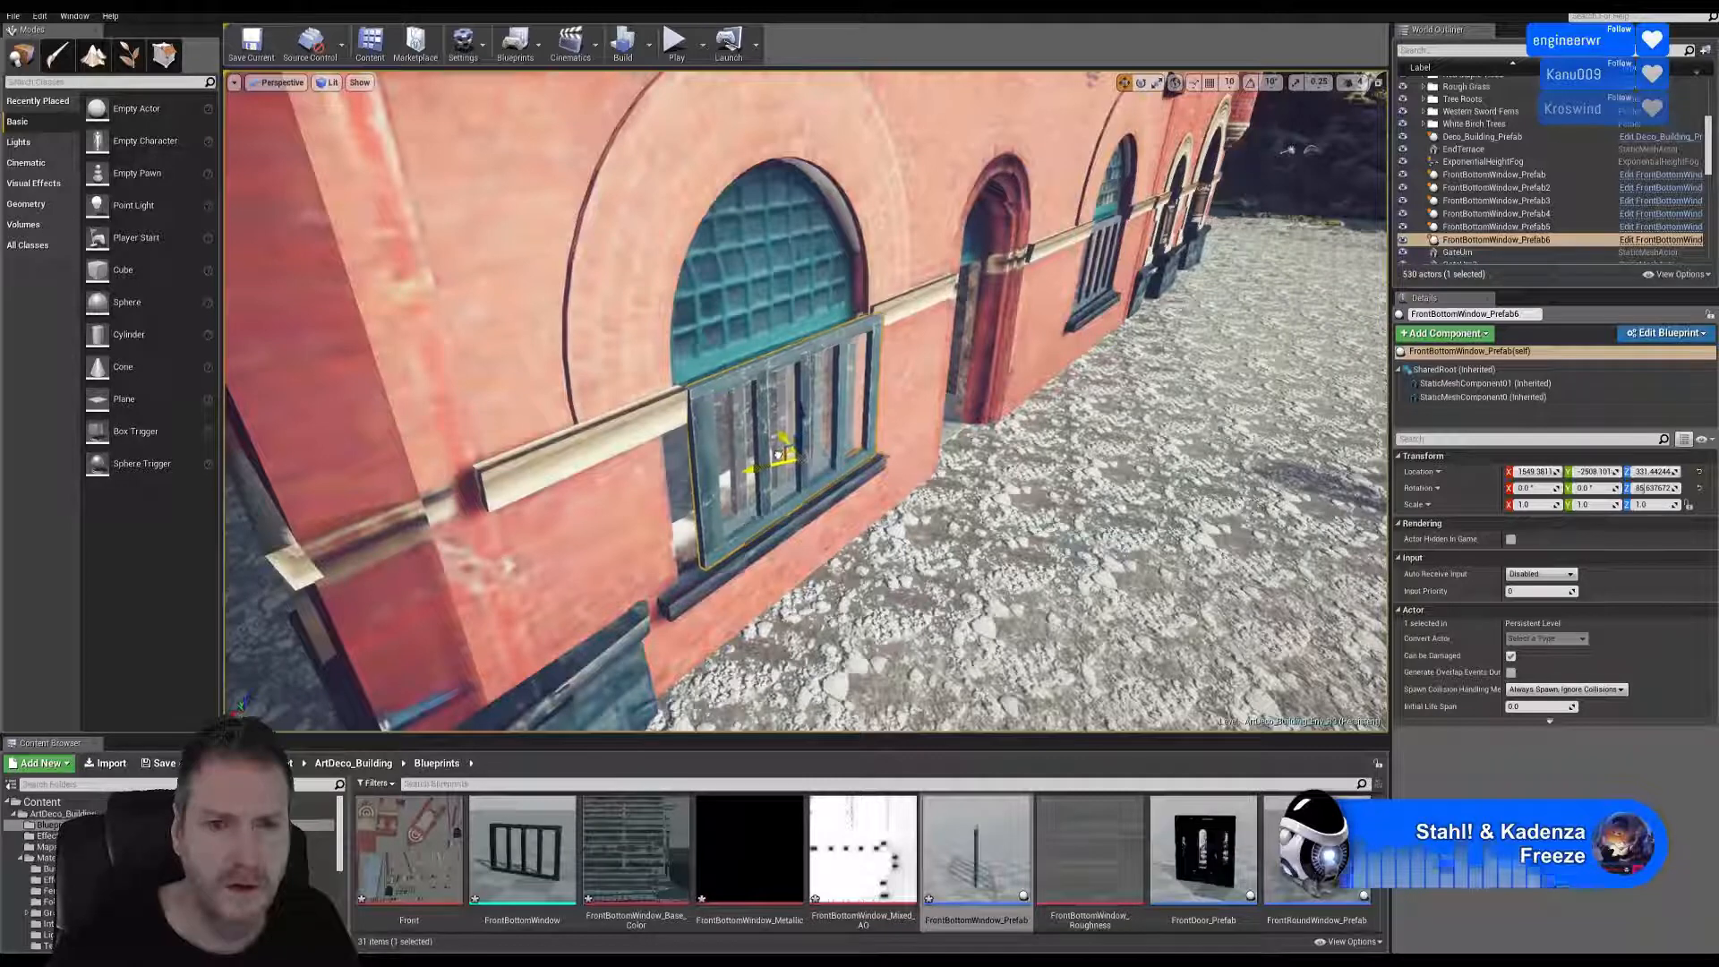
drag(766, 448, 754, 455)
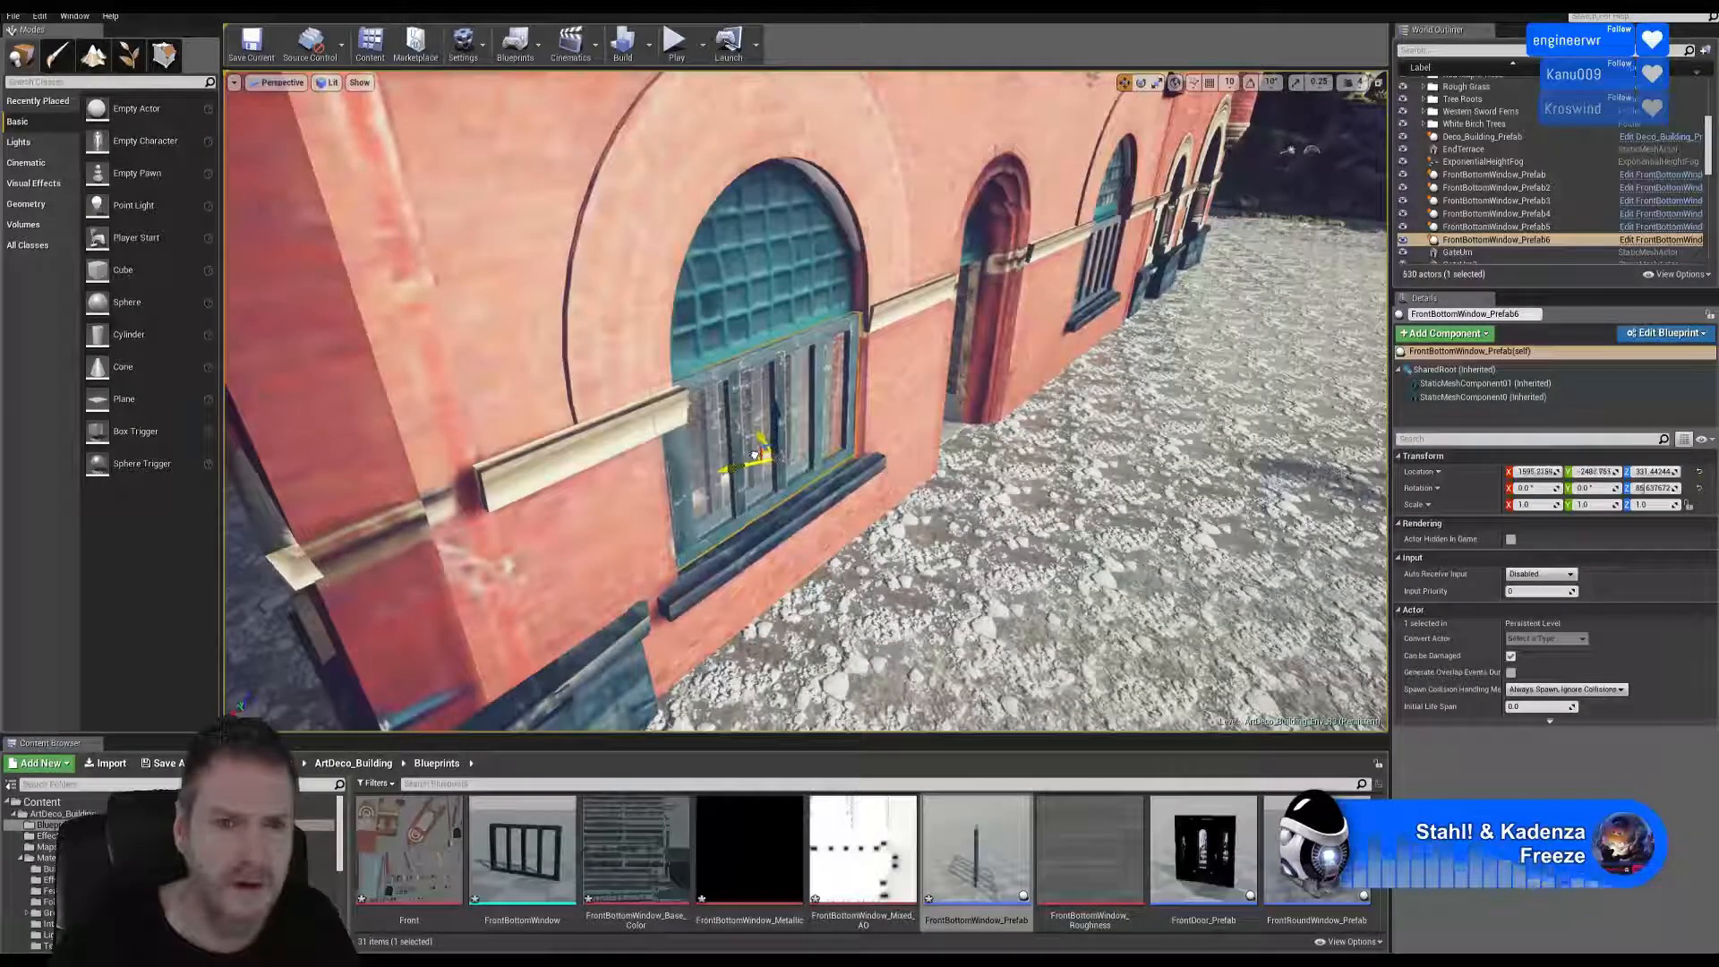